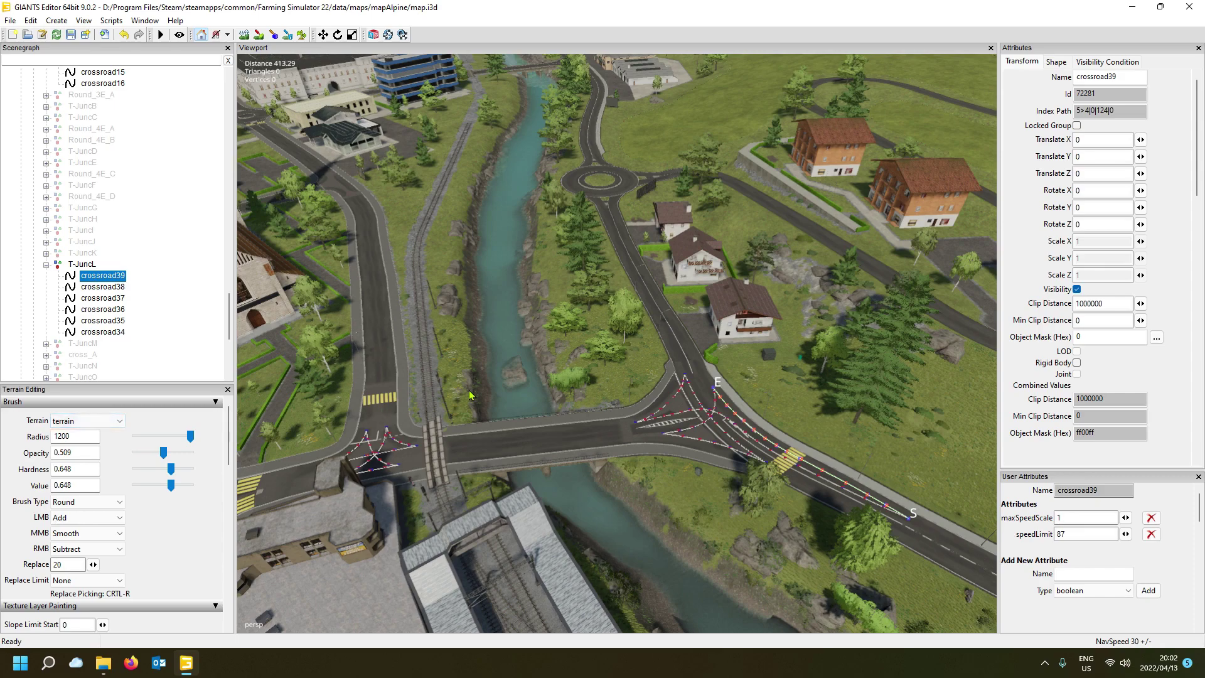
- Examine the crossroad splines at the two T-junctions on either side of the river bridge
{"action": "right_click_drag", "start_coordinate": [471, 394], "coordinate": [453, 362]}
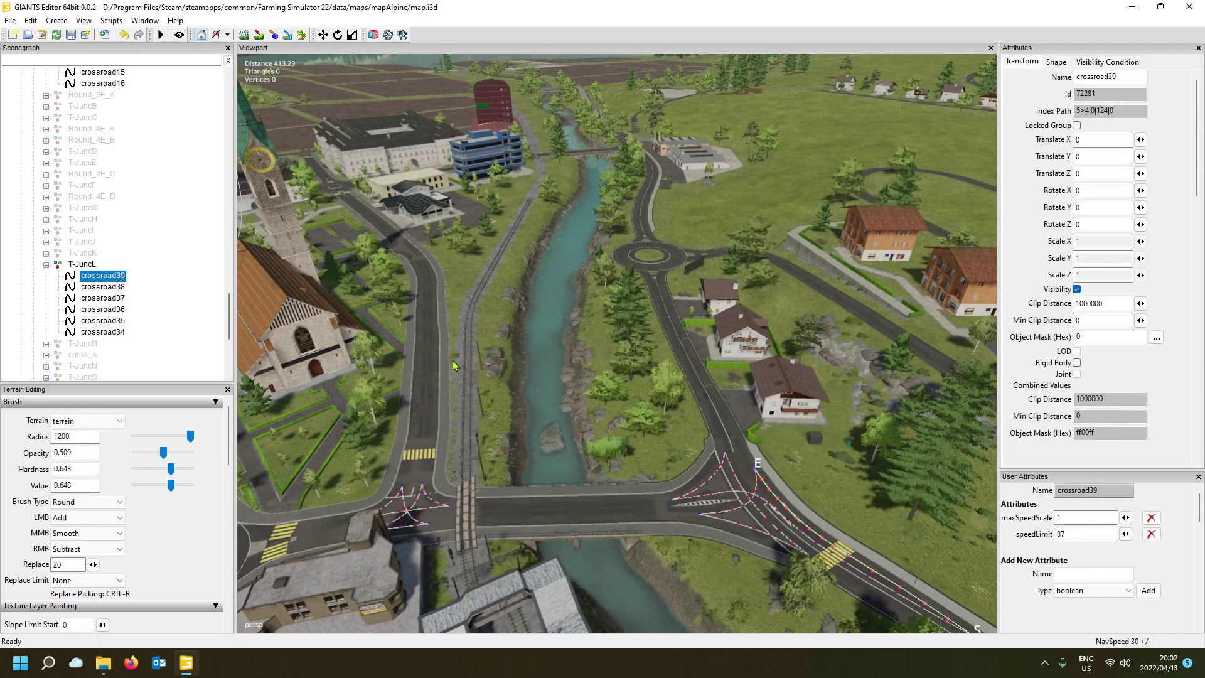
{"action": "middle_click_drag", "start_coordinate": [453, 361], "coordinate": [378, 360]}
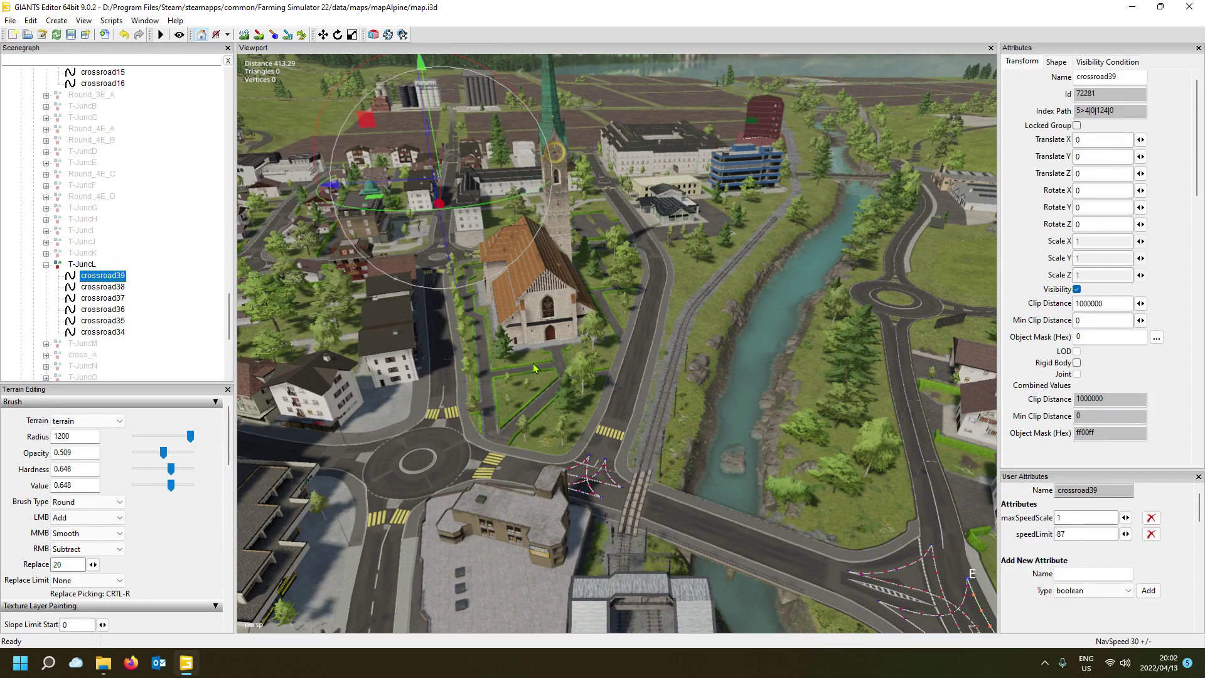
{"action": "scroll", "coordinate": [625, 394], "scroll_direction": "up", "scroll_amount": 5}
{"action": "right_click_drag", "start_coordinate": [624, 394], "coordinate": [630, 342]}
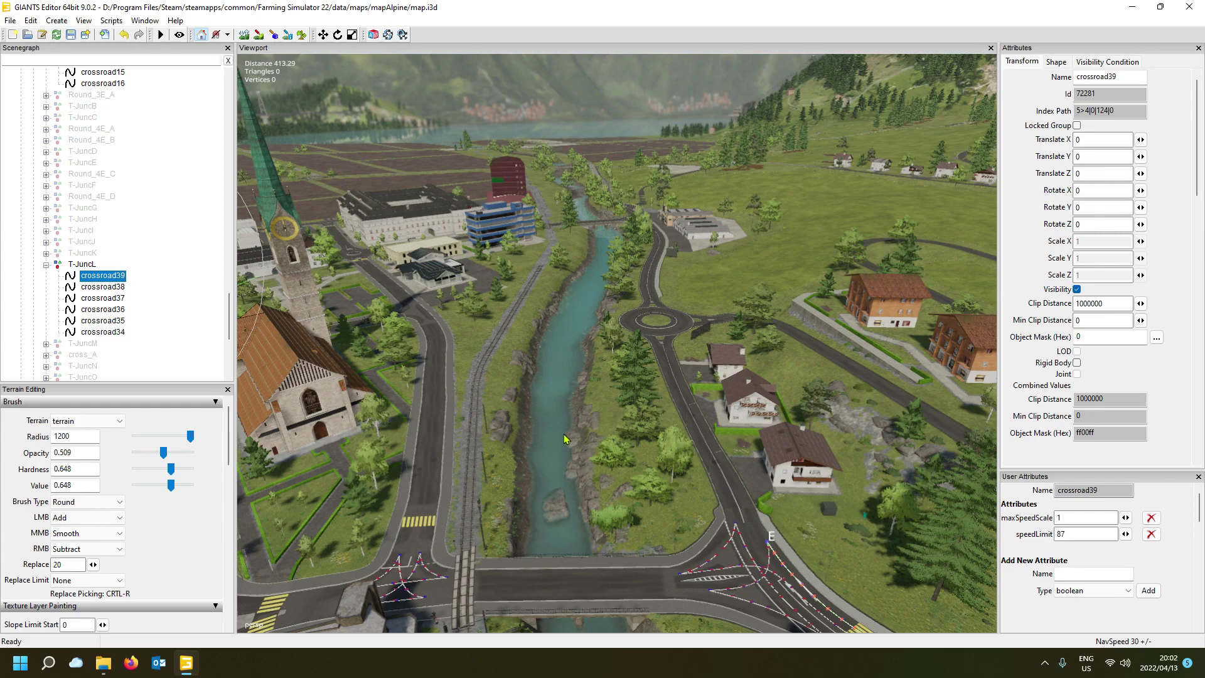
{"action": "mouse_move", "coordinate": [563, 439]}
{"action": "right_mouse_down"}
{"action": "mouse_move", "coordinate": [648, 425]}
{"action": "mouse_move", "coordinate": [627, 439]}
{"action": "mouse_move", "coordinate": [763, 444]}
{"action": "mouse_move", "coordinate": [635, 481]}
{"action": "mouse_move", "coordinate": [539, 470]}
{"action": "mouse_move", "coordinate": [553, 485]}
{"action": "mouse_move", "coordinate": [590, 487]}
{"action": "mouse_move", "coordinate": [579, 455]}
{"action": "right_mouse_up"}
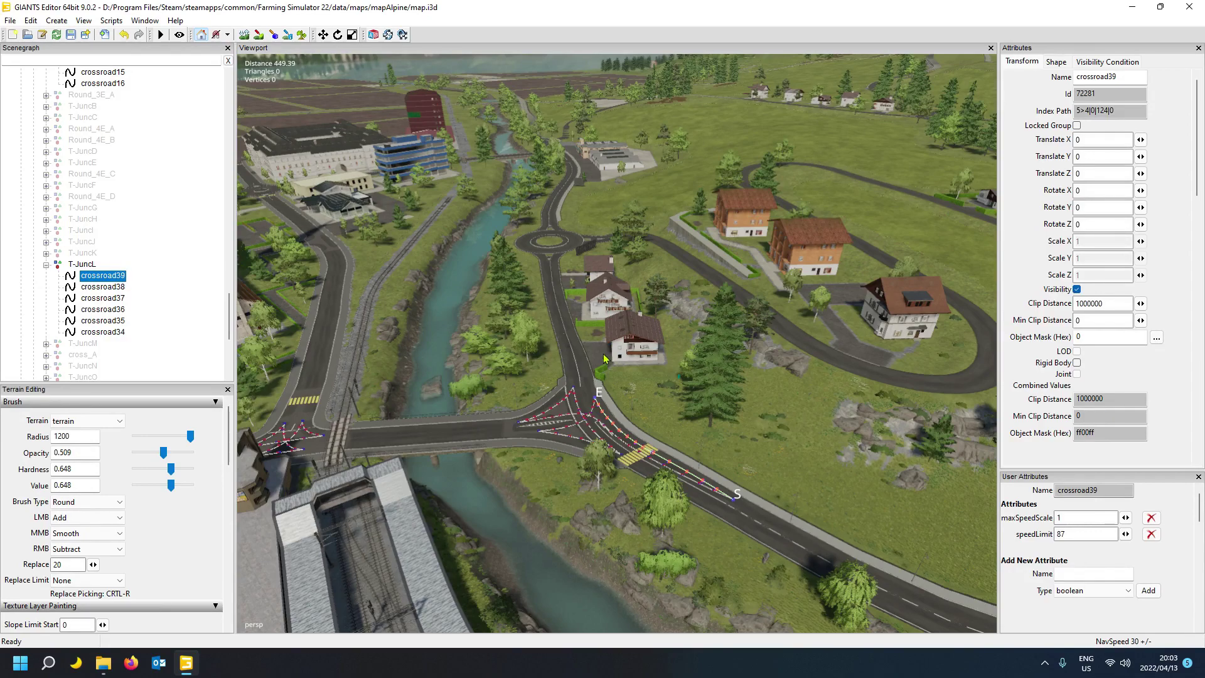
{"action": "key", "text": "w"}
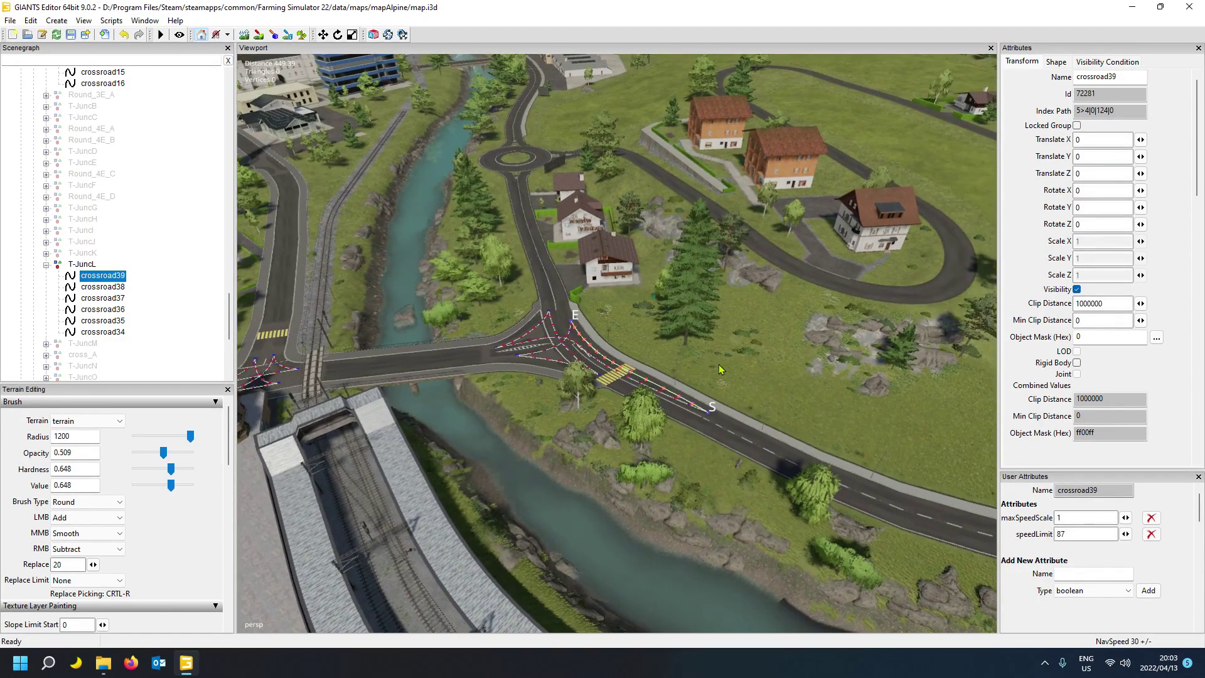
{"action": "key", "text": "w"}
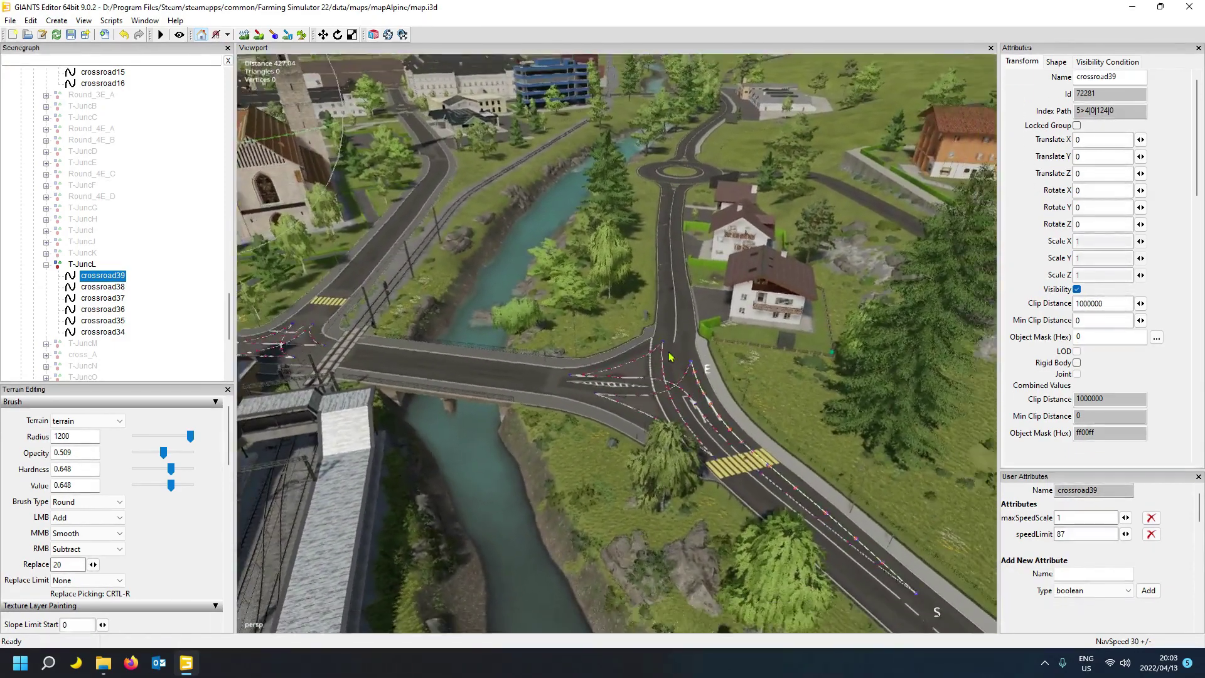
{"action": "key", "text": "s"}
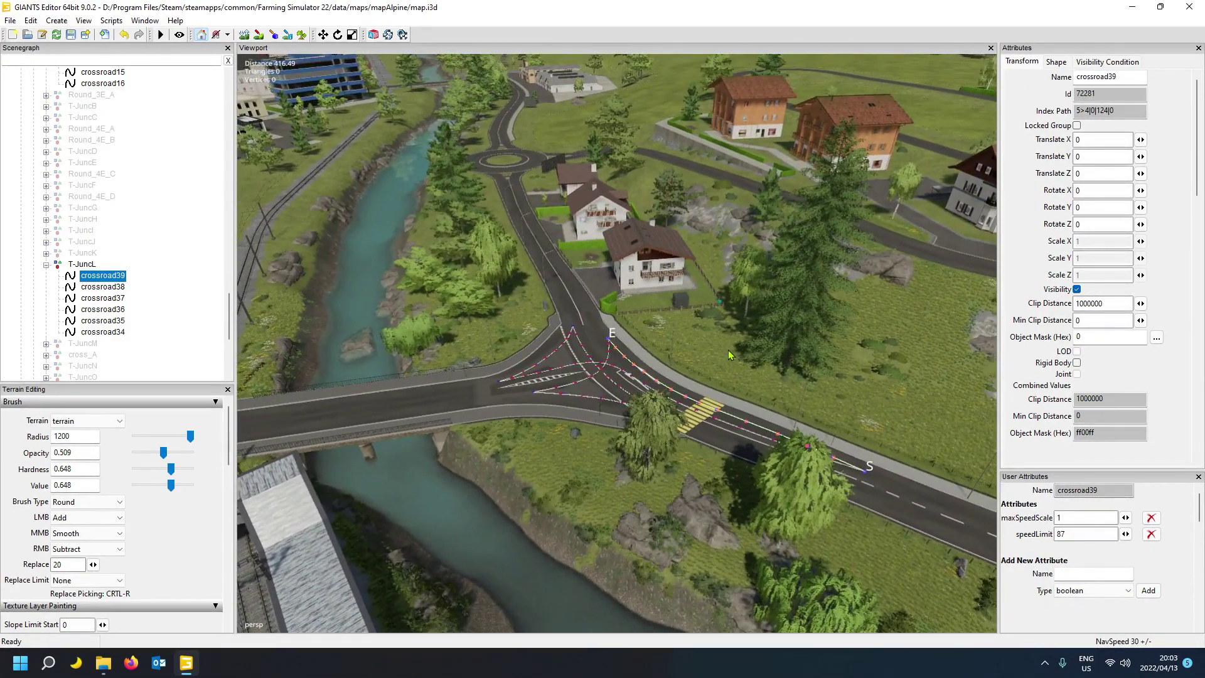
{"action": "key", "text": "w"}
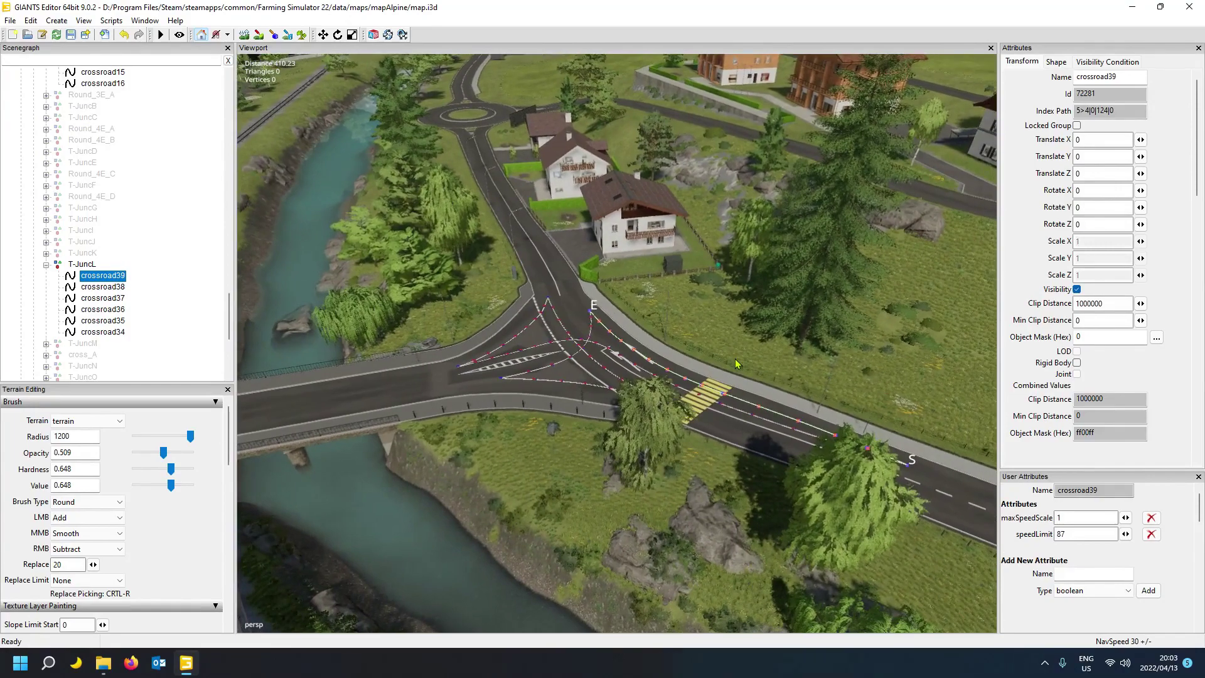
{"action": "key", "text": "a"}
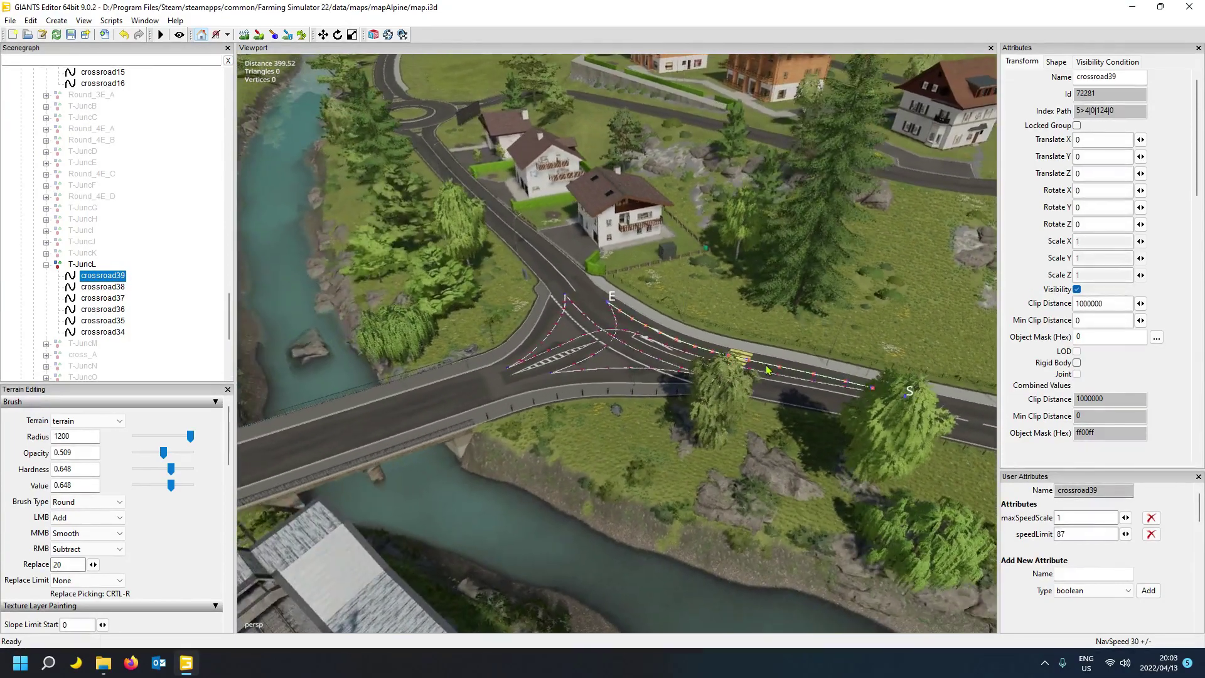
{"action": "right_click_drag", "start_coordinate": [767, 370], "coordinate": [614, 339]}
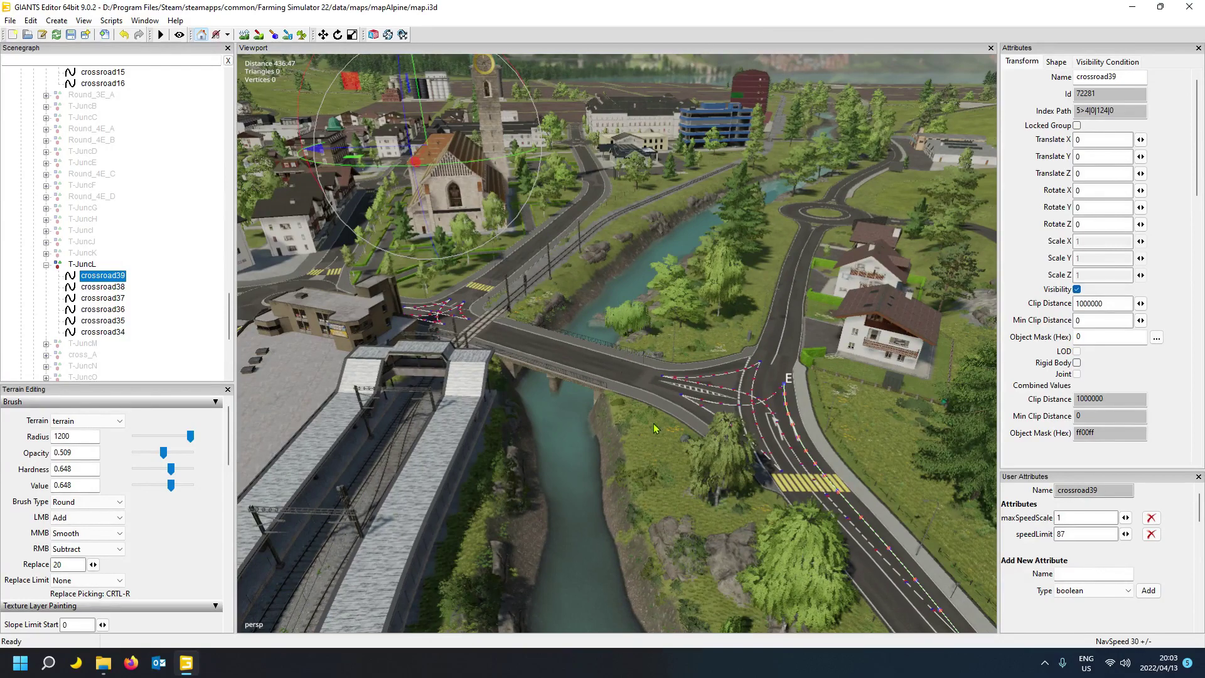
{"action": "right_click_drag", "start_coordinate": [646, 436], "coordinate": [710, 440]}
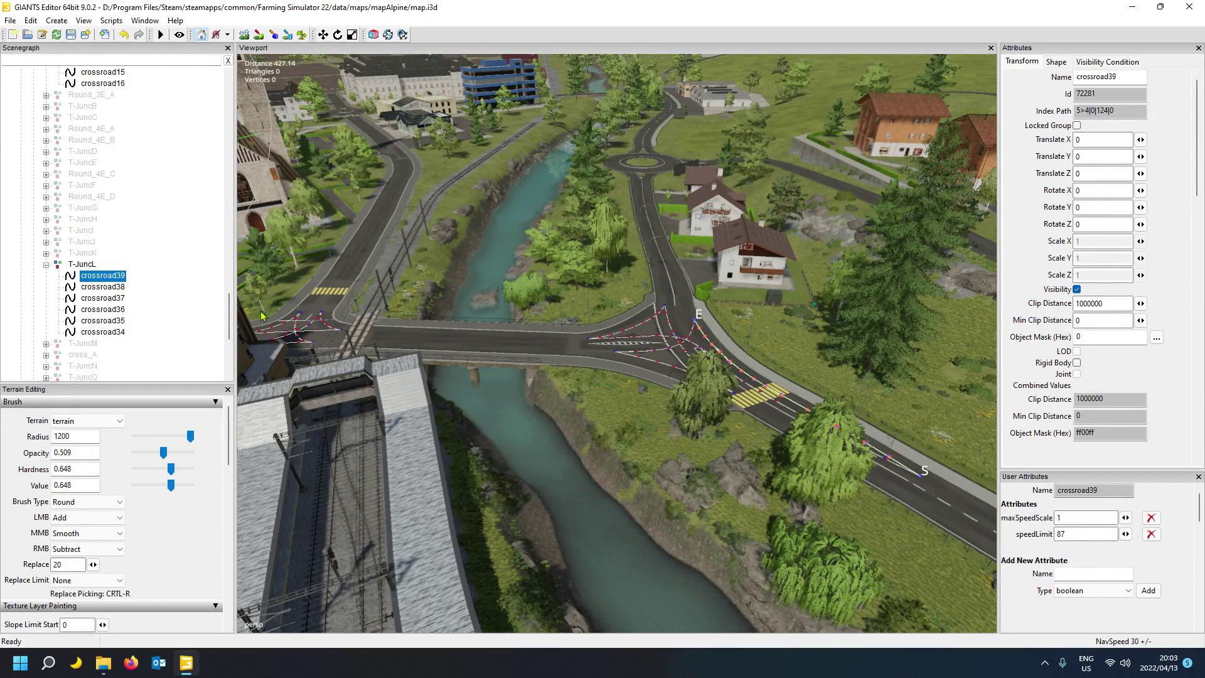
- Select the T-JuncA group under trafficSystem and view its junction in the surrounding town
{"action": "left_click_drag", "start_coordinate": [230, 310], "coordinate": [217, 105]}
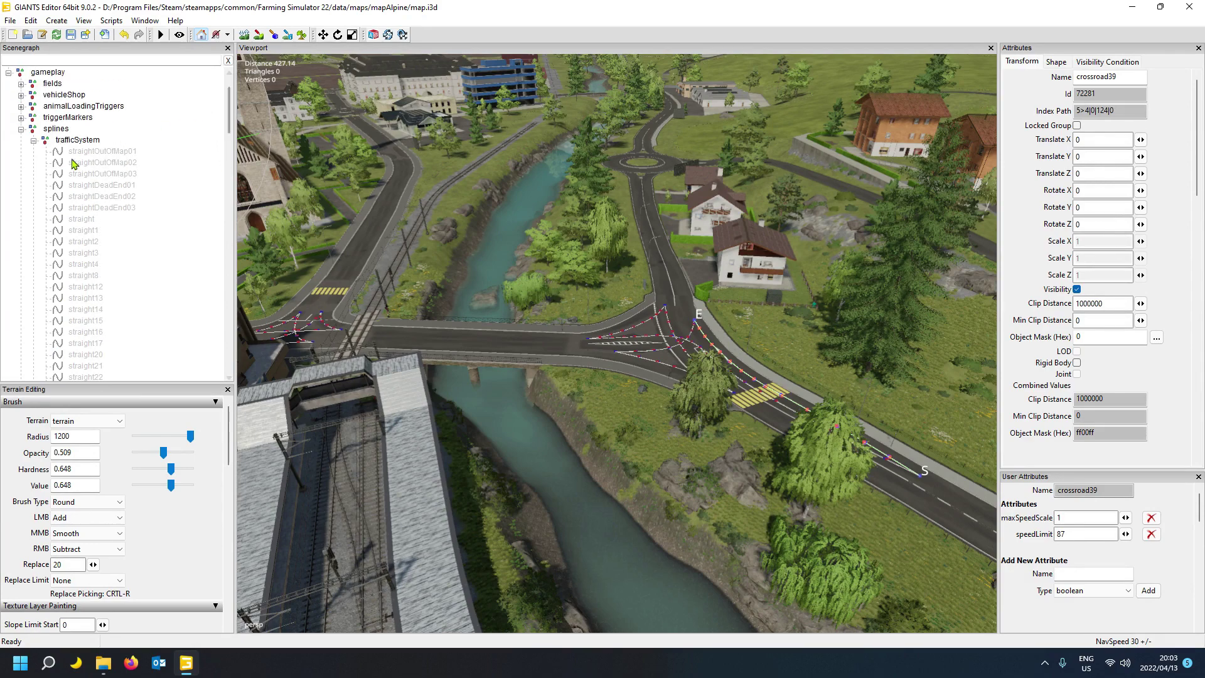
{"action": "left_click_drag", "start_coordinate": [230, 108], "coordinate": [228, 301]}
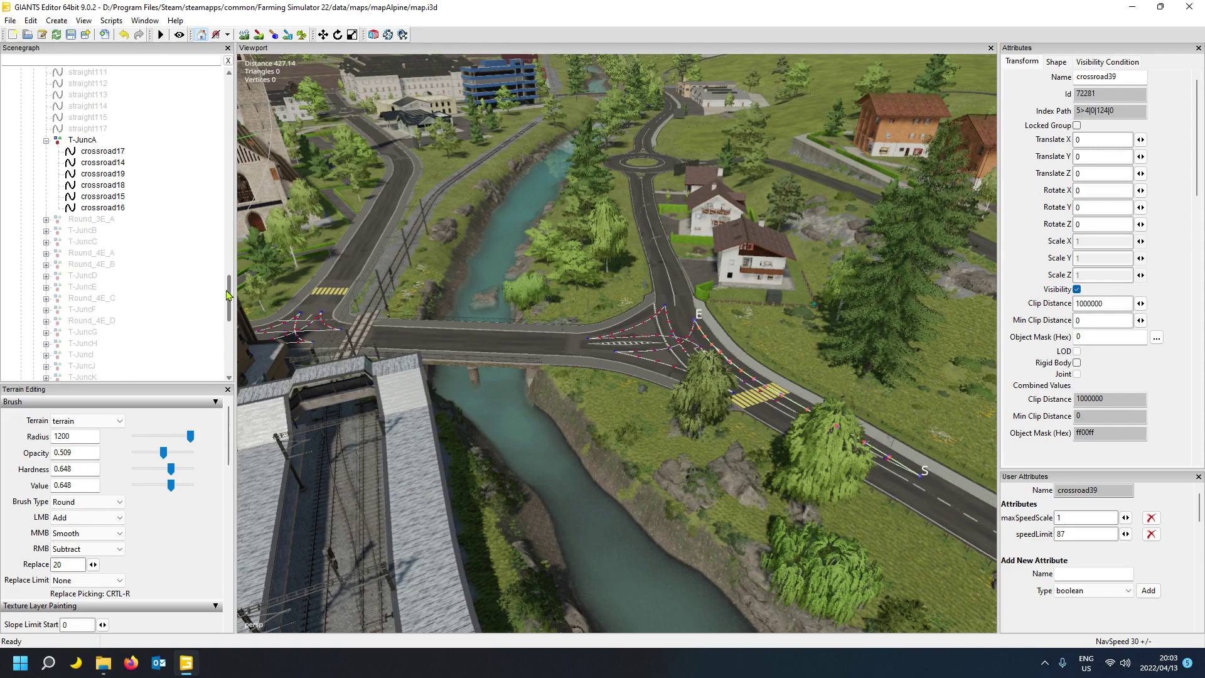
{"action": "left_click", "coordinate": [83, 140]}
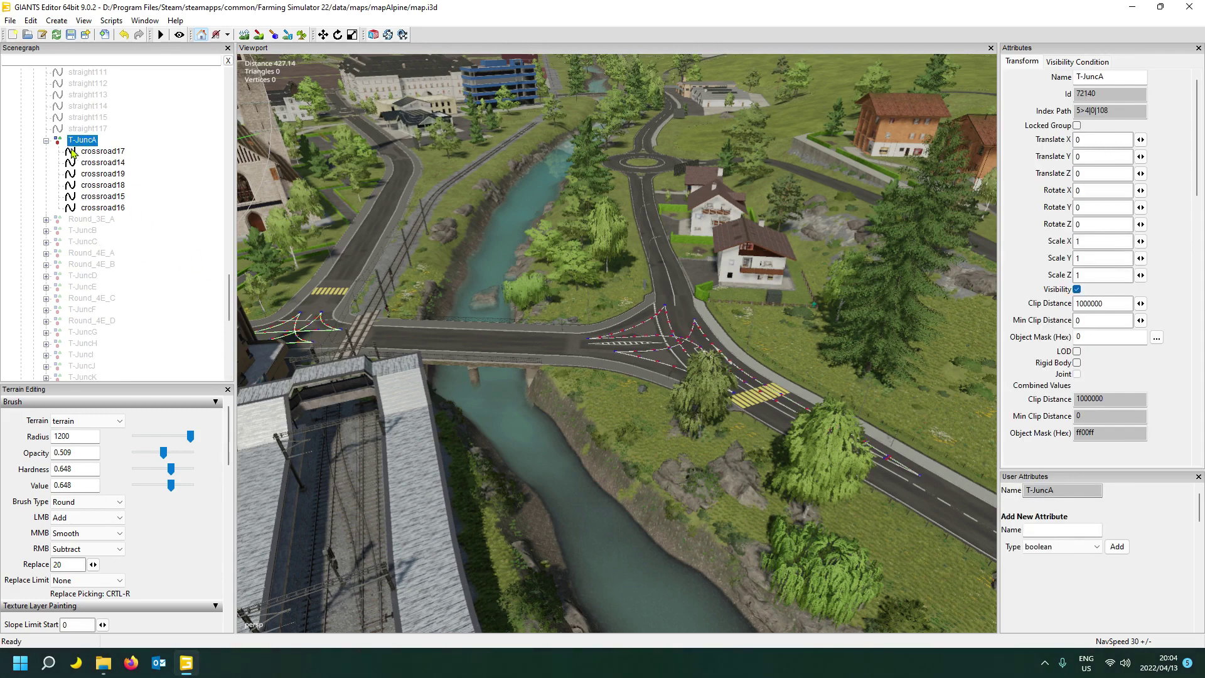
{"action": "left_click_drag", "start_coordinate": [516, 343], "coordinate": [424, 343], "text": "alt"}
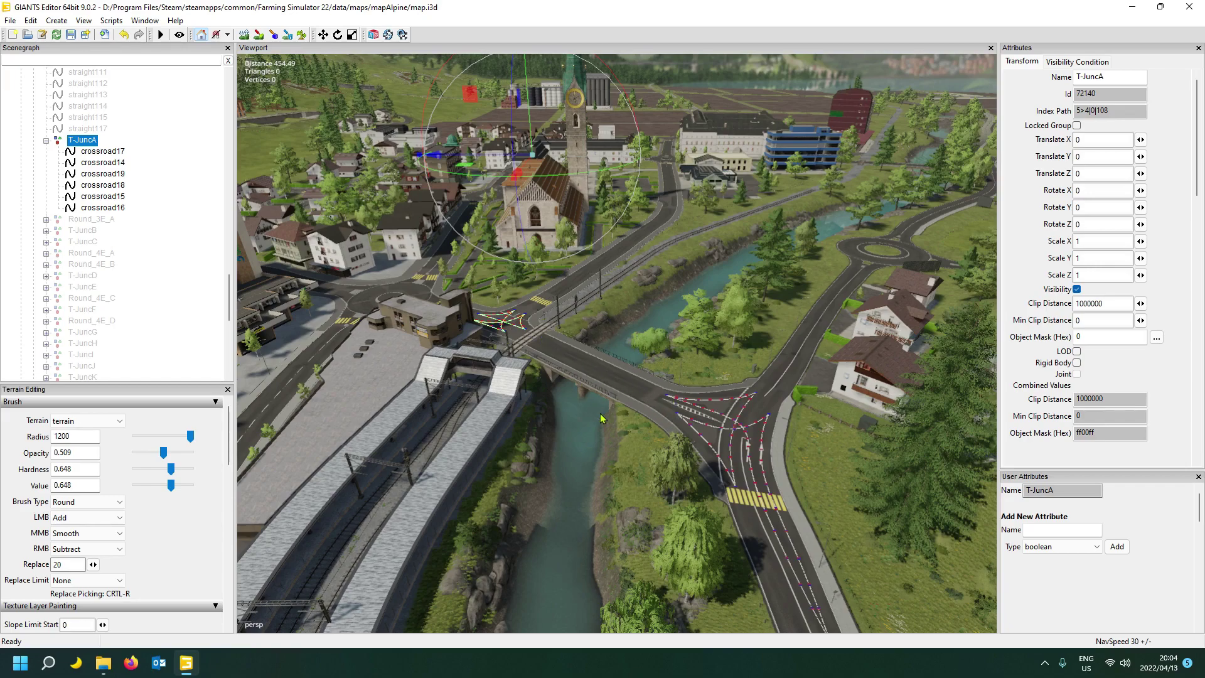
{"action": "left_click_drag", "start_coordinate": [599, 413], "coordinate": [658, 427], "text": "alt"}
{"action": "scroll", "coordinate": [140, 116], "scroll_direction": "up", "scroll_amount": 3}
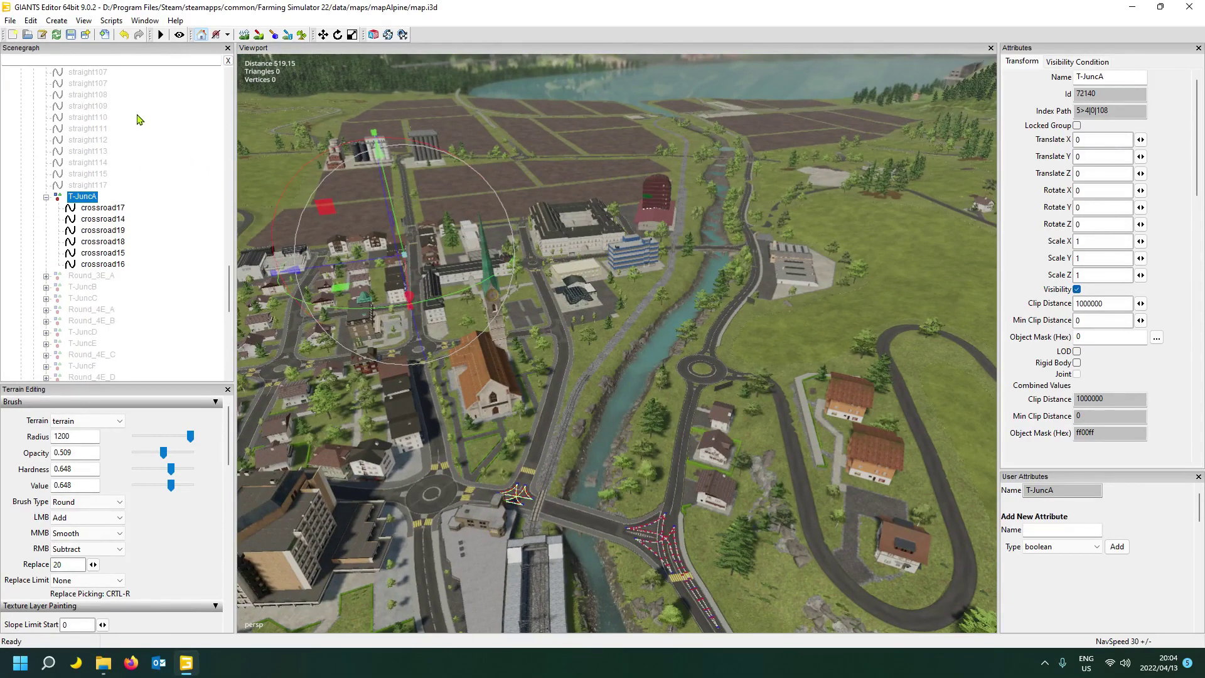
- Select the trafficSystem group and survey its highlighted junction and roundabout splines across the map
{"action": "left_click_drag", "start_coordinate": [233, 273], "coordinate": [229, 107]}
{"action": "left_click", "coordinate": [78, 106]}
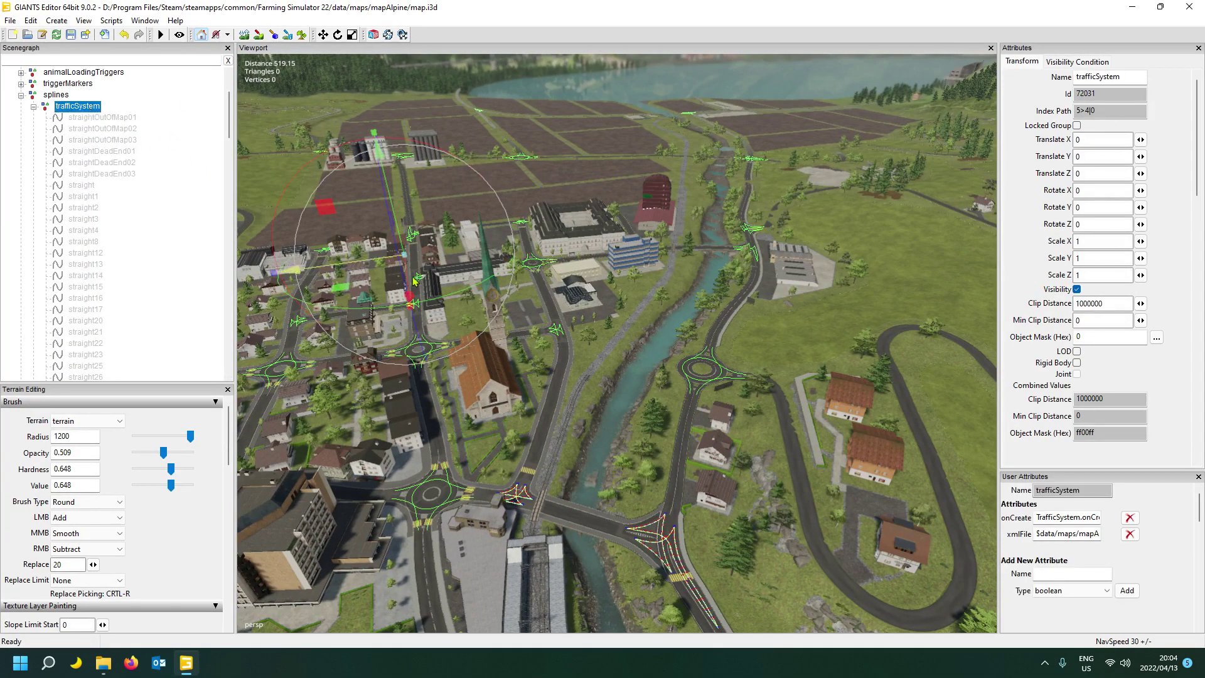
{"action": "left_click_drag", "start_coordinate": [426, 342], "coordinate": [403, 349], "text": "alt"}
{"action": "left_click_drag", "start_coordinate": [553, 340], "coordinate": [711, 292], "text": "alt"}
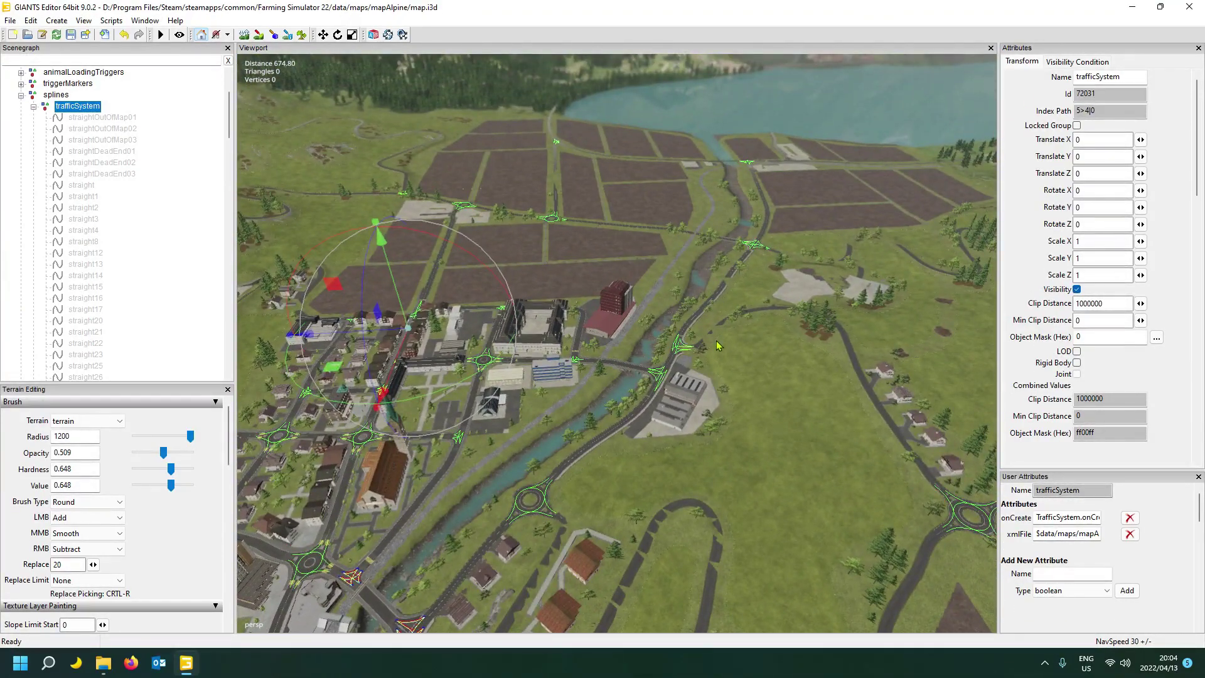
{"action": "left_click_drag", "start_coordinate": [748, 350], "coordinate": [908, 352], "text": "alt"}
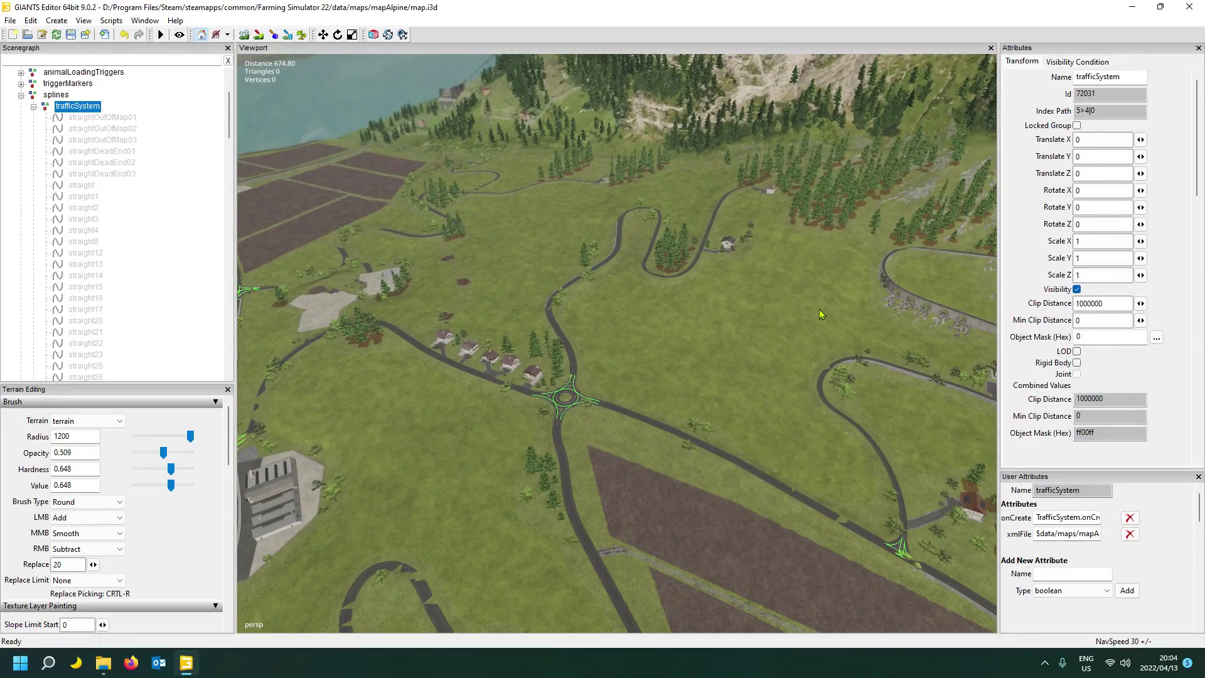
{"action": "mouse_move", "coordinate": [528, 352]}
{"action": "left_mouse_down", "text": "alt"}
{"action": "mouse_move", "coordinate": [512, 360]}
{"action": "mouse_move", "coordinate": [514, 375]}
{"action": "mouse_move", "coordinate": [503, 335]}
{"action": "mouse_move", "coordinate": [377, 353]}
{"action": "mouse_move", "coordinate": [516, 340]}
{"action": "left_mouse_up", "text": "alt"}
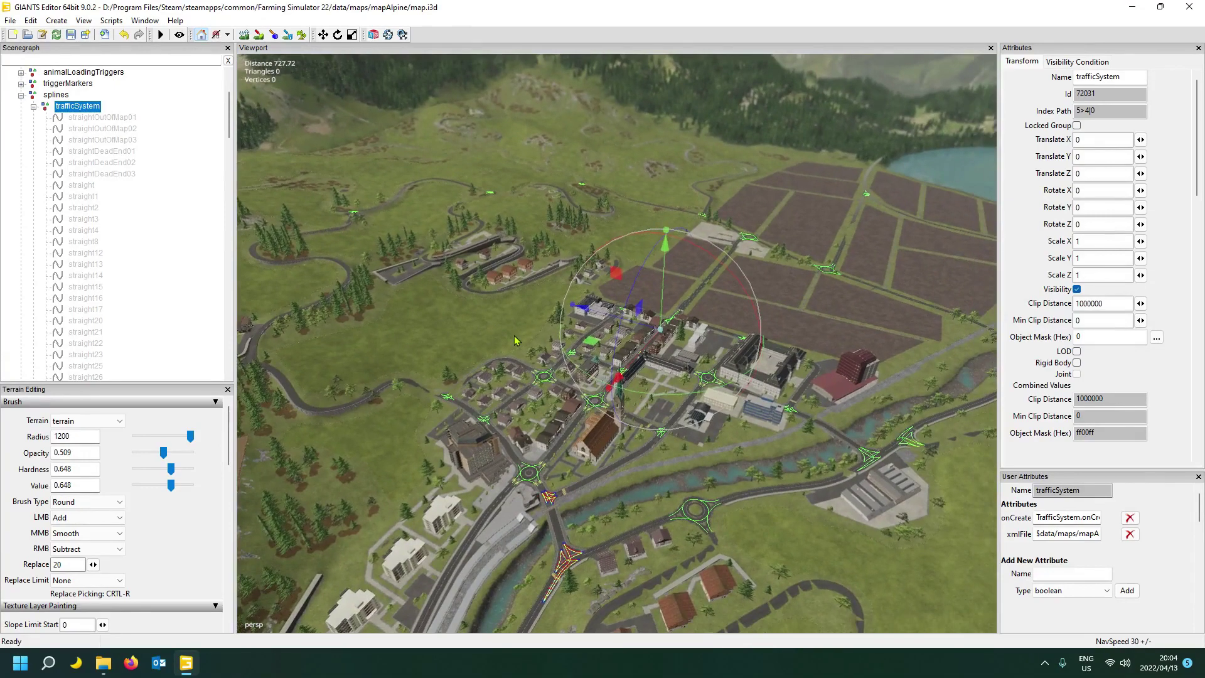
- Inspect the splines up close at the T-junction with the yellow crosswalk beside the river
{"action": "left_click_drag", "start_coordinate": [807, 507], "coordinate": [392, 439], "text": "alt"}
{"action": "scroll", "coordinate": [408, 445], "scroll_direction": "up", "scroll_amount": 5}
{"action": "left_click_drag", "start_coordinate": [408, 446], "coordinate": [408, 510], "text": "alt"}
{"action": "scroll", "coordinate": [477, 515], "scroll_direction": "up", "scroll_amount": 3}
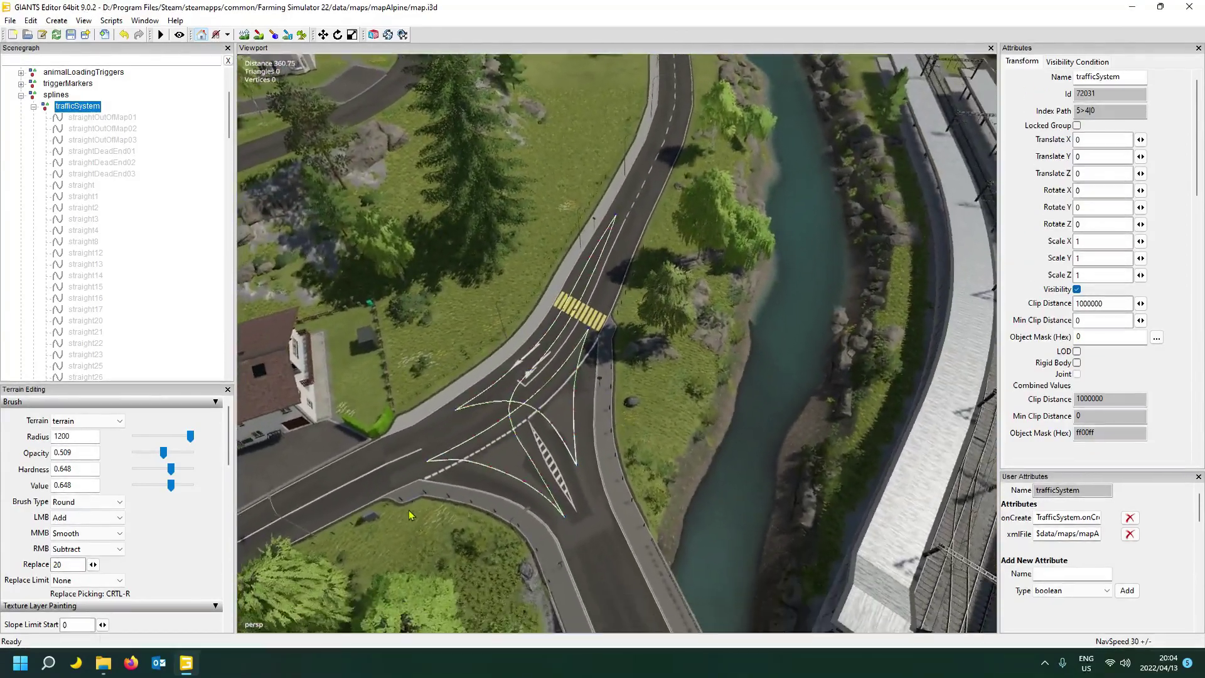
{"action": "scroll", "coordinate": [408, 510], "scroll_direction": "up", "scroll_amount": 3}
{"action": "scroll", "coordinate": [87, 203], "scroll_direction": "down", "scroll_amount": 3}
- Select the T-JuncA group and inspect its splines up close at the stop-sign junction beside the railway crossing
{"action": "left_click_drag", "start_coordinate": [230, 133], "coordinate": [244, 300]}
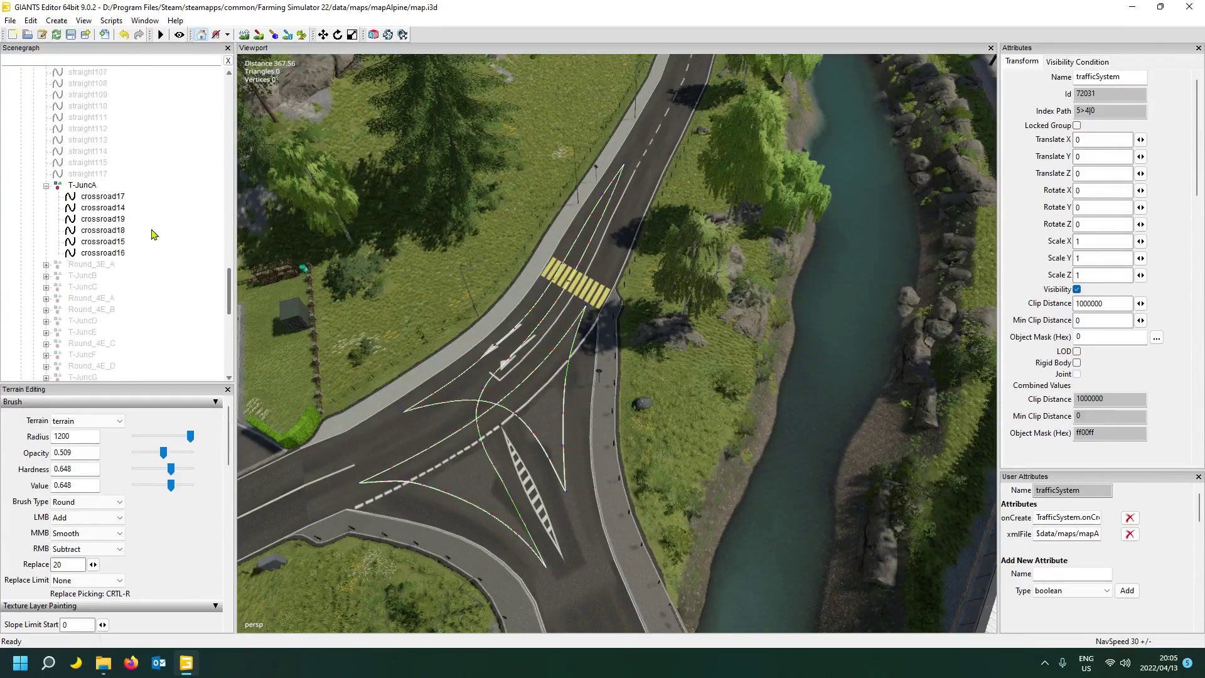
{"action": "left_click", "coordinate": [88, 187]}
{"action": "left_click_drag", "start_coordinate": [379, 323], "coordinate": [563, 322], "text": "alt"}
{"action": "scroll", "coordinate": [826, 283], "scroll_direction": "up", "scroll_amount": 3}
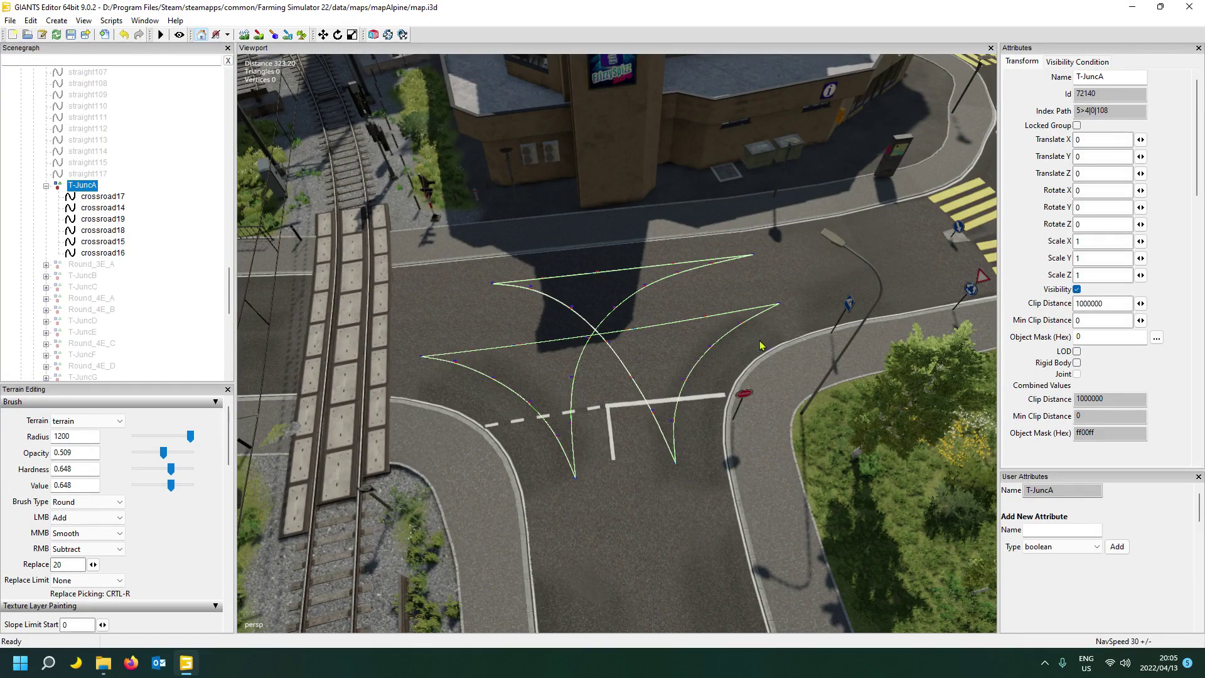
{"action": "left_click_drag", "start_coordinate": [681, 494], "coordinate": [690, 465], "text": "alt"}
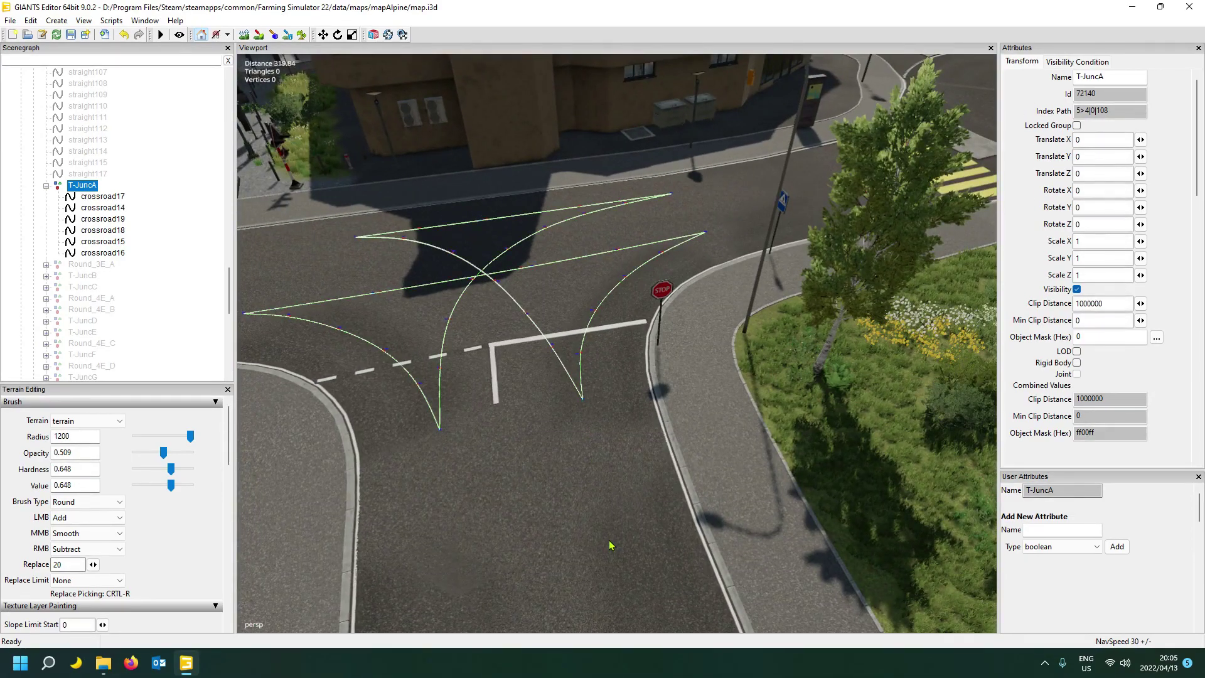
{"action": "left_click_drag", "start_coordinate": [608, 541], "coordinate": [596, 525], "text": "alt"}
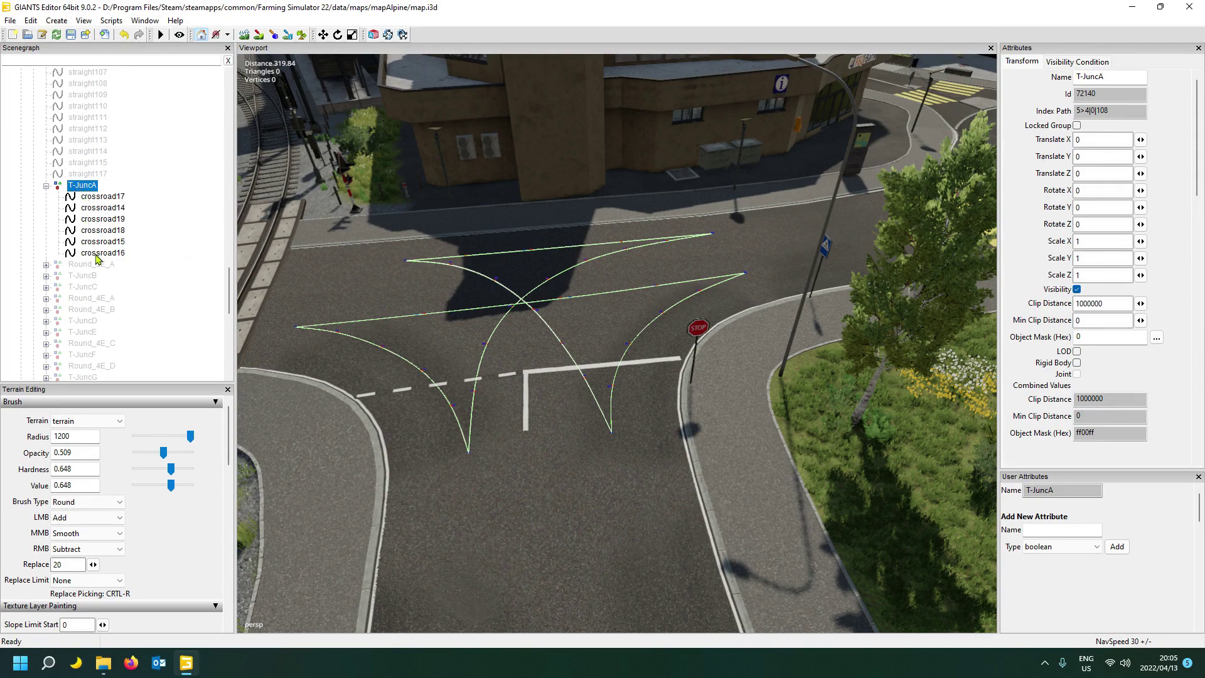
- Check the start and end points of crossroad17, crossroad14, crossroad19, crossroad18, crossroad15 and crossroad16 in turn
{"action": "left_click", "coordinate": [97, 199]}
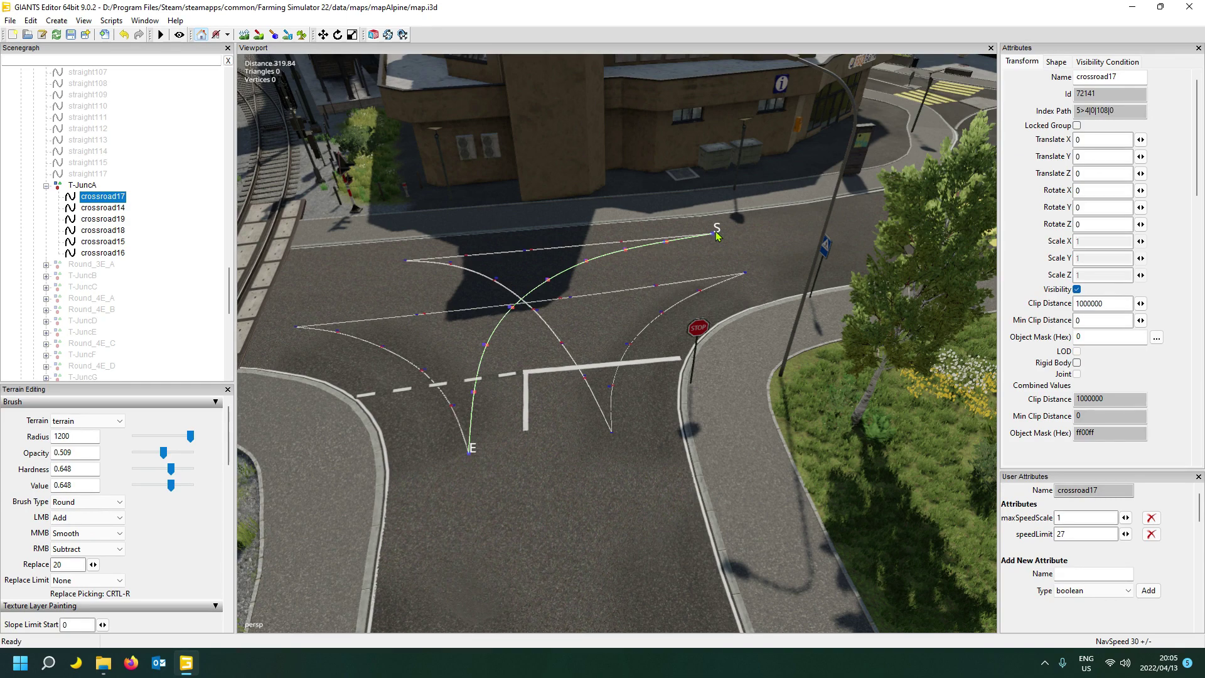
{"action": "left_click", "coordinate": [103, 209]}
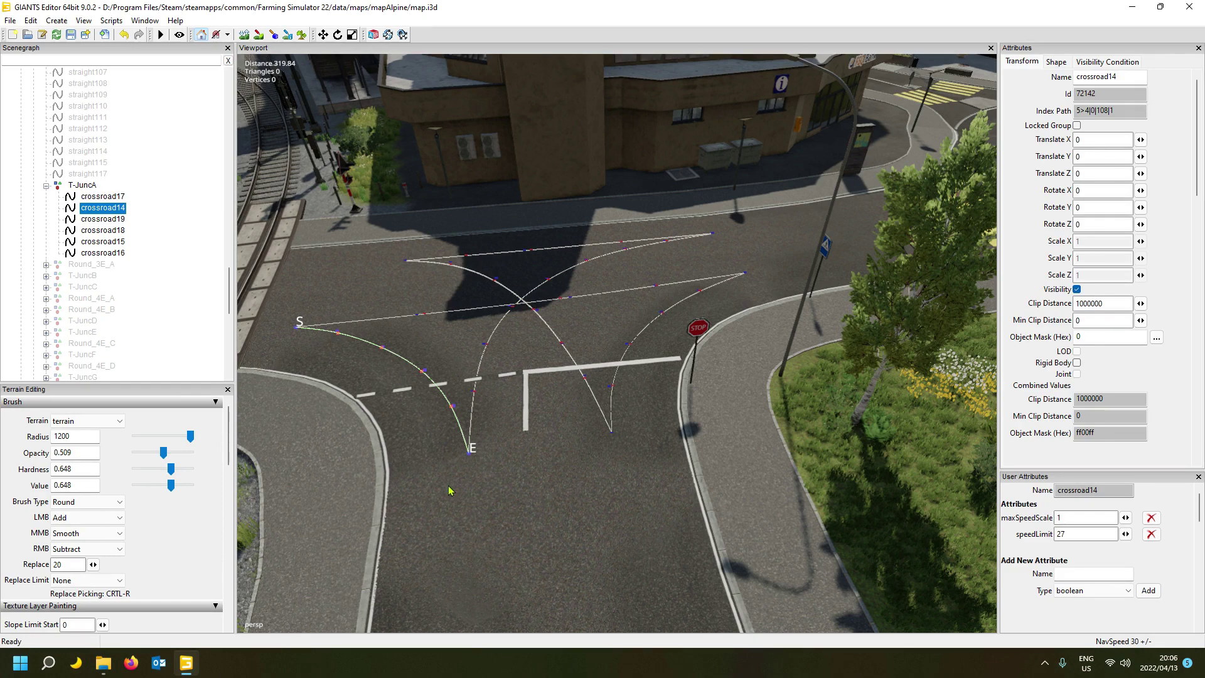
{"action": "left_click", "coordinate": [100, 220]}
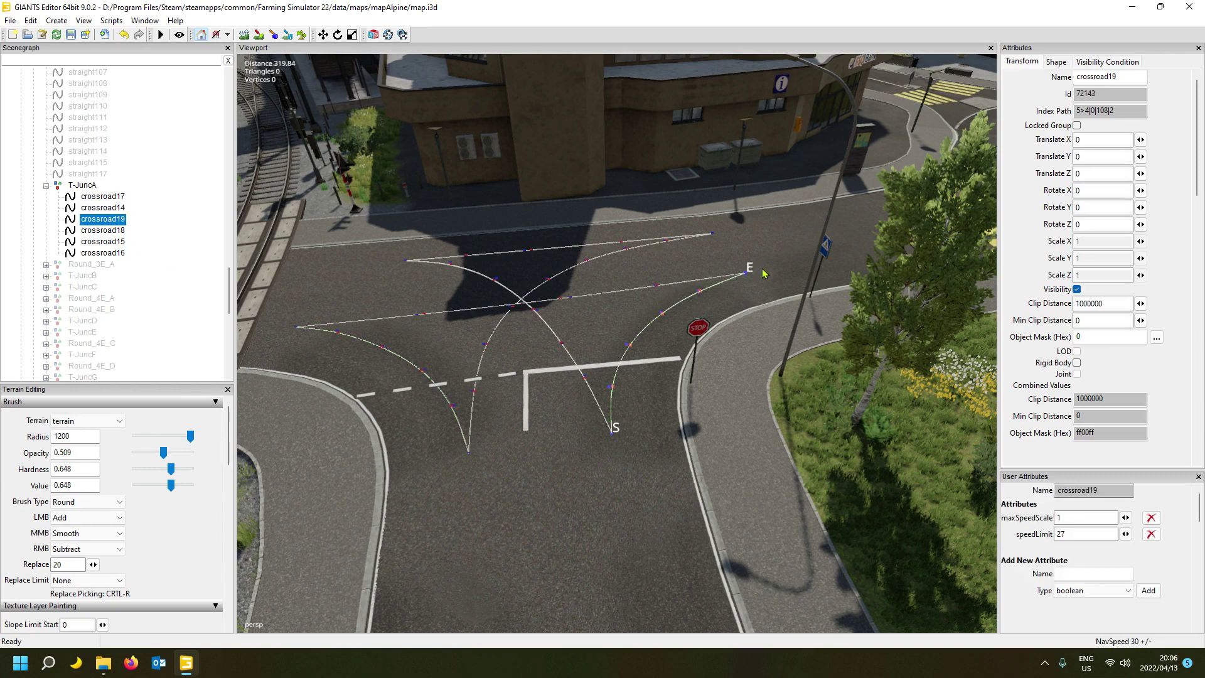
{"action": "left_click", "coordinate": [116, 231]}
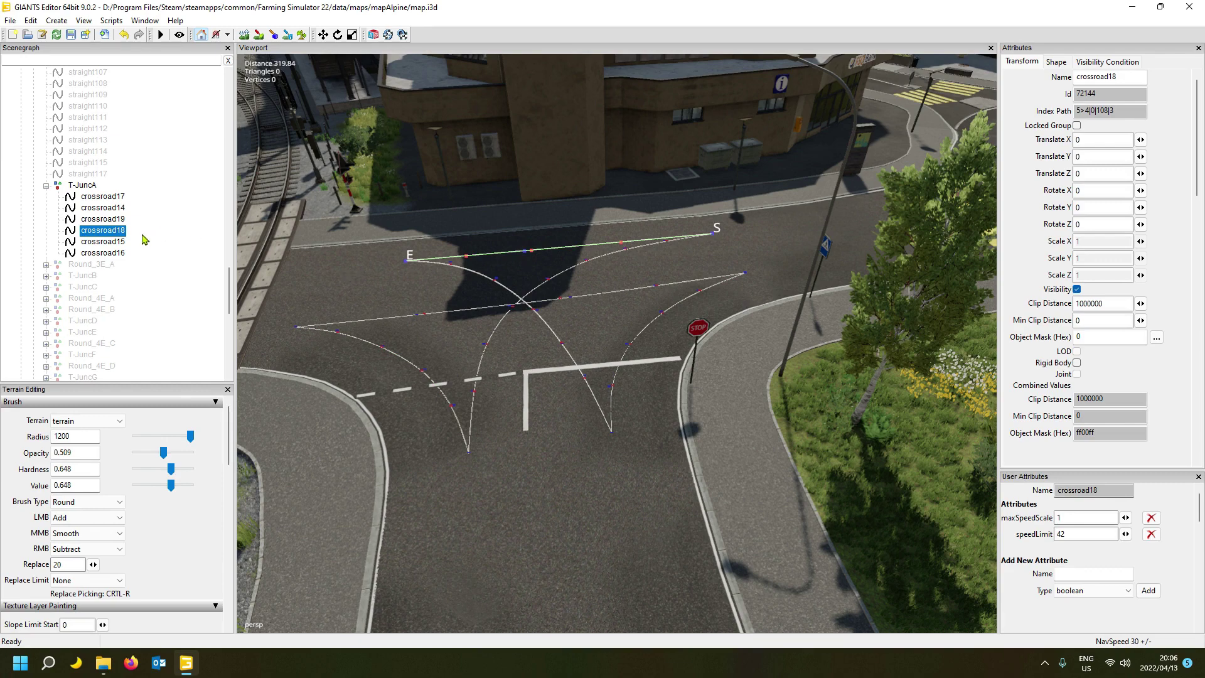
{"action": "left_click", "coordinate": [115, 244]}
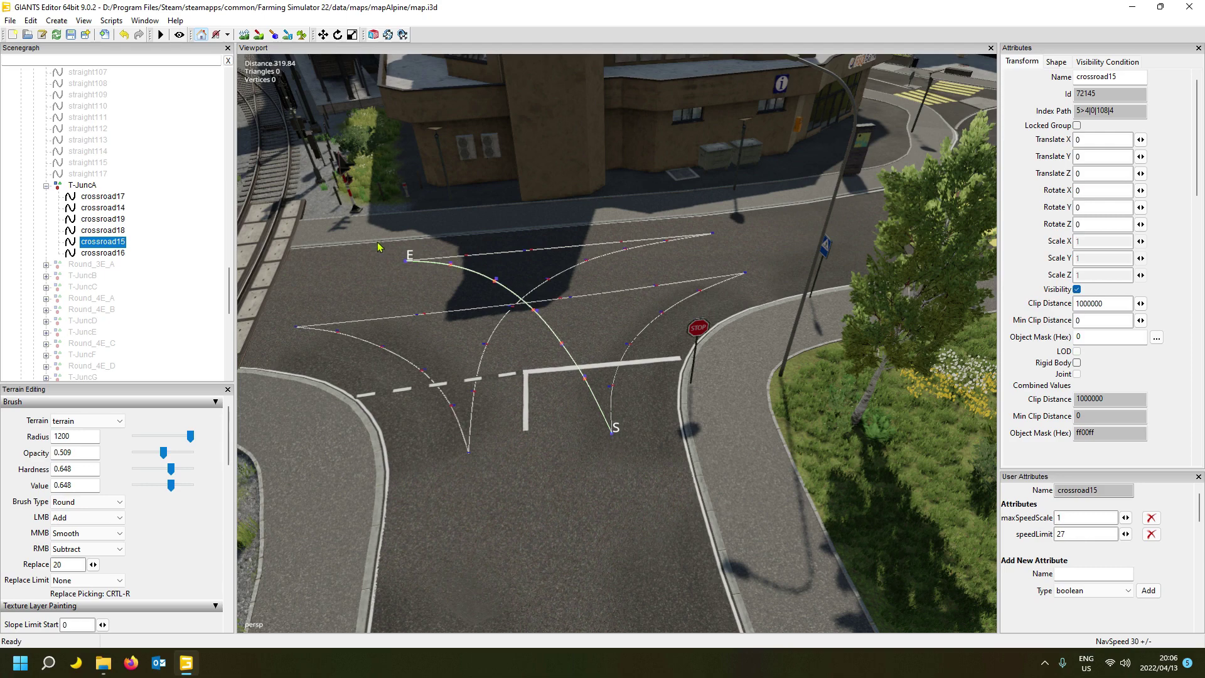
{"action": "left_click", "coordinate": [121, 254]}
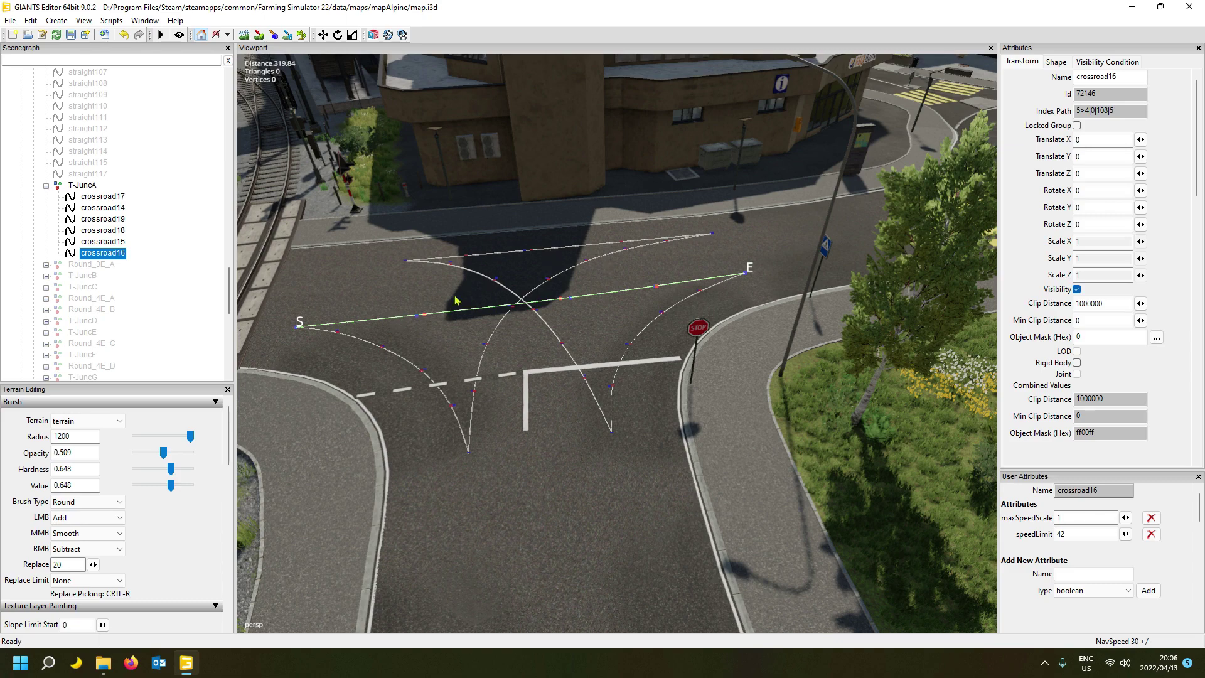
- Compare the end points of crossroad17 and crossroad14, examining up close where the two splines meet
{"action": "left_click_drag", "start_coordinate": [683, 315], "coordinate": [392, 312], "text": "alt"}
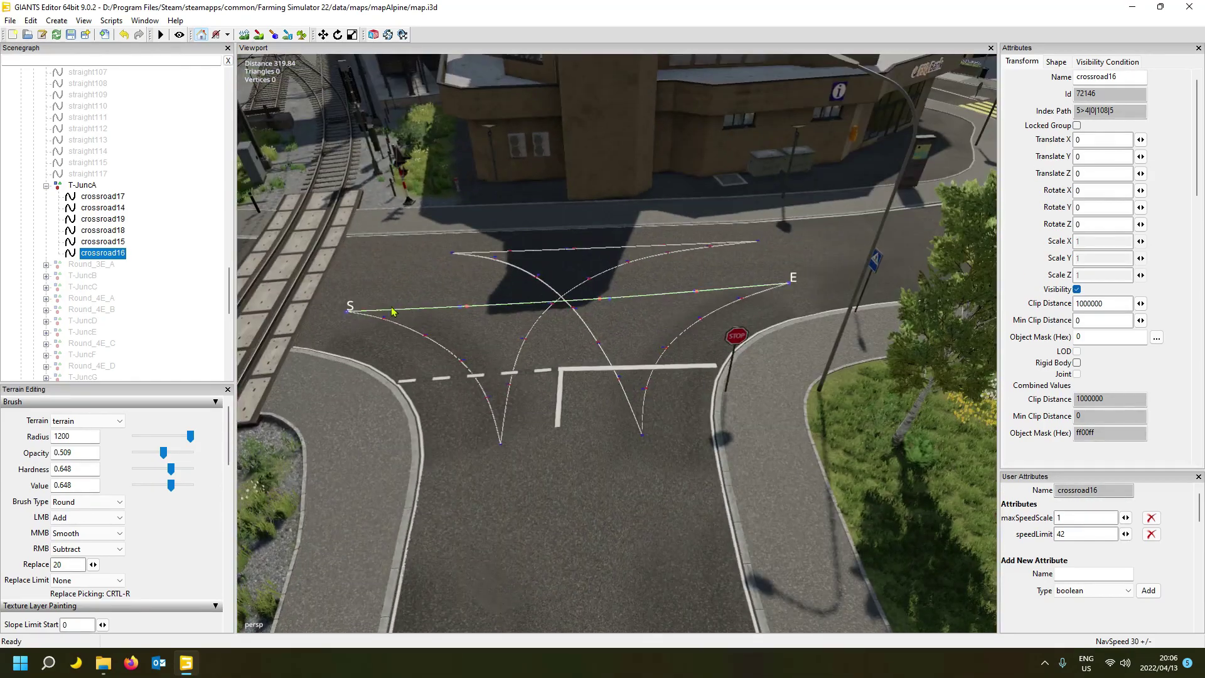
{"action": "left_click", "coordinate": [117, 197]}
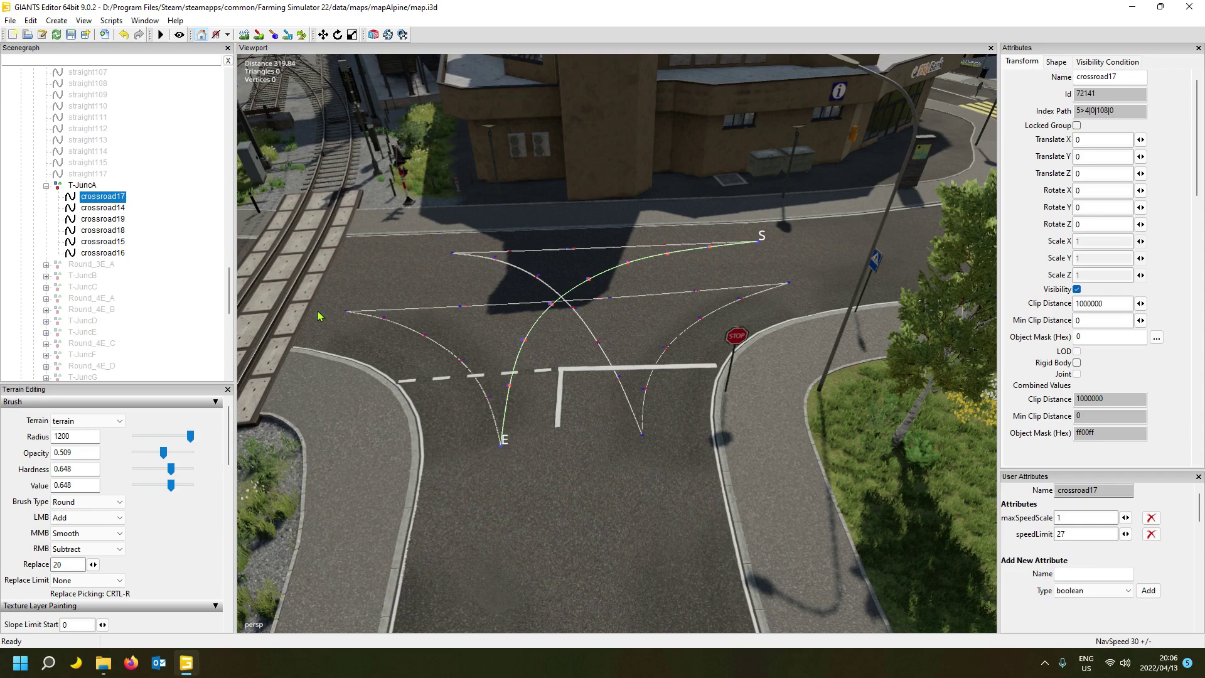
{"action": "left_click", "coordinate": [103, 208]}
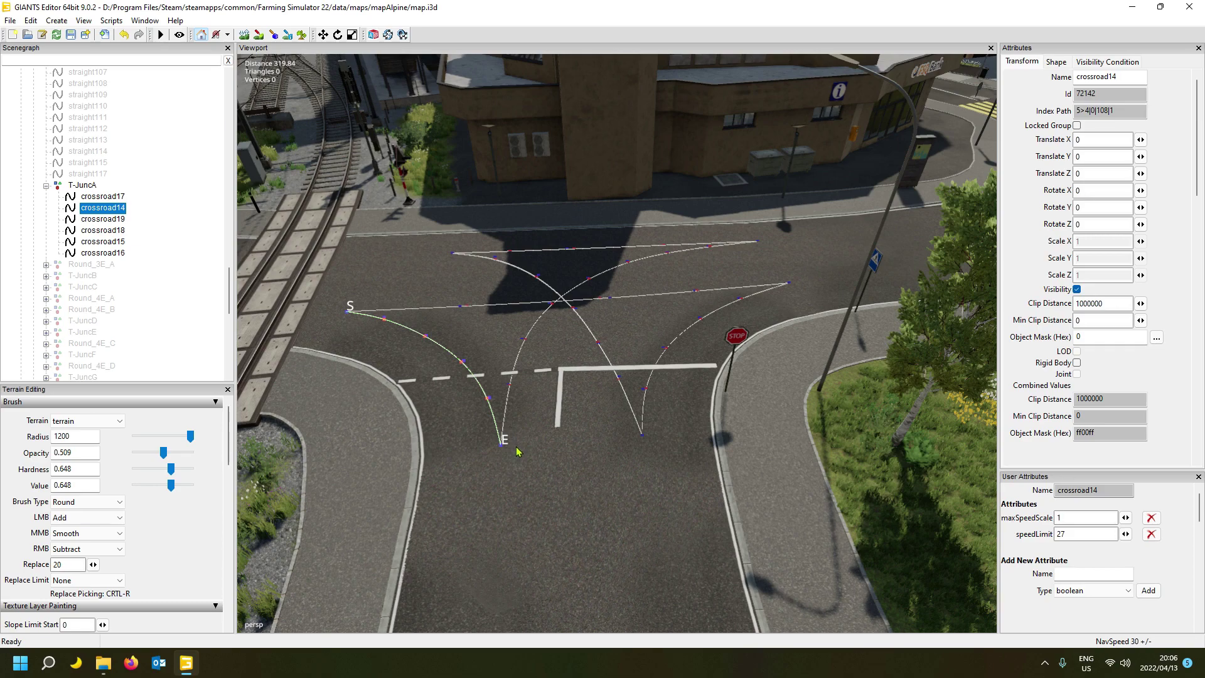
{"action": "scroll", "coordinate": [518, 452], "scroll_direction": "up", "scroll_amount": 10}
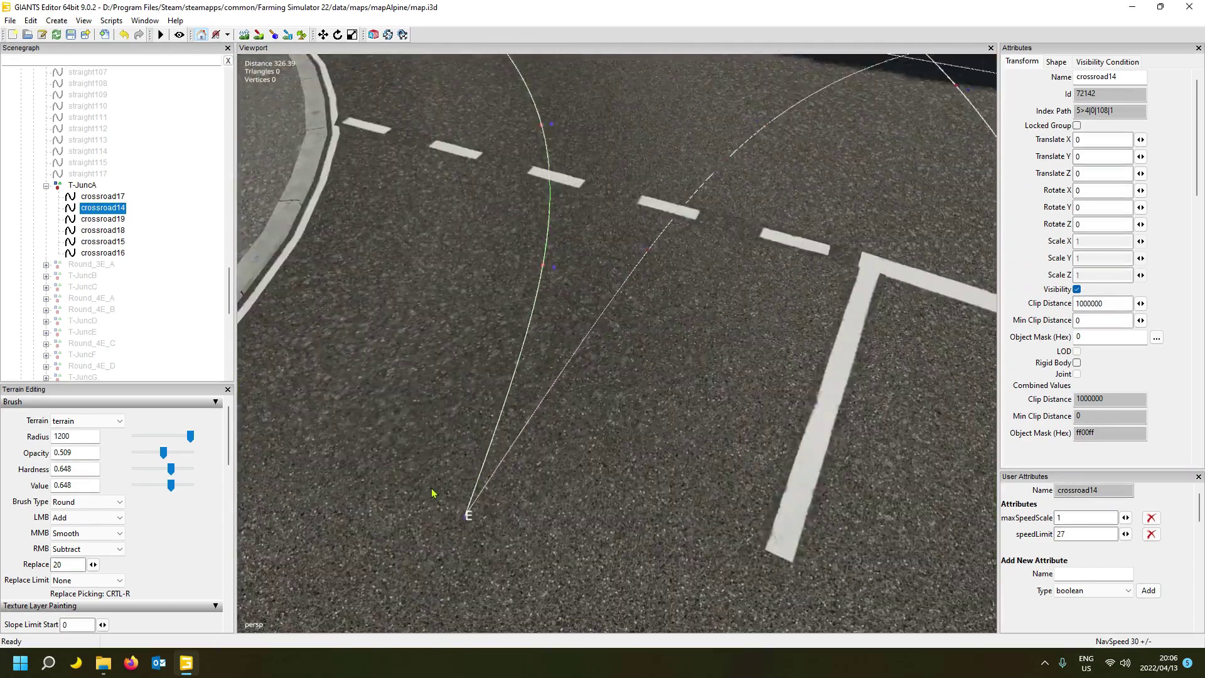
- Examine crossroad14's end point up close, and view how all the T-JuncA splines fit across the stop-sign junction
{"action": "scroll", "coordinate": [431, 493], "scroll_direction": "up", "scroll_amount": 3}
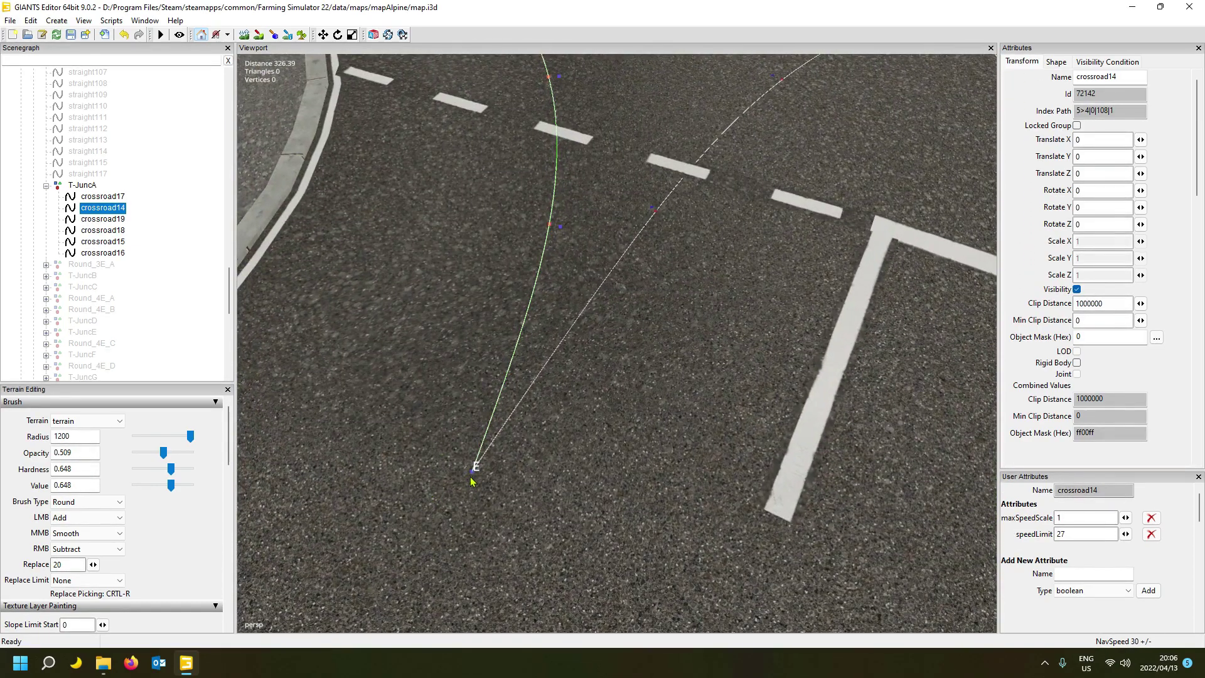
{"action": "left_click_drag", "start_coordinate": [469, 485], "coordinate": [452, 493], "text": "alt"}
{"action": "scroll", "coordinate": [453, 494], "scroll_direction": "up", "scroll_amount": 3}
{"action": "scroll", "coordinate": [452, 494], "scroll_direction": "down", "scroll_amount": 2}
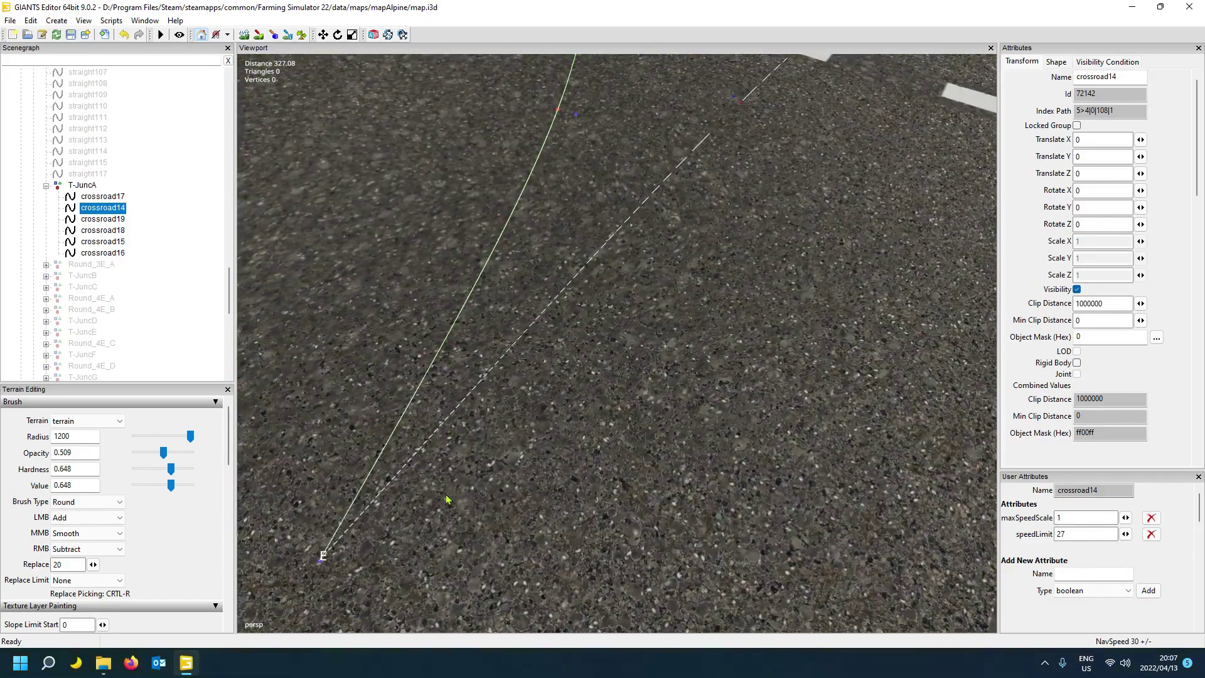
{"action": "scroll", "coordinate": [432, 540], "scroll_direction": "down", "scroll_amount": 10}
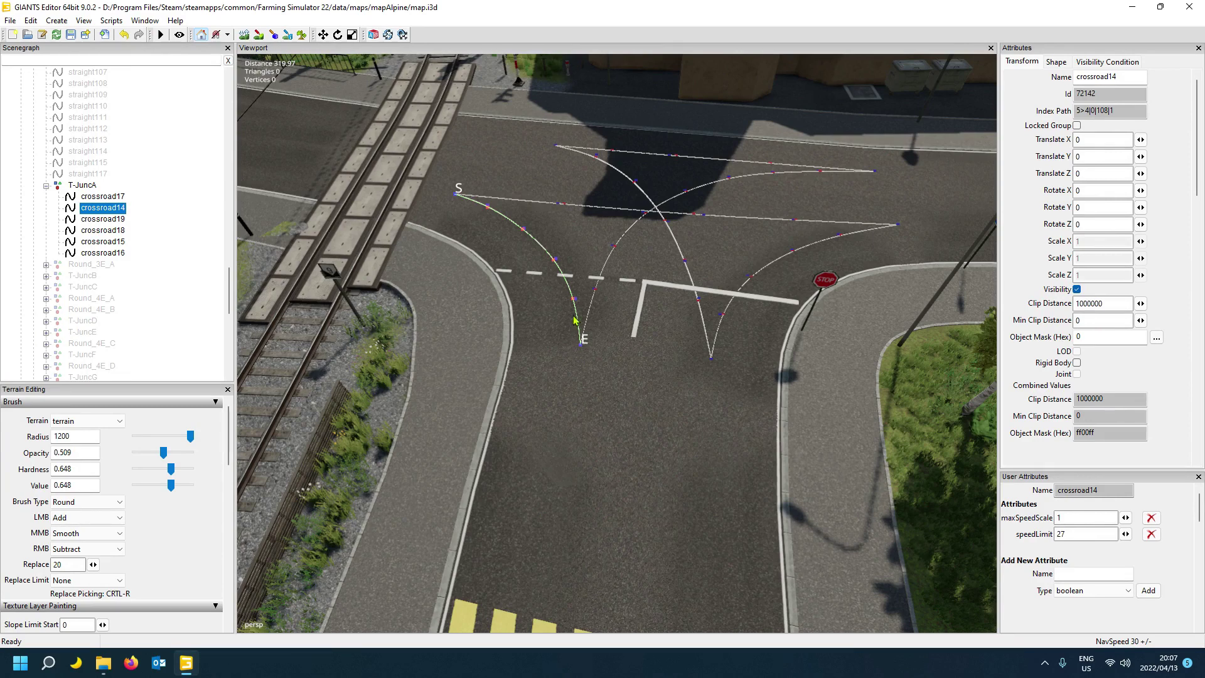
{"action": "scroll", "coordinate": [606, 278], "scroll_direction": "down", "scroll_amount": 5}
{"action": "scroll", "coordinate": [606, 279], "scroll_direction": "down", "scroll_amount": 6}
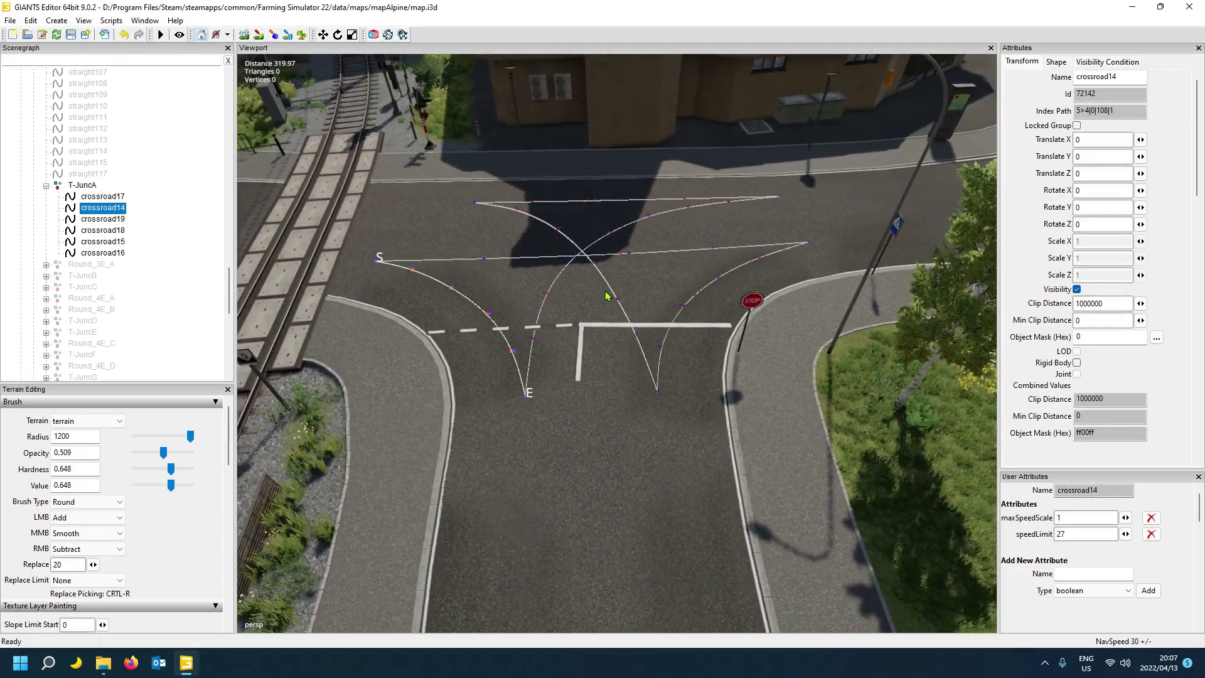
{"action": "scroll", "coordinate": [607, 295], "scroll_direction": "down", "scroll_amount": 5}
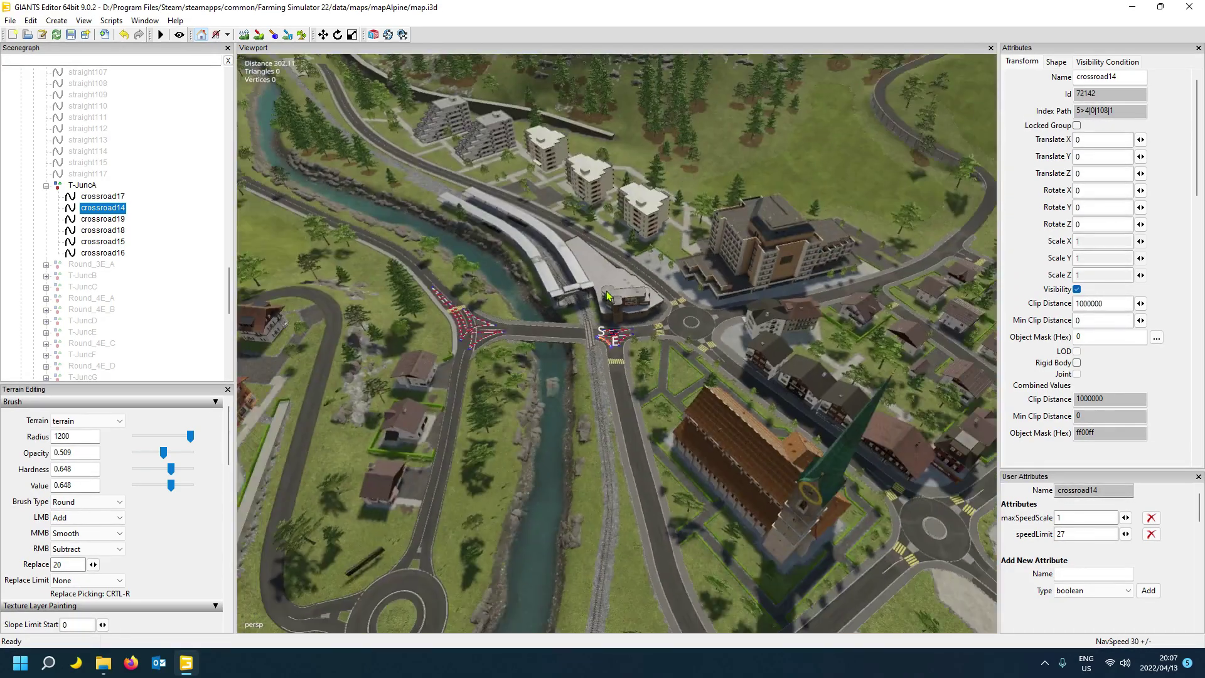
- View the entire map from above and check the routes of straightOutOfMap01, straightOutOfMap02 and straightOutOfMap03 in turn
{"action": "left_click_drag", "start_coordinate": [607, 295], "coordinate": [827, 329], "text": "alt"}
{"action": "scroll", "coordinate": [826, 329], "scroll_direction": "down", "scroll_amount": 6}
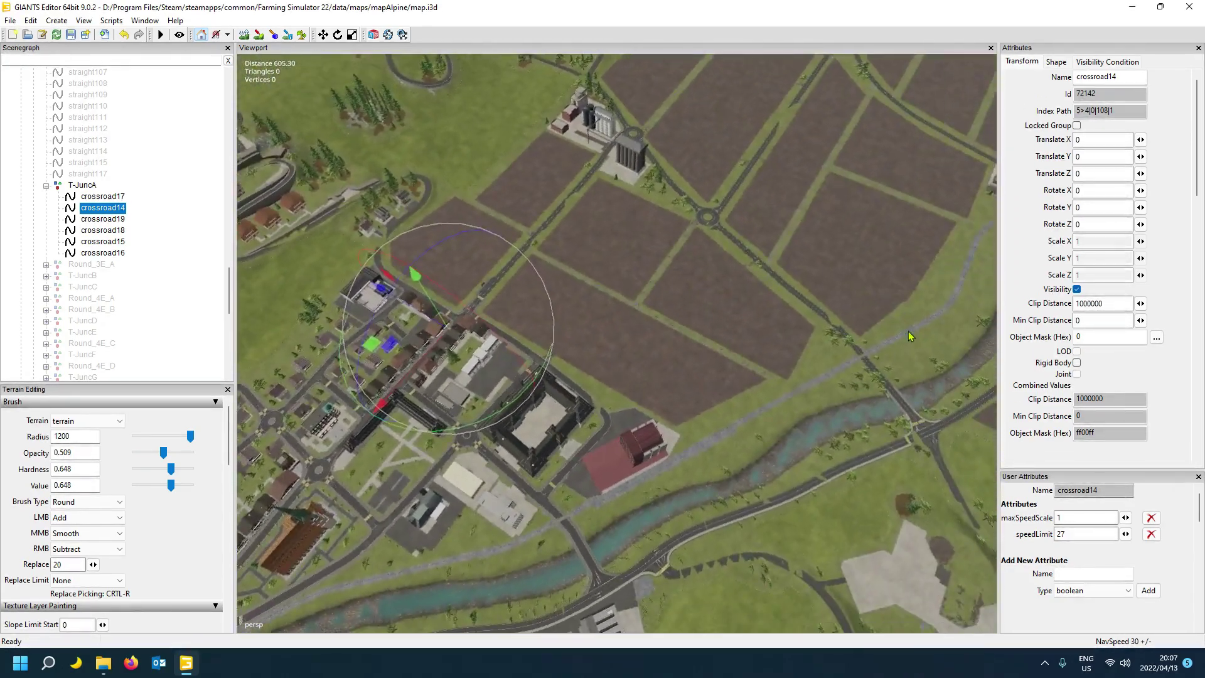
{"action": "scroll", "coordinate": [848, 341], "scroll_direction": "up", "scroll_amount": 2}
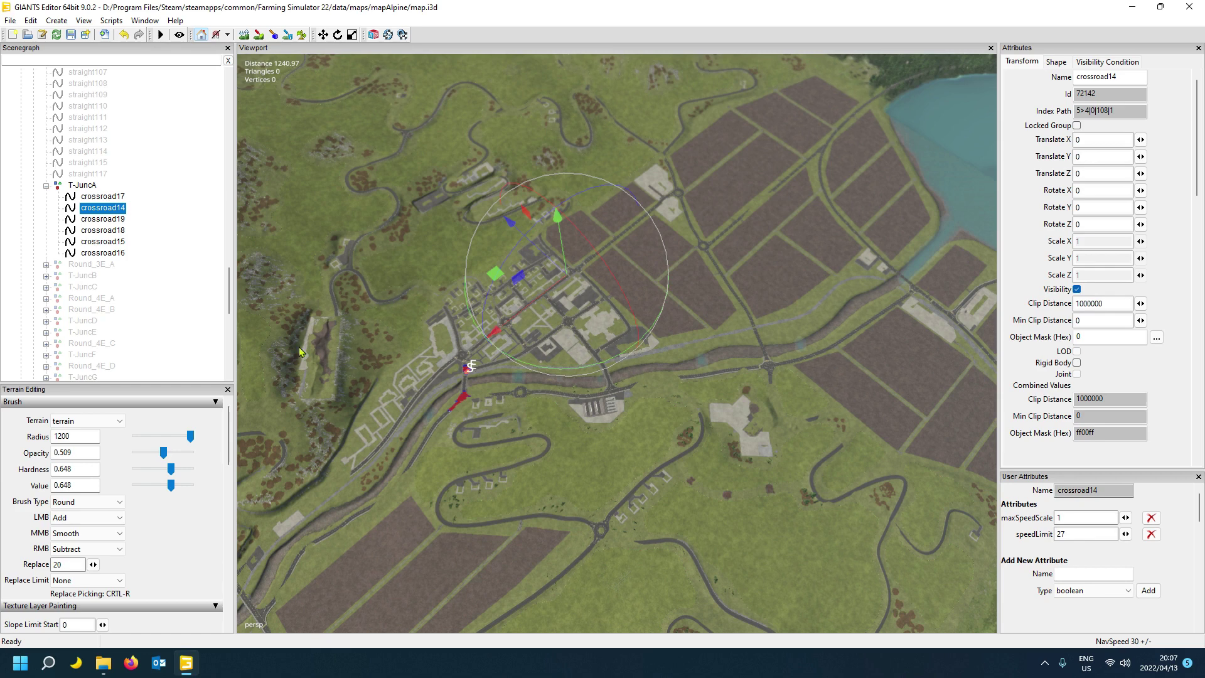
{"action": "left_click_drag", "start_coordinate": [228, 290], "coordinate": [221, 114]}
{"action": "scroll", "coordinate": [351, 290], "scroll_direction": "down", "scroll_amount": 3}
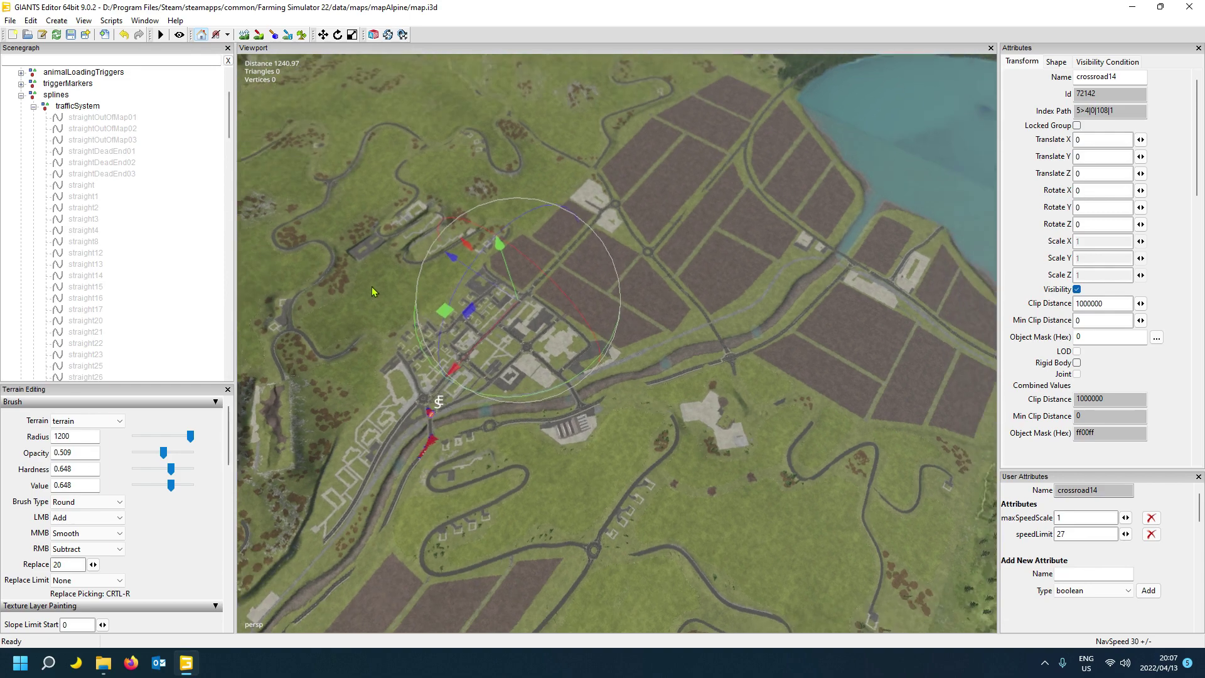
{"action": "scroll", "coordinate": [378, 281], "scroll_direction": "down", "scroll_amount": 7}
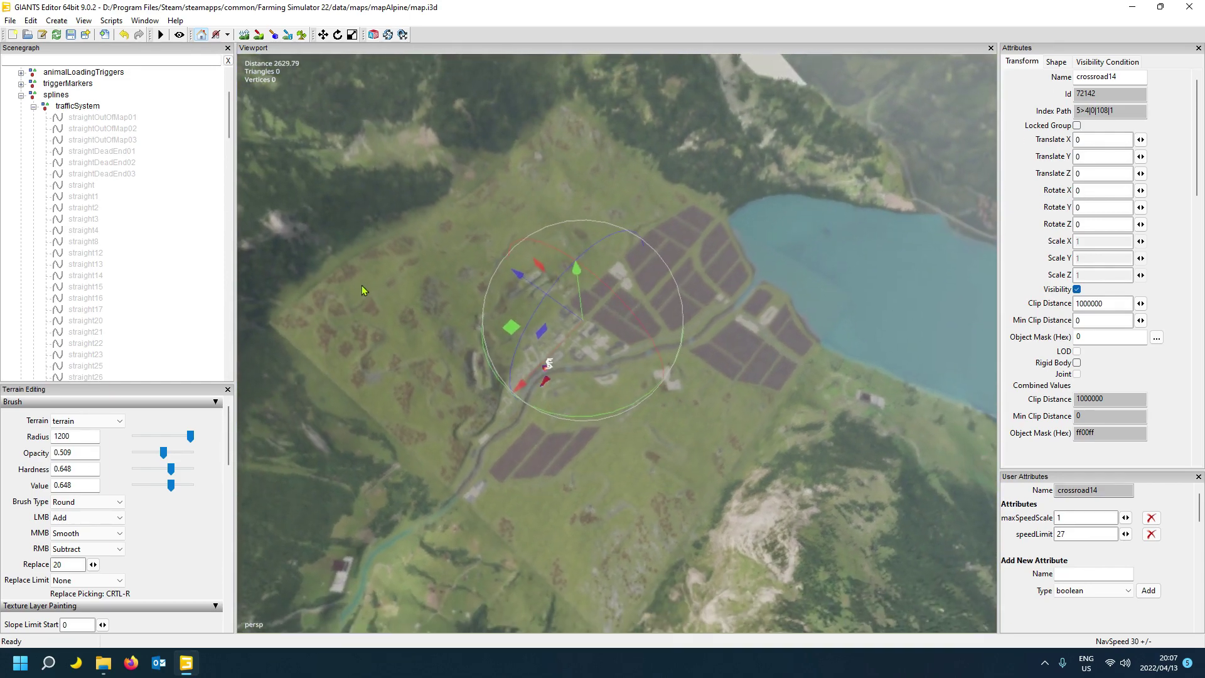
{"action": "left_click", "coordinate": [119, 117]}
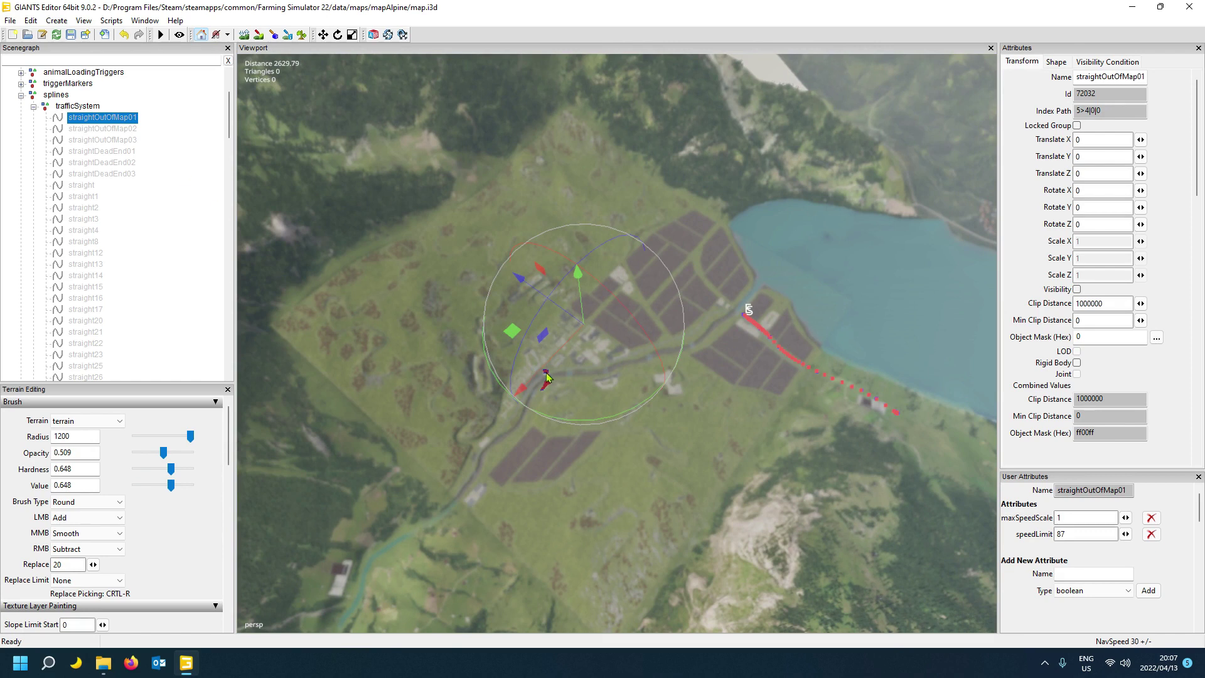
{"action": "key", "text": "Down"}
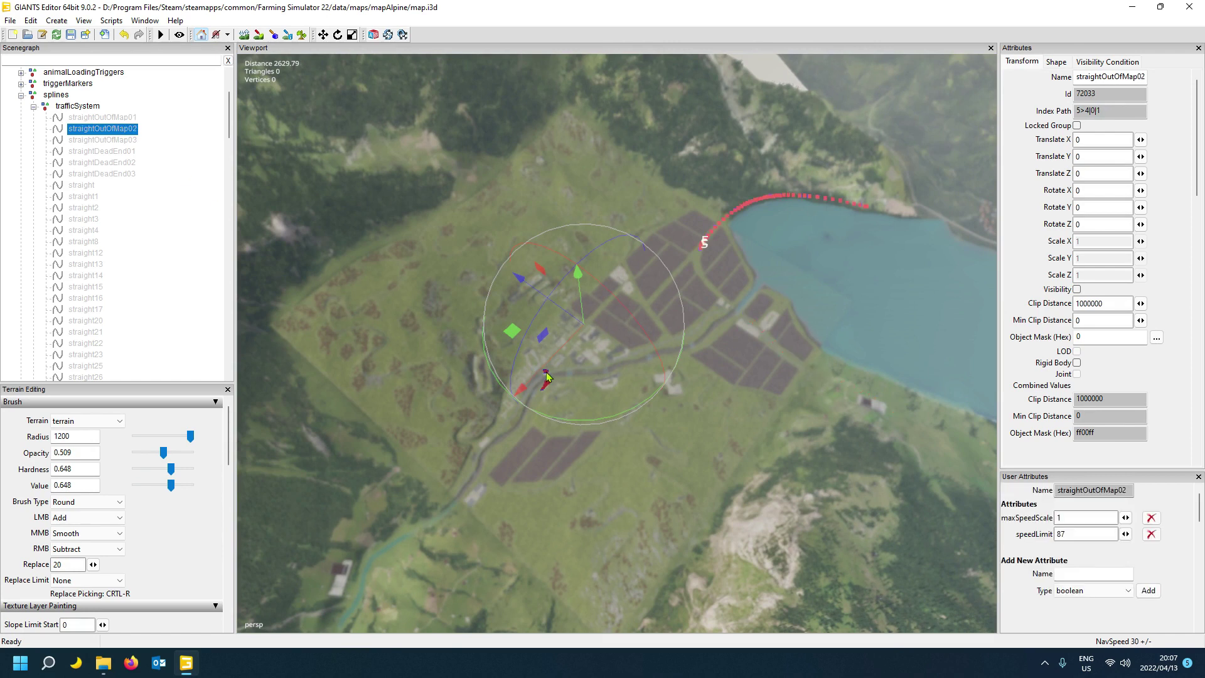
{"action": "key", "text": "Down"}
{"action": "key", "text": "Down"}
- Check the routes of the dead-end splines straightDeadEnd01, straightDeadEnd02 and straightDeadEnd03 on the map overview
{"action": "key", "text": "Down"}
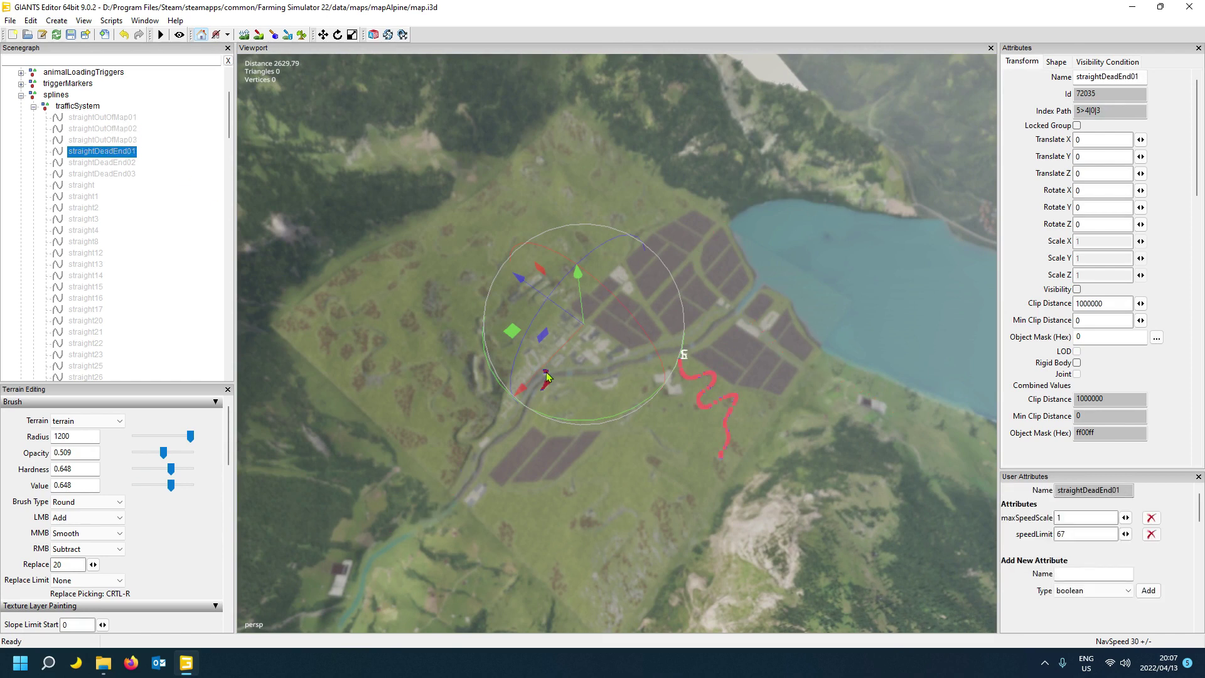
{"action": "key", "text": "Down"}
{"action": "key", "text": "Down"}
- Go through the straight splines one by one from straight to straight62, checking each one's location, start and end on the map
{"action": "key", "text": "Down"}
{"action": "key", "text": "Down"}
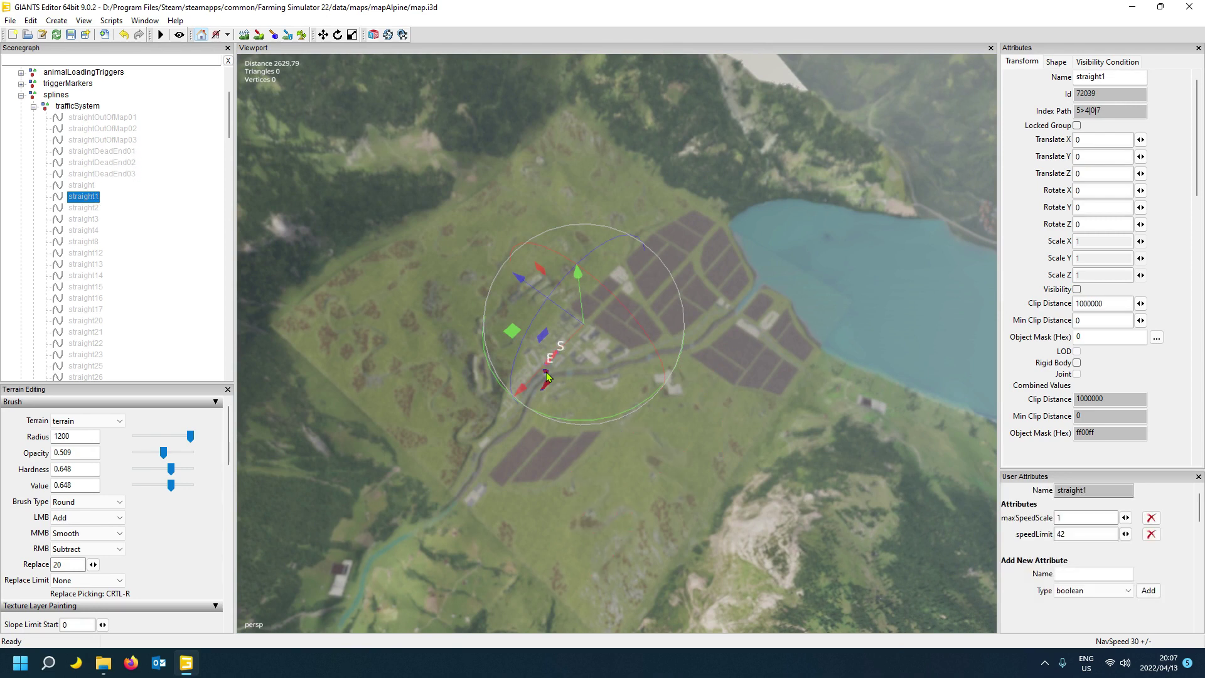
{"action": "key", "text": "Down"}
{"action": "key", "text": "Down"}
{"action": "key", "text": "Down"}
{"action": "key", "text": "Down"}
{"action": "key", "text": "Down"}
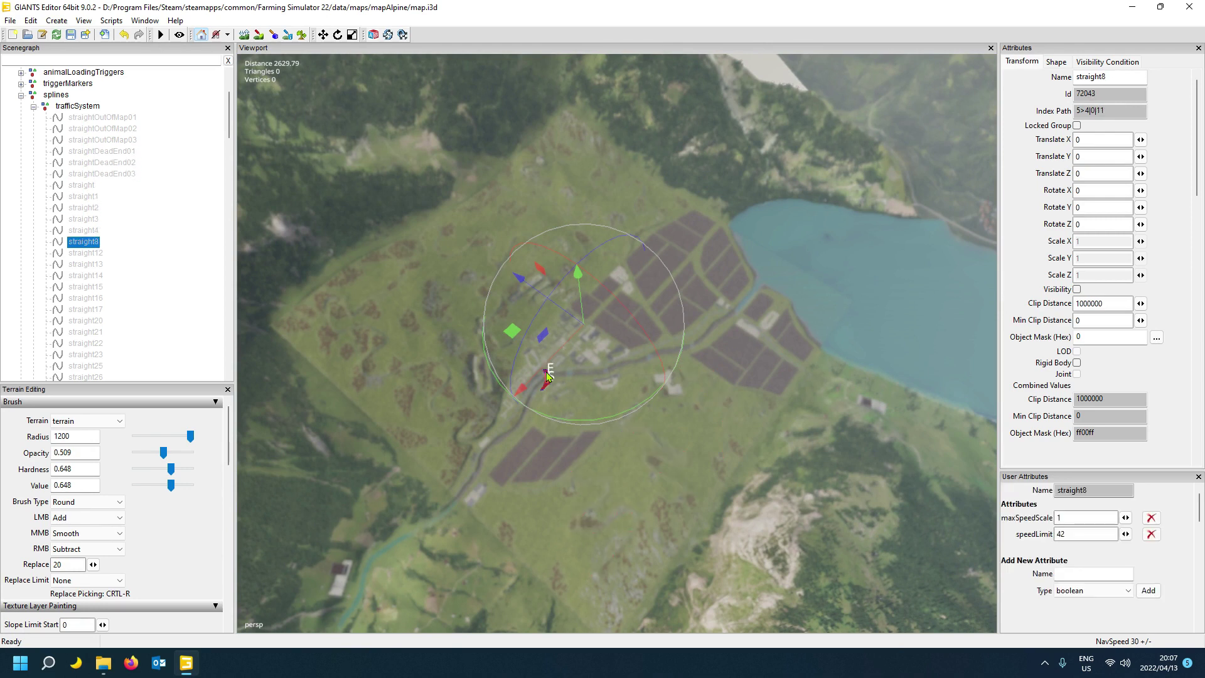
{"action": "key", "text": "Down"}
{"action": "key", "text": "Down"}
{"action": "key", "text": "Down"}
{"action": "key", "text": "Down"}
{"action": "key", "text": "Down"}
{"action": "key", "text": "Down"}
{"action": "key", "text": "Down"}
{"action": "key", "text": "Down"}
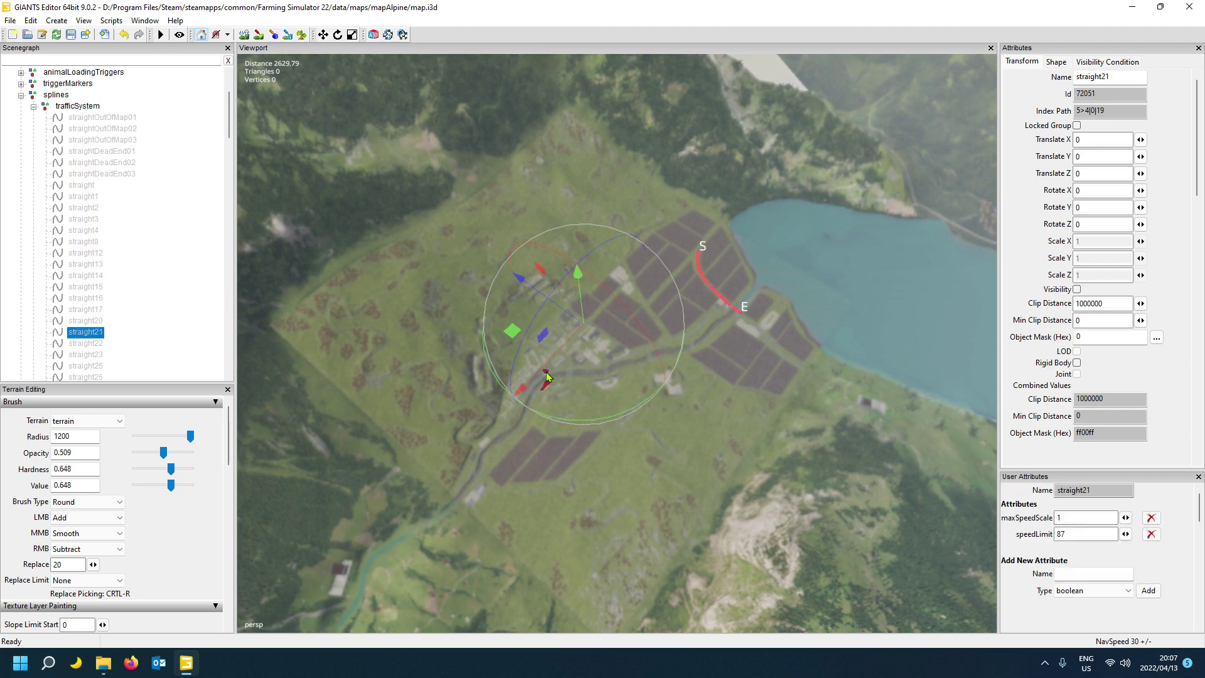
{"action": "key", "text": "Down"}
{"action": "key", "text": "Down"}
{"action": "key", "text": "Down"}
{"action": "key", "text": "Down"}
{"action": "key", "text": "Down"}
{"action": "key", "text": "Down"}
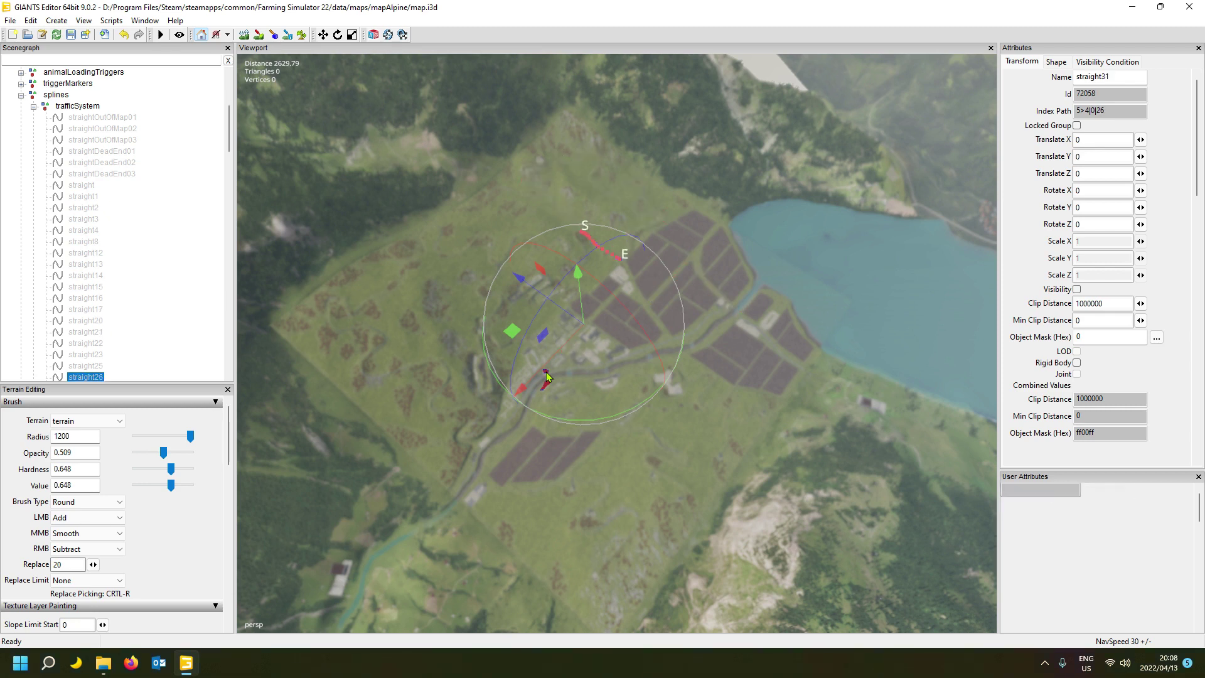
{"action": "key", "text": "Down"}
{"action": "key", "text": "Down"}
{"action": "key", "text": "Down"}
{"action": "key", "text": "Down"}
{"action": "key", "text": "Down"}
{"action": "key", "text": "Down"}
{"action": "key", "text": "Down"}
{"action": "key", "text": "Down"}
{"action": "key", "text": "Down"}
{"action": "key", "text": "Down"}
{"action": "key", "text": "Down"}
{"action": "key", "text": "Down"}
{"action": "key", "text": "Down"}
{"action": "key", "text": "Down"}
{"action": "key", "text": "Down"}
{"action": "key", "text": "Down"}
{"action": "key", "text": "Down"}
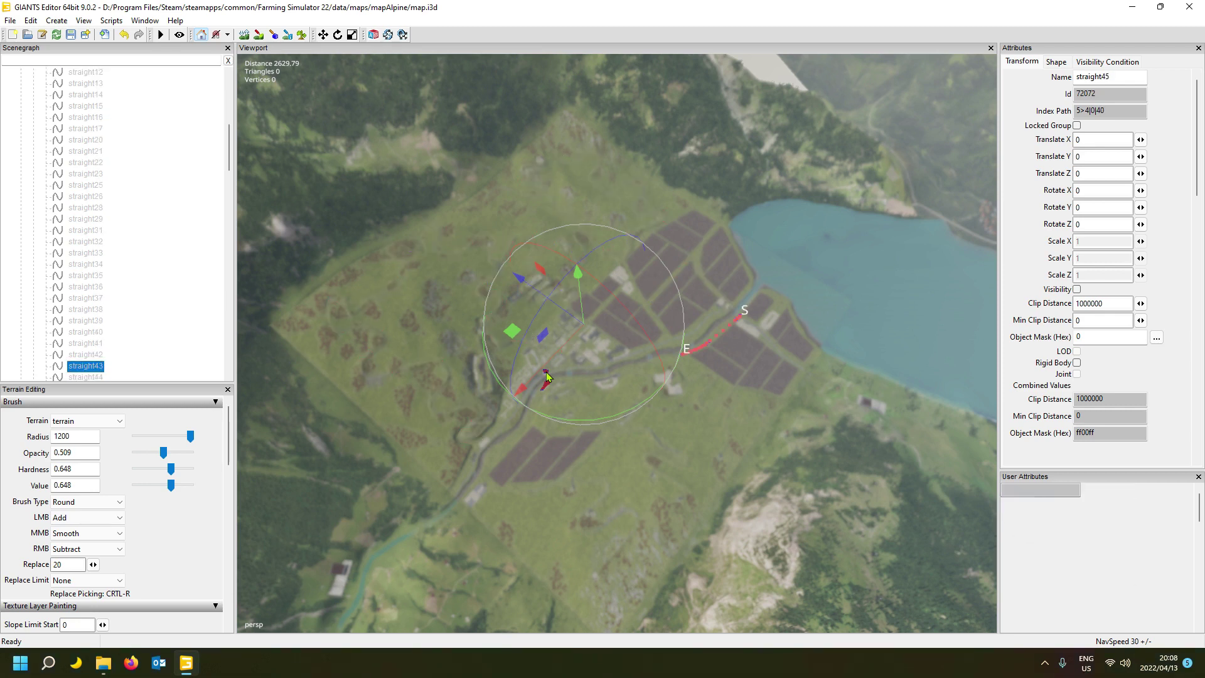
{"action": "key", "text": "Down"}
{"action": "key", "text": "Down"}
{"action": "key", "text": "Down"}
{"action": "key", "text": "Down"}
{"action": "key", "text": "Down"}
{"action": "key", "text": "Down"}
{"action": "key", "text": "Down"}
{"action": "key", "text": "Down"}
{"action": "key", "text": "Down"}
{"action": "key", "text": "Down"}
{"action": "key", "text": "Down"}
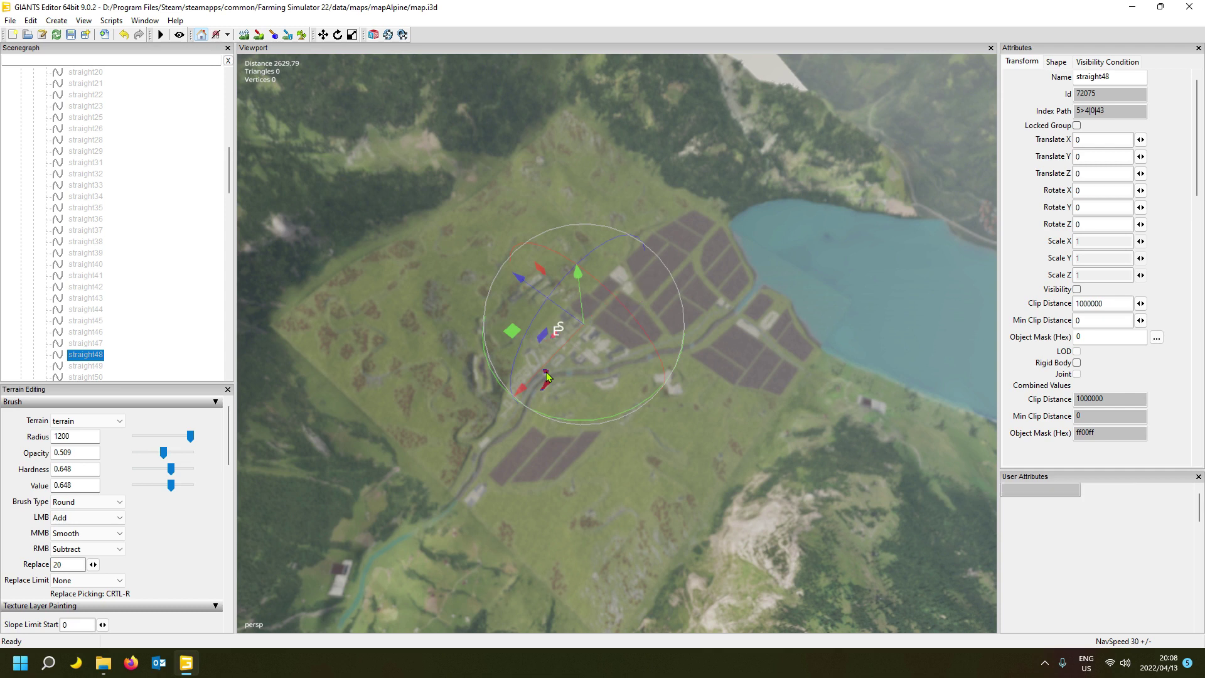
{"action": "key", "text": "Down"}
{"action": "key", "text": "Down"}
{"action": "key", "text": "Down"}
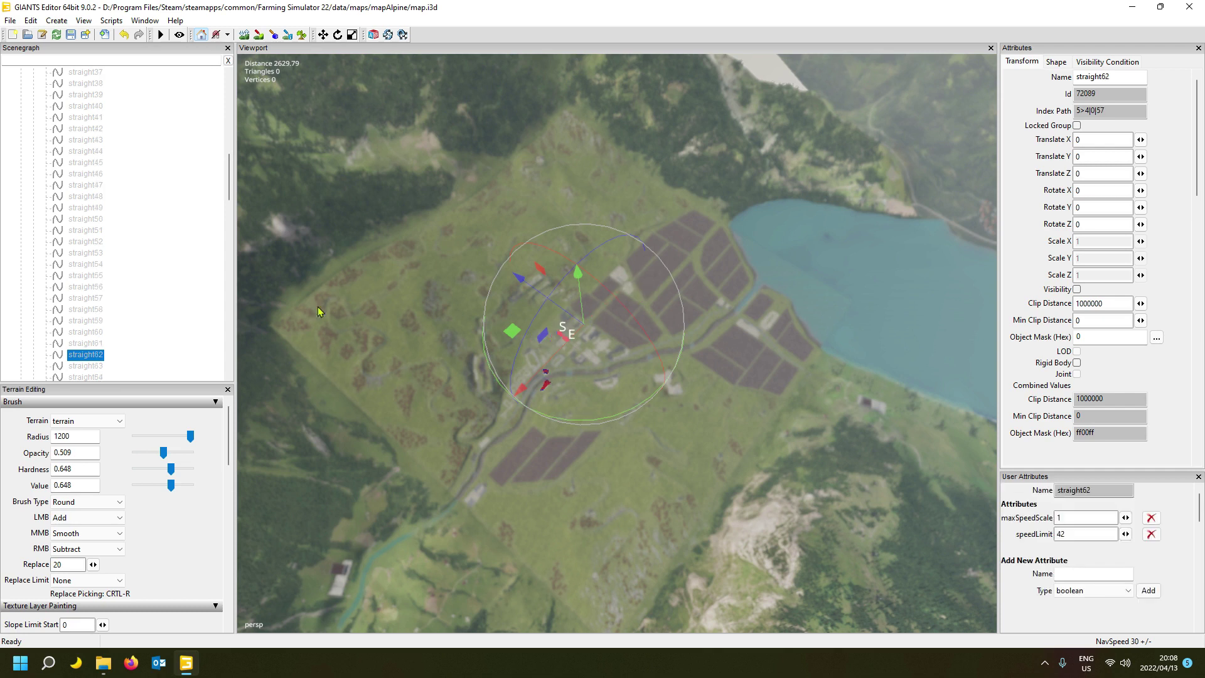
- Clear the spline selection and look over the road network around the town, fields and river
{"action": "scroll", "coordinate": [229, 188], "scroll_direction": "up", "scroll_amount": 10}
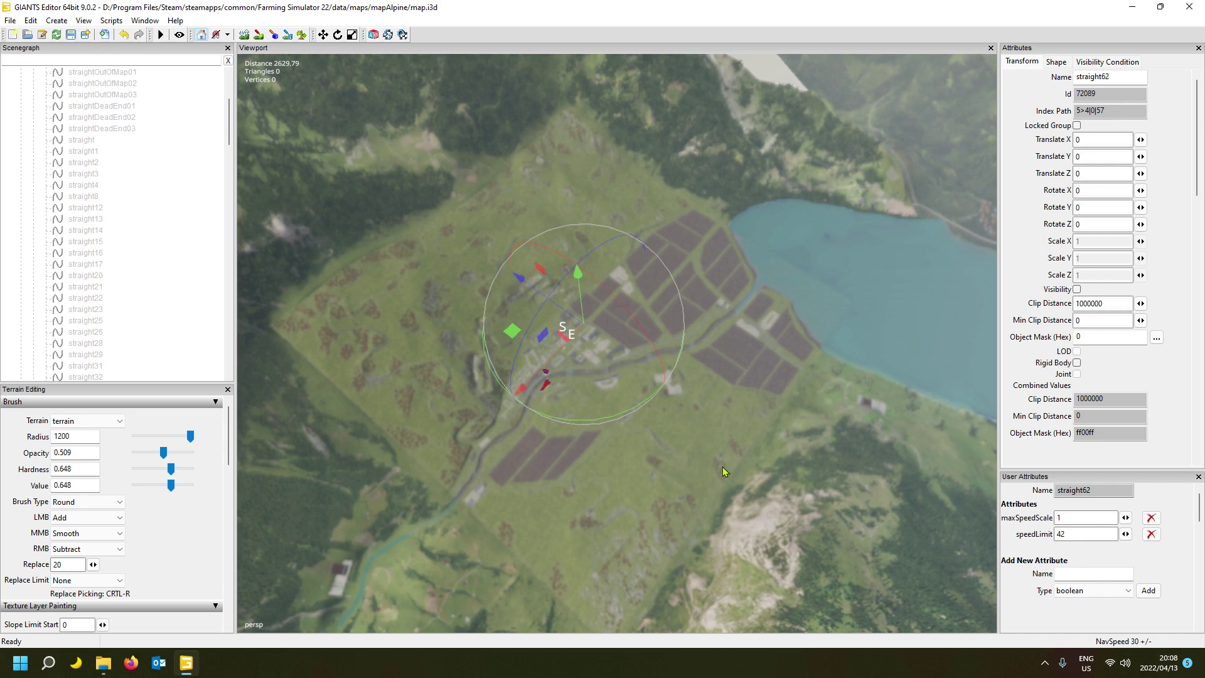
{"action": "right_click", "coordinate": [152, 183]}
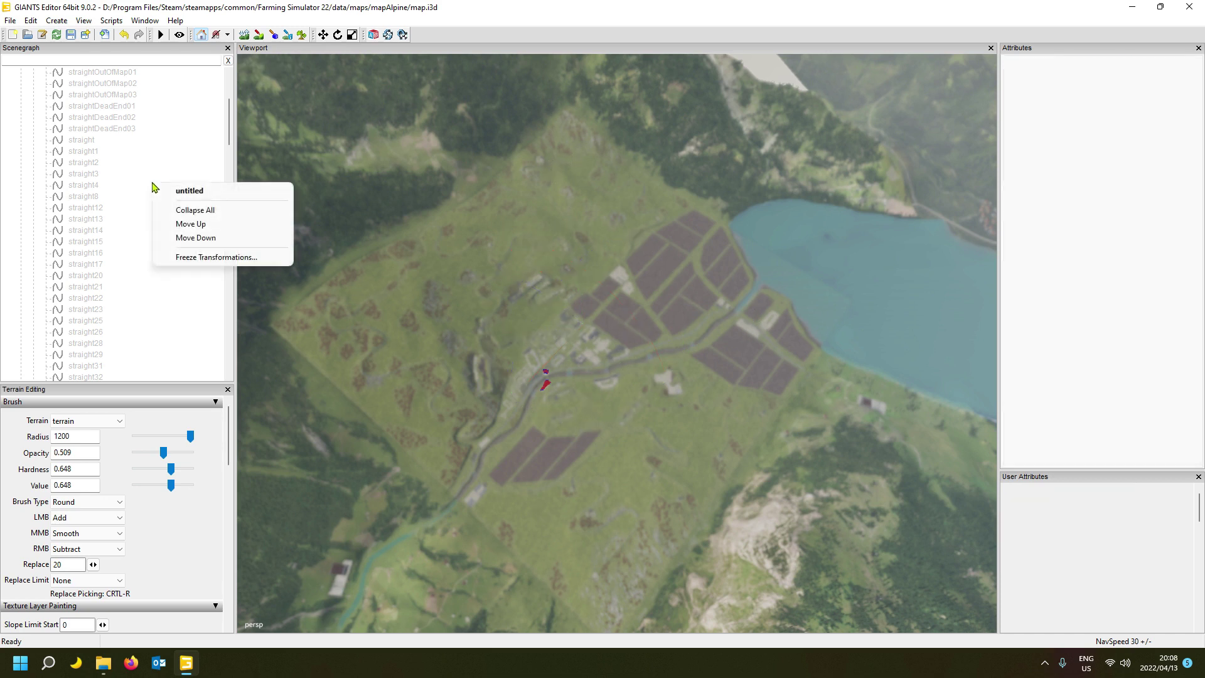
{"action": "left_click", "coordinate": [139, 191]}
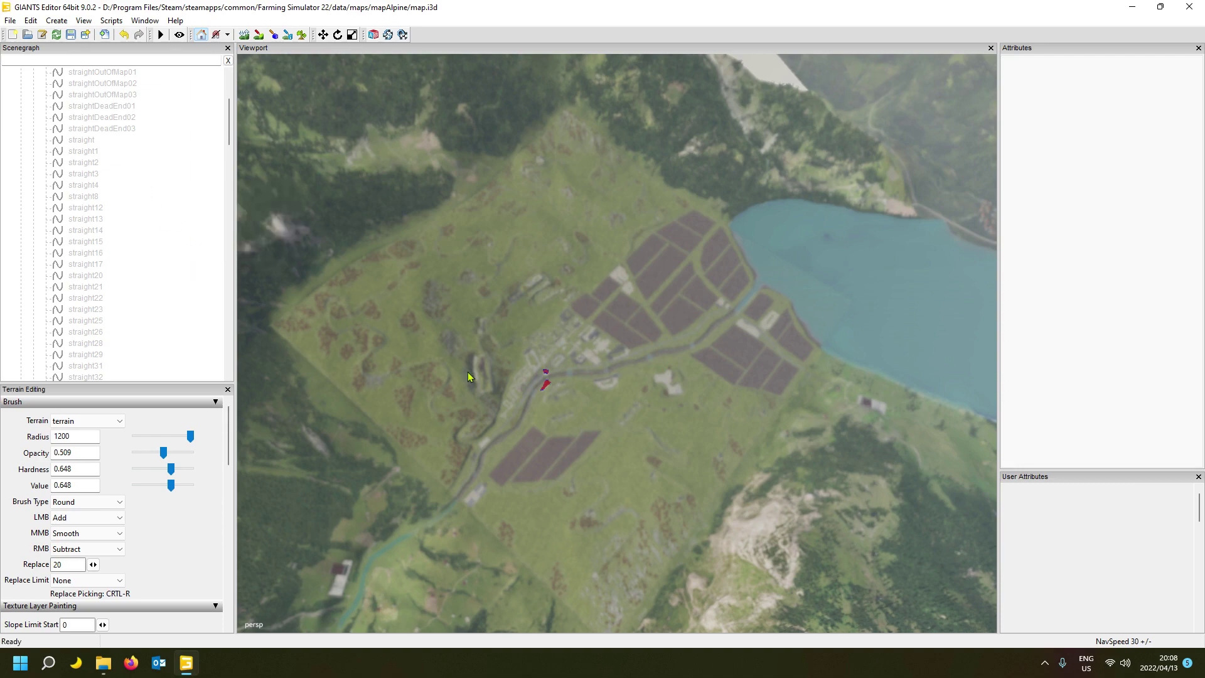
{"action": "scroll", "coordinate": [562, 419], "scroll_direction": "up", "scroll_amount": 8}
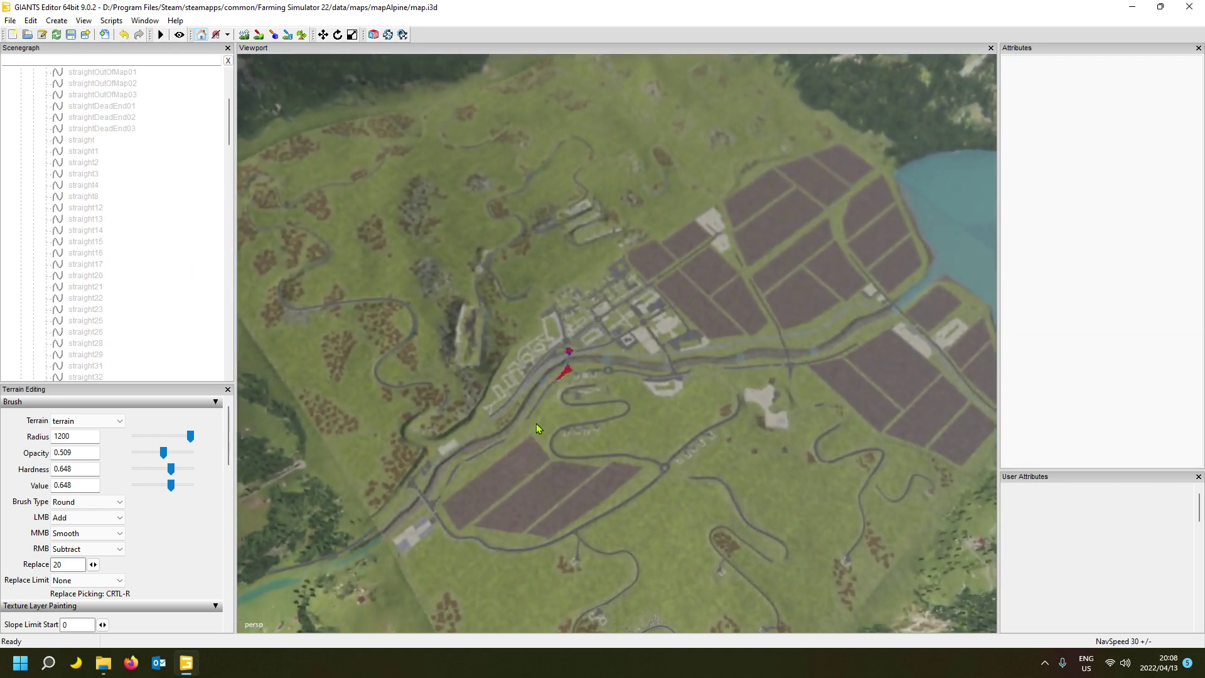
{"action": "scroll", "coordinate": [538, 424], "scroll_direction": "up", "scroll_amount": 10}
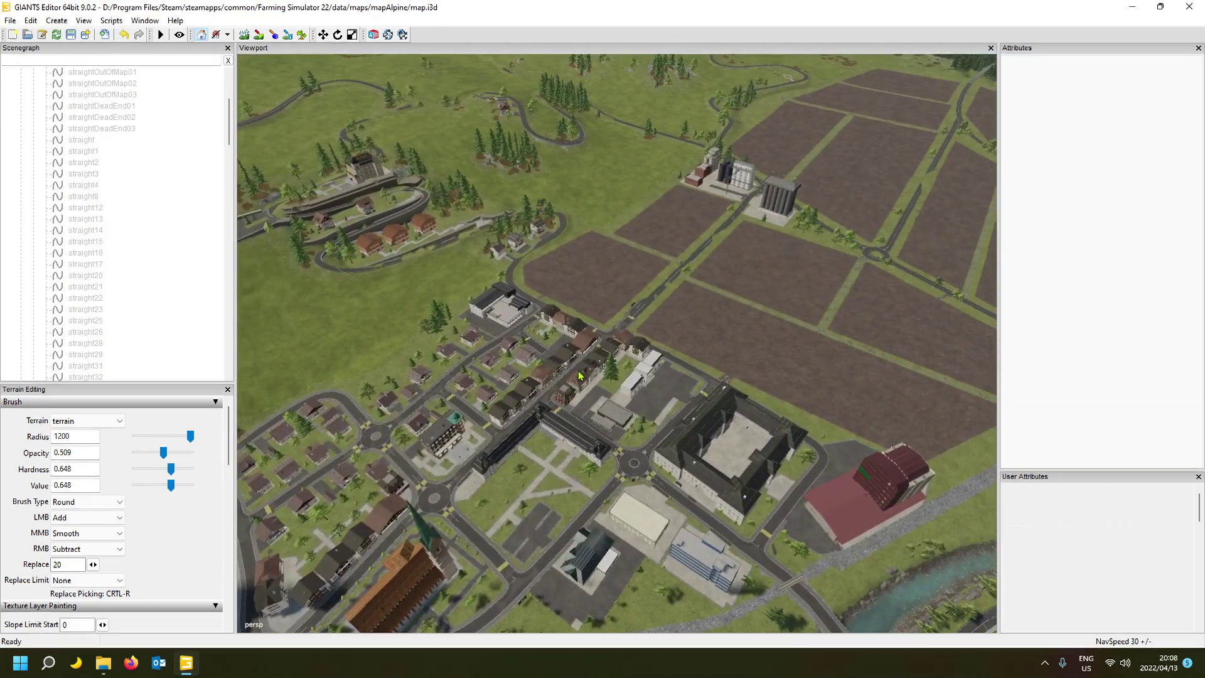
{"action": "scroll", "coordinate": [579, 376], "scroll_direction": "down", "scroll_amount": 6}
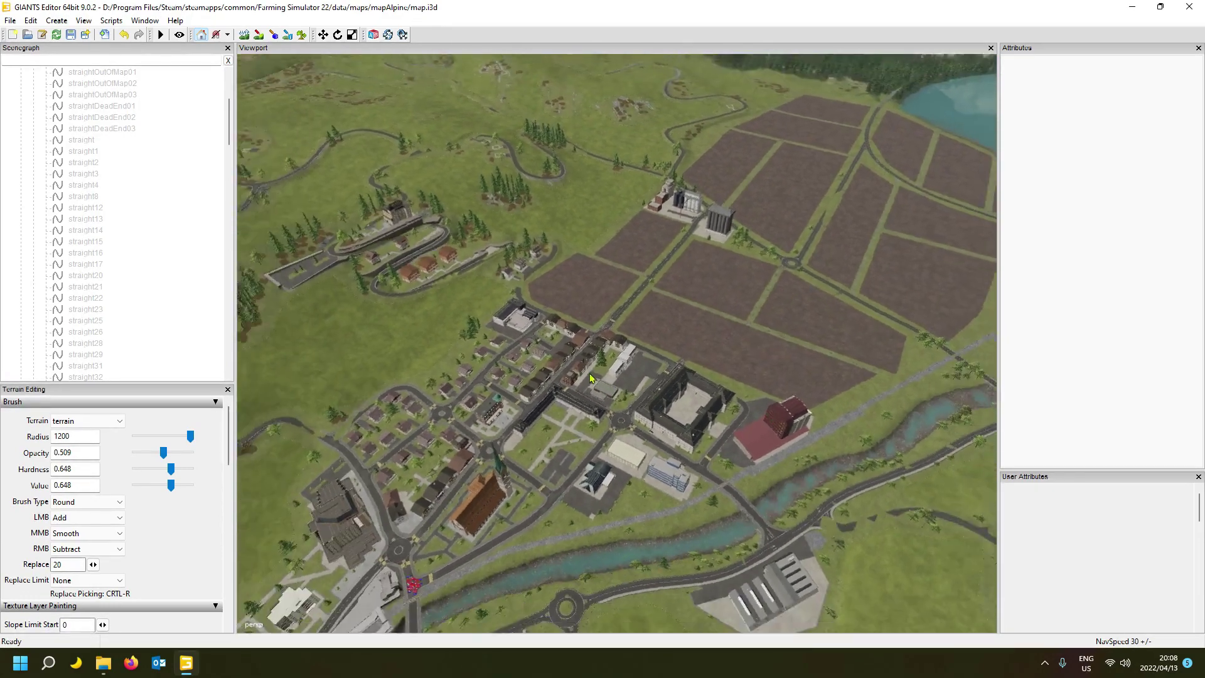
{"action": "scroll", "coordinate": [590, 377], "scroll_direction": "down", "scroll_amount": 2}
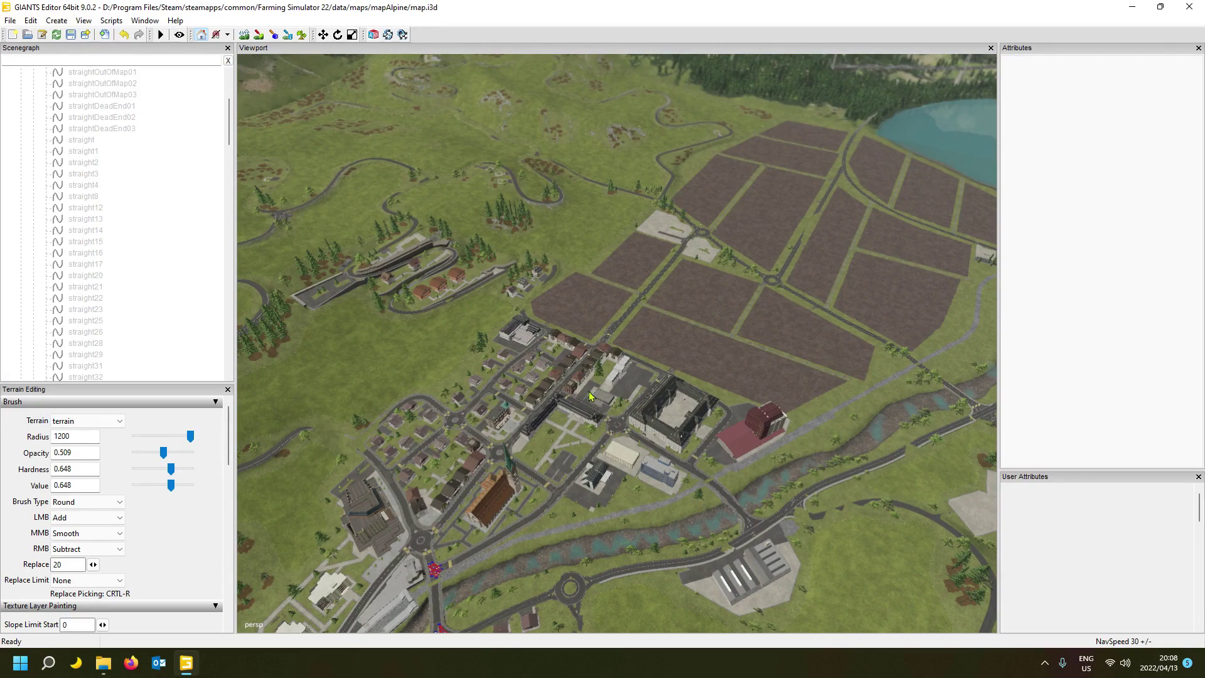
{"action": "left_click_drag", "start_coordinate": [591, 392], "coordinate": [645, 374], "text": "alt"}
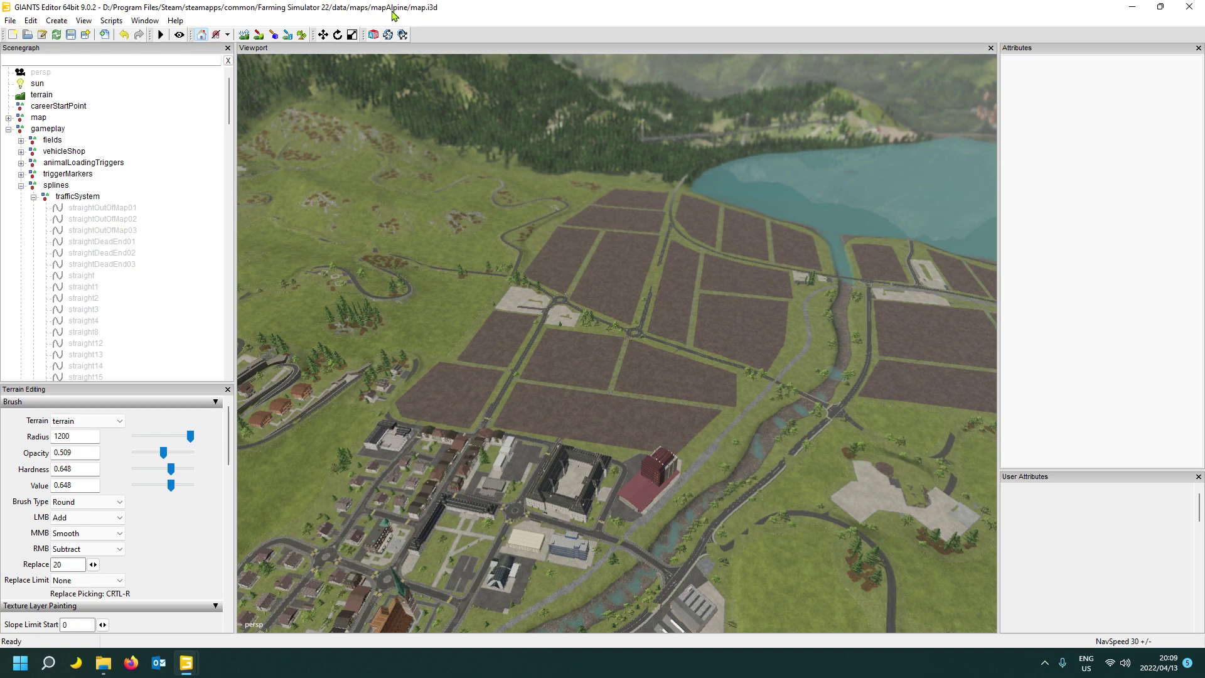
{"action": "left_click_drag", "start_coordinate": [599, 346], "coordinate": [608, 374], "text": "alt"}
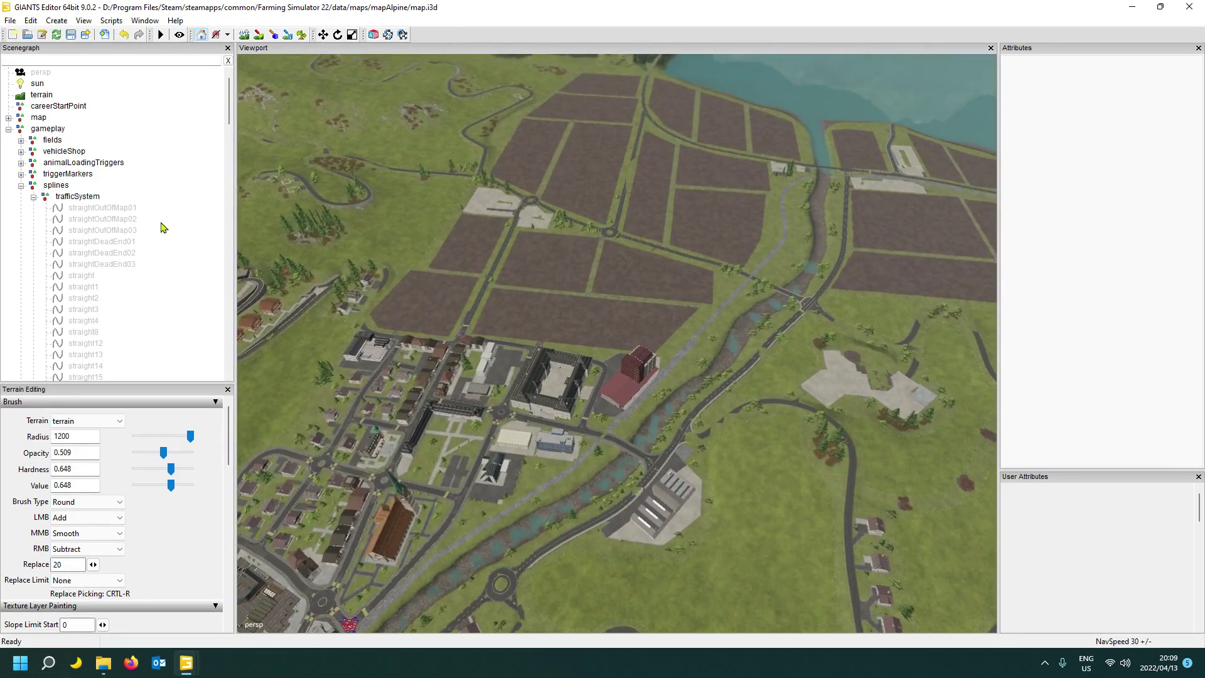
- Select the splines group and its trafficSystem group in turn to view their splines on the map and their user attributes
{"action": "left_click", "coordinate": [61, 186]}
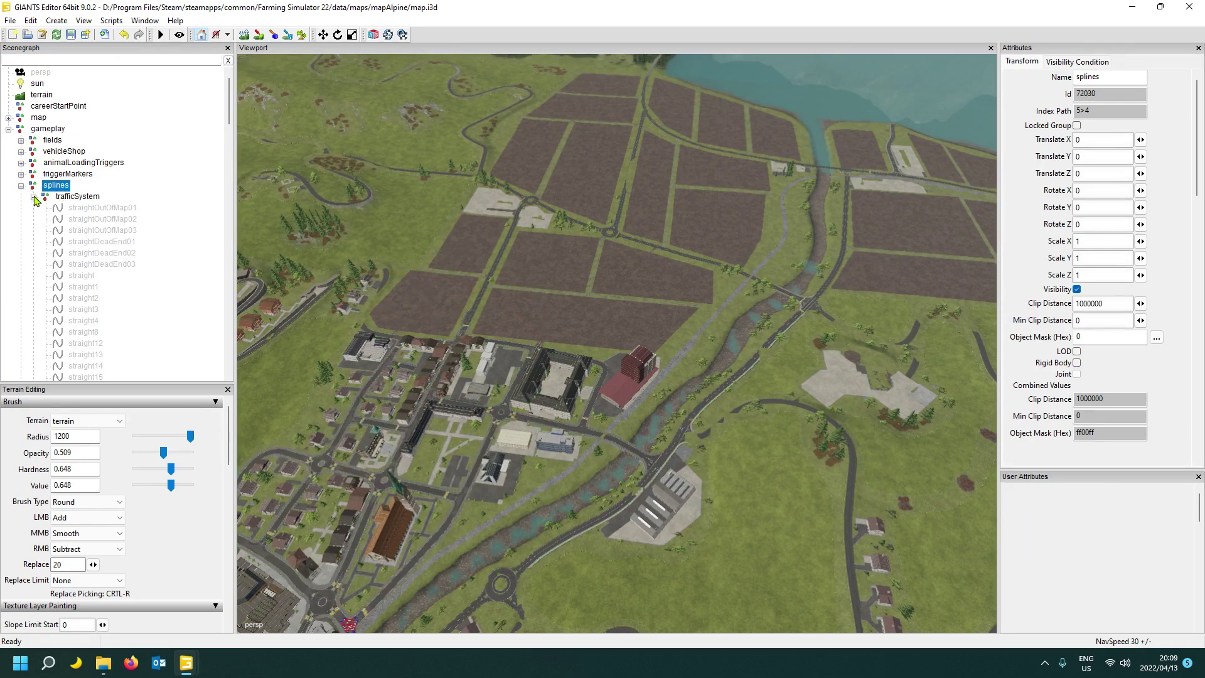
{"action": "left_click", "coordinate": [85, 197]}
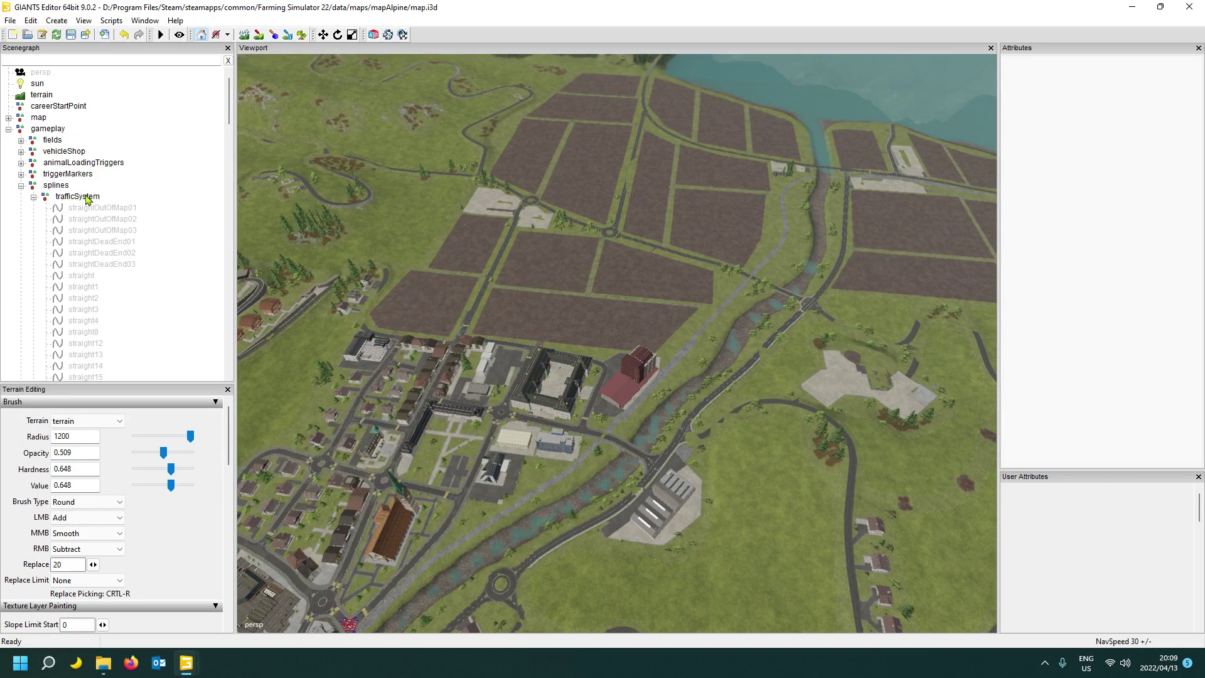
{"action": "left_click", "coordinate": [61, 189]}
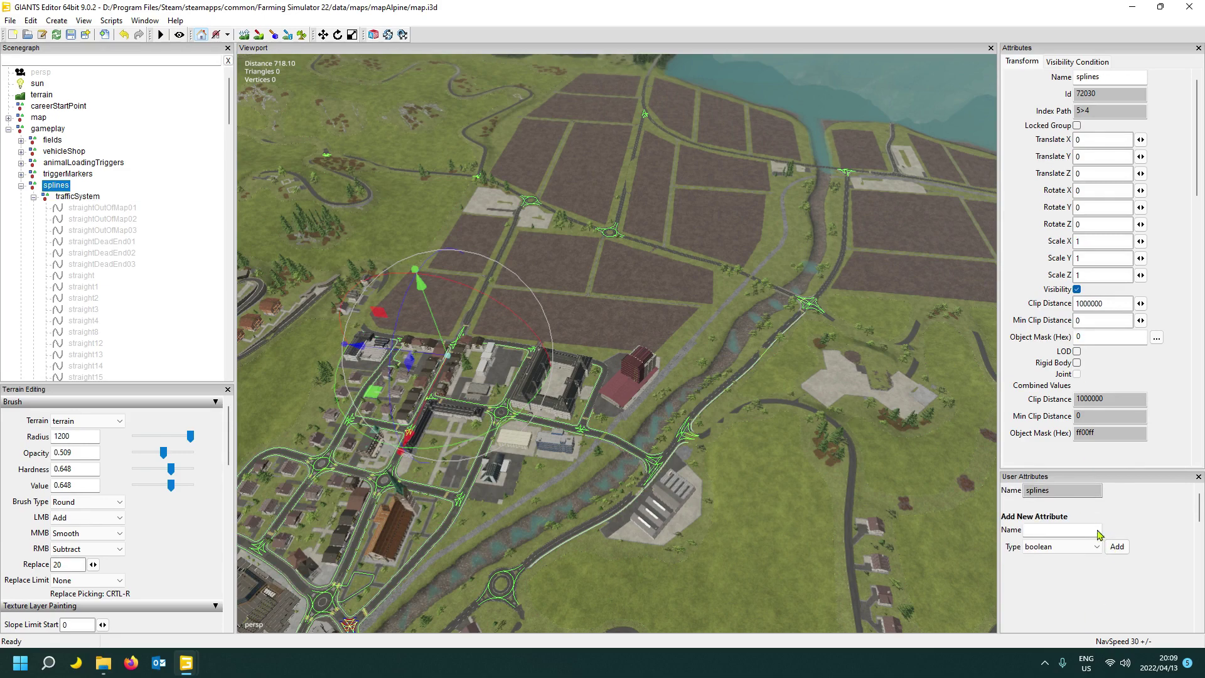
{"action": "left_click", "coordinate": [74, 197]}
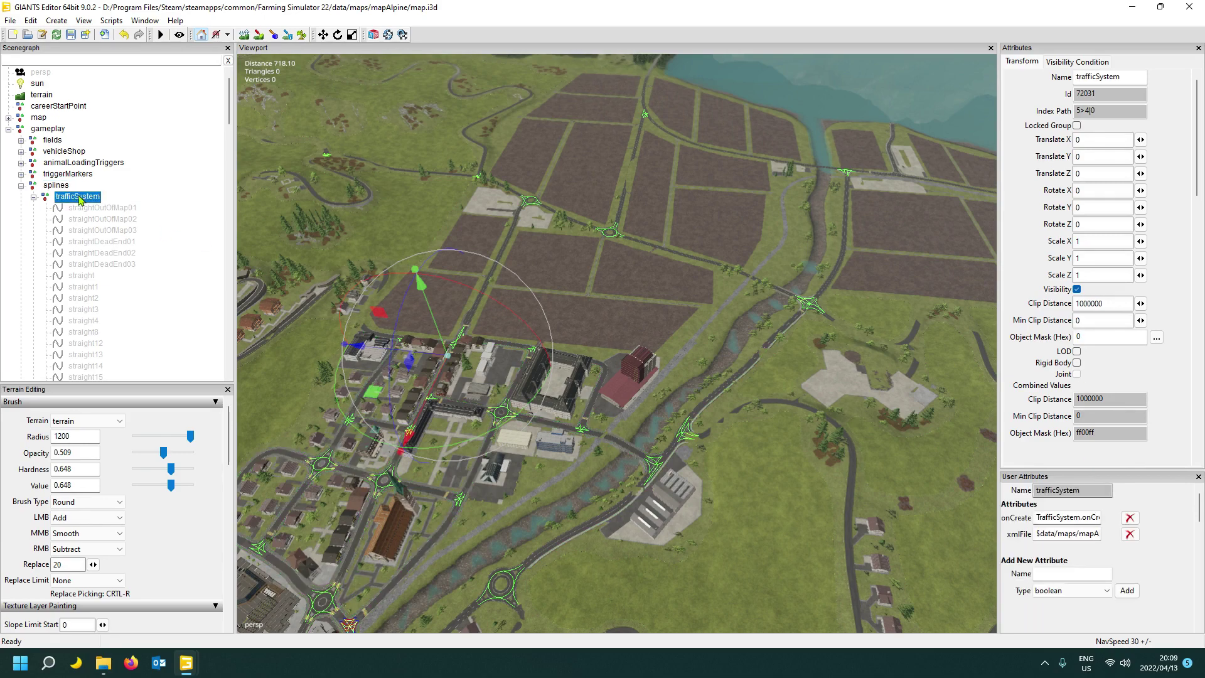
- Collapse the trafficSystem group within the splines group of the scenegraph
{"action": "scroll", "coordinate": [56, 156], "scroll_direction": "down", "scroll_amount": 2}
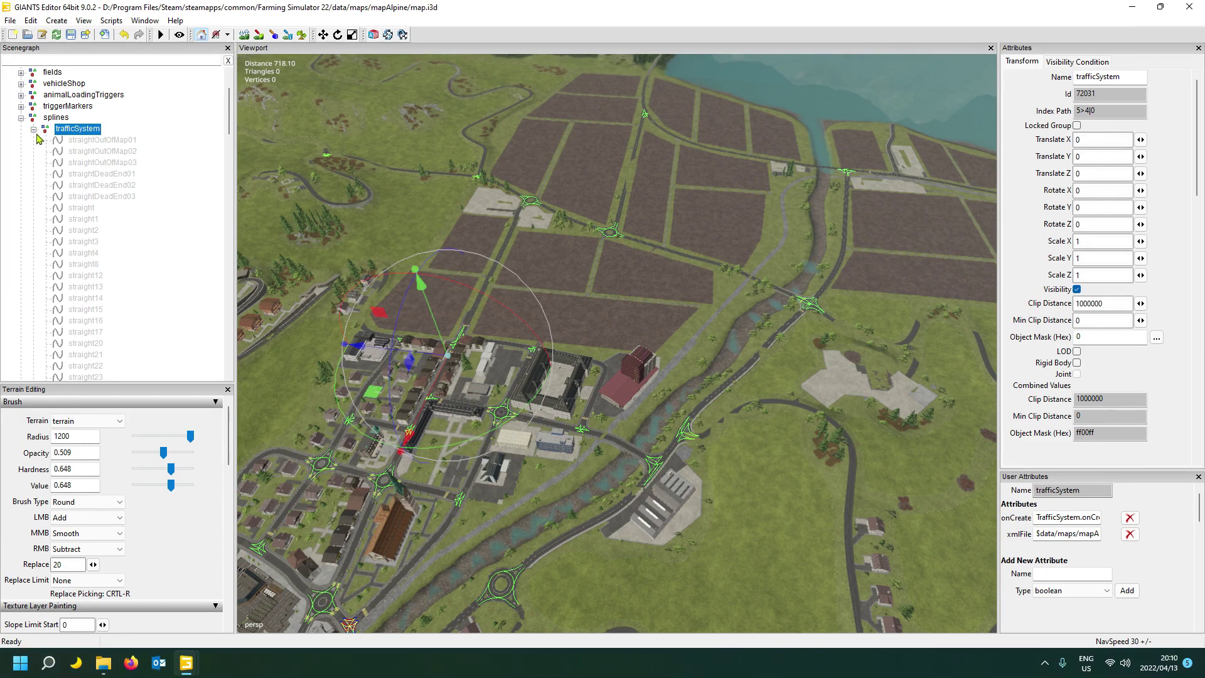
{"action": "left_click", "coordinate": [38, 133]}
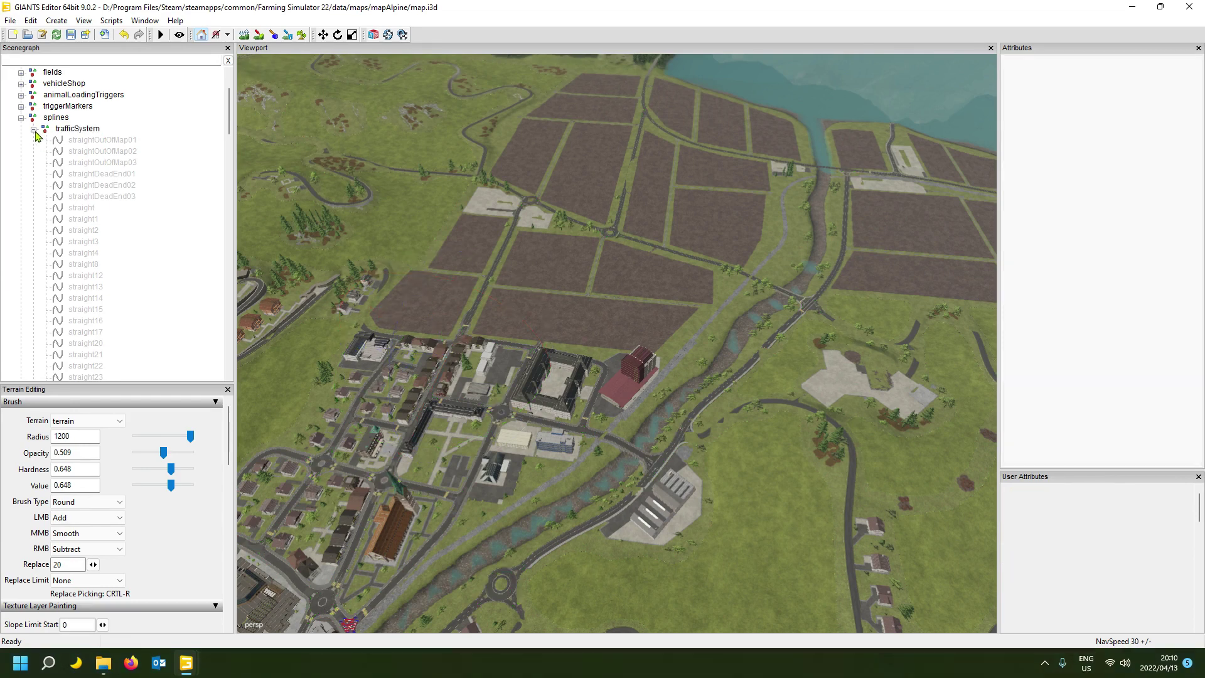
{"action": "left_click", "coordinate": [34, 129]}
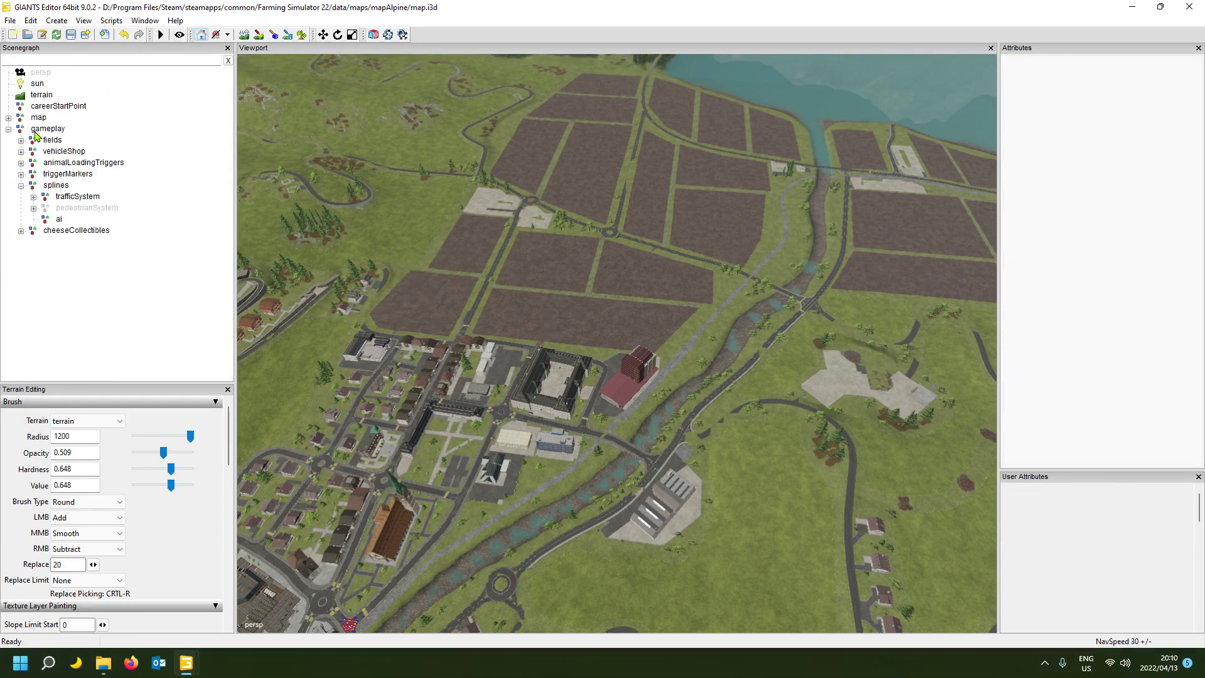
- Select the ai group within splines and check its user attributes and its spot over the town
{"action": "left_click", "coordinate": [59, 219]}
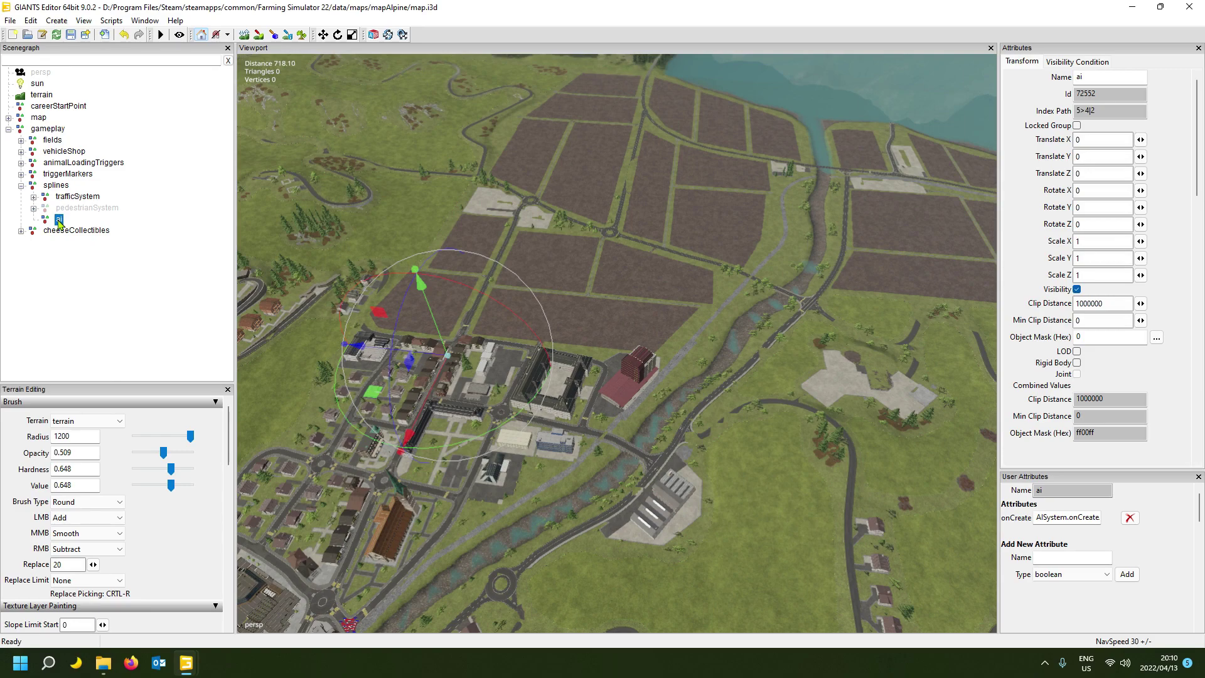
{"action": "right_click_drag", "start_coordinate": [554, 375], "coordinate": [502, 355]}
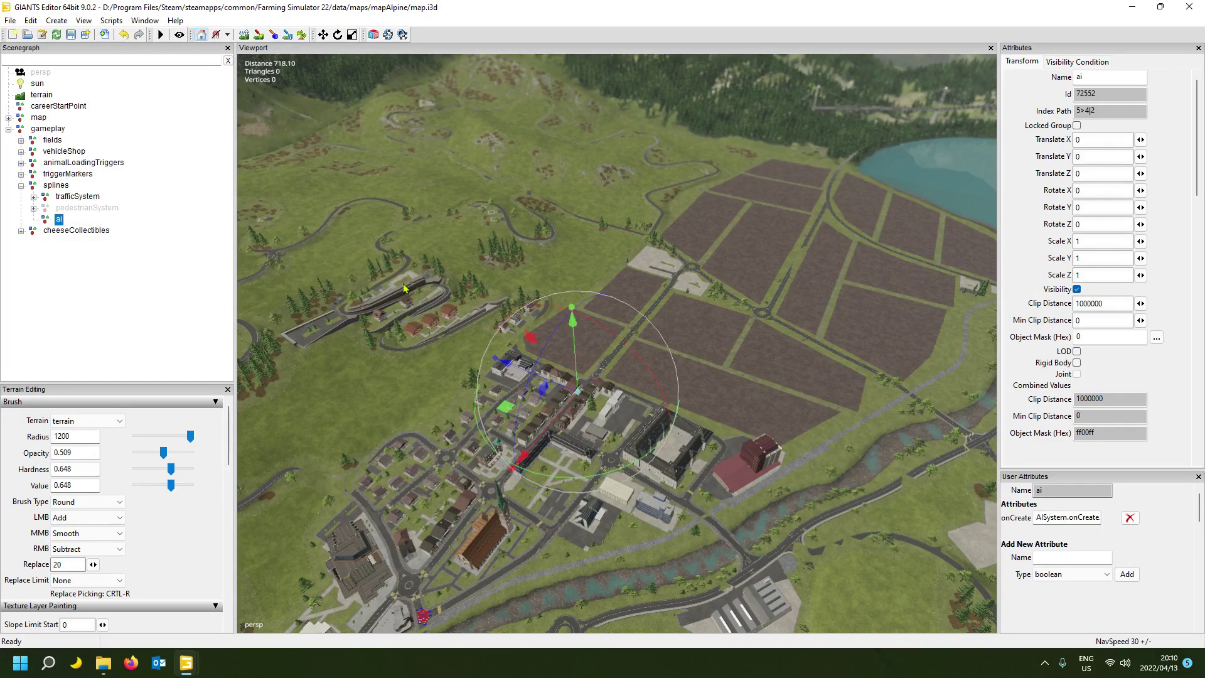
- Start exporting the splines group with its files and create a folder named temp inside the placeHolders folder
{"action": "left_click", "coordinate": [55, 186]}
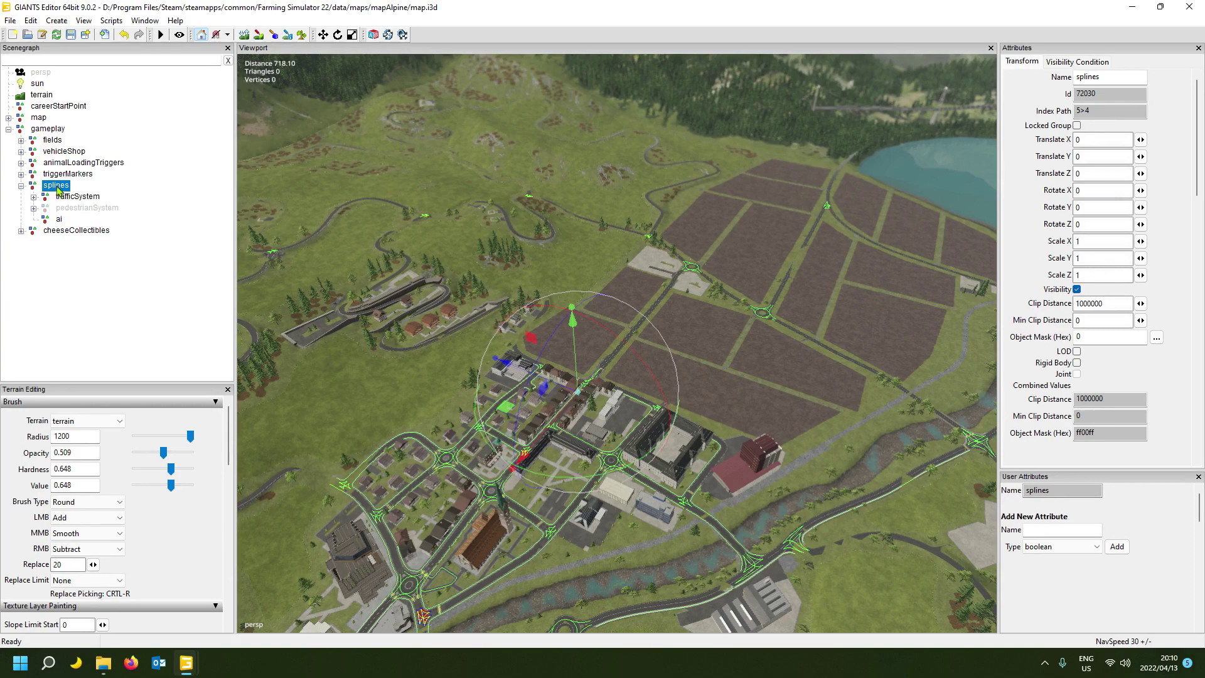
{"action": "left_click", "coordinate": [10, 20]}
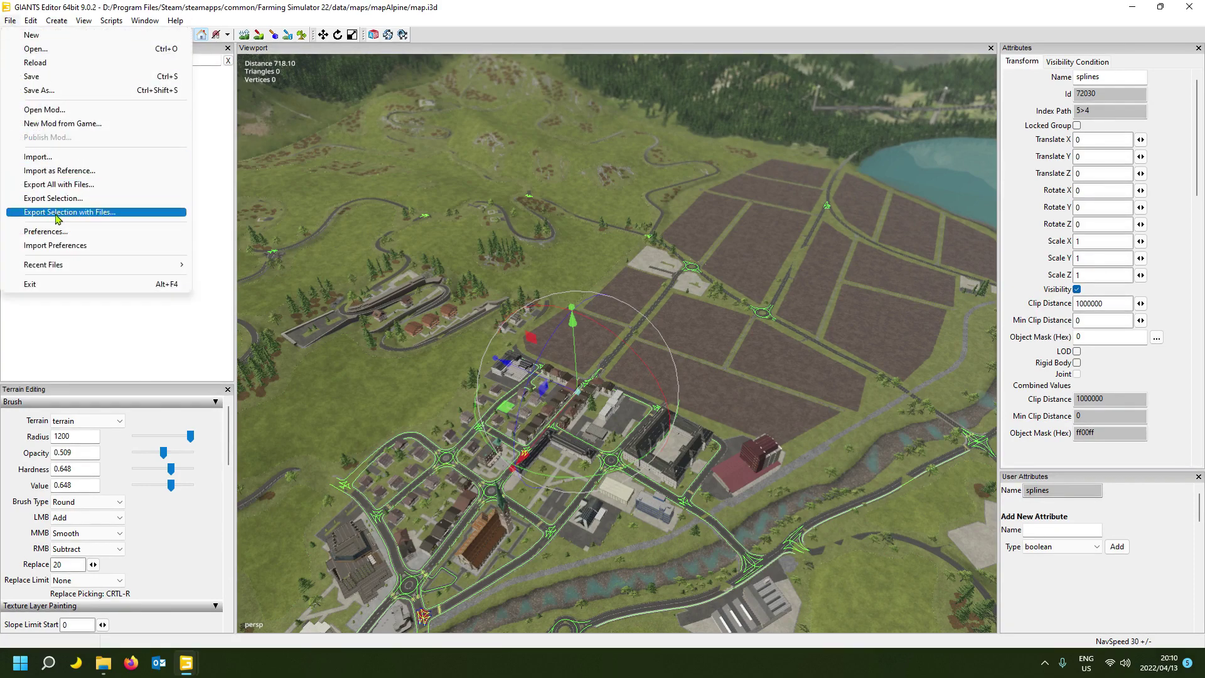
{"action": "left_click", "coordinate": [56, 213]}
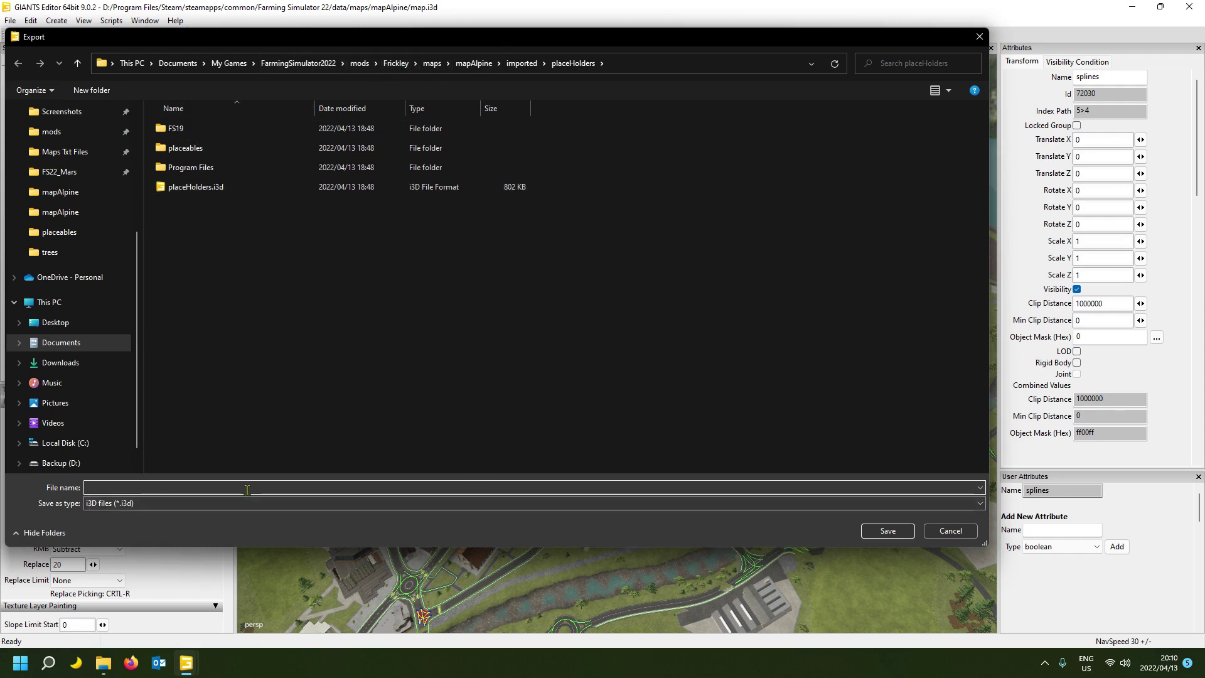
{"action": "right_click", "coordinate": [185, 276]}
{"action": "mouse_move", "coordinate": [248, 390]}
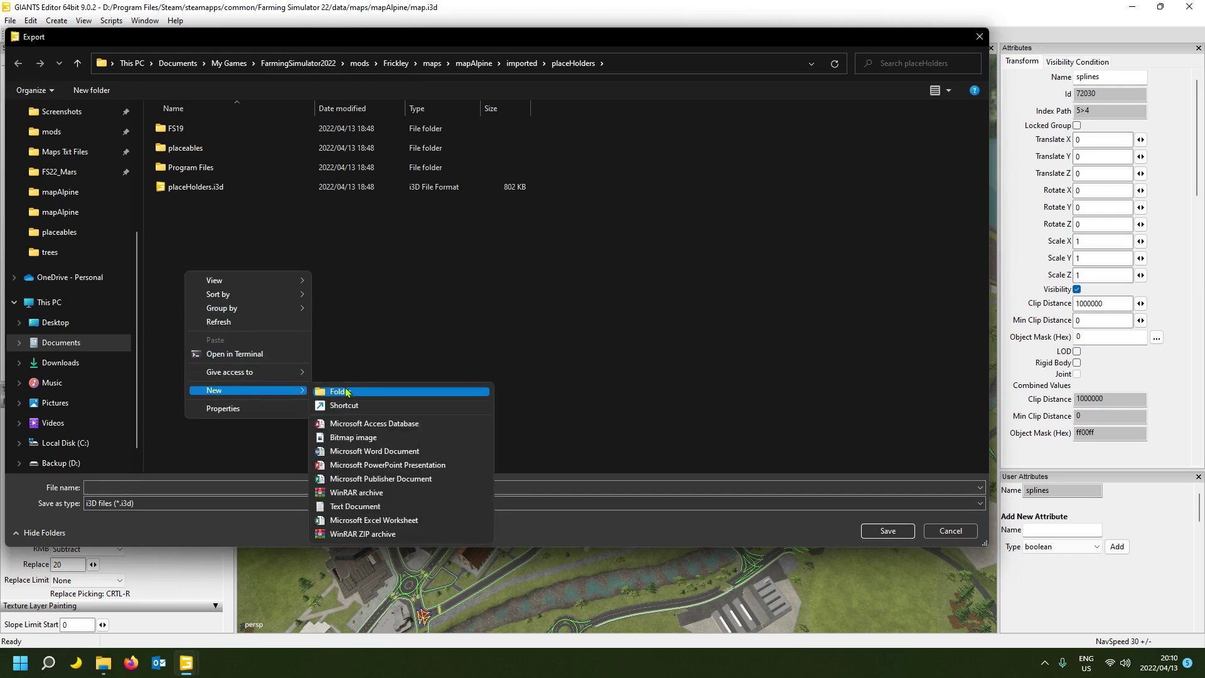
{"action": "left_click", "coordinate": [345, 391]}
{"action": "type", "text": "temp"}
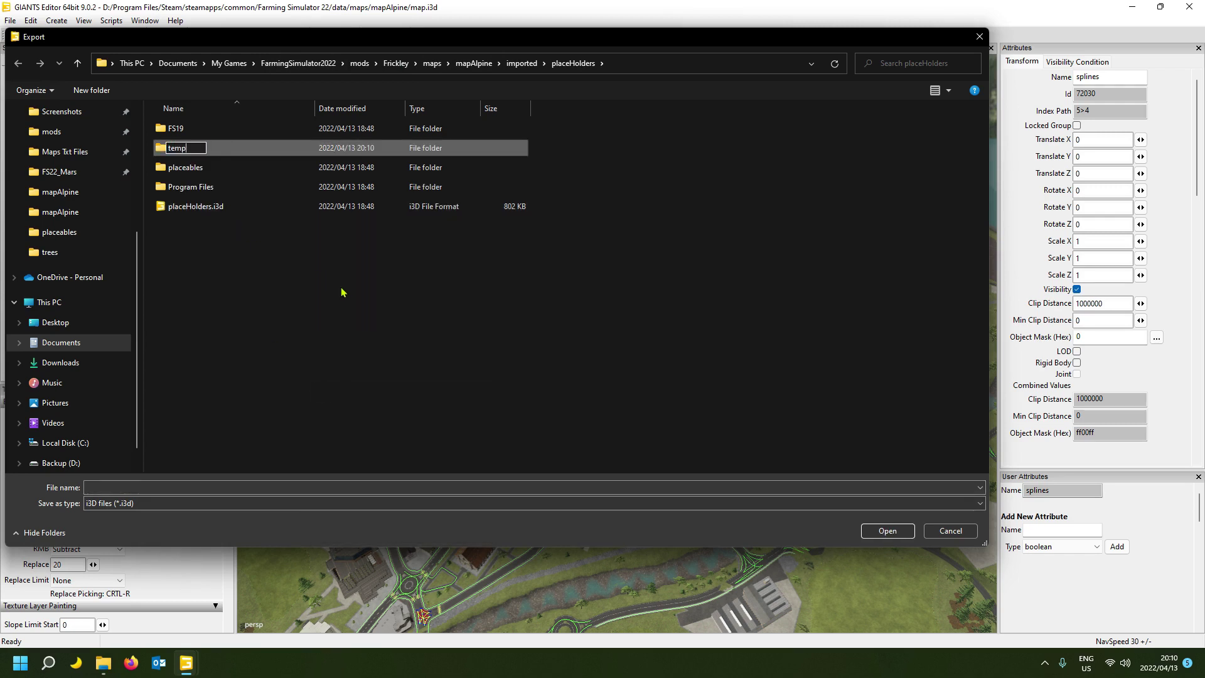
{"action": "key", "text": "Return"}
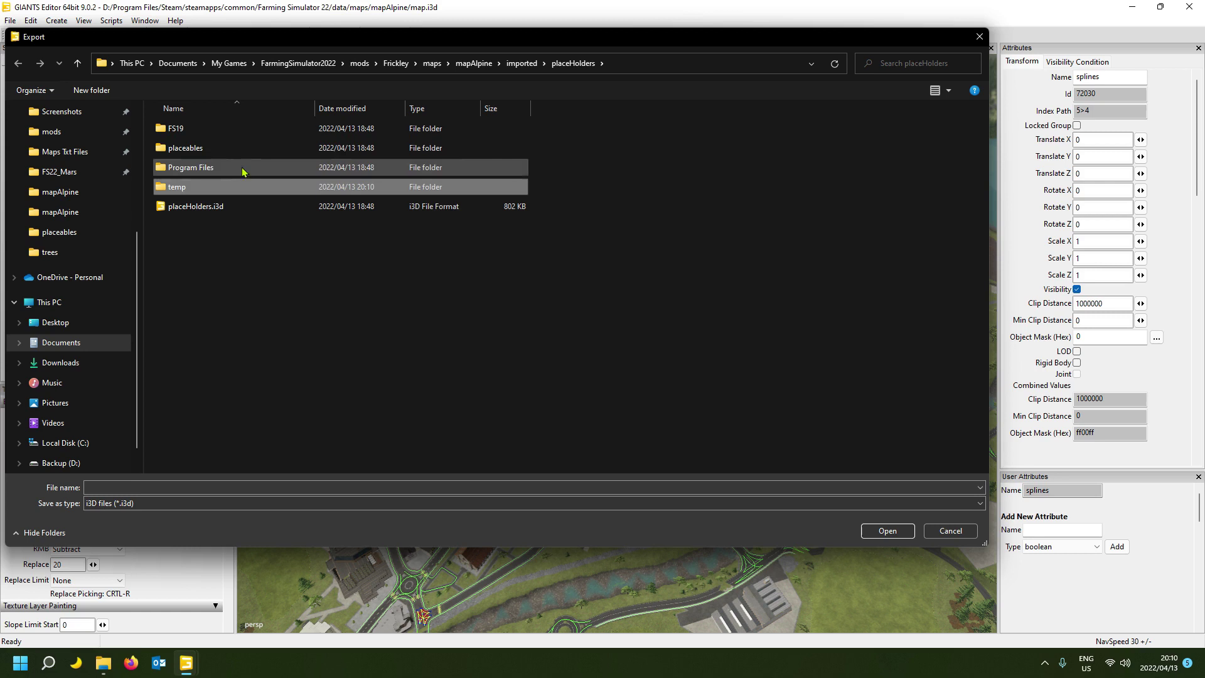
- Export the splines selection into the temp folder under the file name sline, accepting the parent directory structure
{"action": "double_click", "coordinate": [211, 187]}
{"action": "left_click", "coordinate": [227, 487]}
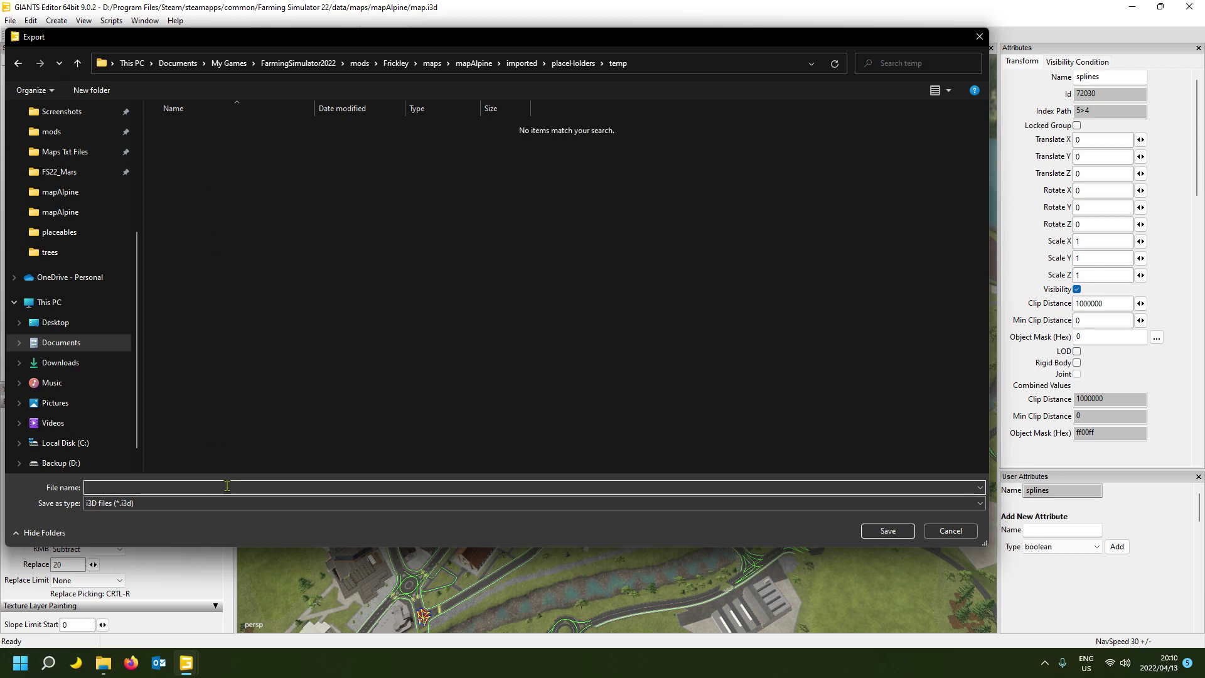
{"action": "type", "text": "sl"}
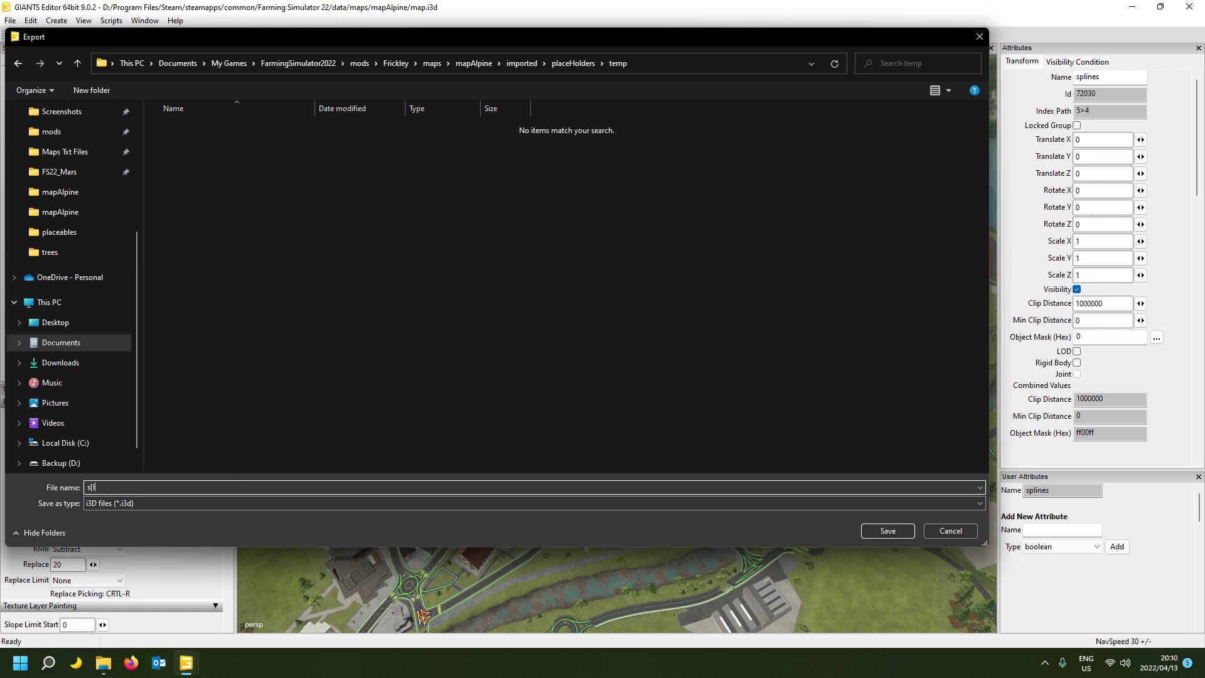
{"action": "type", "text": "[line"}
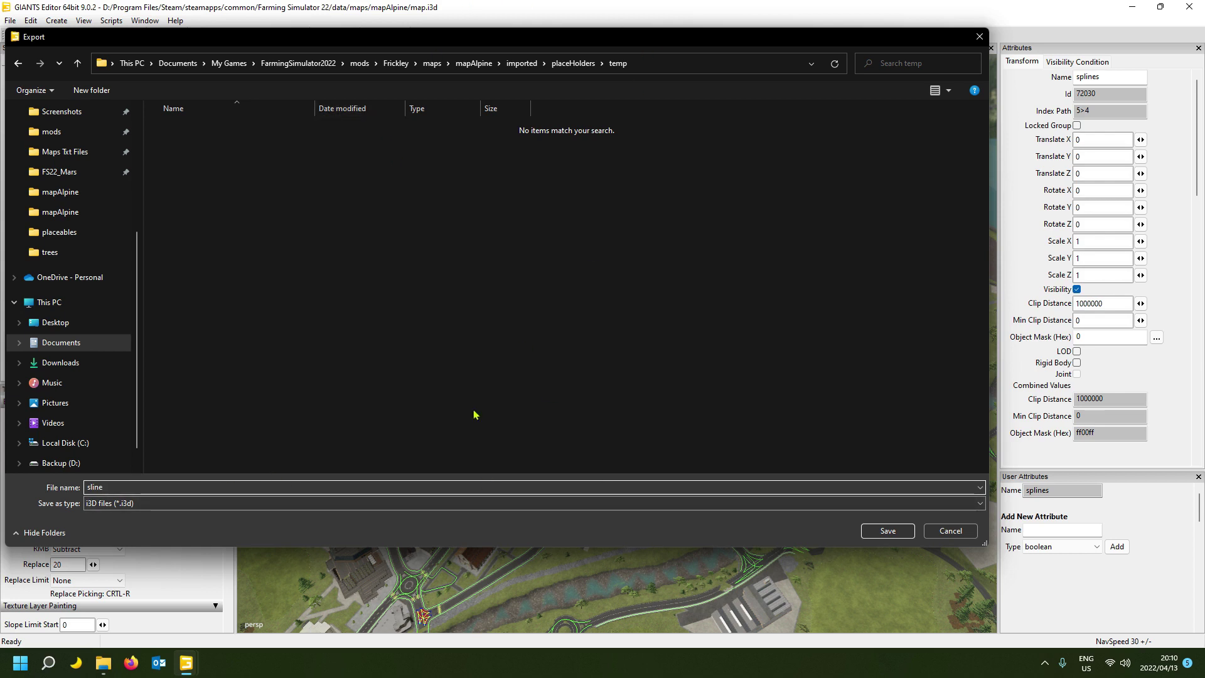
{"action": "left_click", "coordinate": [886, 530]}
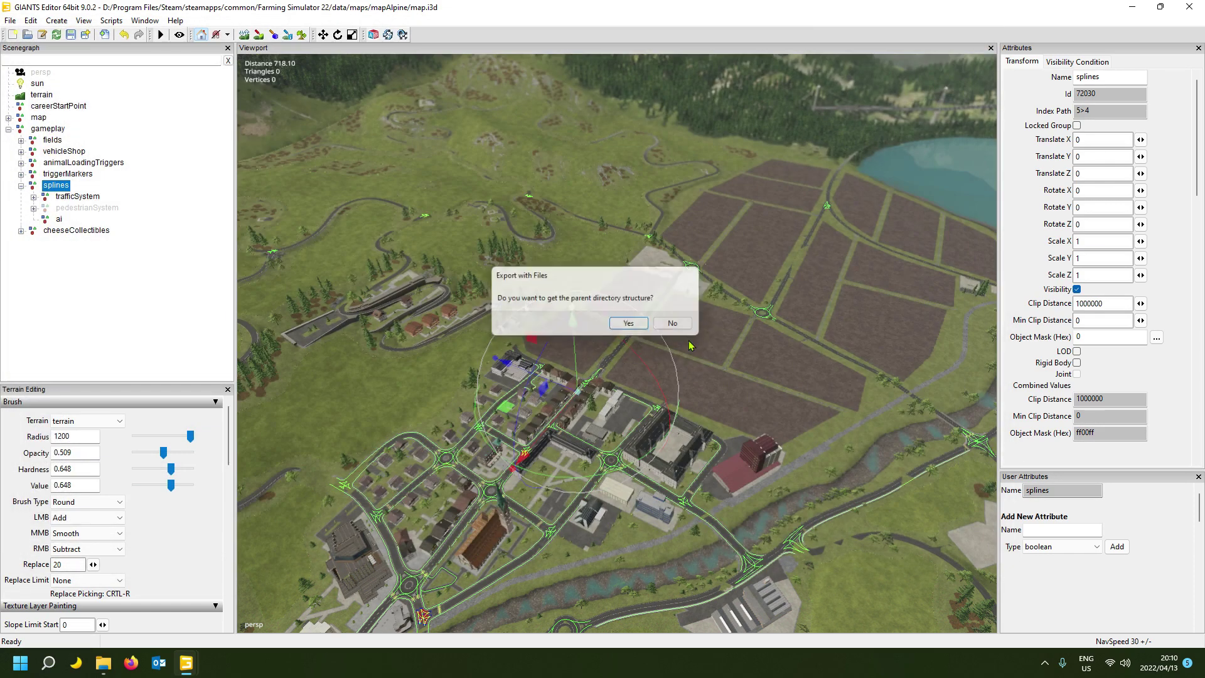
{"action": "left_click", "coordinate": [633, 326]}
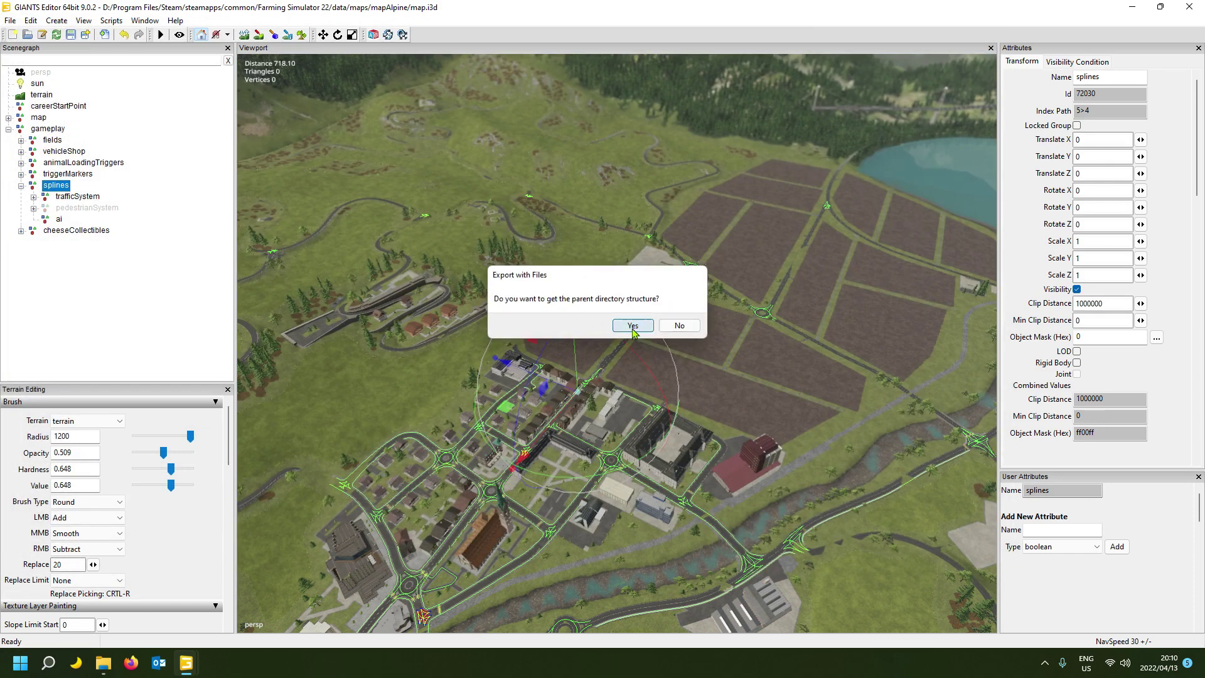
- Close the Alpine map without saving its changes
{"action": "left_click", "coordinate": [1188, 7]}
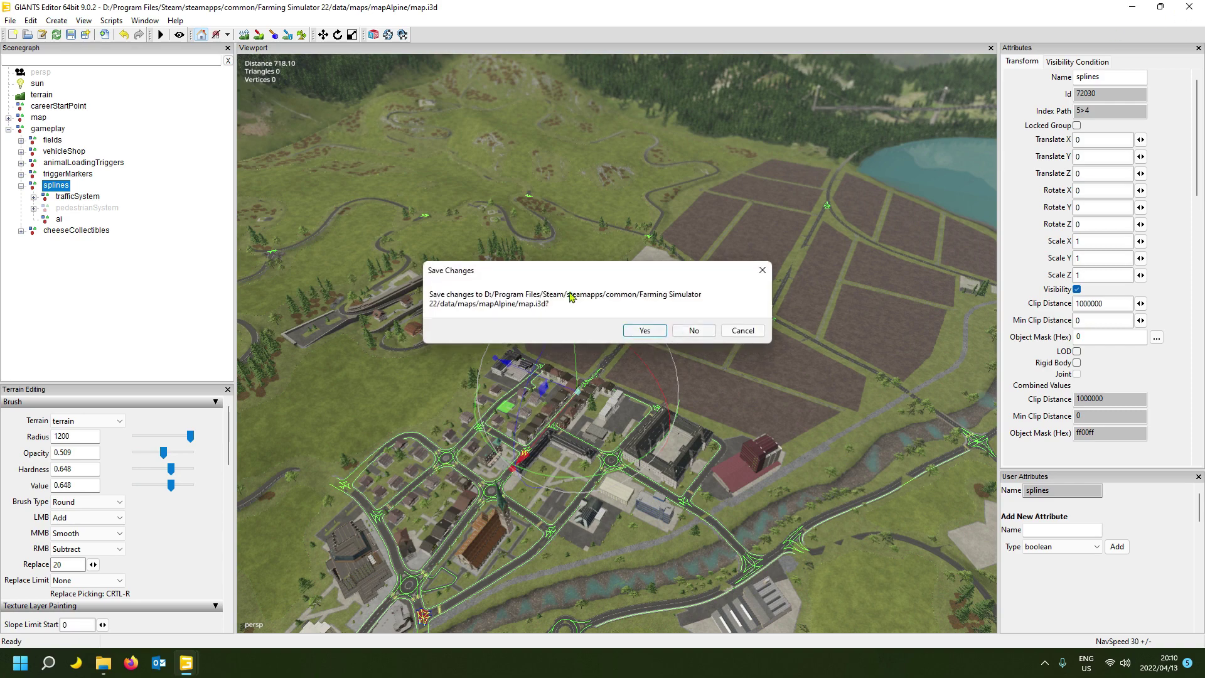
{"action": "left_click", "coordinate": [693, 330]}
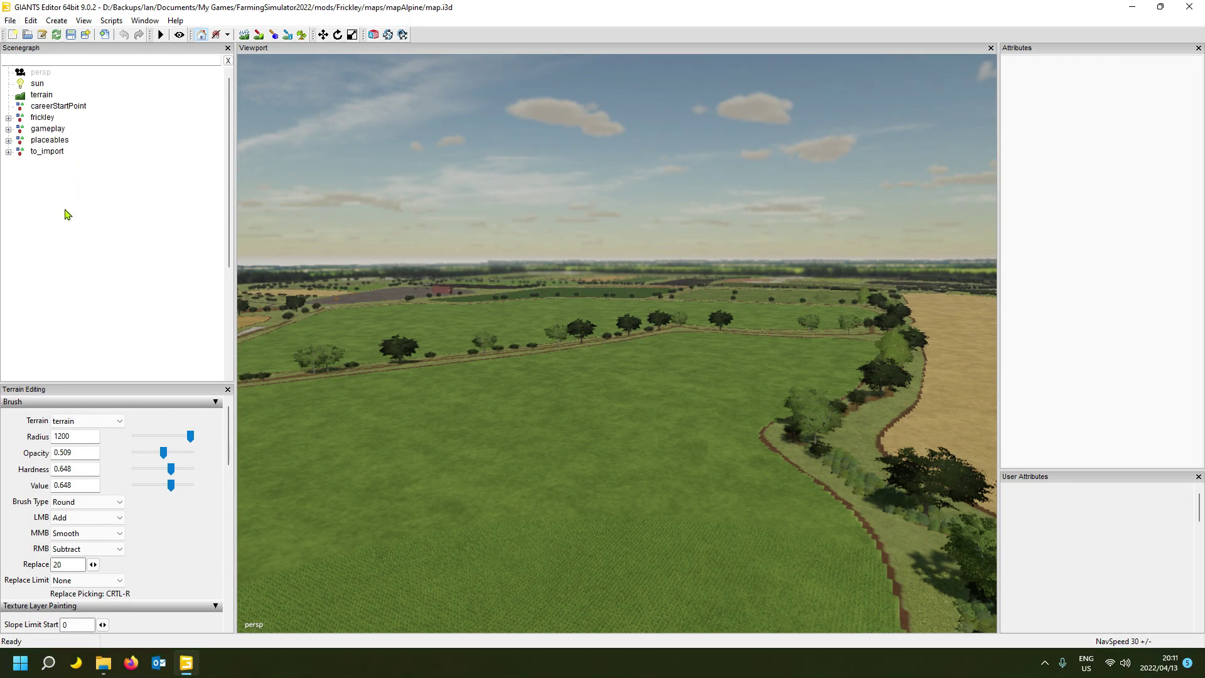
{"action": "left_click", "coordinate": [11, 21]}
{"action": "left_click", "coordinate": [57, 158]}
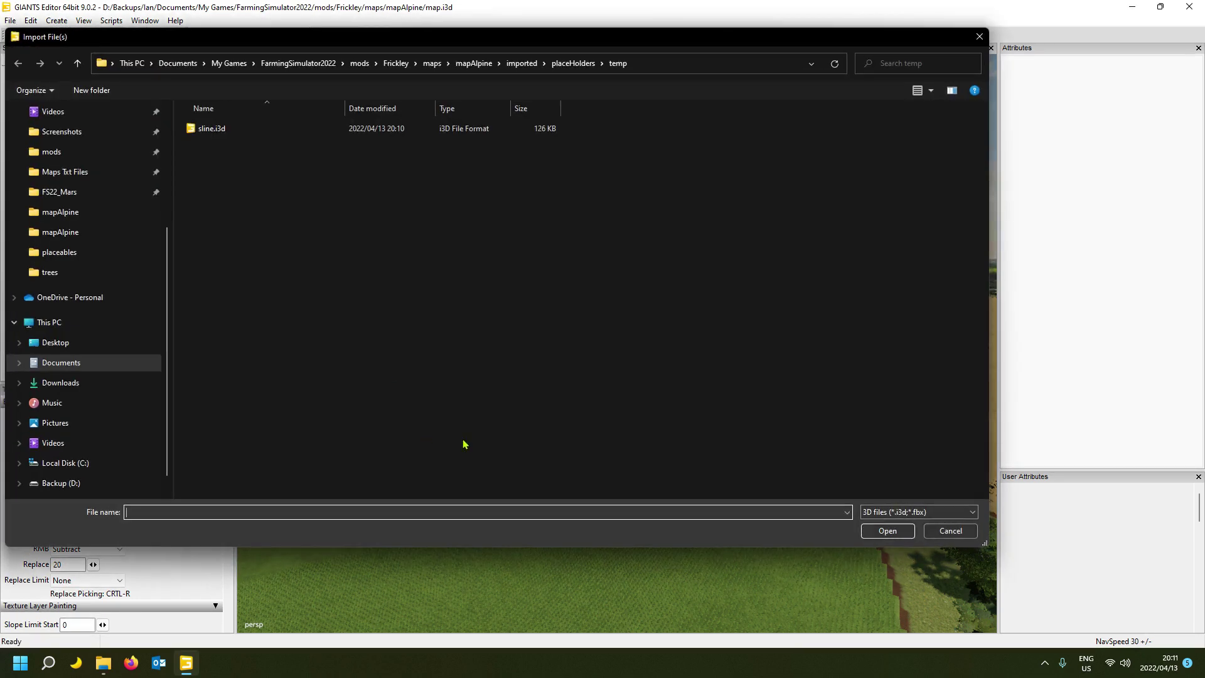
{"action": "left_click", "coordinate": [199, 129]}
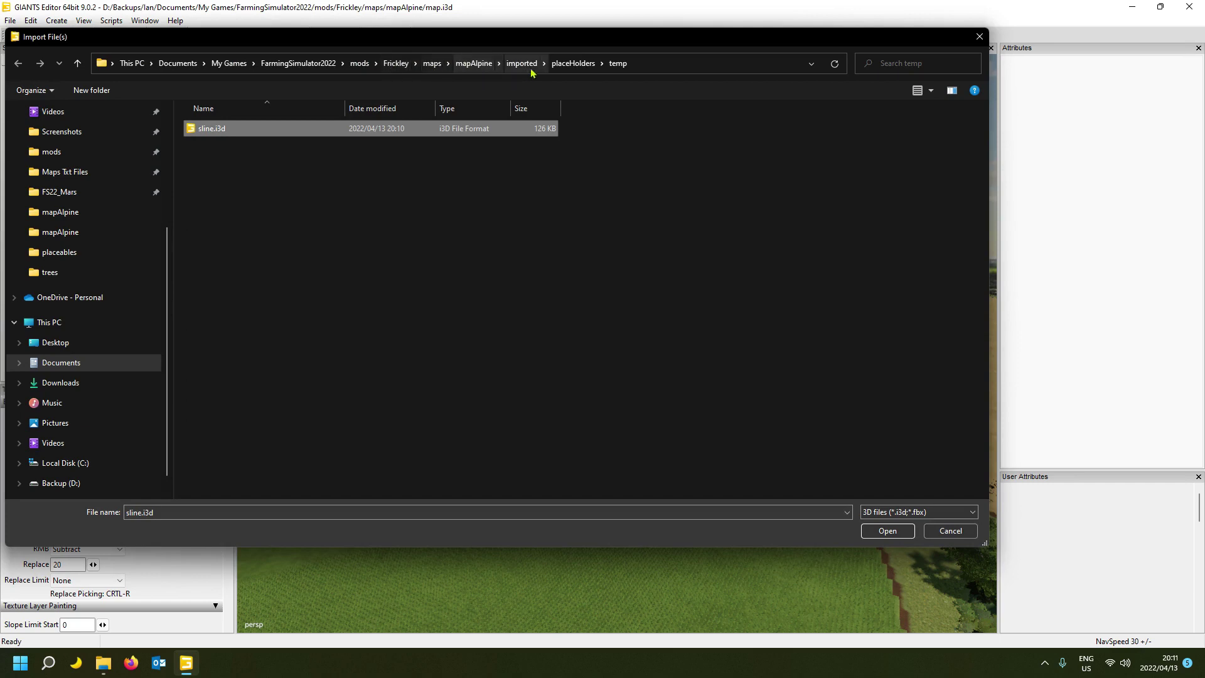
{"action": "left_click", "coordinate": [979, 36]}
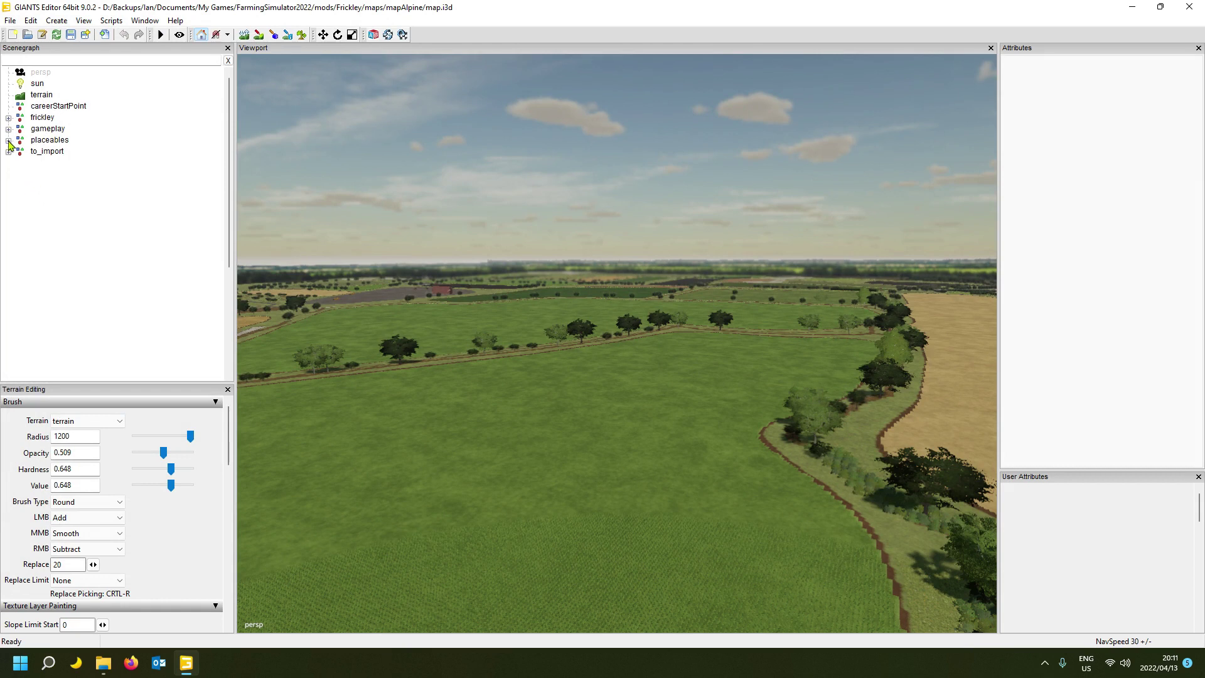
- Look through the Frickley map's placeables group and the trafficSystem, ai and pedestrianSystem groups under gameplay's splines
{"action": "left_click", "coordinate": [8, 141]}
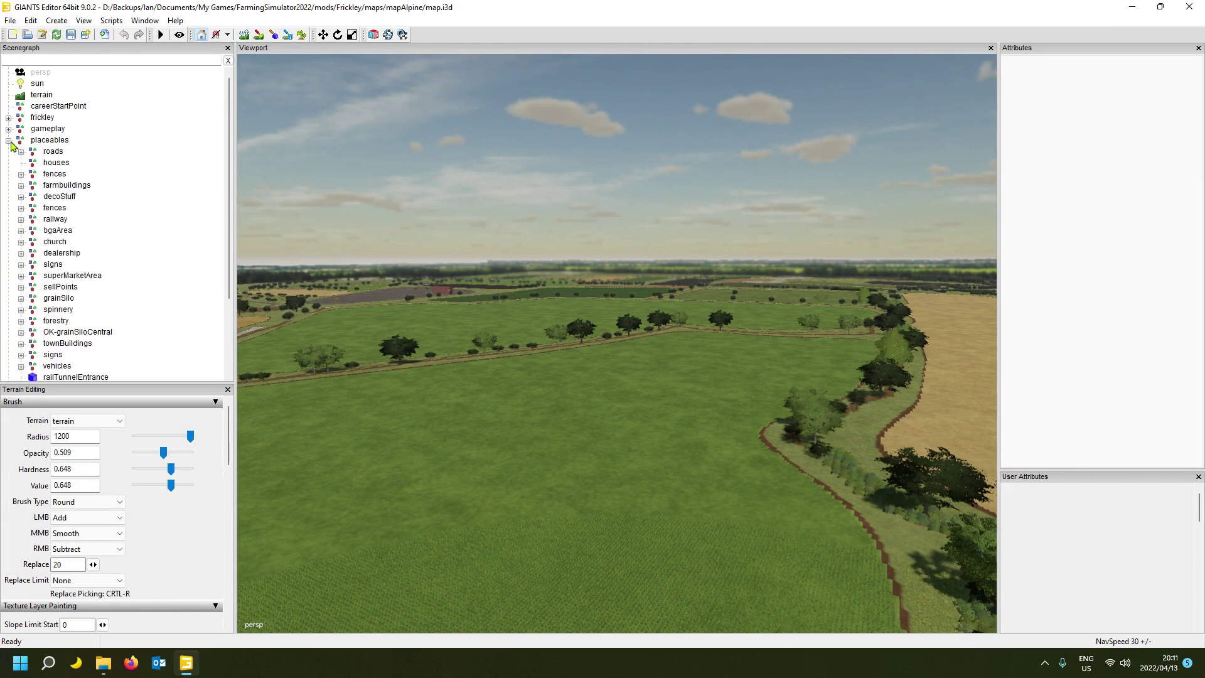
{"action": "left_click", "coordinate": [8, 140]}
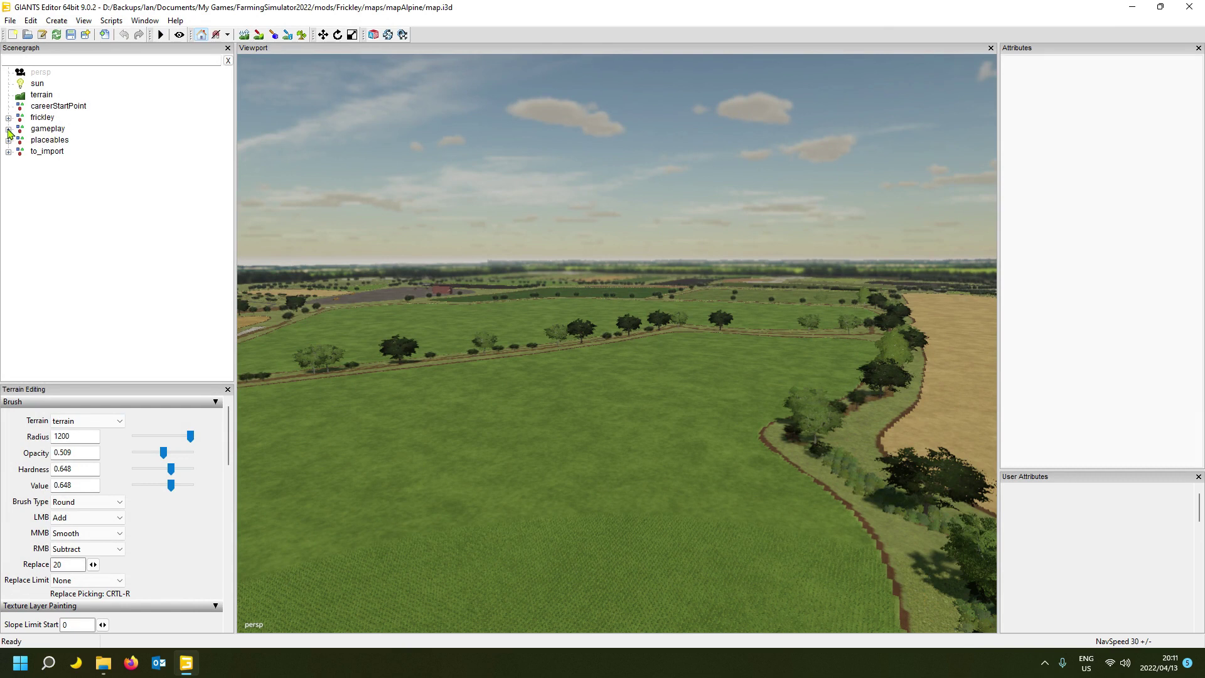
{"action": "left_click", "coordinate": [8, 130]}
{"action": "left_click", "coordinate": [22, 175]}
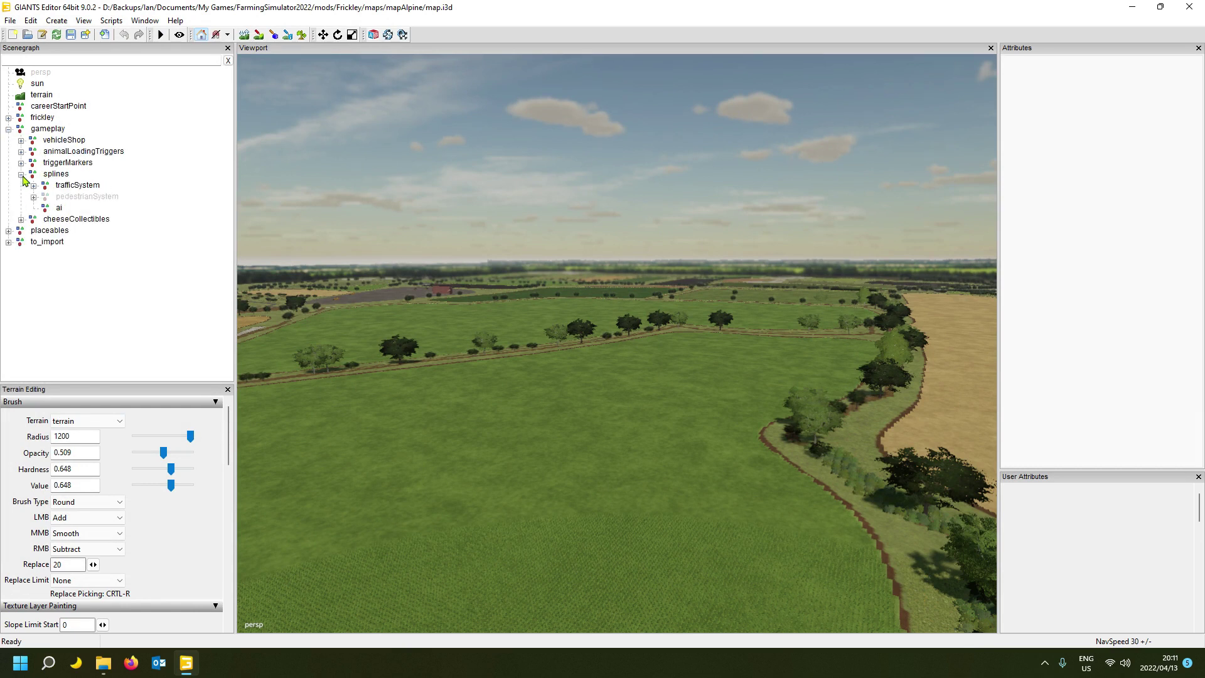
{"action": "left_click", "coordinate": [74, 187]}
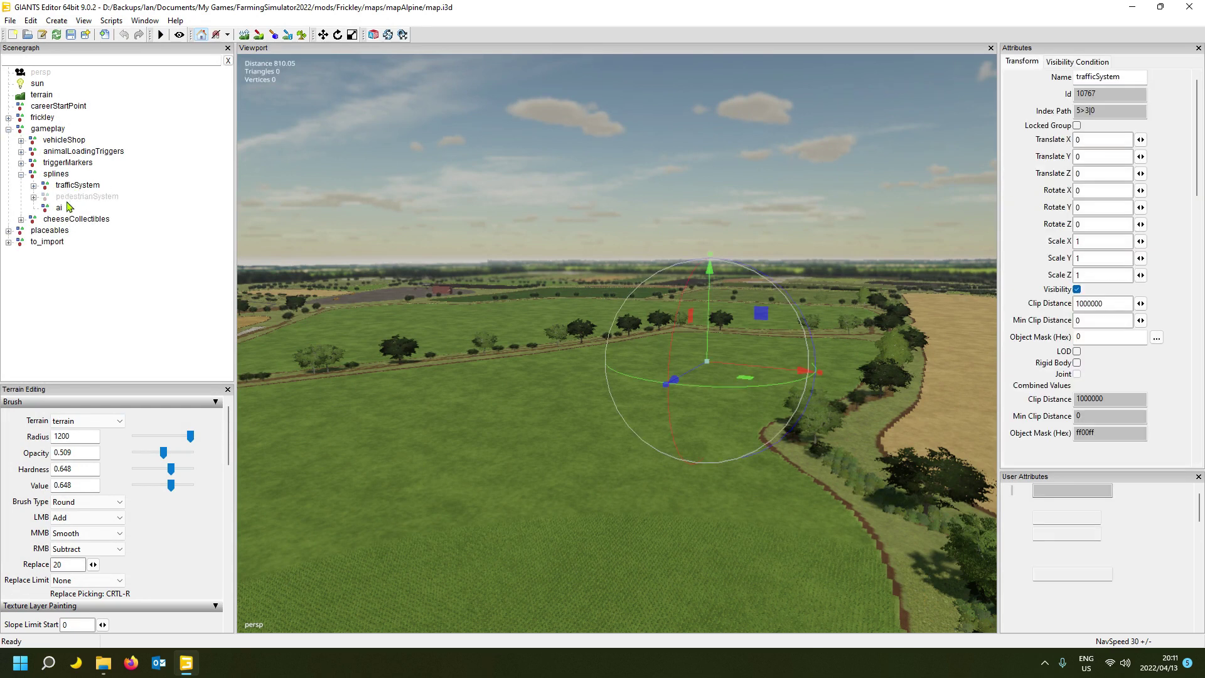
{"action": "left_click", "coordinate": [60, 209]}
{"action": "left_click", "coordinate": [83, 197]}
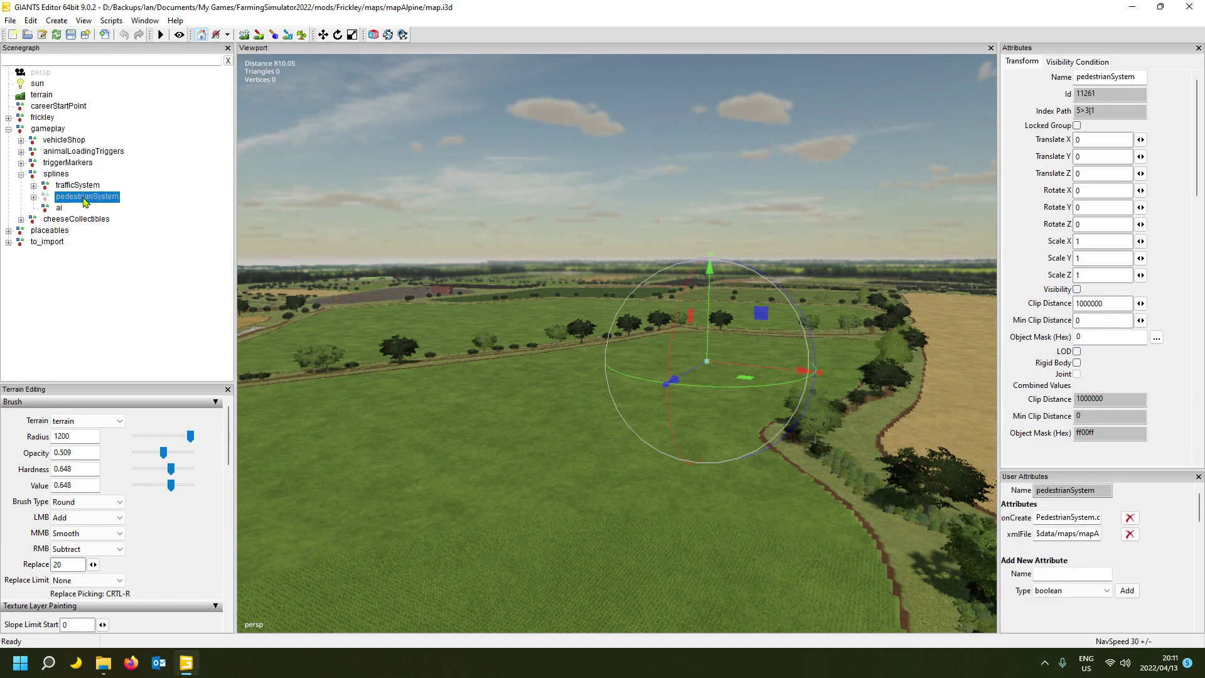
{"action": "right_click_drag", "start_coordinate": [384, 151], "coordinate": [406, 193]}
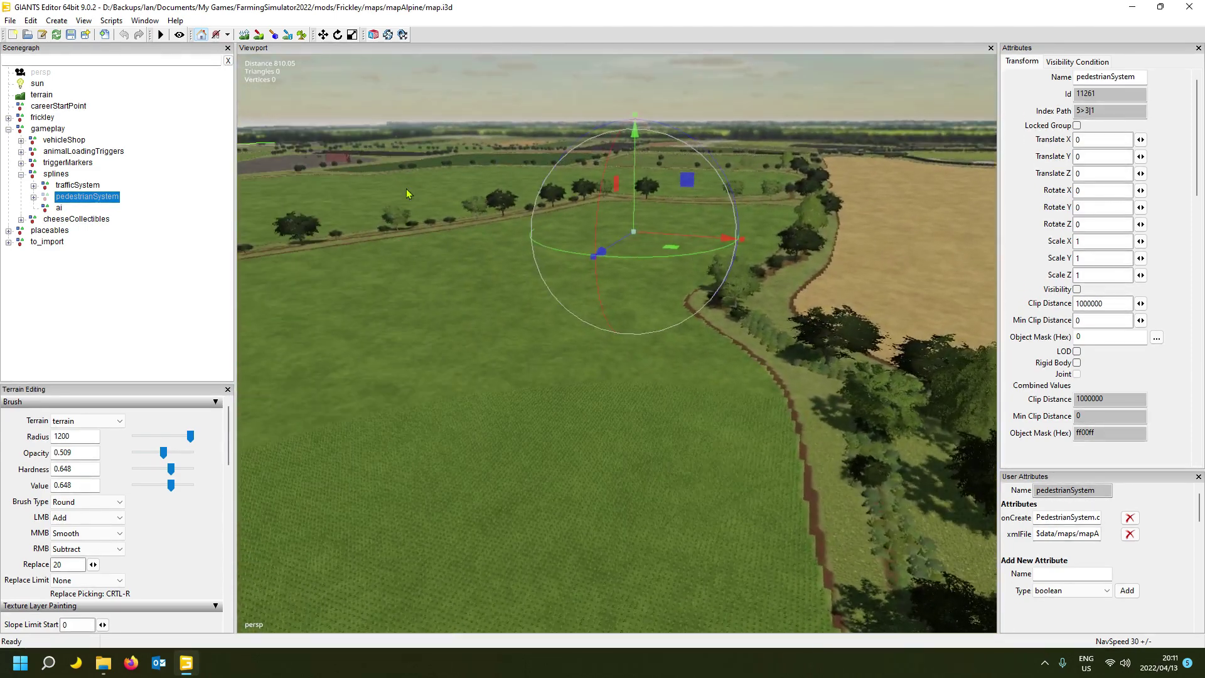
- Examine the trafficSystem group's splines and user attributes in the Frickley map, then collapse the group
{"action": "left_click", "coordinate": [77, 187]}
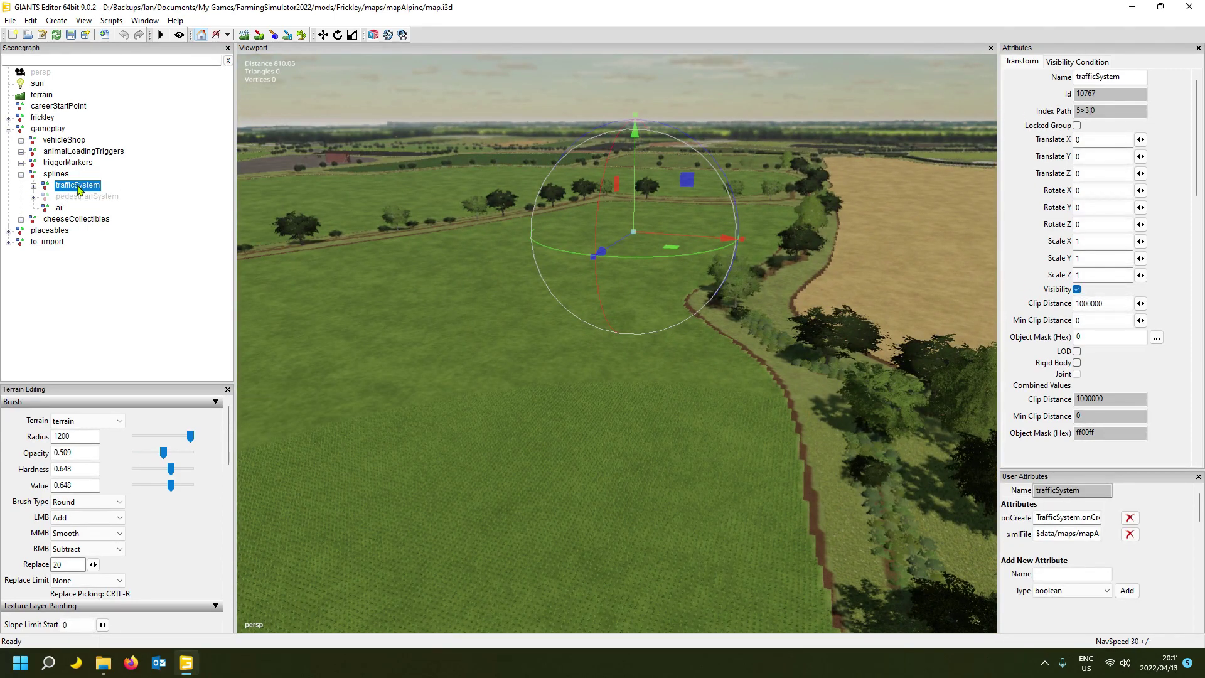
{"action": "left_click", "coordinate": [33, 186]}
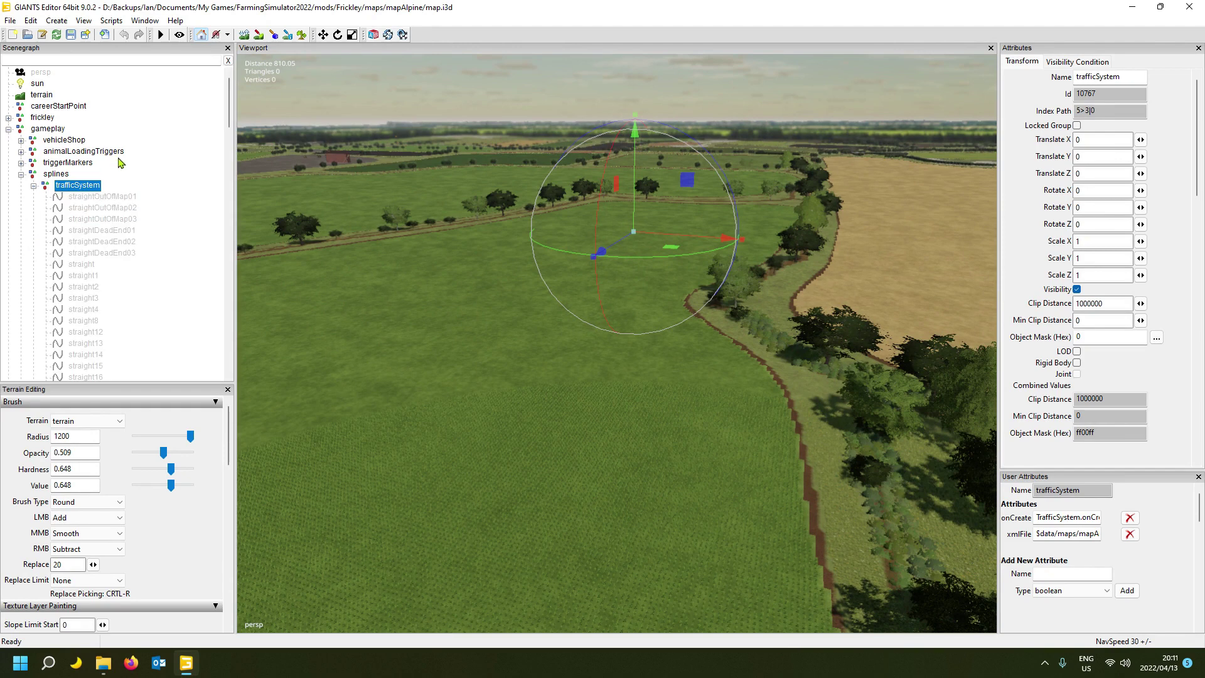
{"action": "scroll", "coordinate": [118, 160], "scroll_direction": "down", "scroll_amount": 5}
{"action": "scroll", "coordinate": [119, 160], "scroll_direction": "up", "scroll_amount": 5}
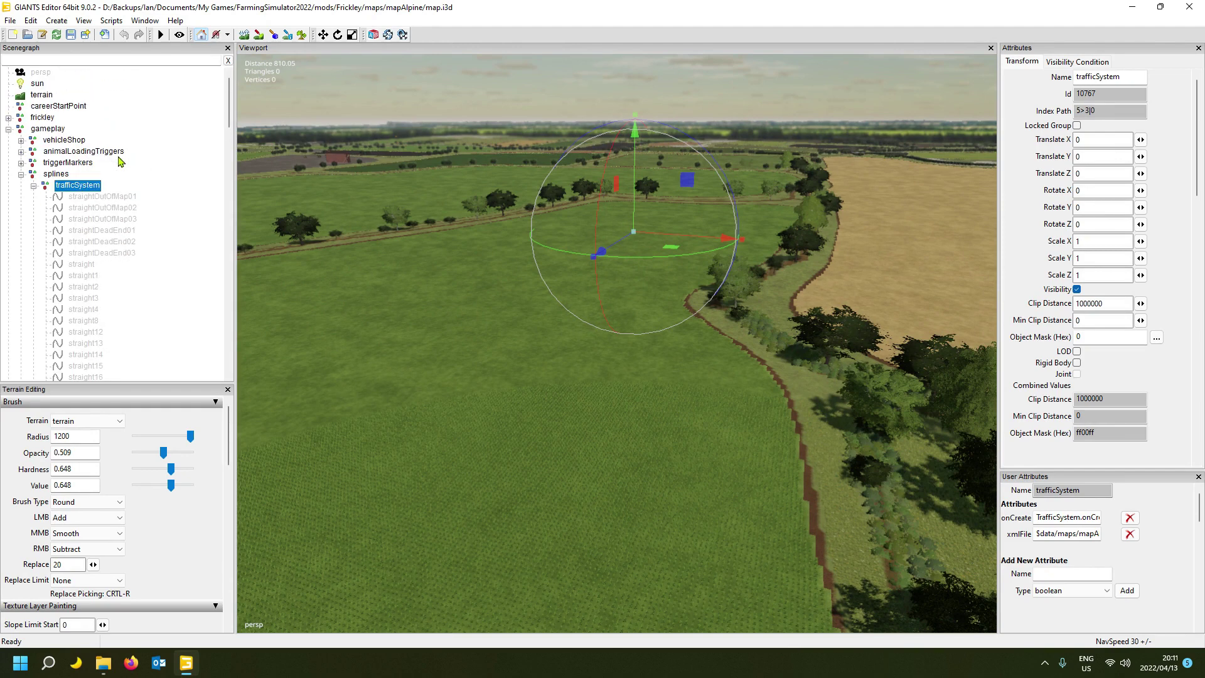
{"action": "left_click", "coordinate": [82, 188]}
{"action": "left_click_drag", "start_coordinate": [377, 245], "coordinate": [405, 268], "text": "alt"}
{"action": "scroll", "coordinate": [406, 269], "scroll_direction": "up", "scroll_amount": 2}
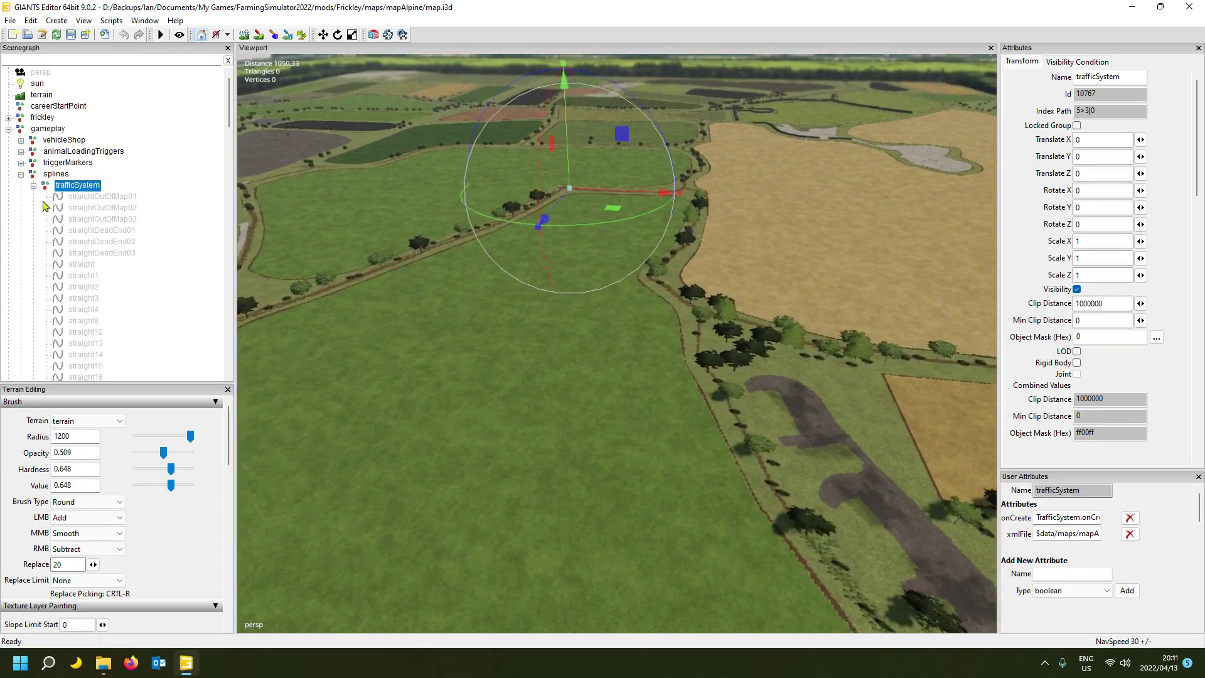
{"action": "scroll", "coordinate": [85, 197], "scroll_direction": "down", "scroll_amount": 2}
{"action": "left_click", "coordinate": [33, 117]}
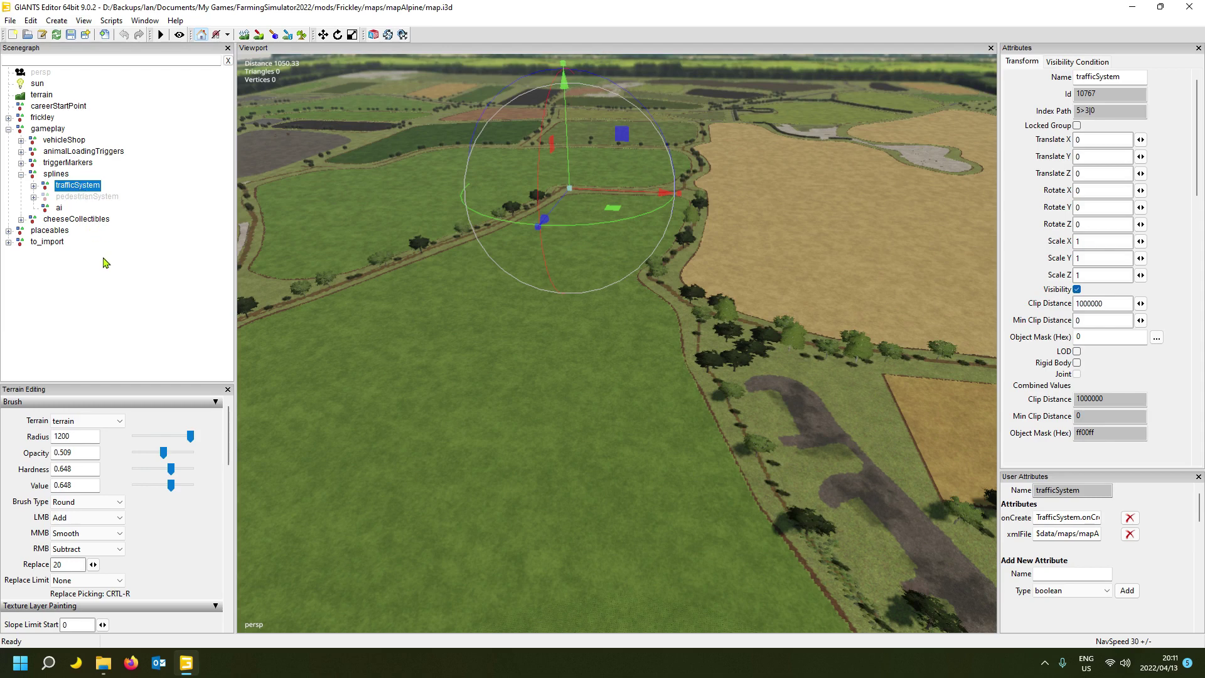
- Delete the trafficSystem group from the Frickley map's splines group, then undo the deletion
{"action": "key", "text": "Delete"}
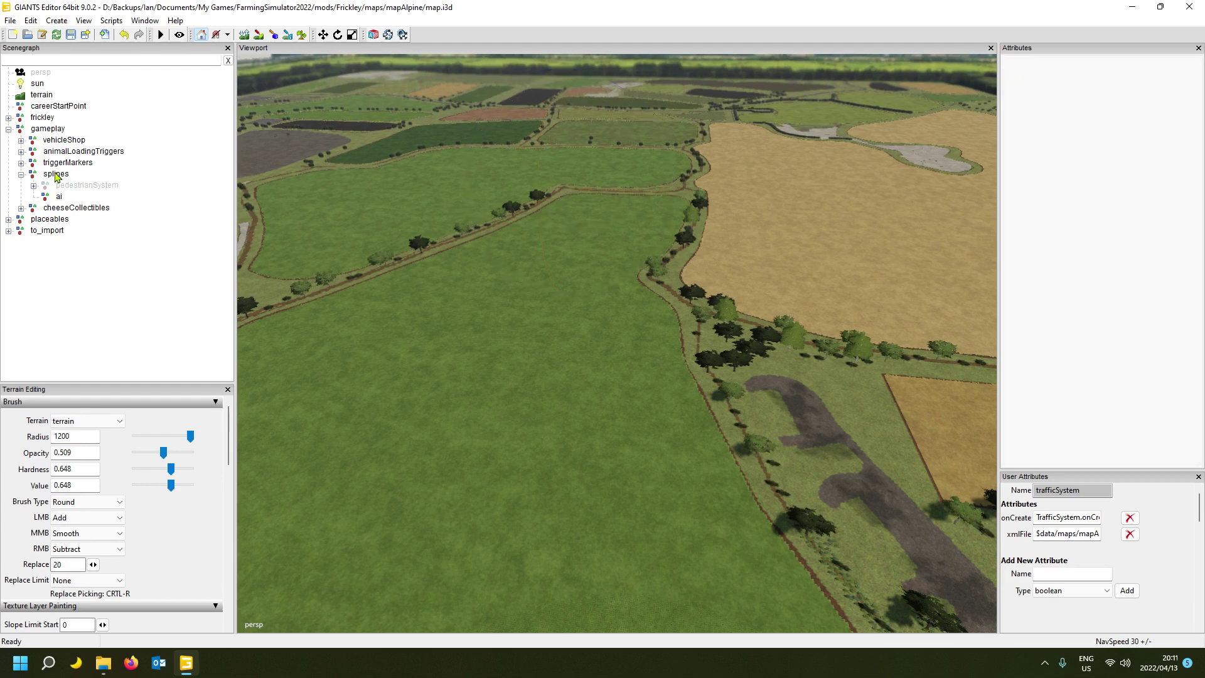
{"action": "left_click", "coordinate": [84, 284]}
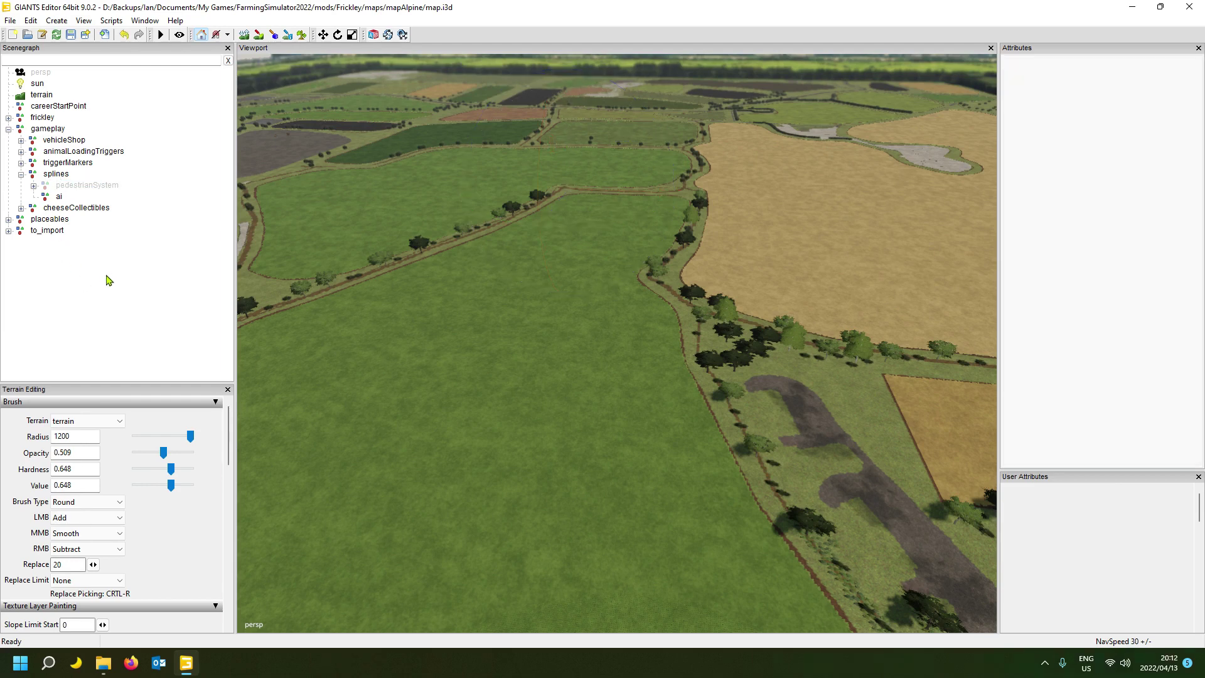
{"action": "left_click", "coordinate": [111, 277]}
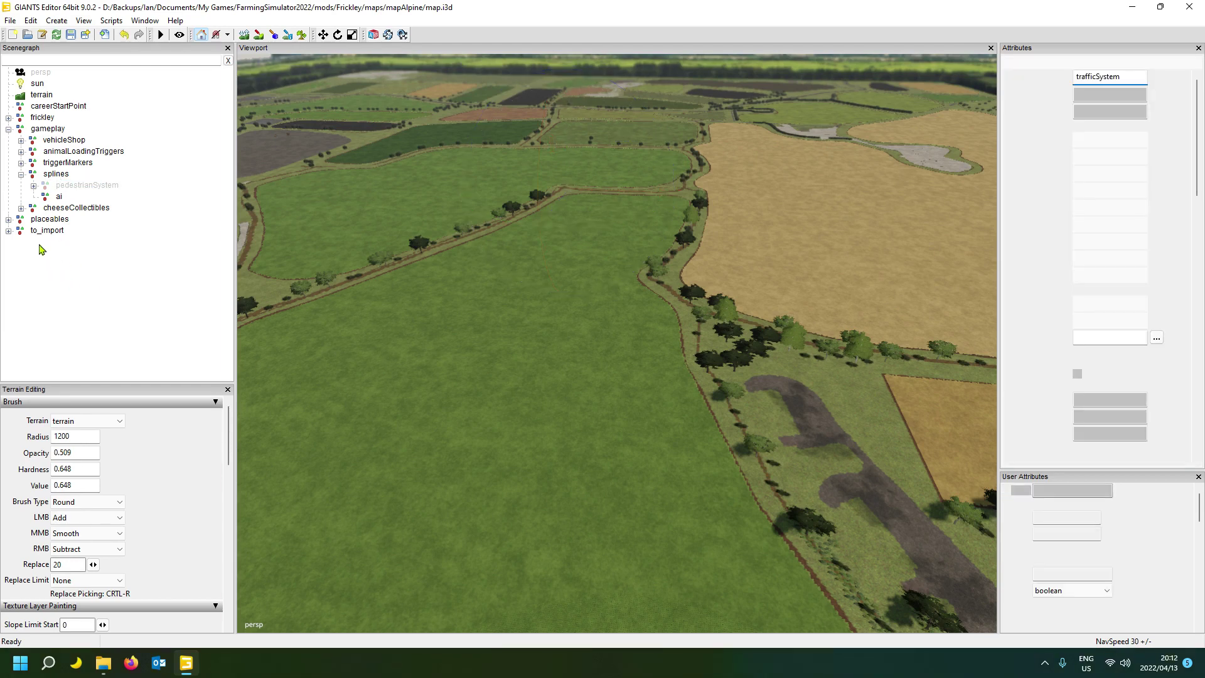
{"action": "key", "text": "ctrl+z"}
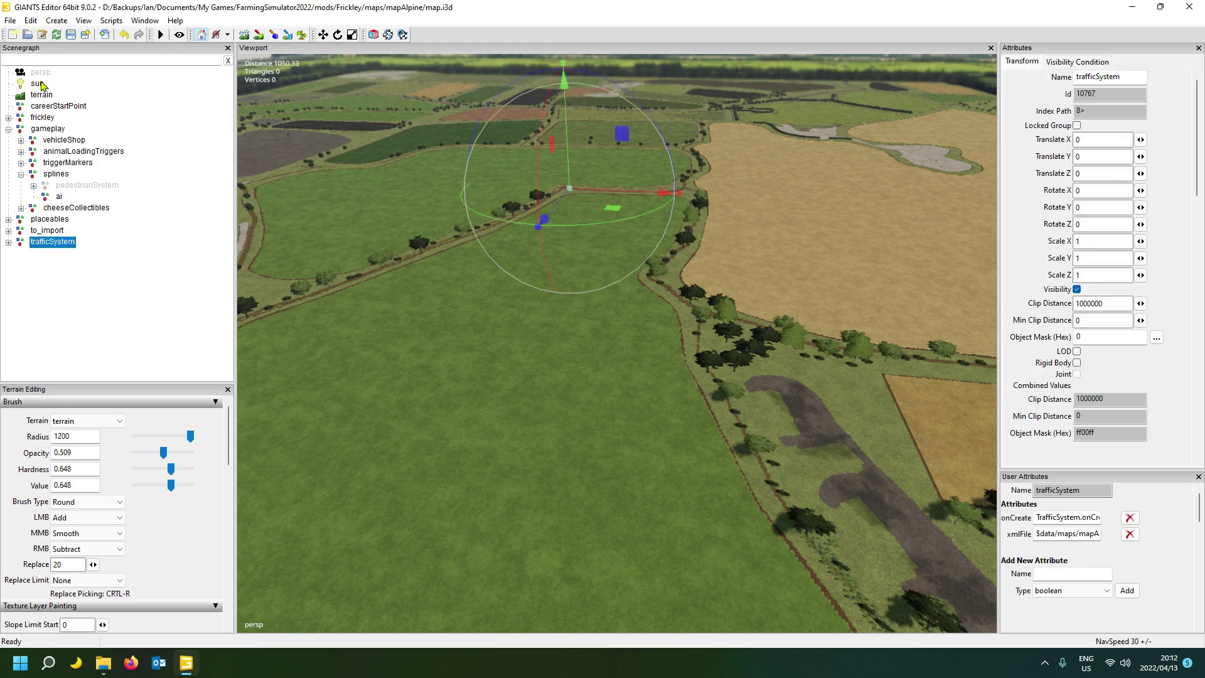
- Select the splines group and then the trafficSystem group at the scenegraph's root to check their attributes
{"action": "left_click", "coordinate": [60, 176]}
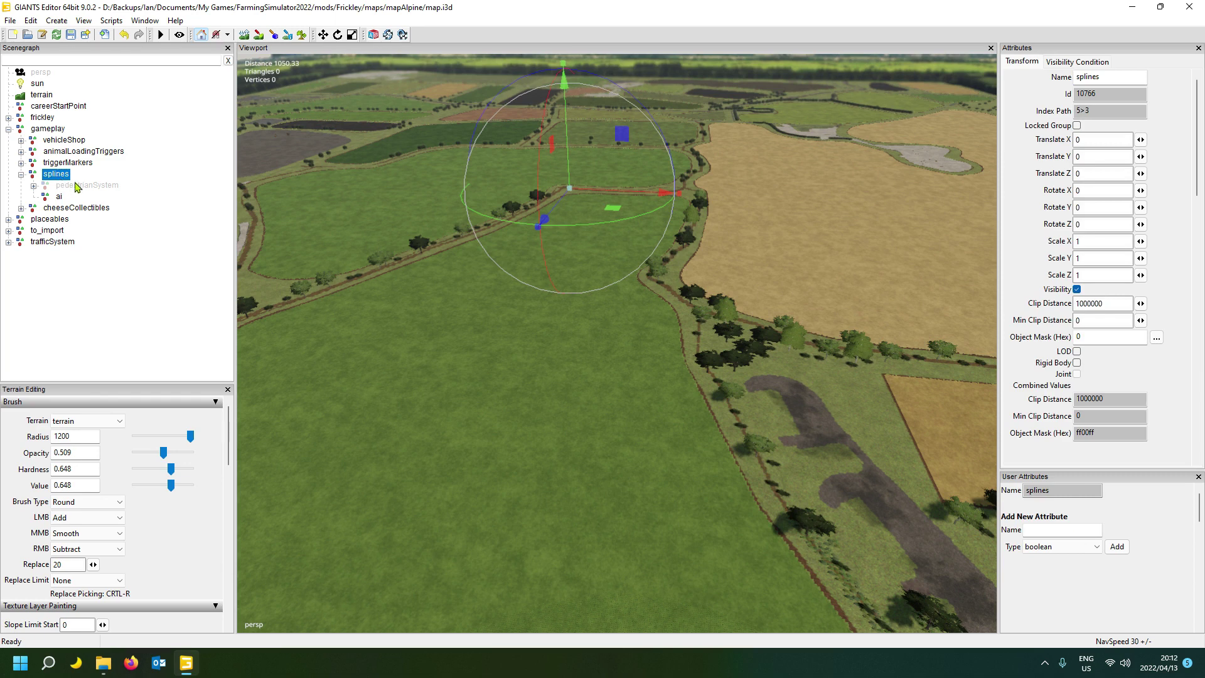
{"action": "left_click", "coordinate": [49, 245]}
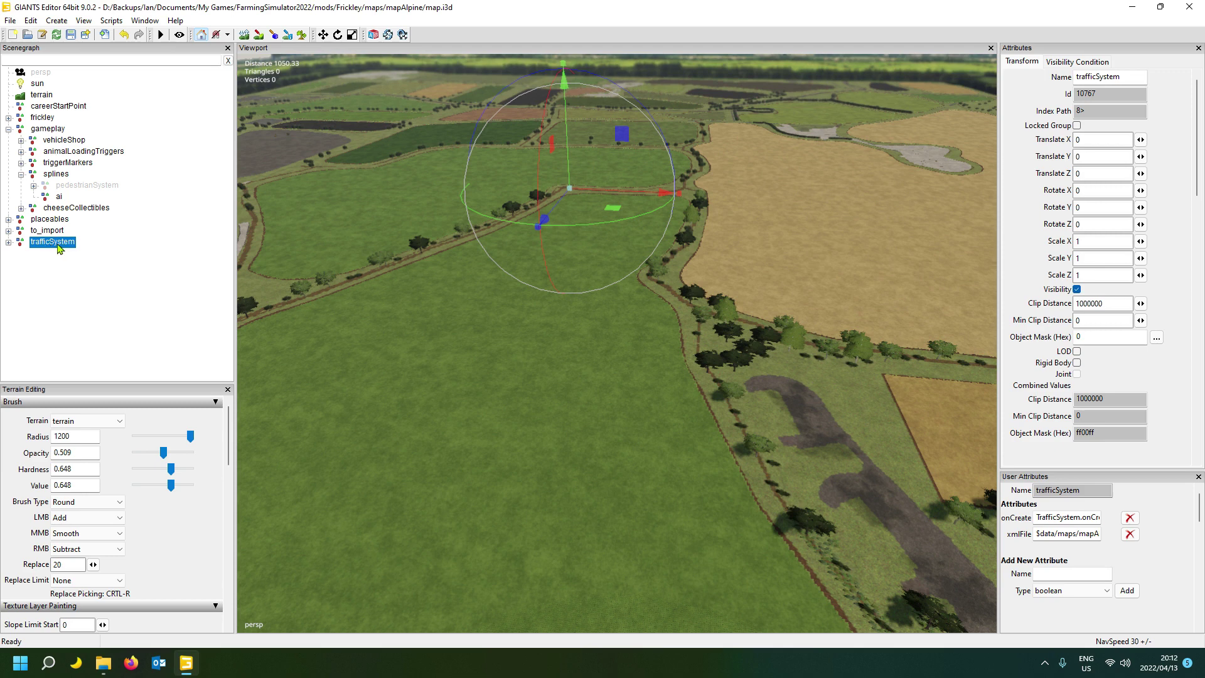
- Copy the name of the trafficSystem group at the scenegraph's root
{"action": "left_click", "coordinate": [57, 21]}
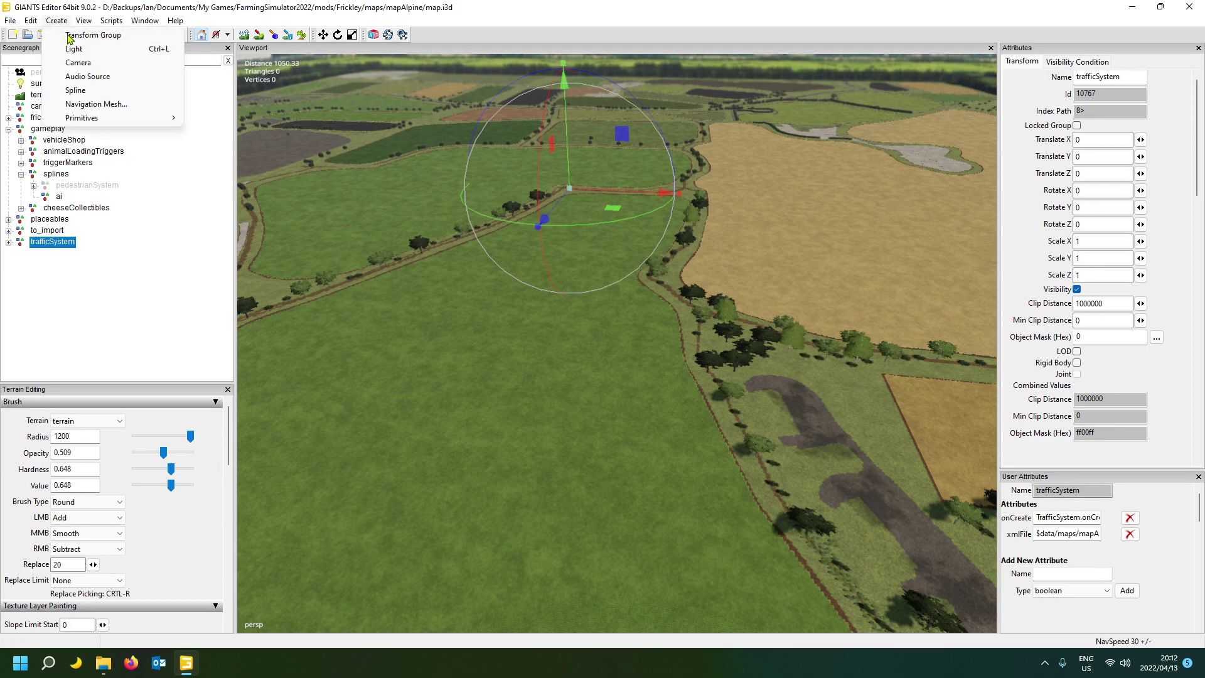
{"action": "left_click", "coordinate": [61, 247]}
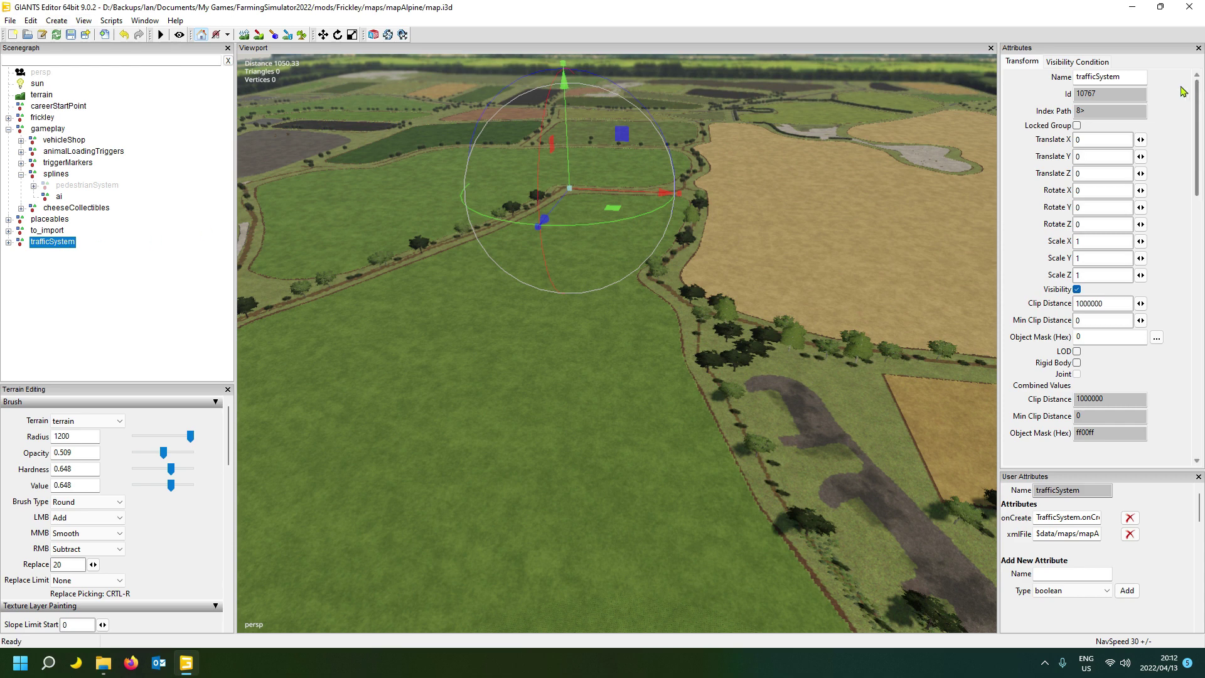
{"action": "left_click_drag", "start_coordinate": [1140, 76], "coordinate": [1074, 77]}
{"action": "key", "text": "ctrl+c"}
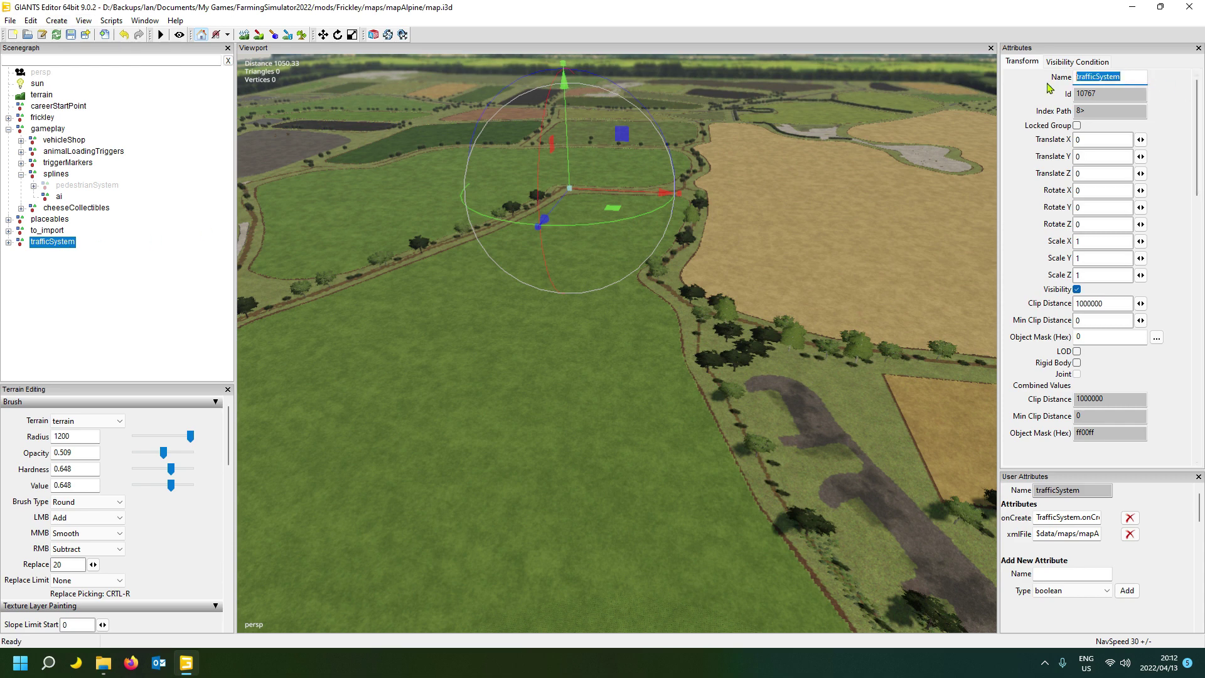
{"action": "left_click", "coordinate": [57, 21]}
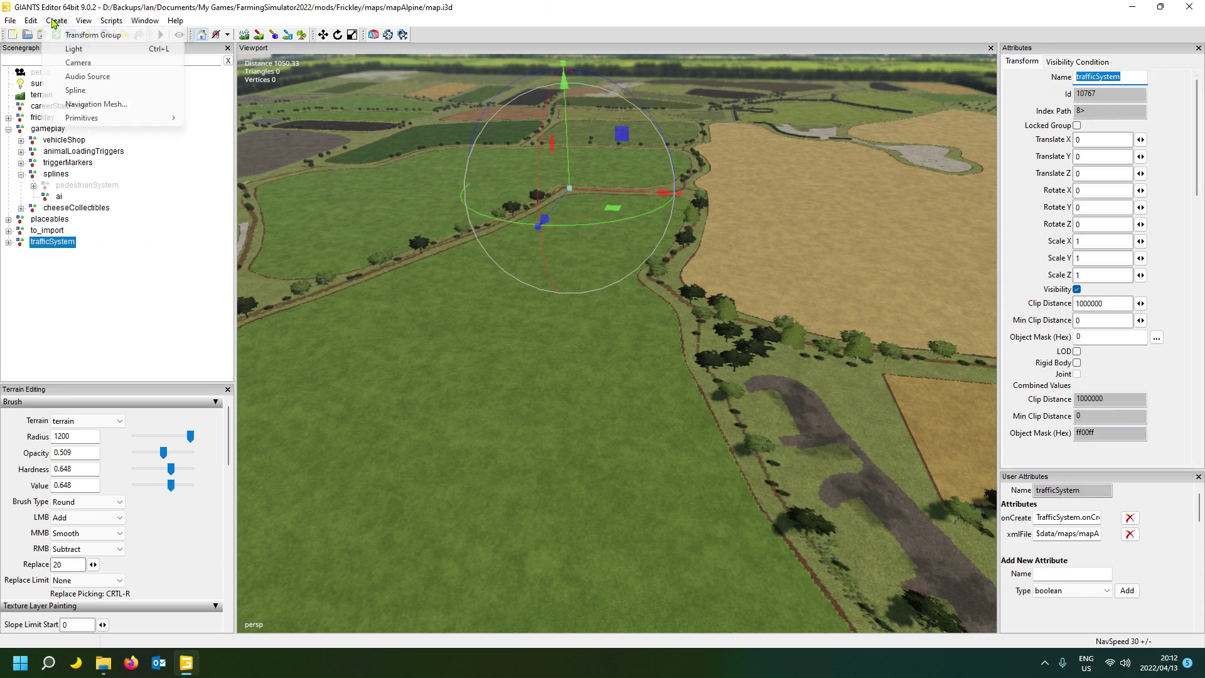
{"action": "left_click", "coordinate": [91, 91]}
{"action": "left_click", "coordinate": [98, 309]}
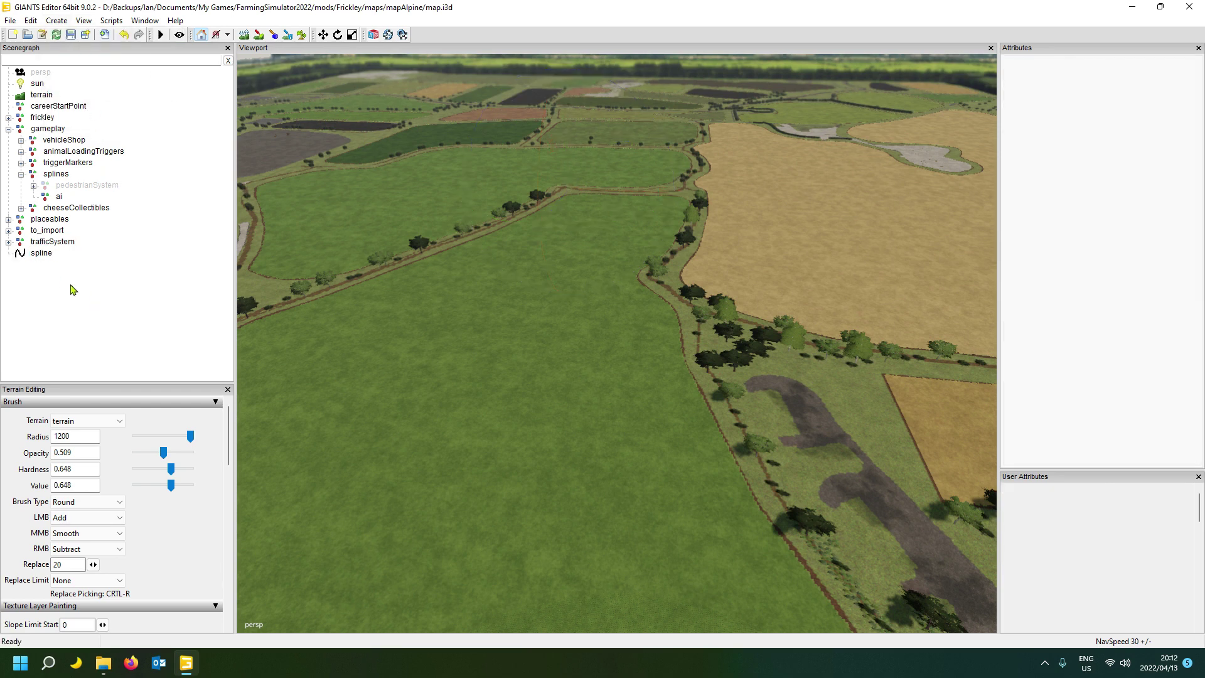
{"action": "left_click", "coordinate": [45, 255]}
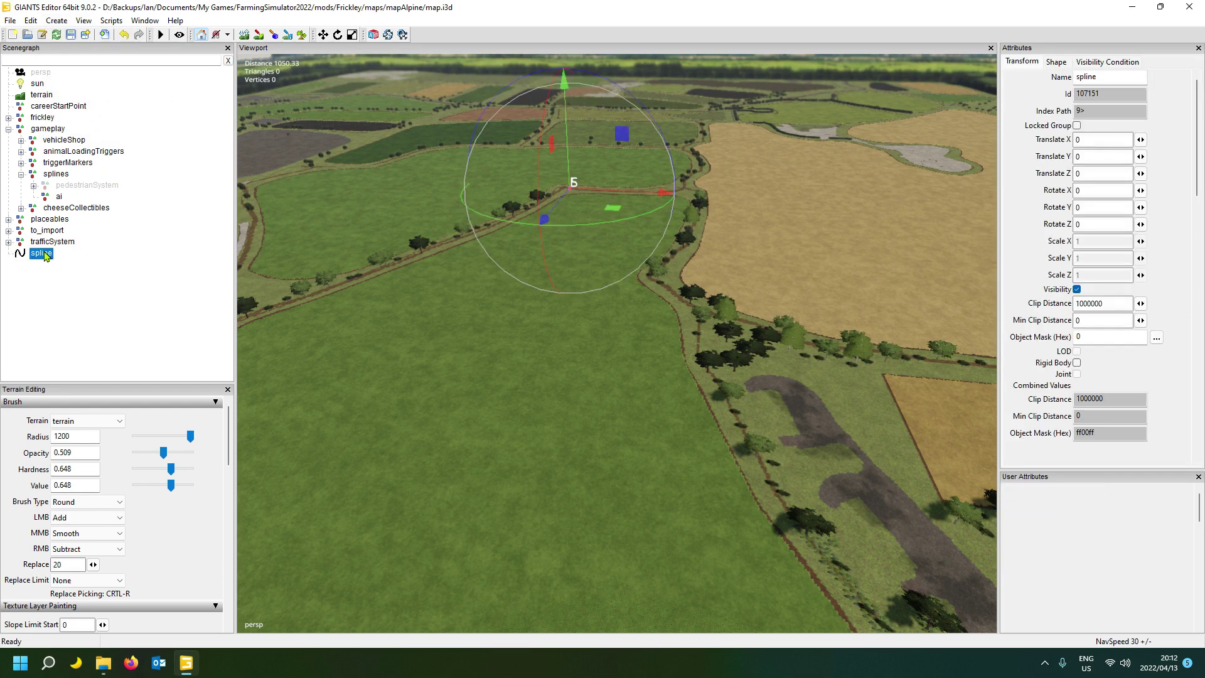
{"action": "key", "text": "Delete"}
- Create a new transform group and rename it trafficSystem
{"action": "left_click", "coordinate": [57, 21]}
{"action": "left_click", "coordinate": [93, 35]}
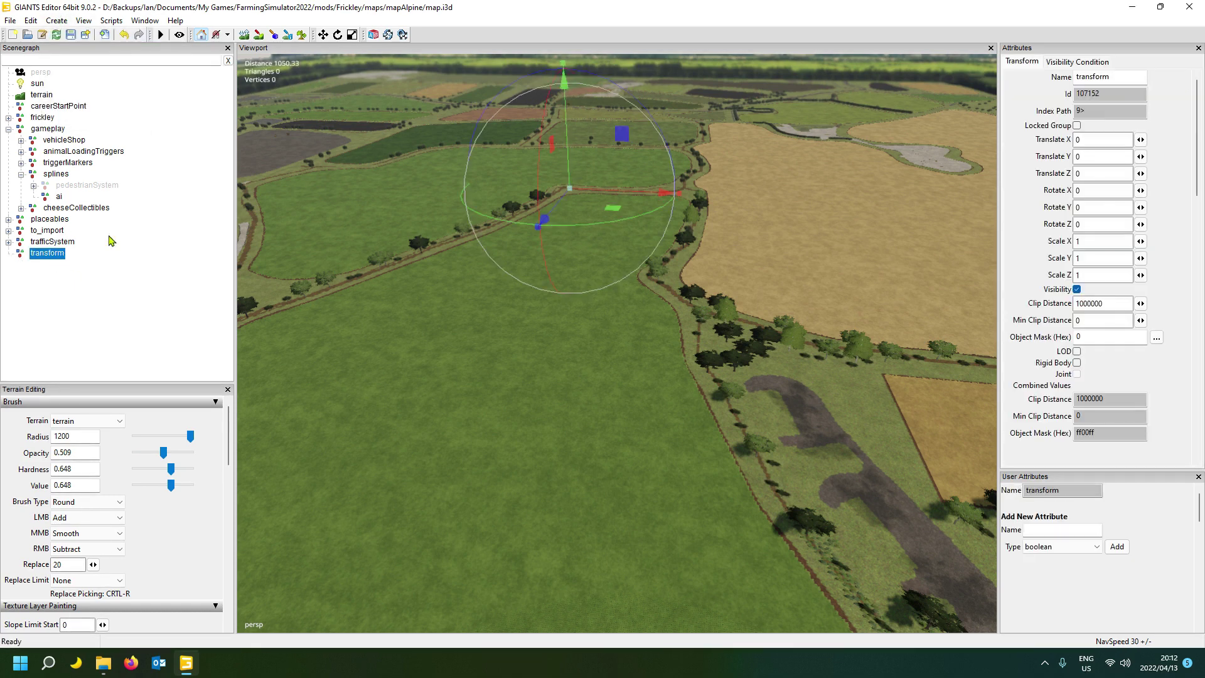
{"action": "double_click", "coordinate": [1129, 76]}
{"action": "key", "text": "ctrl+v"}
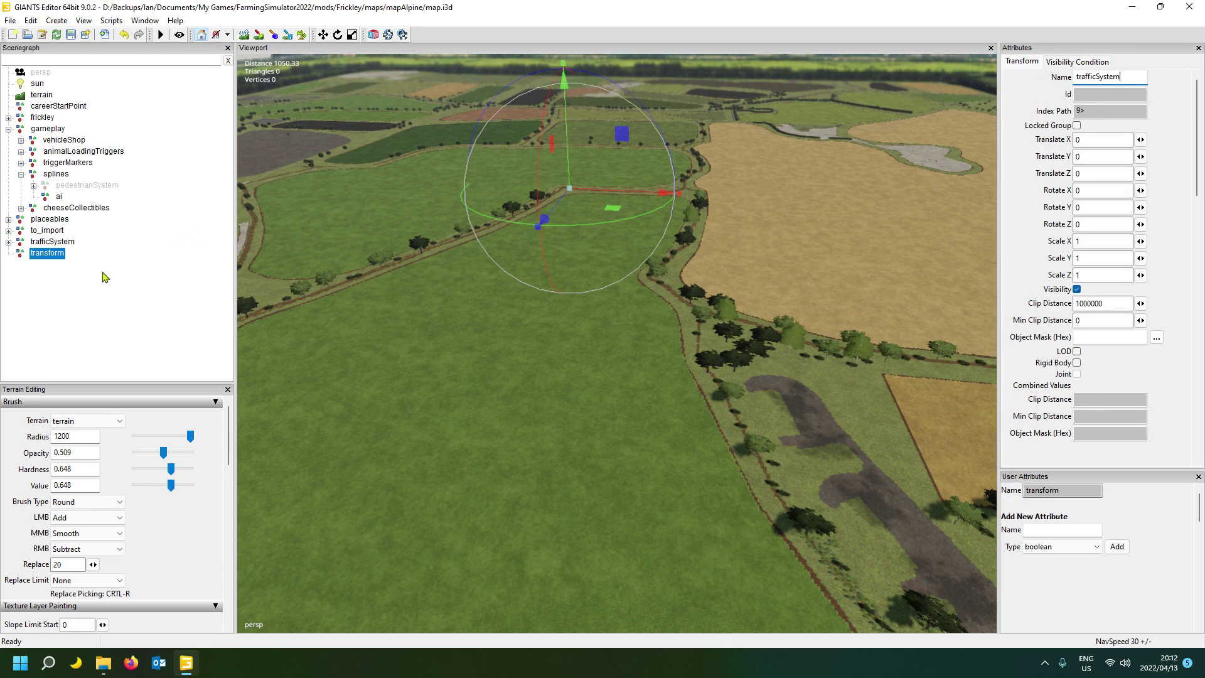
{"action": "key", "text": "Return"}
{"action": "left_click", "coordinate": [123, 309]}
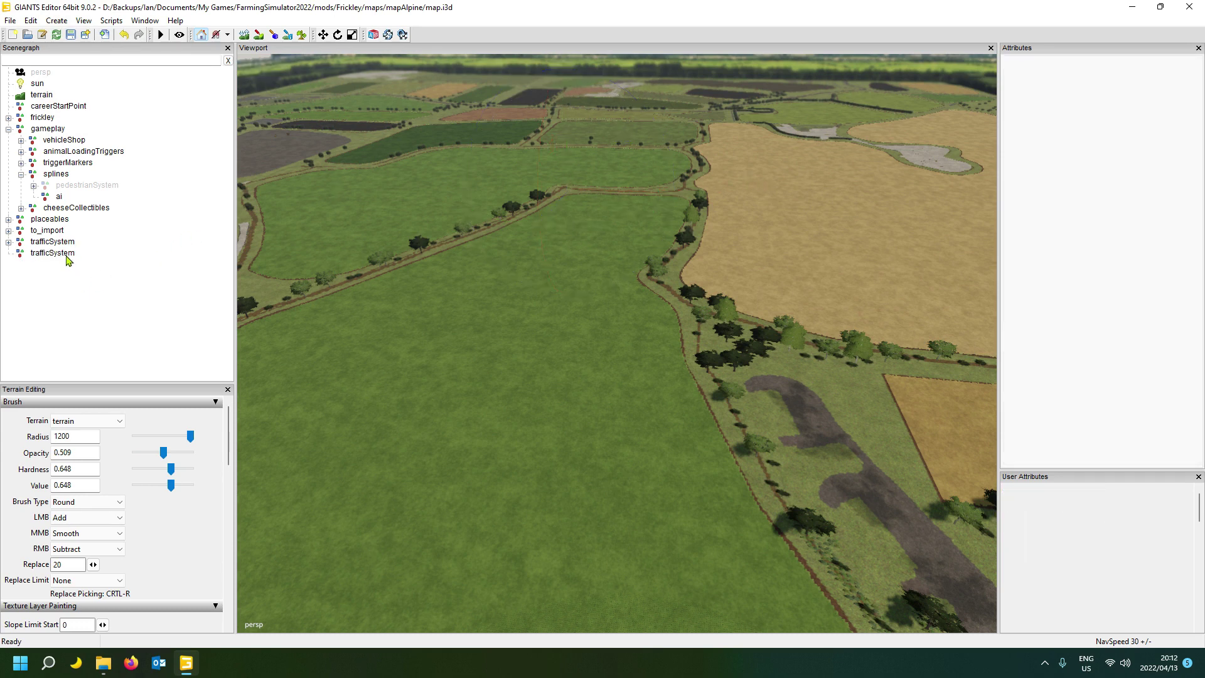
- Move the new empty trafficSystem group from the root into gameplay's splines group
{"action": "left_click", "coordinate": [67, 255]}
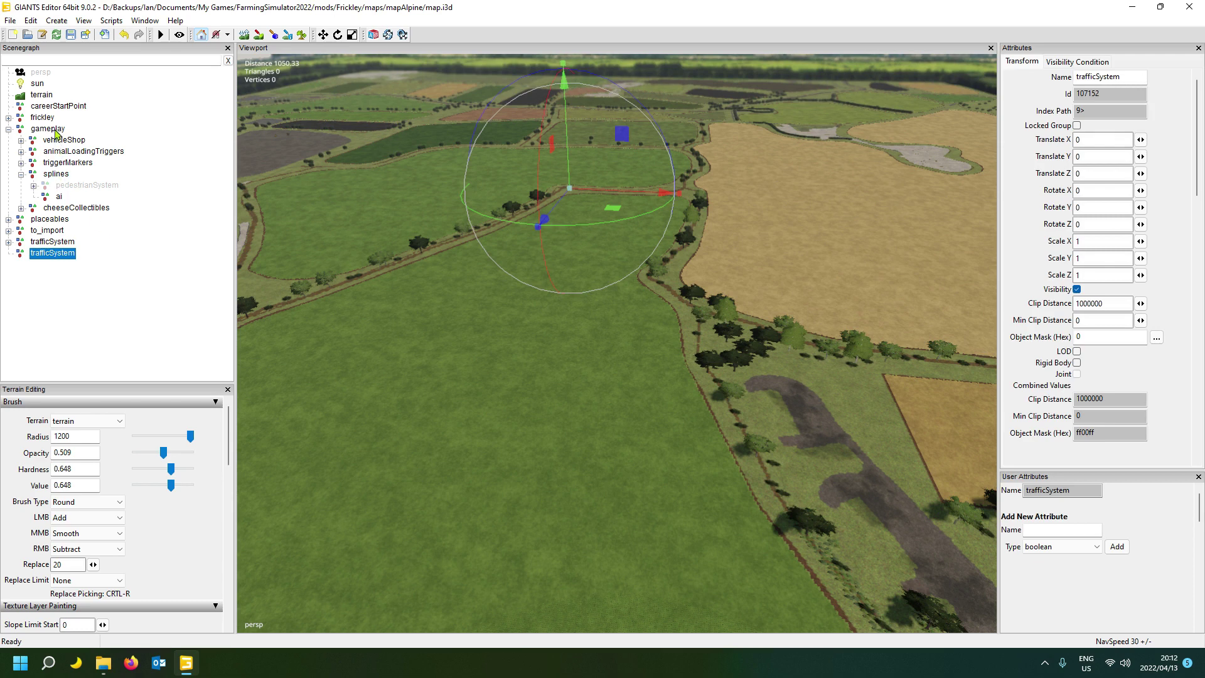
{"action": "key", "text": "ctrl+x"}
{"action": "left_click", "coordinate": [61, 175]}
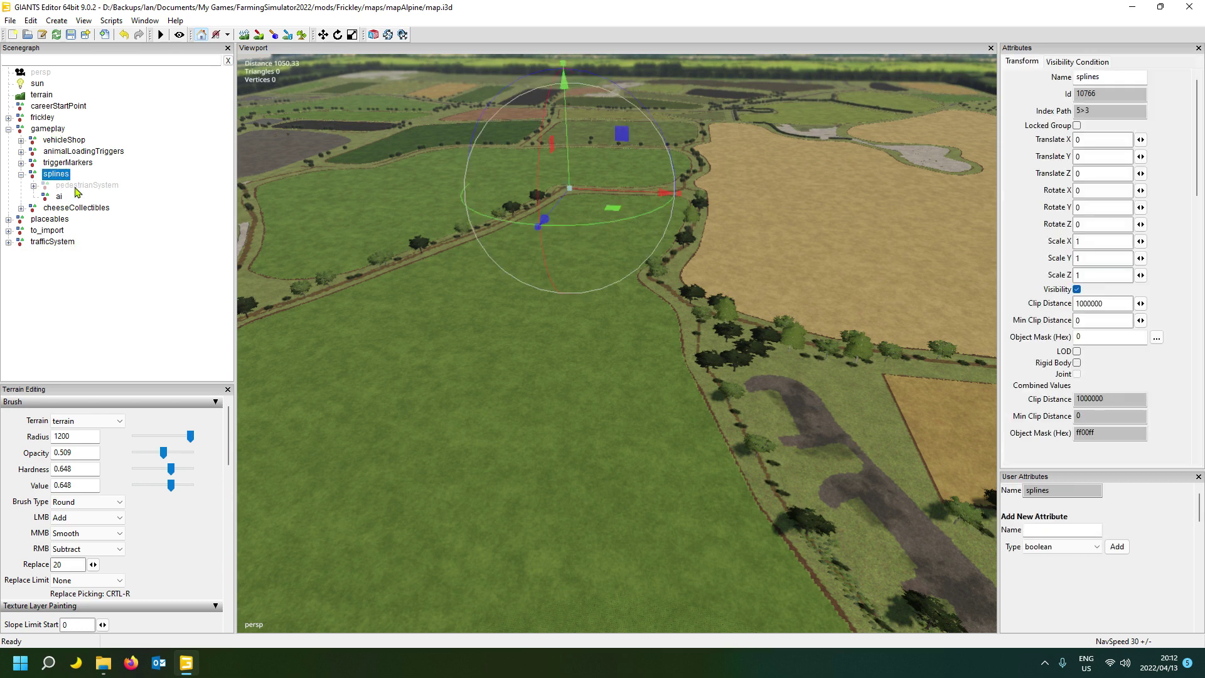
{"action": "key", "text": "ctrl+v"}
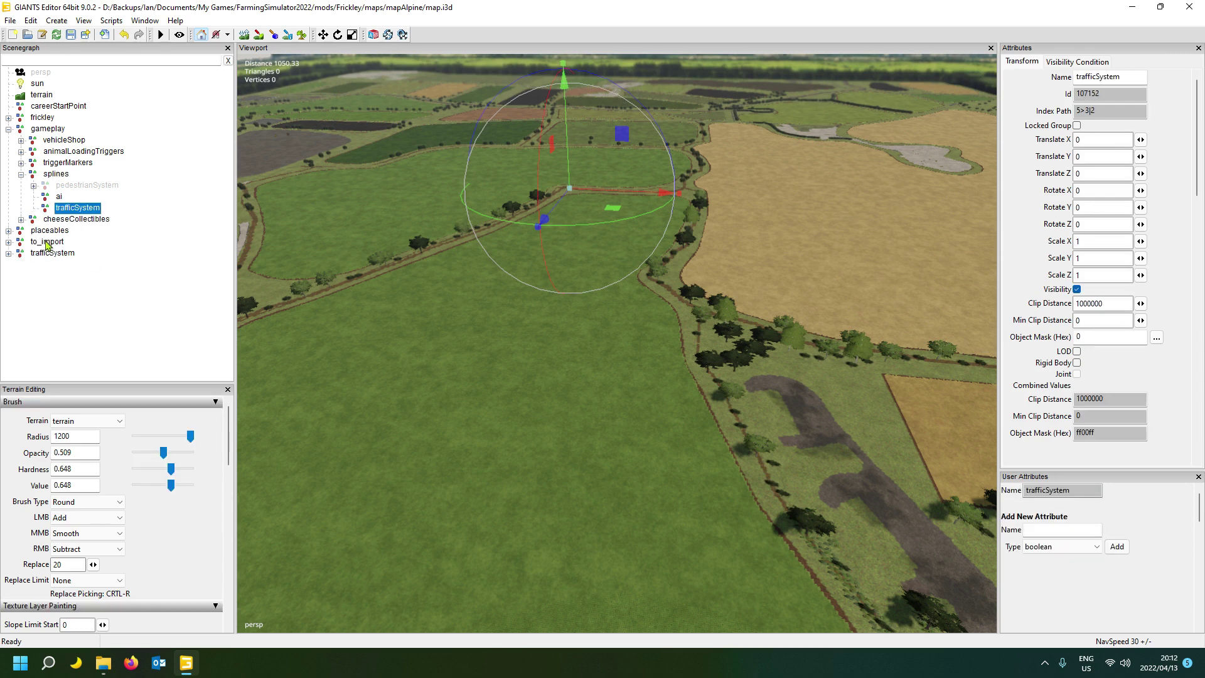
- Look through the splines and junction groups inside the root trafficSystem group, checking straightOutOfMap01 and T-JuncA
{"action": "left_click", "coordinate": [50, 253]}
{"action": "left_click", "coordinate": [8, 253]}
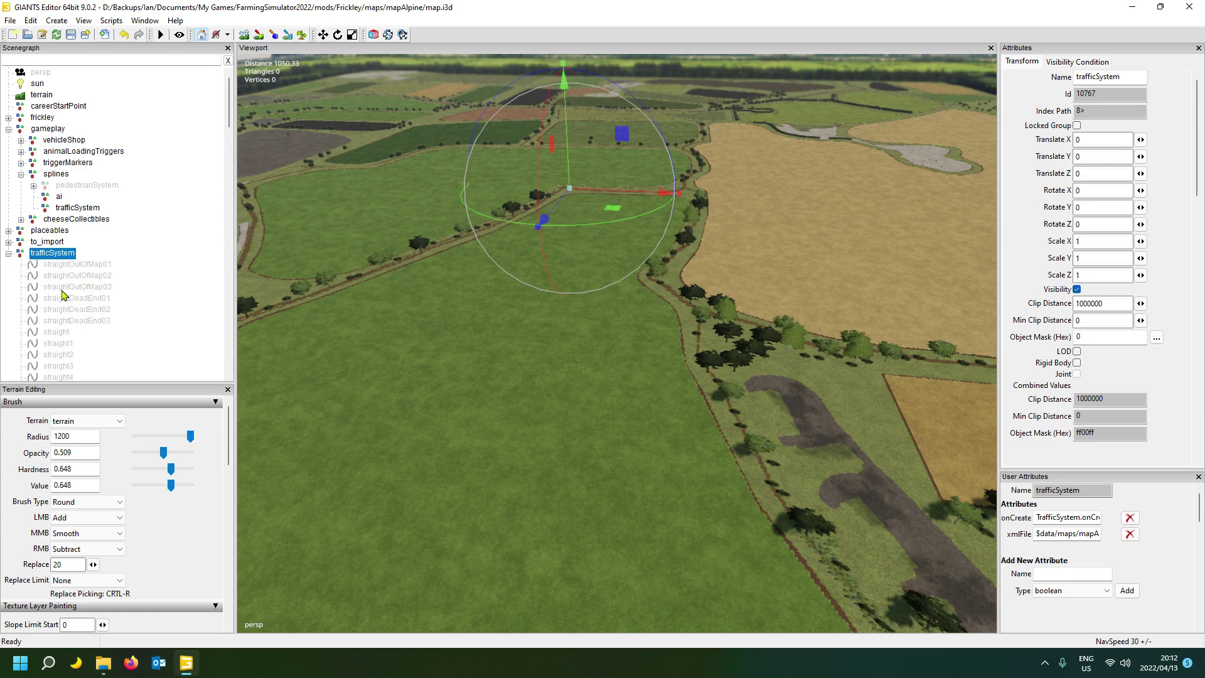
{"action": "left_click", "coordinate": [71, 265]}
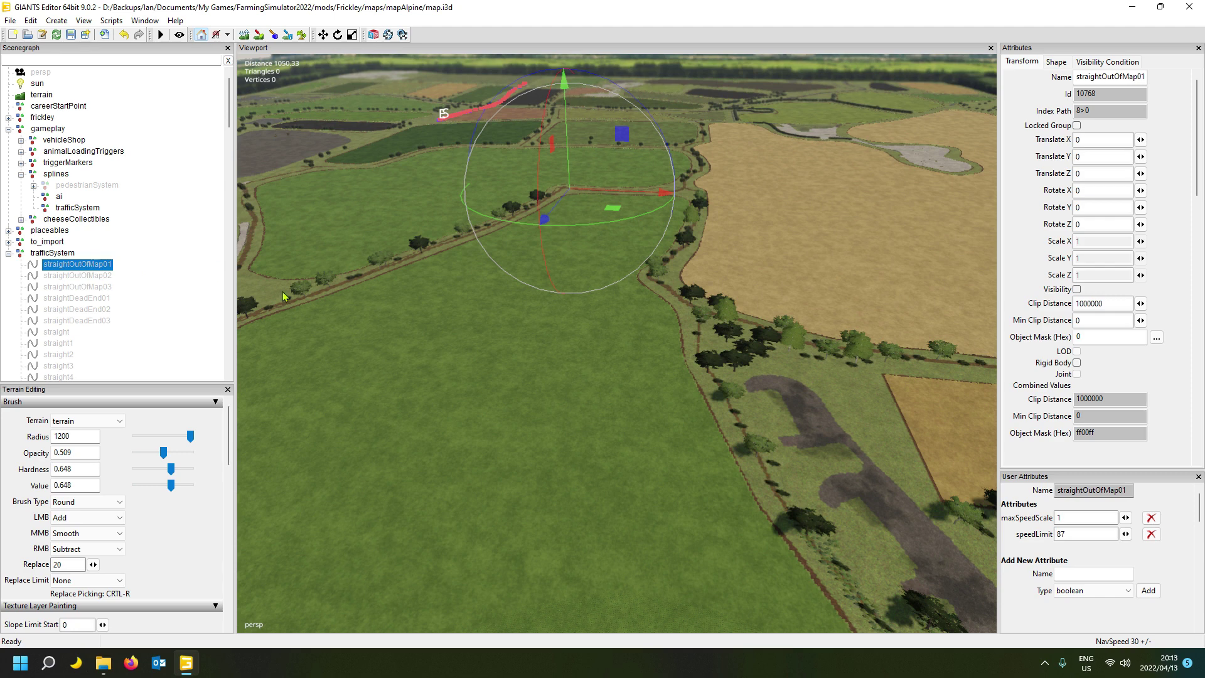
{"action": "left_click", "coordinate": [52, 252]}
{"action": "scroll", "coordinate": [94, 274], "scroll_direction": "down", "scroll_amount": 6}
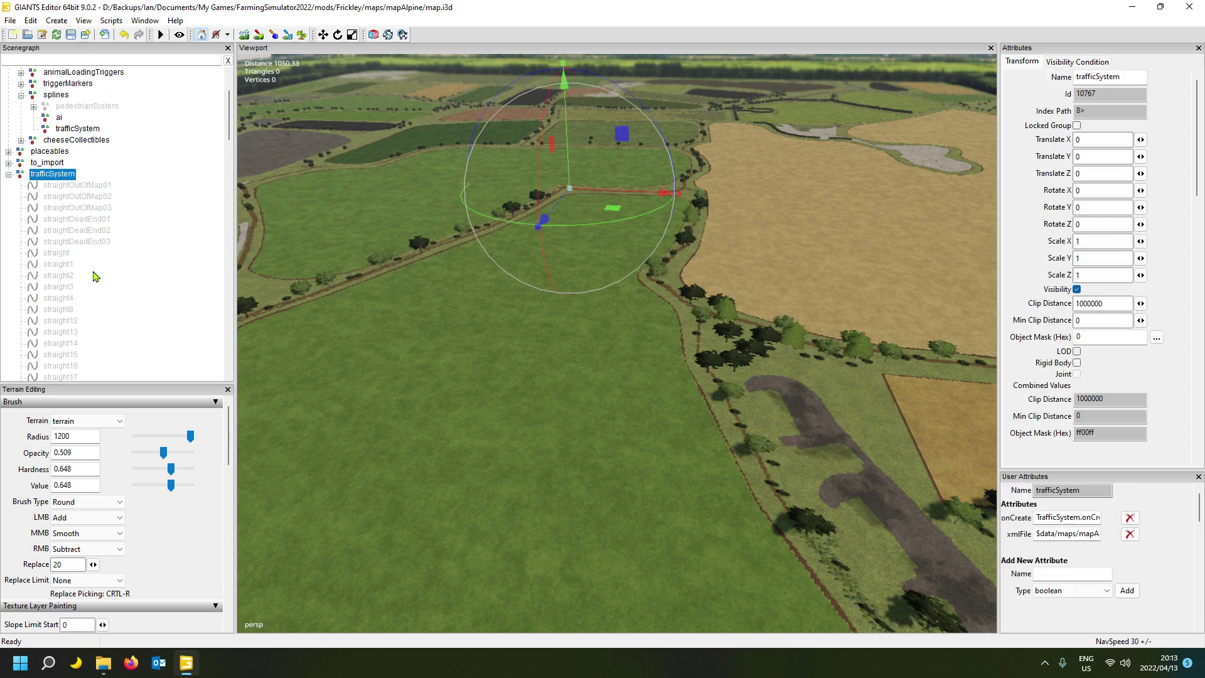
{"action": "scroll", "coordinate": [94, 276], "scroll_direction": "down", "scroll_amount": 2}
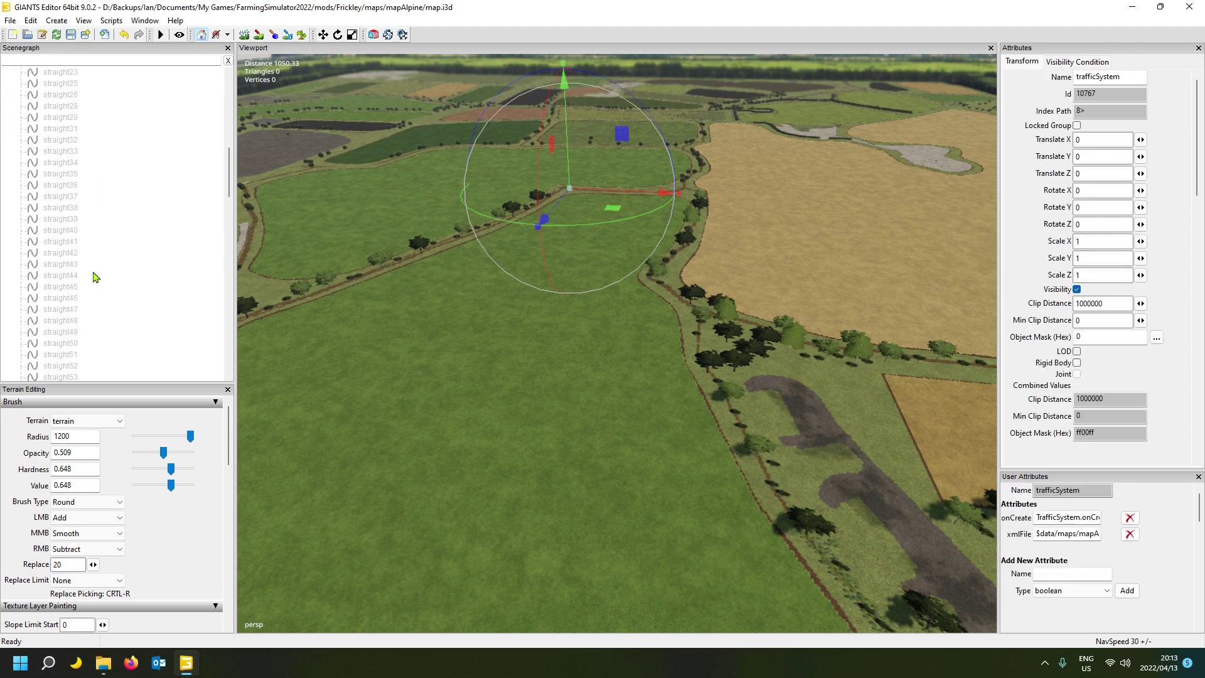
{"action": "left_click_drag", "start_coordinate": [229, 185], "coordinate": [223, 295]}
{"action": "left_click", "coordinate": [57, 241]}
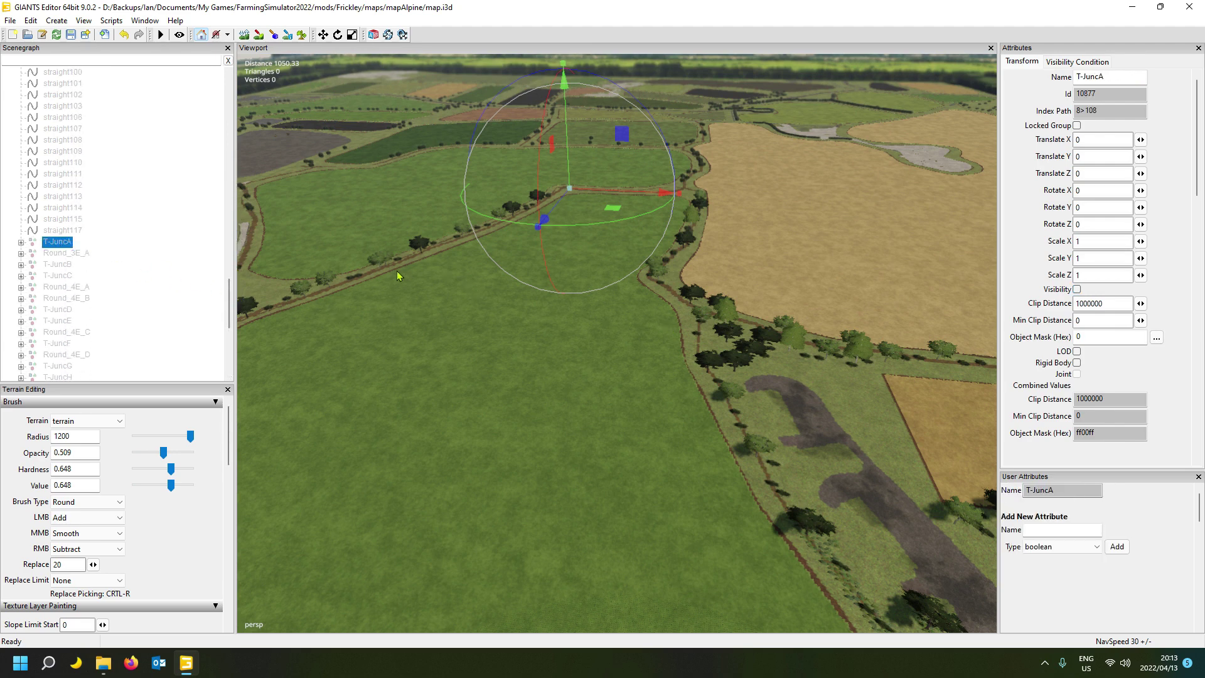
- Focus the view on the T-JuncA group and move it vertically to a Translate Y of about -149
{"action": "key", "text": "f"}
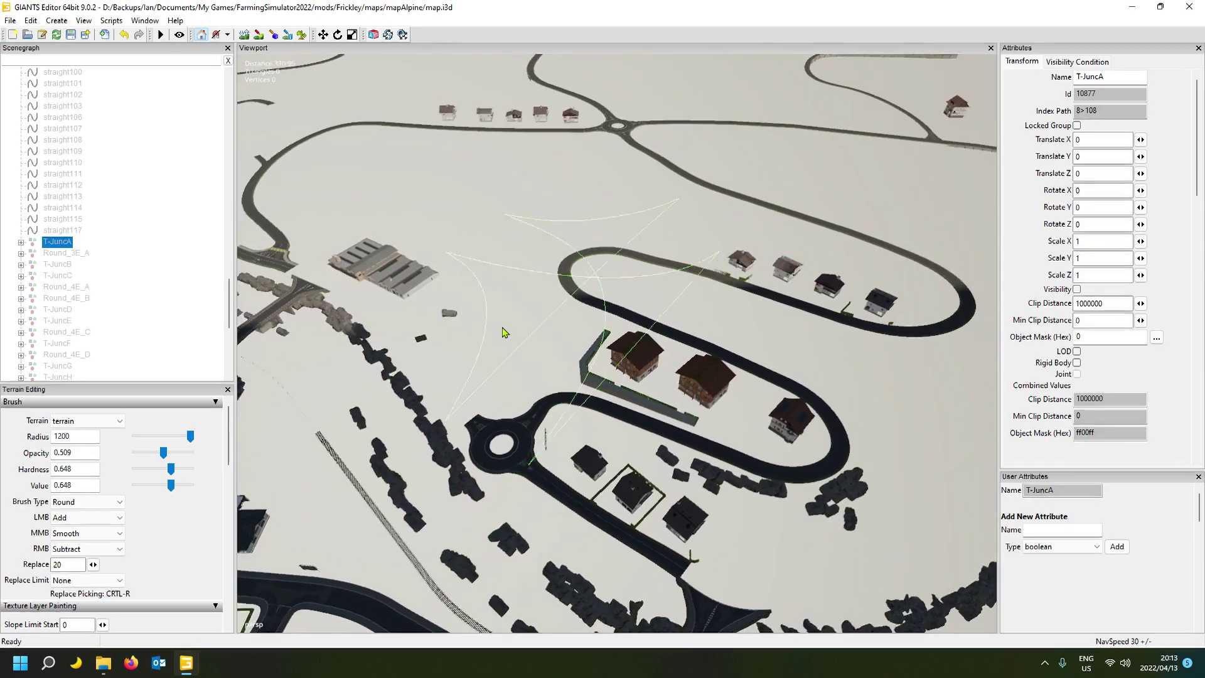
{"action": "scroll", "coordinate": [502, 327], "scroll_direction": "down", "scroll_amount": 4}
{"action": "left_click_drag", "start_coordinate": [502, 328], "coordinate": [409, 108], "text": "alt"}
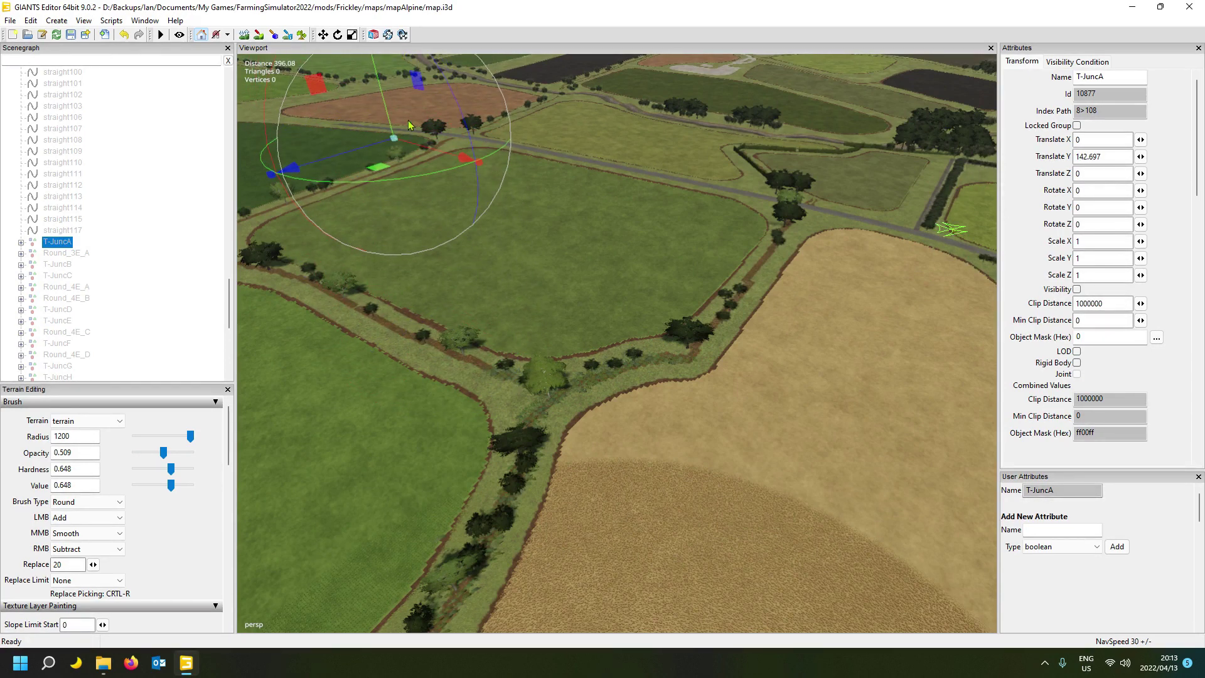
{"action": "left_click_drag", "start_coordinate": [384, 95], "coordinate": [451, 351]}
{"action": "left_click_drag", "start_coordinate": [716, 345], "coordinate": [632, 284], "text": "alt"}
{"action": "scroll", "coordinate": [146, 181], "scroll_direction": "up", "scroll_amount": 2}
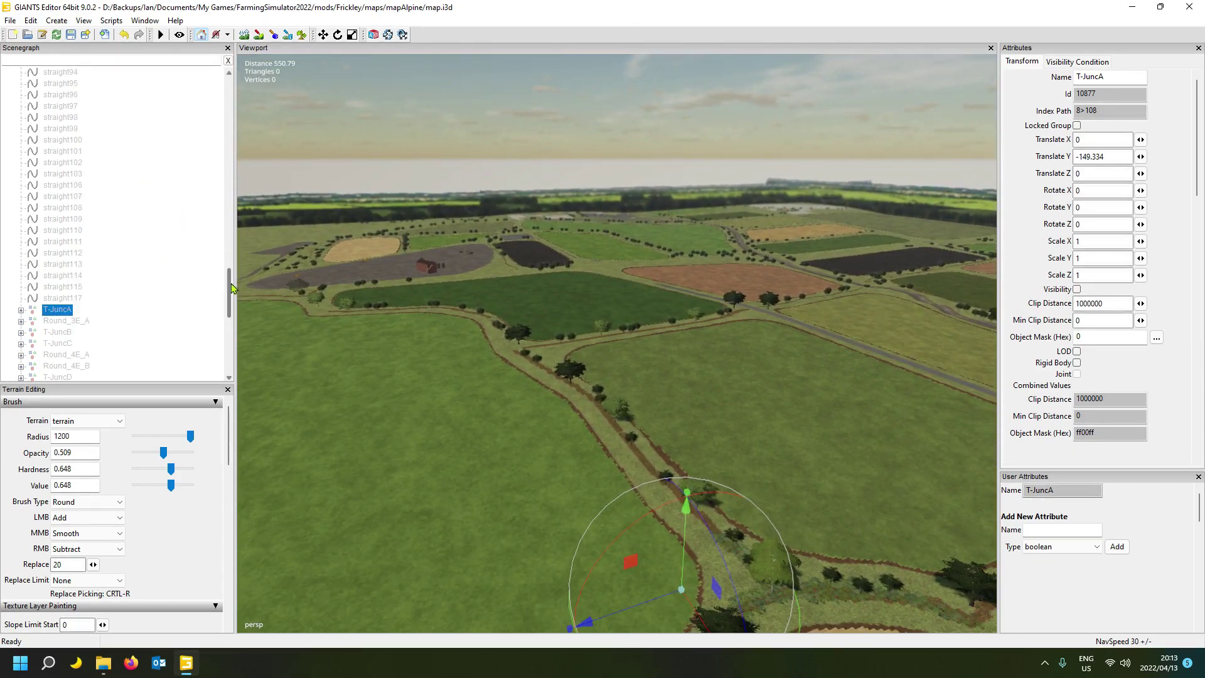
- Compare the user attributes of the two trafficSystem groups and copy the onCreate value from the root one
{"action": "left_click_drag", "start_coordinate": [231, 284], "coordinate": [162, 121]}
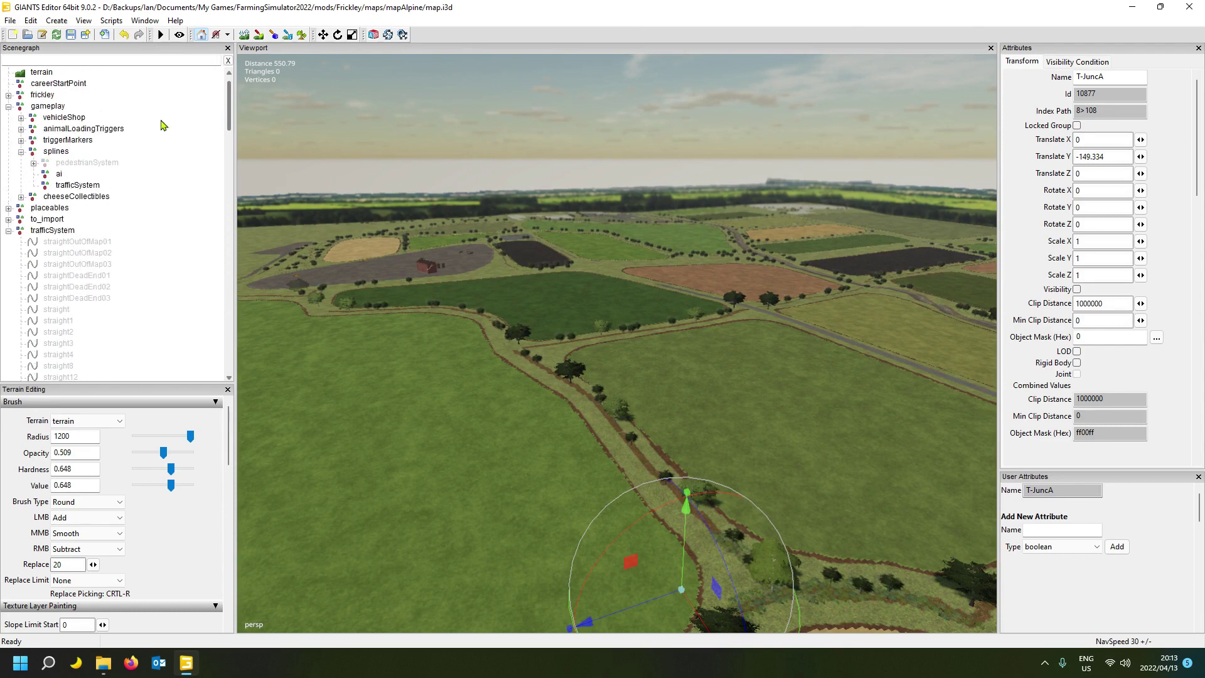
{"action": "left_click", "coordinate": [56, 231]}
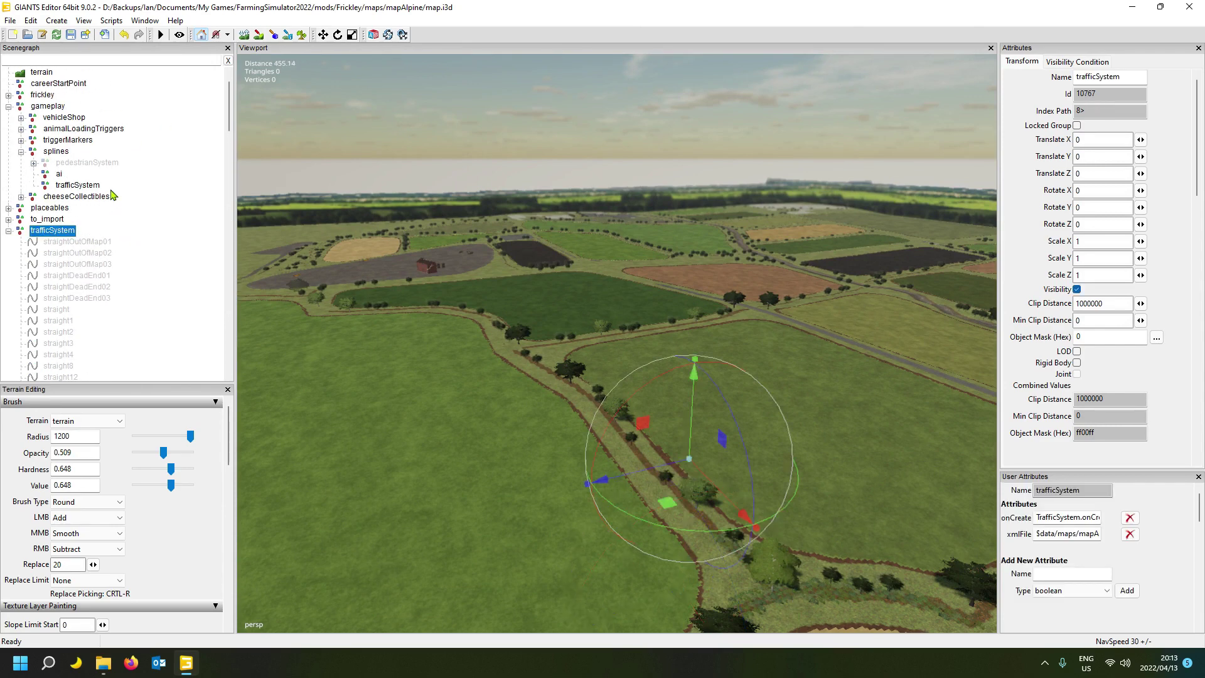
{"action": "left_click", "coordinate": [76, 185]}
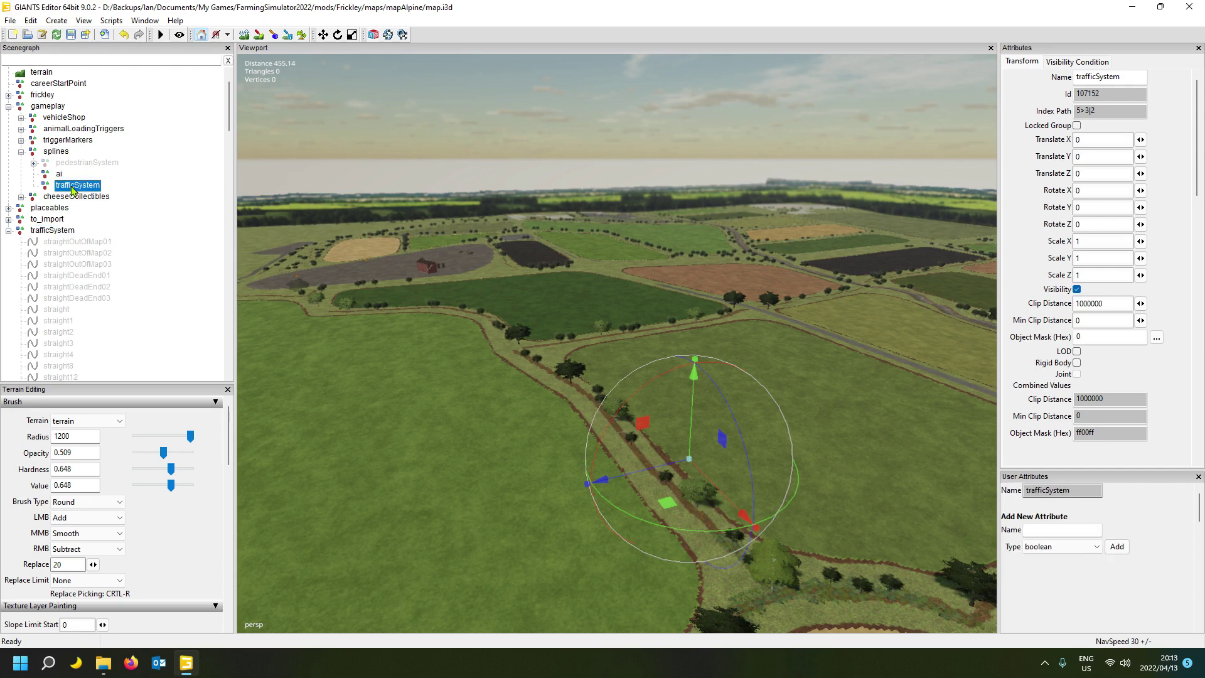
{"action": "left_click", "coordinate": [54, 230]}
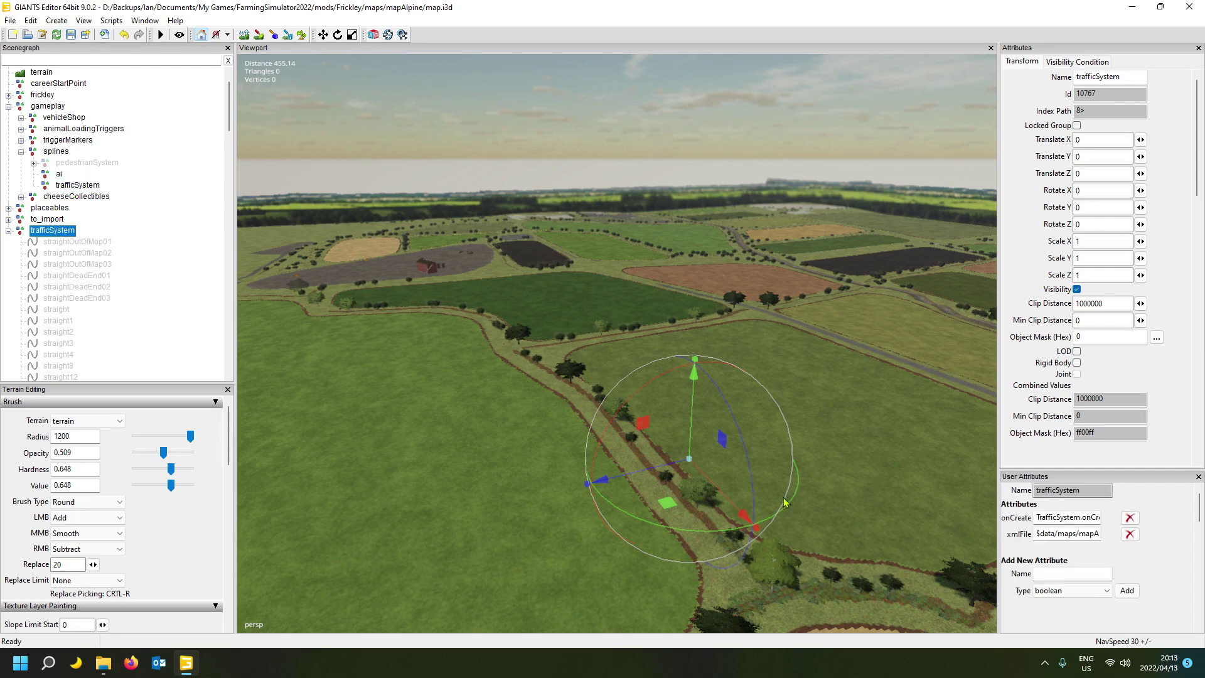
{"action": "triple_click", "coordinate": [1037, 518]}
{"action": "key", "text": "ctrl+c"}
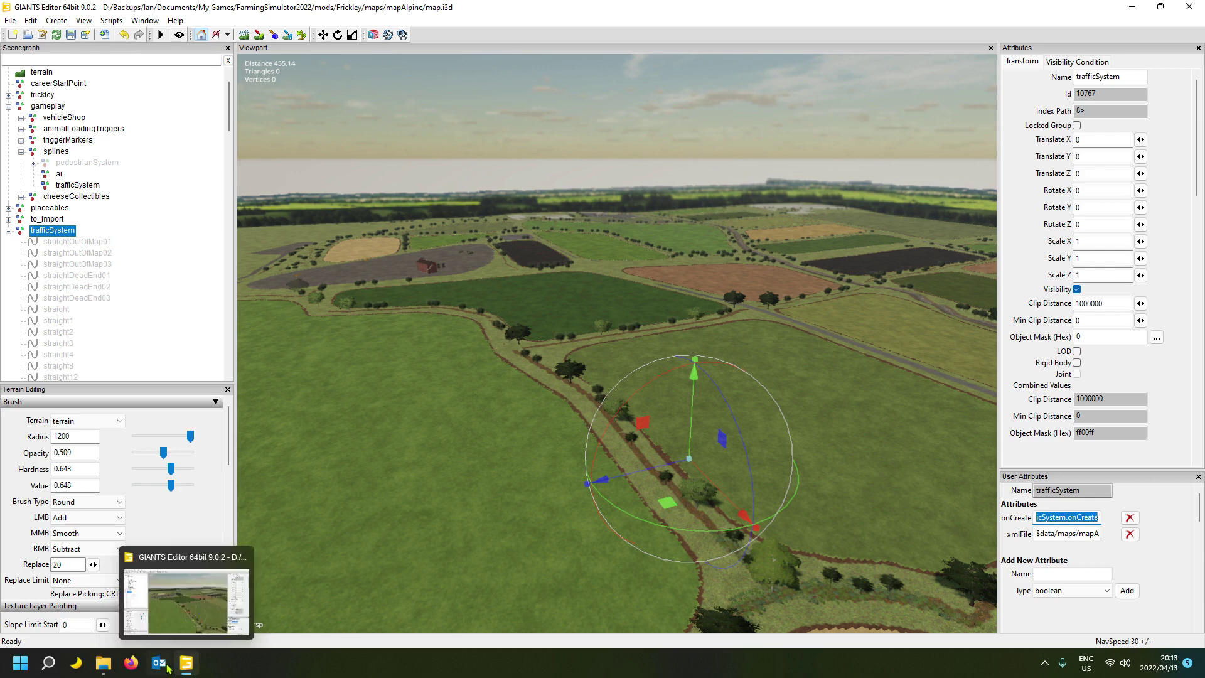
- Switch to File Explorer and go to the Farming Simulator 22 installation's data/maps/mapAlpine folder
{"action": "left_click", "coordinate": [103, 663]}
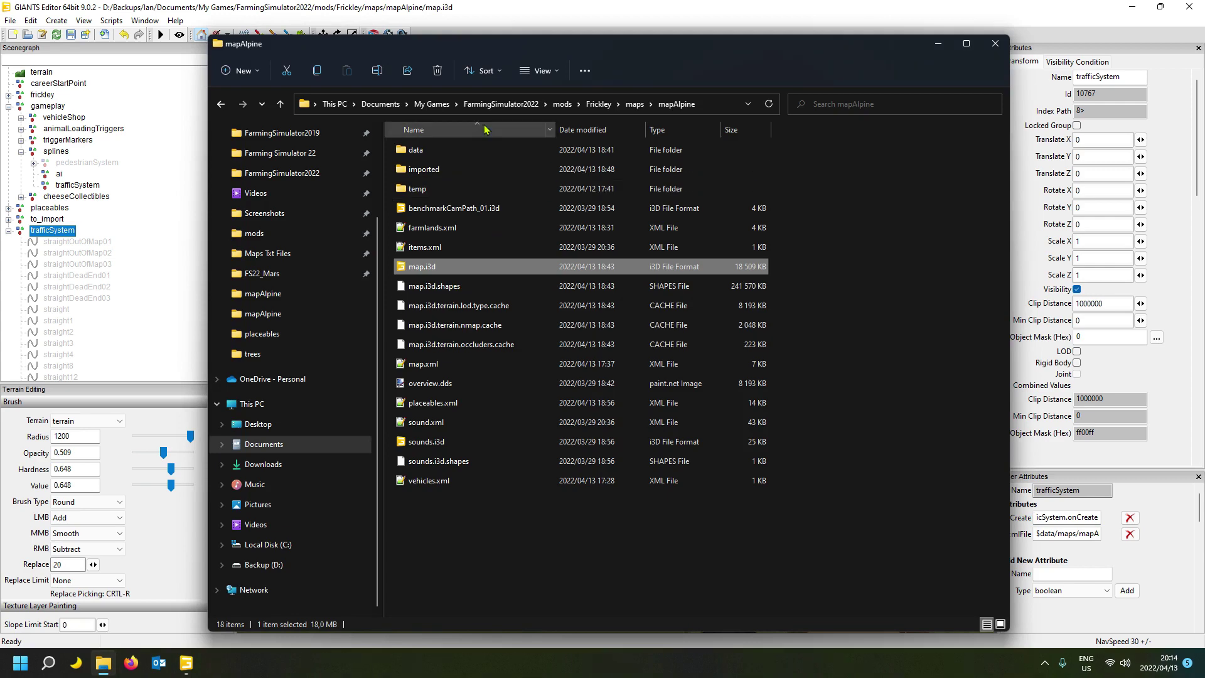
{"action": "scroll", "coordinate": [274, 252], "scroll_direction": "up", "scroll_amount": 2}
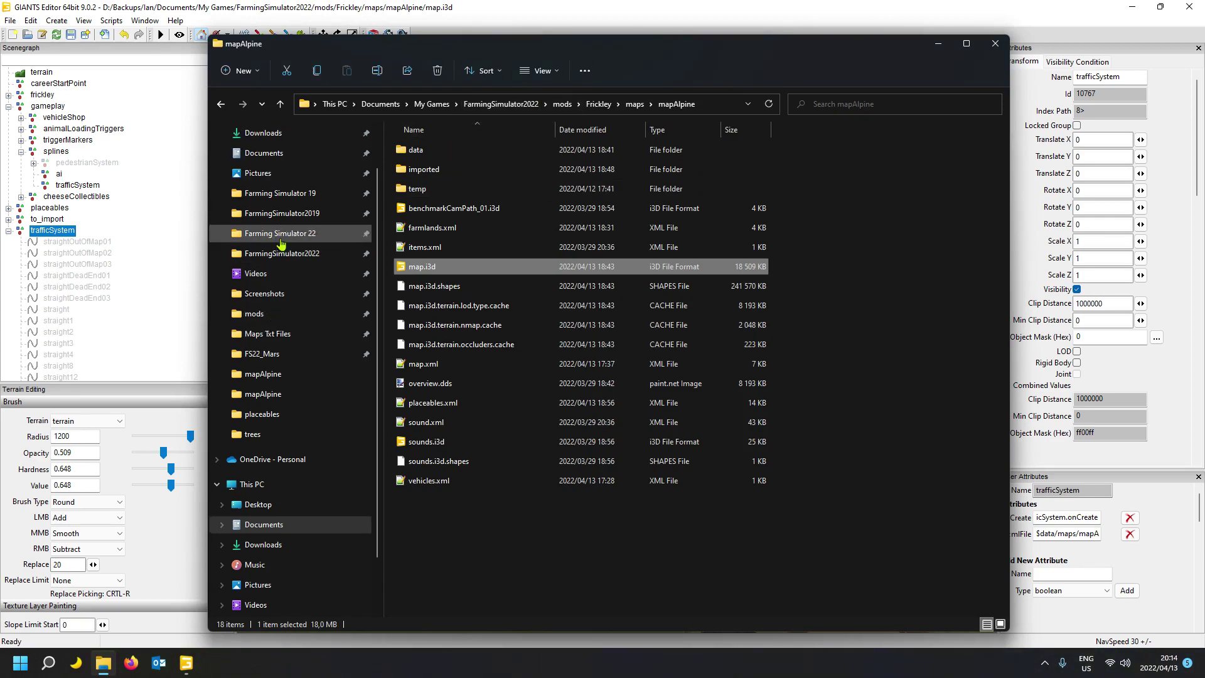
{"action": "left_click", "coordinate": [278, 235]}
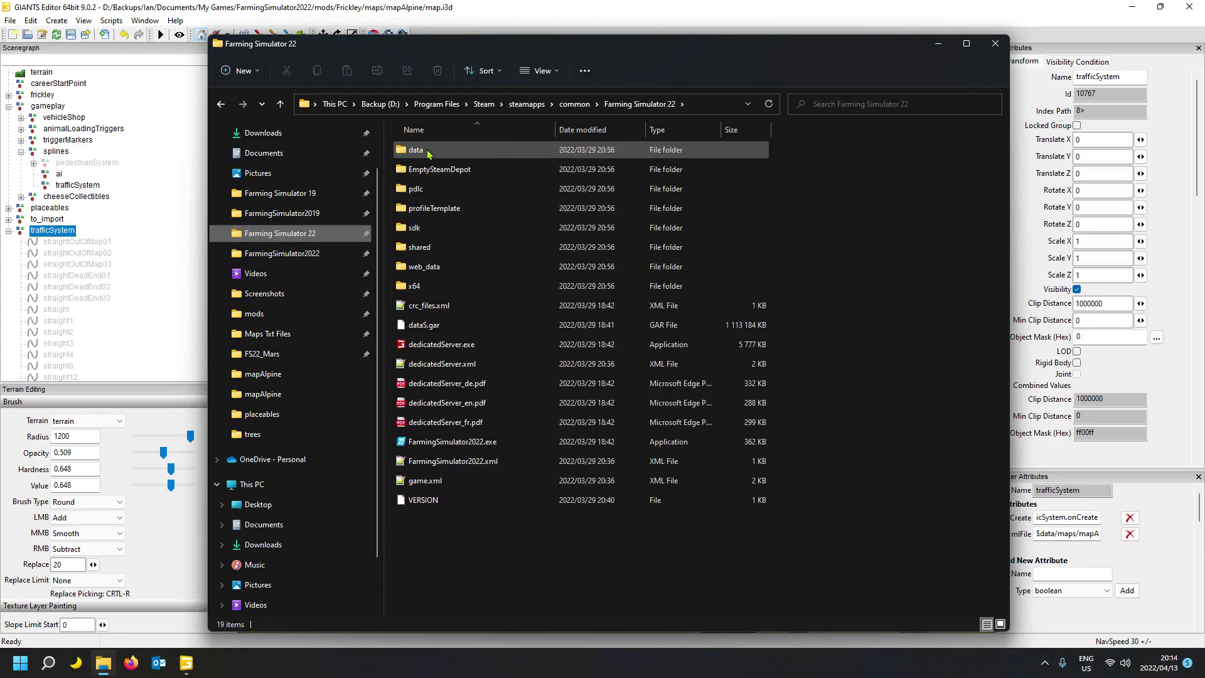
{"action": "double_click", "coordinate": [428, 153]}
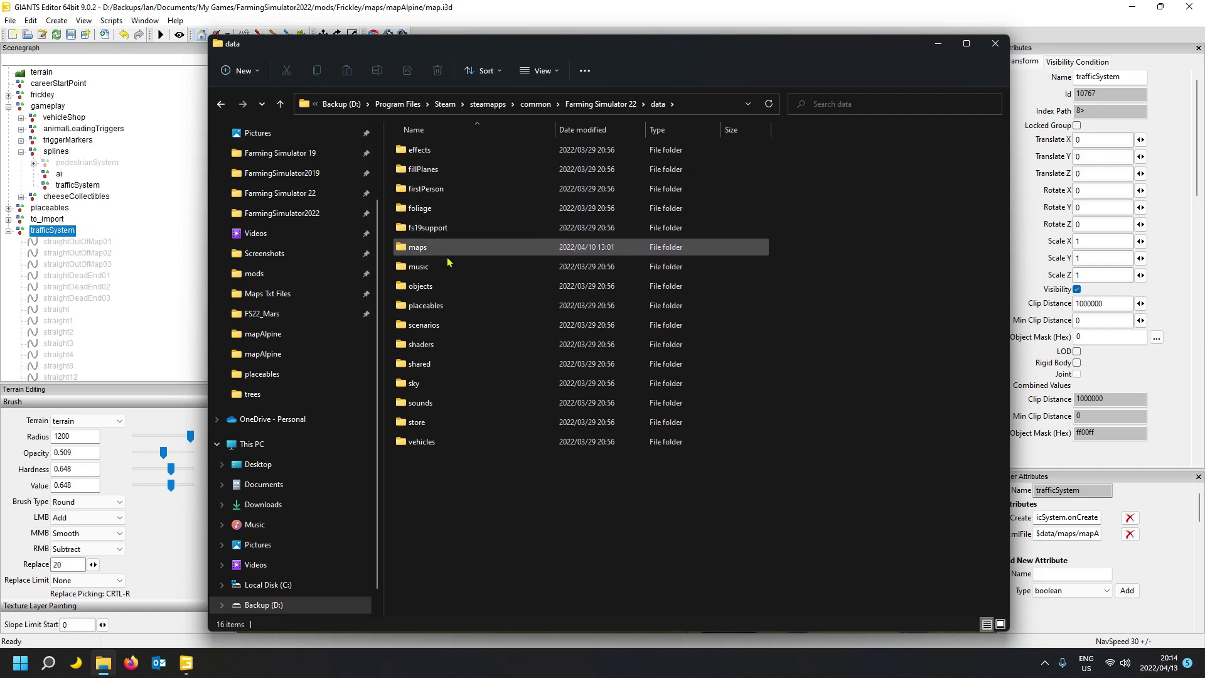
{"action": "double_click", "coordinate": [439, 248]}
{"action": "left_click", "coordinate": [426, 152]}
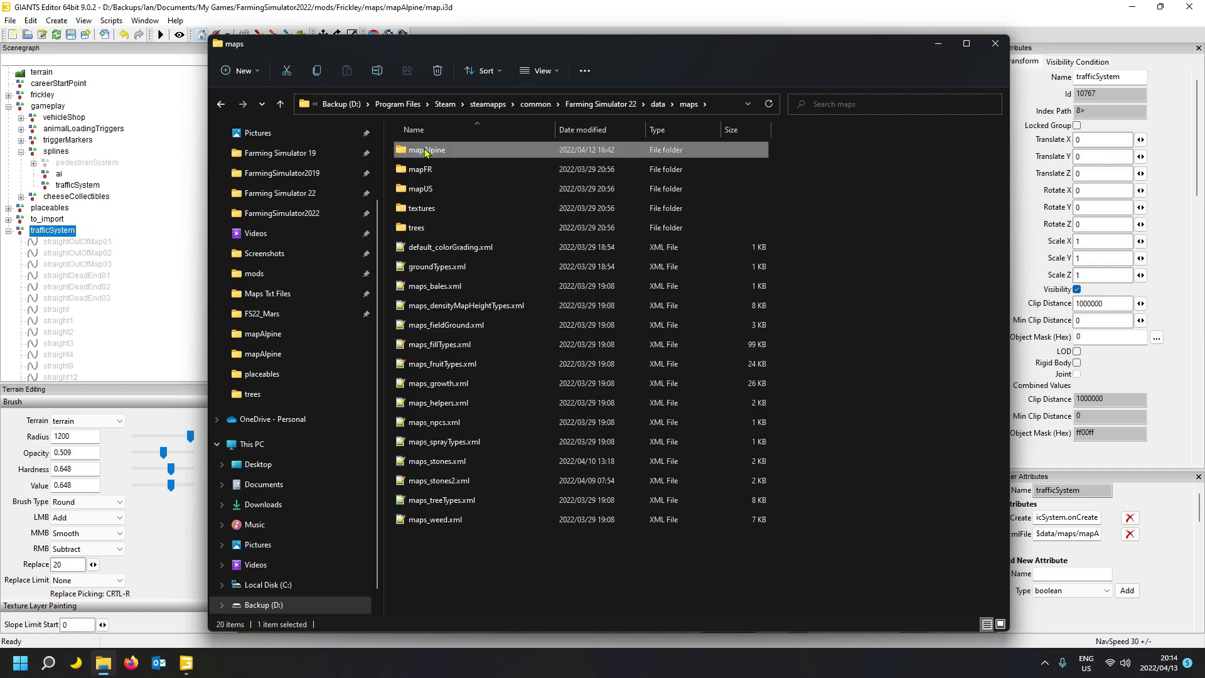
{"action": "double_click", "coordinate": [426, 152]}
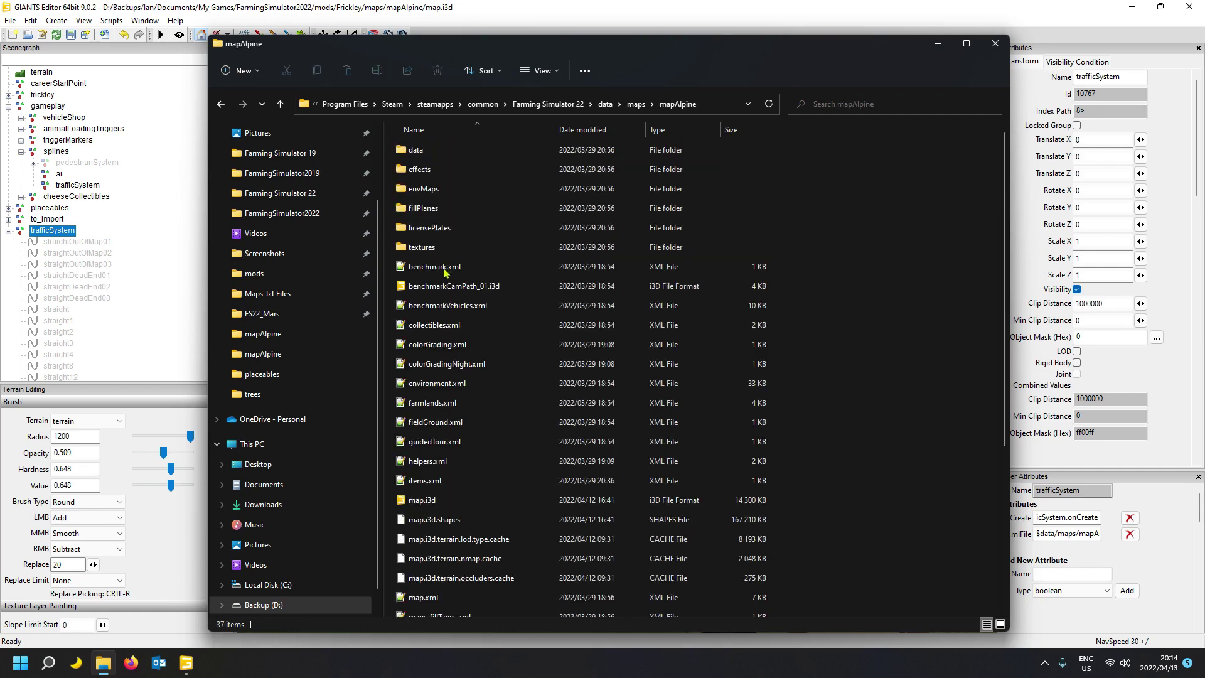
- Open the original Alpine map.i3d in Notepad++ and place the cursor on the blank line above the Files section
{"action": "right_click", "coordinate": [436, 500]}
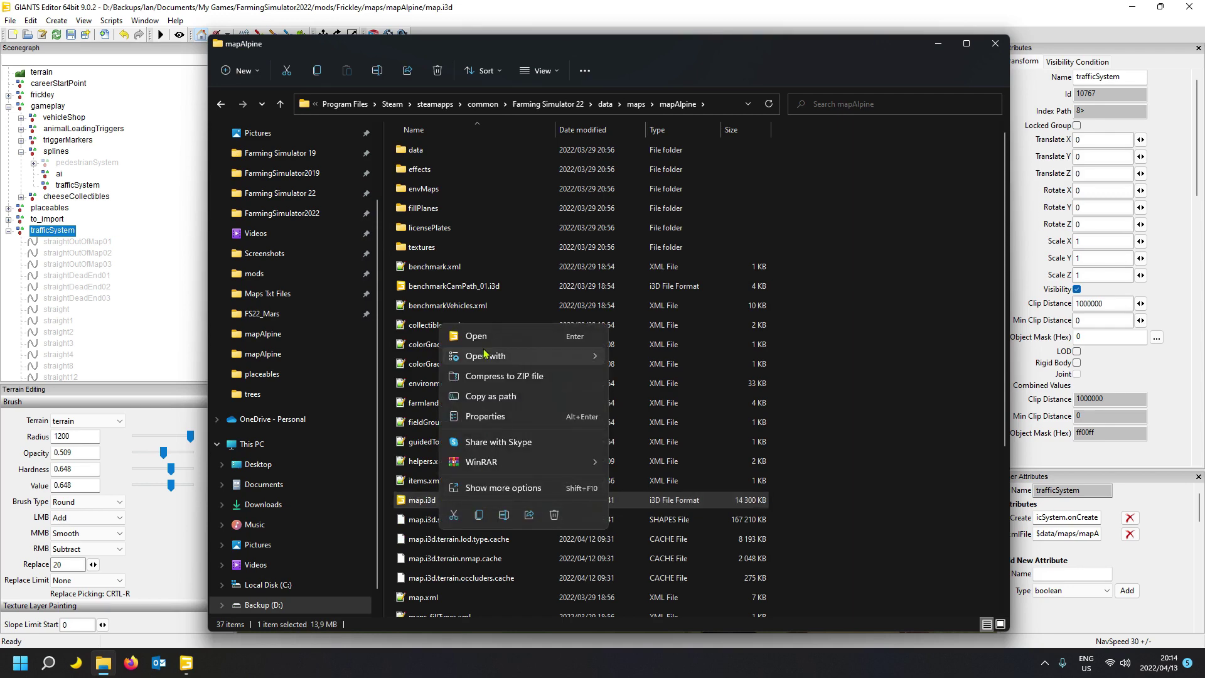
{"action": "mouse_move", "coordinate": [485, 354]}
{"action": "left_click", "coordinate": [633, 353]}
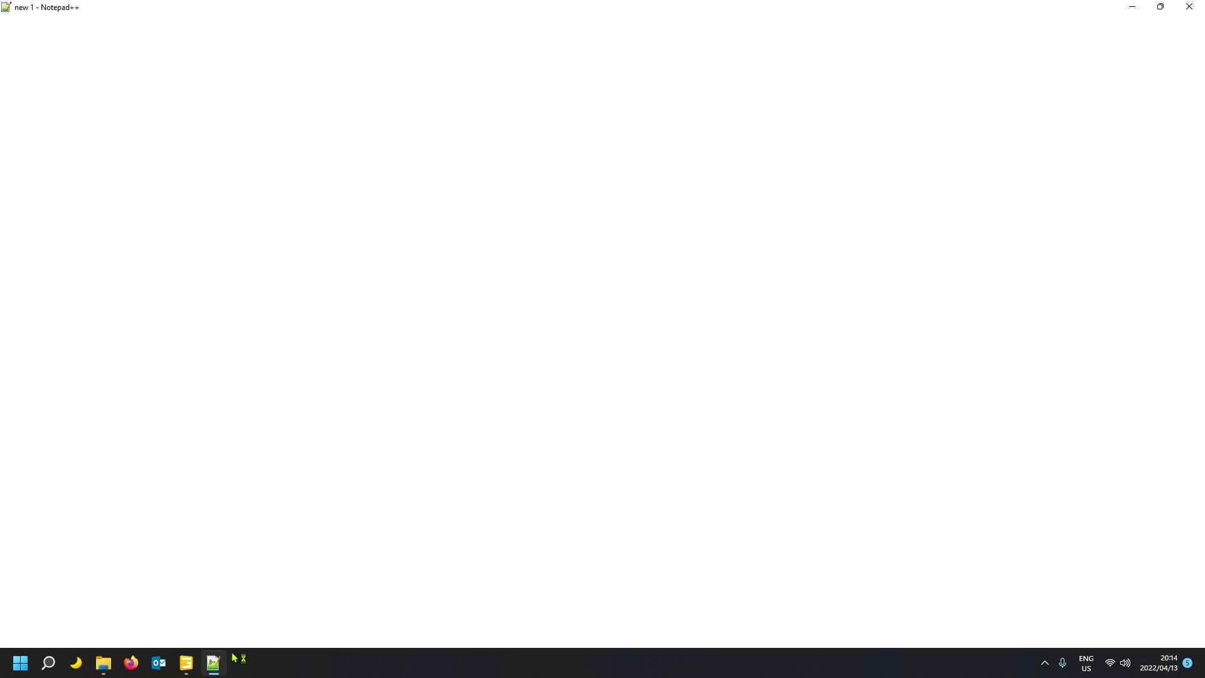
{"action": "mouse_move", "coordinate": [224, 660]}
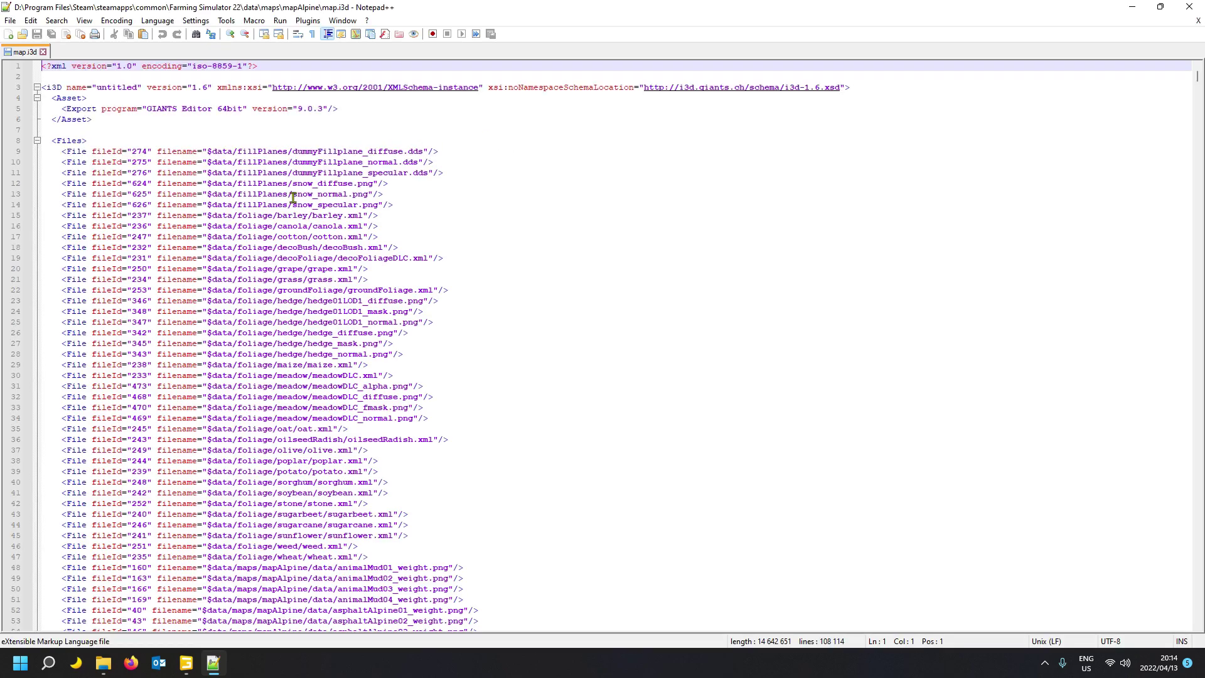
{"action": "left_click", "coordinate": [81, 132]}
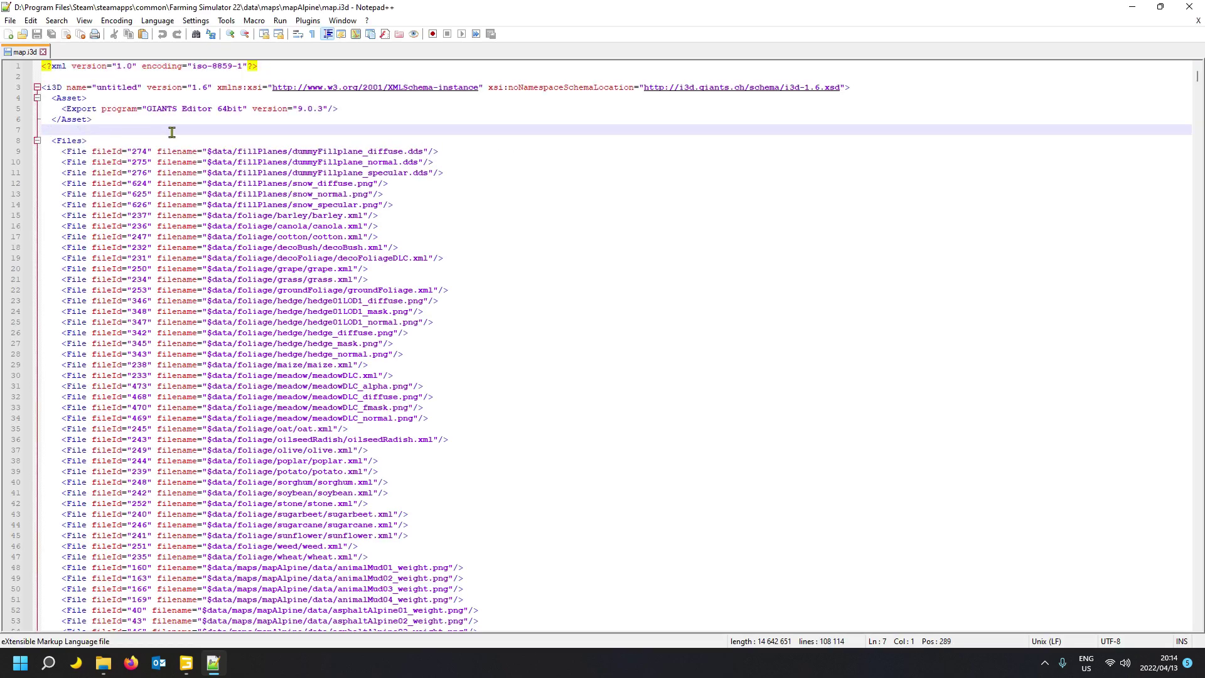
- Search map.i3d for TrafficSystem.onCreate and examine the onCreate and xmlFile attributes of the matching UserAttribute block
{"action": "key", "text": "ctrl+f"}
{"action": "key", "text": "ctrl+v"}
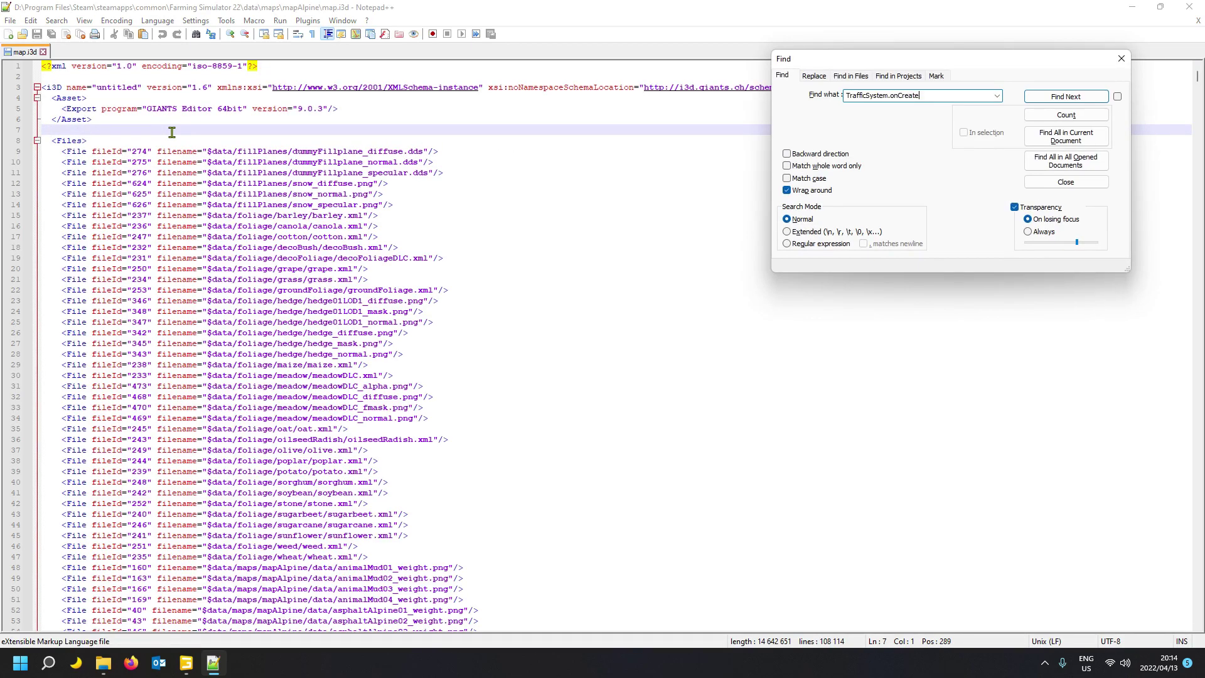
{"action": "left_click", "coordinate": [1065, 96]}
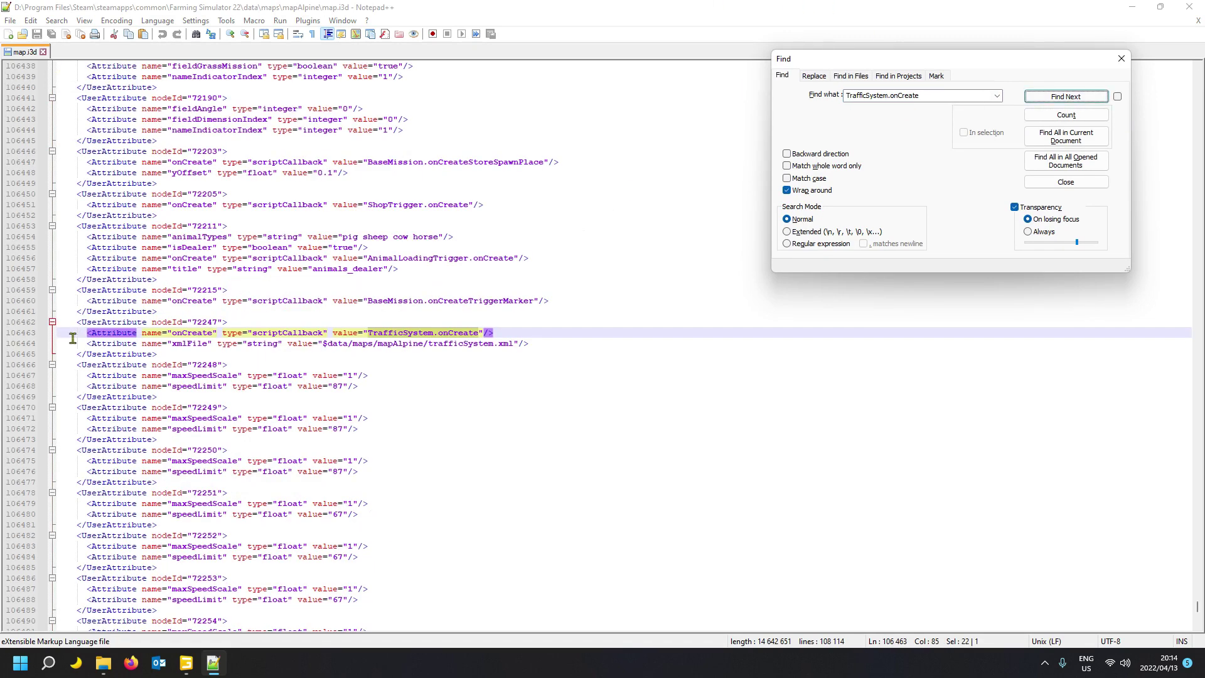
{"action": "left_click", "coordinate": [104, 322]}
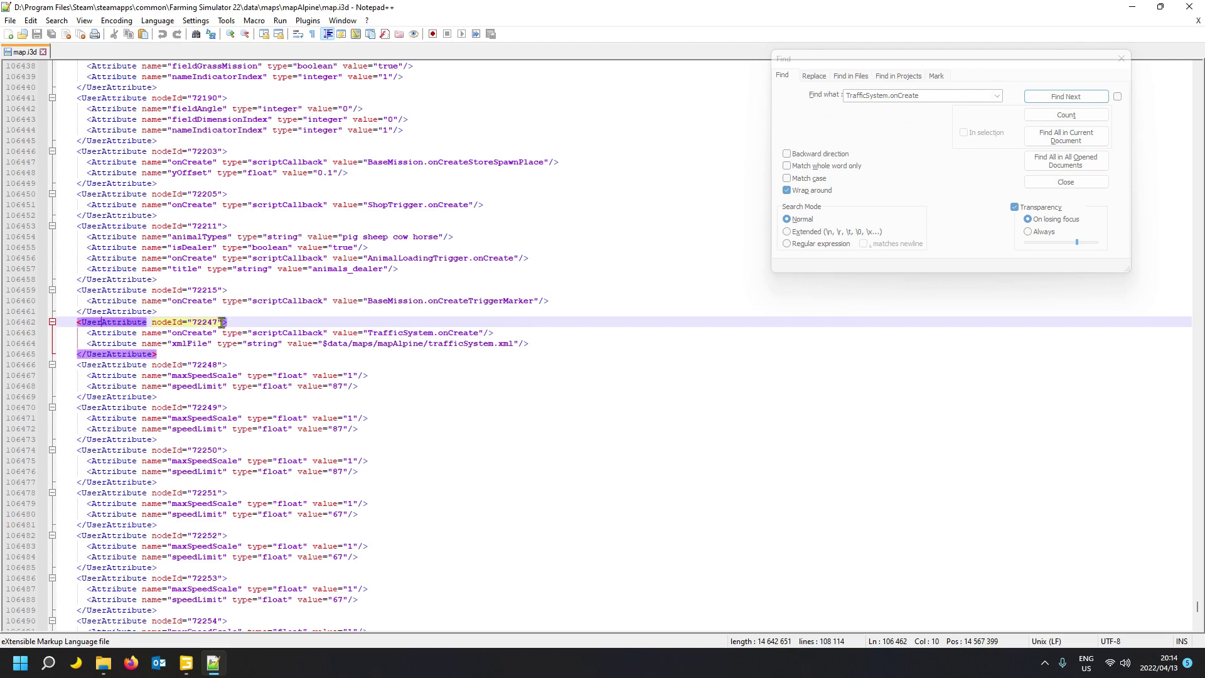
{"action": "left_click", "coordinate": [193, 336]}
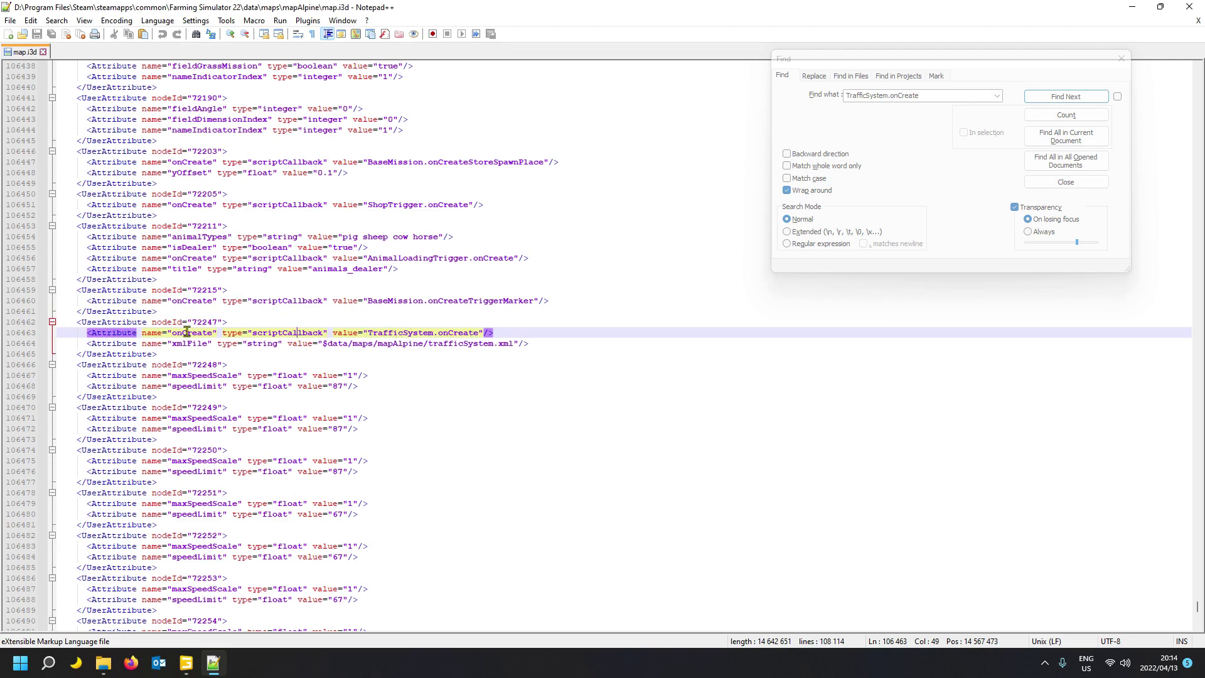
{"action": "left_click", "coordinate": [126, 343]}
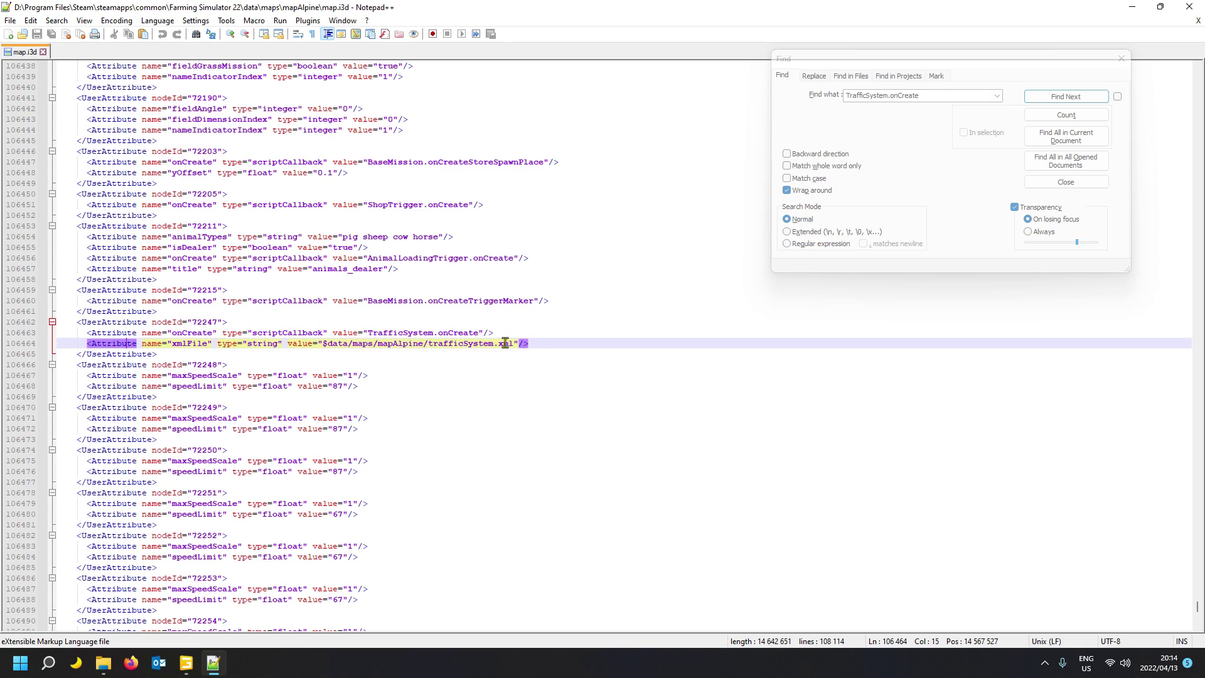
{"action": "left_click", "coordinate": [424, 343]}
{"action": "left_click", "coordinate": [182, 333]}
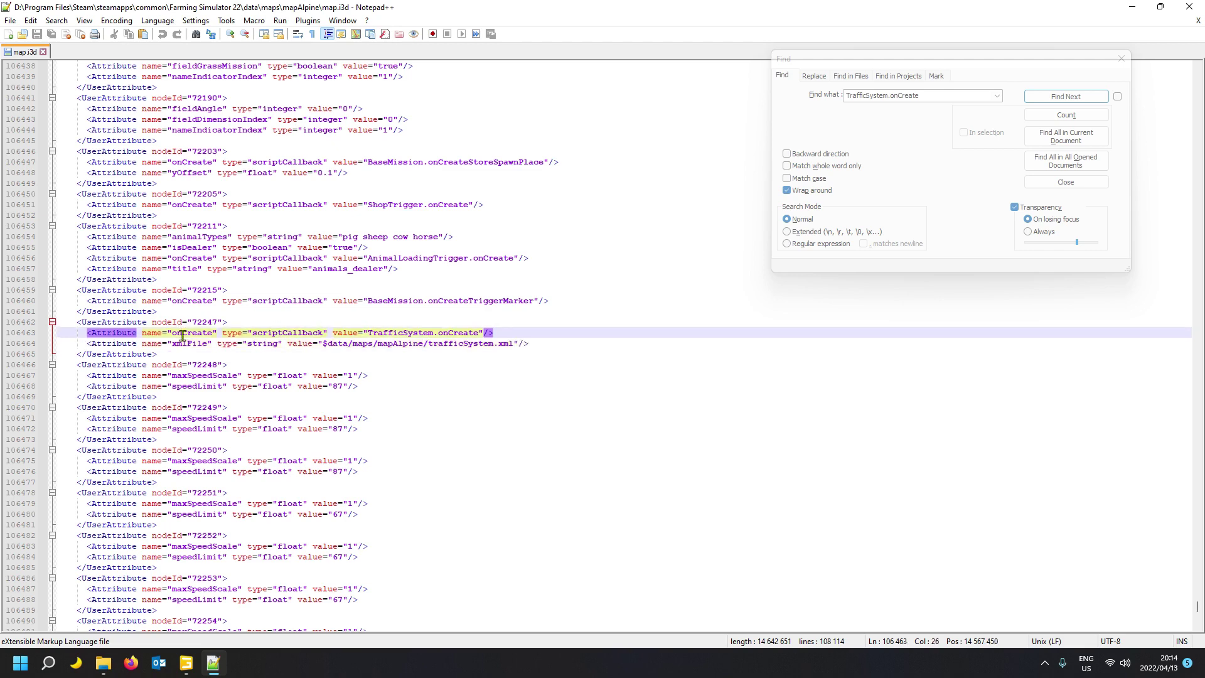
{"action": "double_click", "coordinate": [182, 333]}
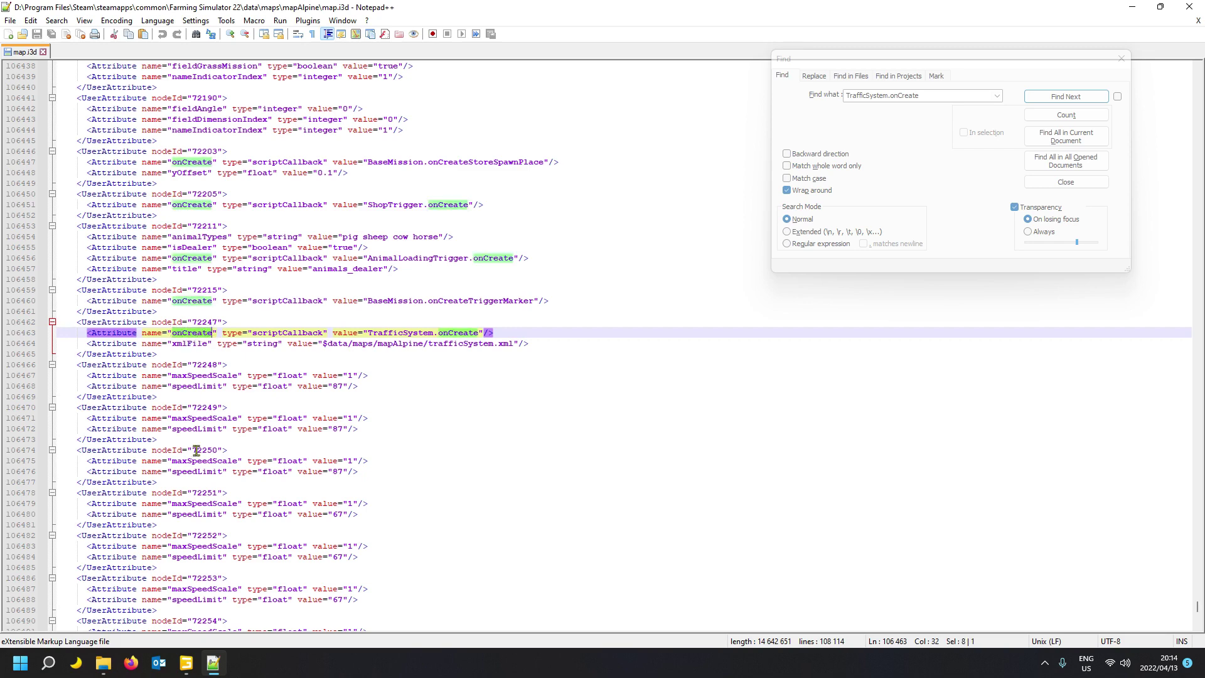
- Switch to GIANTS Editor and add a script callback user attribute named onCreate to the trafficSystem group under splines, copying its value from map.i3d in Notepad++
{"action": "mouse_move", "coordinate": [187, 664]}
{"action": "left_click", "coordinate": [186, 594]}
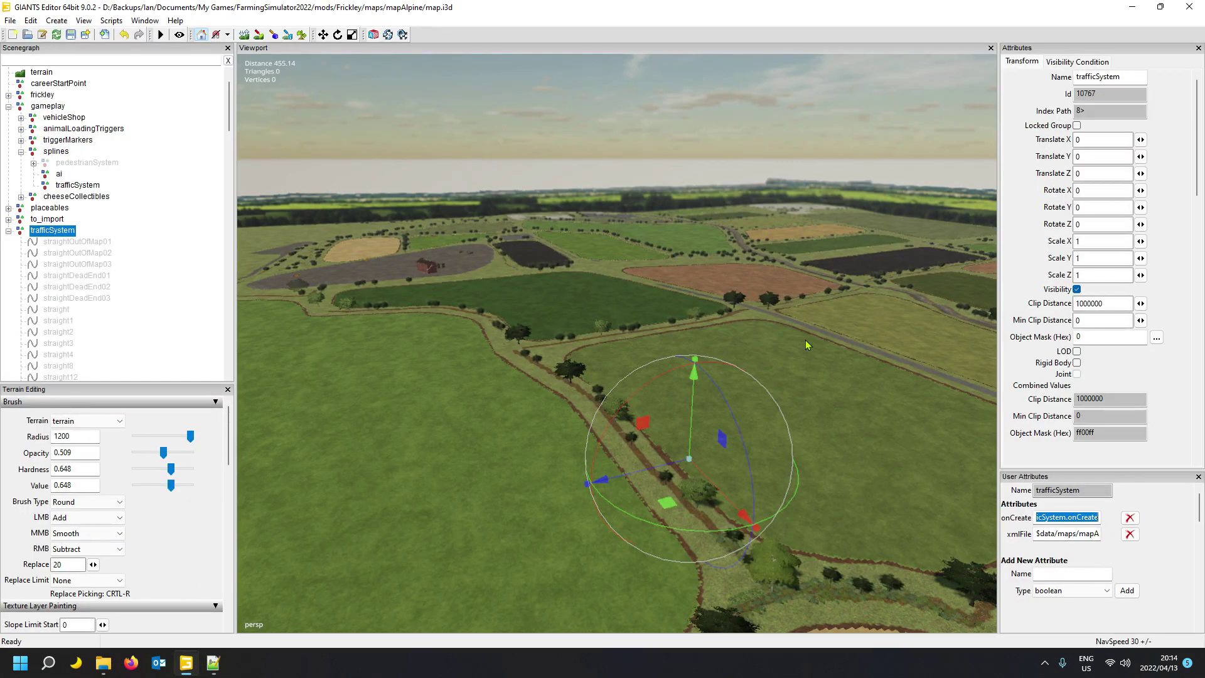
{"action": "left_click", "coordinate": [74, 186]}
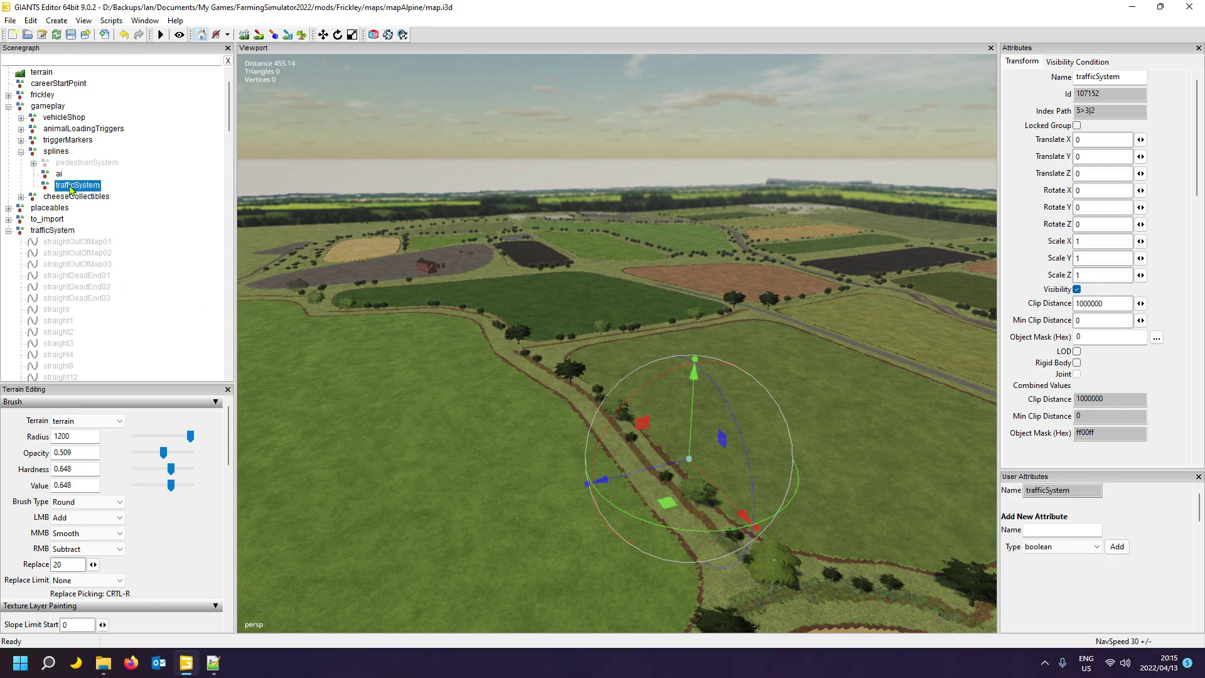
{"action": "left_click", "coordinate": [1067, 529]}
{"action": "type", "text": "onCreate"}
{"action": "left_click", "coordinate": [213, 662]}
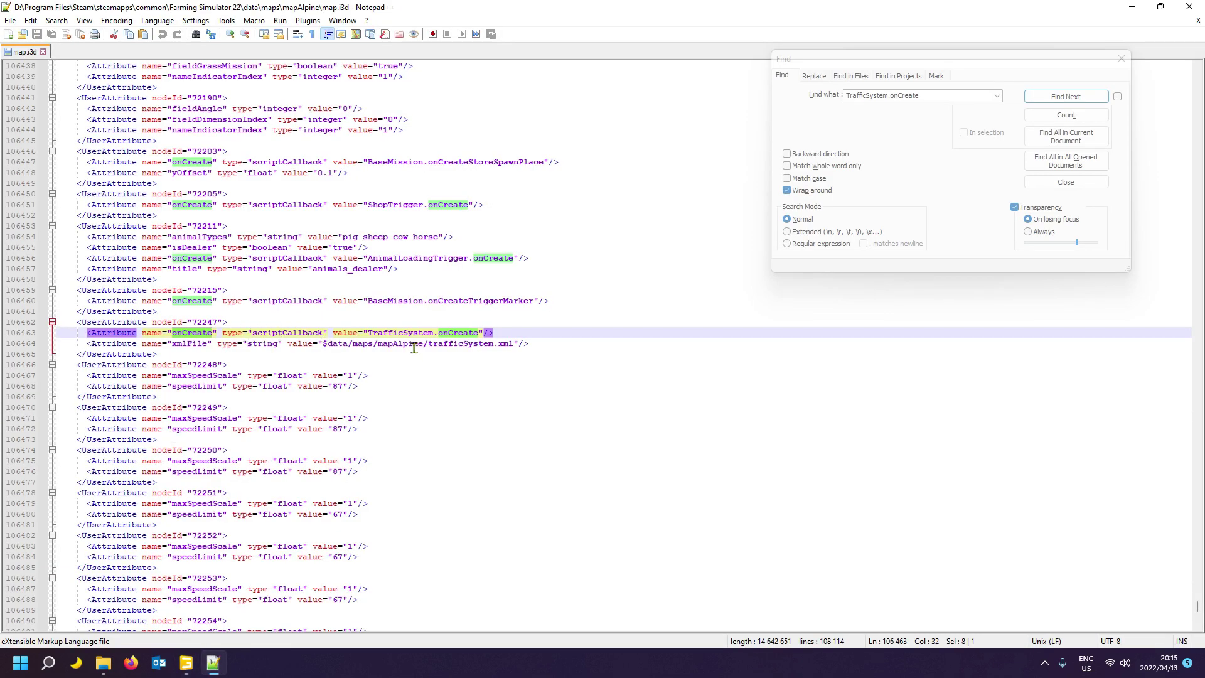
{"action": "left_click_drag", "start_coordinate": [368, 332], "coordinate": [480, 332]}
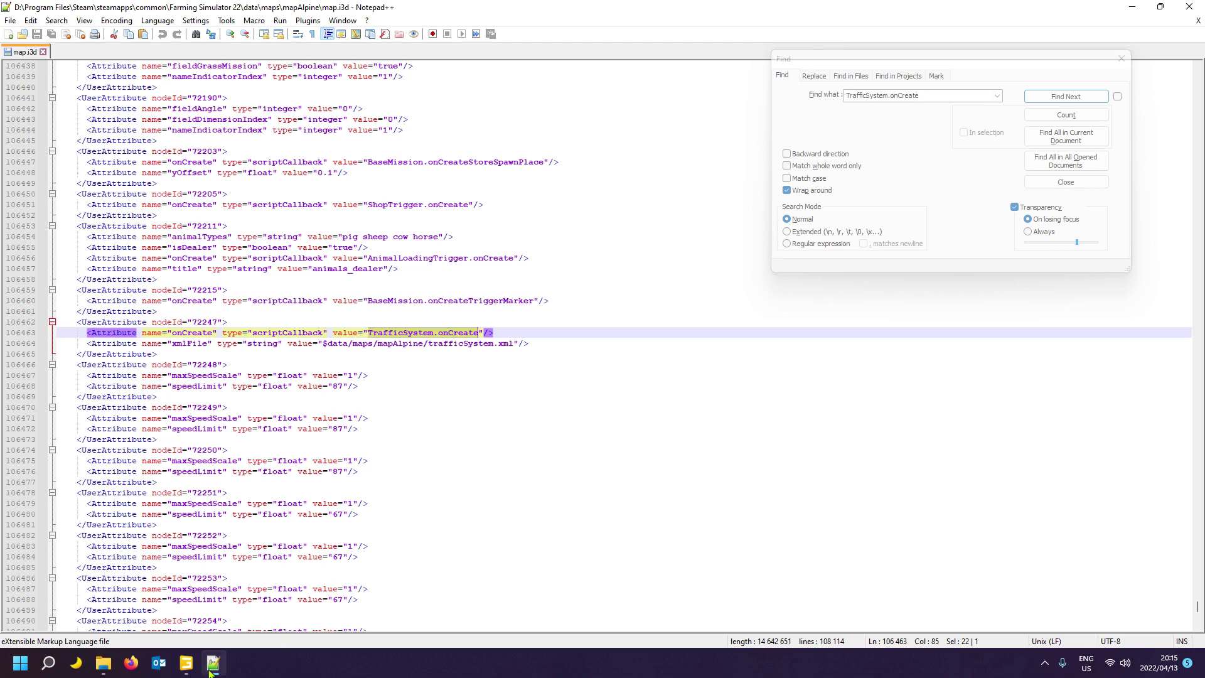
{"action": "left_click", "coordinate": [185, 662]}
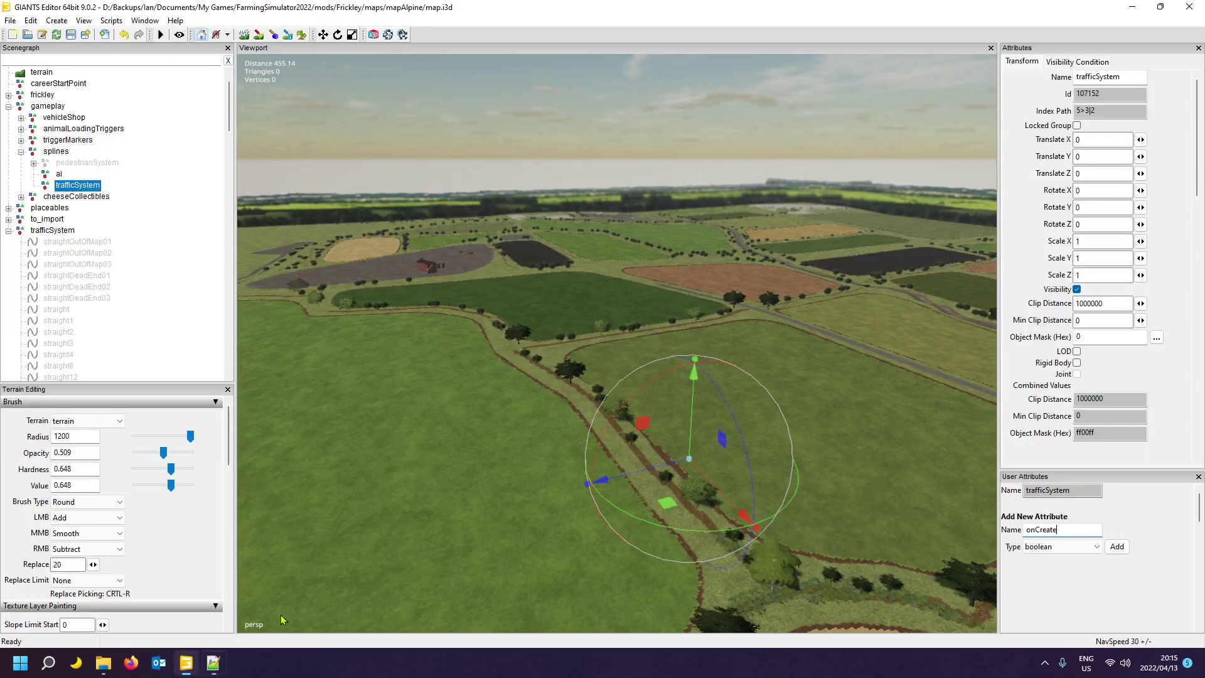
{"action": "left_click", "coordinate": [1043, 547]}
{"action": "left_click", "coordinate": [1051, 599]}
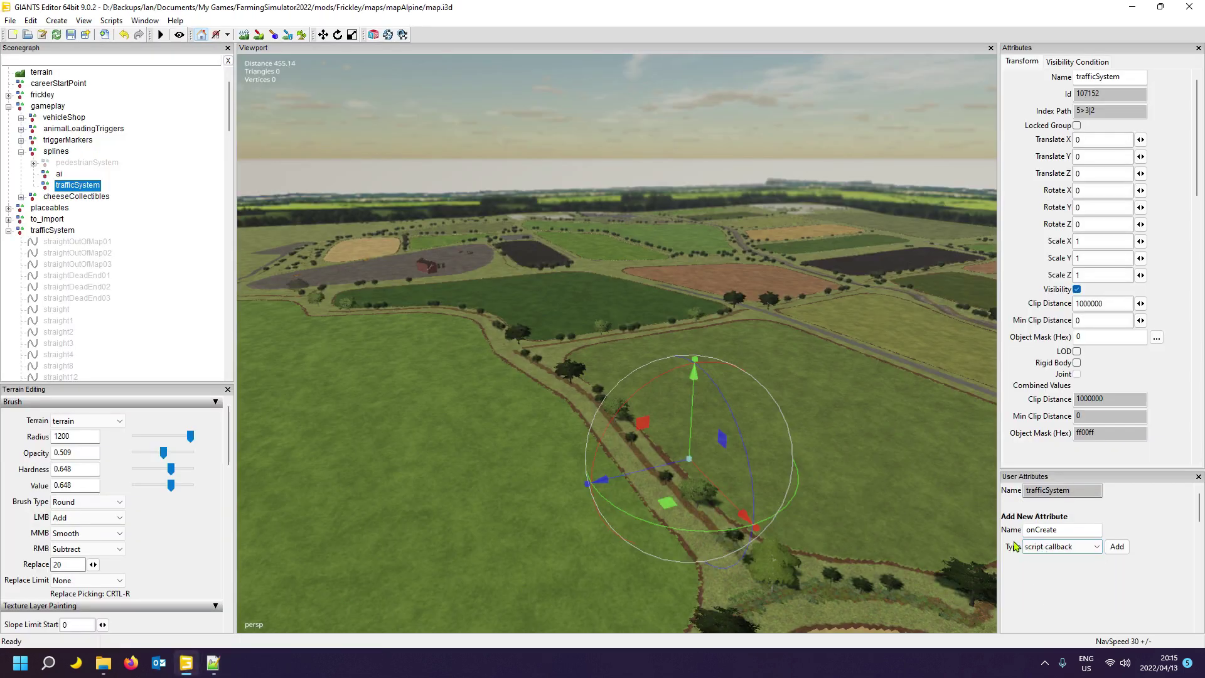
{"action": "left_click", "coordinate": [1116, 546]}
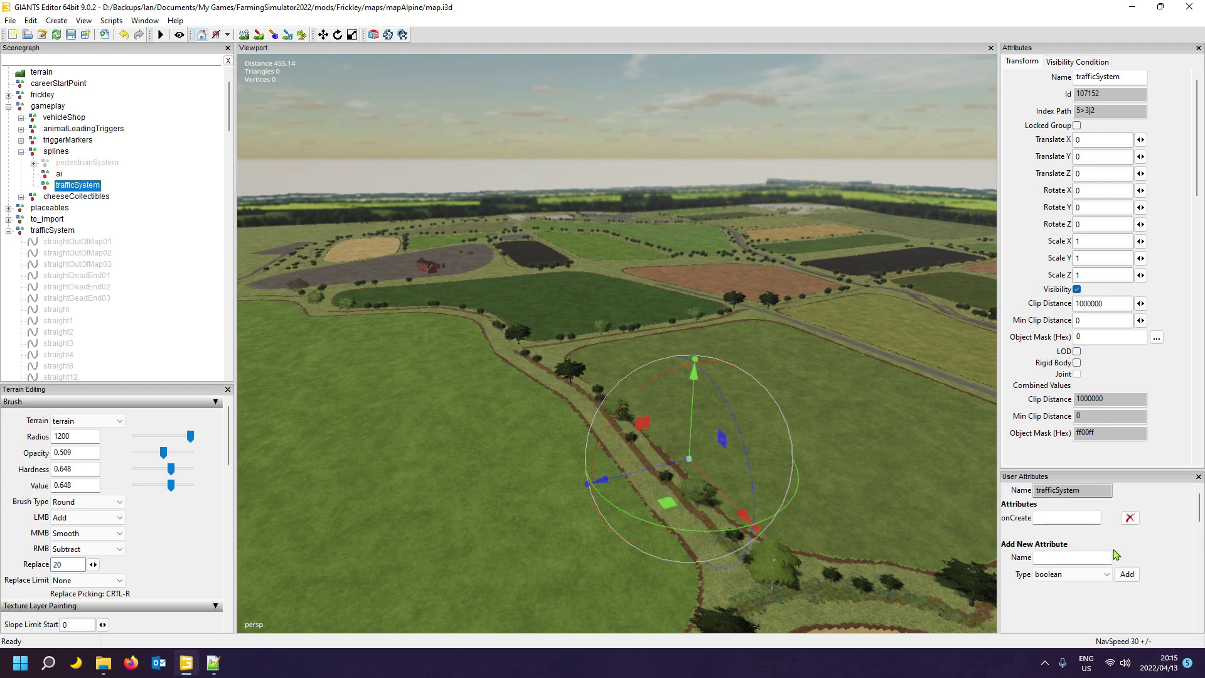
- Set the new onCreate attribute of the trafficSystem group under splines to TrafficSystem.onCreate
{"action": "left_click", "coordinate": [1078, 518]}
{"action": "key", "text": "ctrl+v"}
{"action": "left_click", "coordinate": [80, 183]}
- Copy the attribute name xmlFile from map.i3d in Notepad++ and add it in GIANTS Editor as a string attribute of the trafficSystem group under splines
{"action": "left_click", "coordinate": [213, 663]}
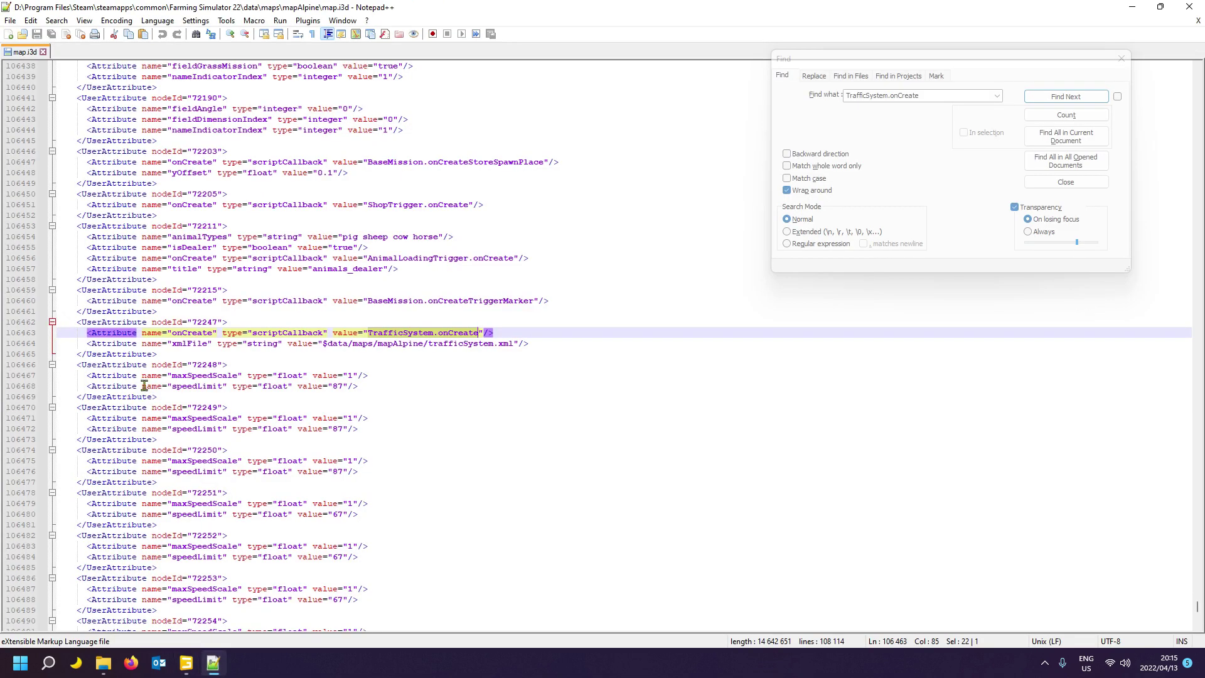
{"action": "left_click", "coordinate": [117, 343]}
{"action": "left_click_drag", "start_coordinate": [173, 344], "coordinate": [208, 344]}
{"action": "key", "text": "ctrl+c"}
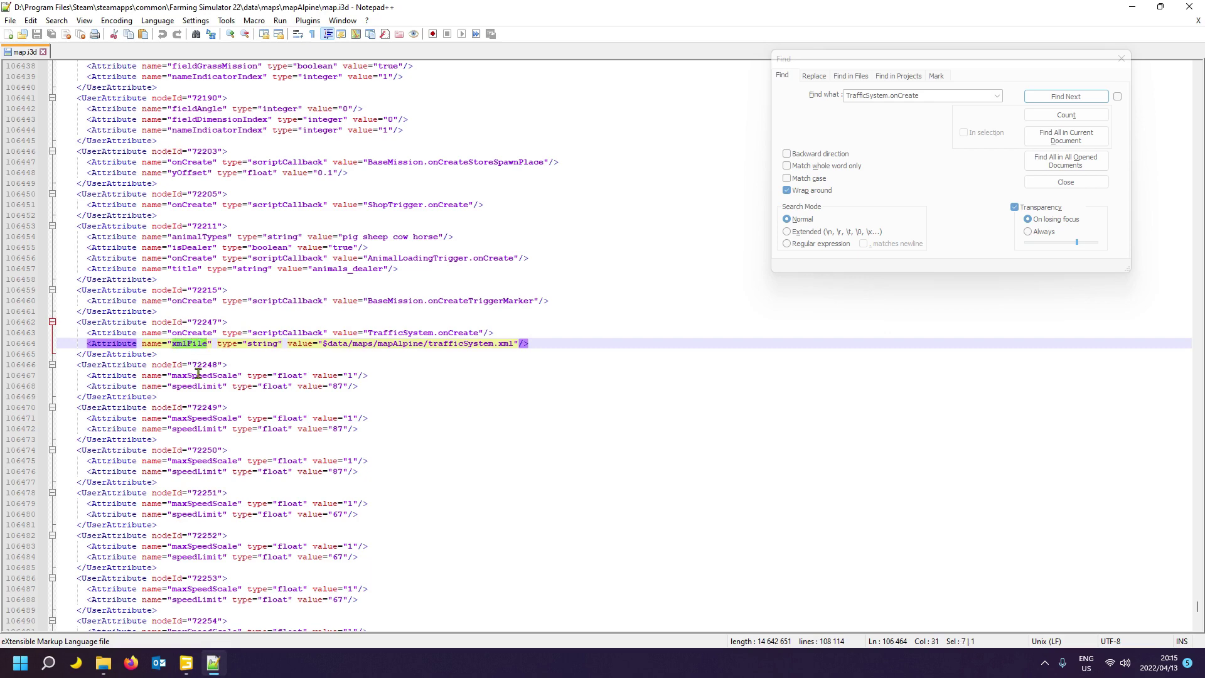
{"action": "left_click", "coordinate": [265, 344]}
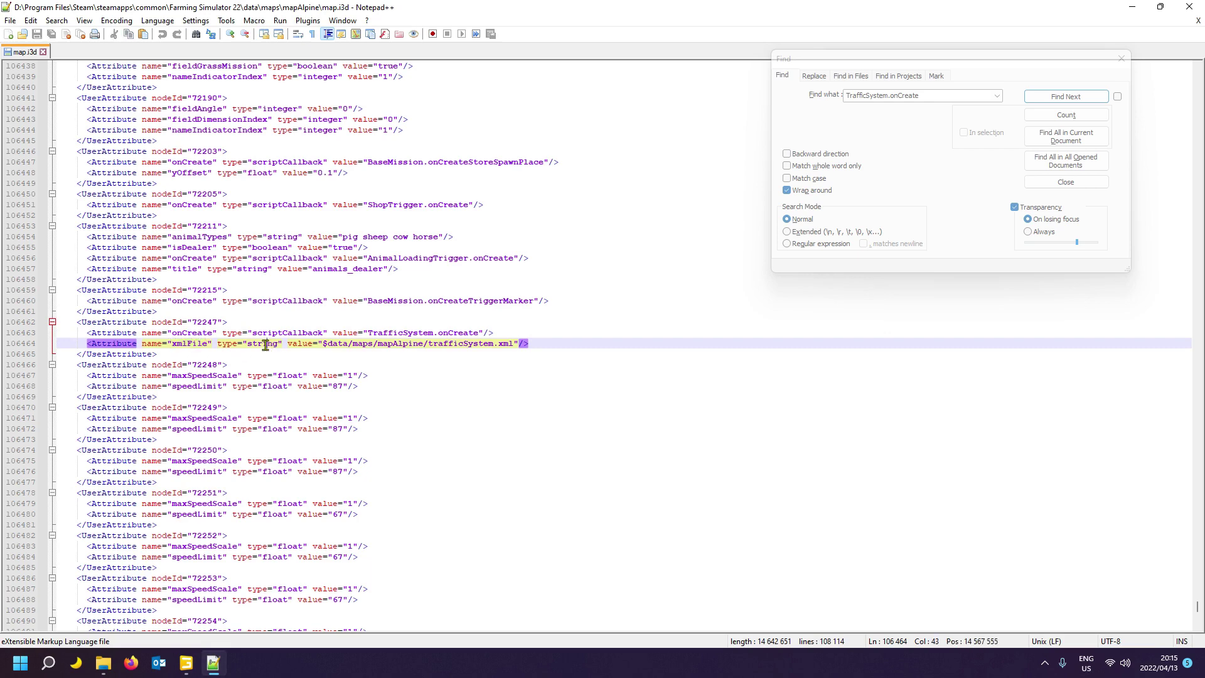
{"action": "left_click", "coordinate": [185, 662]}
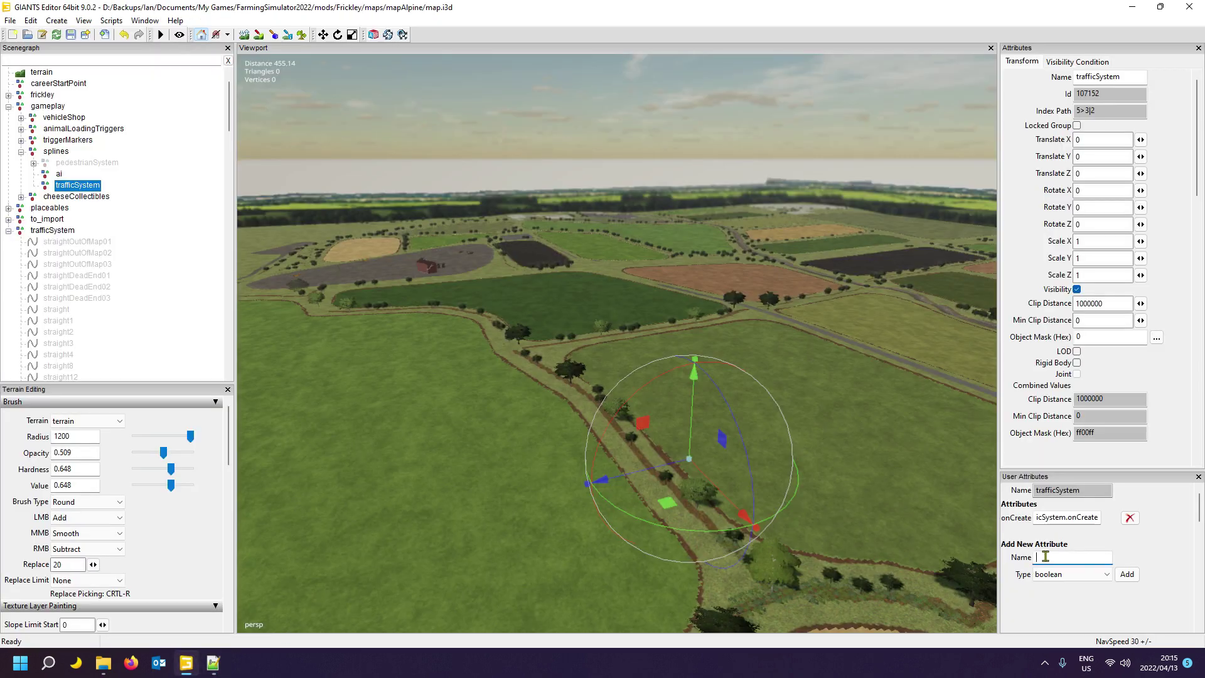
{"action": "key", "text": "ctrl+v"}
{"action": "left_click", "coordinate": [1084, 576]}
{"action": "left_click", "coordinate": [1075, 613]}
{"action": "left_click", "coordinate": [1127, 574]}
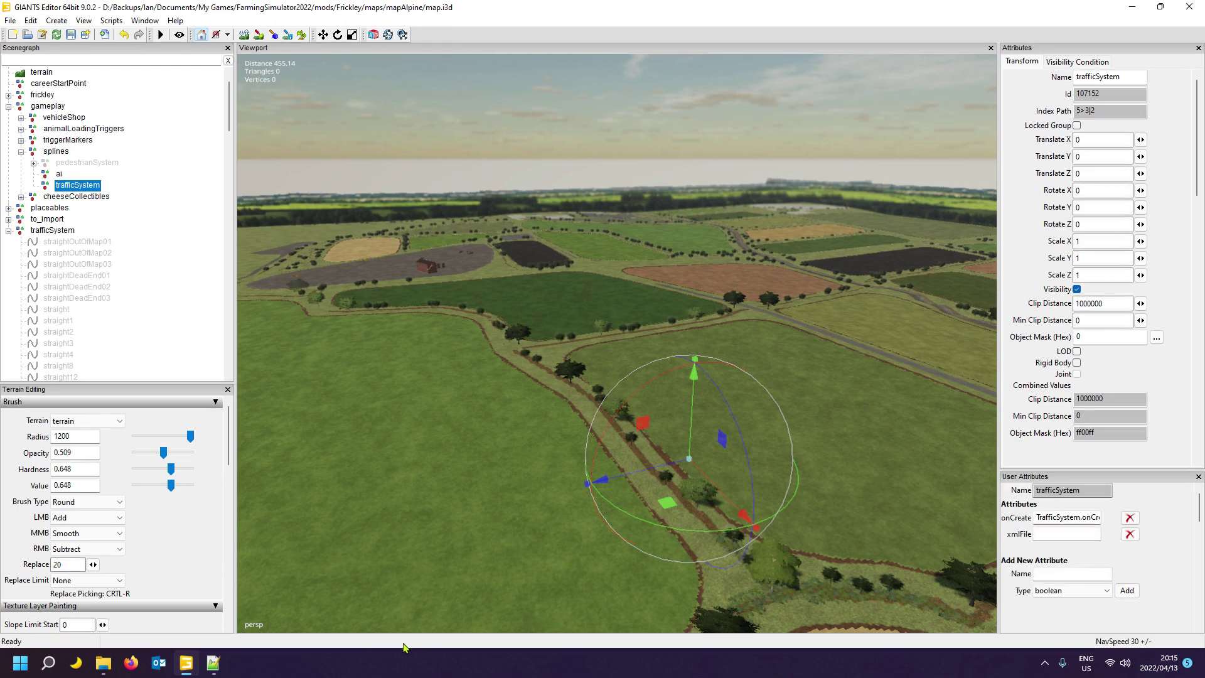
- Copy the xmlFile value from map.i3d in Notepad++ and set the new attribute in GIANTS Editor to $data/maps/mapAlpine/trafficSystem.xml
{"action": "left_click", "coordinate": [1091, 534]}
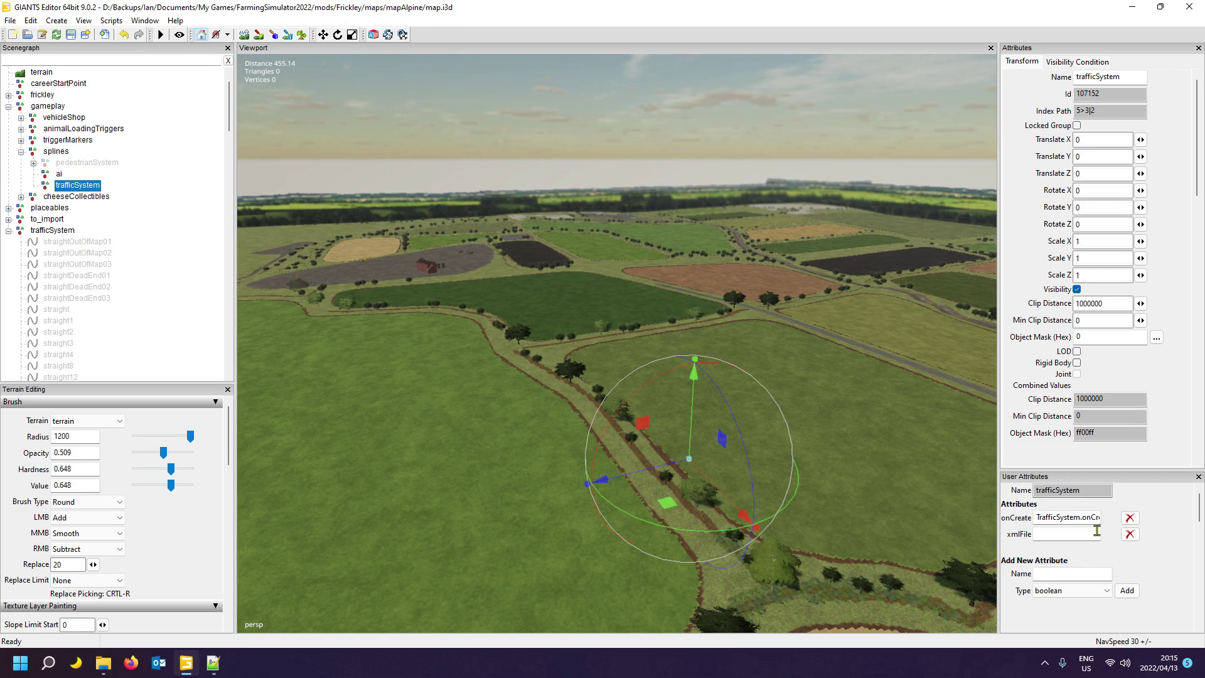
{"action": "left_click", "coordinate": [213, 667]}
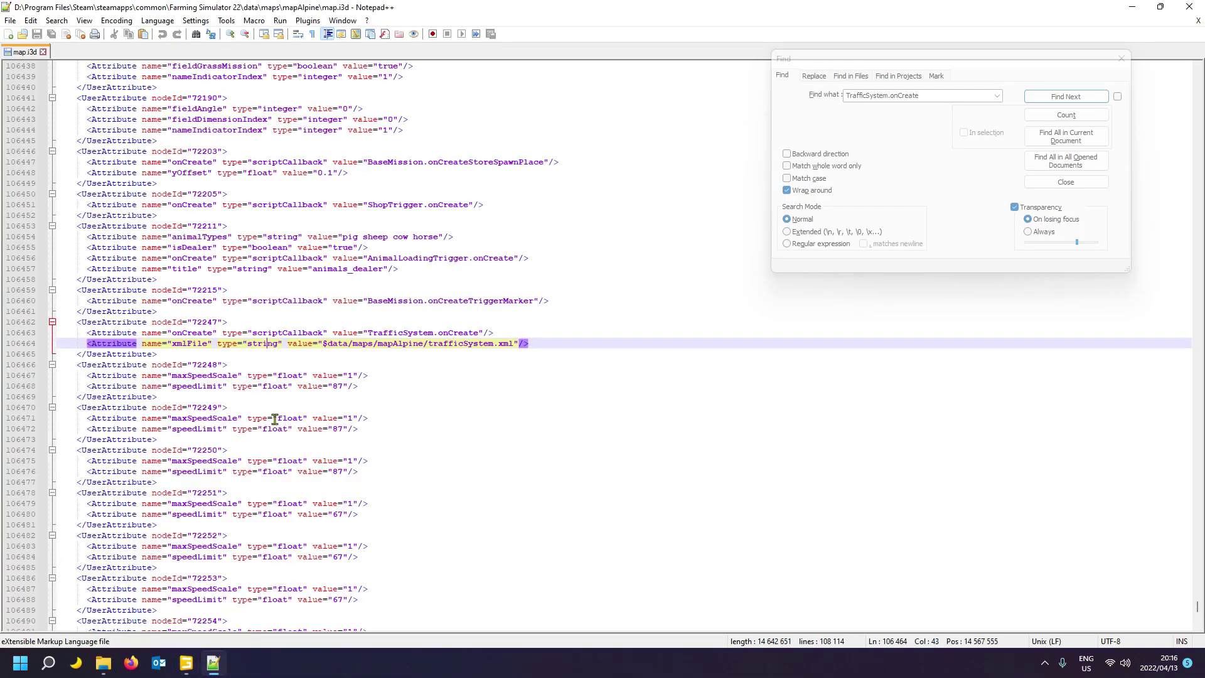
{"action": "left_click_drag", "start_coordinate": [322, 344], "coordinate": [514, 345]}
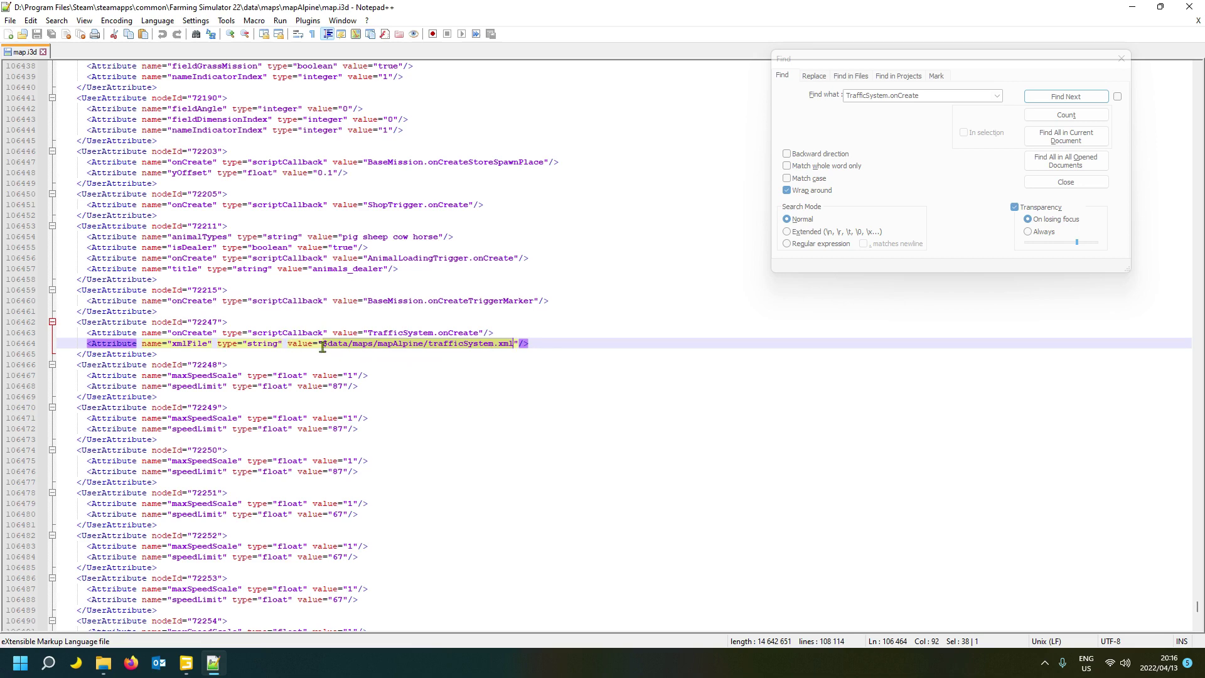
{"action": "left_click", "coordinate": [185, 663]}
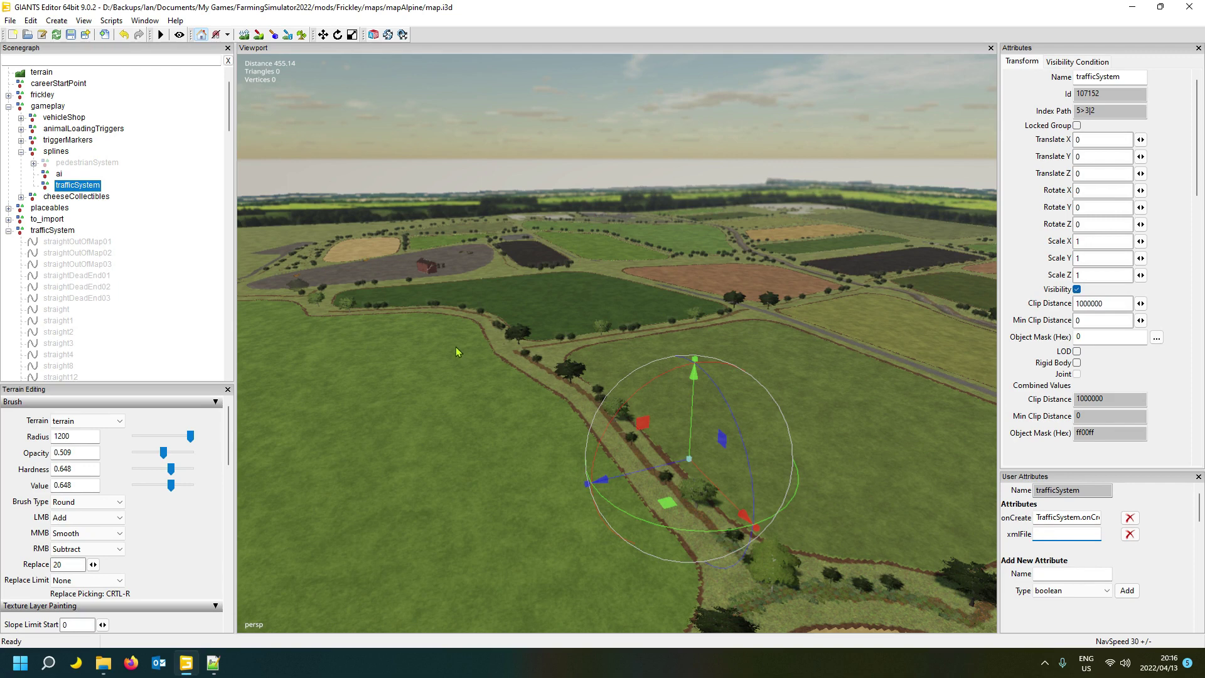
{"action": "left_click", "coordinate": [84, 190]}
{"action": "left_click_drag", "start_coordinate": [638, 259], "coordinate": [703, 271], "text": "alt"}
{"action": "left_click", "coordinate": [1075, 533]}
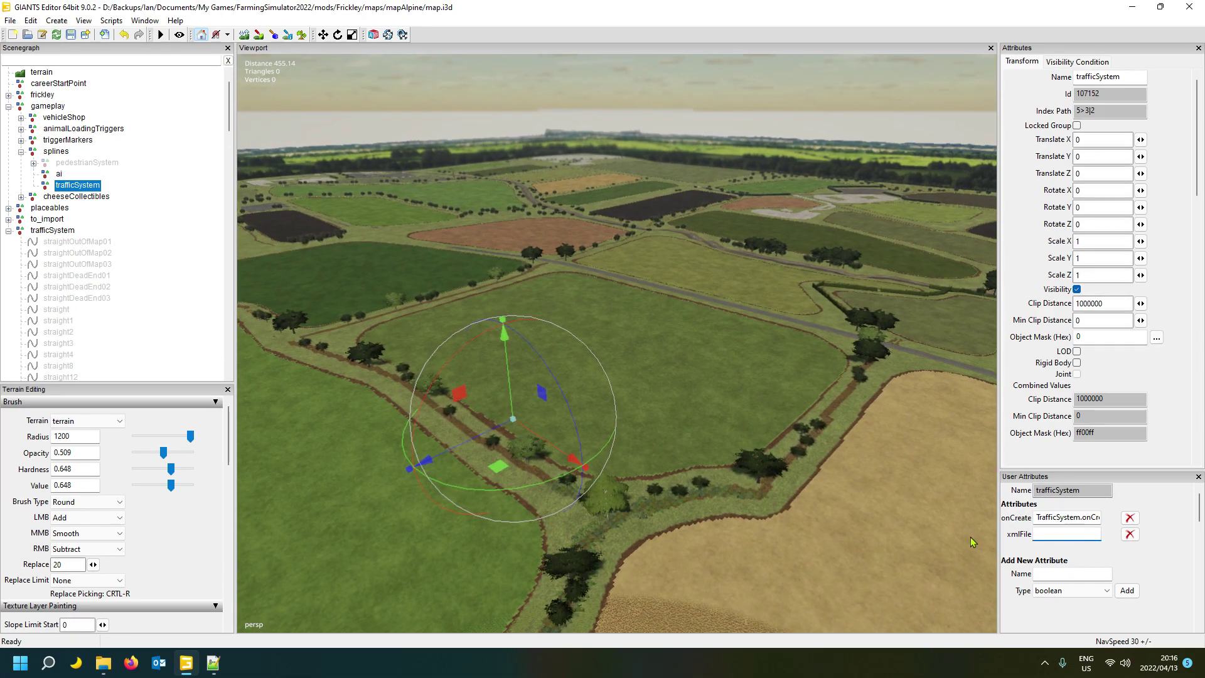
{"action": "key", "text": "ctrl+v"}
{"action": "left_click", "coordinate": [161, 186]}
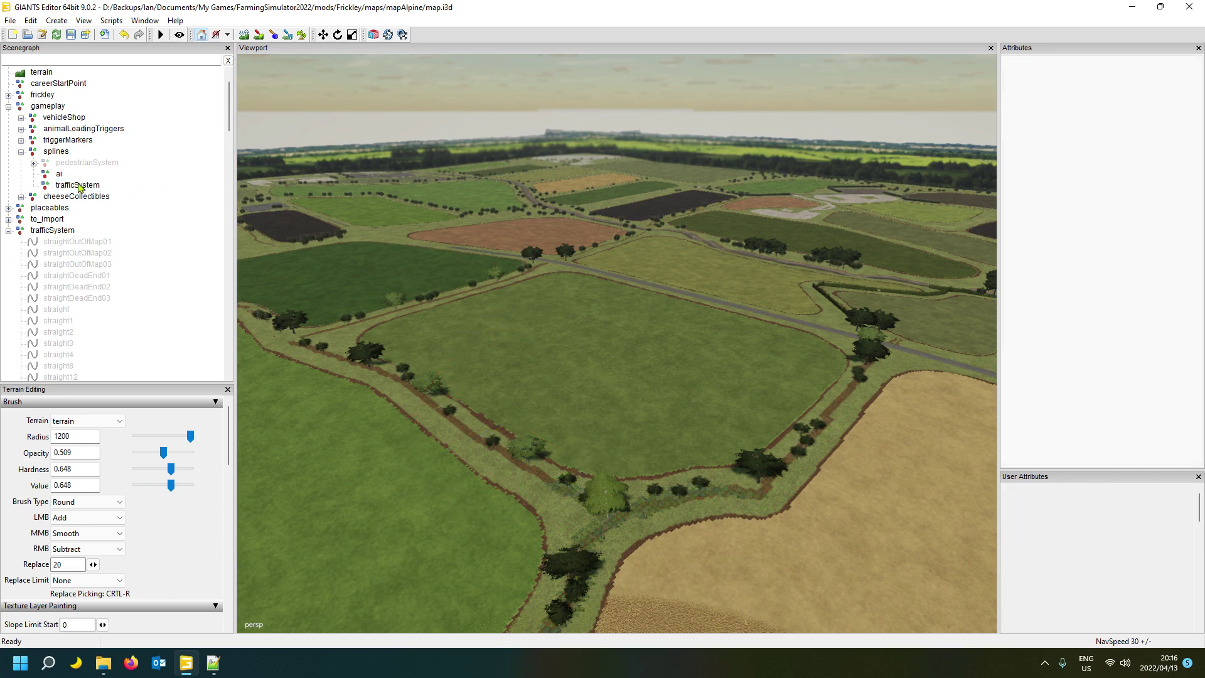
{"action": "left_click", "coordinate": [77, 186]}
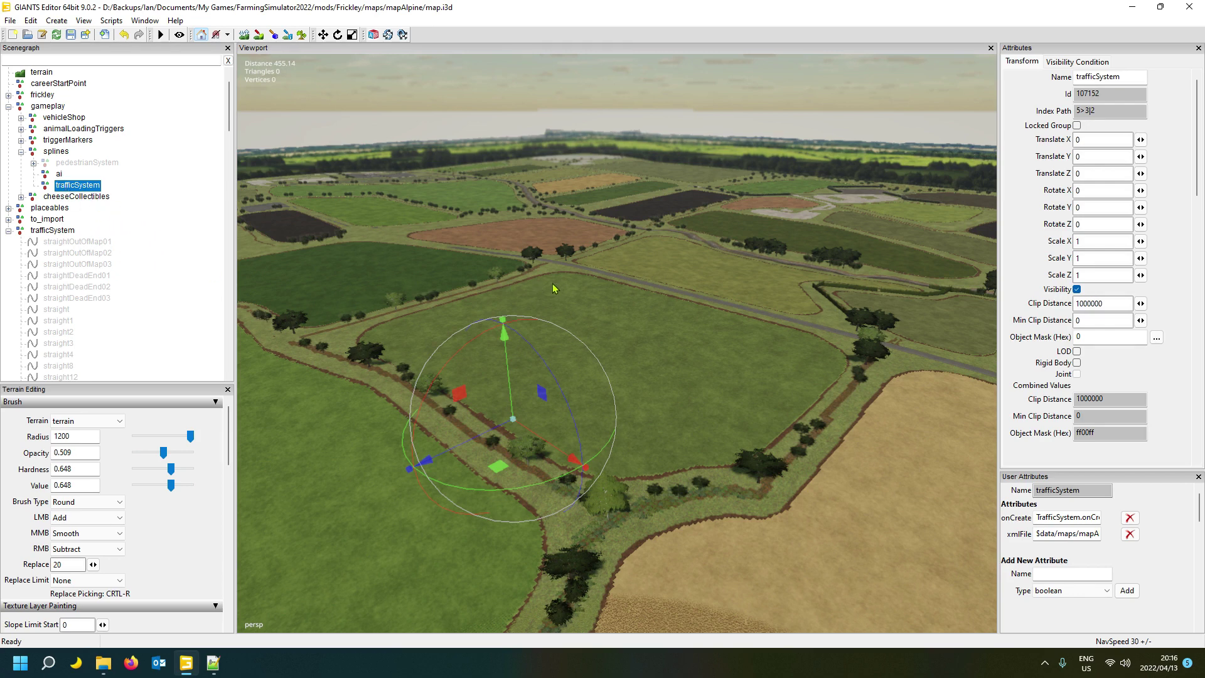
- Copy the name of the straightOutOfMap01 spline in the root trafficSystem group
{"action": "right_click_drag", "start_coordinate": [553, 288], "coordinate": [507, 265]}
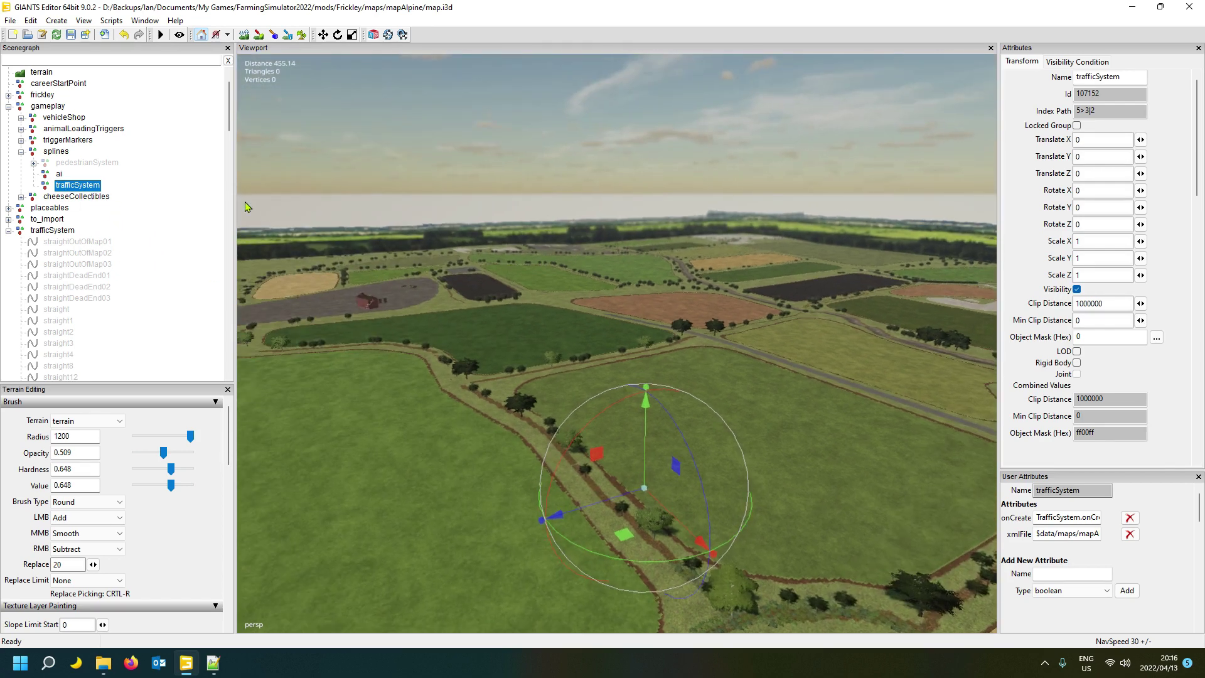
{"action": "left_click", "coordinate": [62, 244]}
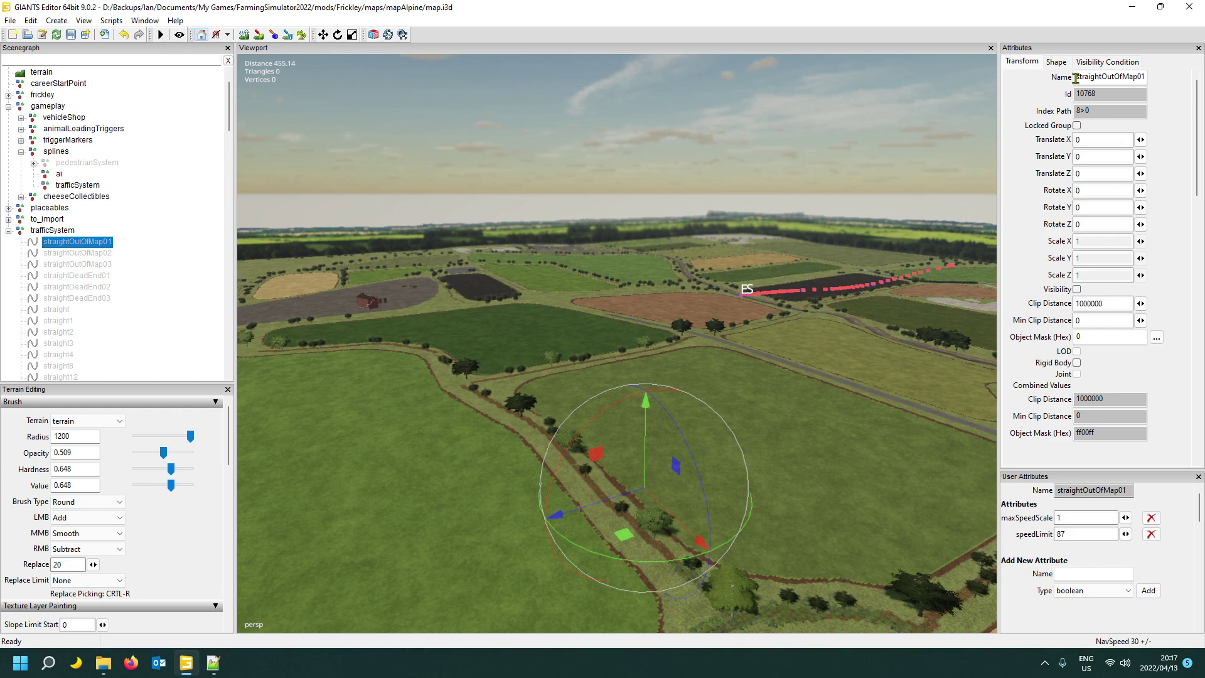
{"action": "left_click_drag", "start_coordinate": [1076, 78], "coordinate": [1161, 76]}
{"action": "key", "text": "ctrl+c"}
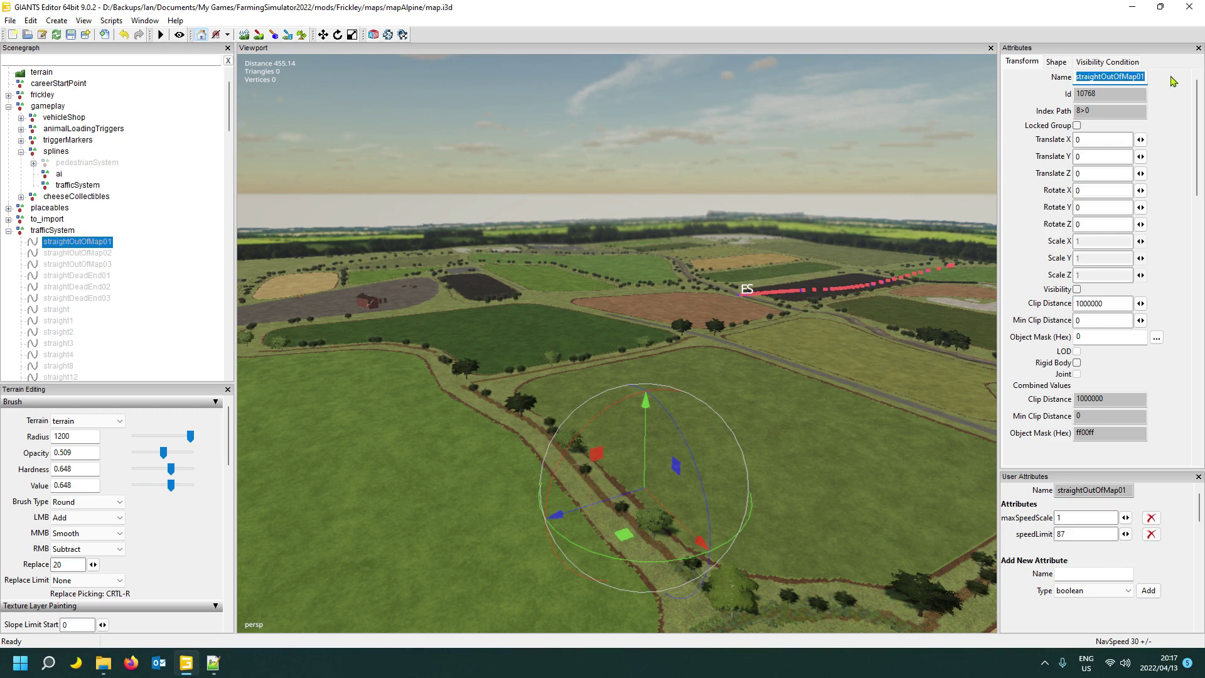
- Switch to Notepad++, search map.i3d for straightOutOfMap01, and examine its Shape line and the parent trafficSystem group
{"action": "left_click", "coordinate": [213, 663]}
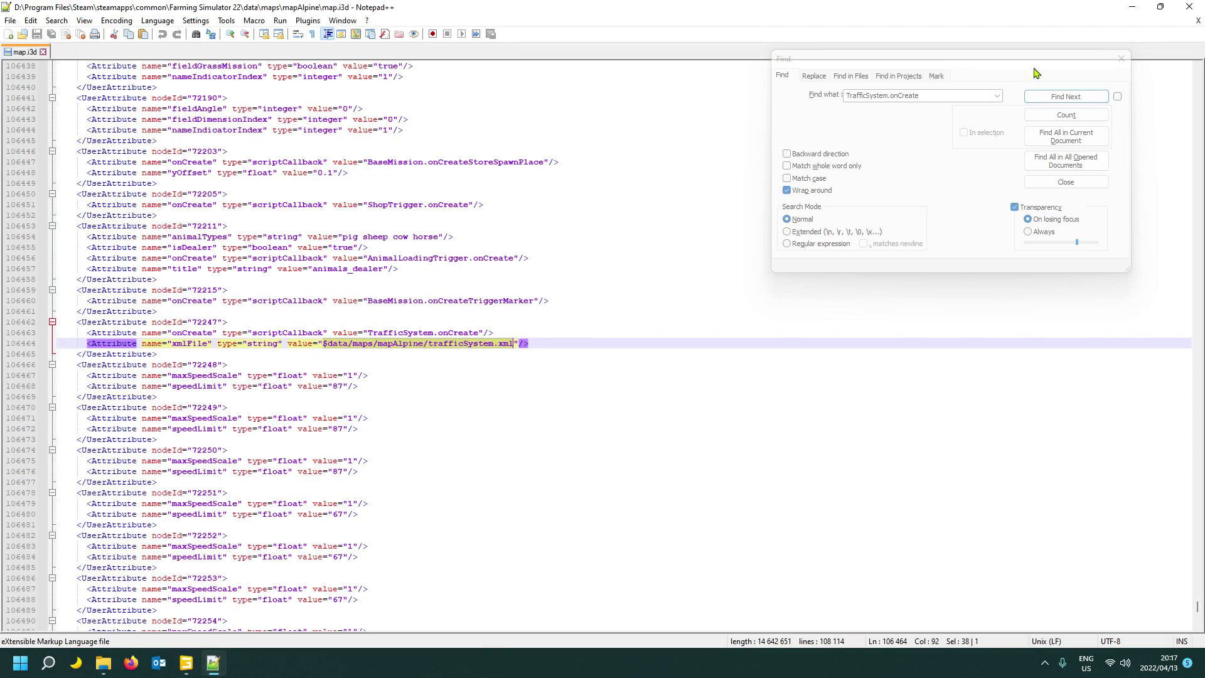
{"action": "left_click", "coordinate": [953, 97]}
{"action": "double_click", "coordinate": [946, 96]}
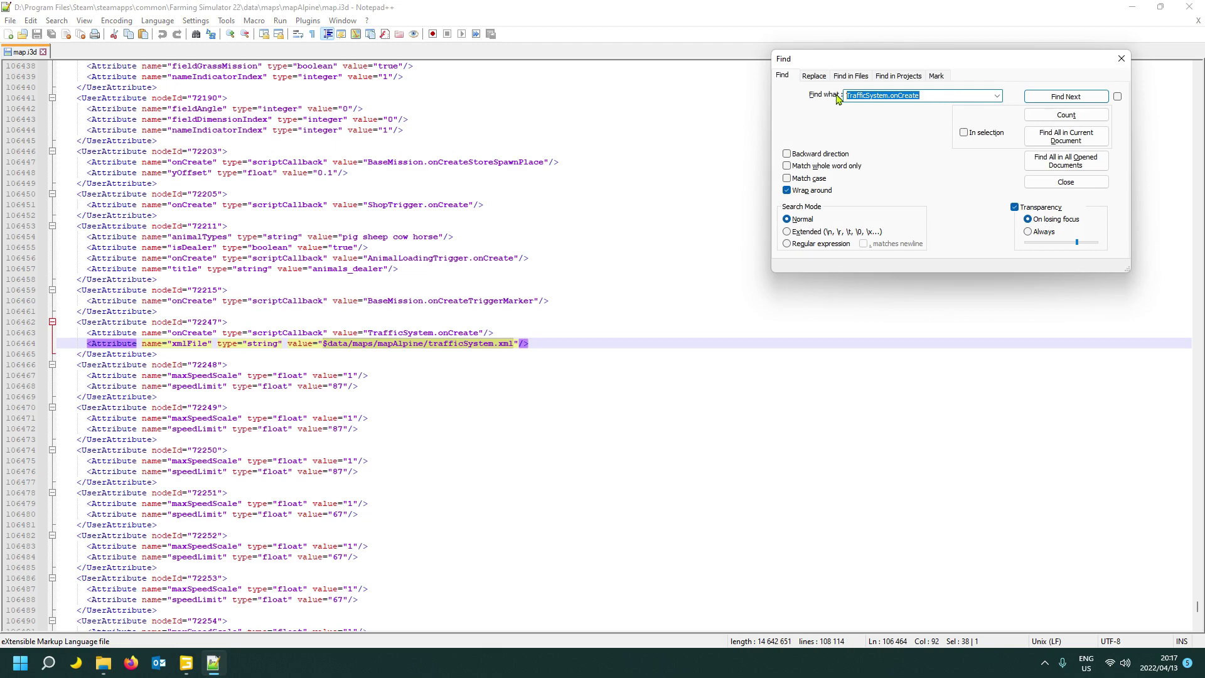
{"action": "key", "text": "ctrl+v"}
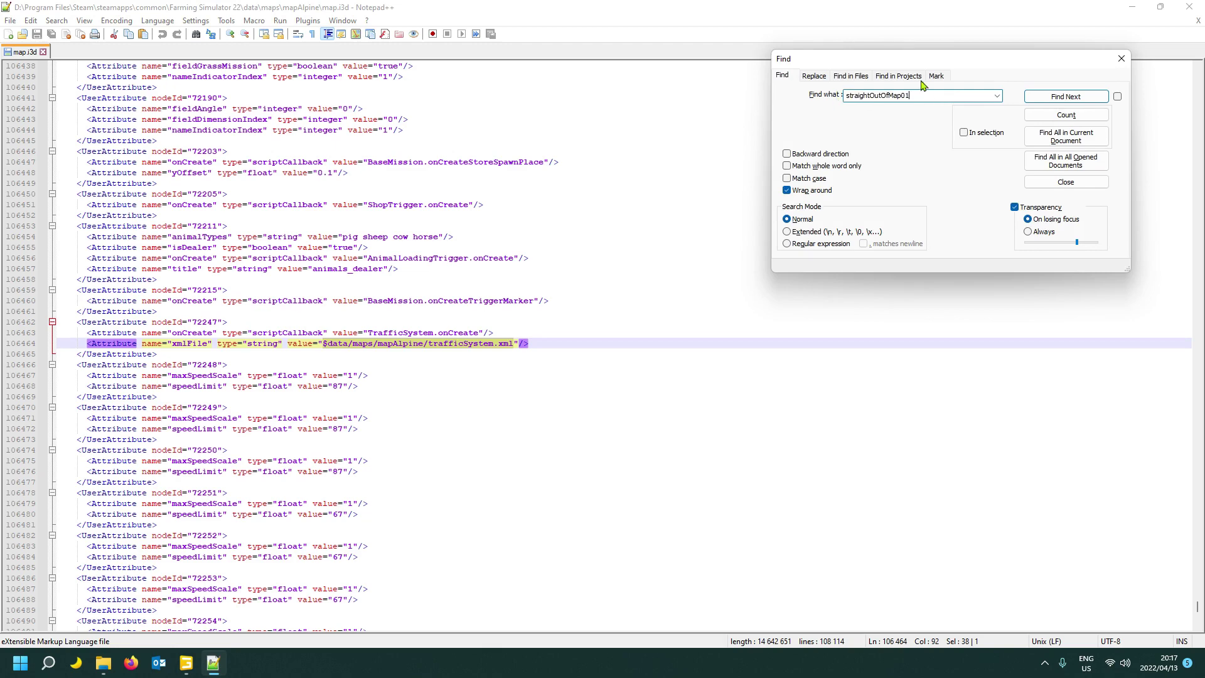
{"action": "left_click", "coordinate": [1065, 97]}
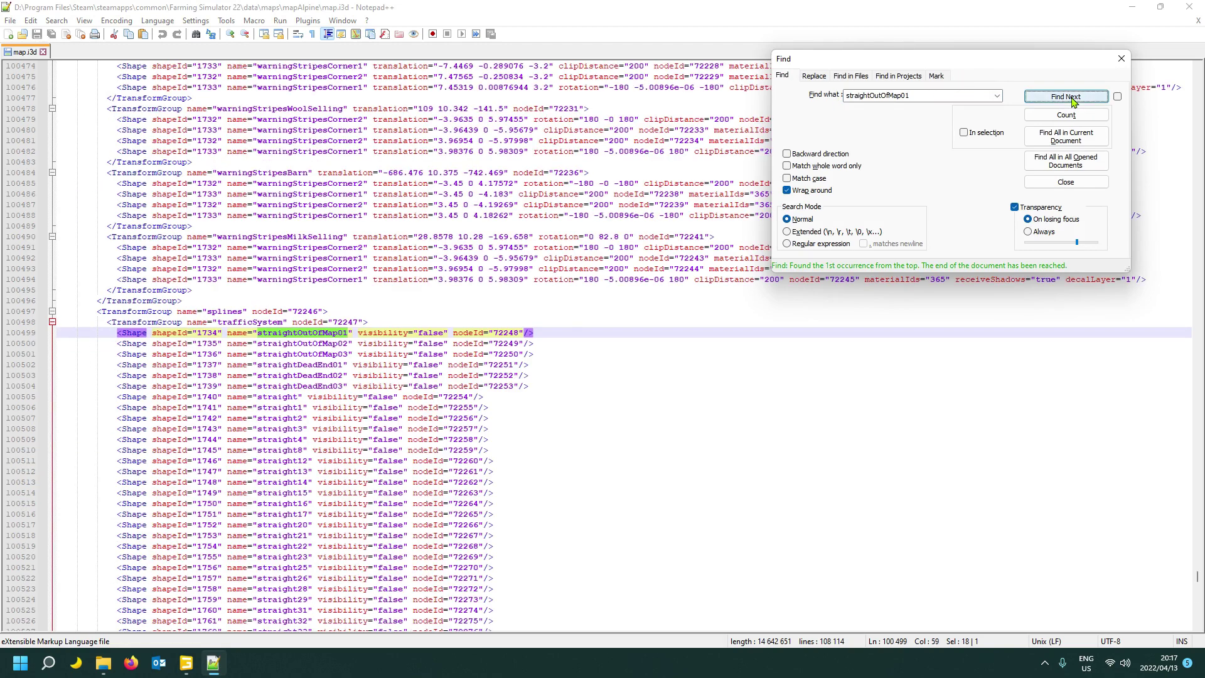
{"action": "left_click", "coordinate": [129, 321]}
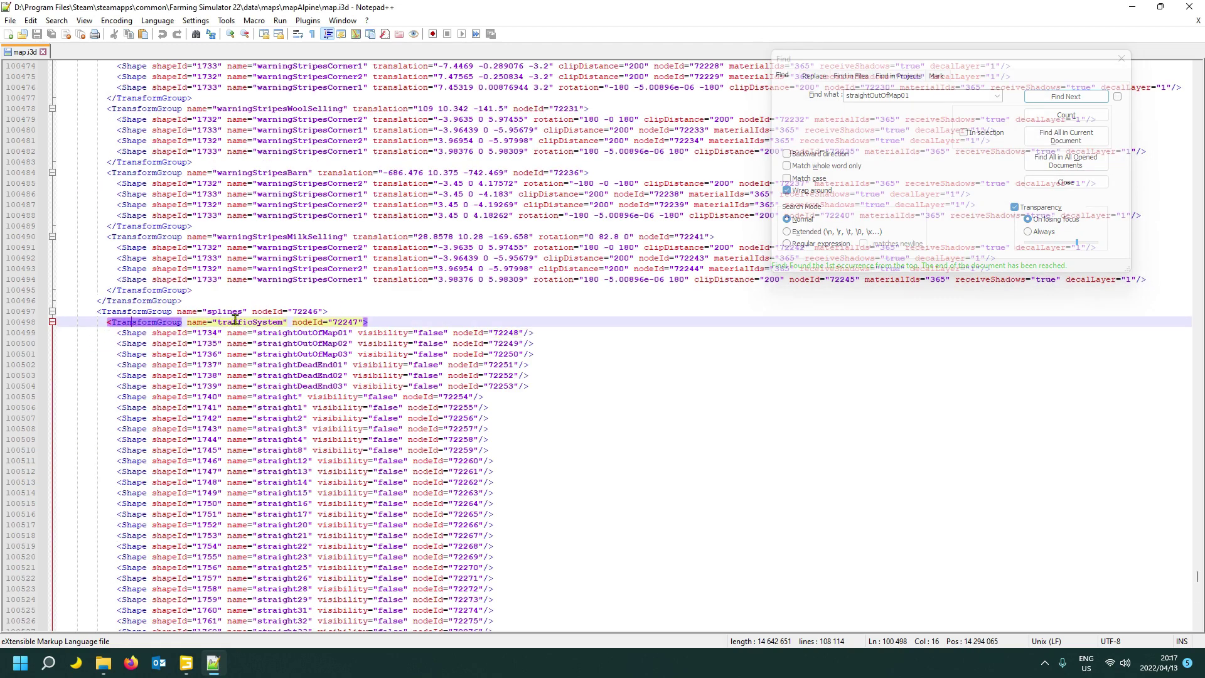
{"action": "left_click", "coordinate": [303, 332]}
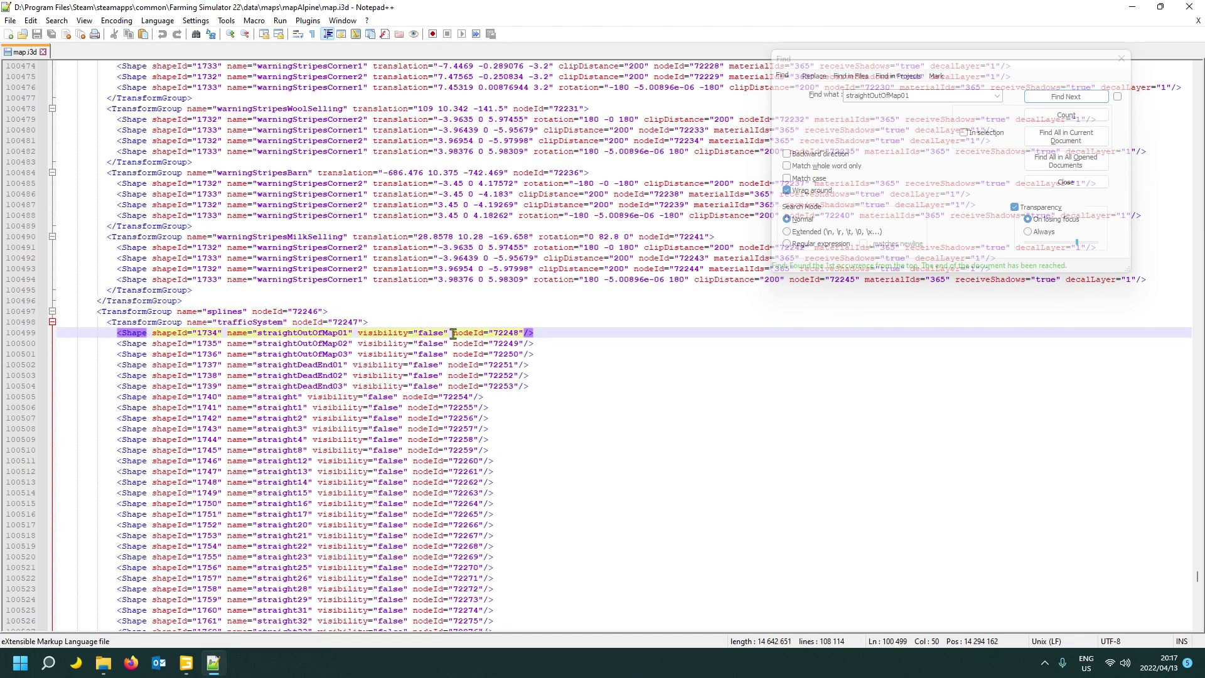
- Search map.i3d for the nodeId of straightOutOfMap01 and copy the attribute name maxSpeedScale from its UserAttribute block
{"action": "left_click_drag", "start_coordinate": [454, 334], "coordinate": [518, 333]}
{"action": "key", "text": "ctrl+c"}
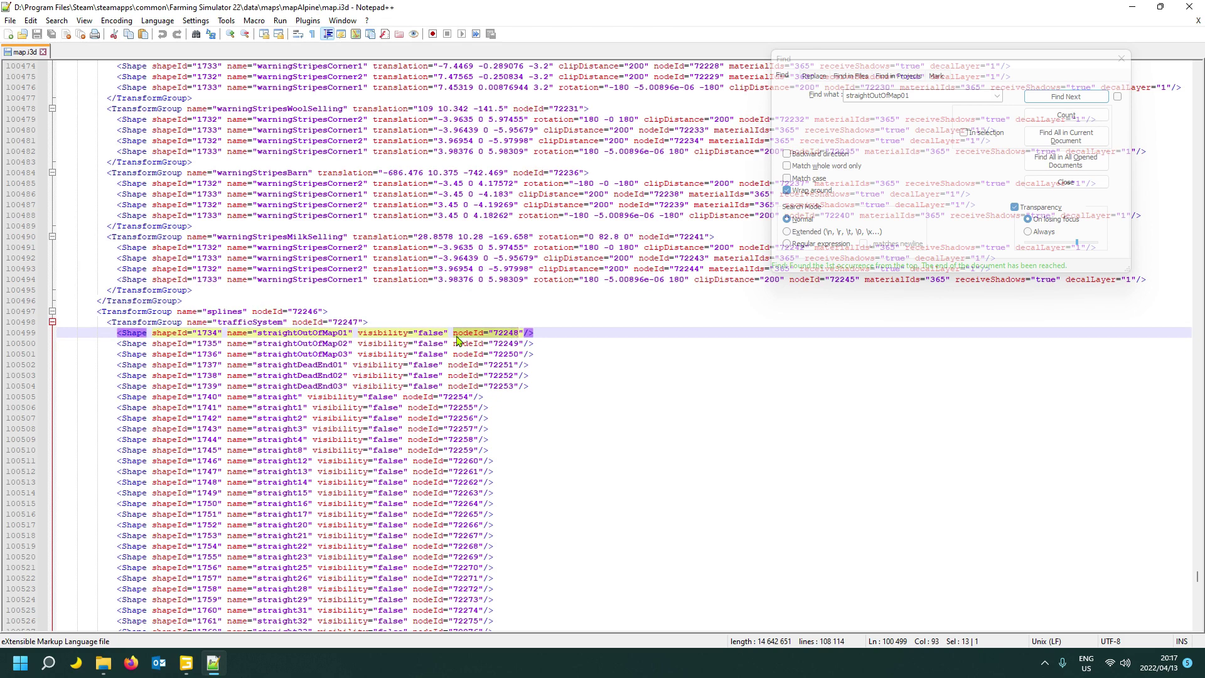
{"action": "left_click", "coordinate": [945, 99]}
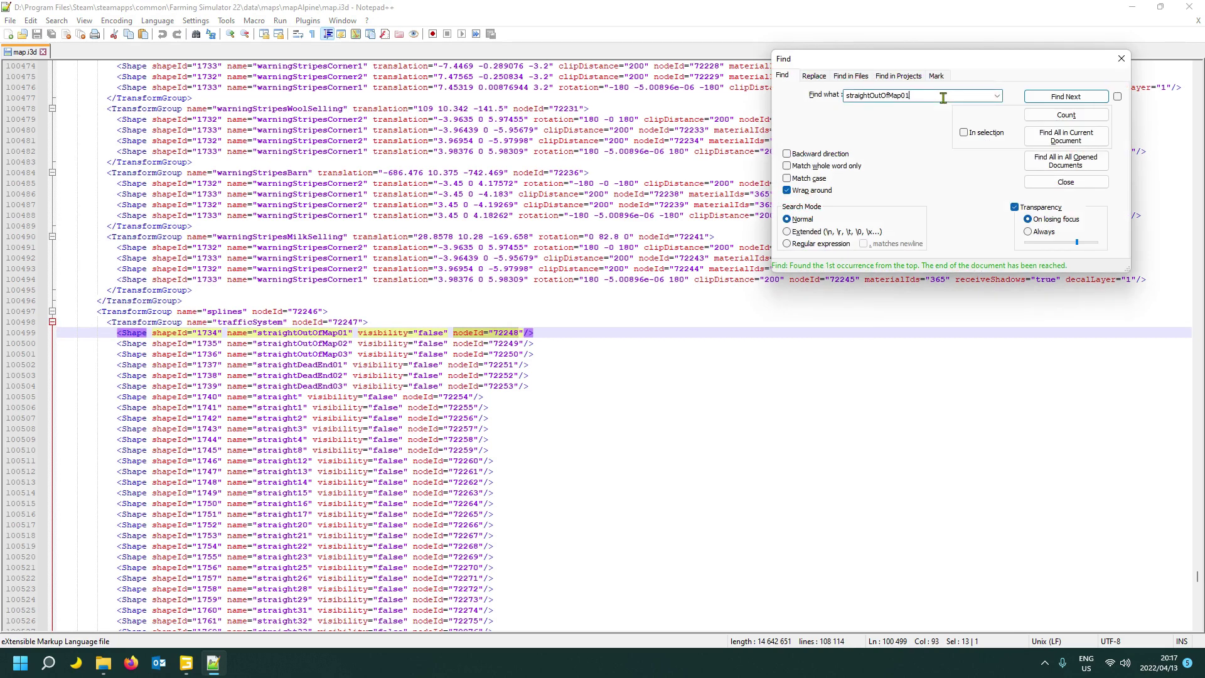
{"action": "left_click_drag", "start_coordinate": [945, 99], "coordinate": [841, 103]}
{"action": "key", "text": "ctrl+v"}
{"action": "left_click", "coordinate": [1066, 96]}
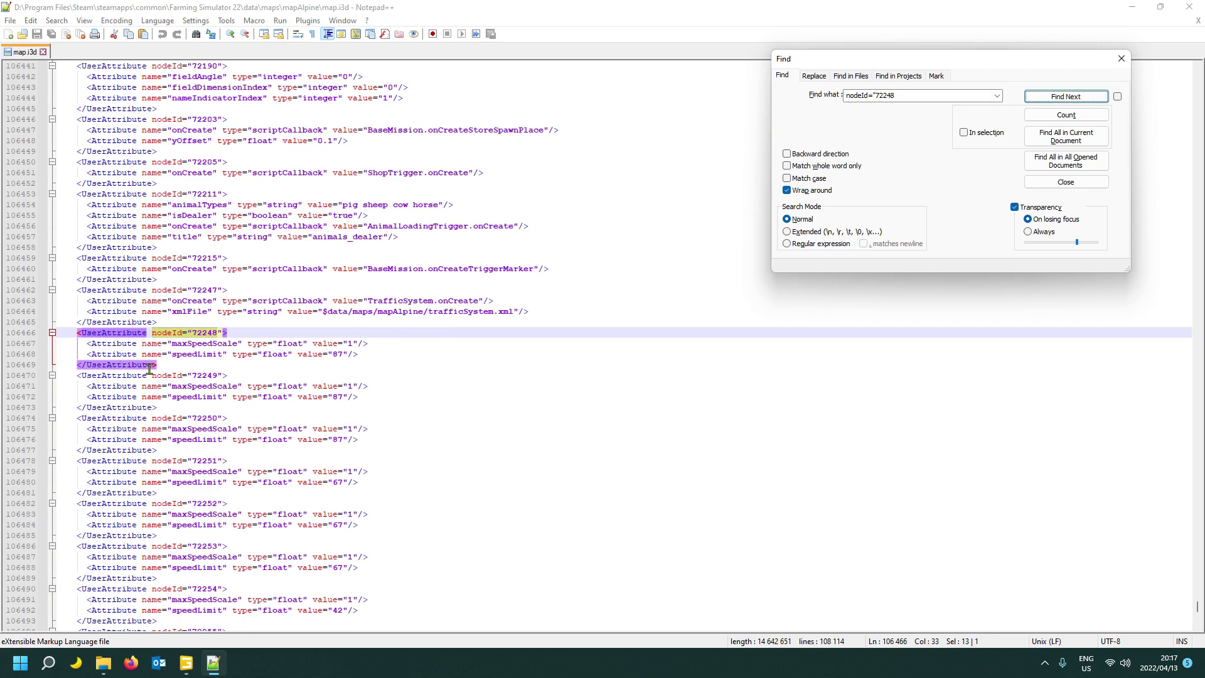
{"action": "left_click", "coordinate": [201, 343]}
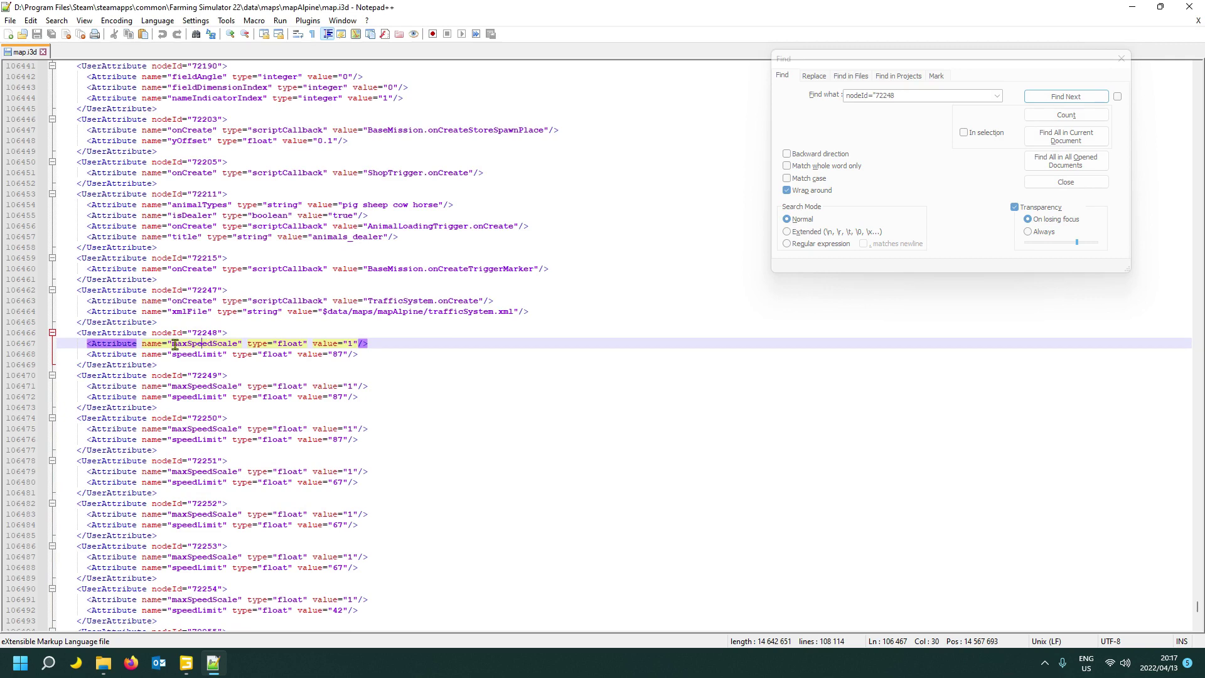
{"action": "double_click", "coordinate": [174, 344]}
{"action": "key", "text": "ctrl+c"}
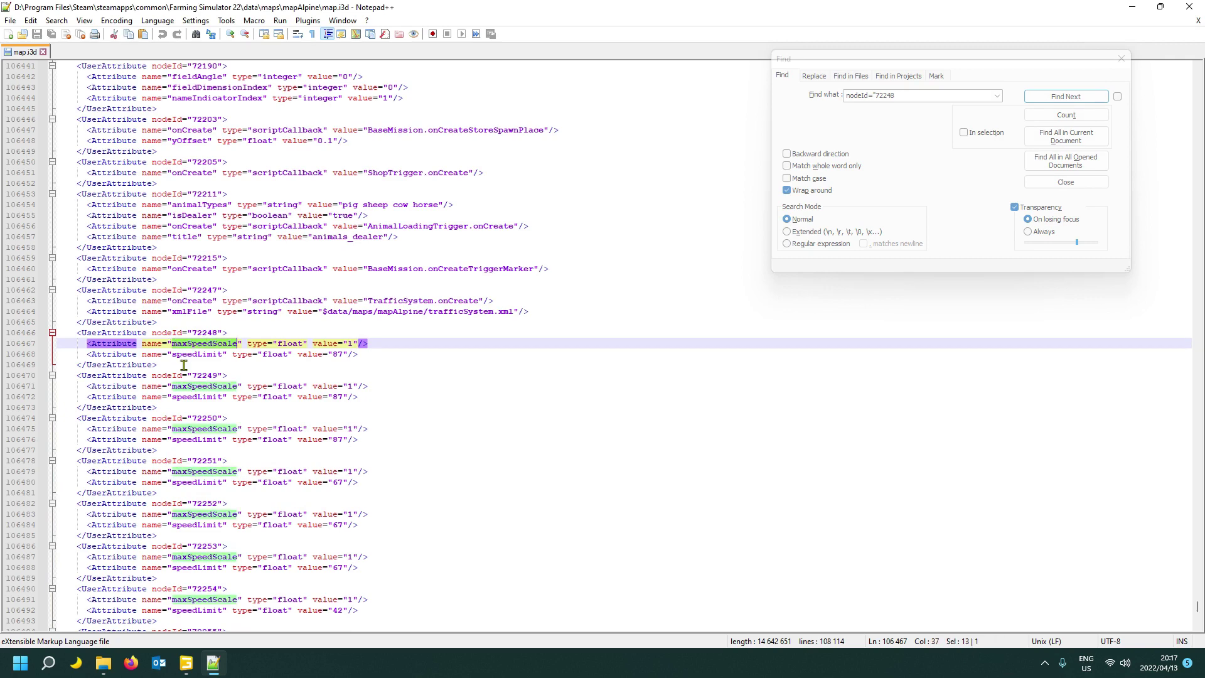
- Switch to GIANTS Editor, collapse the root trafficSystem group and create a new spline
{"action": "left_click", "coordinate": [186, 663]}
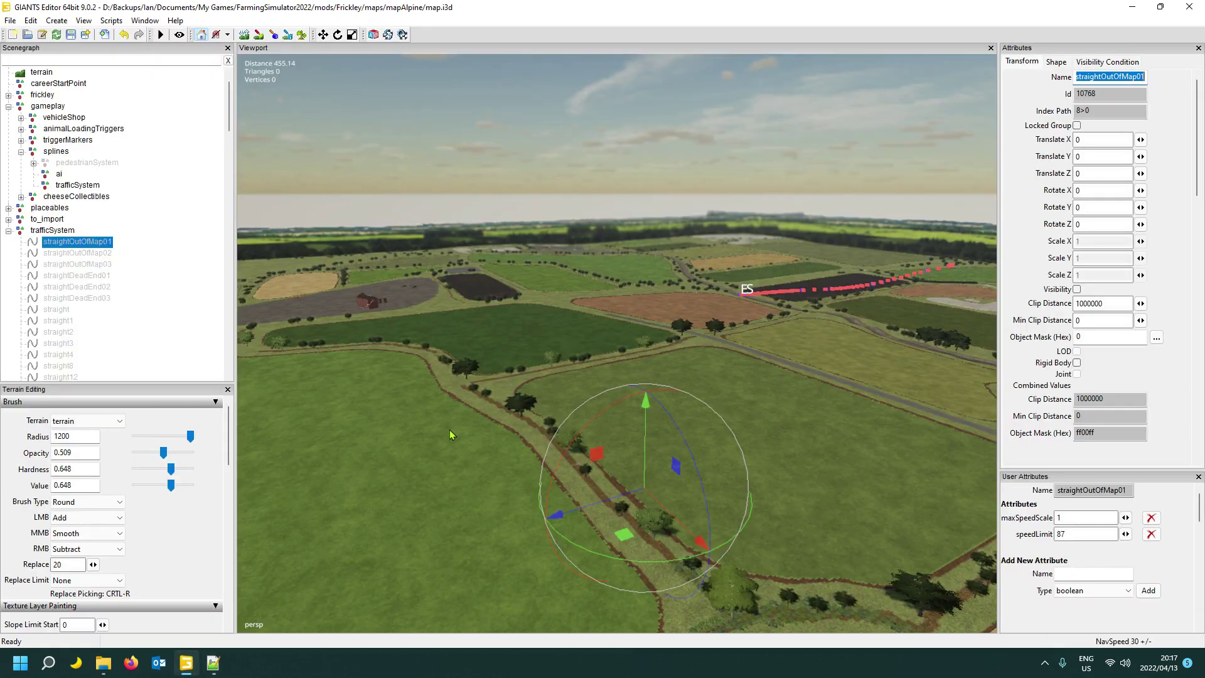
{"action": "right_click_drag", "start_coordinate": [453, 447], "coordinate": [461, 454]}
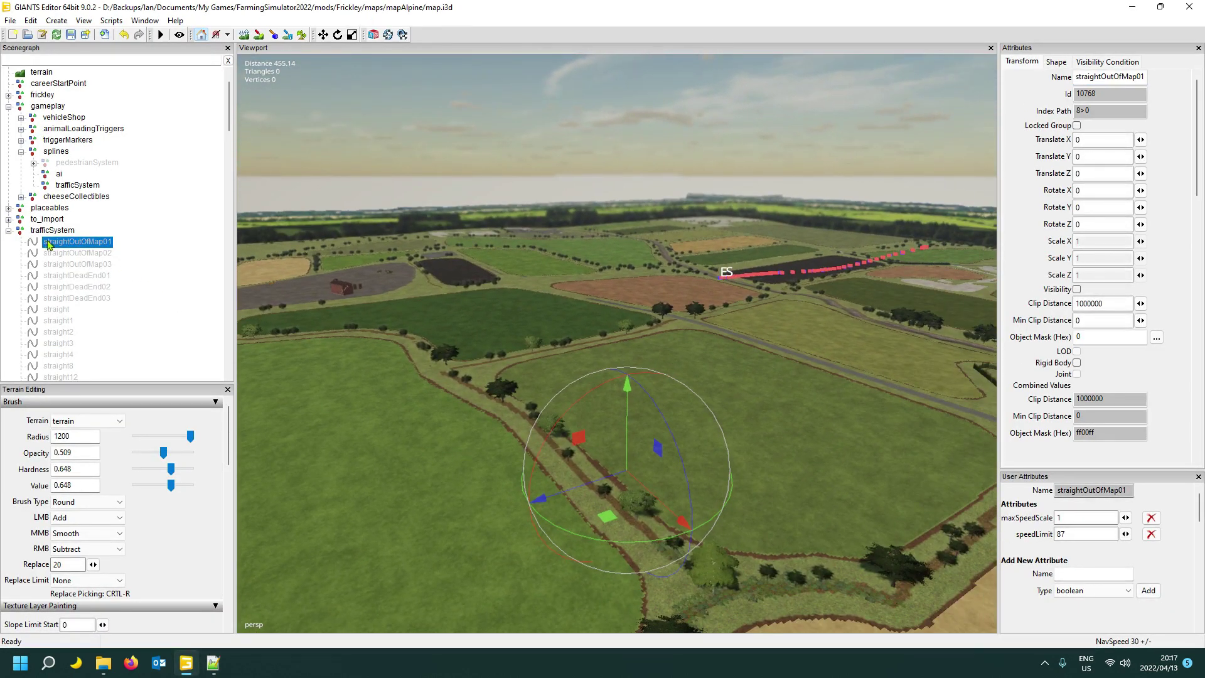
{"action": "left_click", "coordinate": [9, 231]}
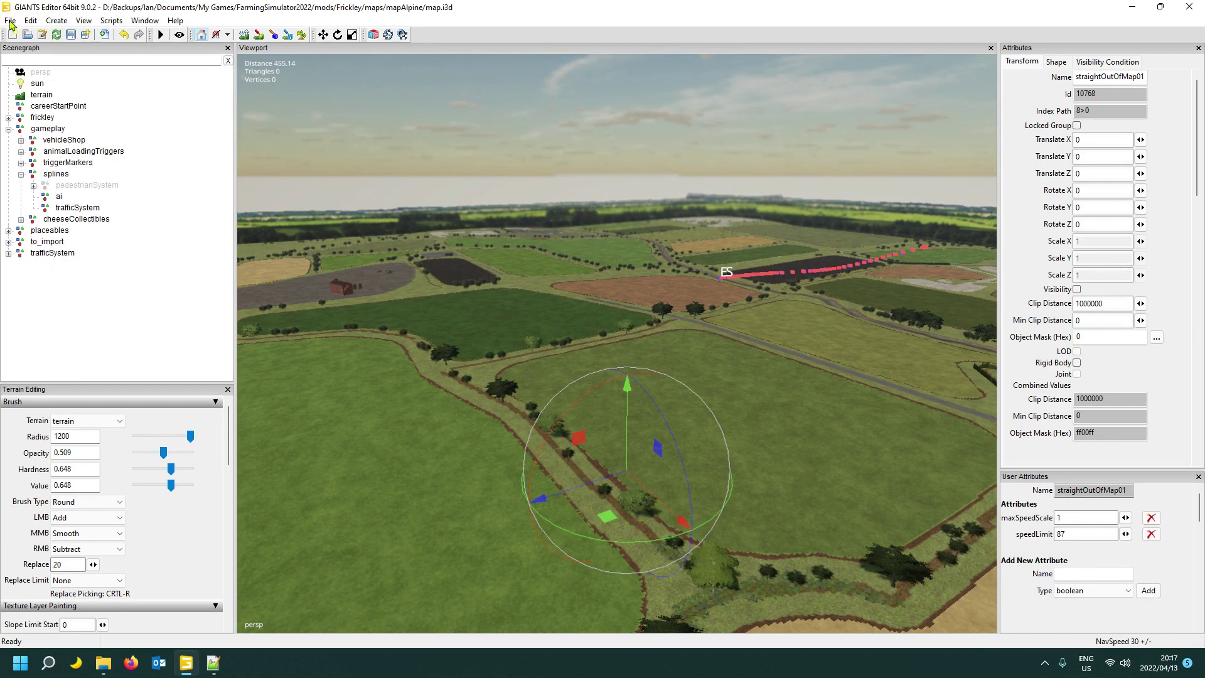
{"action": "left_click", "coordinate": [56, 21]}
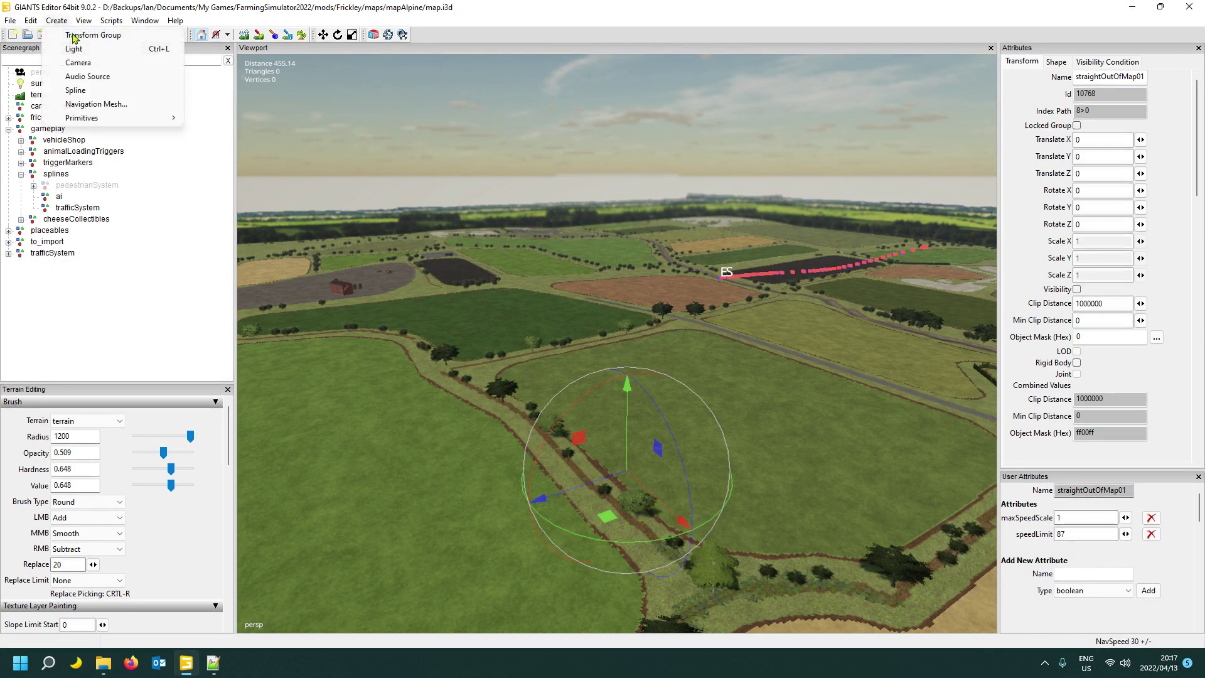
{"action": "left_click", "coordinate": [106, 93]}
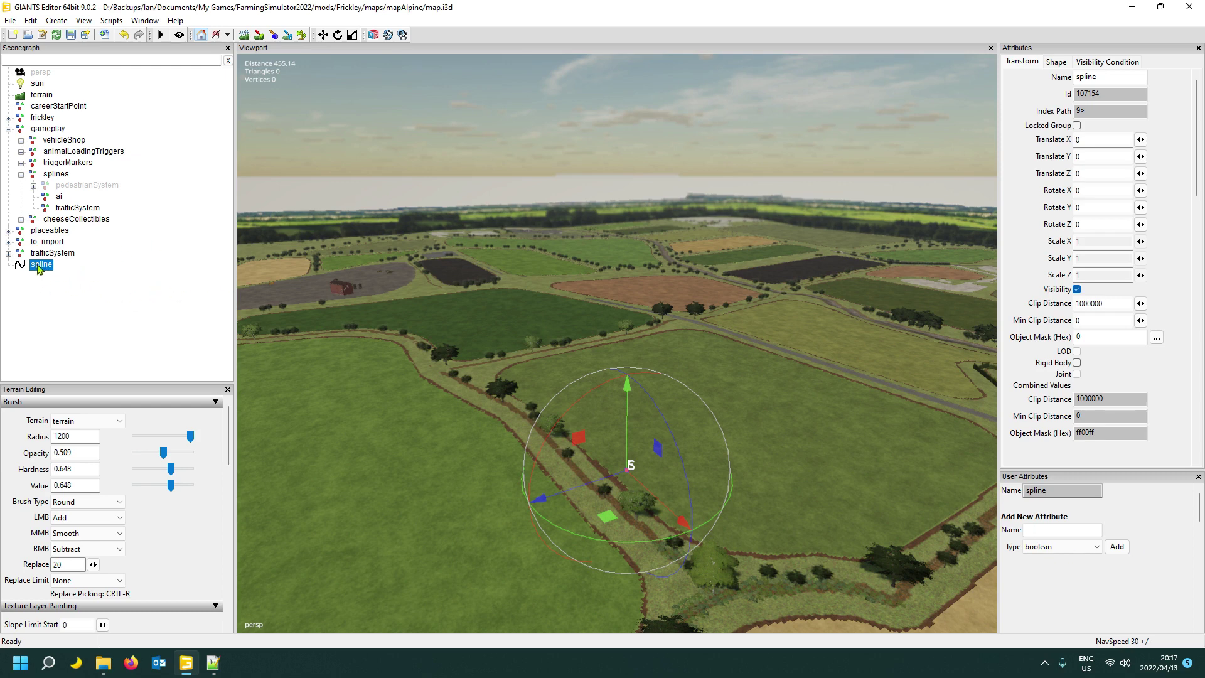
- Add maxSpeedScale as a float user attribute of the new spline and set it to 1, as in map.i3d
{"action": "left_click", "coordinate": [1042, 530]}
{"action": "key", "text": "ctrl+v"}
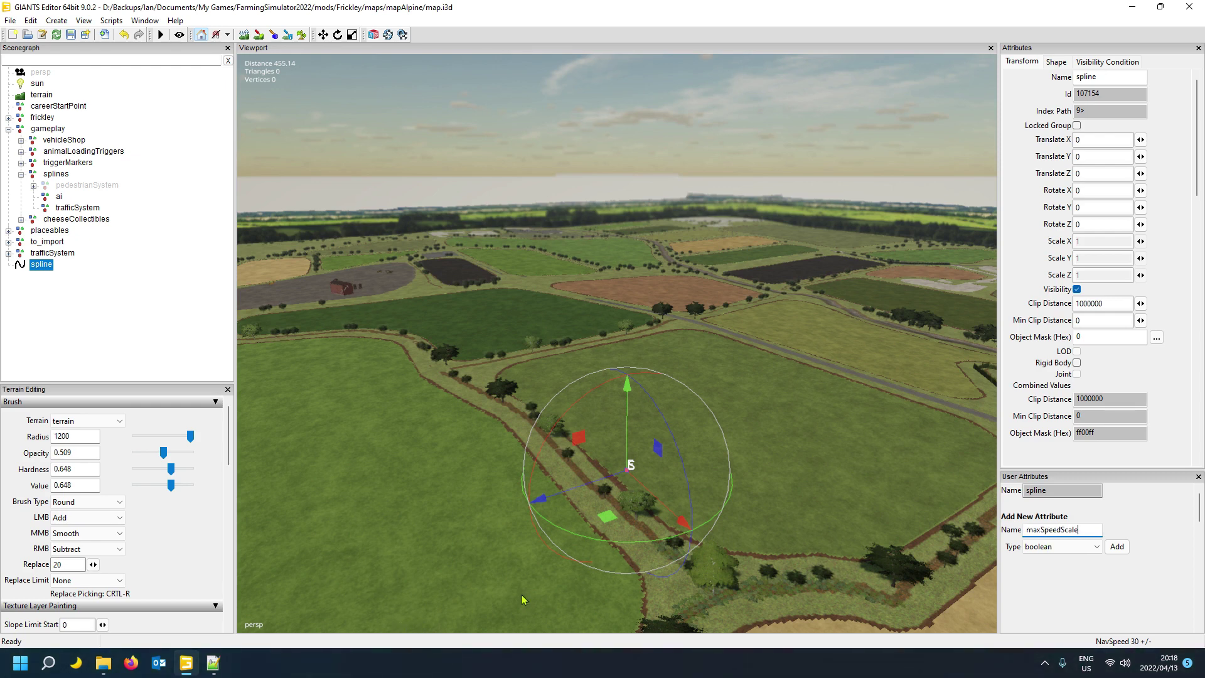
{"action": "left_click", "coordinate": [213, 662]}
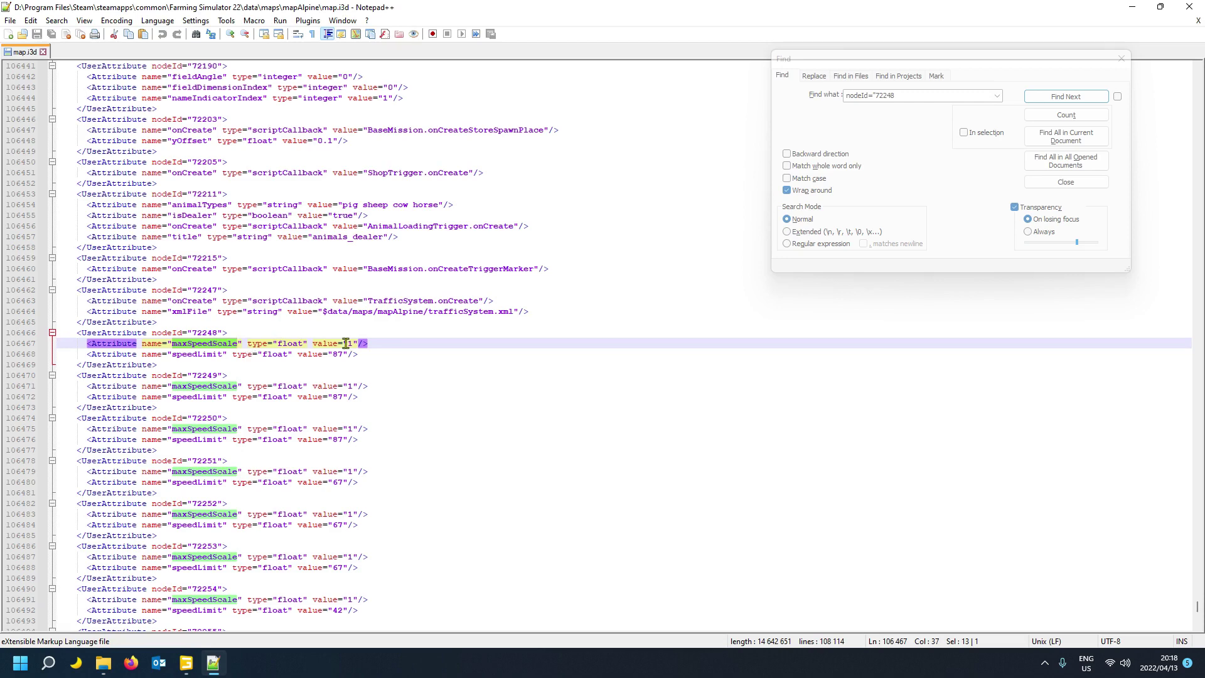
{"action": "left_click", "coordinate": [186, 662]}
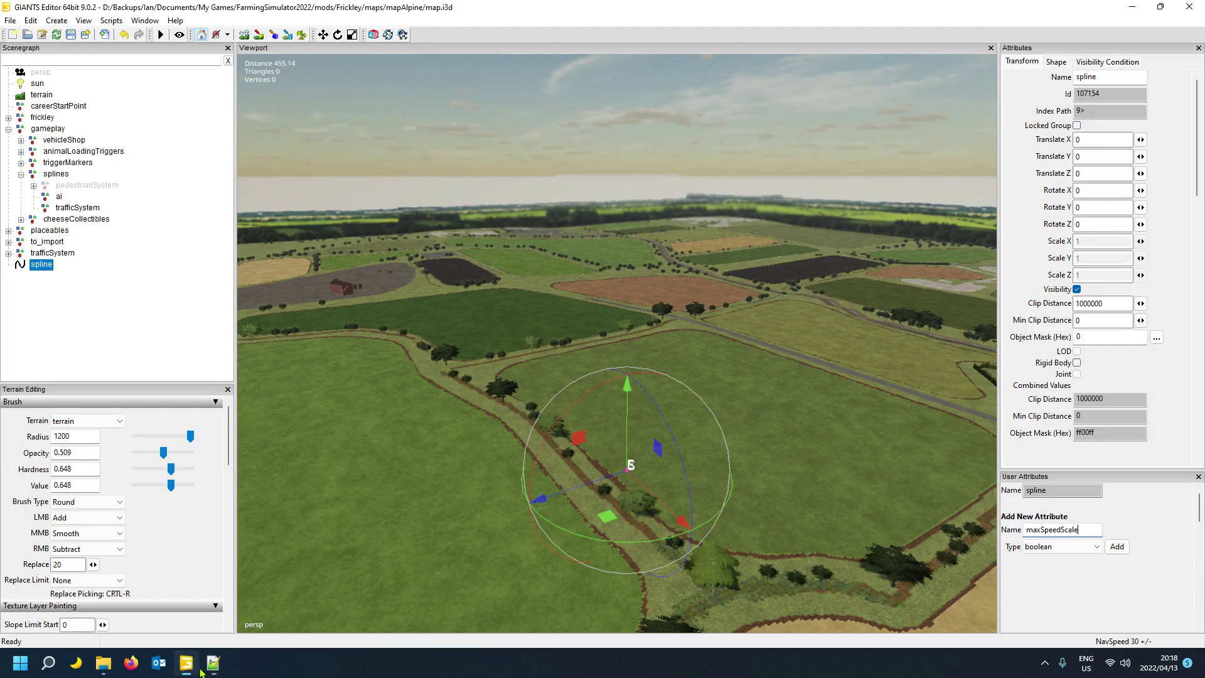
{"action": "left_click", "coordinate": [1051, 547]}
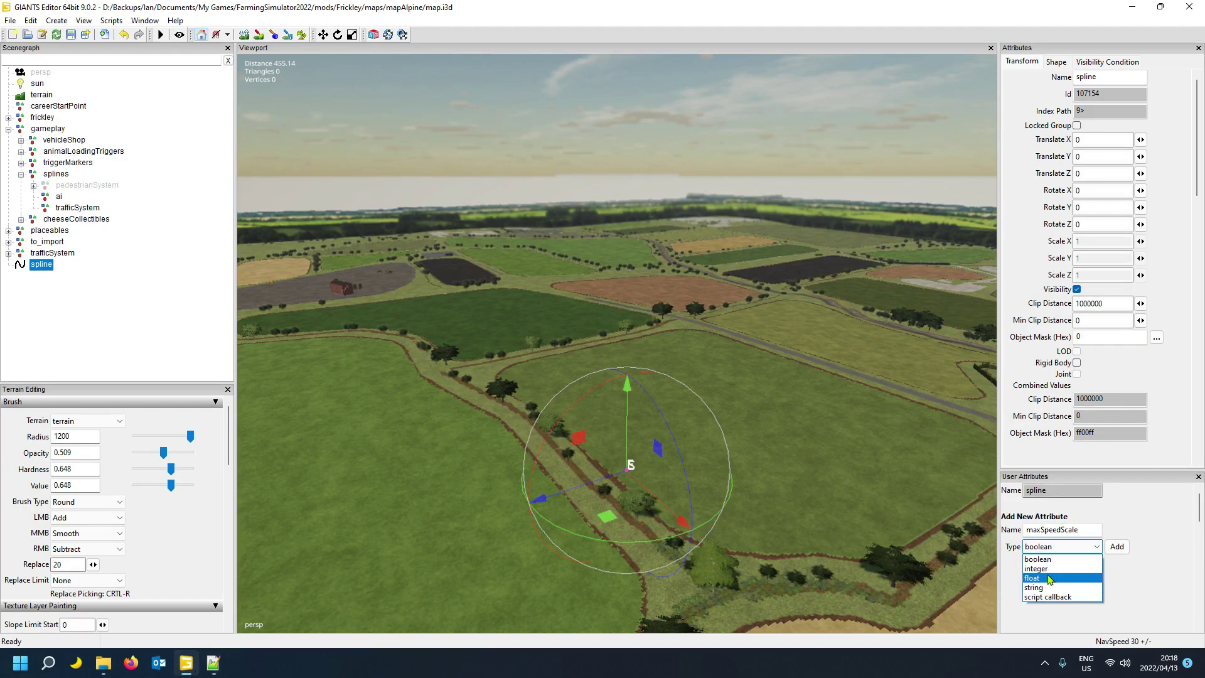
{"action": "left_click", "coordinate": [1050, 576]}
{"action": "left_click", "coordinate": [1117, 546]}
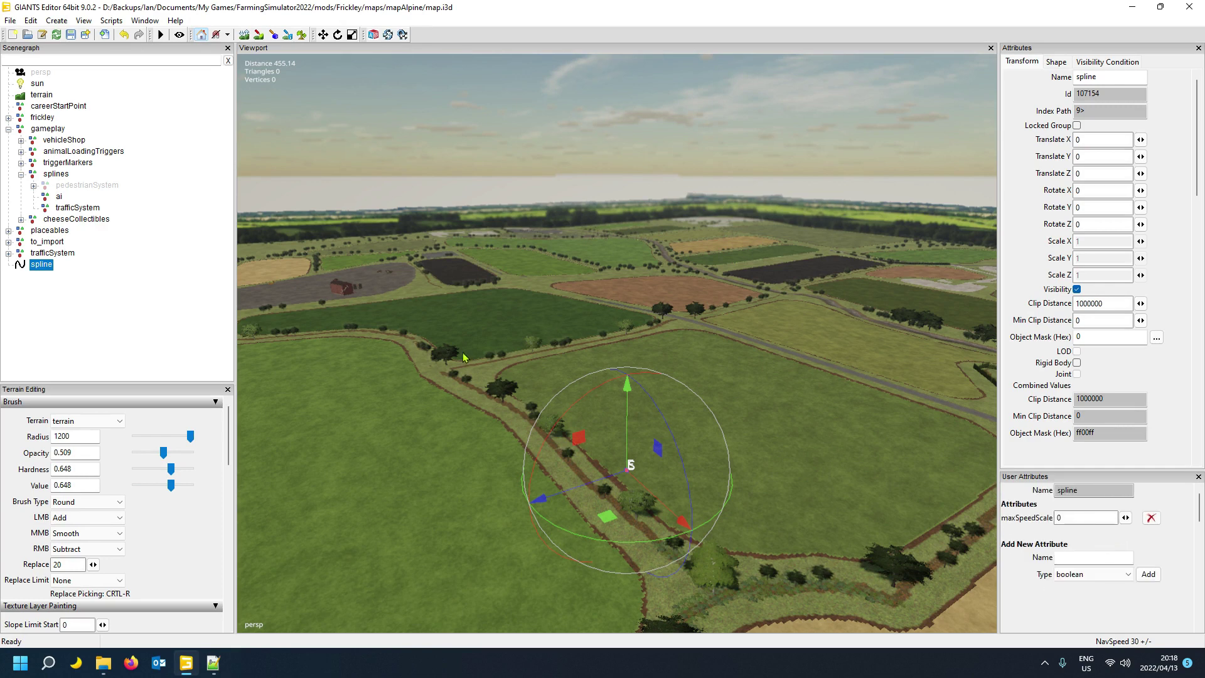
{"action": "left_click_drag", "start_coordinate": [1082, 517], "coordinate": [1005, 525]}
{"action": "left_click", "coordinate": [214, 662]}
{"action": "left_click", "coordinate": [186, 662]}
- Copy the attribute name speedLimit from map.i3d in Notepad++, add it to the spline in GIANTS Editor as a float attribute and set it to 87
{"action": "left_click", "coordinate": [213, 663]}
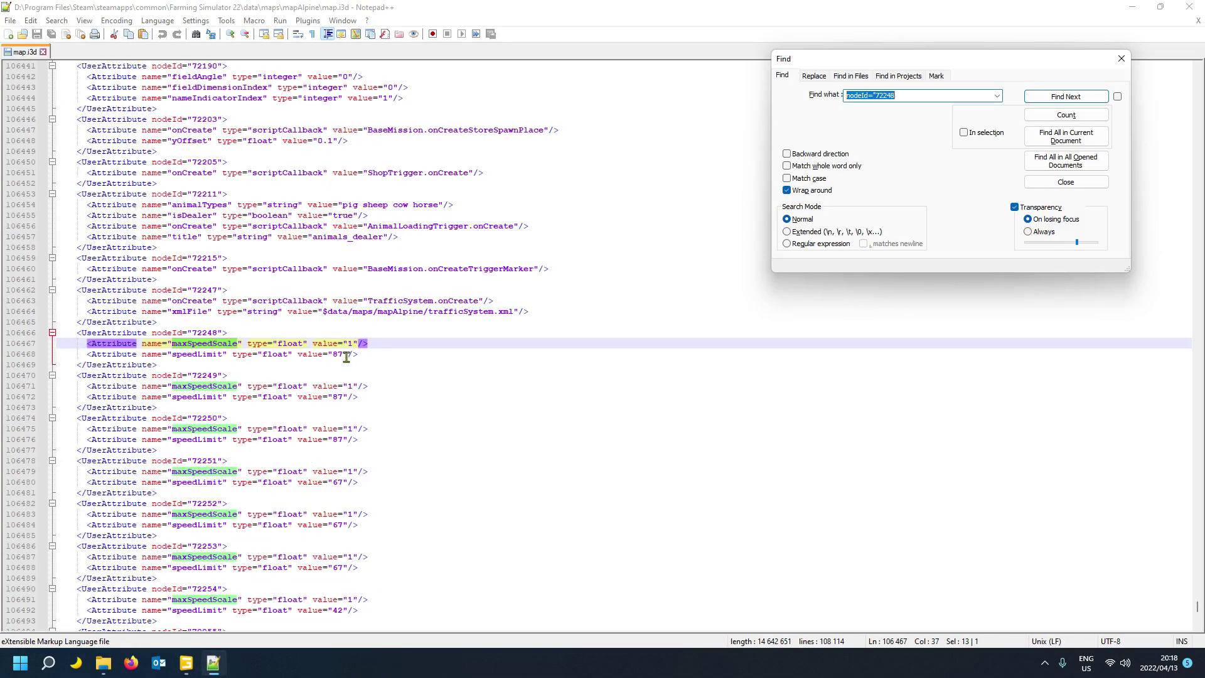
{"action": "double_click", "coordinate": [188, 356]}
{"action": "key", "text": "ctrl+c"}
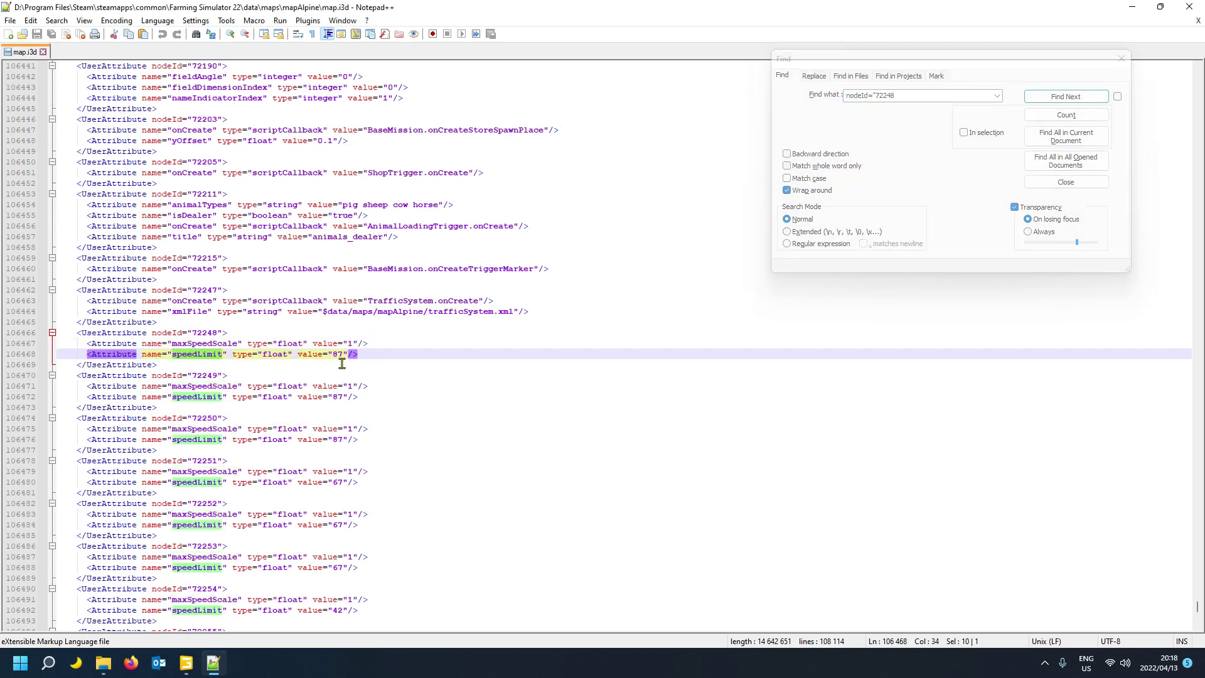
{"action": "left_click", "coordinate": [186, 663]}
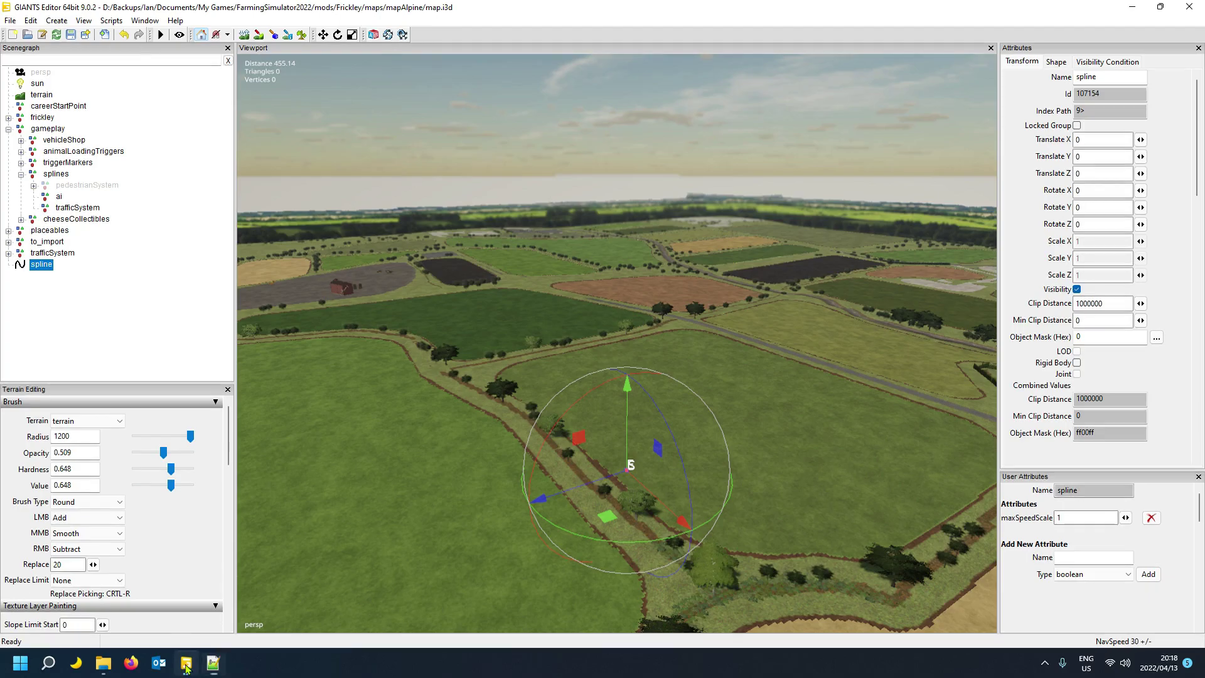
{"action": "left_click", "coordinate": [1079, 557]}
{"action": "key", "text": "ctrl+v"}
{"action": "left_click", "coordinate": [1078, 566]}
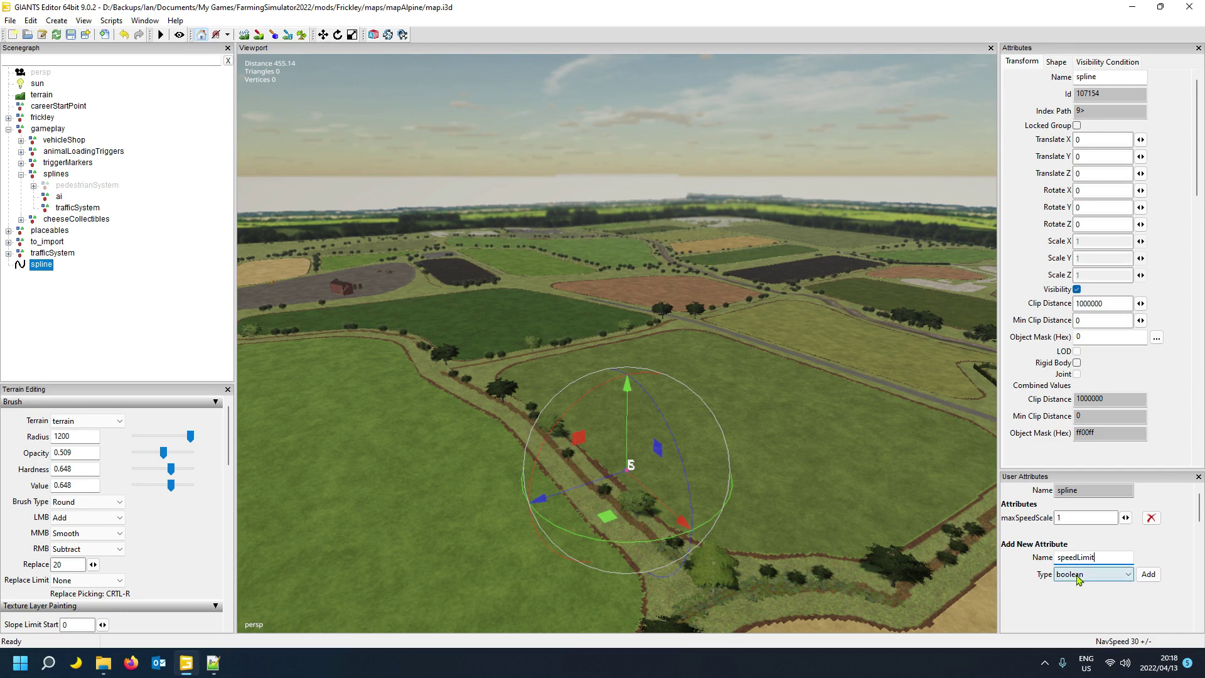
{"action": "left_click", "coordinate": [1081, 606]}
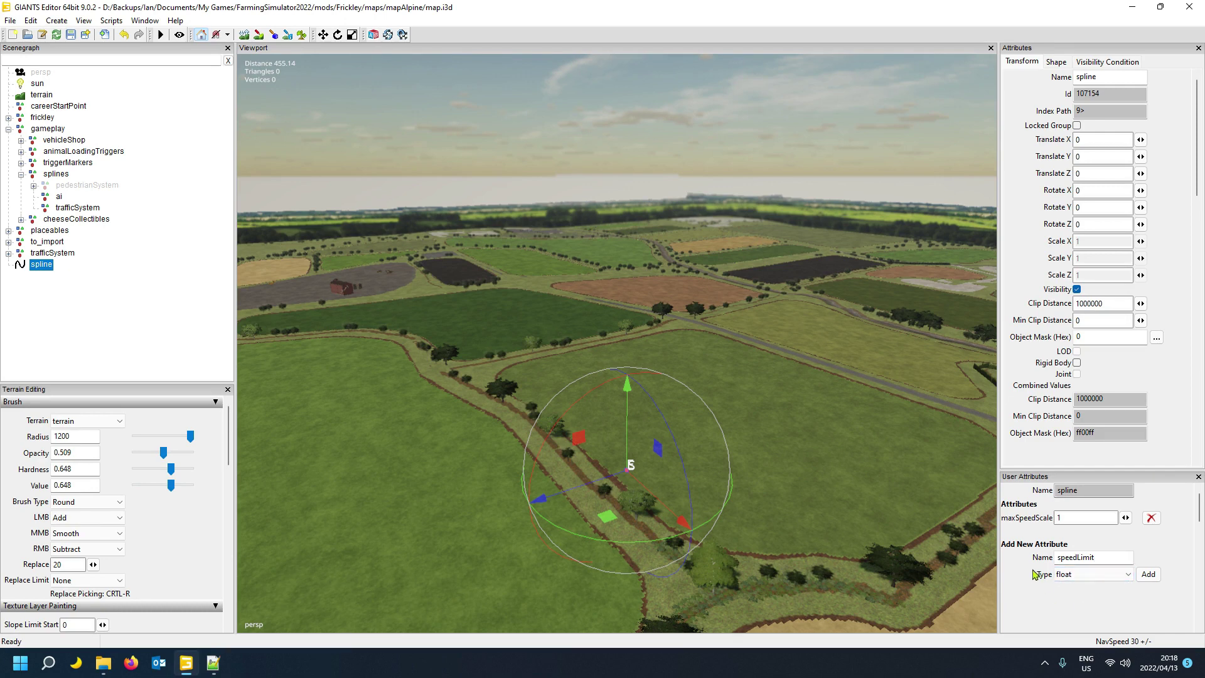
{"action": "left_click", "coordinate": [1147, 574]}
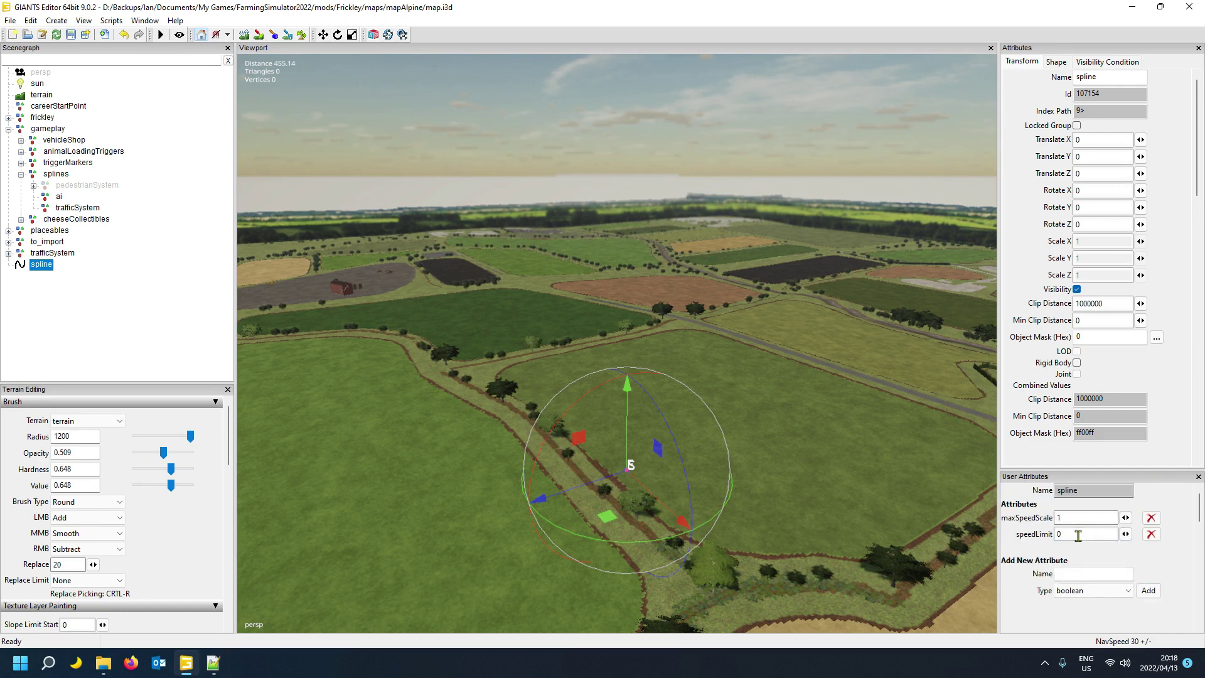
{"action": "double_click", "coordinate": [1078, 536]}
{"action": "left_click", "coordinate": [94, 345]}
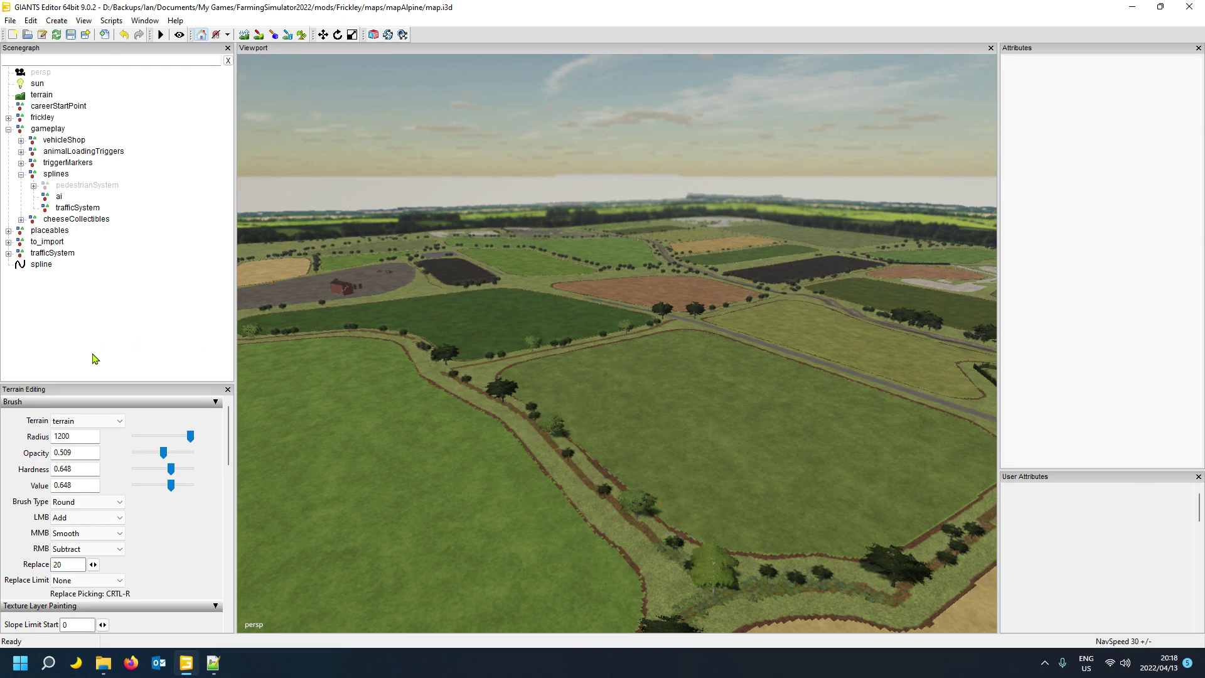
- Move the new spline from the scene root into the trafficSystem group under gameplay > splines
{"action": "left_click", "coordinate": [42, 270]}
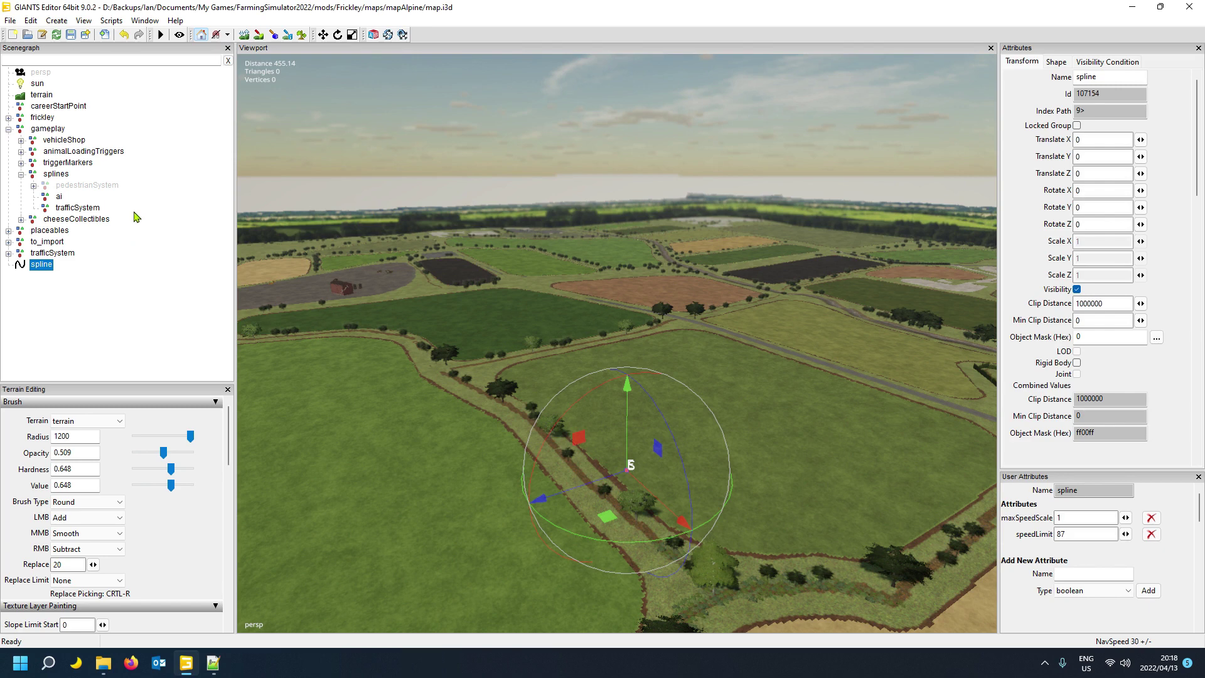
{"action": "key", "text": "Delete"}
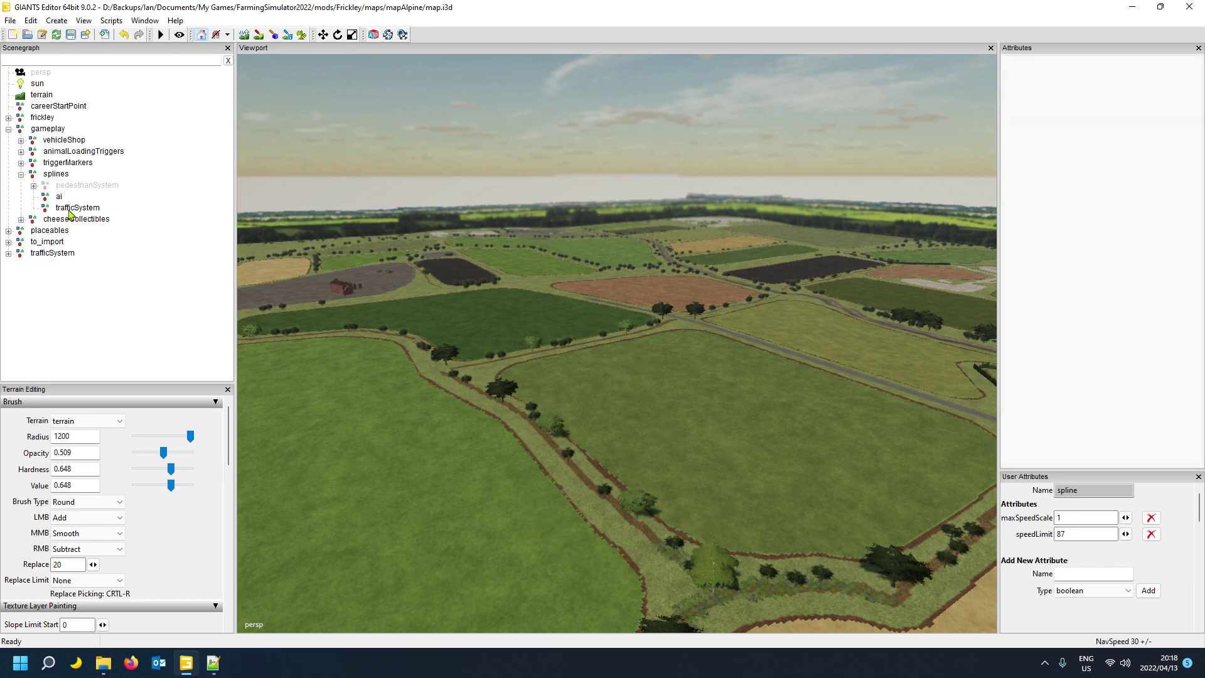
{"action": "left_click", "coordinate": [74, 208]}
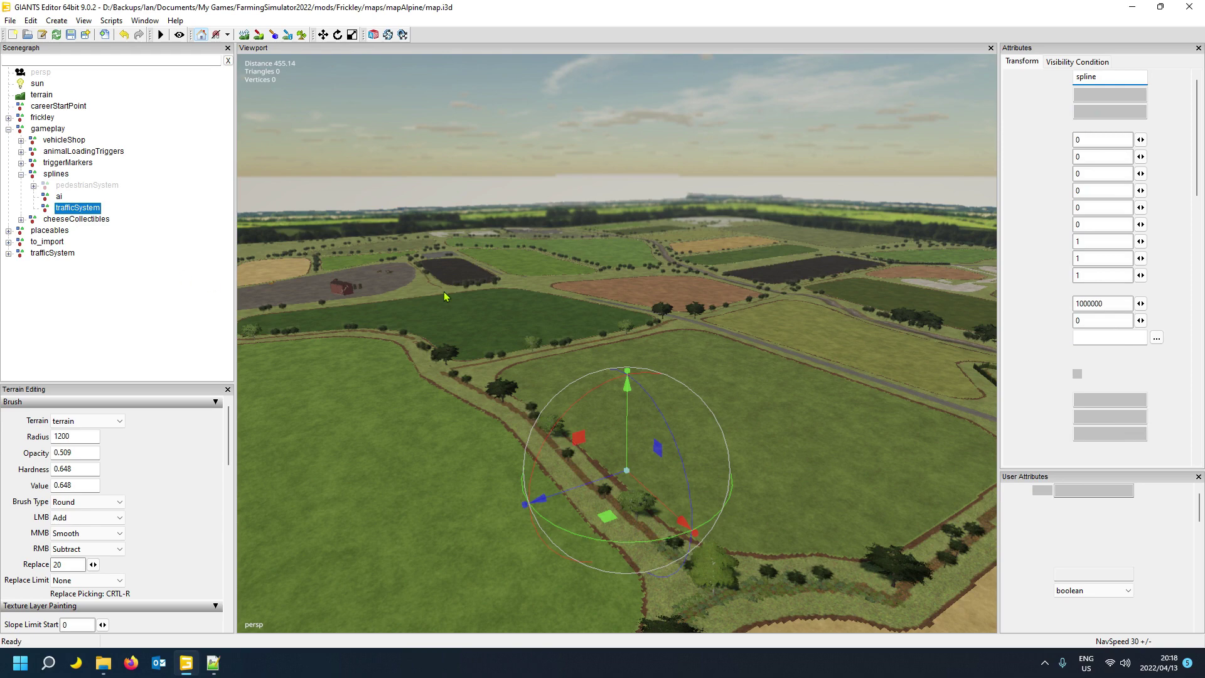
- Examine the road network across the fields and village, ending at the road junction by the red house
{"action": "left_click_drag", "start_coordinate": [449, 295], "coordinate": [711, 276], "text": "alt"}
{"action": "scroll", "coordinate": [432, 270], "scroll_direction": "up", "scroll_amount": 5}
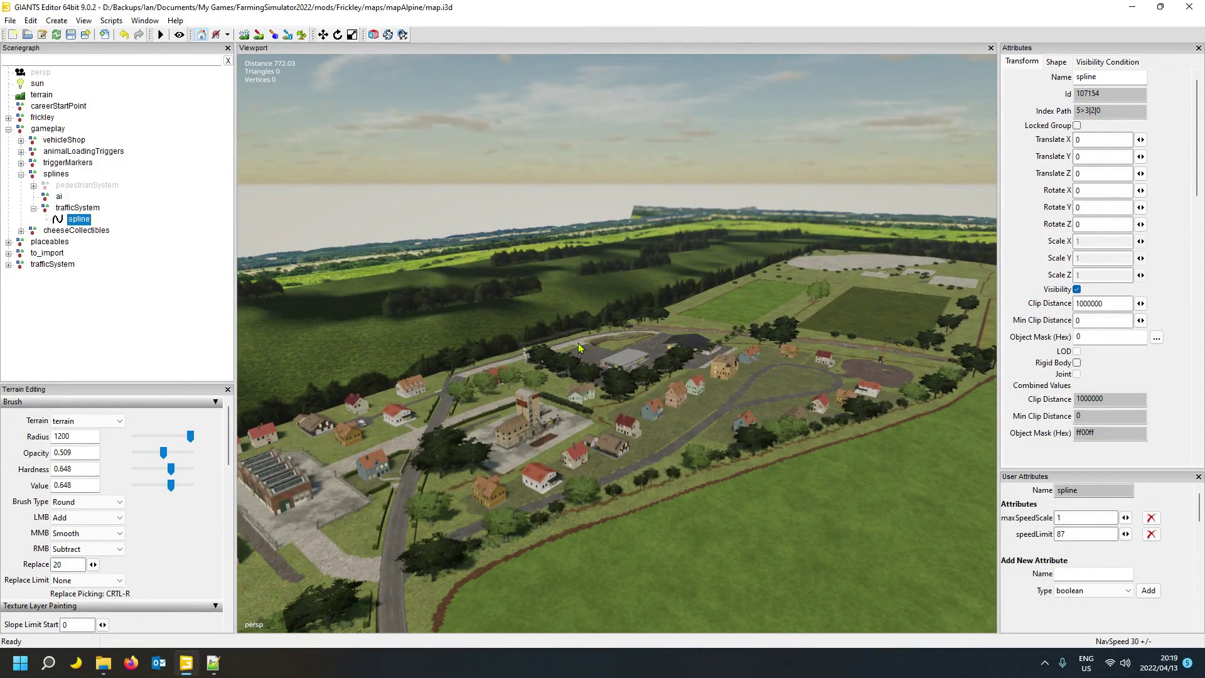
{"action": "left_click_drag", "start_coordinate": [583, 371], "coordinate": [825, 407], "text": "alt"}
{"action": "left_click_drag", "start_coordinate": [721, 416], "coordinate": [795, 417], "text": "alt"}
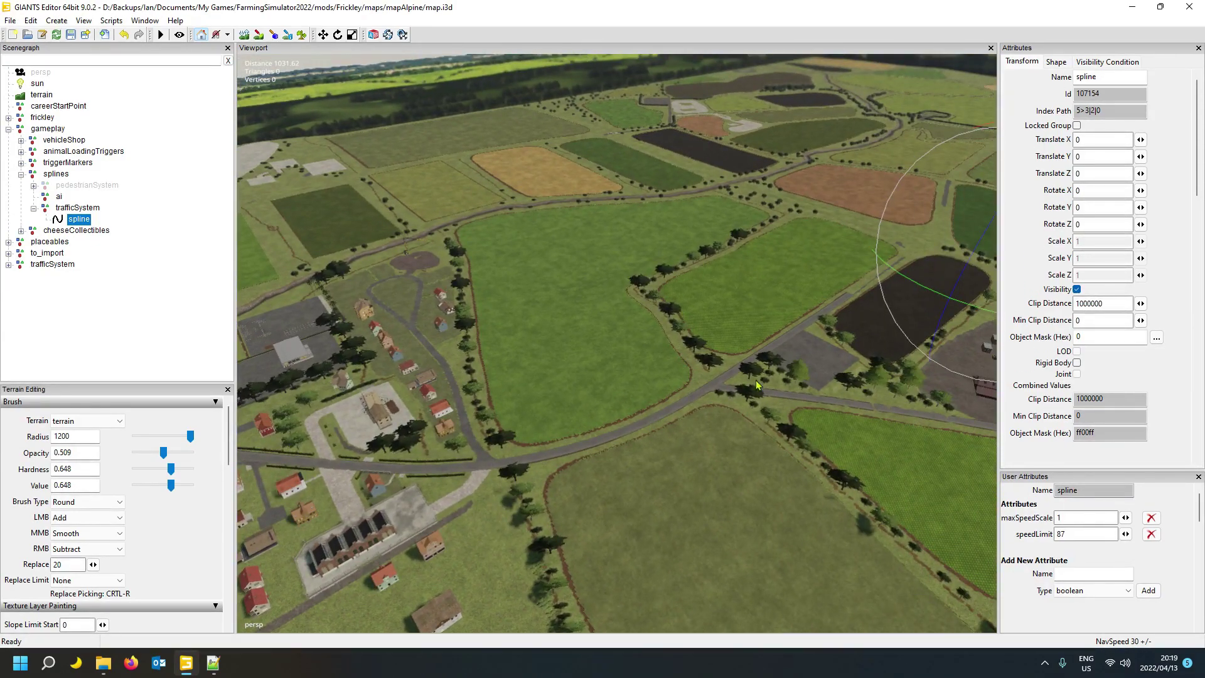
{"action": "key", "text": "f"}
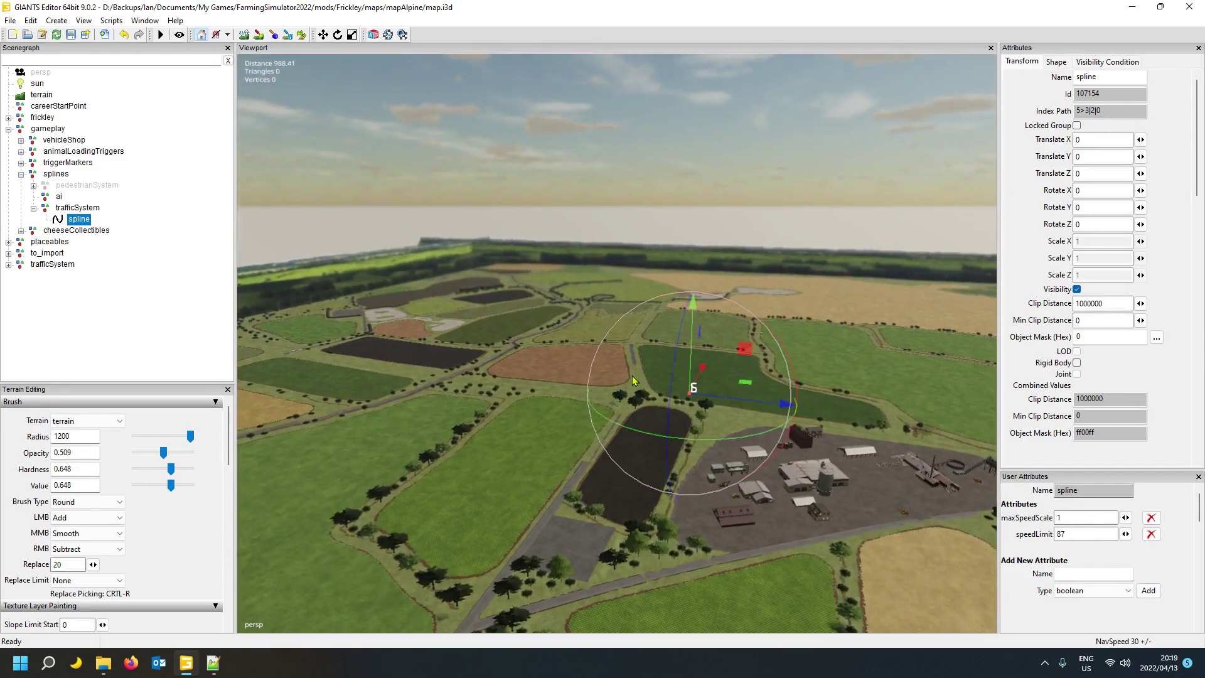
{"action": "left_click_drag", "start_coordinate": [590, 240], "coordinate": [502, 590], "text": "alt"}
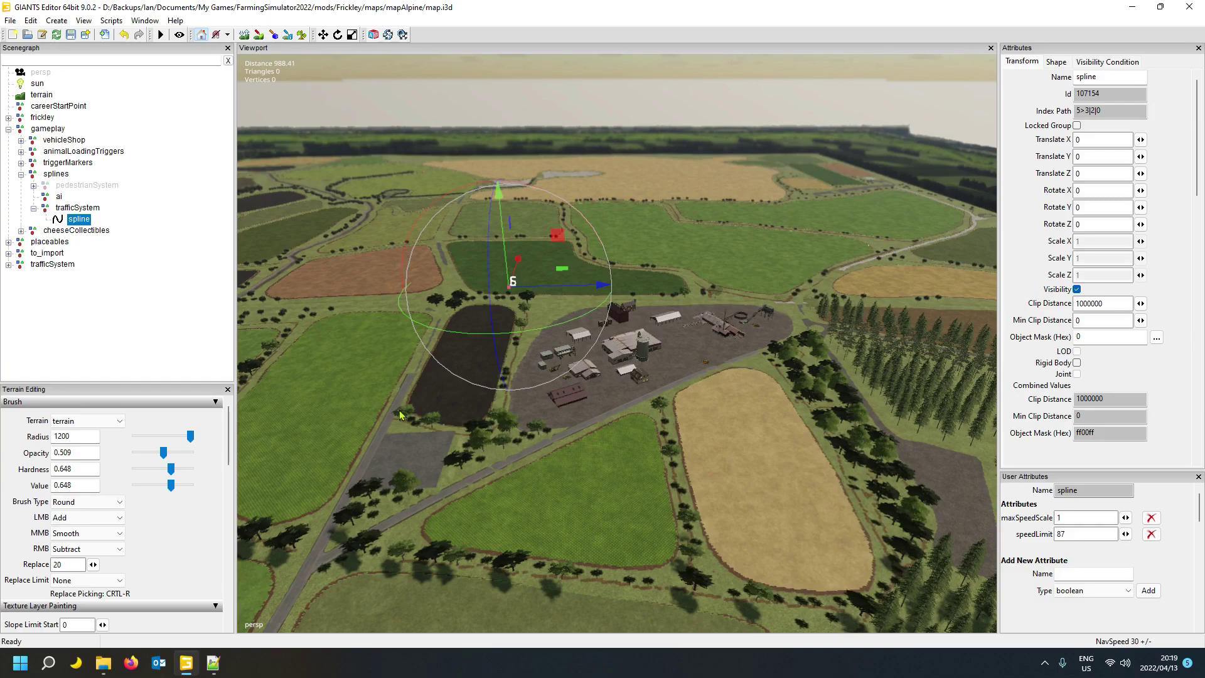
{"action": "left_click_drag", "start_coordinate": [401, 414], "coordinate": [326, 421], "text": "alt"}
{"action": "scroll", "coordinate": [326, 423], "scroll_direction": "up", "scroll_amount": 5}
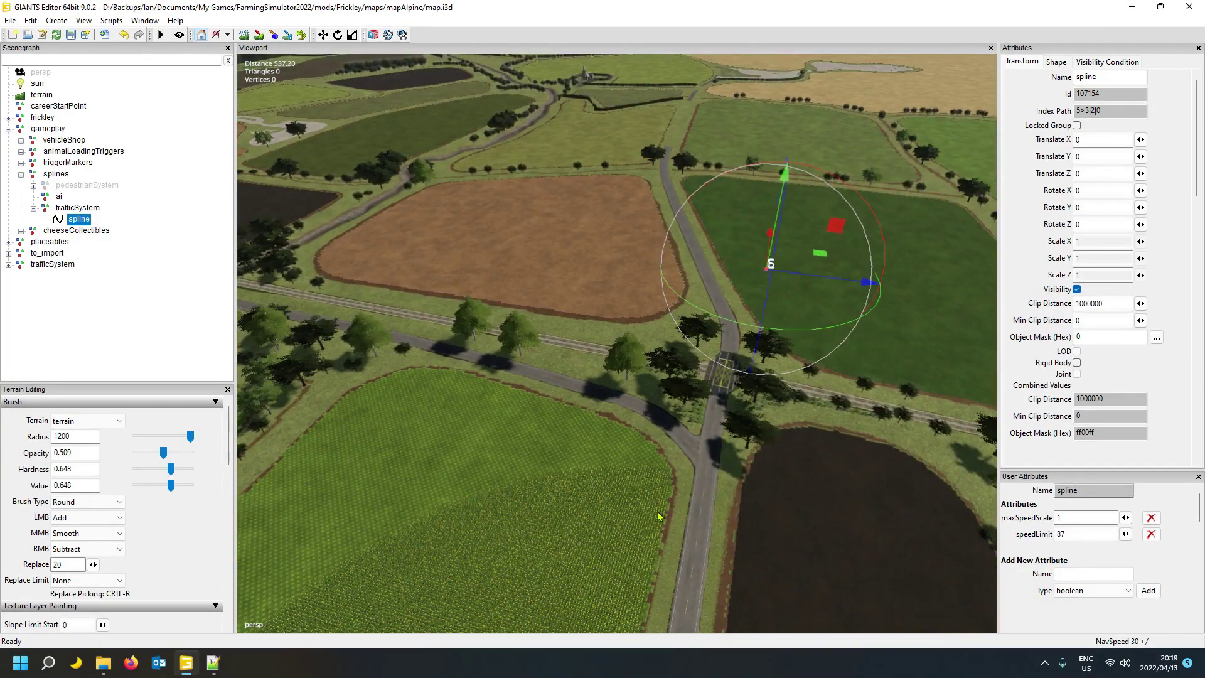
{"action": "left_click_drag", "start_coordinate": [341, 341], "coordinate": [267, 325], "text": "alt"}
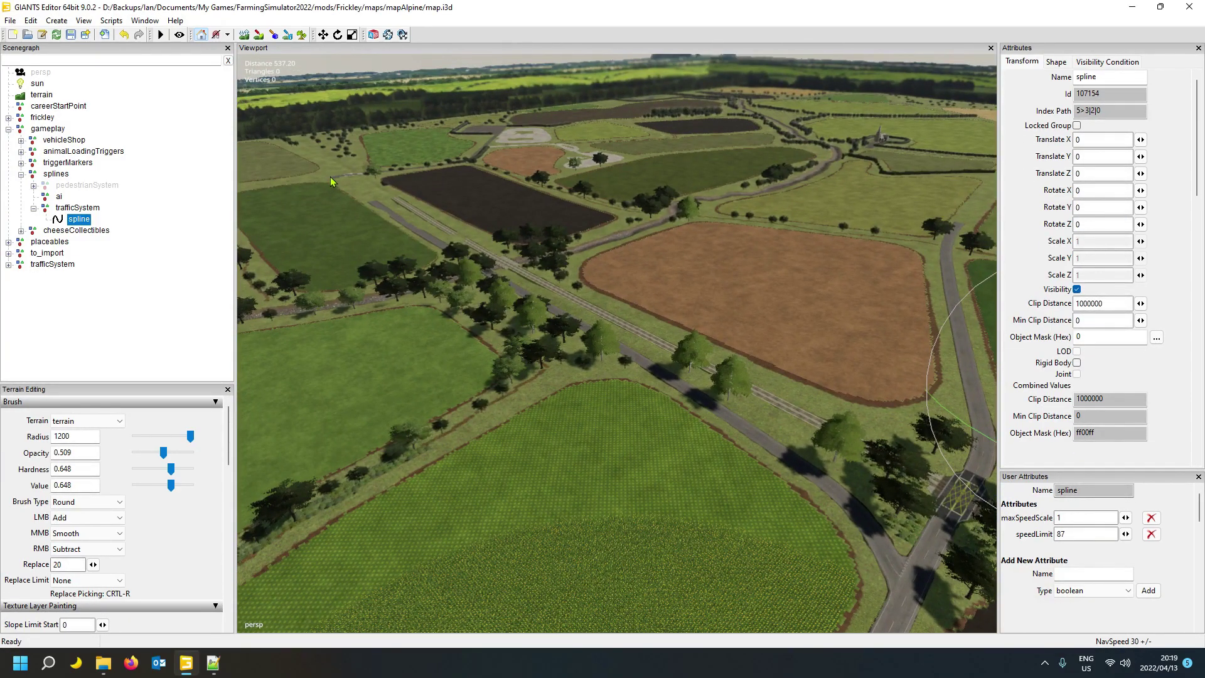
{"action": "left_click_drag", "start_coordinate": [331, 177], "coordinate": [671, 361], "text": "alt"}
{"action": "scroll", "coordinate": [527, 261], "scroll_direction": "up", "scroll_amount": 5}
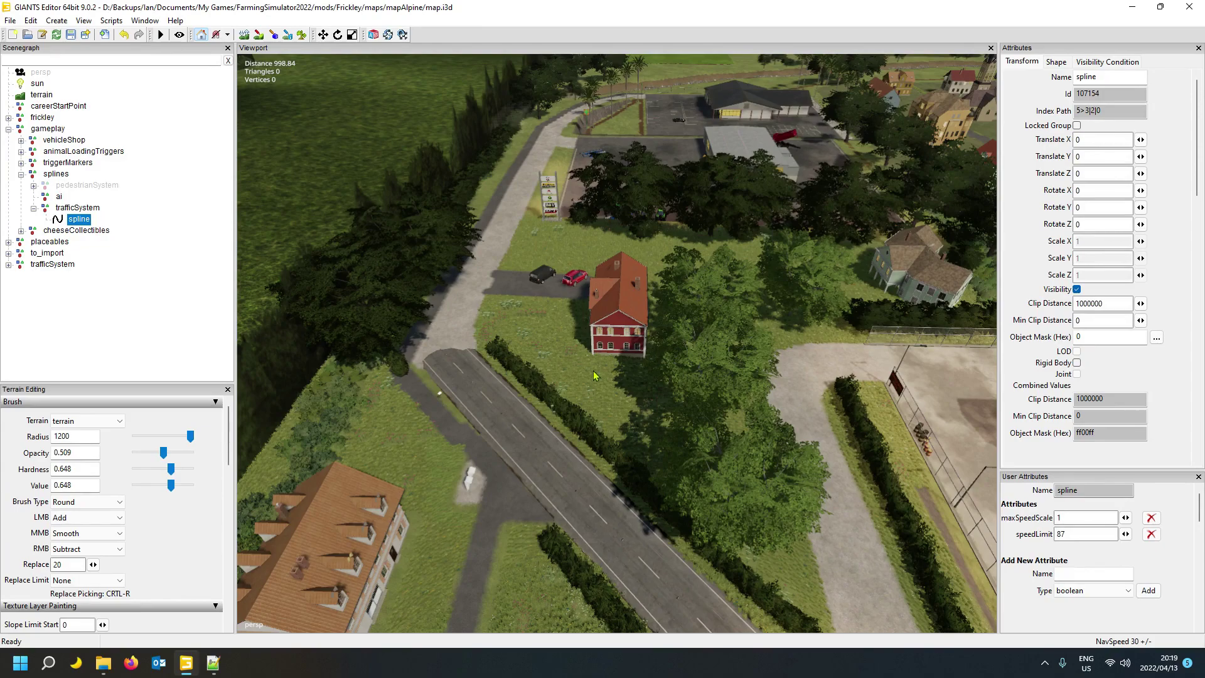
- Examine the road past the vehicle shop, its yard entrance and the open country road between the fields
{"action": "left_click_drag", "start_coordinate": [595, 375], "coordinate": [667, 392], "text": "alt"}
{"action": "scroll", "coordinate": [667, 393], "scroll_direction": "down", "scroll_amount": 3}
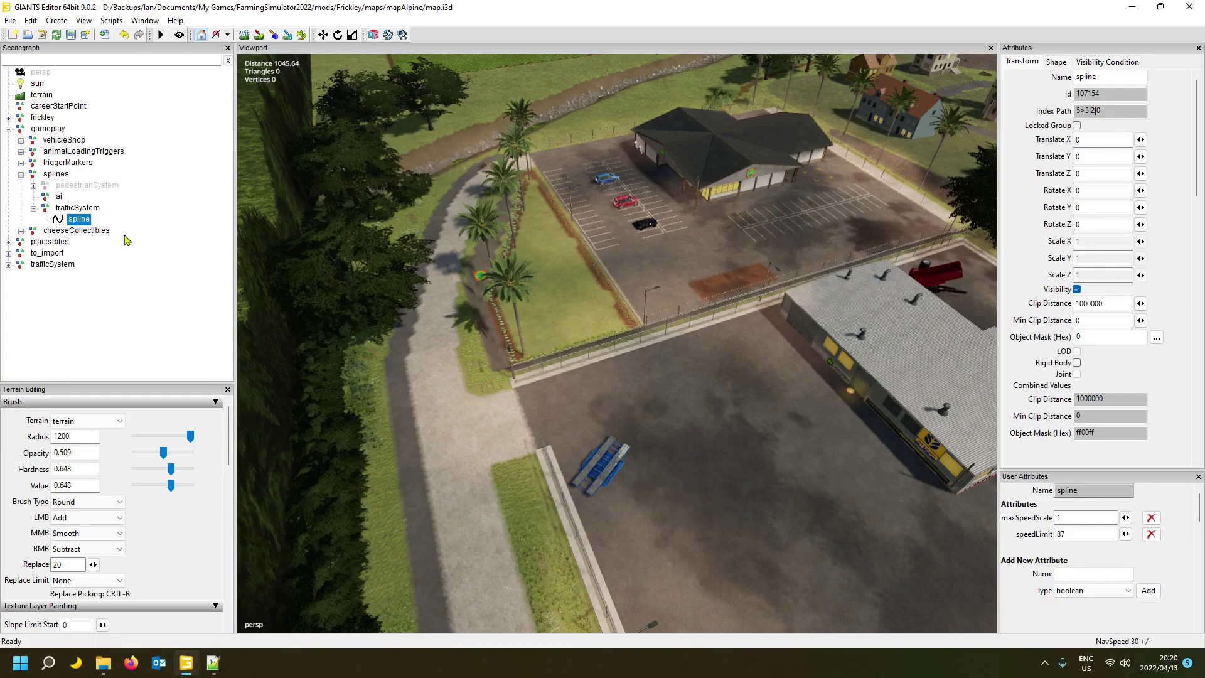
{"action": "right_click_drag", "start_coordinate": [437, 433], "coordinate": [564, 463]}
{"action": "key", "text": "s"}
{"action": "key", "text": "a"}
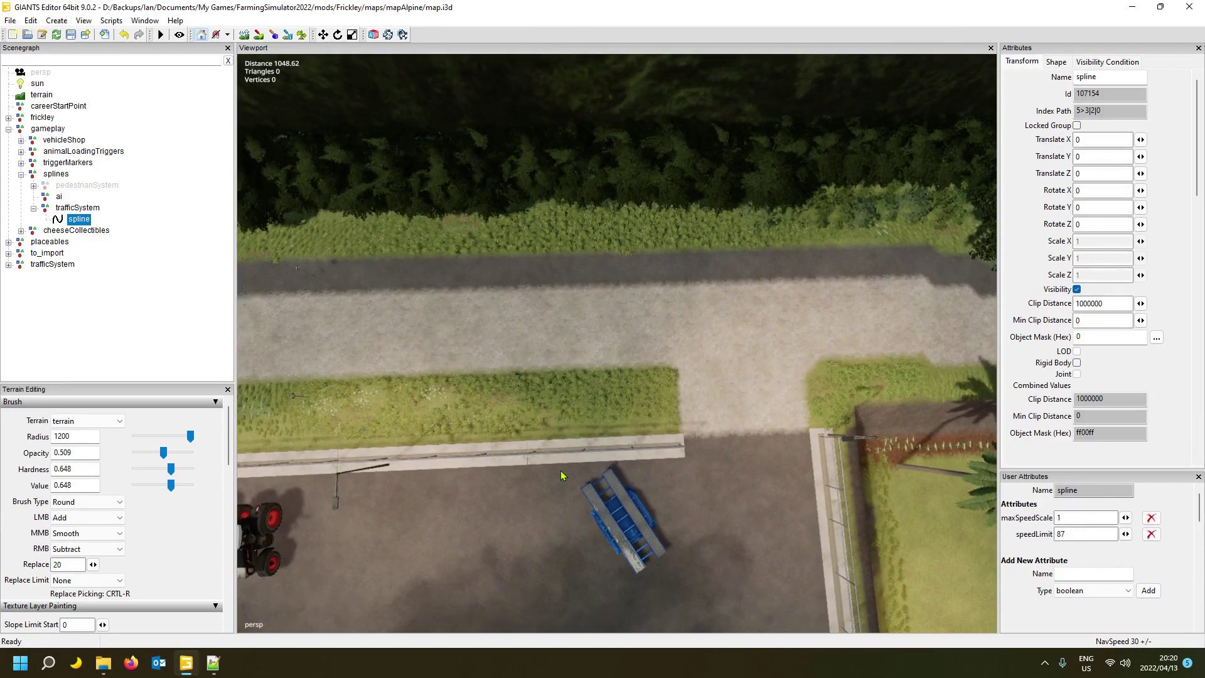
{"action": "right_click_drag", "start_coordinate": [559, 468], "coordinate": [635, 381]}
{"action": "right_click_drag", "start_coordinate": [403, 321], "coordinate": [279, 165]}
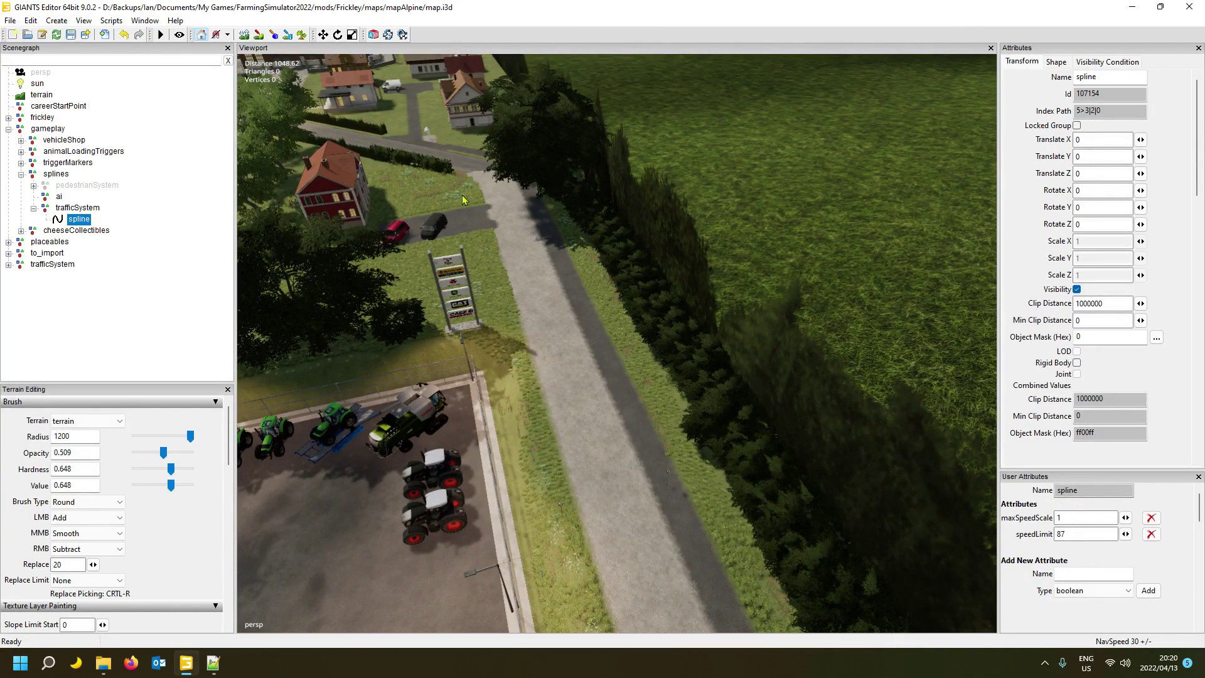
{"action": "right_click_drag", "start_coordinate": [477, 168], "coordinate": [673, 382]}
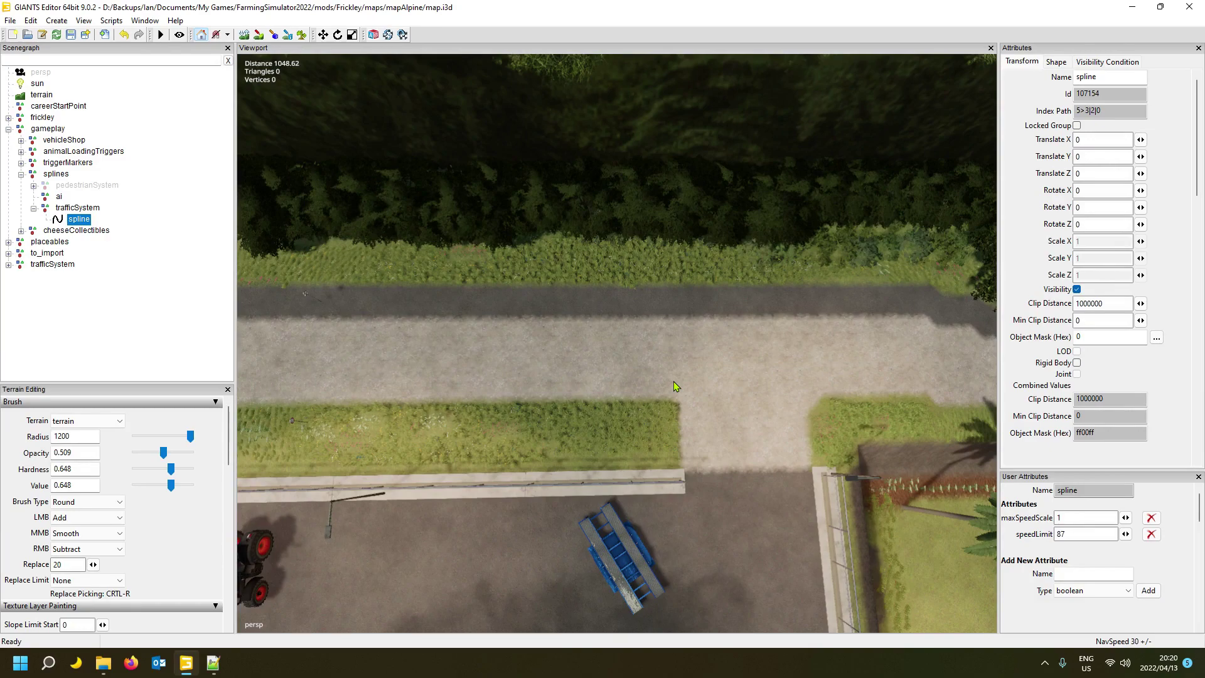
{"action": "right_click_drag", "start_coordinate": [673, 381], "coordinate": [422, 451]}
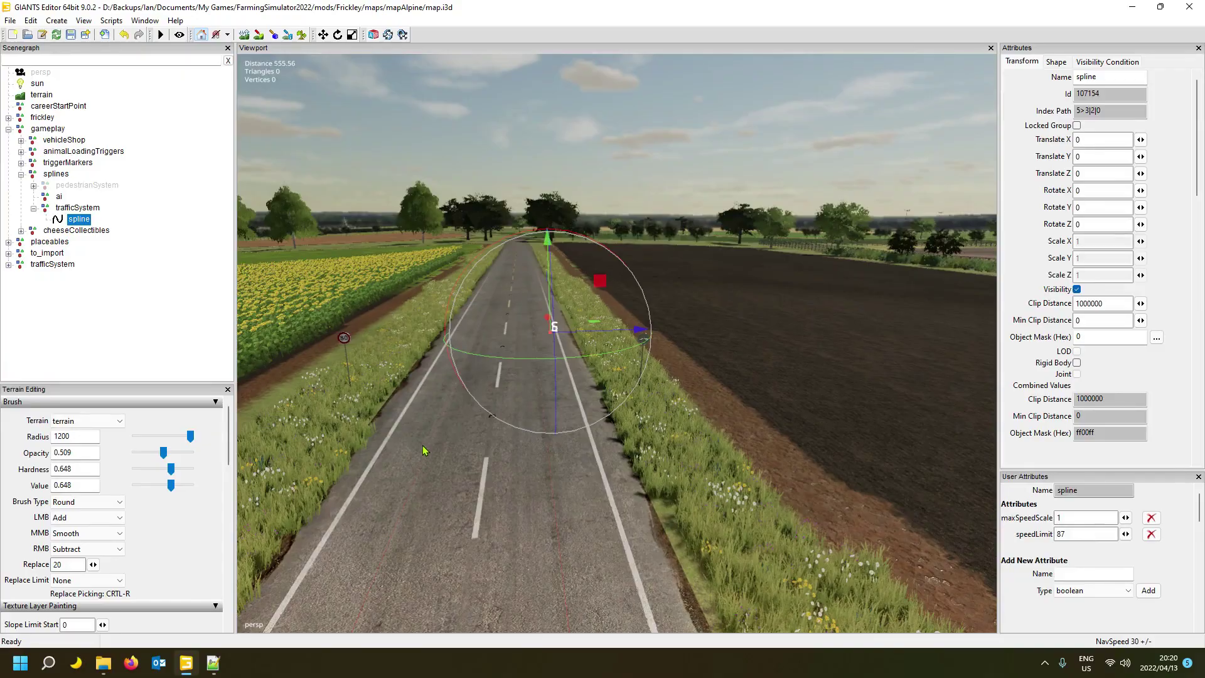
- Place the spline on the gravel road beside the shop yard entrance, at about X -1009.4, Y 105.9, Z -279.5
{"action": "right_click_drag", "start_coordinate": [356, 372], "coordinate": [514, 550]}
{"action": "right_click_drag", "start_coordinate": [522, 502], "coordinate": [278, 548]}
{"action": "key", "text": "d"}
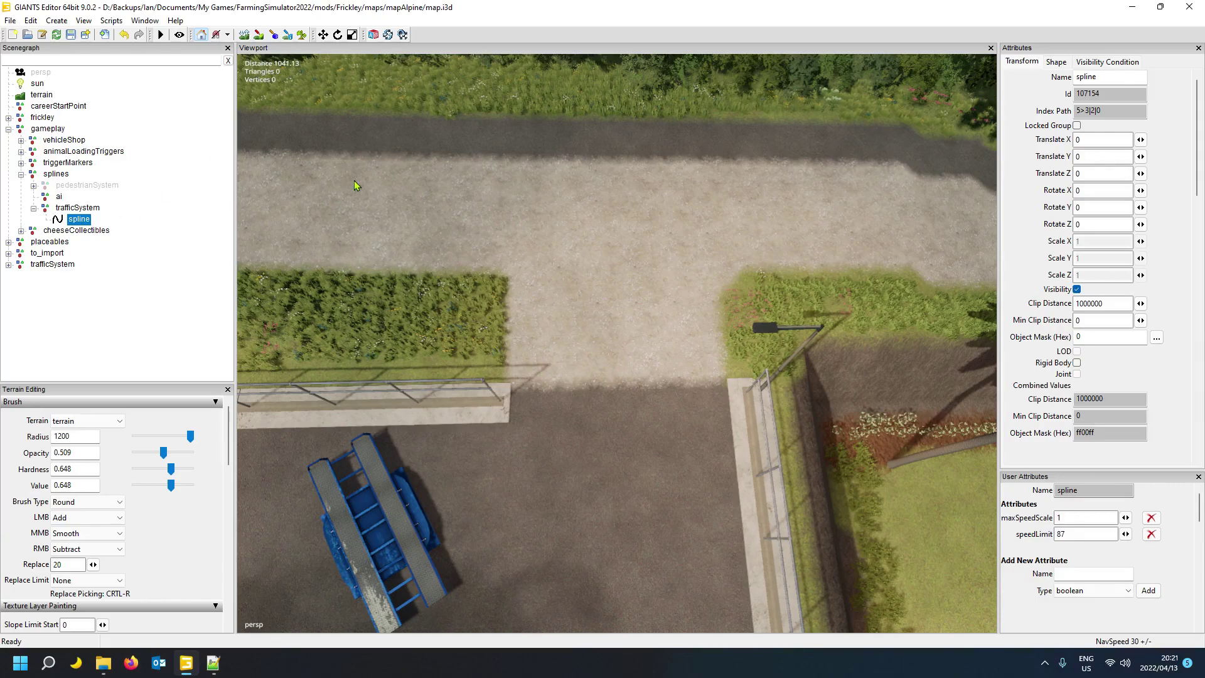
{"action": "key", "text": "ctrl+b"}
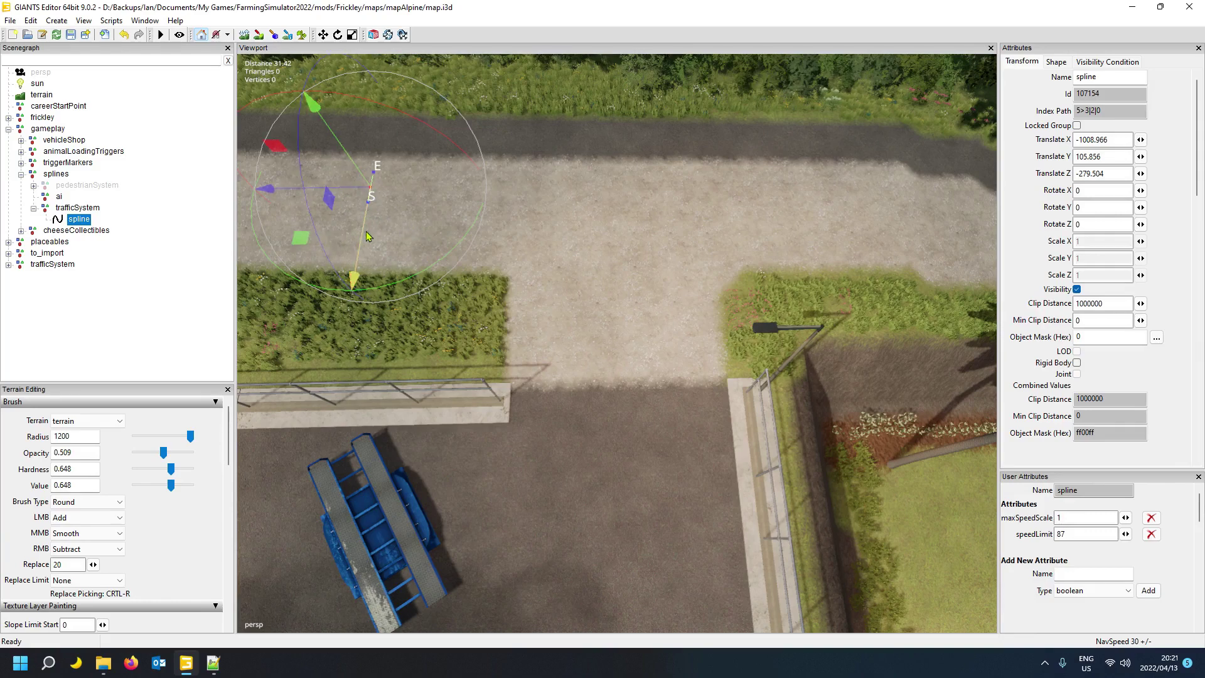
{"action": "left_click_drag", "start_coordinate": [367, 237], "coordinate": [373, 232]}
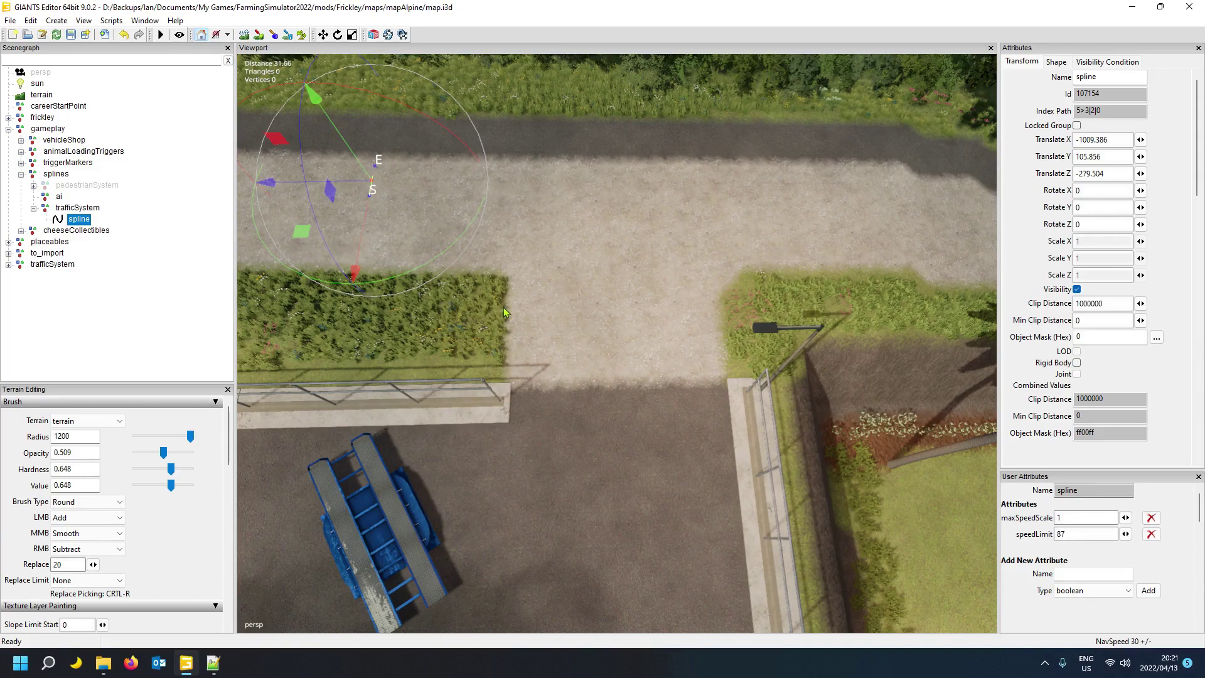
- Rotate the spline to about -180, -87.9, -180 so that it runs along the road toward the yard entrance
{"action": "left_click_drag", "start_coordinate": [523, 302], "coordinate": [944, 250], "text": "alt"}
{"action": "scroll", "coordinate": [406, 235], "scroll_direction": "up", "scroll_amount": 3}
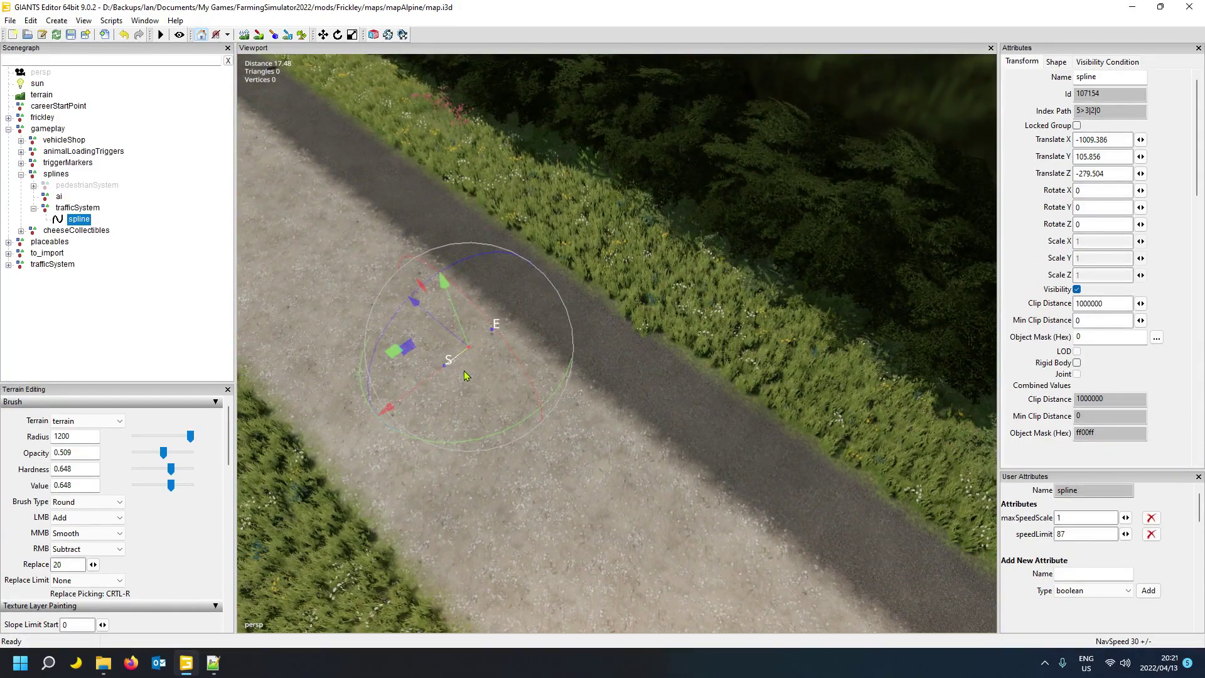
{"action": "left_click_drag", "start_coordinate": [492, 438], "coordinate": [427, 363]}
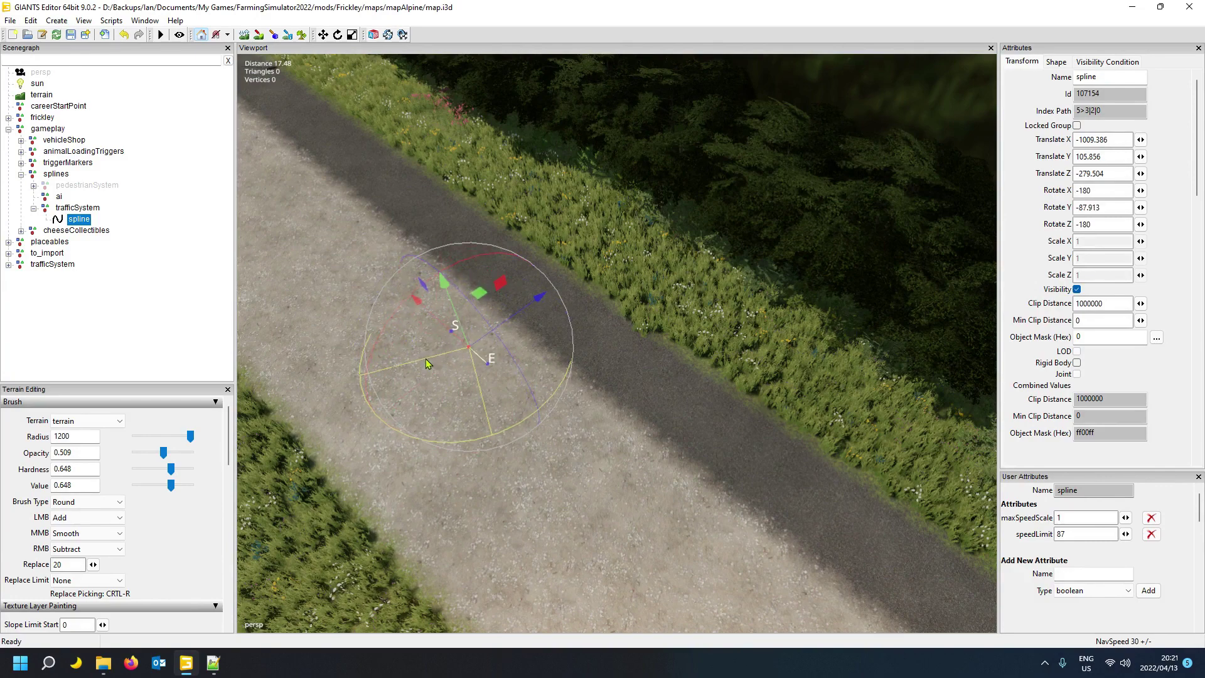
{"action": "left_click_drag", "start_coordinate": [425, 365], "coordinate": [426, 364]}
{"action": "left_click_drag", "start_coordinate": [407, 438], "coordinate": [533, 460], "text": "alt"}
{"action": "scroll", "coordinate": [533, 460], "scroll_direction": "down", "scroll_amount": 3}
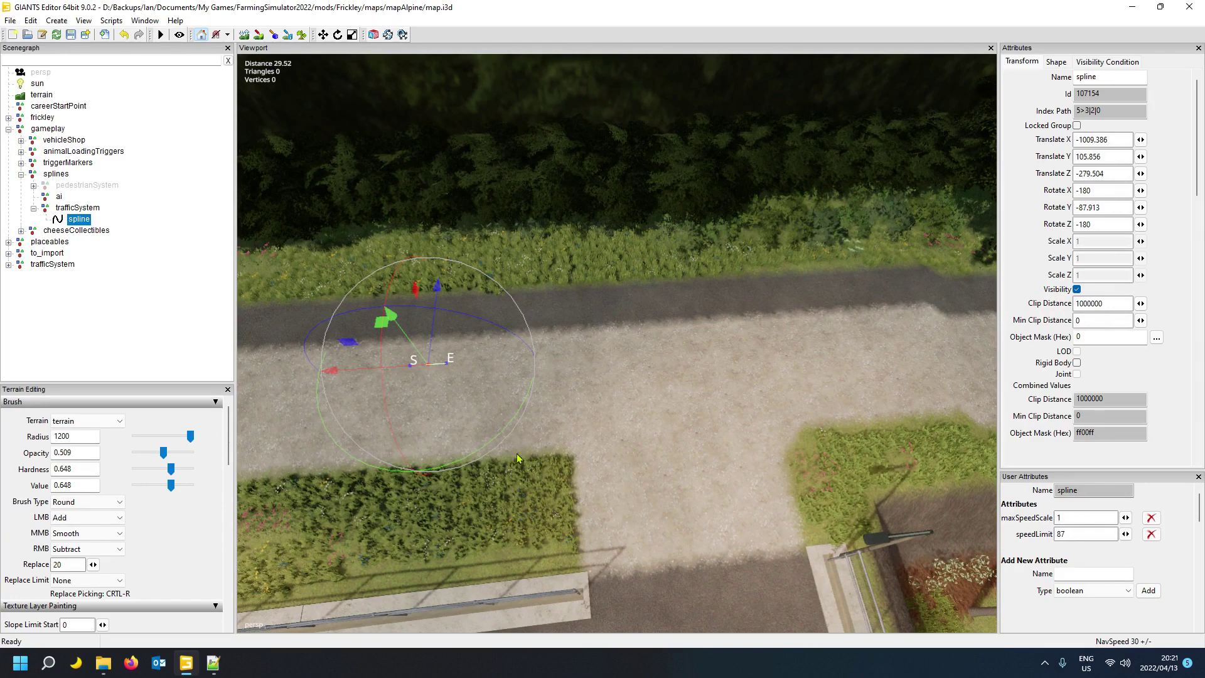
- Place the rotated spline again on the road surface, at about X -1009.5, Y 105.9, Z -279.3
{"action": "left_click", "coordinate": [423, 376]}
{"action": "key", "text": "ctrl+b"}
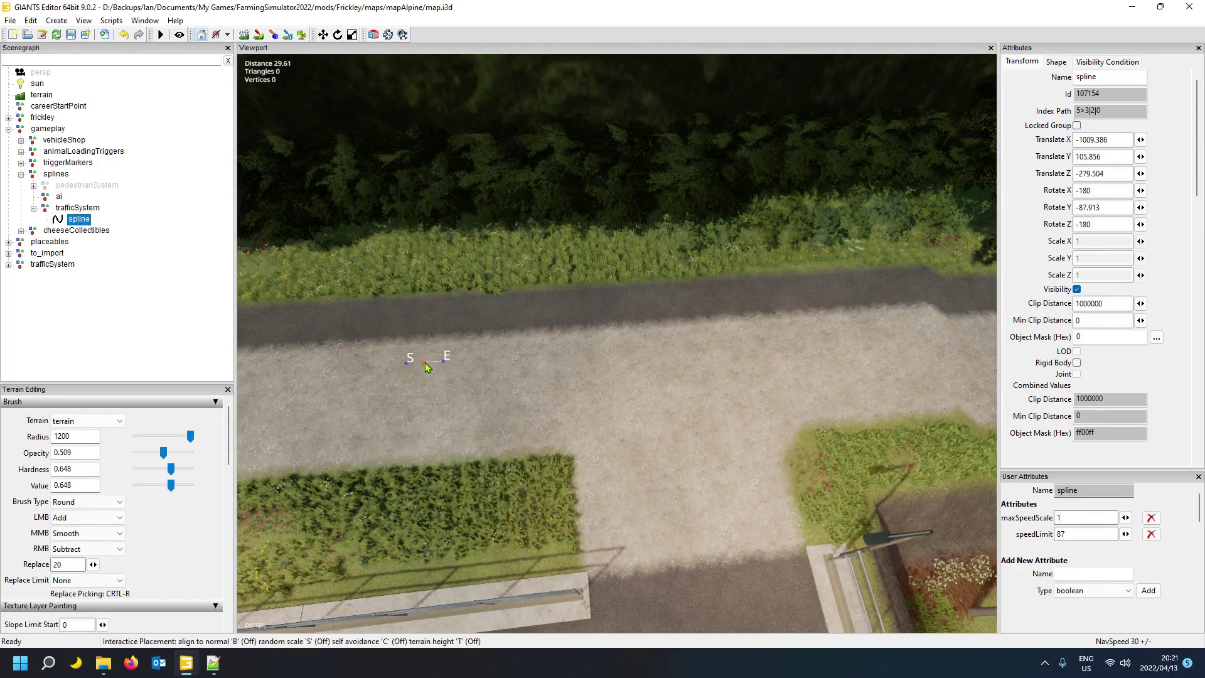
{"action": "left_click", "coordinate": [425, 366]}
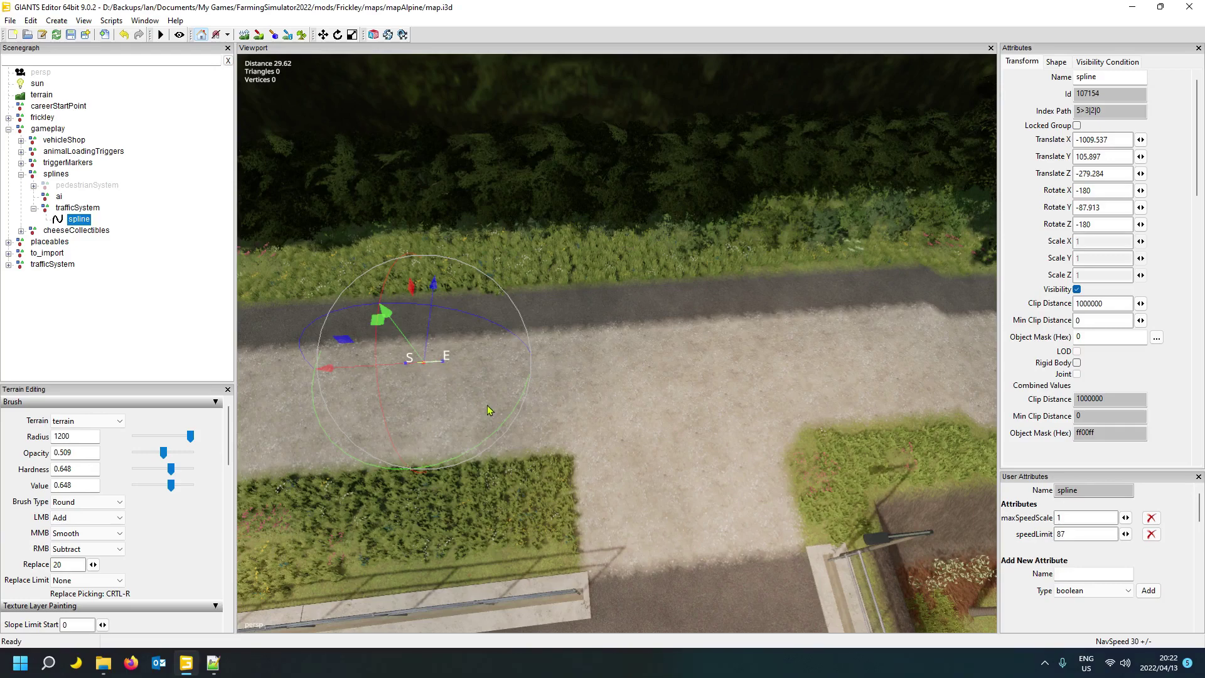
{"action": "left_click_drag", "start_coordinate": [487, 405], "coordinate": [436, 396], "text": "alt"}
{"action": "scroll", "coordinate": [435, 395], "scroll_direction": "up", "scroll_amount": 2}
{"action": "scroll", "coordinate": [438, 399], "scroll_direction": "up", "scroll_amount": 5}
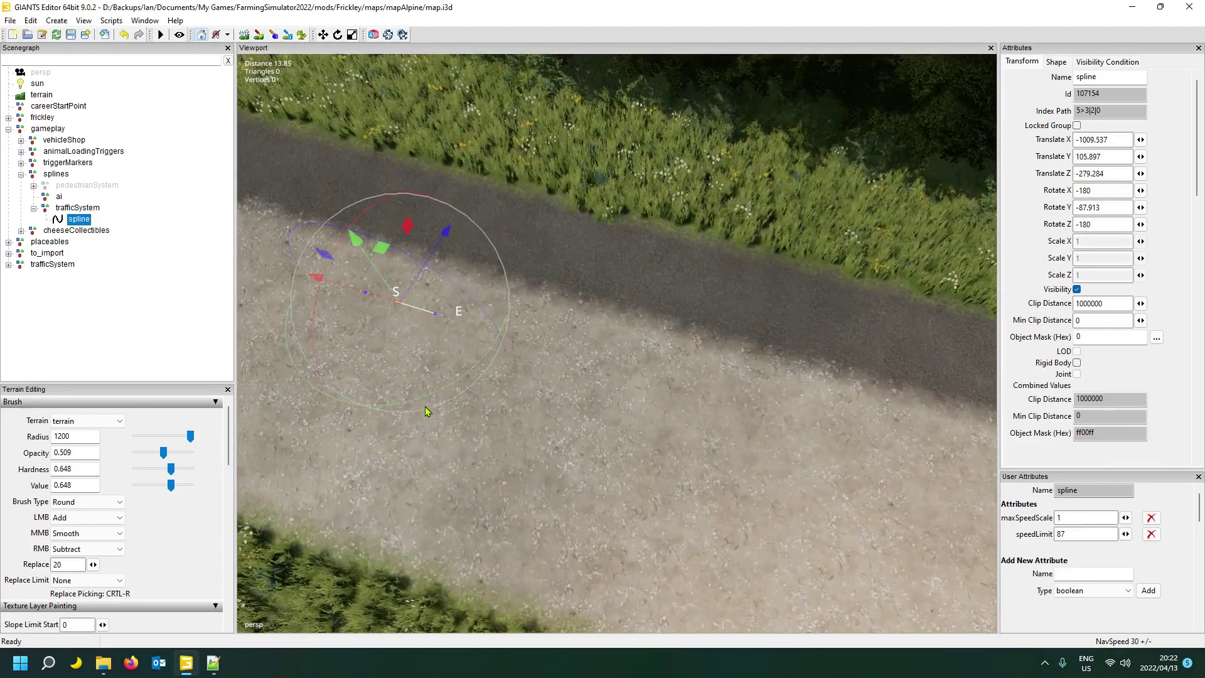
- Extend the spline from its end point with two new control points straight along the road, out to about CV X -6.1
{"action": "left_click", "coordinate": [438, 318]}
{"action": "left_click_drag", "start_coordinate": [437, 319], "coordinate": [532, 400], "text": "alt"}
{"action": "scroll", "coordinate": [532, 399], "scroll_direction": "down", "scroll_amount": 3}
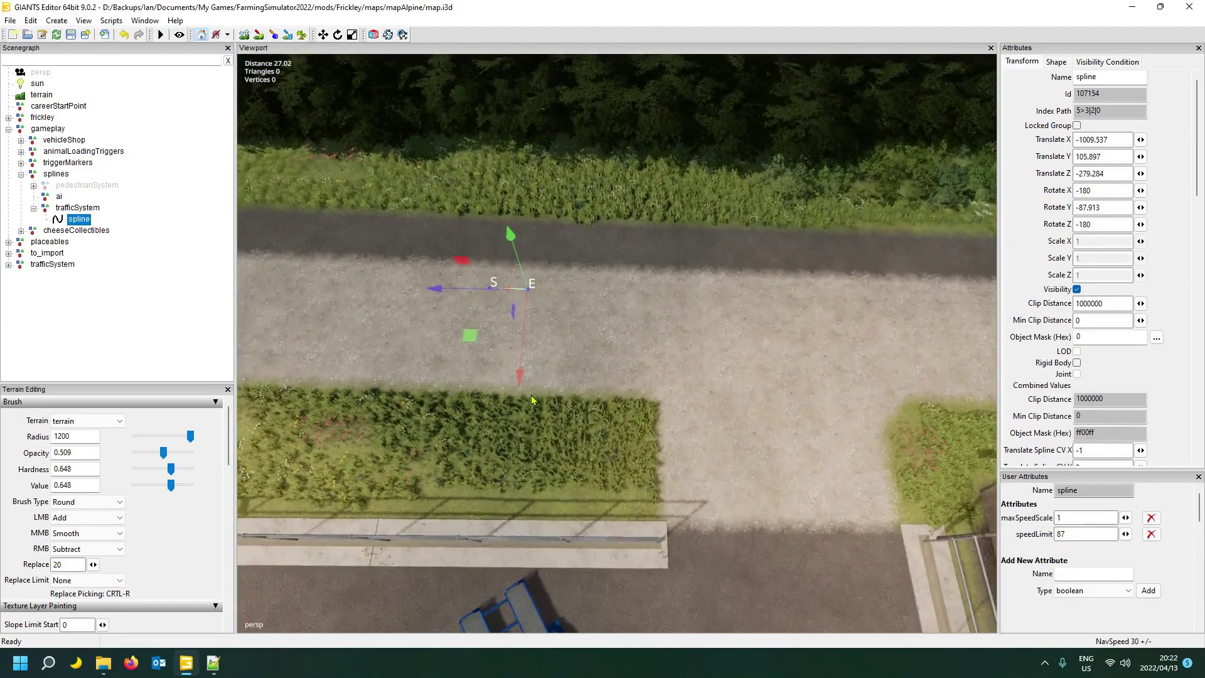
{"action": "scroll", "coordinate": [534, 397], "scroll_direction": "up", "scroll_amount": 1}
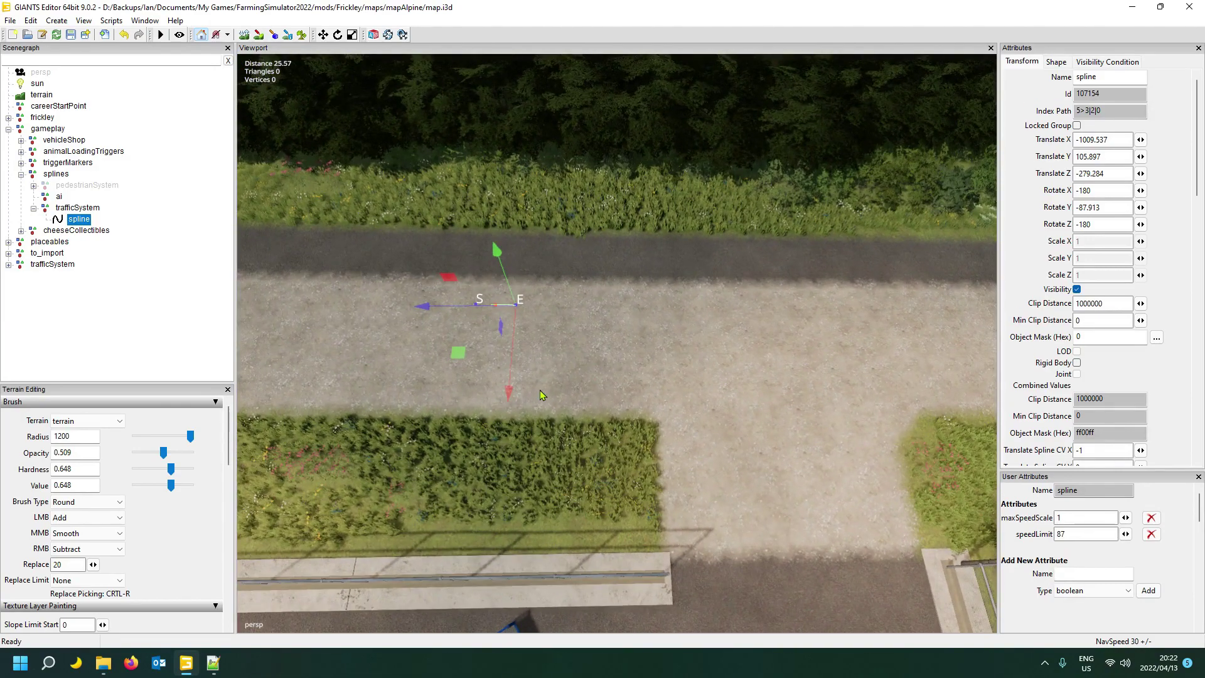
{"action": "key", "text": "Insert"}
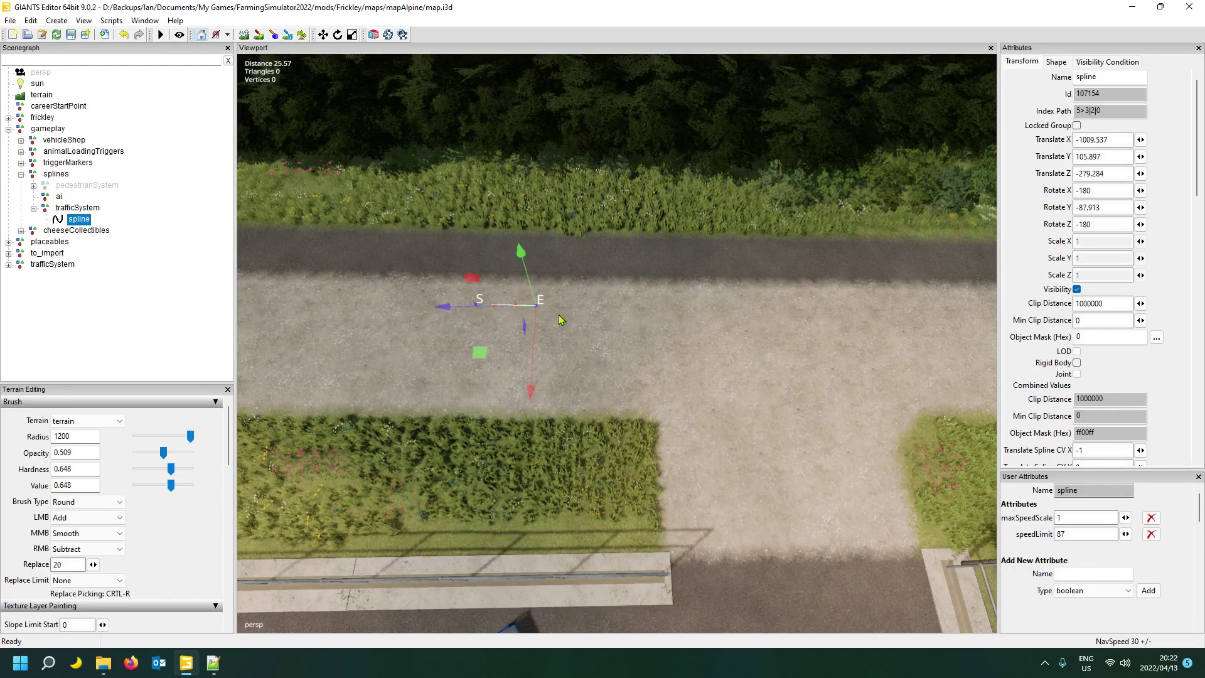
{"action": "key", "text": "ctrl+b"}
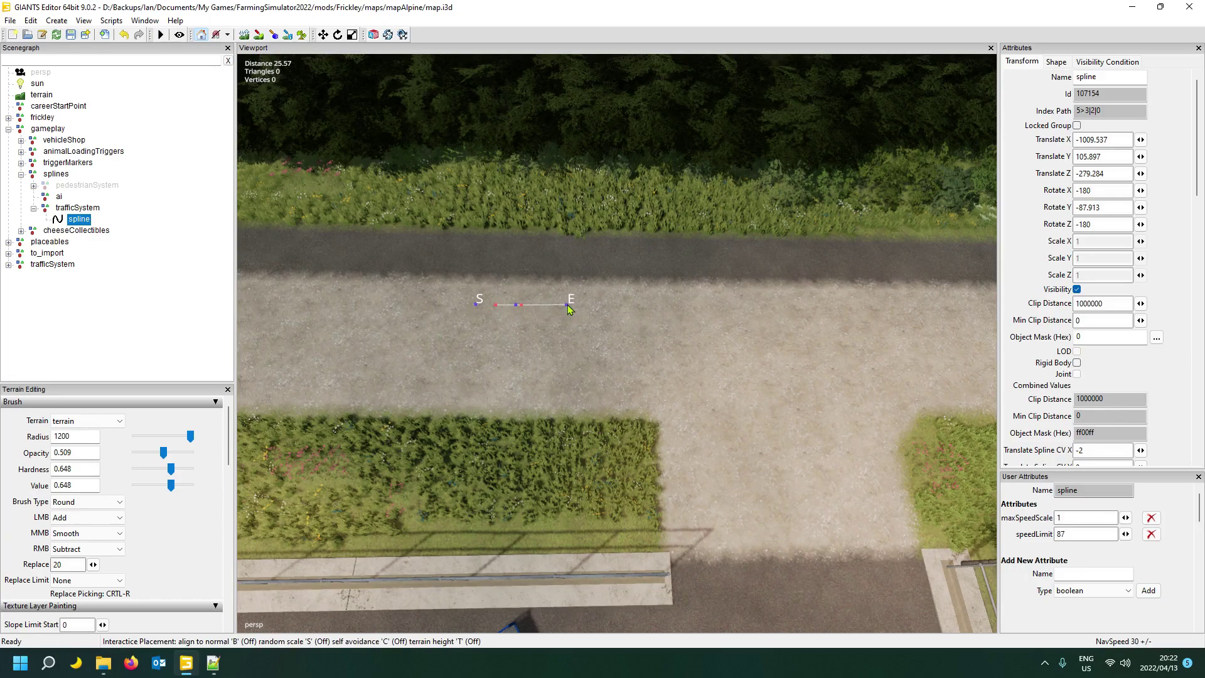
{"action": "left_click", "coordinate": [567, 306]}
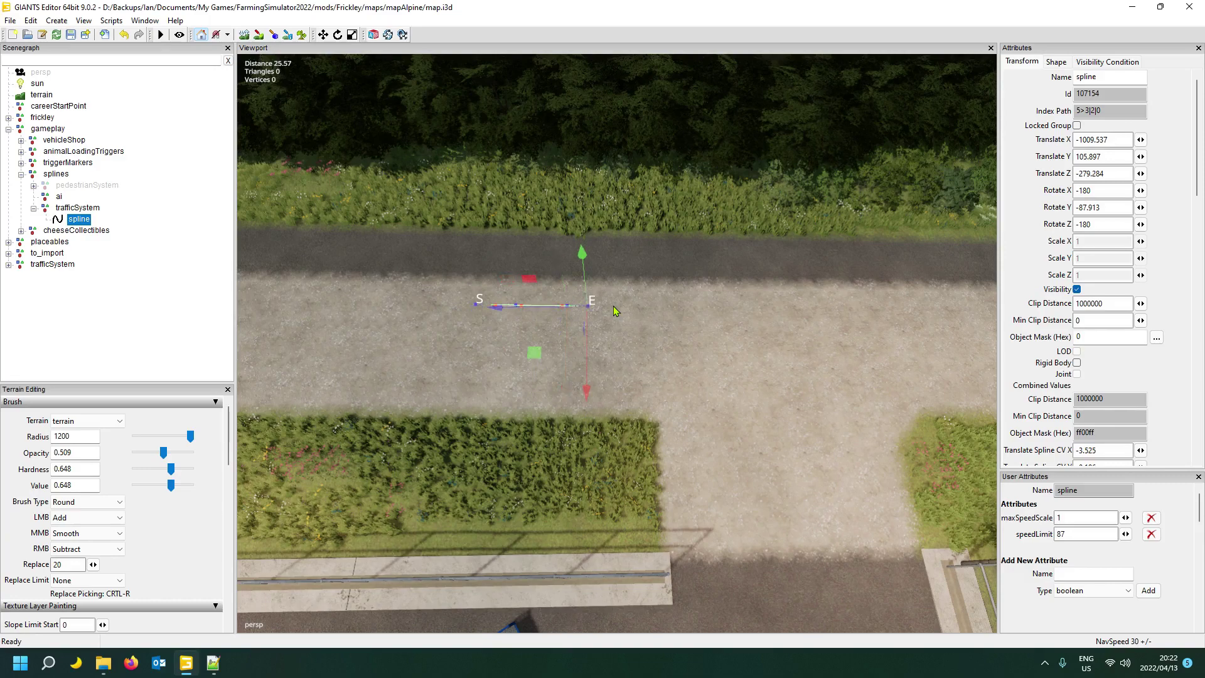
{"action": "left_click", "coordinate": [613, 308]}
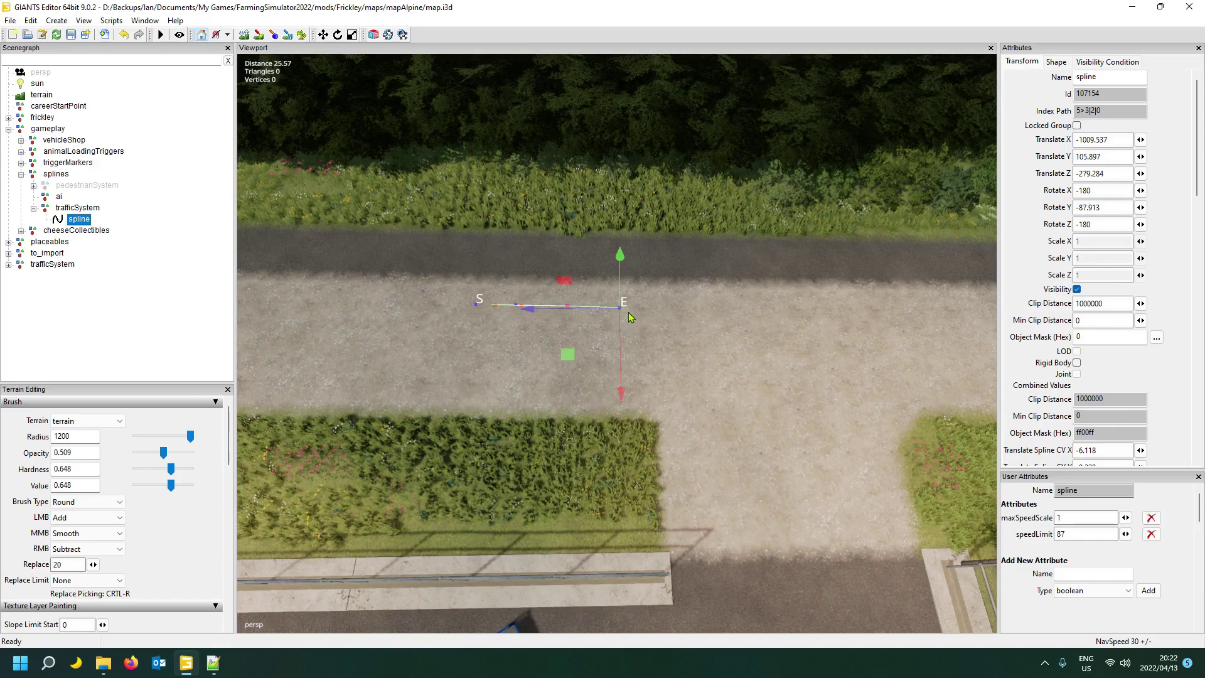
- Add two control points at the spline's end that begin the curve toward the yard entrance, out to about CV X -12.1
{"action": "key", "text": "Insert"}
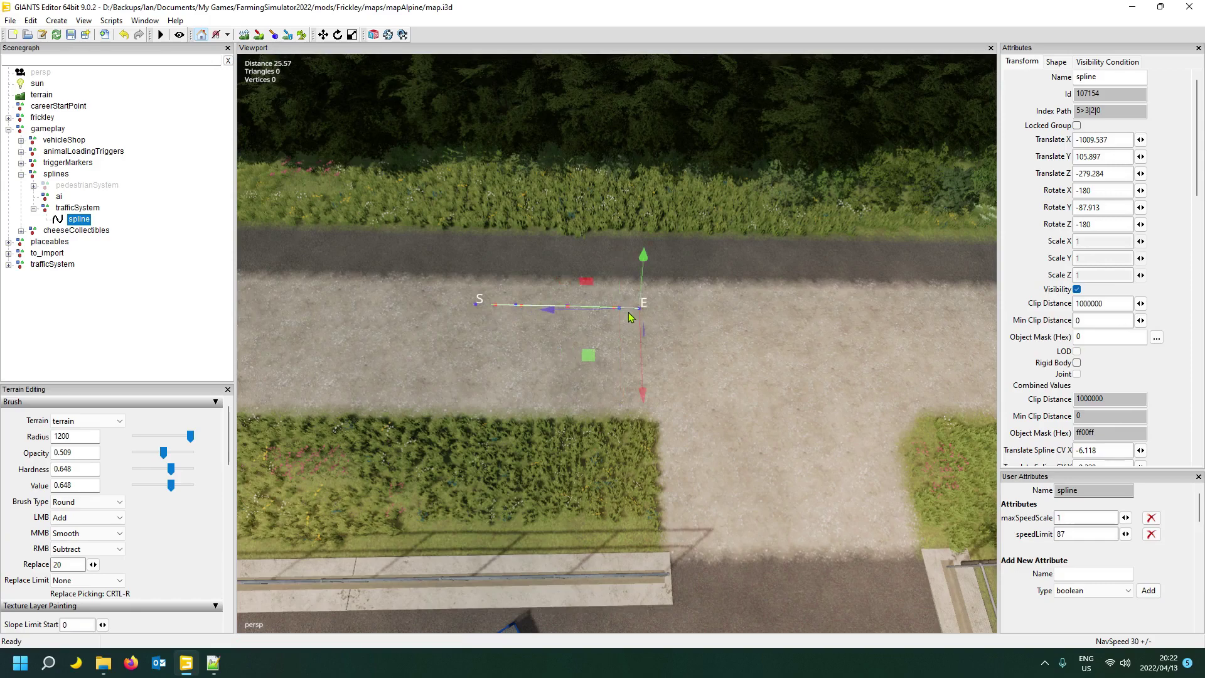
{"action": "key", "text": "ctrl+b"}
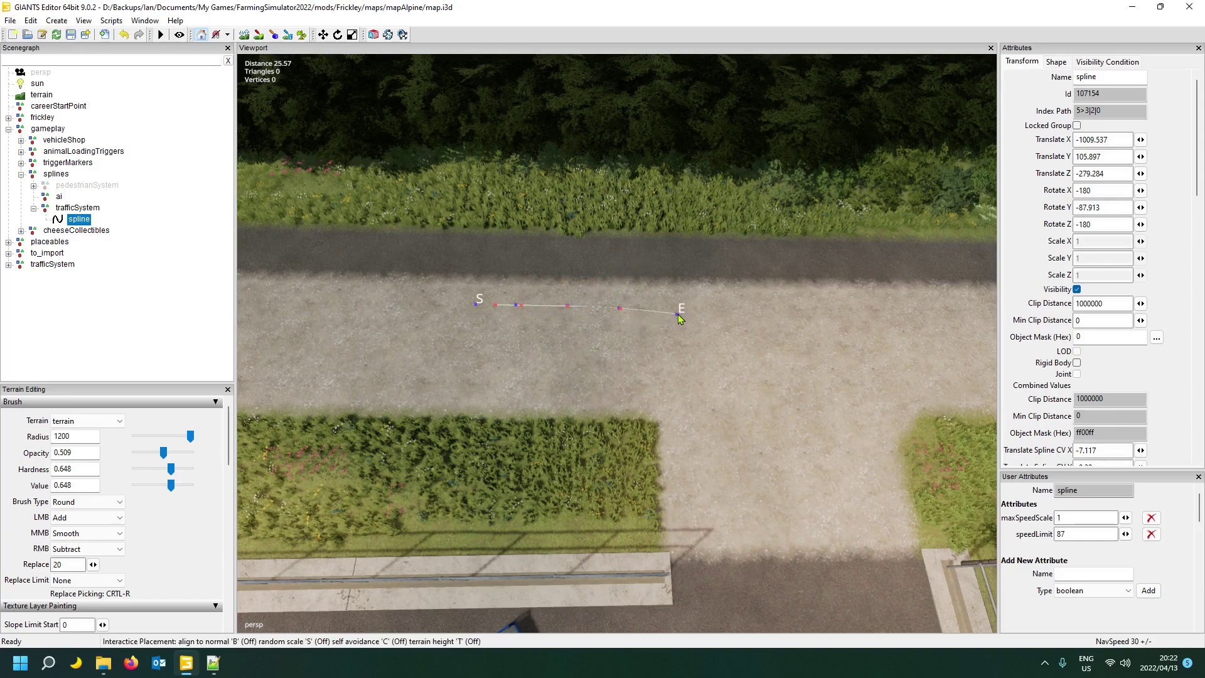
{"action": "left_click", "coordinate": [681, 320]}
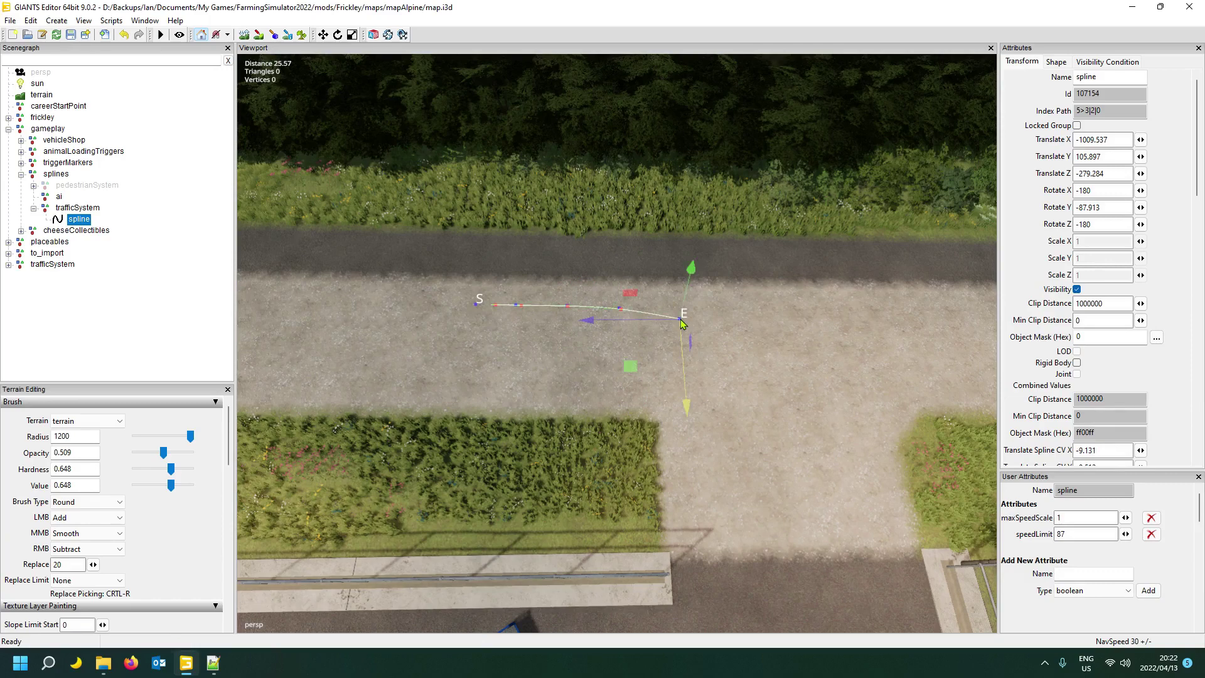
{"action": "key", "text": "Insert"}
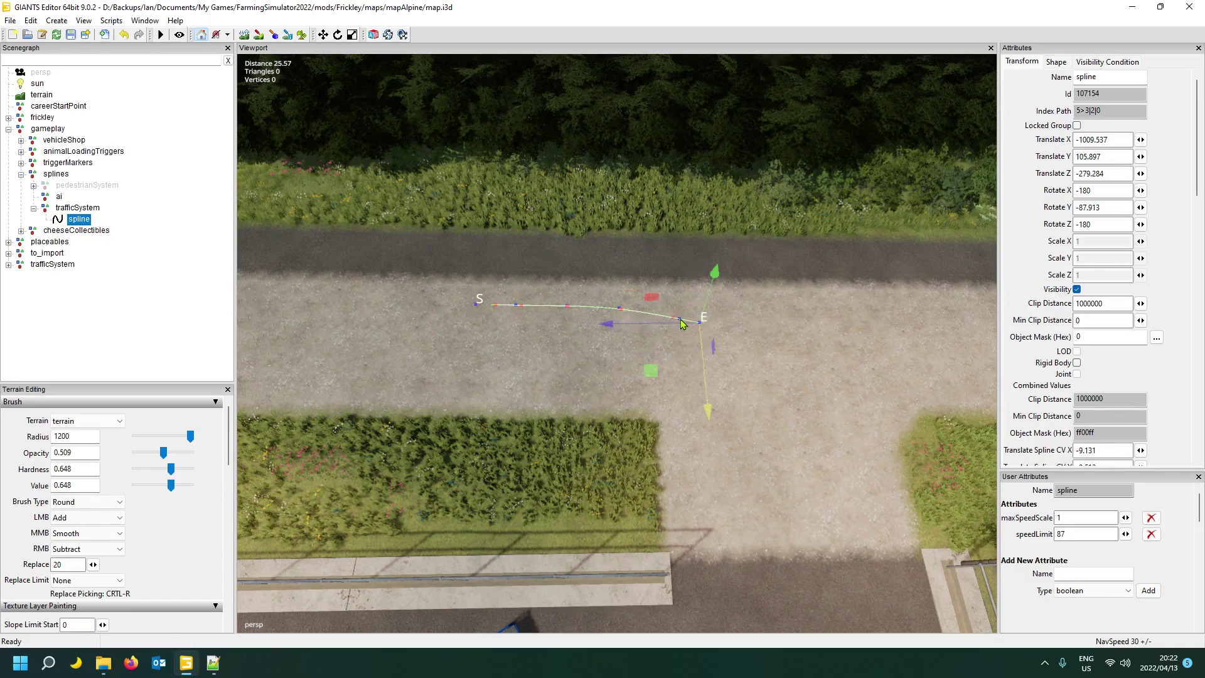
{"action": "key", "text": "ctrl+b"}
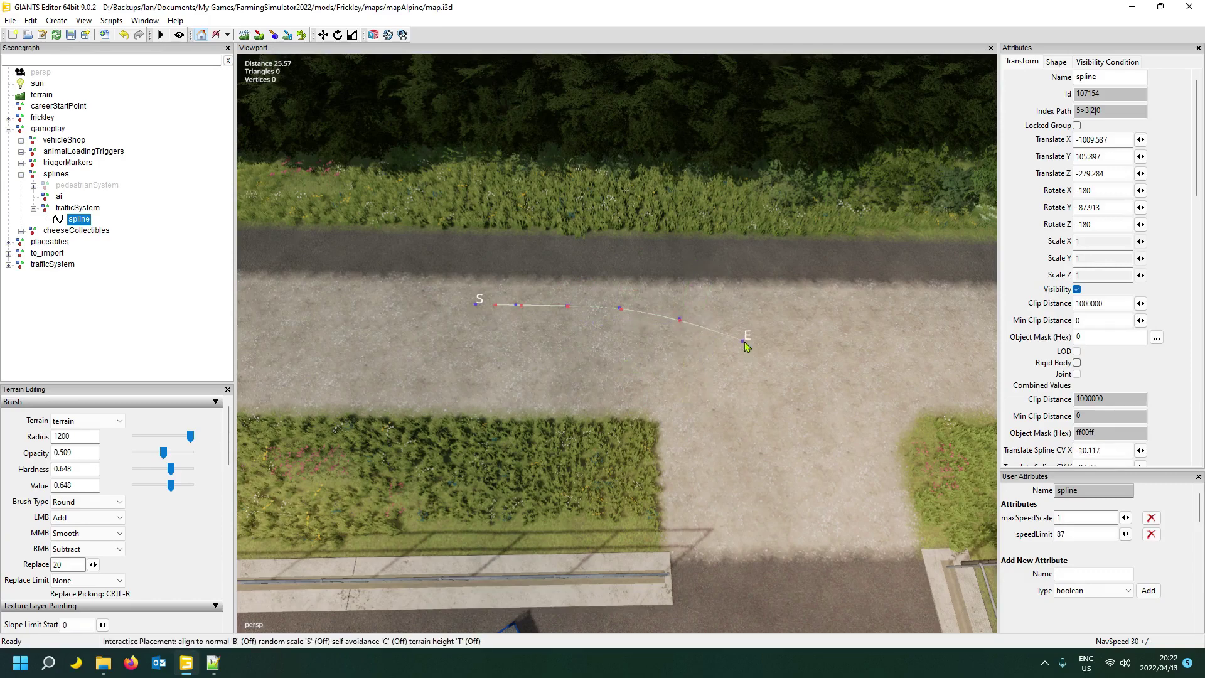
{"action": "left_click", "coordinate": [743, 347]}
{"action": "left_click_drag", "start_coordinate": [653, 394], "coordinate": [735, 412], "text": "alt"}
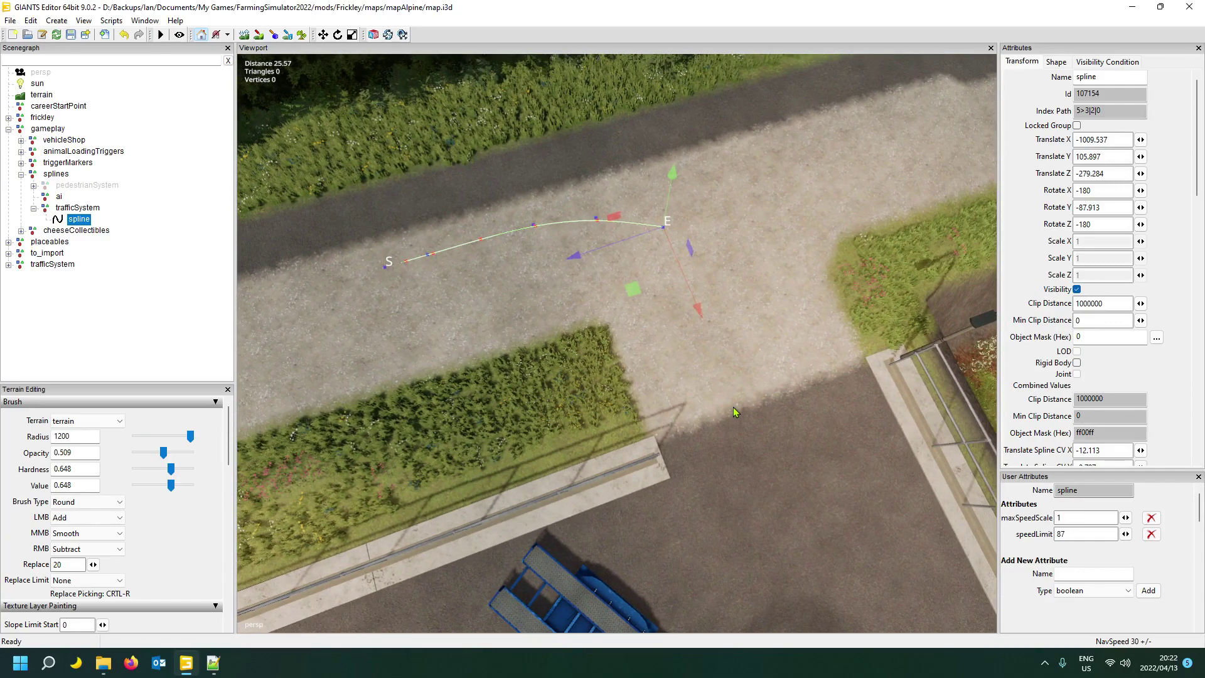
- Add two more control points that round the bend in front of the yard entrance, out to about CV X -15.3
{"action": "key", "text": "Insert"}
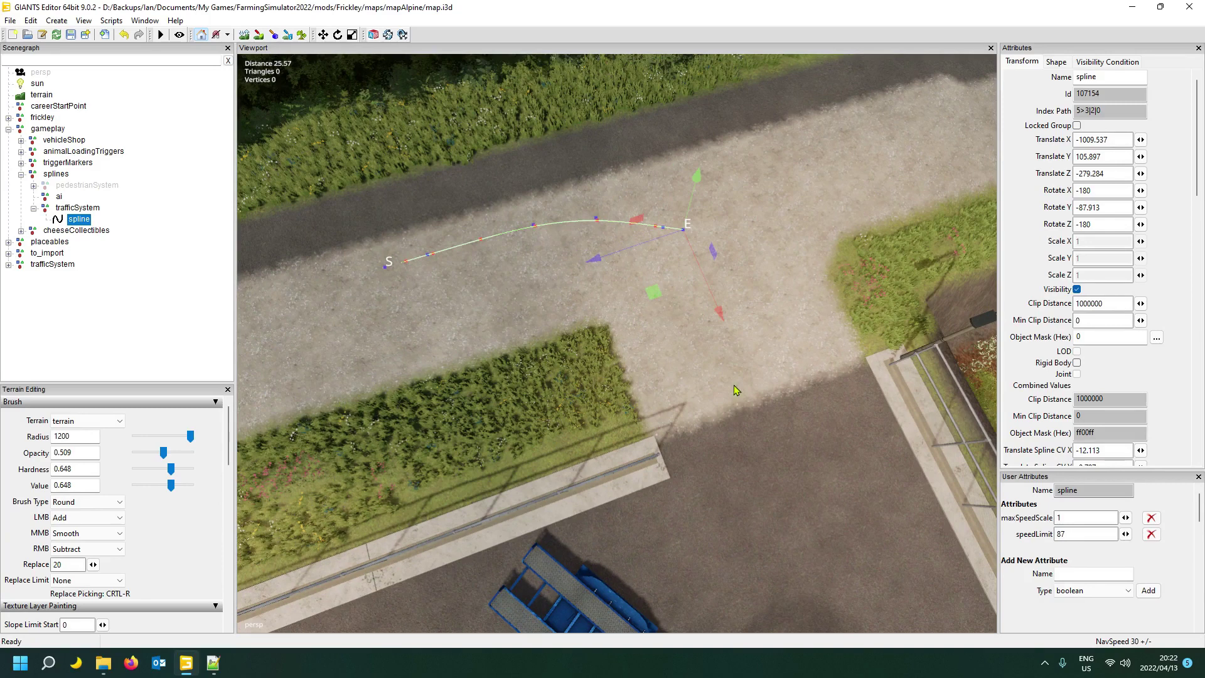
{"action": "key", "text": "ctrl+b"}
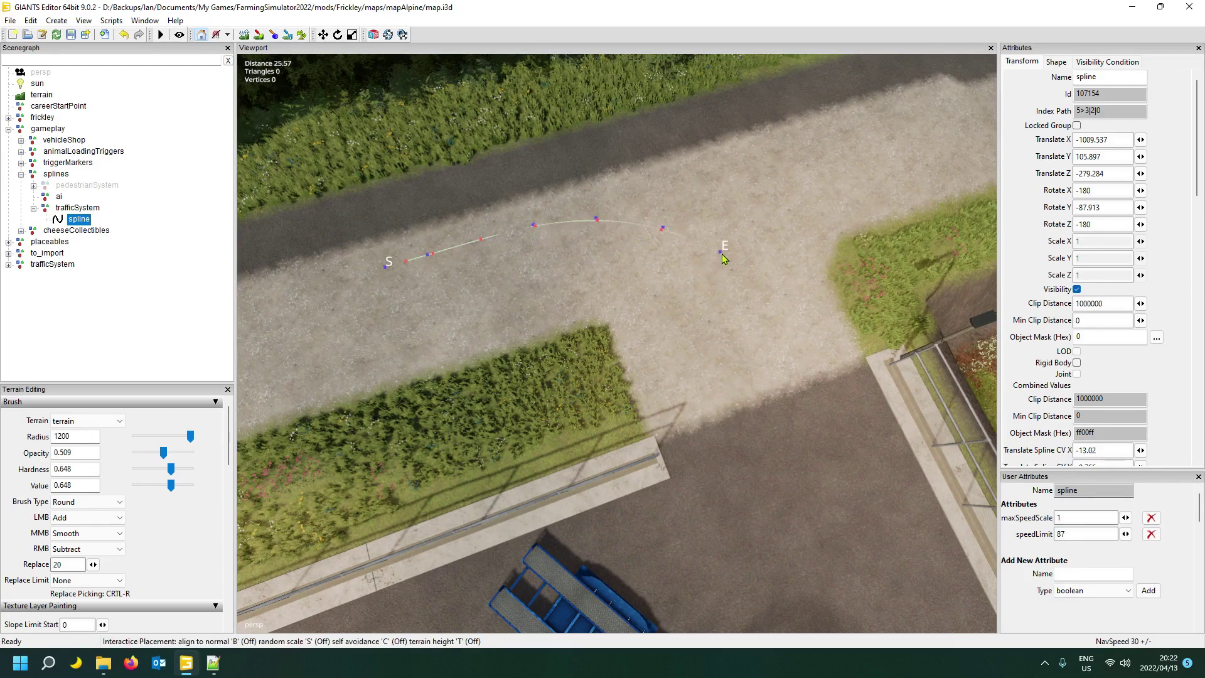
{"action": "left_click", "coordinate": [723, 254]}
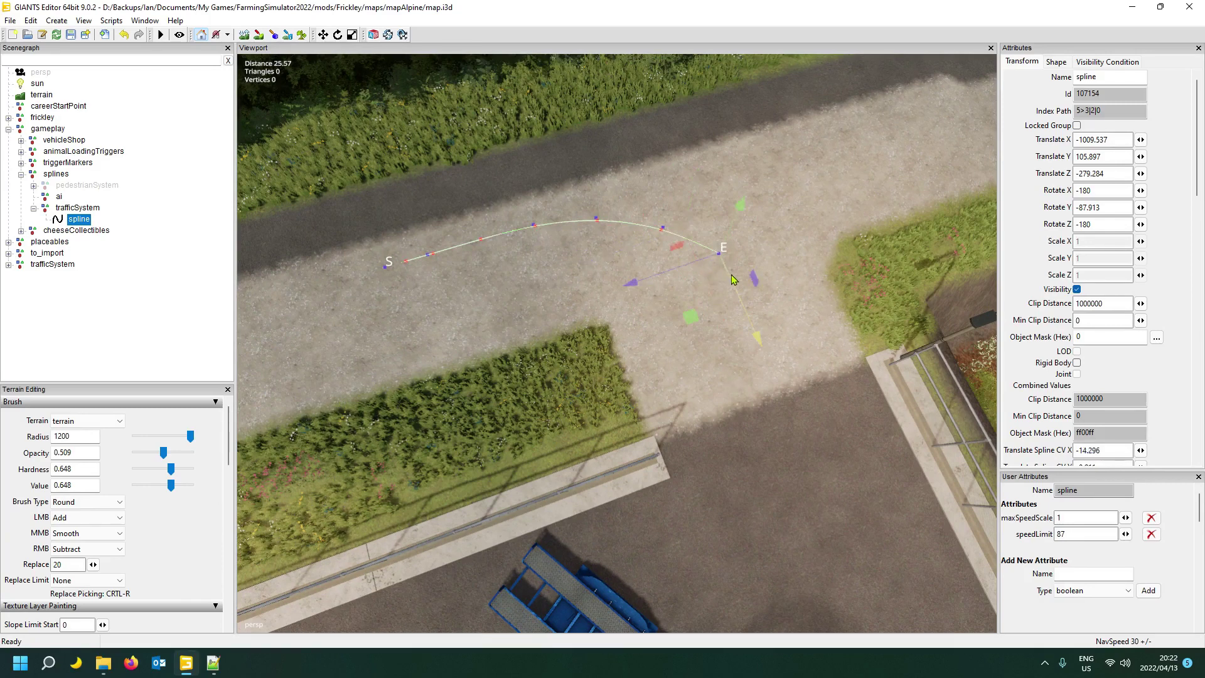
{"action": "key", "text": "Insert"}
{"action": "key", "text": "ctrl+b"}
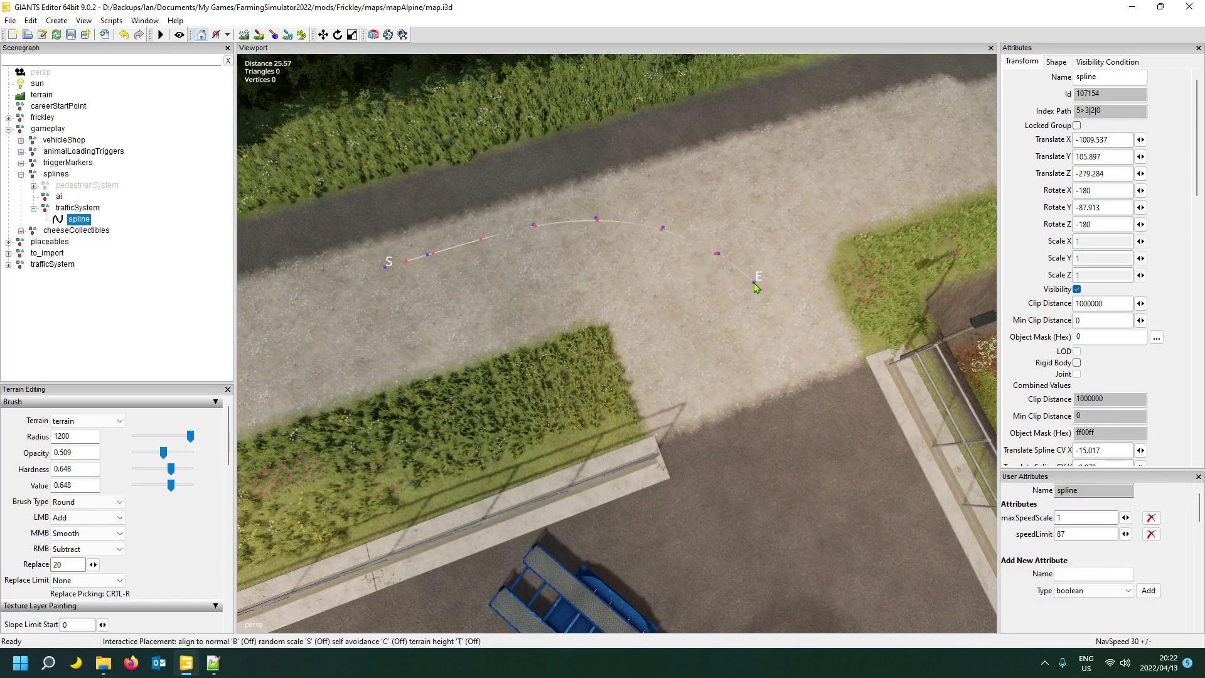
{"action": "left_click", "coordinate": [753, 283]}
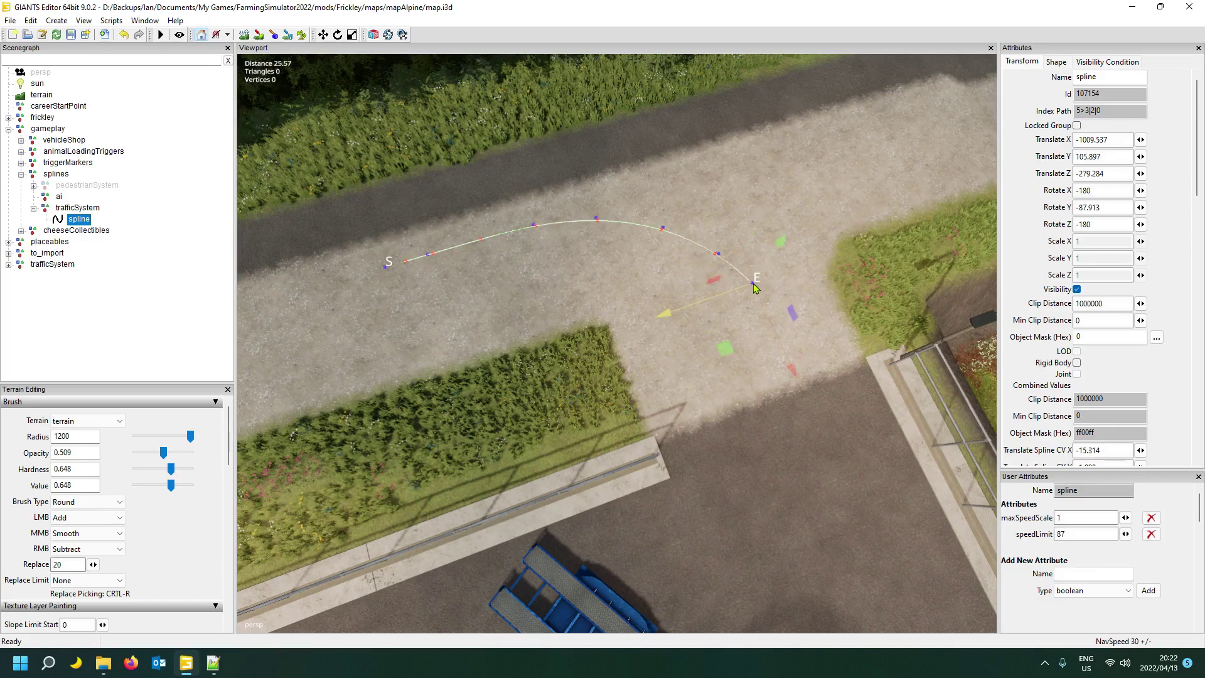
- Add three more control points at the spline's end leading into the yard entrance, out to about CV X -16.4
{"action": "key", "text": "Insert"}
{"action": "key", "text": "ctrl+b"}
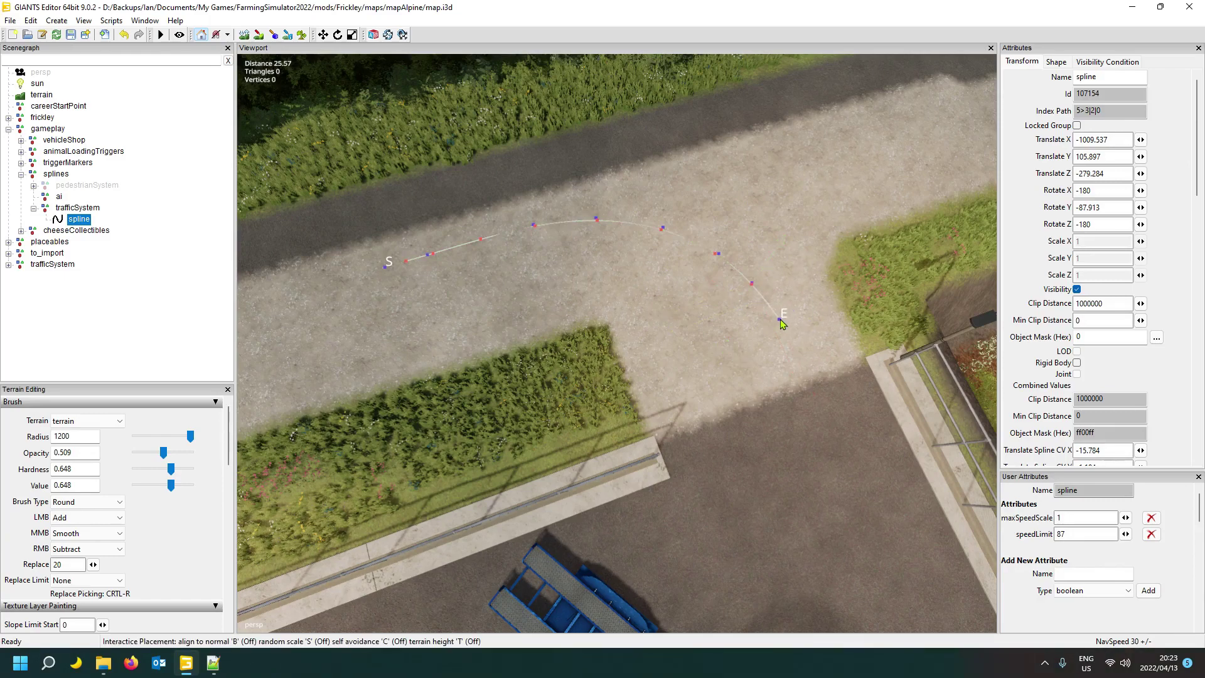
{"action": "left_click", "coordinate": [780, 322]}
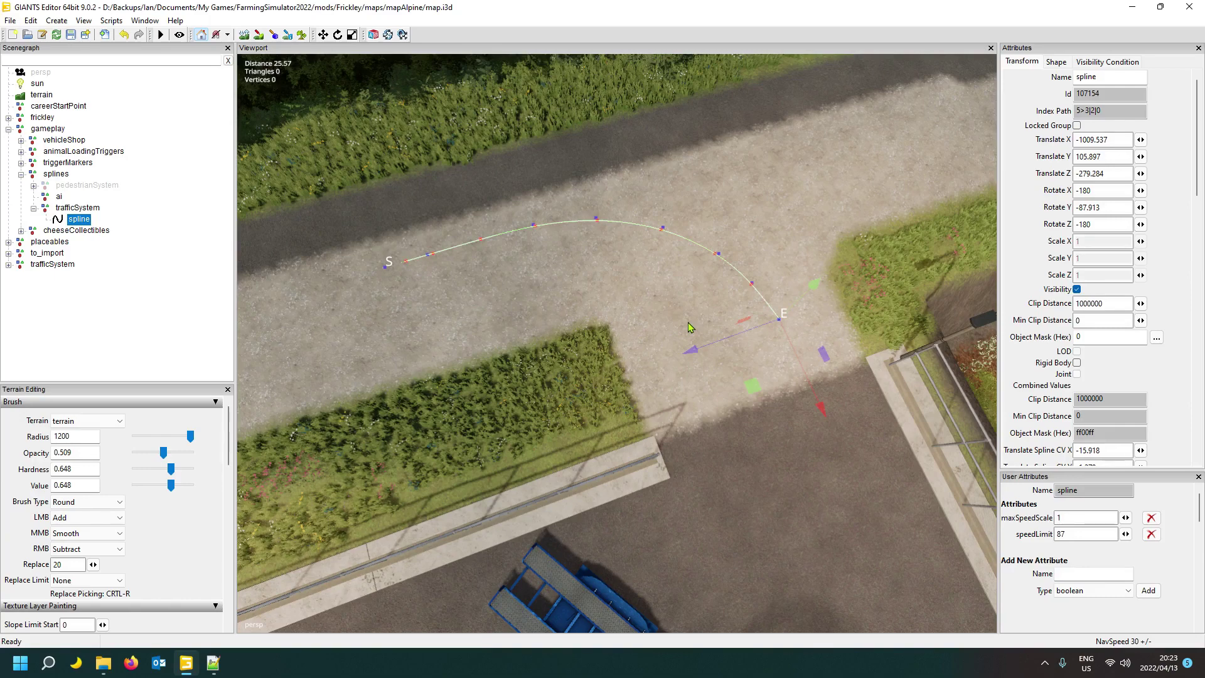
{"action": "key", "text": "Insert"}
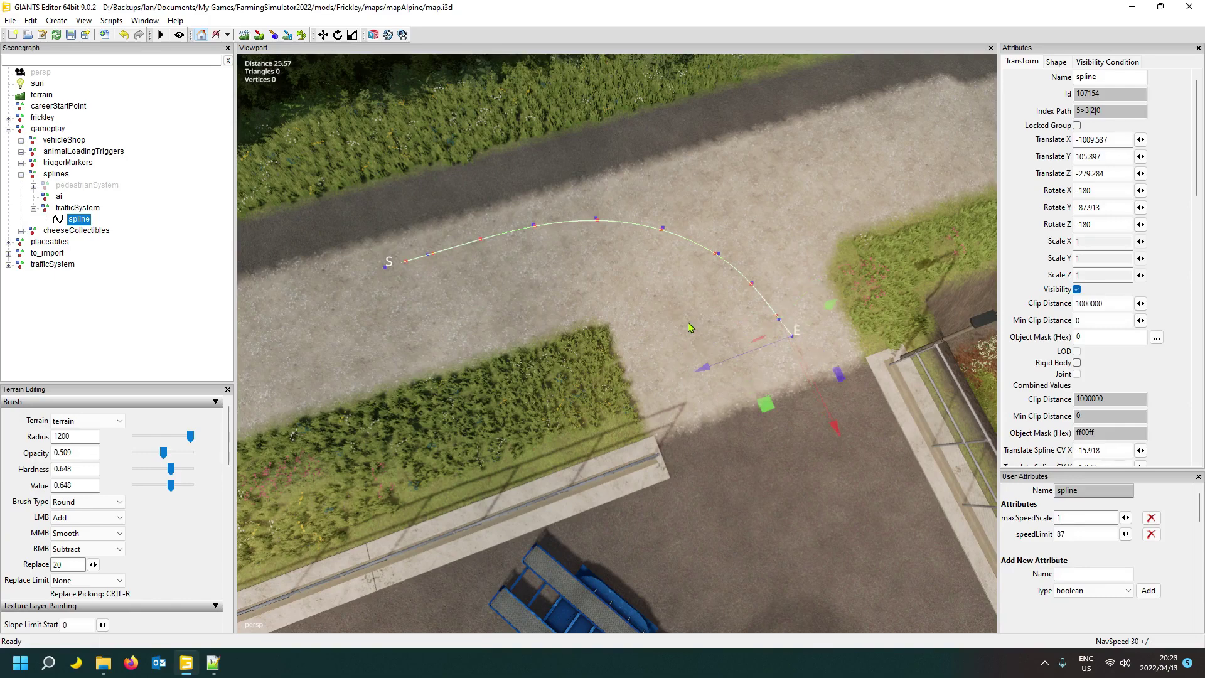
{"action": "key", "text": "ctrl+b"}
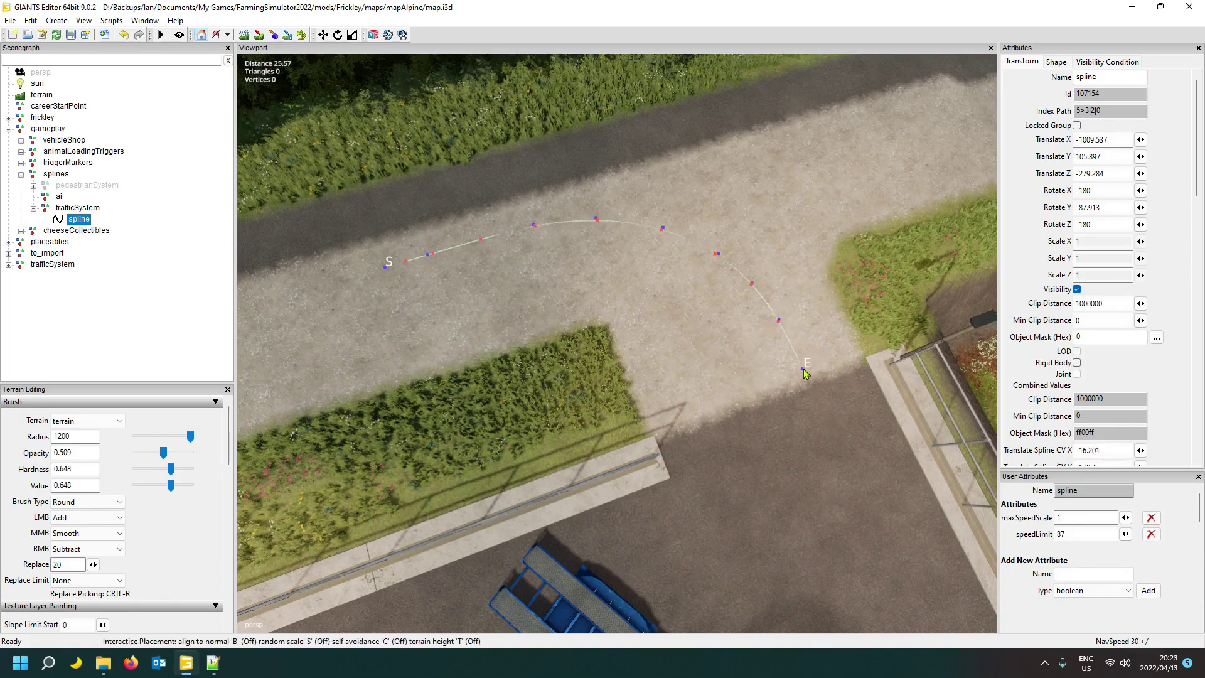
{"action": "left_click", "coordinate": [802, 356]}
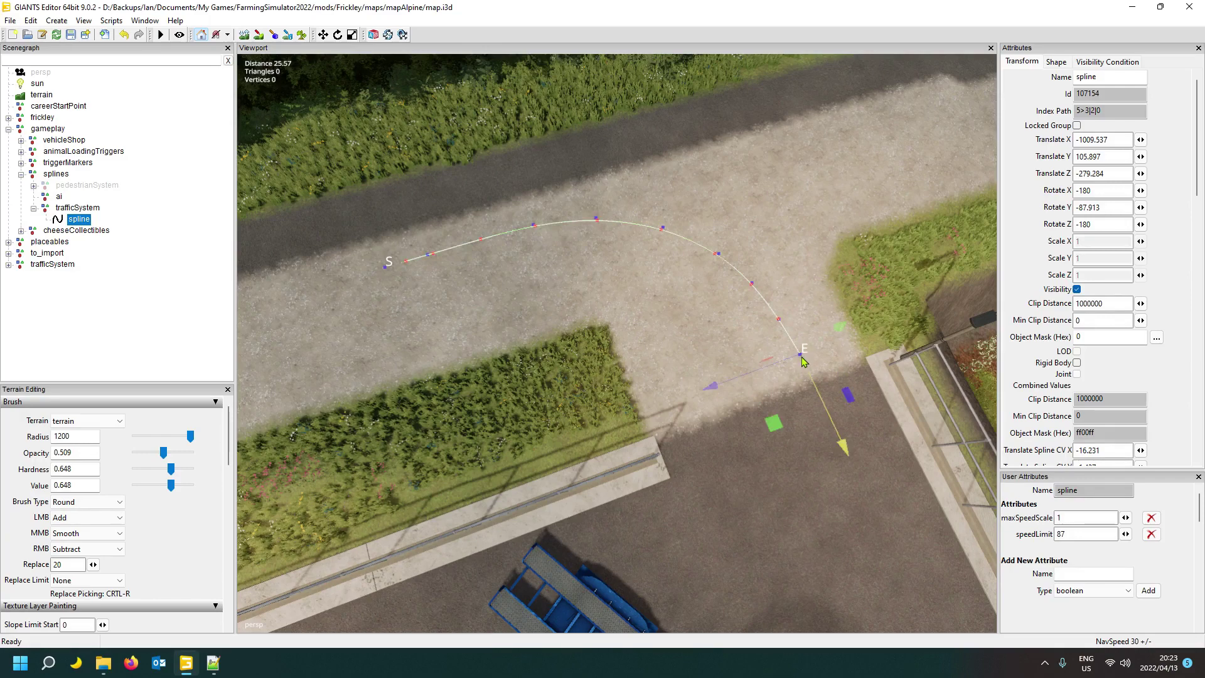
{"action": "key", "text": "Insert"}
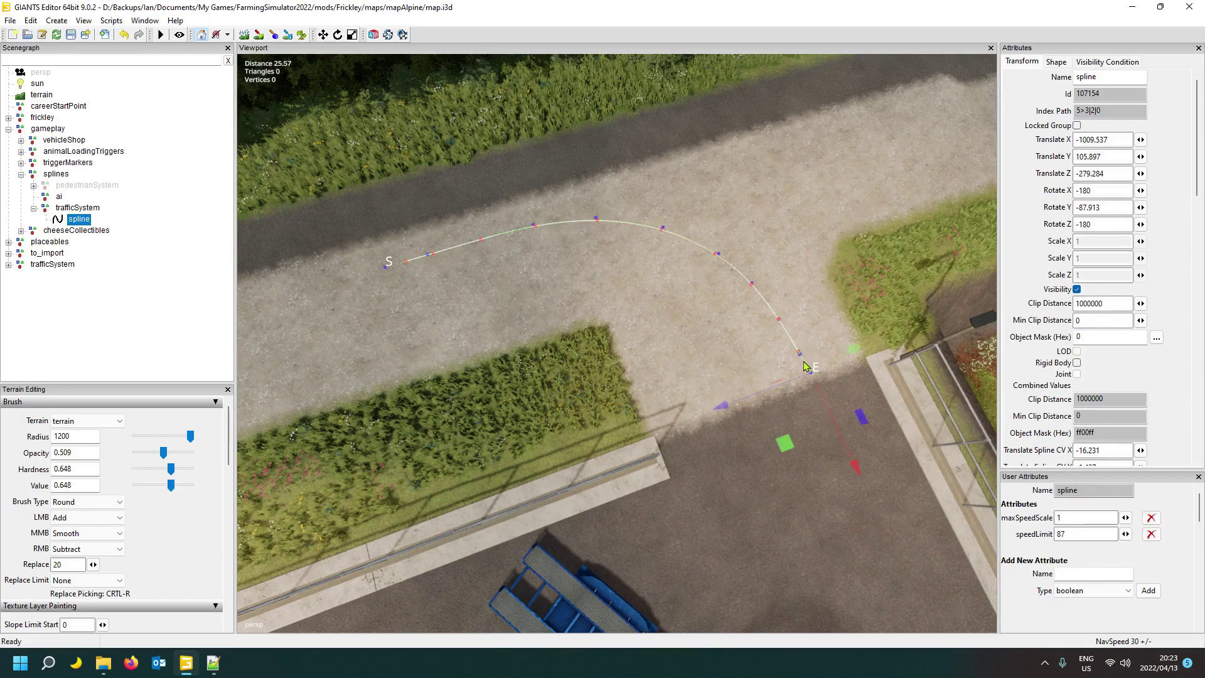
{"action": "key", "text": "ctrl+b"}
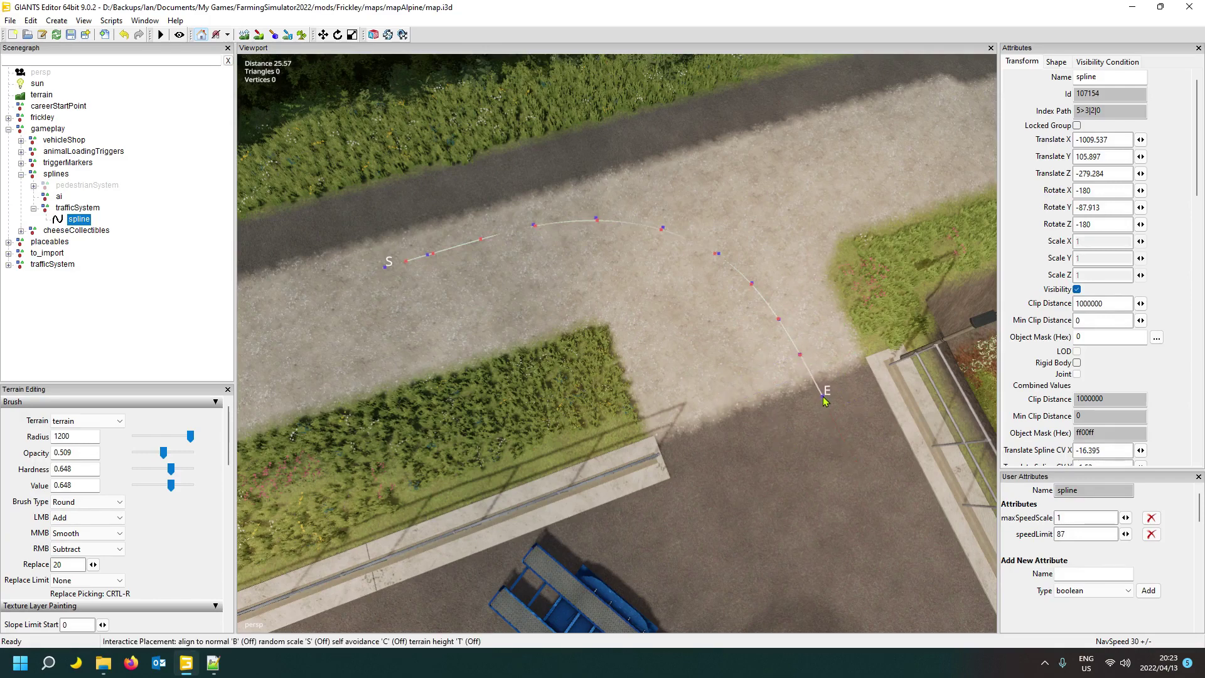
{"action": "left_click", "coordinate": [823, 400]}
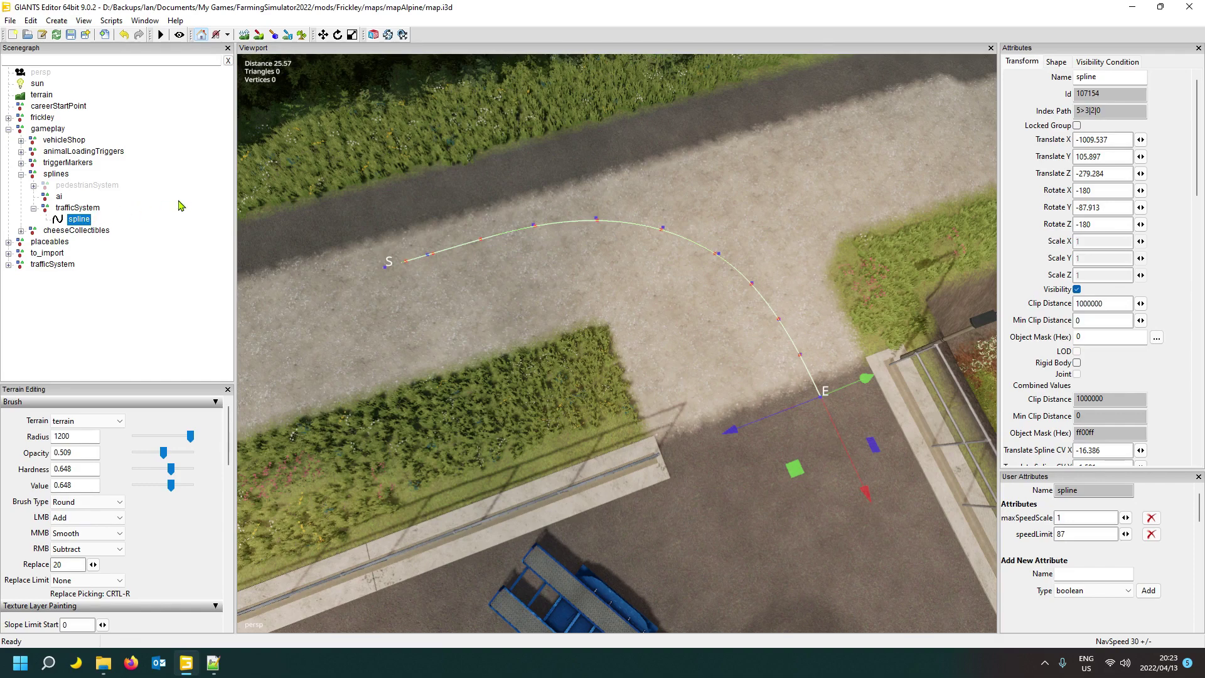
- Duplicate the finished spline within trafficSystem and select the copy's start control point
{"action": "left_click", "coordinate": [81, 221]}
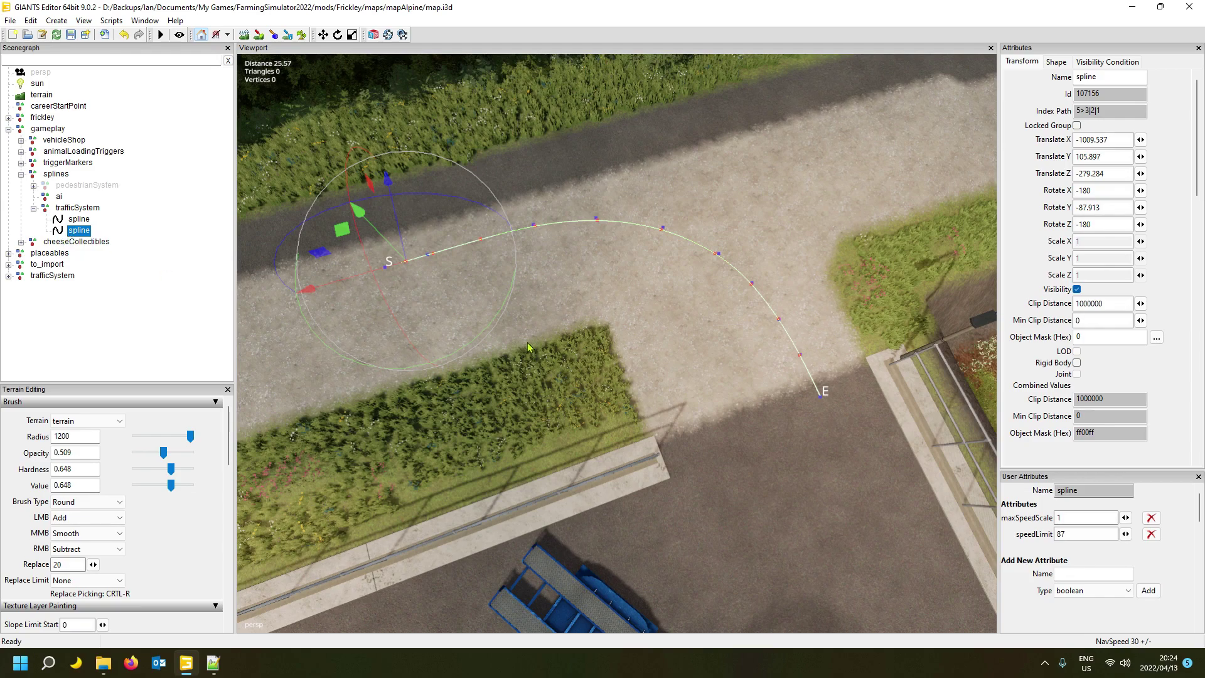
{"action": "middle_click_drag", "start_coordinate": [528, 347], "coordinate": [491, 278]}
{"action": "scroll", "coordinate": [396, 276], "scroll_direction": "down", "scroll_amount": 5}
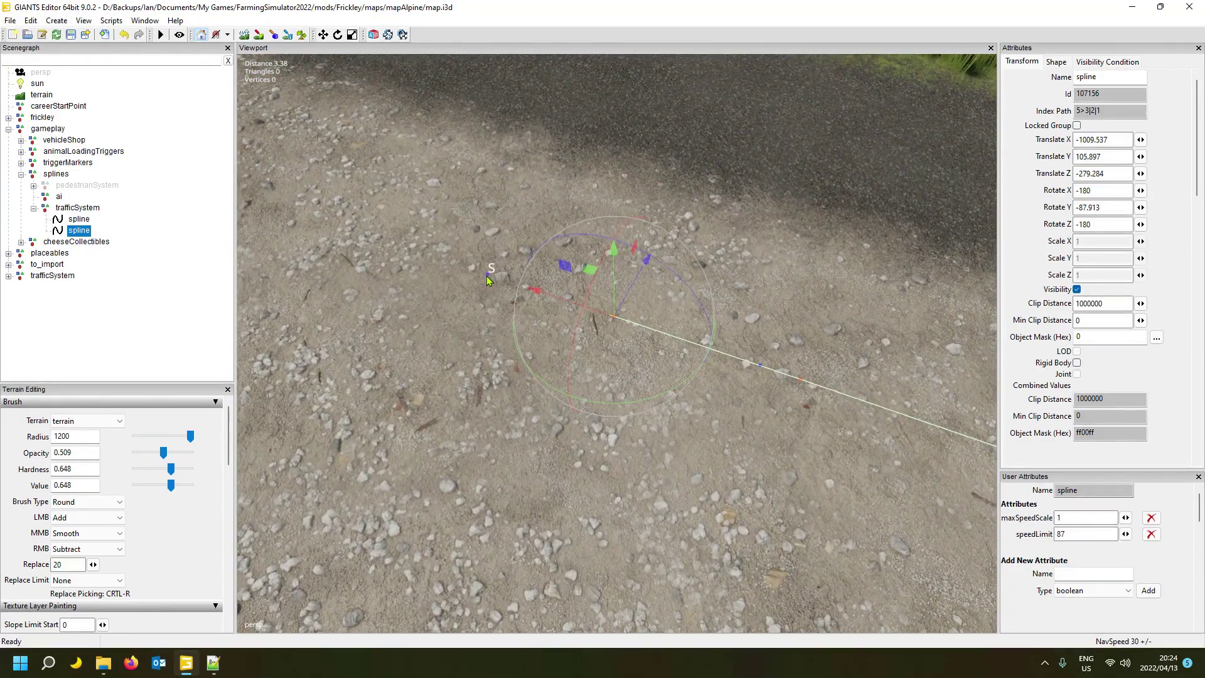
{"action": "left_click", "coordinate": [488, 276]}
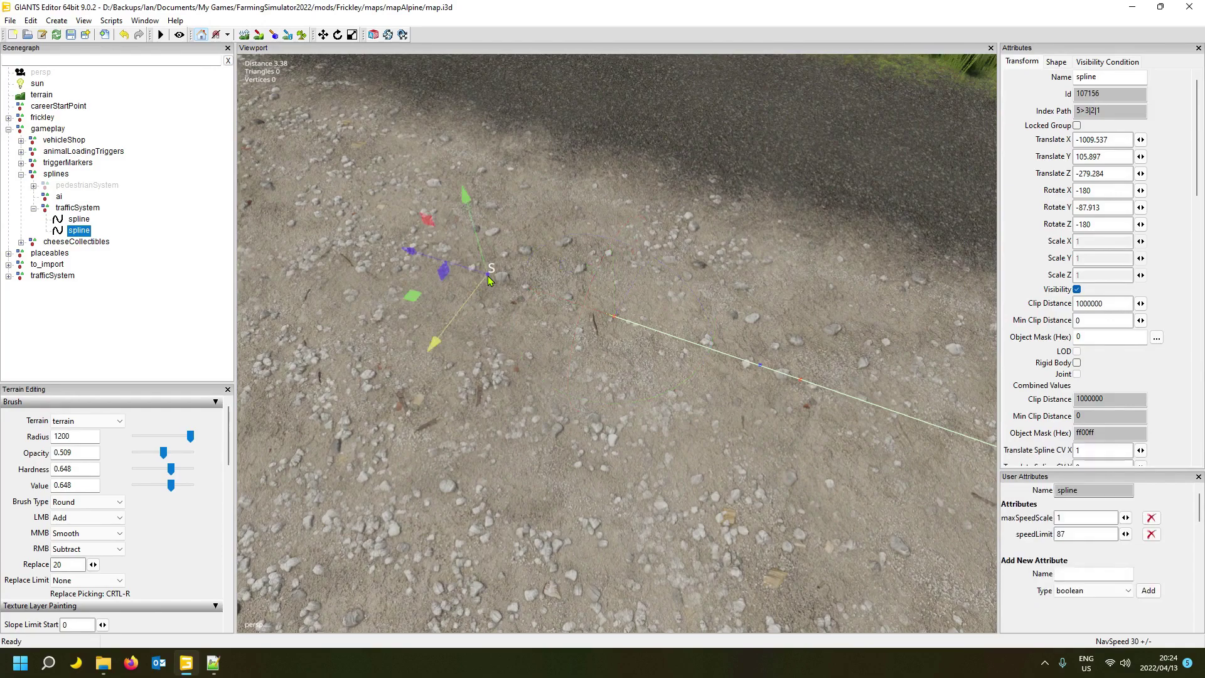
- Move the duplicate spline's third control point farther along the road, to about CV X -2.4
{"action": "middle_click_drag", "start_coordinate": [488, 276], "coordinate": [562, 322]}
{"action": "scroll", "coordinate": [513, 353], "scroll_direction": "up", "scroll_amount": 8}
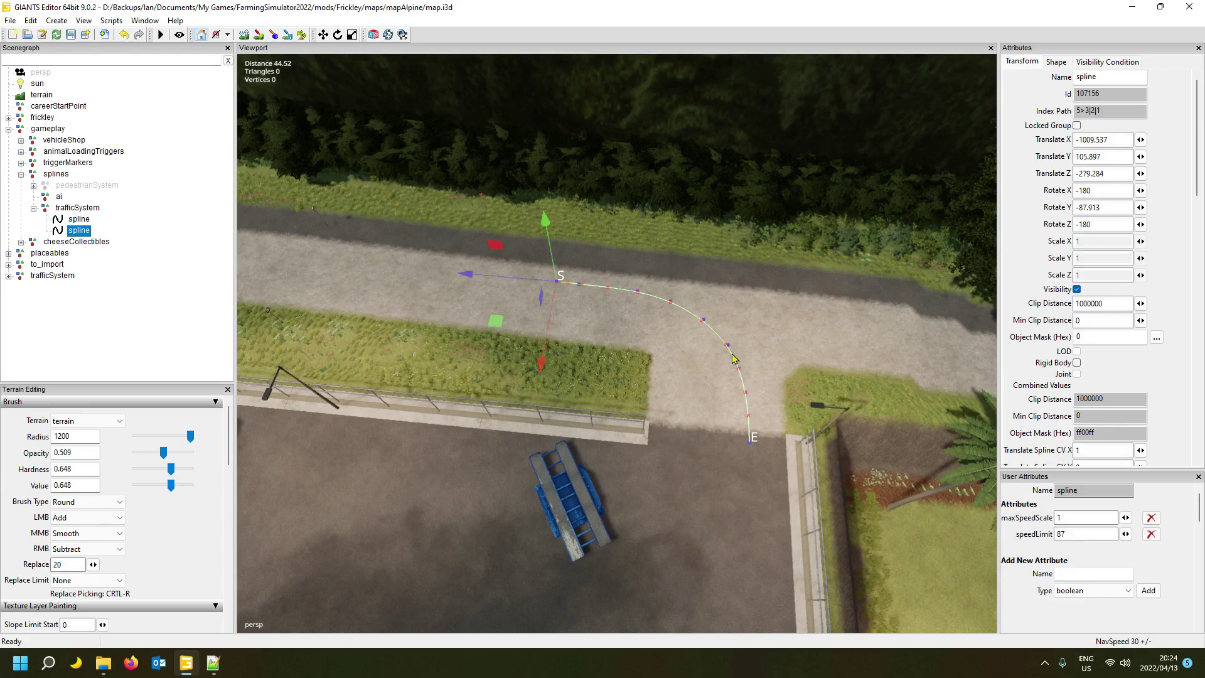
{"action": "scroll", "coordinate": [762, 440], "scroll_direction": "up", "scroll_amount": 5}
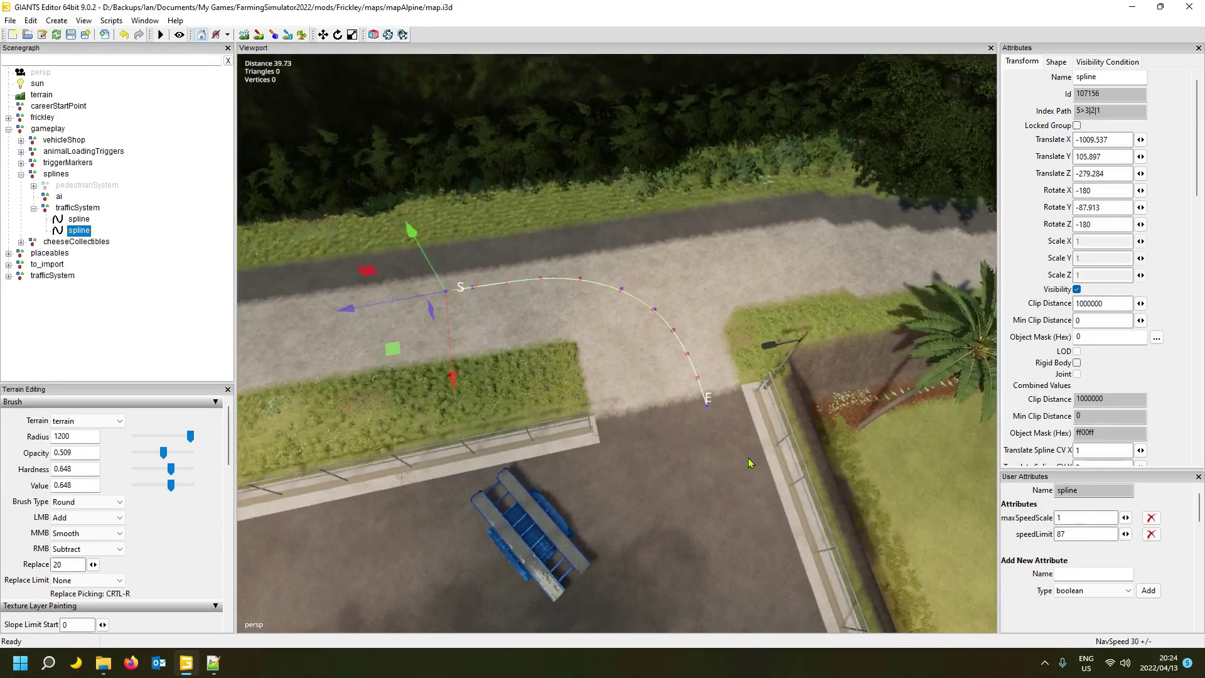
{"action": "scroll", "coordinate": [750, 463], "scroll_direction": "down", "scroll_amount": 2}
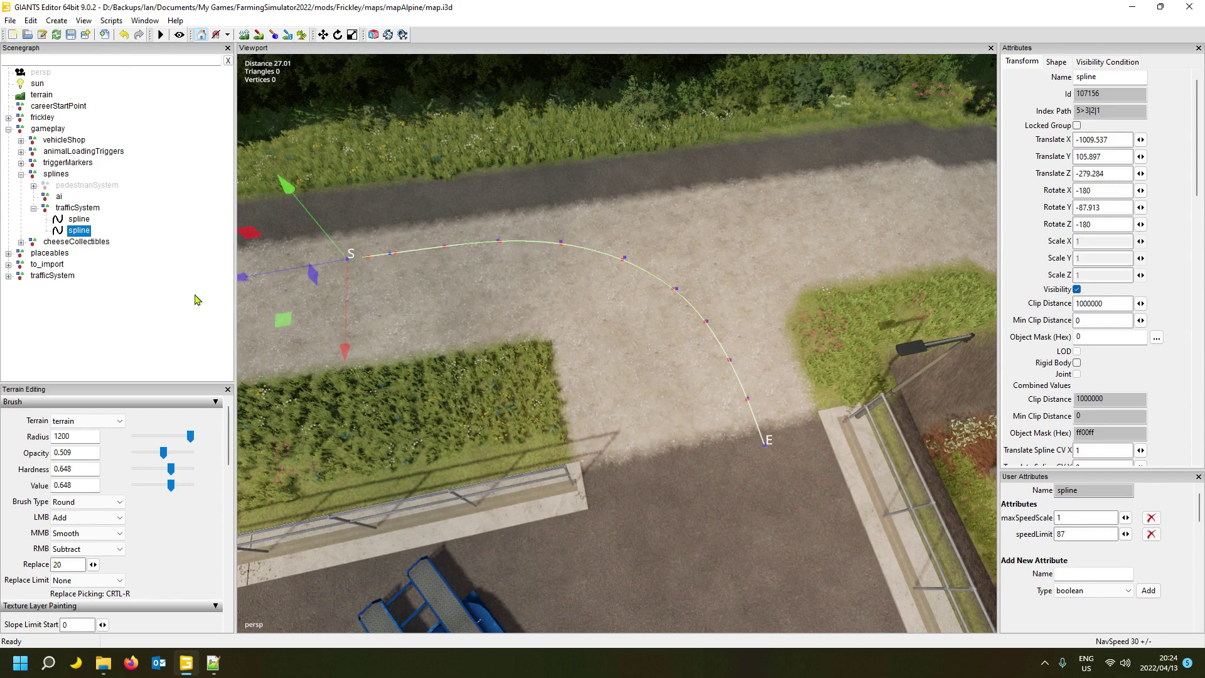
{"action": "left_click", "coordinate": [365, 260]}
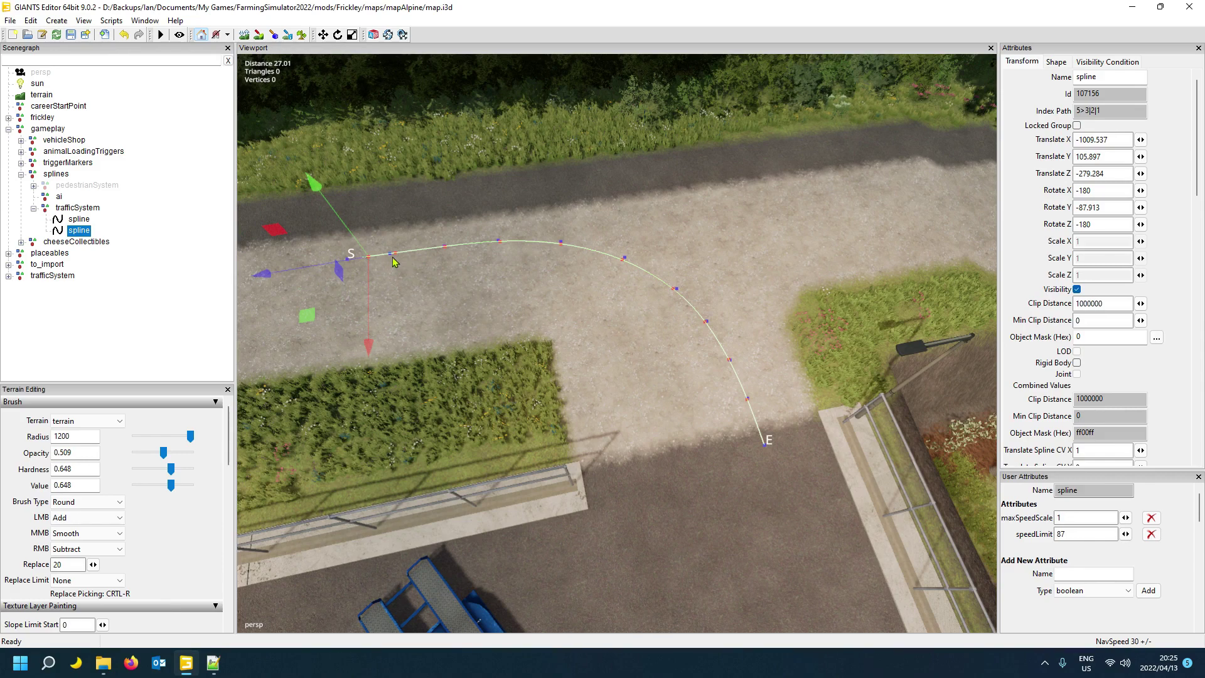
{"action": "left_click_drag", "start_coordinate": [366, 261], "coordinate": [398, 266]}
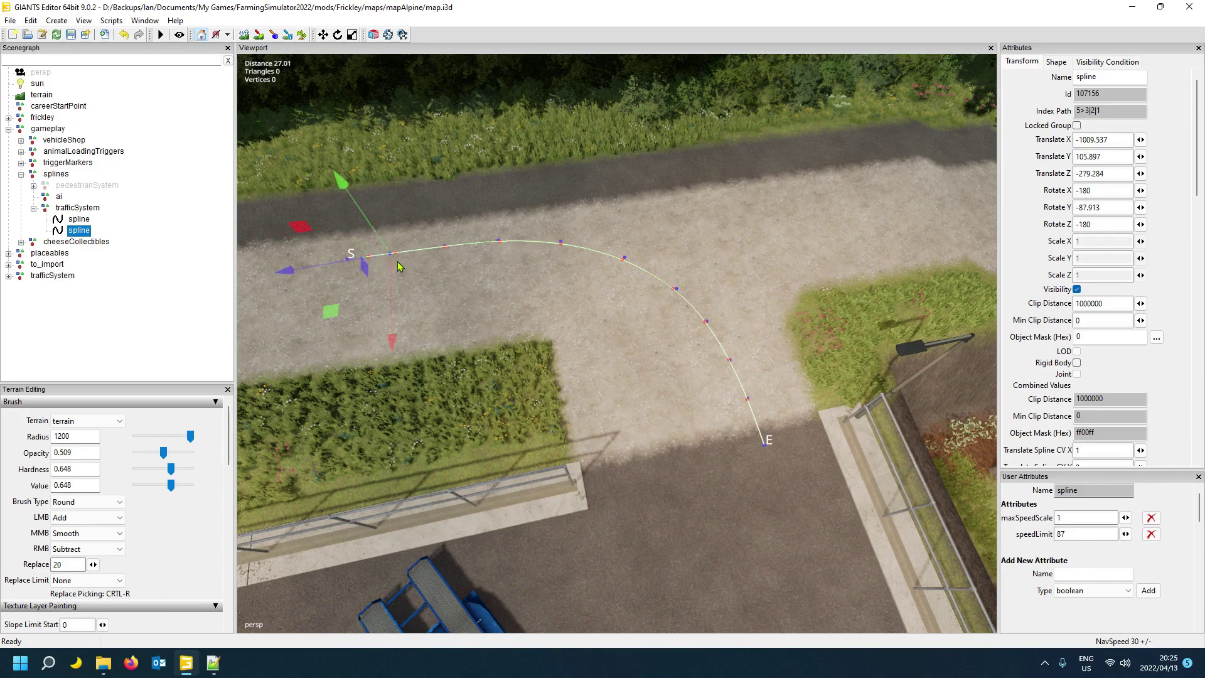
{"action": "key", "text": "ctrl+b"}
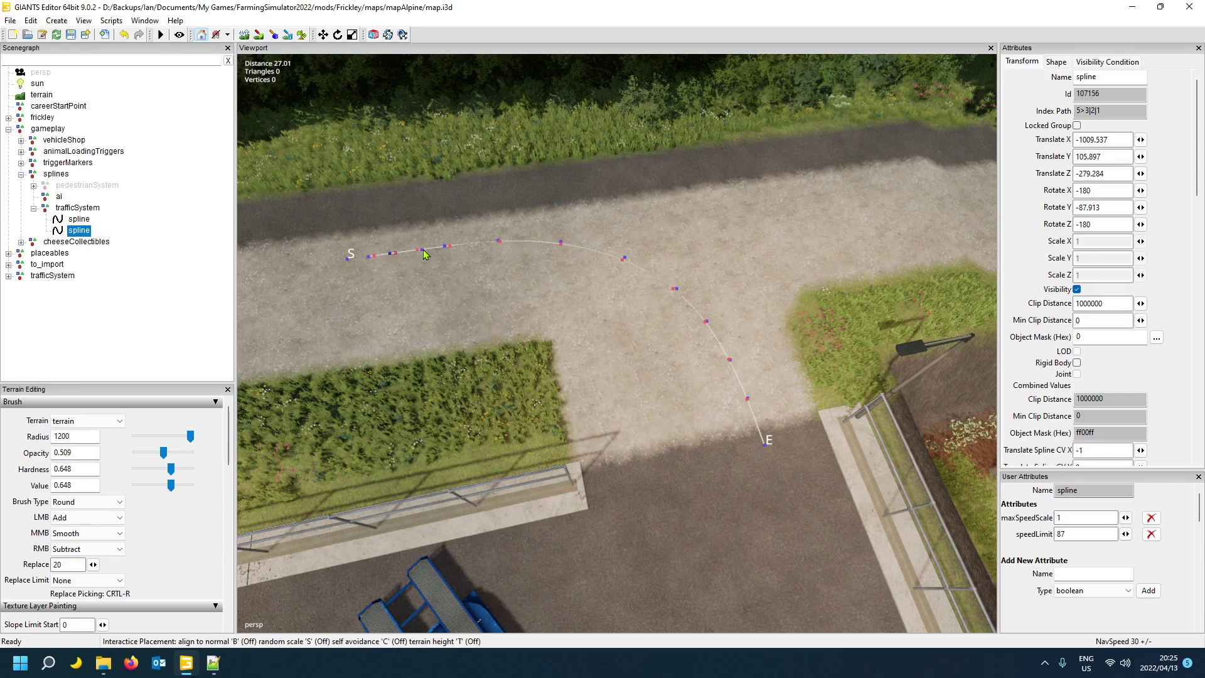
{"action": "left_click", "coordinate": [421, 250]}
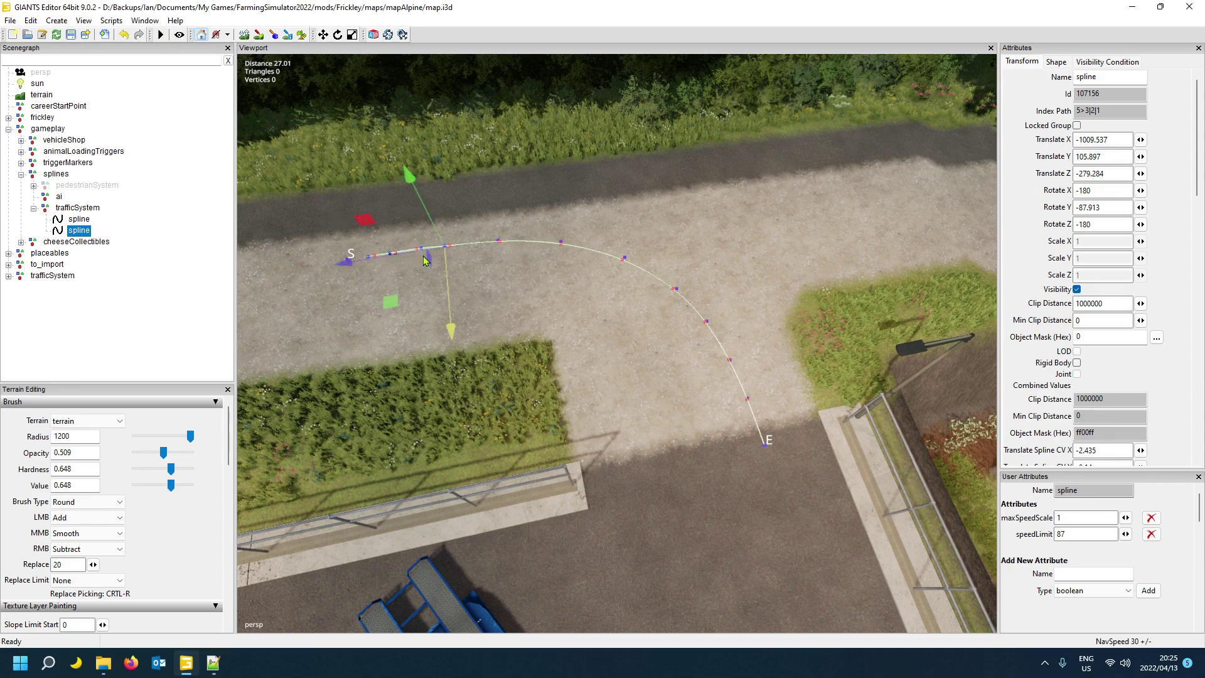
- Reposition the duplicate's fourth control point straight ahead along the road, to about CV X -7.9
{"action": "key", "text": "ctrl+b"}
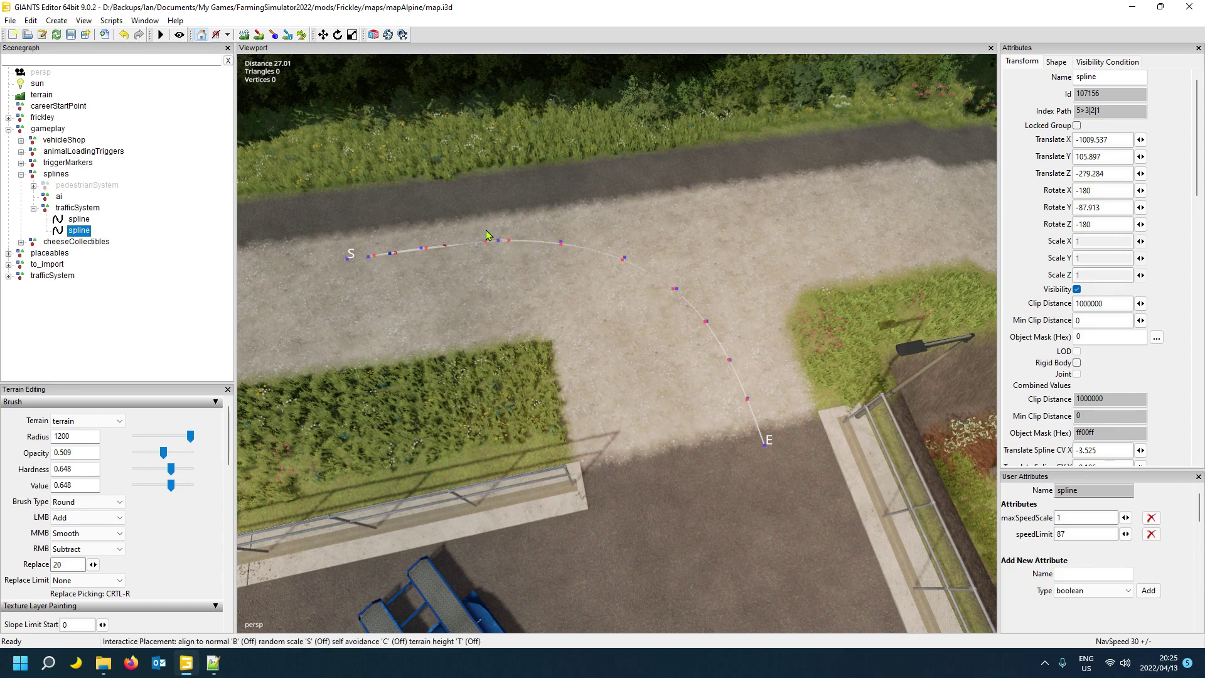
{"action": "left_click", "coordinate": [490, 241]}
{"action": "scroll", "coordinate": [582, 300], "scroll_direction": "up", "scroll_amount": 5}
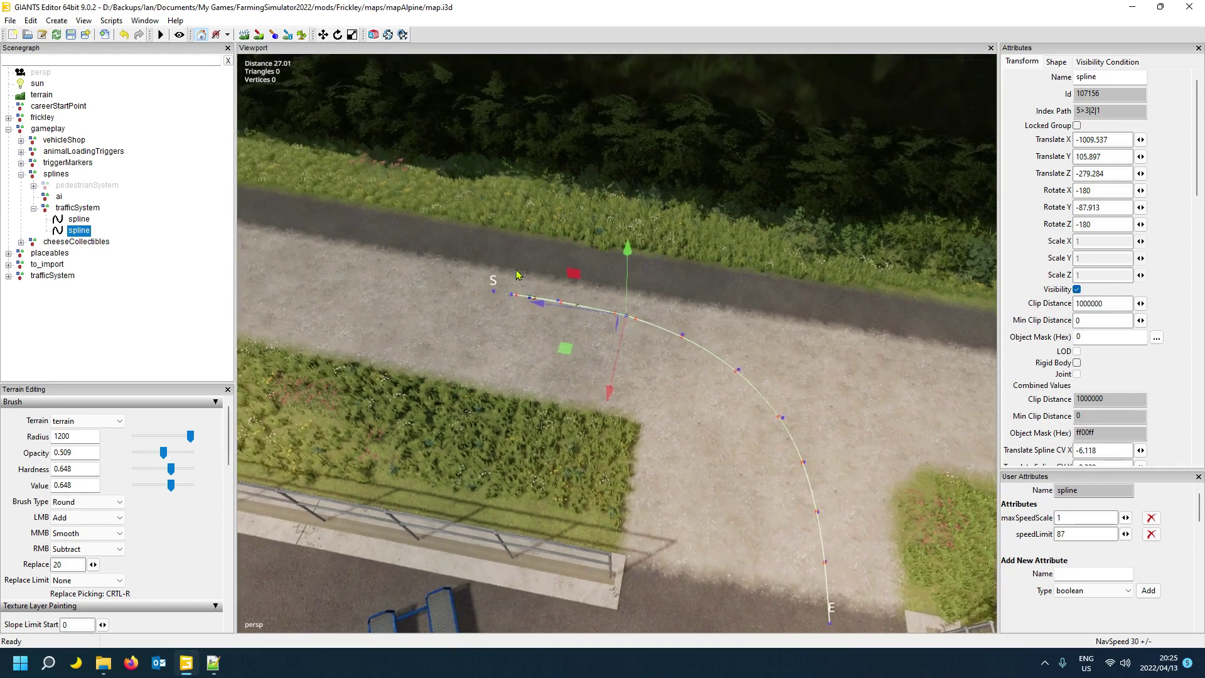
{"action": "left_click_drag", "start_coordinate": [529, 257], "coordinate": [544, 305], "text": "alt"}
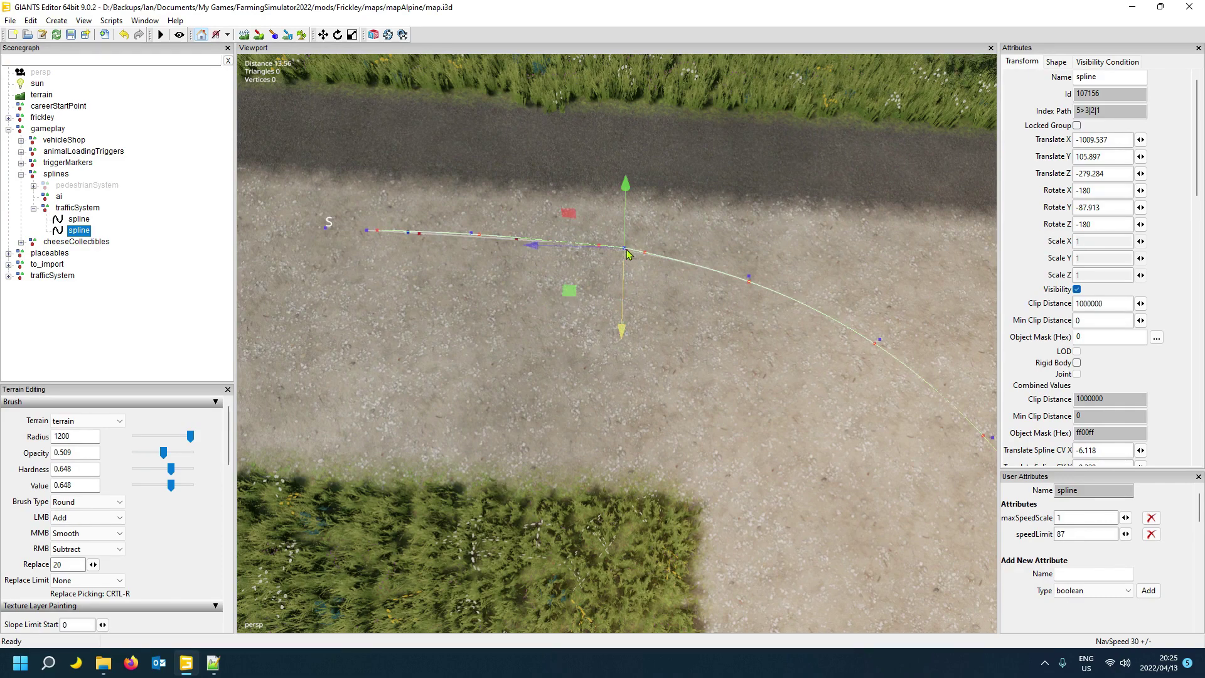
{"action": "key", "text": "ctrl+b"}
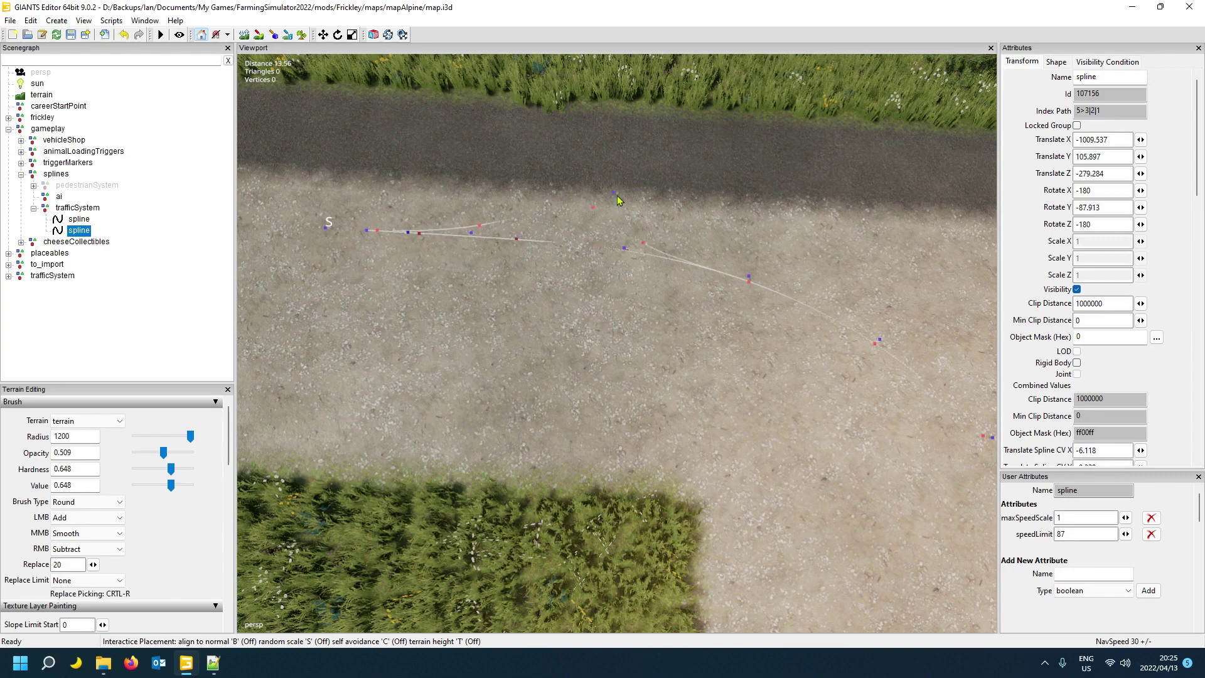
{"action": "left_click_drag", "start_coordinate": [688, 220], "coordinate": [696, 233]}
{"action": "left_click", "coordinate": [698, 240]}
{"action": "scroll", "coordinate": [620, 337], "scroll_direction": "down", "scroll_amount": 4}
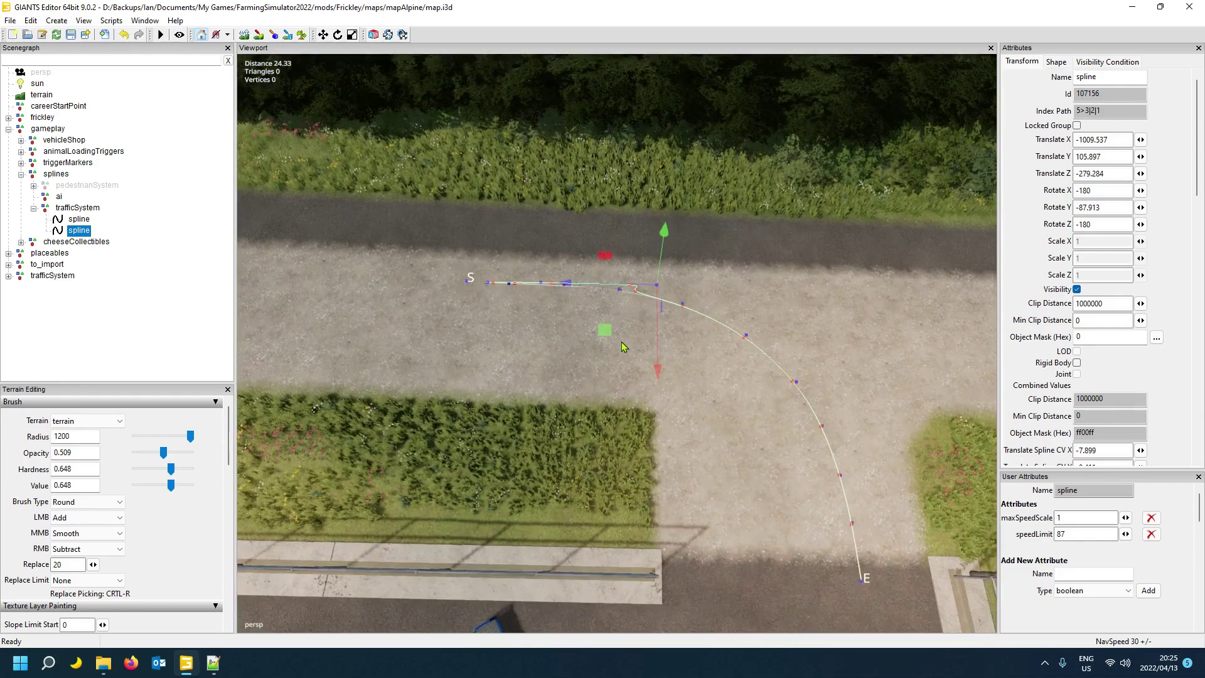
- Move the duplicate's fifth and sixth control points straight along the road, to about CV X -10.6 and -13.8
{"action": "scroll", "coordinate": [624, 347], "scroll_direction": "down", "scroll_amount": 2}
{"action": "key", "text": "Left"}
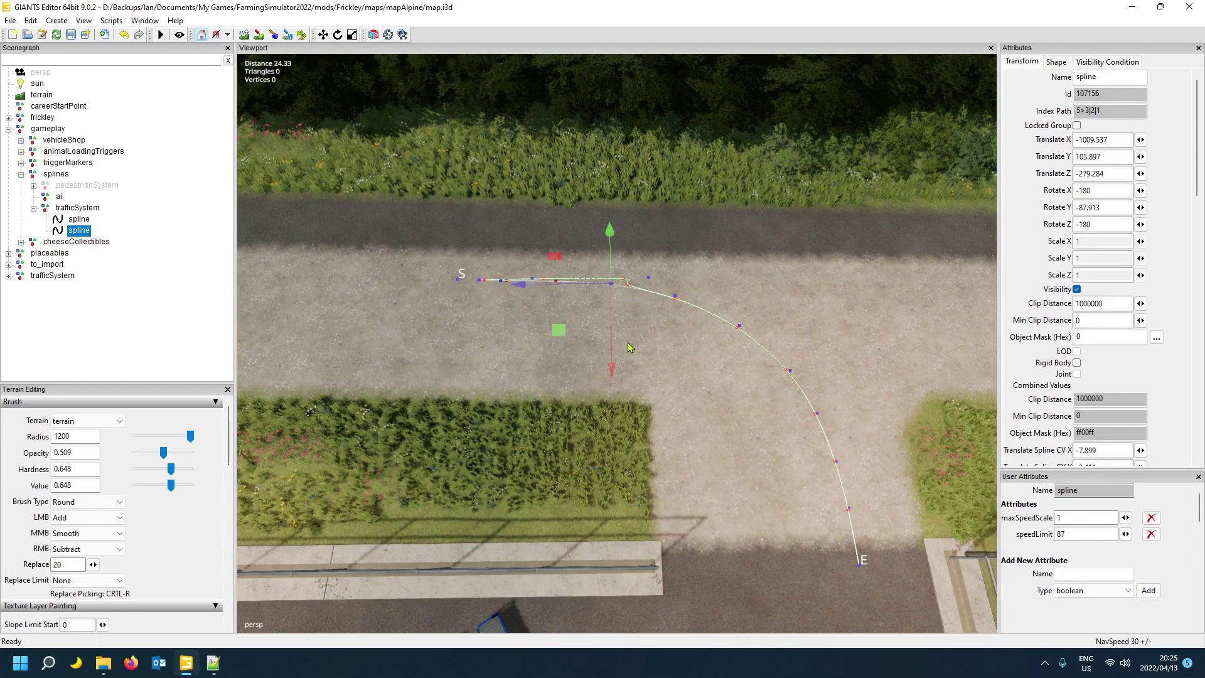
{"action": "key", "text": "ctrl+shift+i"}
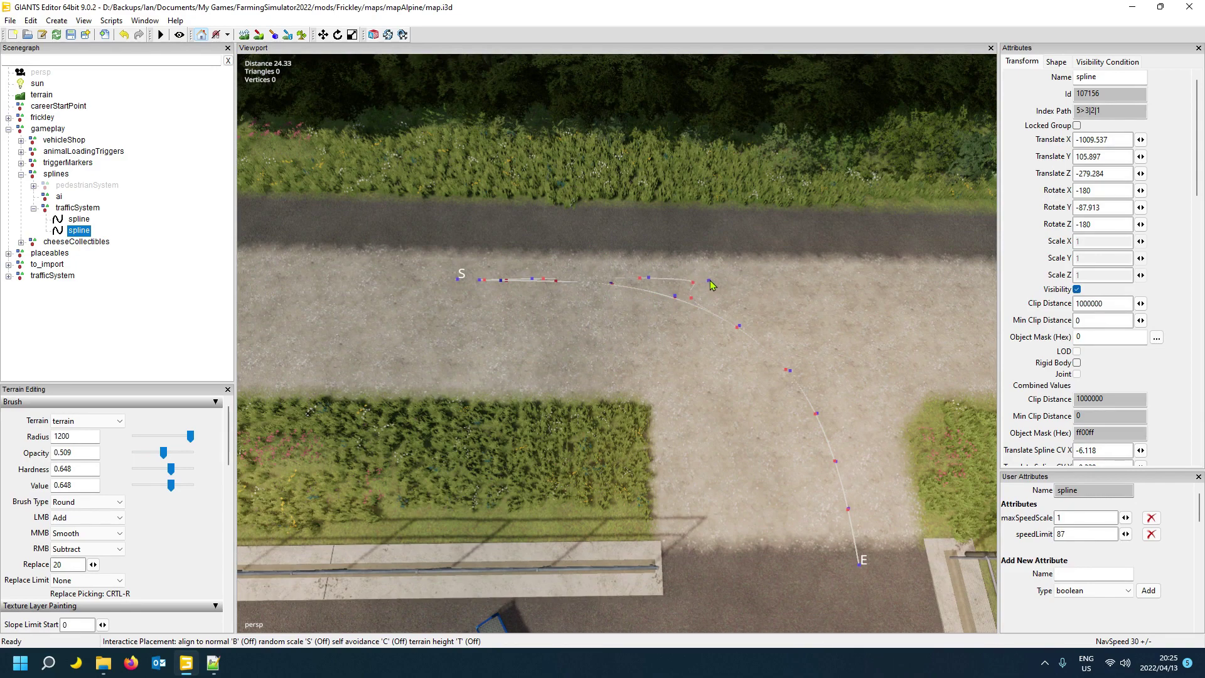
{"action": "left_click", "coordinate": [704, 279]}
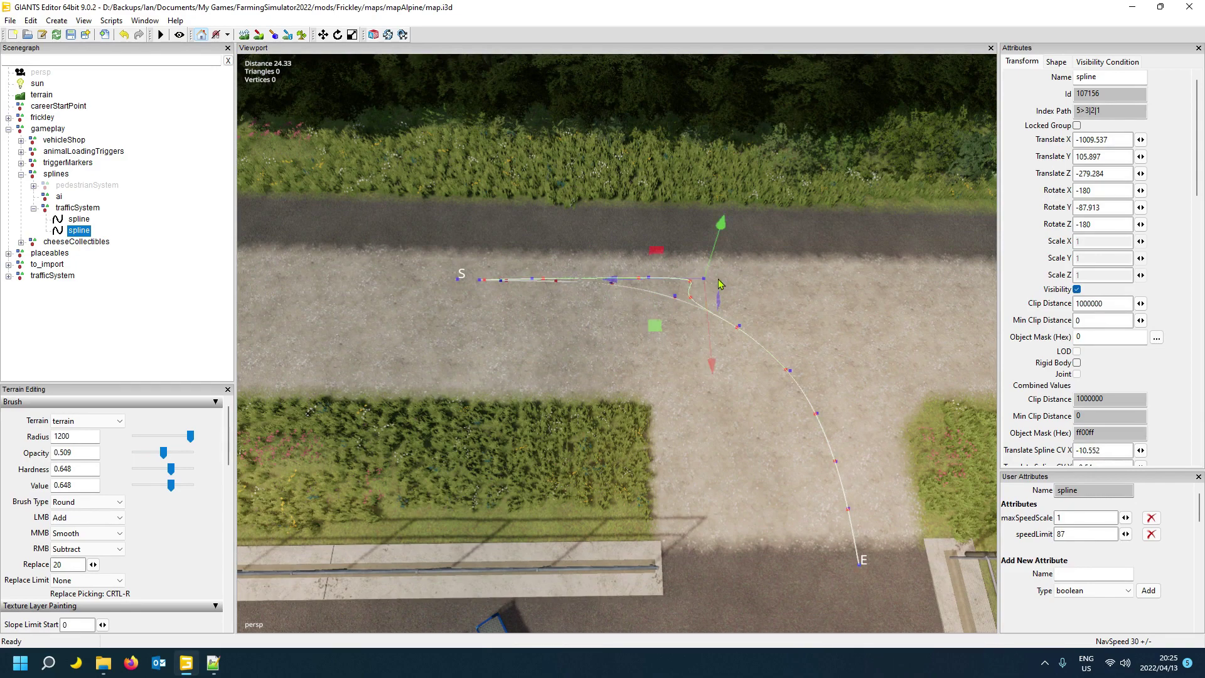
{"action": "key", "text": "Delete"}
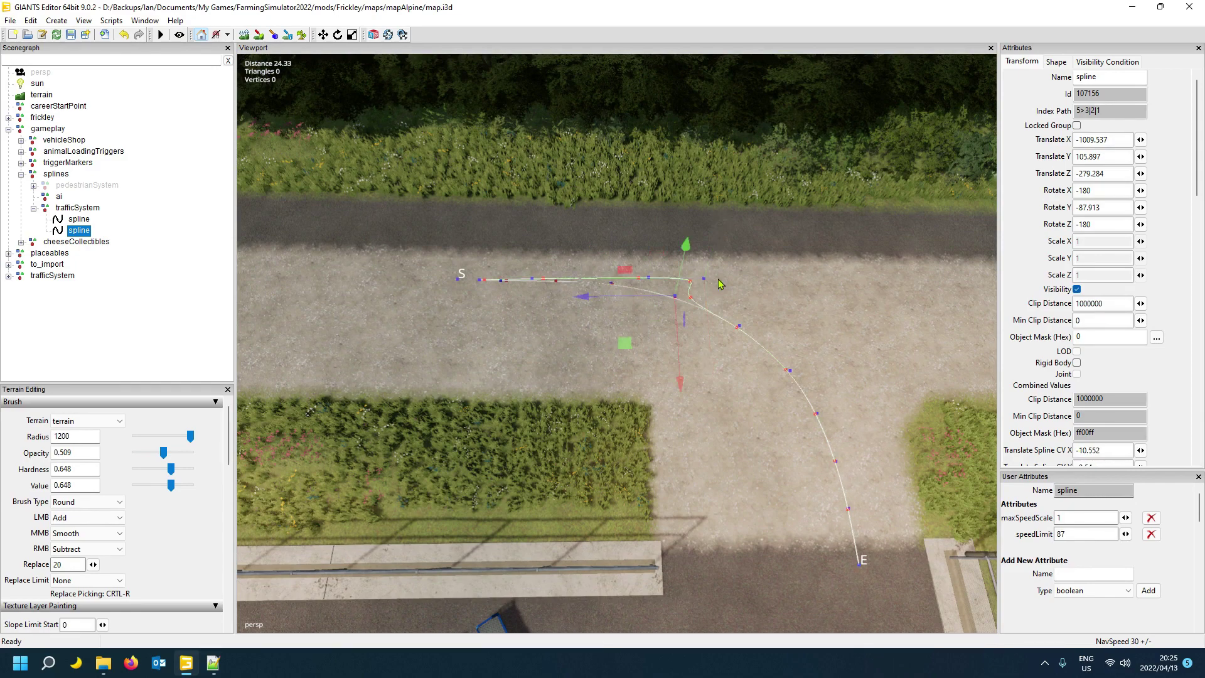
{"action": "key", "text": "ctrl+b"}
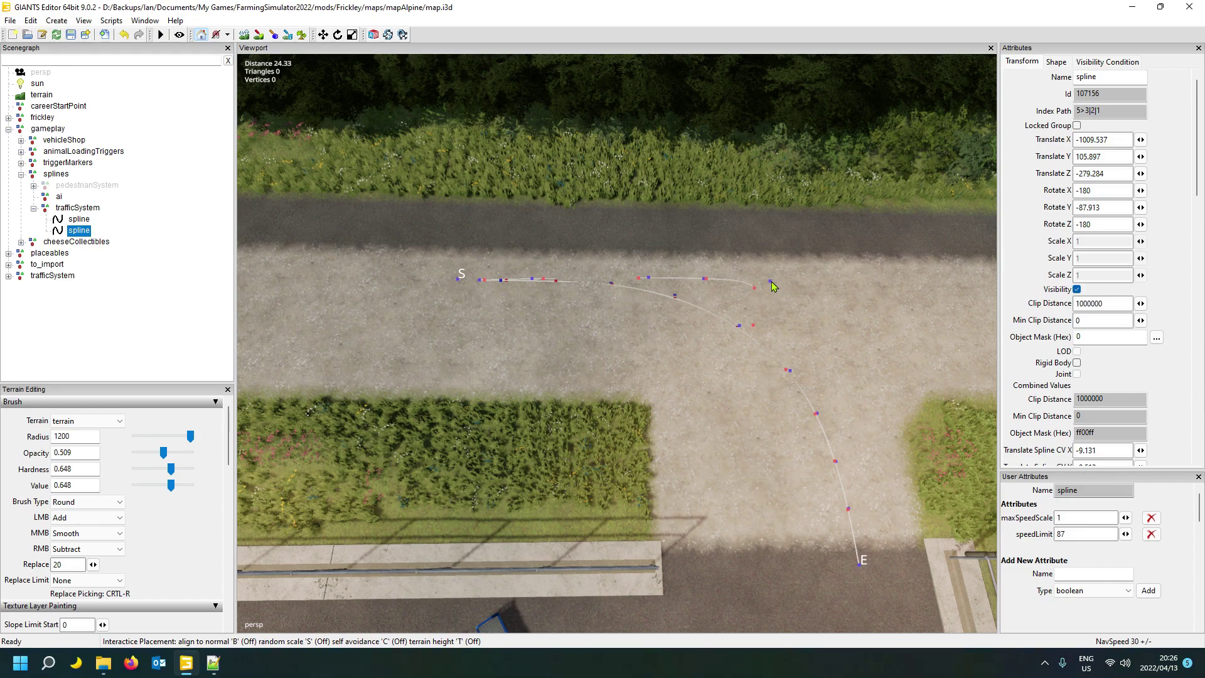
{"action": "left_click", "coordinate": [772, 283]}
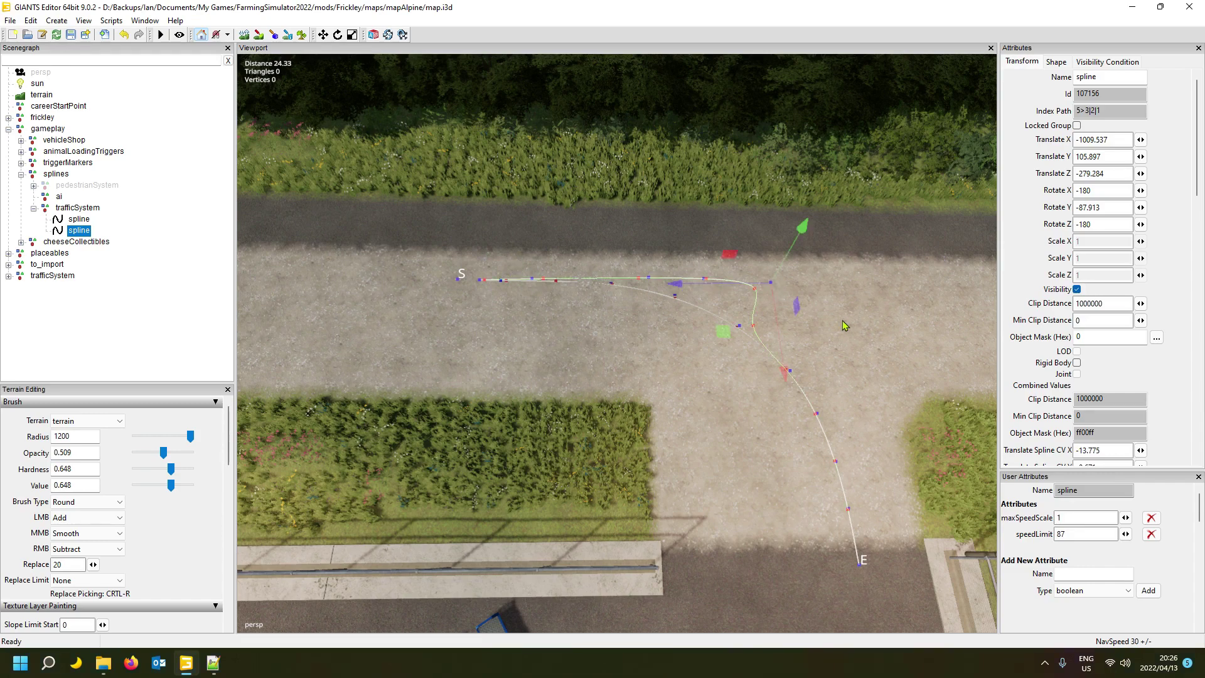
- Move the seventh and eighth control points of the duplicate past the yard entrance, to about CV X -17.5 and -20.3
{"action": "key", "text": "Right"}
{"action": "key", "text": "ctrl+b"}
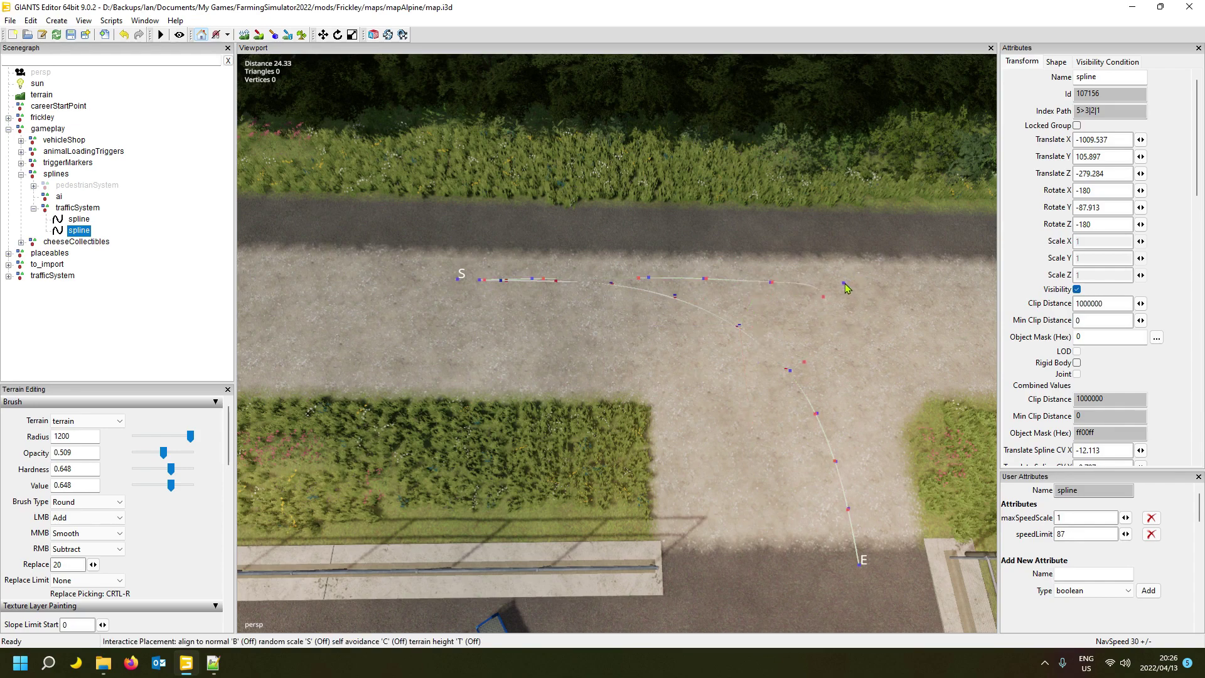
{"action": "left_click", "coordinate": [848, 285]}
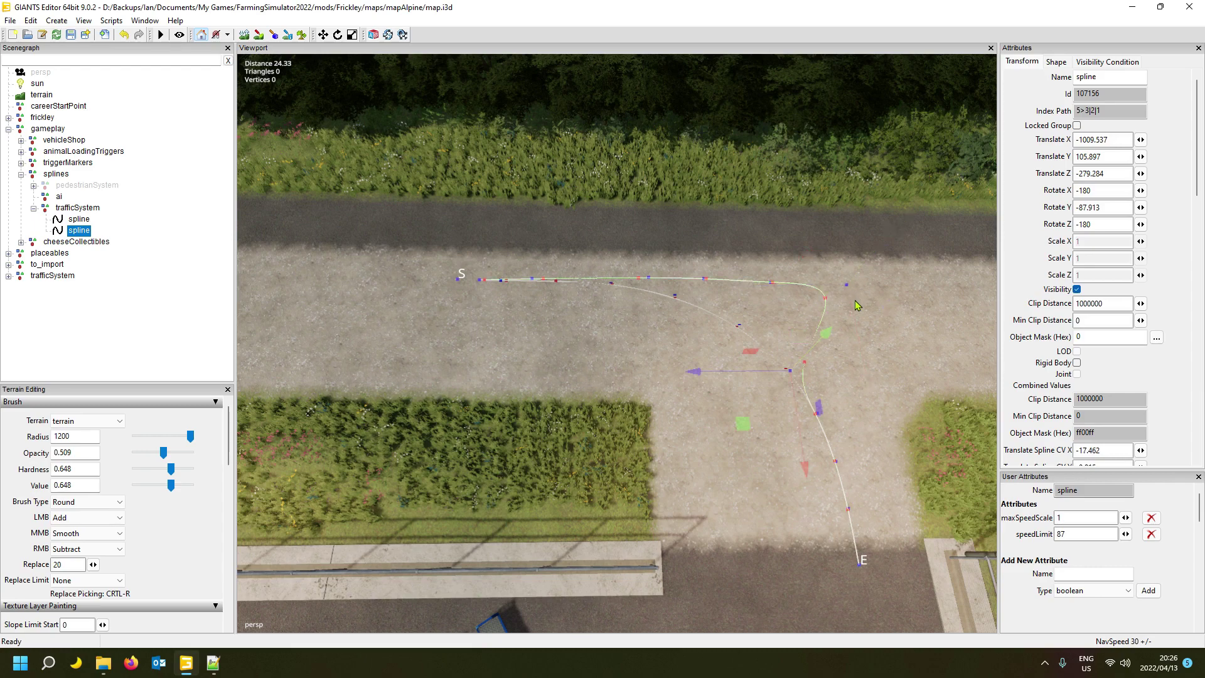
{"action": "key", "text": "ctrl+b"}
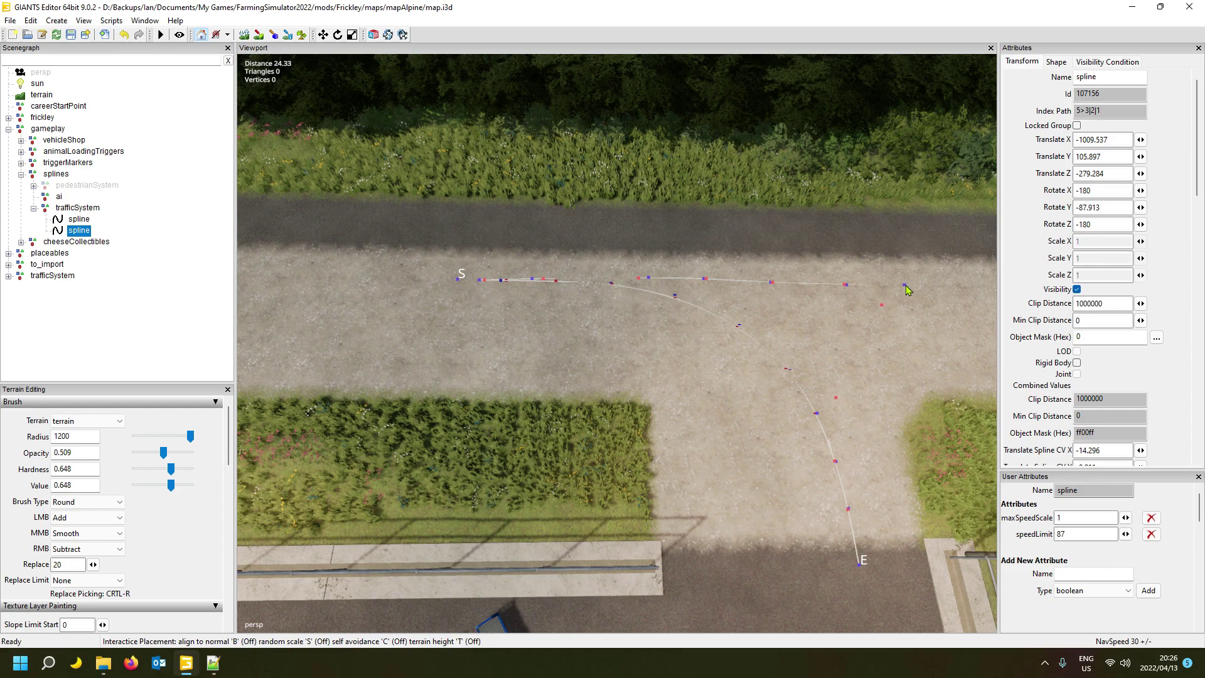
{"action": "left_click", "coordinate": [905, 286]}
- Move the straight spline's ninth and tenth control points farther along the road, to about CV X -23.0 and -25.9
{"action": "left_click_drag", "start_coordinate": [807, 390], "coordinate": [743, 390], "text": "alt"}
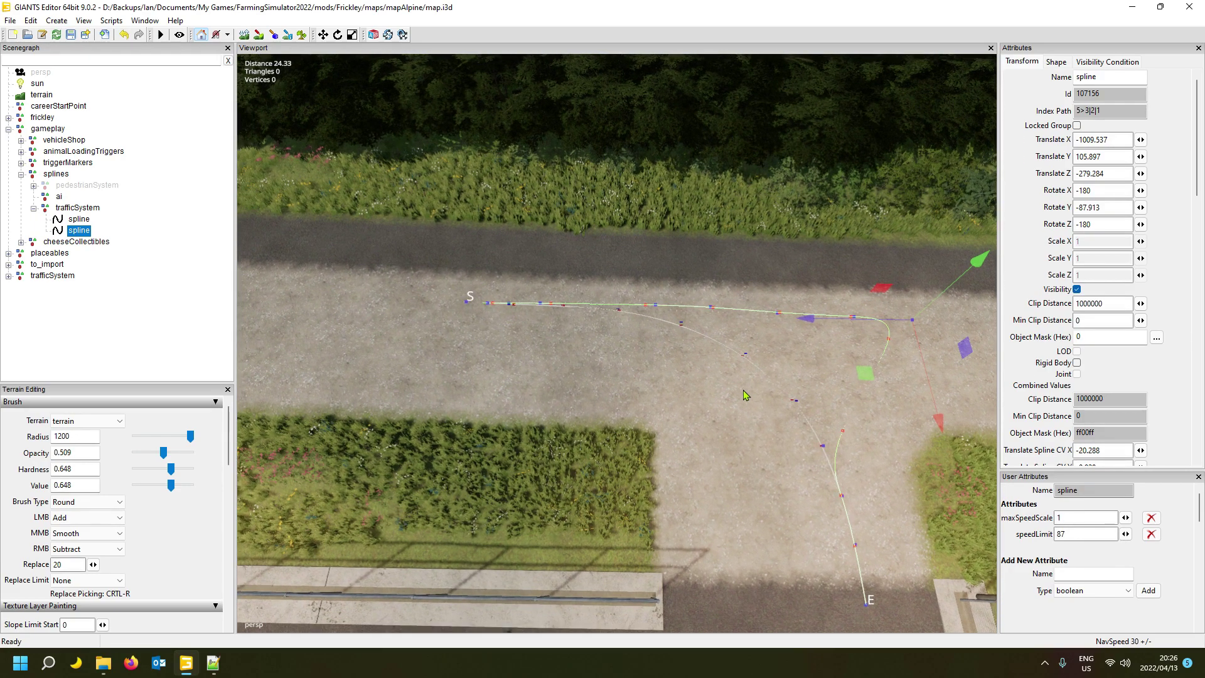
{"action": "middle_click_drag", "start_coordinate": [812, 387], "coordinate": [773, 384], "text": "alt"}
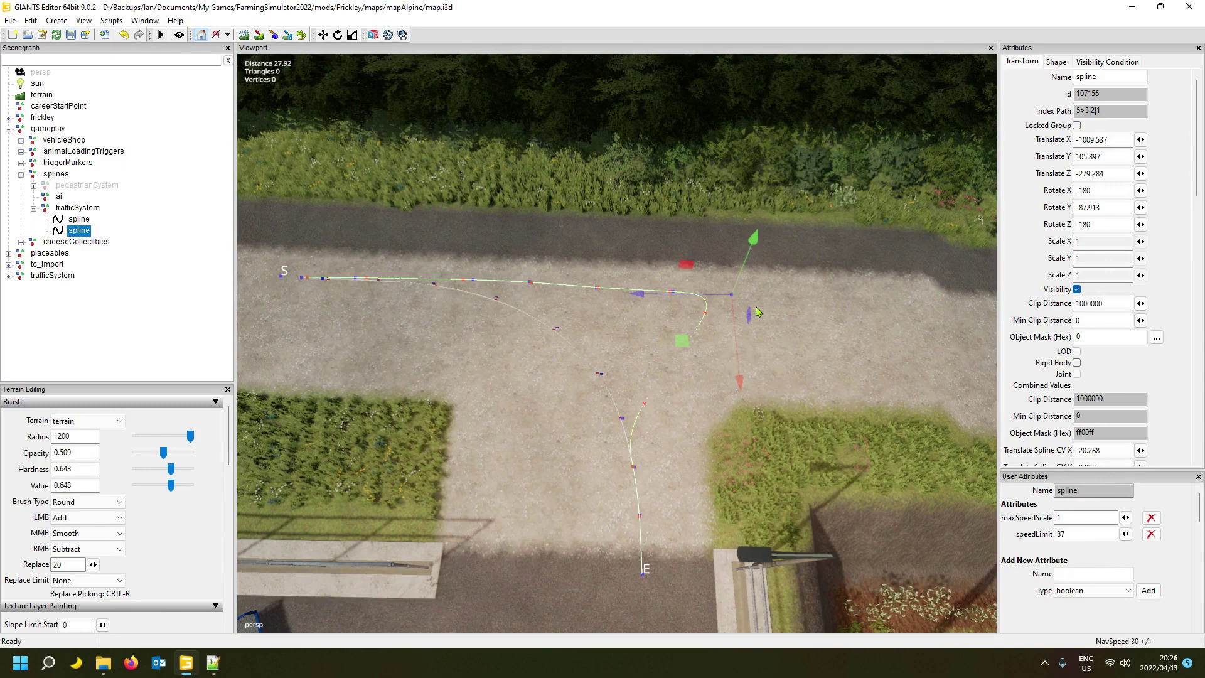
{"action": "left_click", "coordinate": [737, 300]}
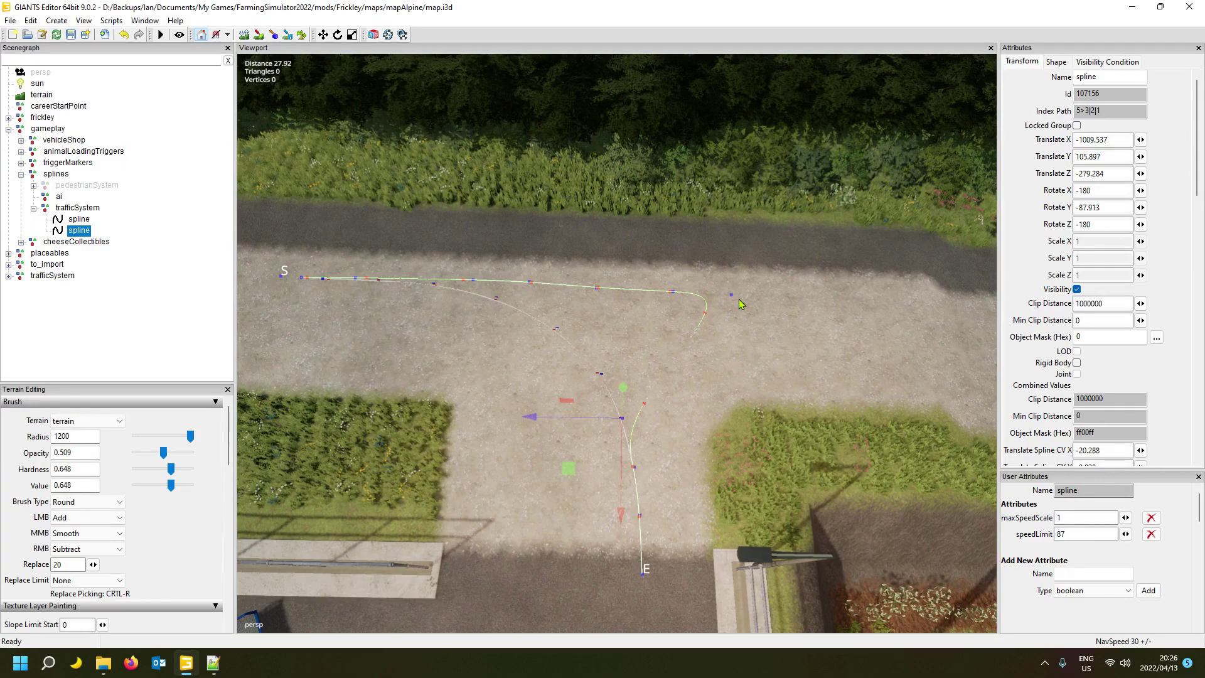
{"action": "key", "text": "ctrl+b"}
{"action": "left_click", "coordinate": [788, 299]}
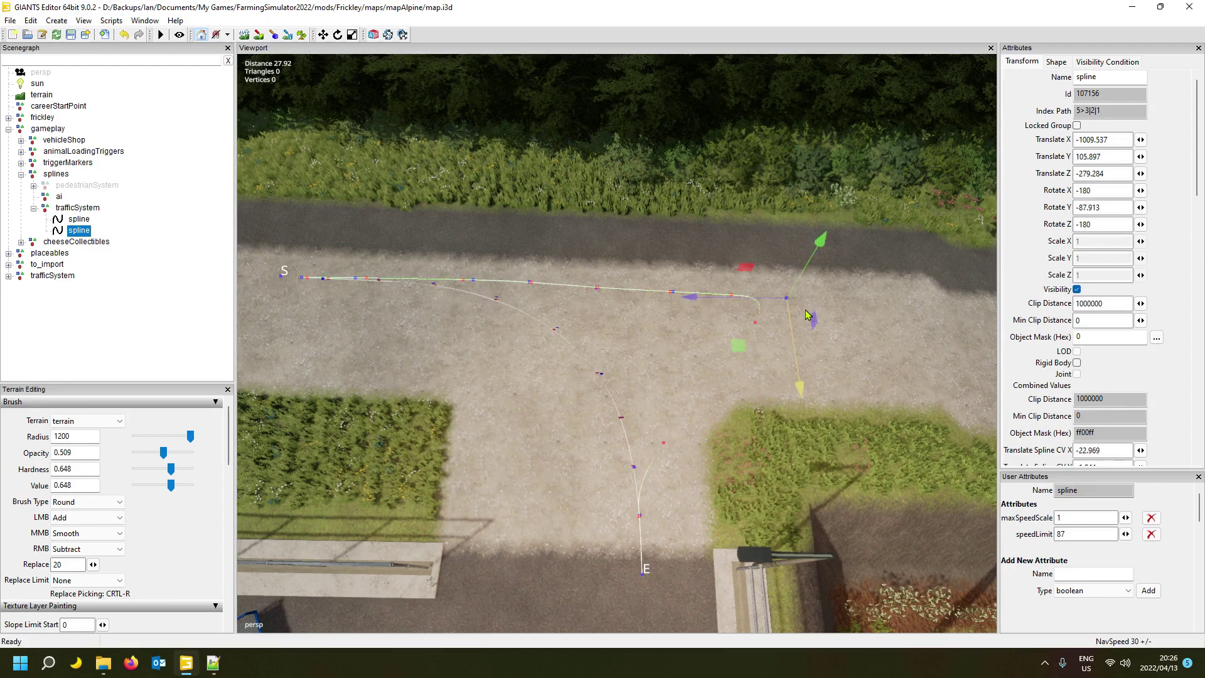
{"action": "key", "text": "Page_Down"}
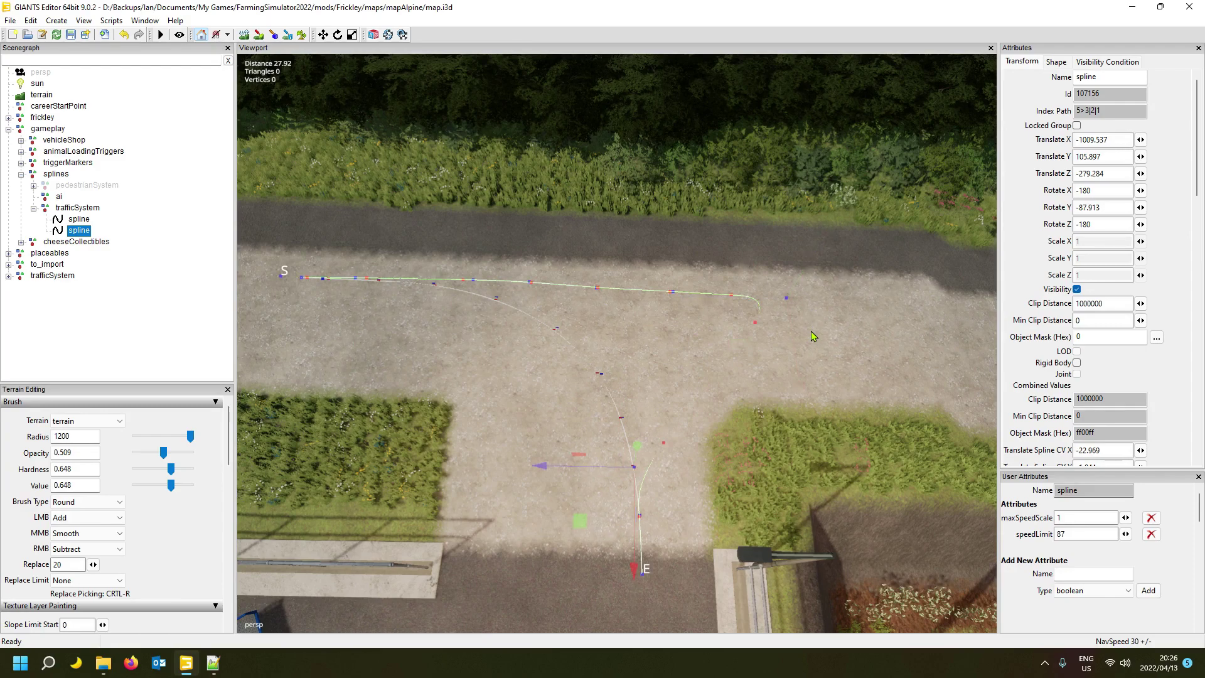
{"action": "key", "text": "ctrl+b"}
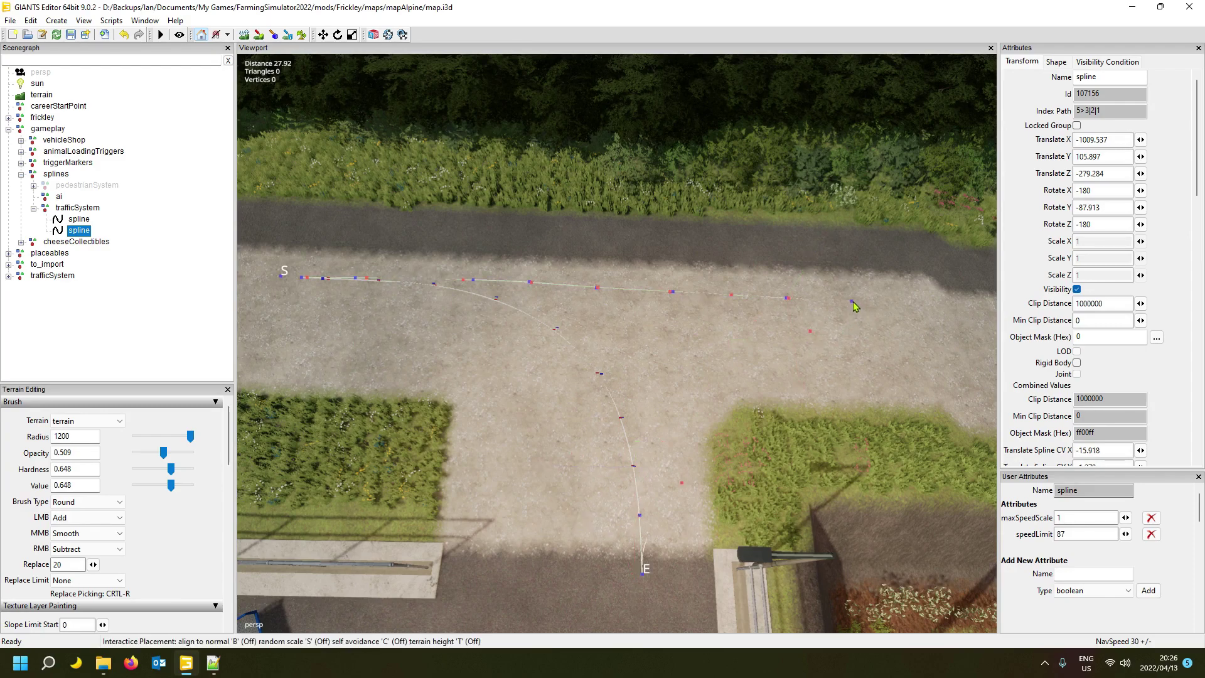
{"action": "left_click", "coordinate": [846, 300]}
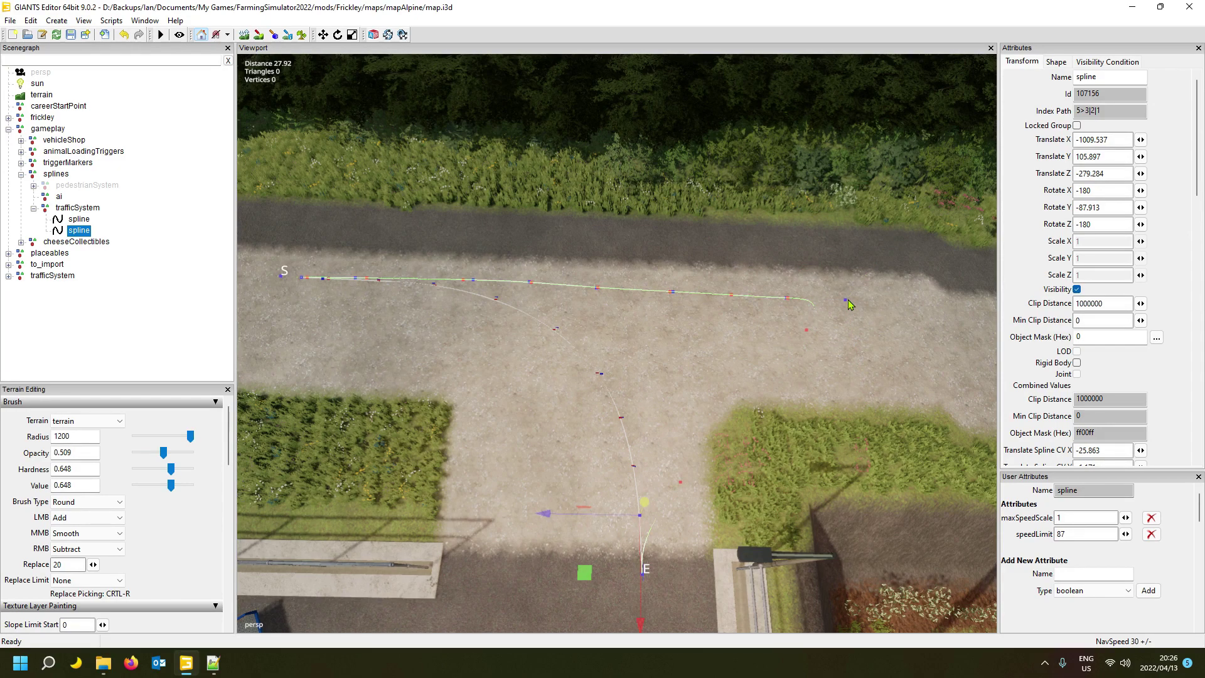
- Move the spline's eleventh and final control points along the road, to about CV X -28.5 and -30.8
{"action": "key", "text": "ctrl+b"}
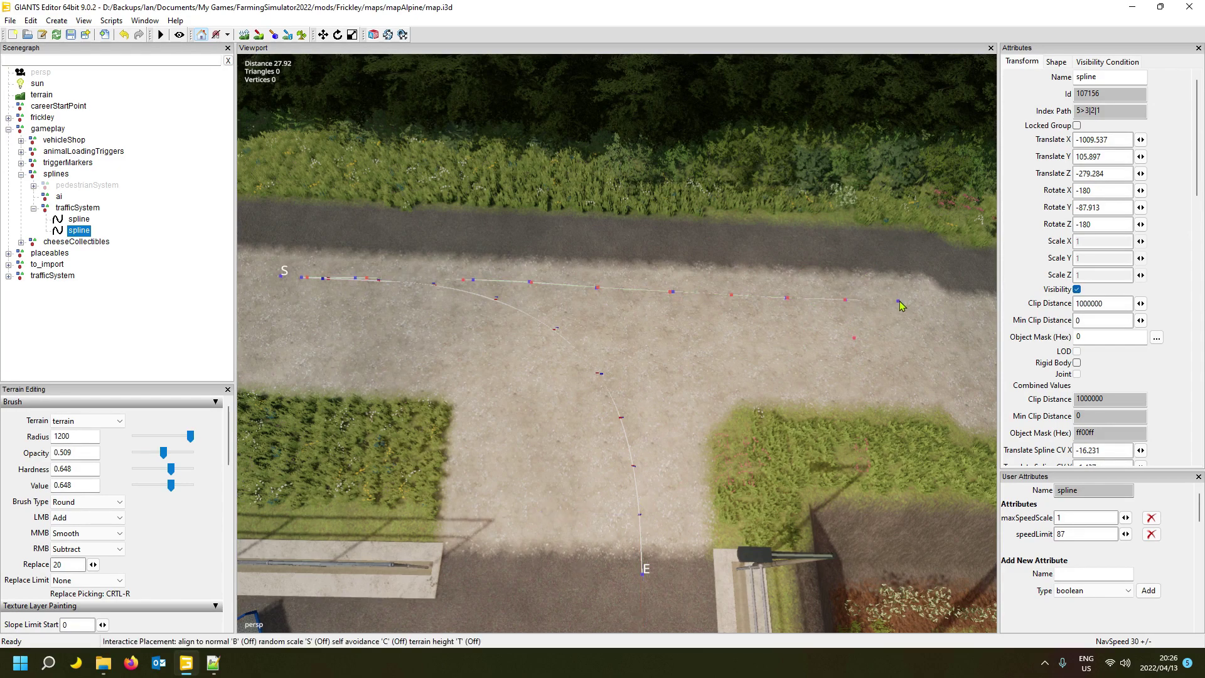
{"action": "left_click", "coordinate": [898, 300]}
{"action": "key", "text": "Right"}
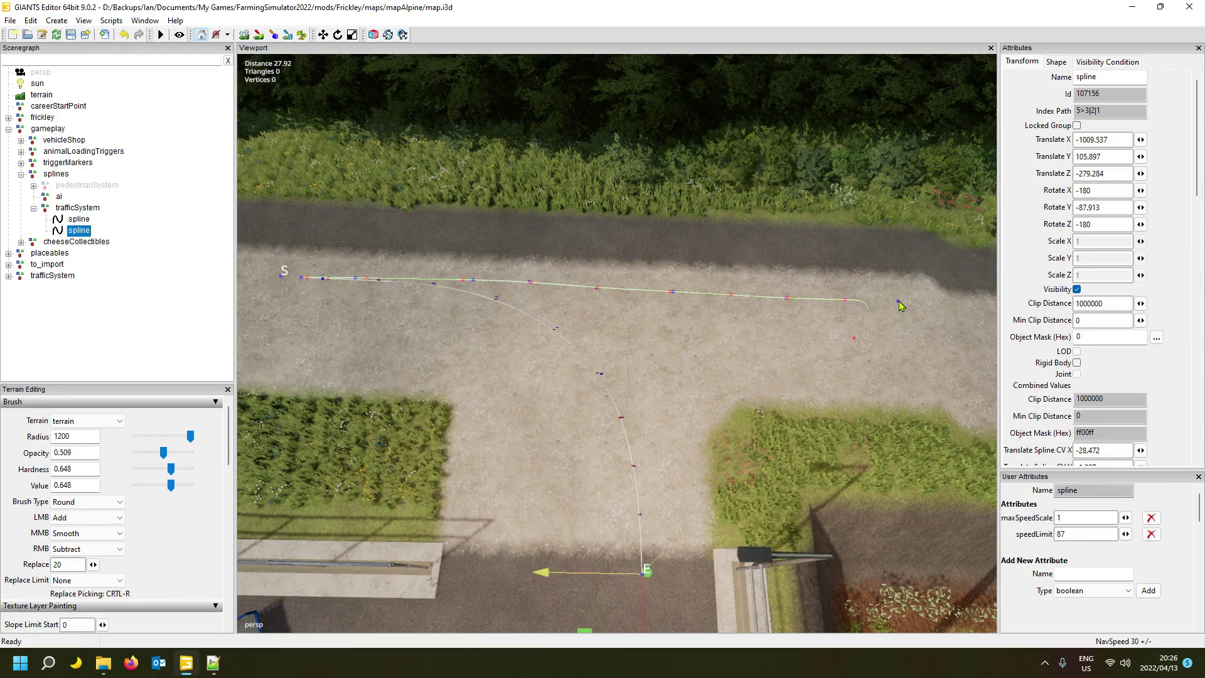
{"action": "key", "text": "ctrl+b"}
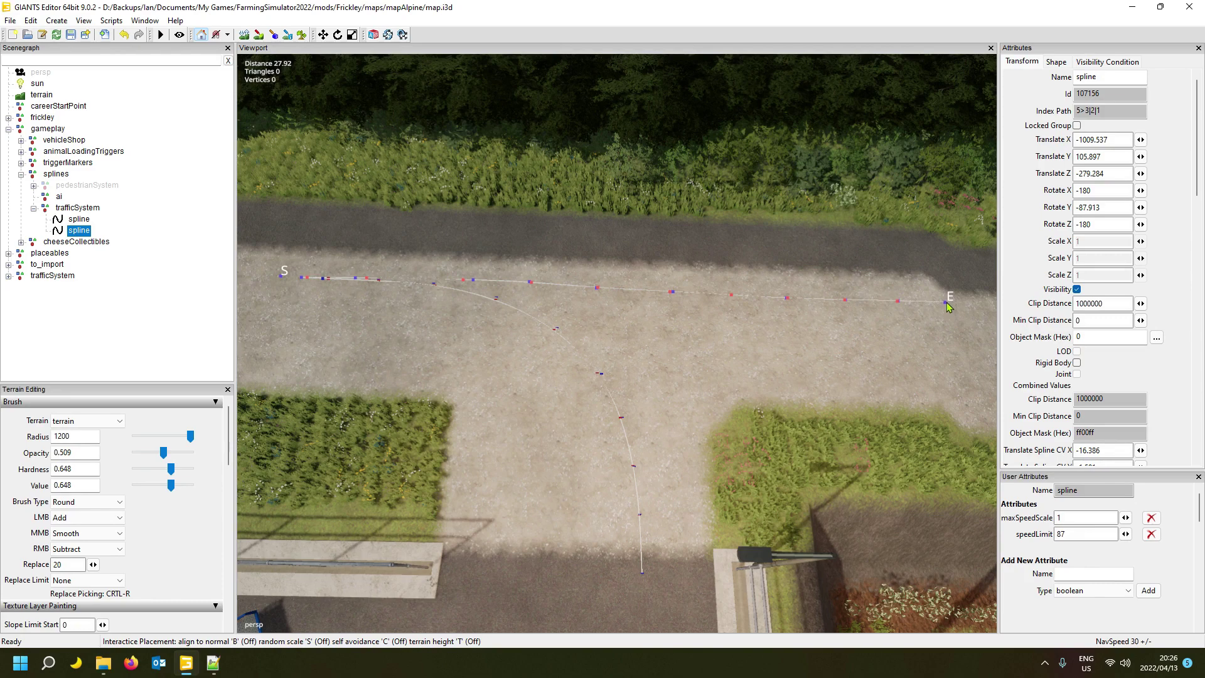
{"action": "left_click", "coordinate": [948, 305]}
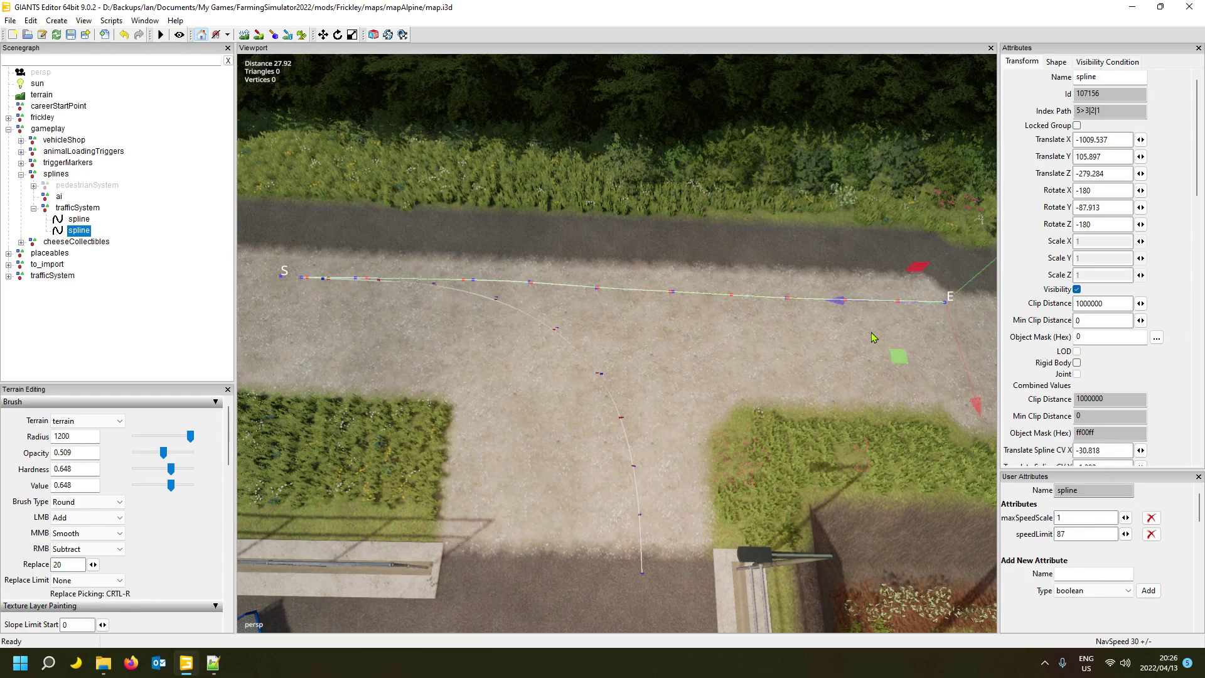
- Duplicate the straight road spline within trafficSystem
{"action": "left_click", "coordinate": [79, 219]}
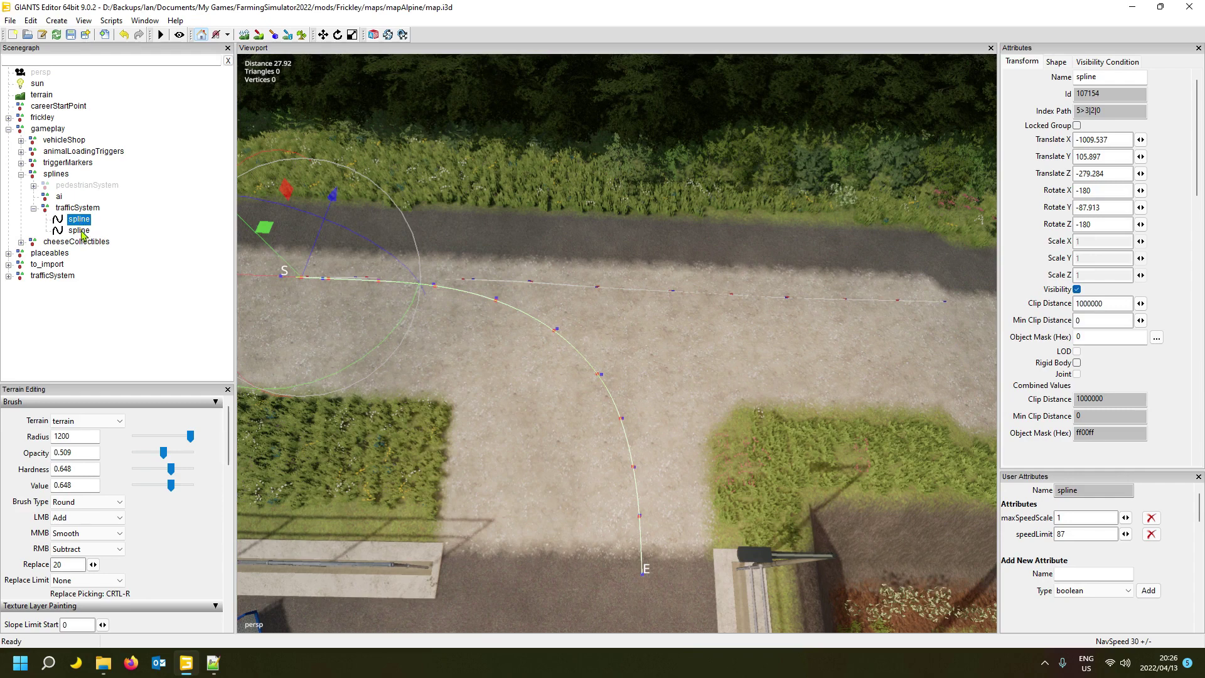
{"action": "left_click", "coordinate": [79, 231]}
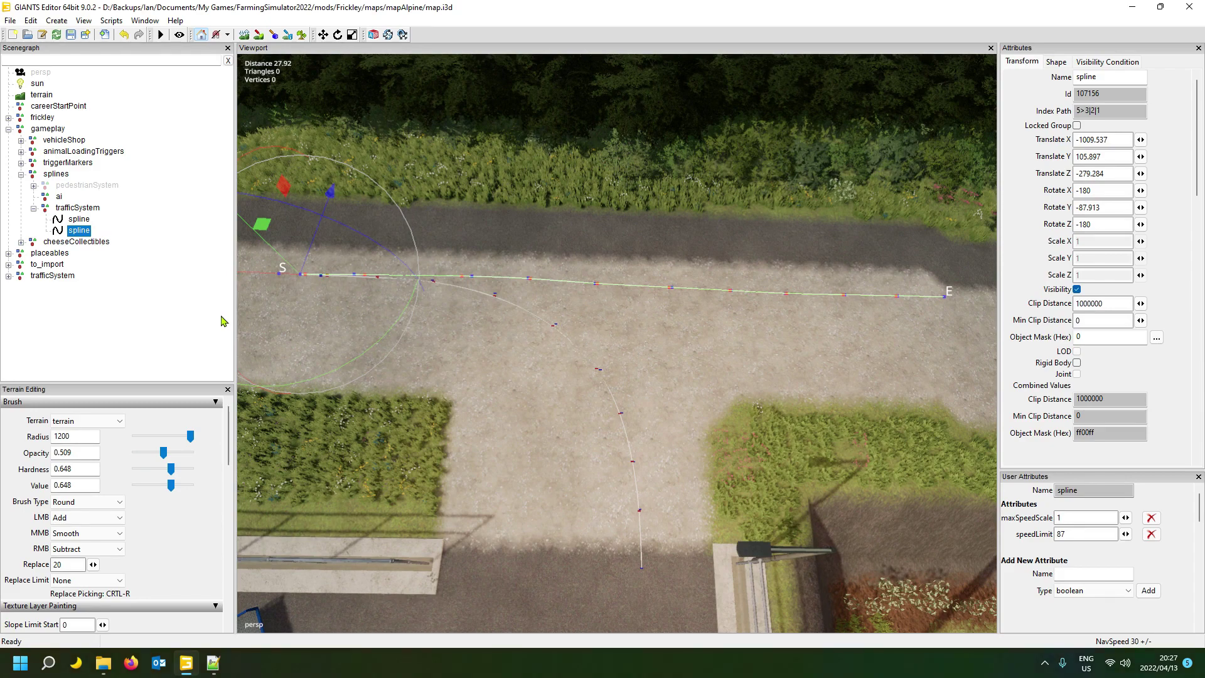
{"action": "left_click", "coordinate": [81, 231]}
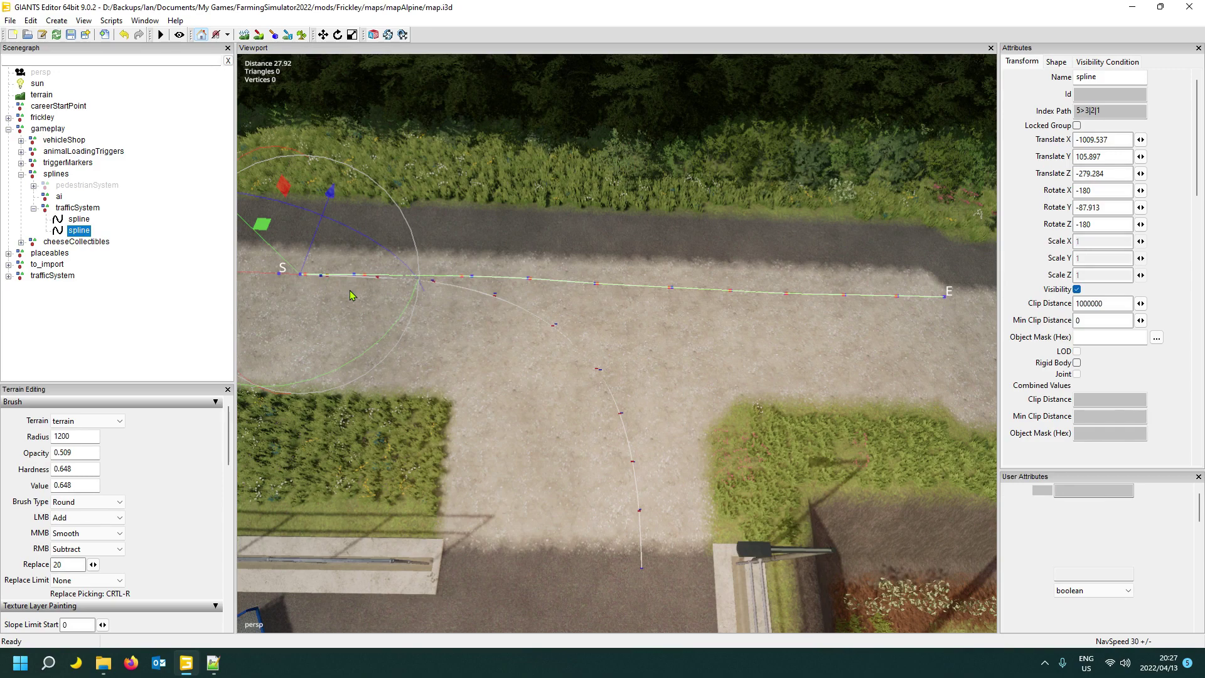
{"action": "key", "text": "ctrl+d"}
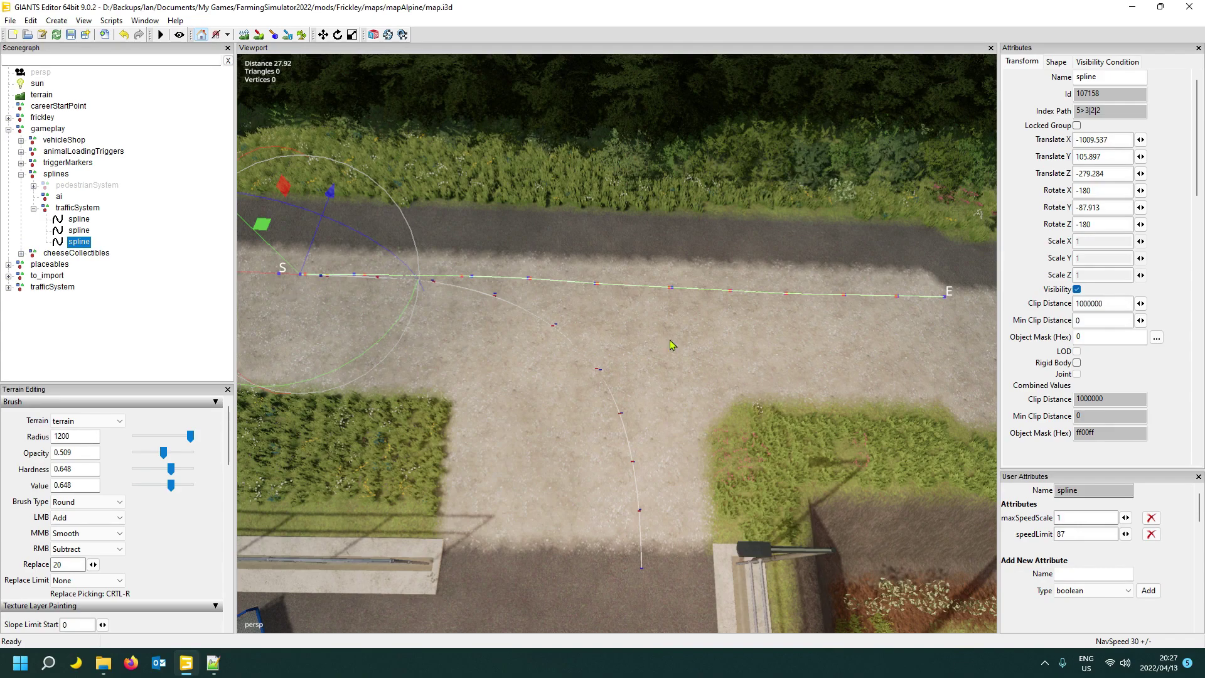
- Move the new copy's start point to the opposite lane beside the end point, to about CV X -30.1
{"action": "right_click_drag", "start_coordinate": [501, 395], "coordinate": [463, 348]}
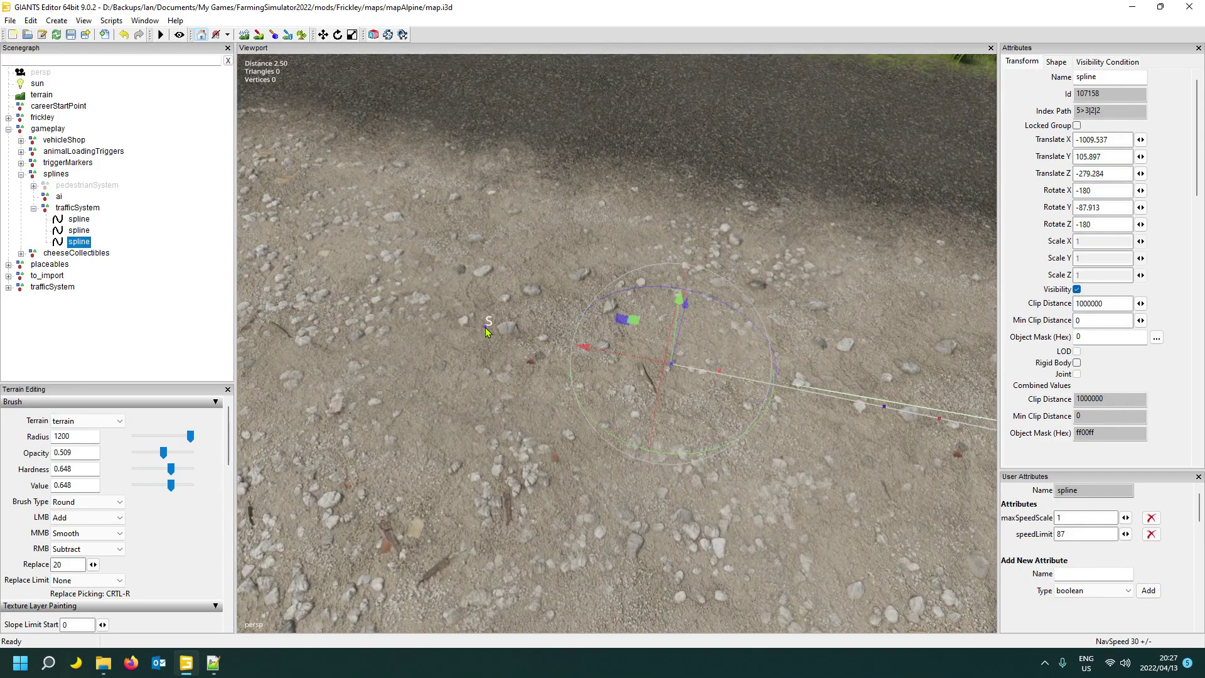
{"action": "left_click", "coordinate": [488, 325]}
{"action": "key", "text": "f"}
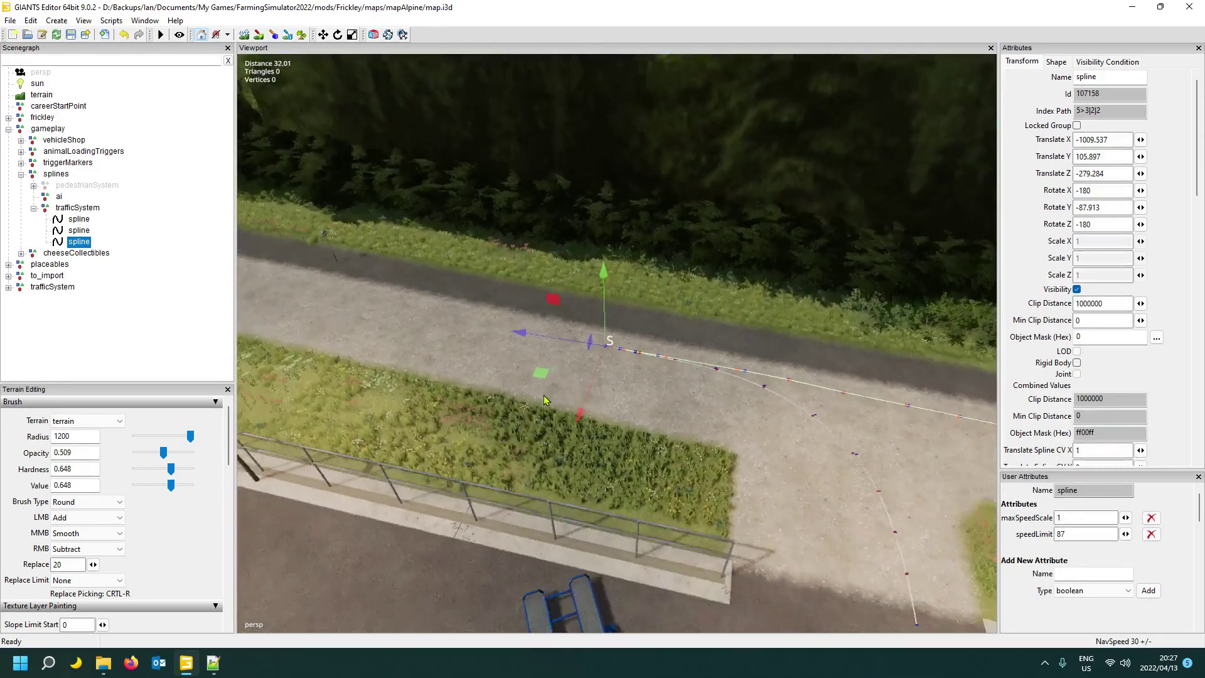
{"action": "right_click_drag", "start_coordinate": [545, 400], "coordinate": [583, 403]}
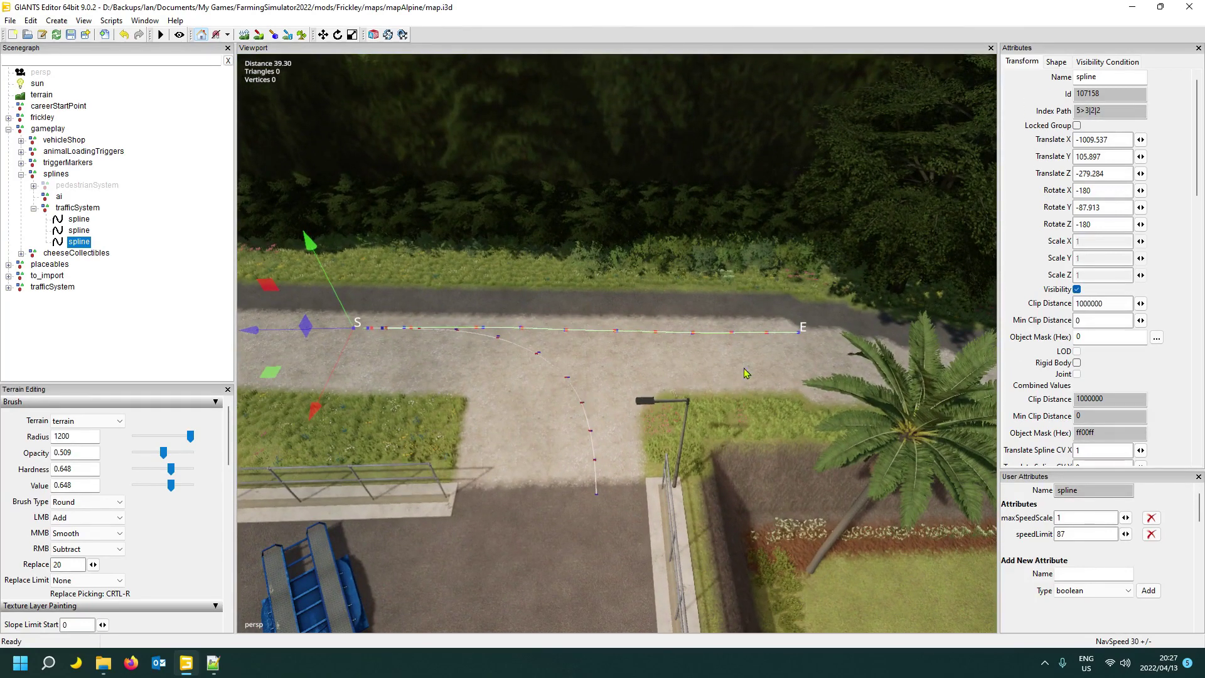
{"action": "left_click", "coordinate": [805, 377]}
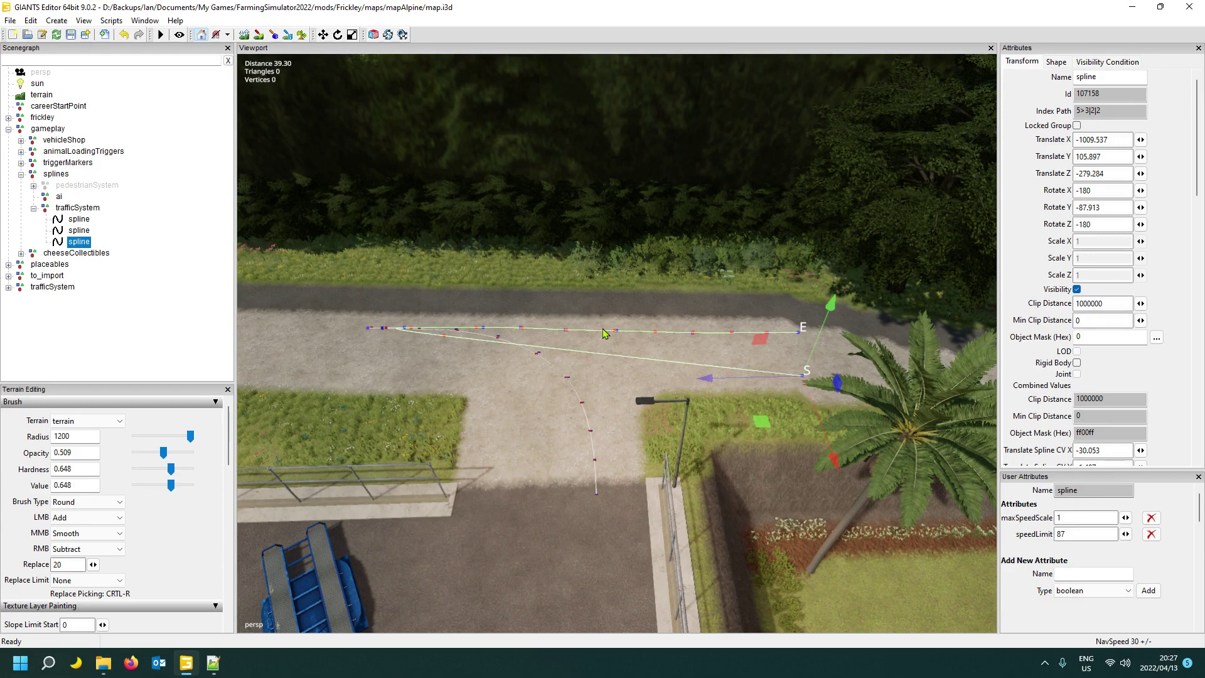
- Place the new copy's second and third control points along the opposite lane, at about CV X -26.8 and -23.1
{"action": "key", "text": "Up"}
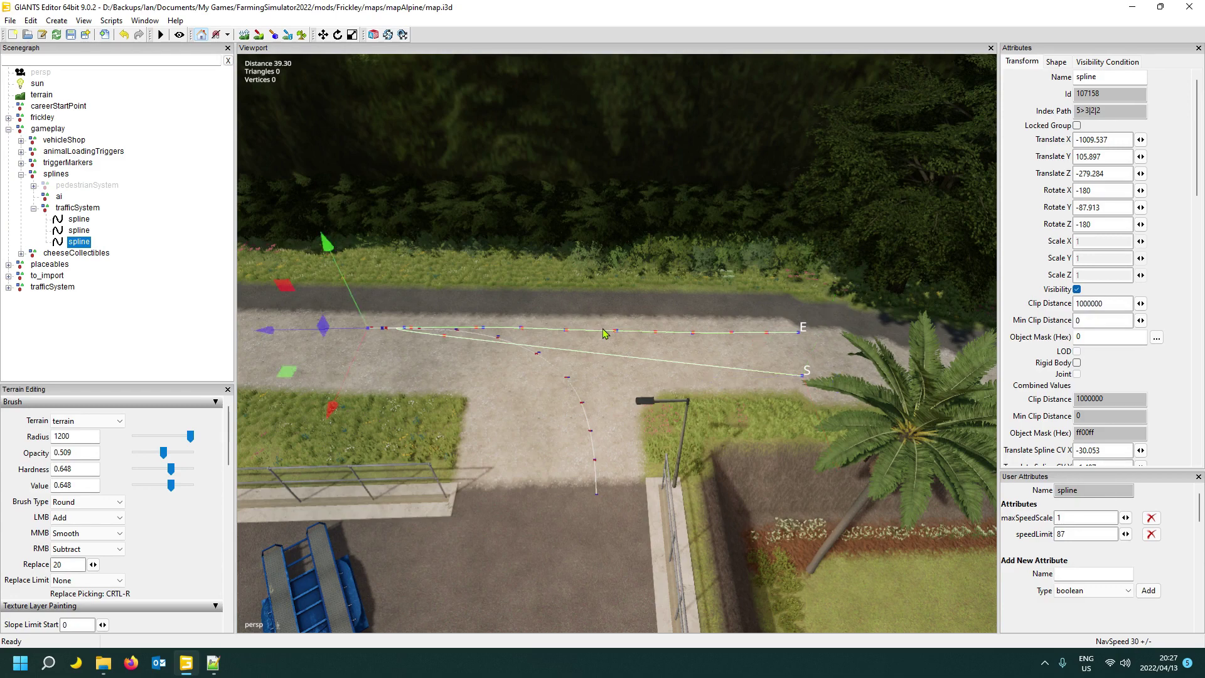
{"action": "key", "text": "ctrl+b"}
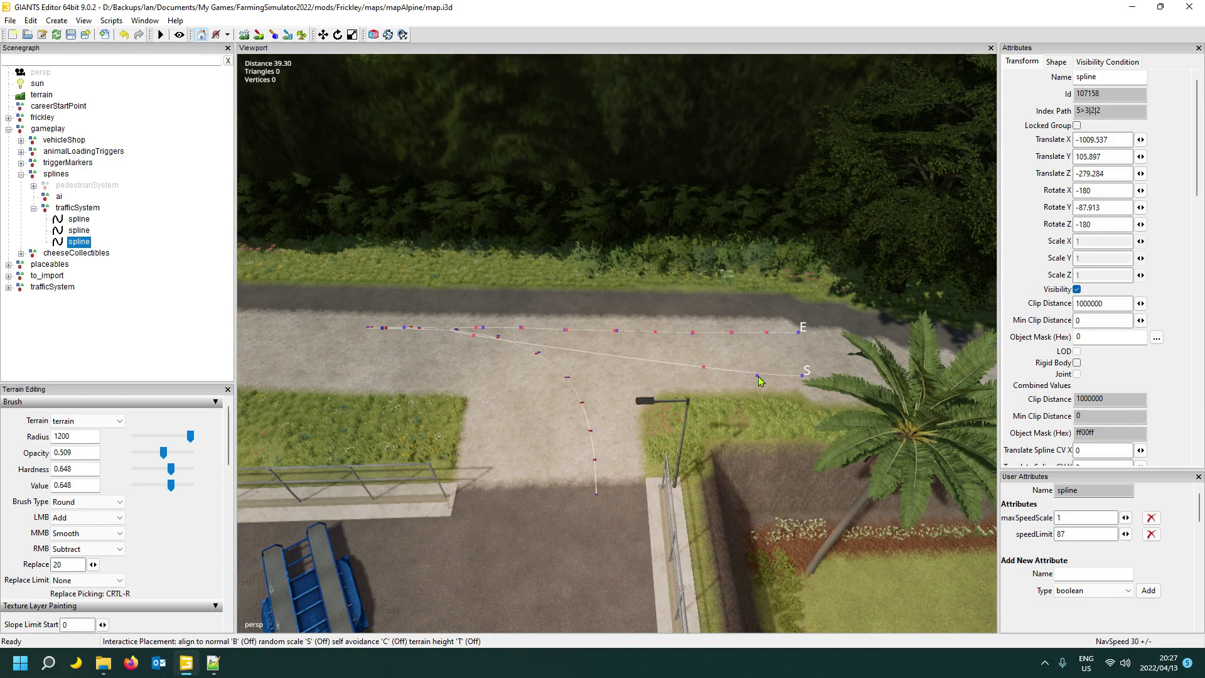
{"action": "left_click", "coordinate": [752, 374]}
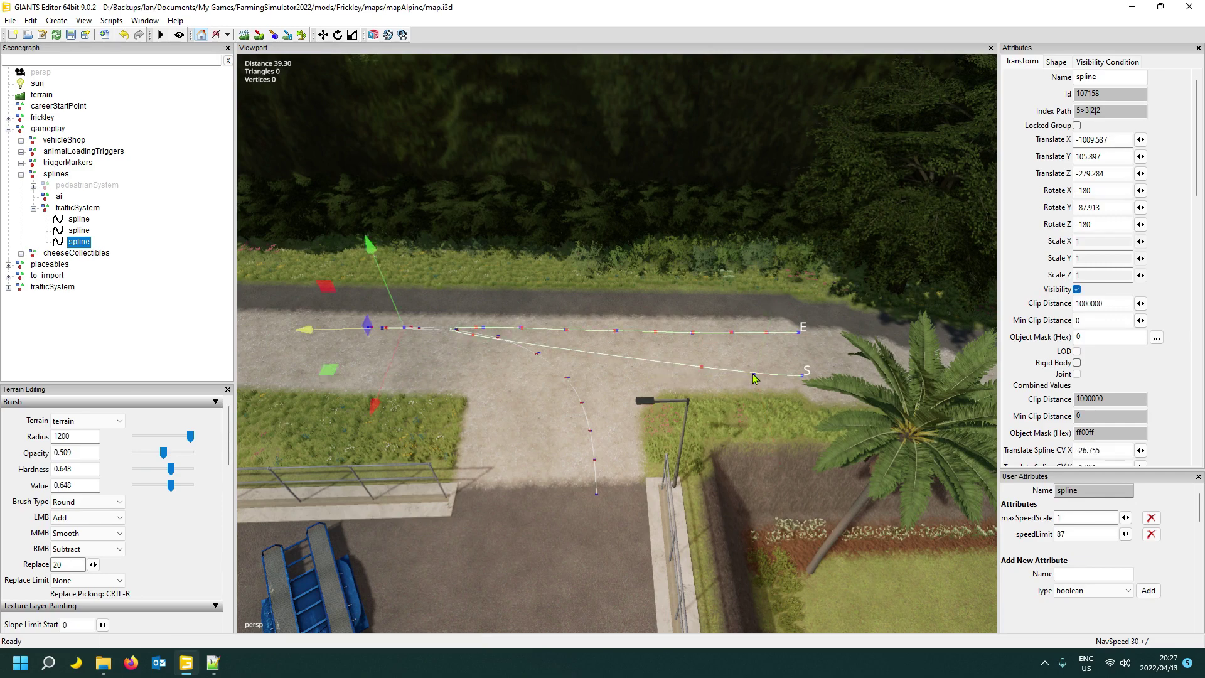
{"action": "left_click", "coordinate": [752, 374]}
{"action": "key", "text": "i"}
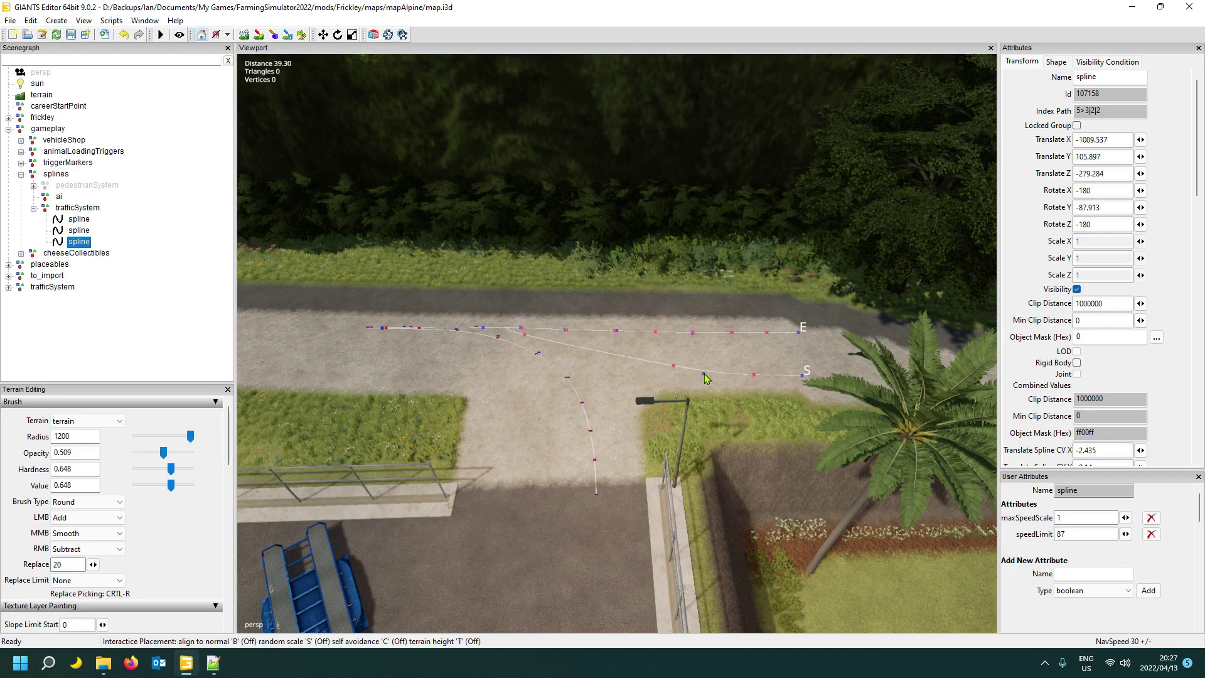
{"action": "left_click", "coordinate": [703, 375]}
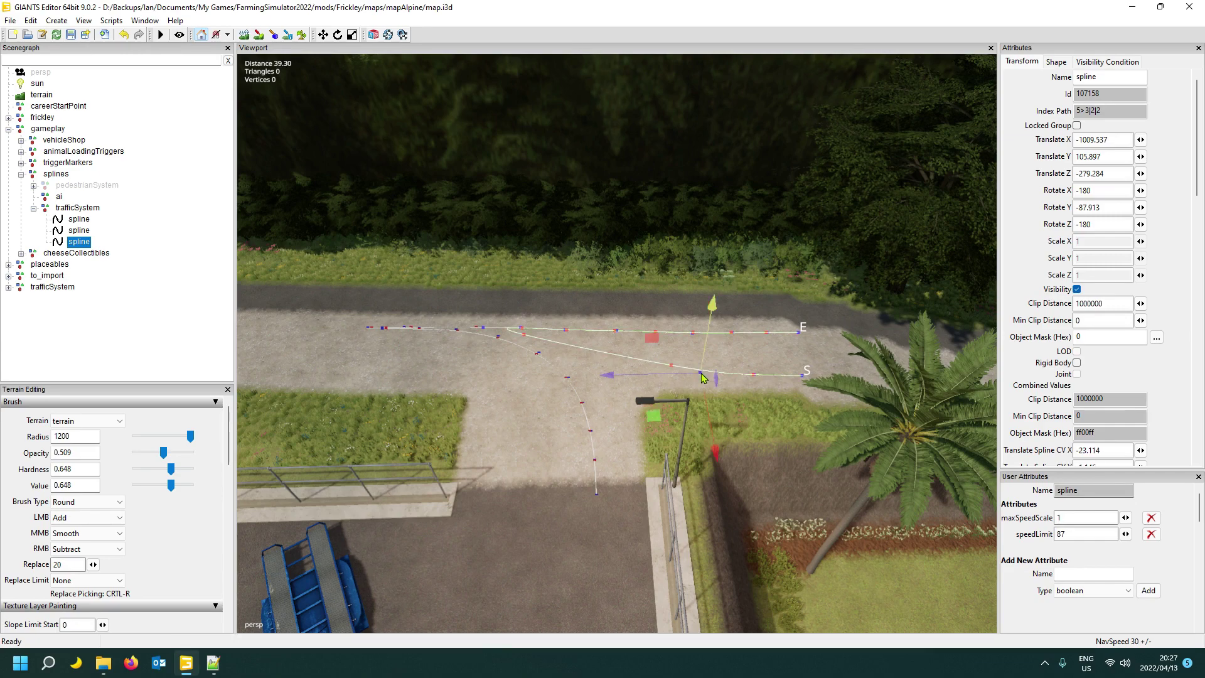
- Move the copy's fourth and fifth control points back along the opposite lane, to about CV X -20.4 and -17.4
{"action": "key", "text": "i"}
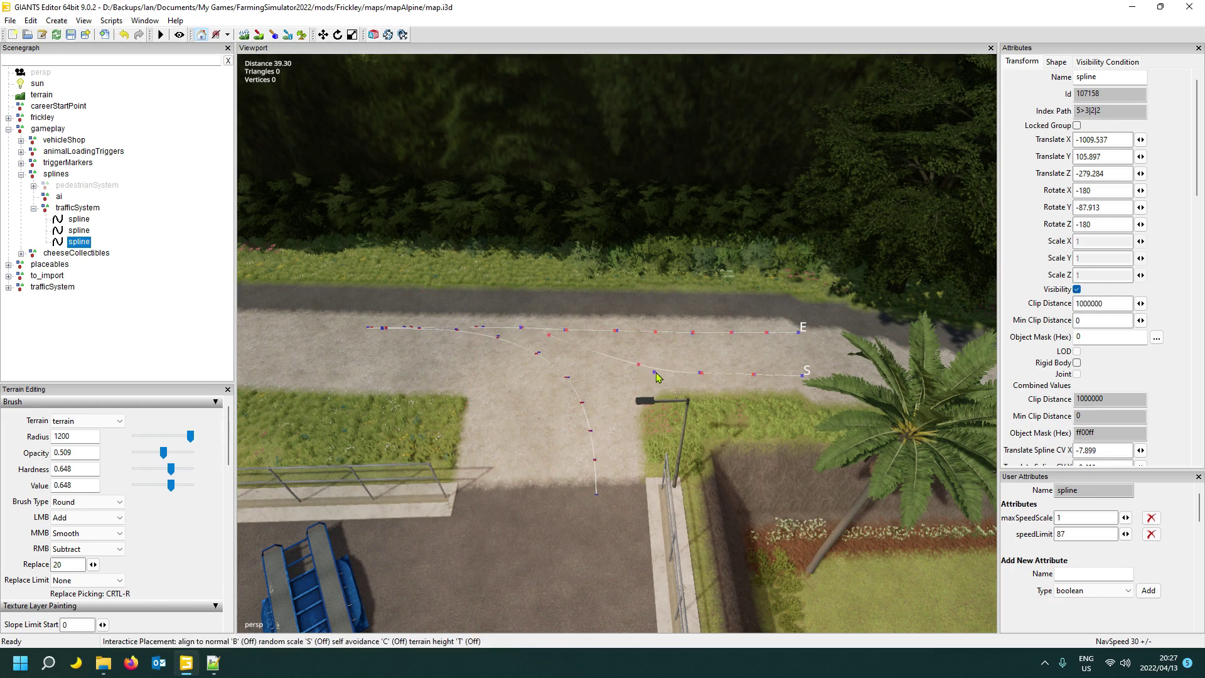
{"action": "left_click", "coordinate": [662, 372]}
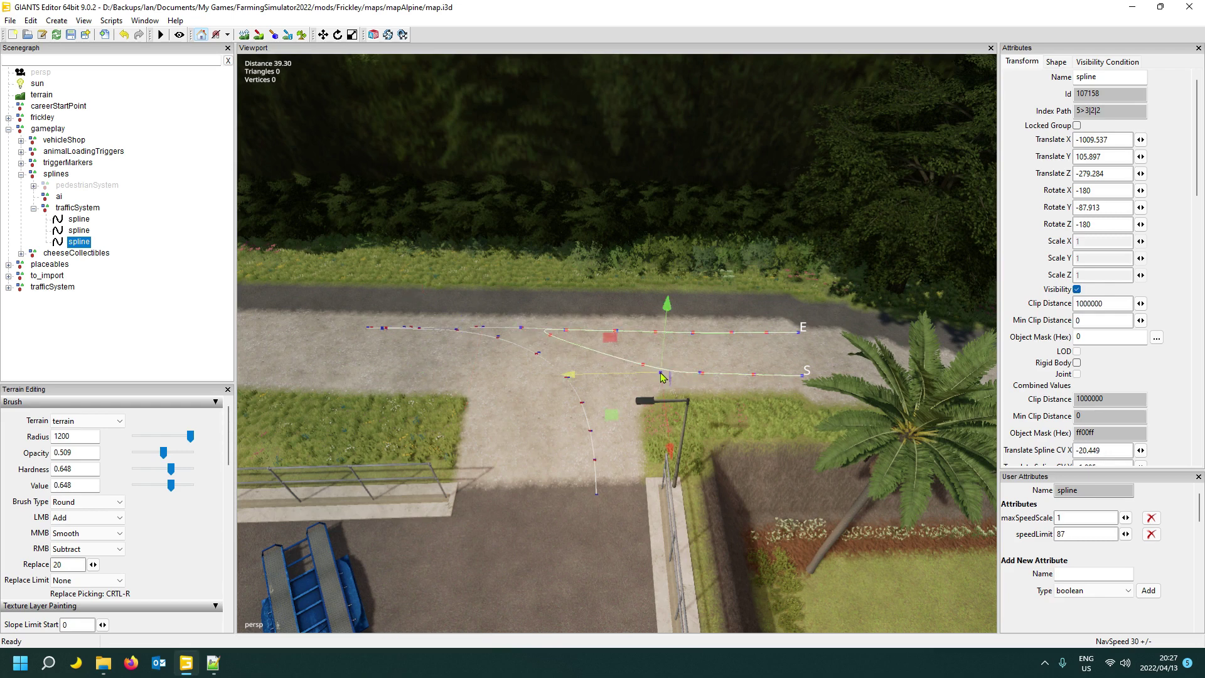
{"action": "key", "text": "i"}
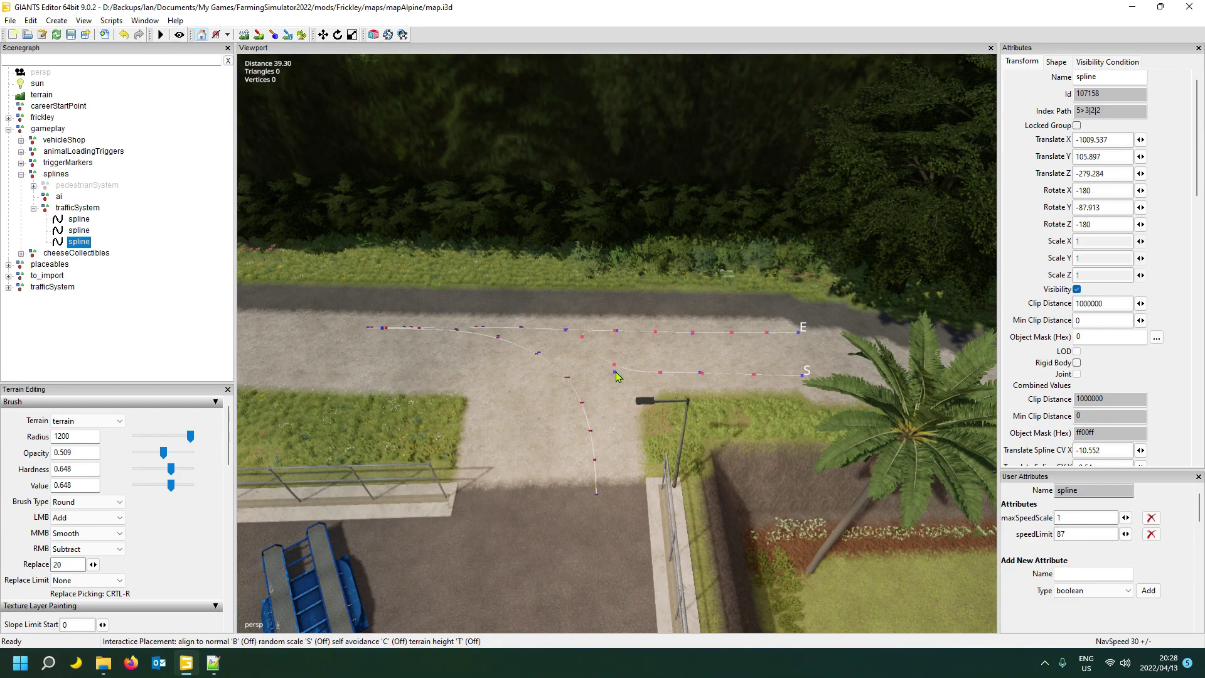
{"action": "left_click", "coordinate": [616, 374]}
- Line up the copy's sixth and seventh control points across the yard entrance, at about CV X -15.3 and -12.6
{"action": "key", "text": "Right"}
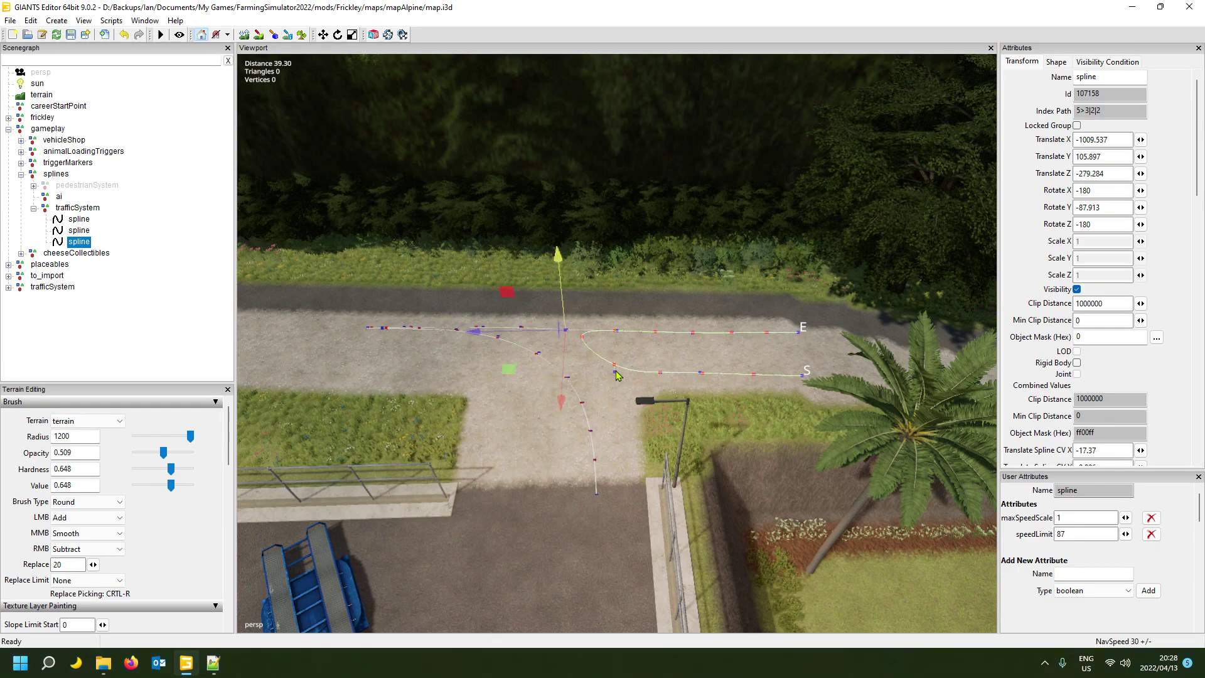
{"action": "key", "text": "i"}
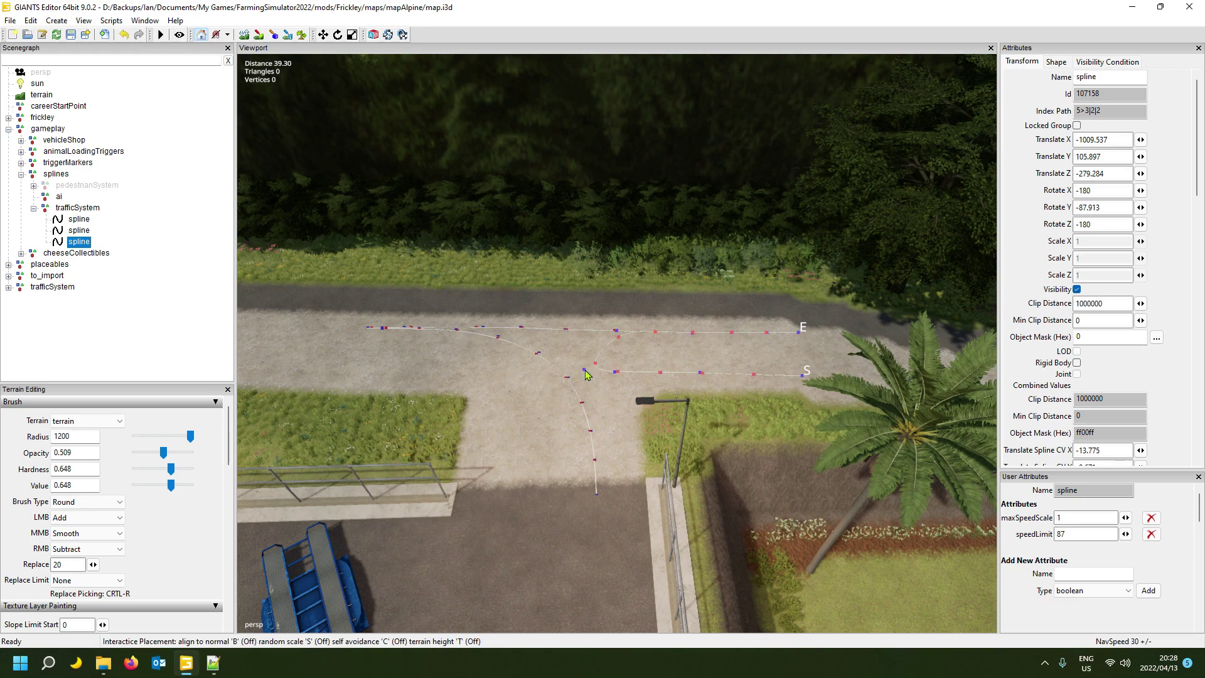
{"action": "left_click", "coordinate": [586, 374]}
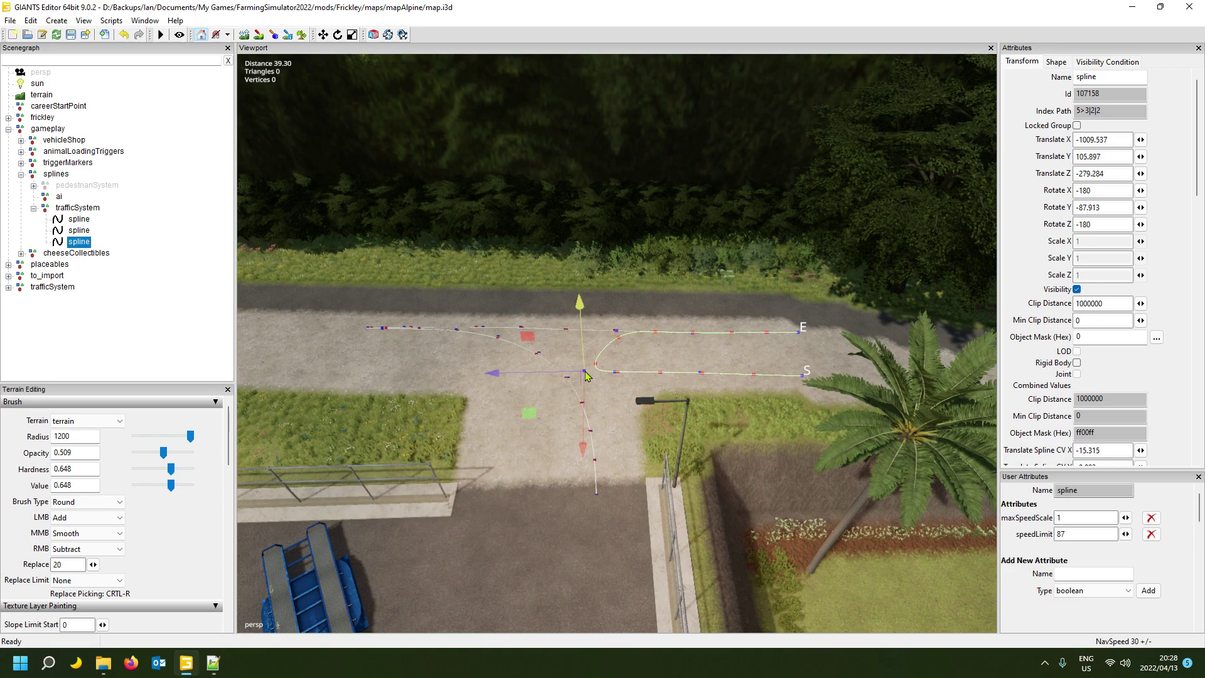
{"action": "key", "text": "Page_Down"}
{"action": "left_click", "coordinate": [556, 371]}
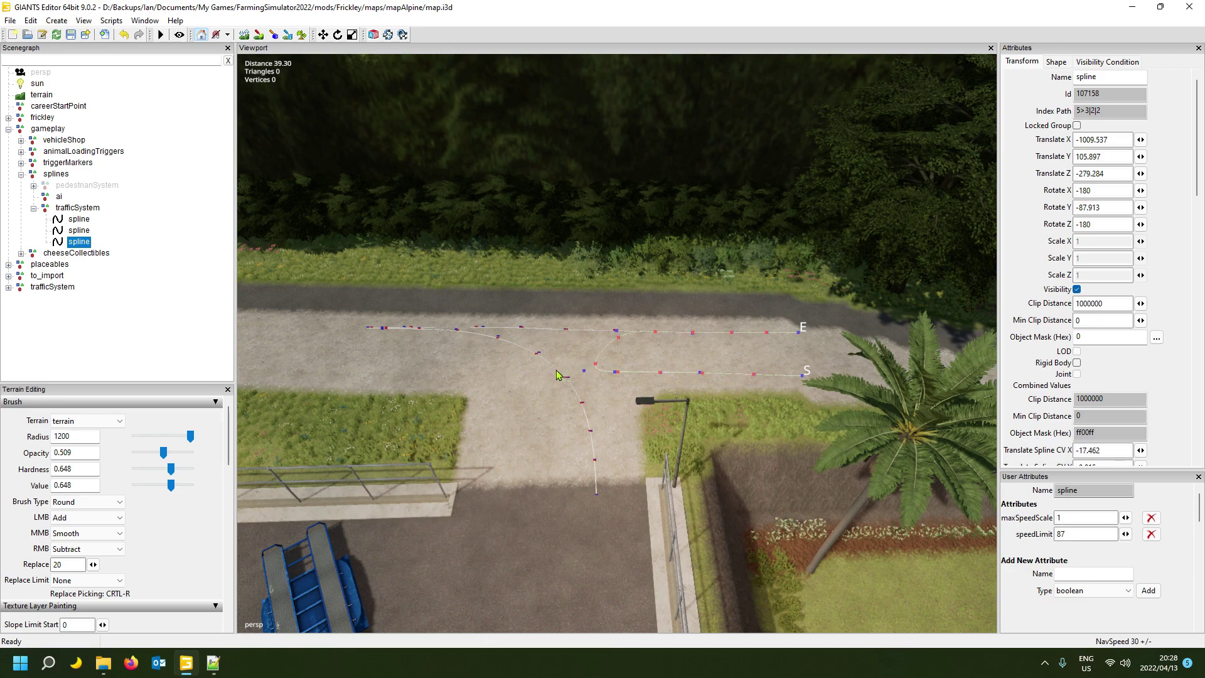
{"action": "key", "text": "ctrl+b"}
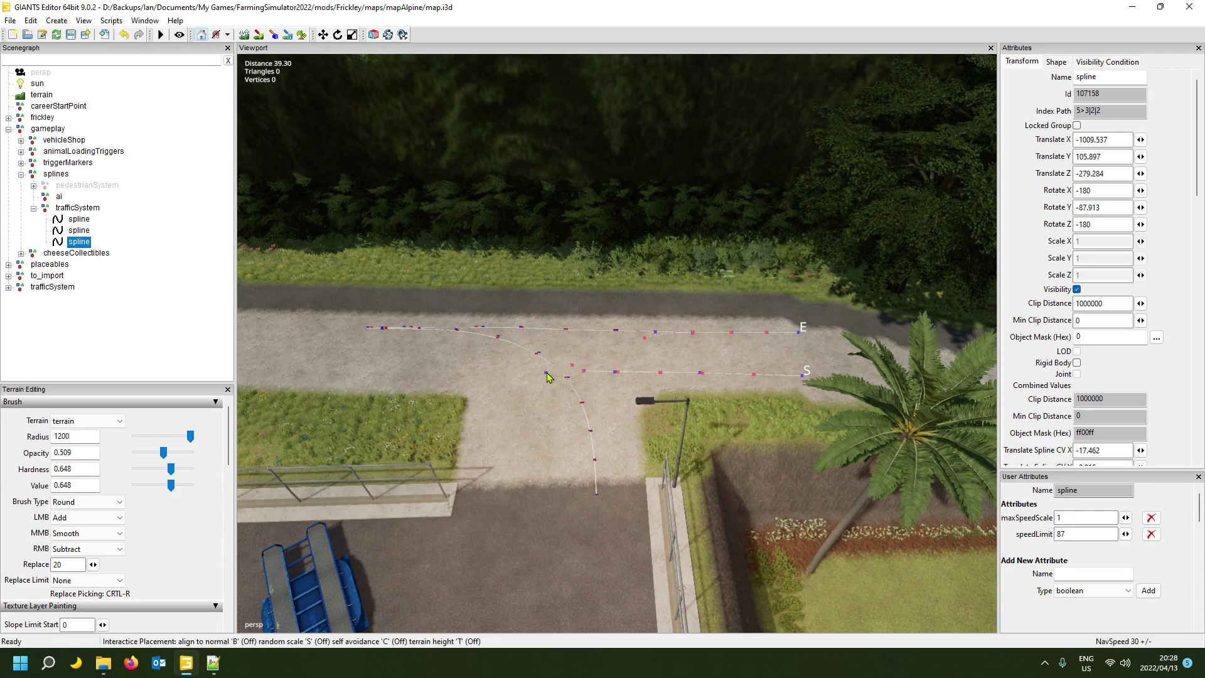
{"action": "left_click", "coordinate": [544, 375]}
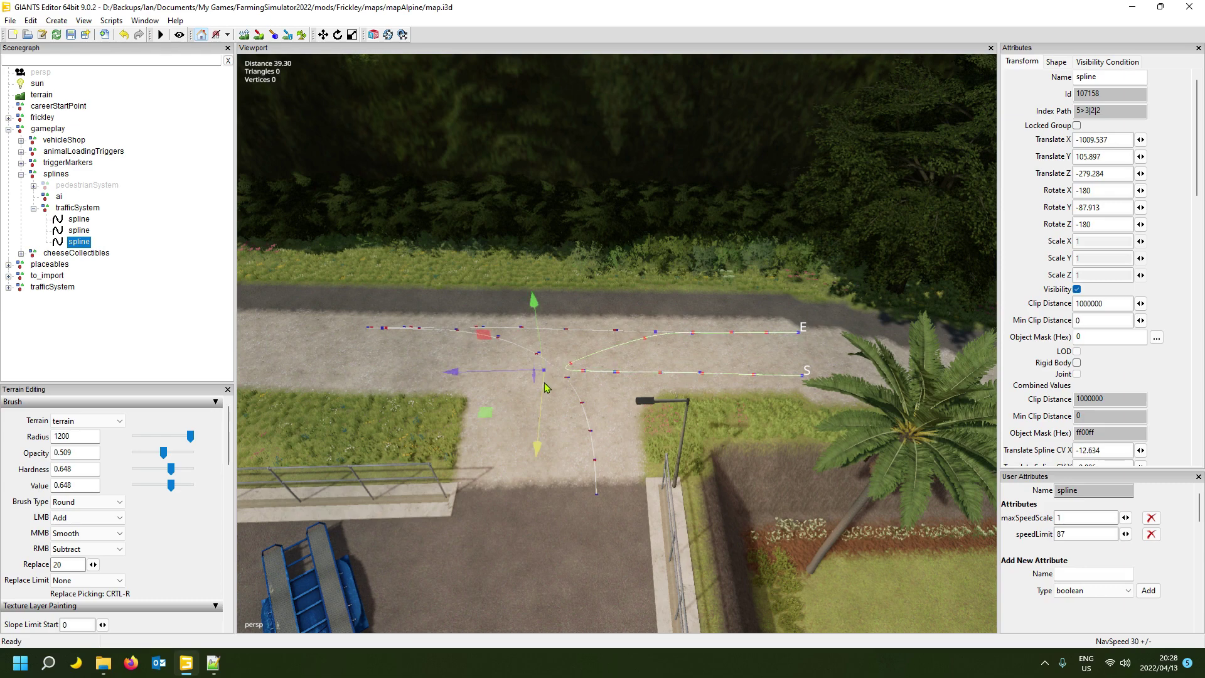
- Move the copy's eighth control point past the yard entrance in the same lane, to about CV X -9.5
{"action": "key", "text": "Page_Up"}
{"action": "key", "text": "ctrl+space"}
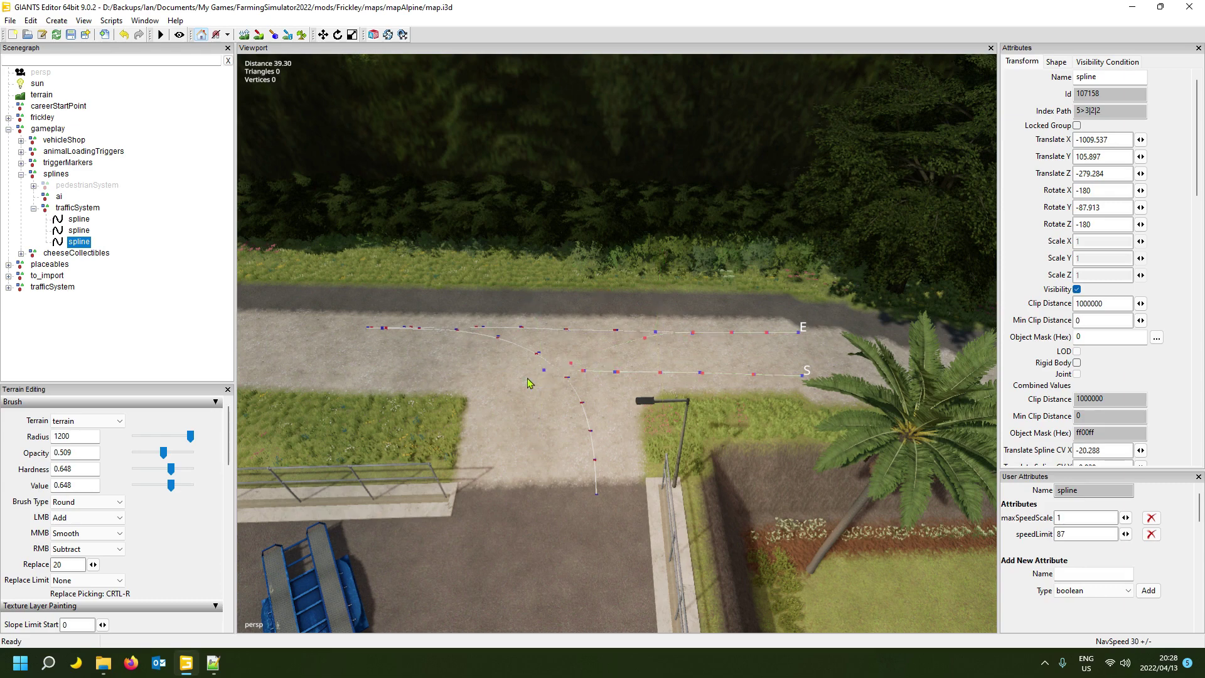
{"action": "left_click", "coordinate": [496, 370]}
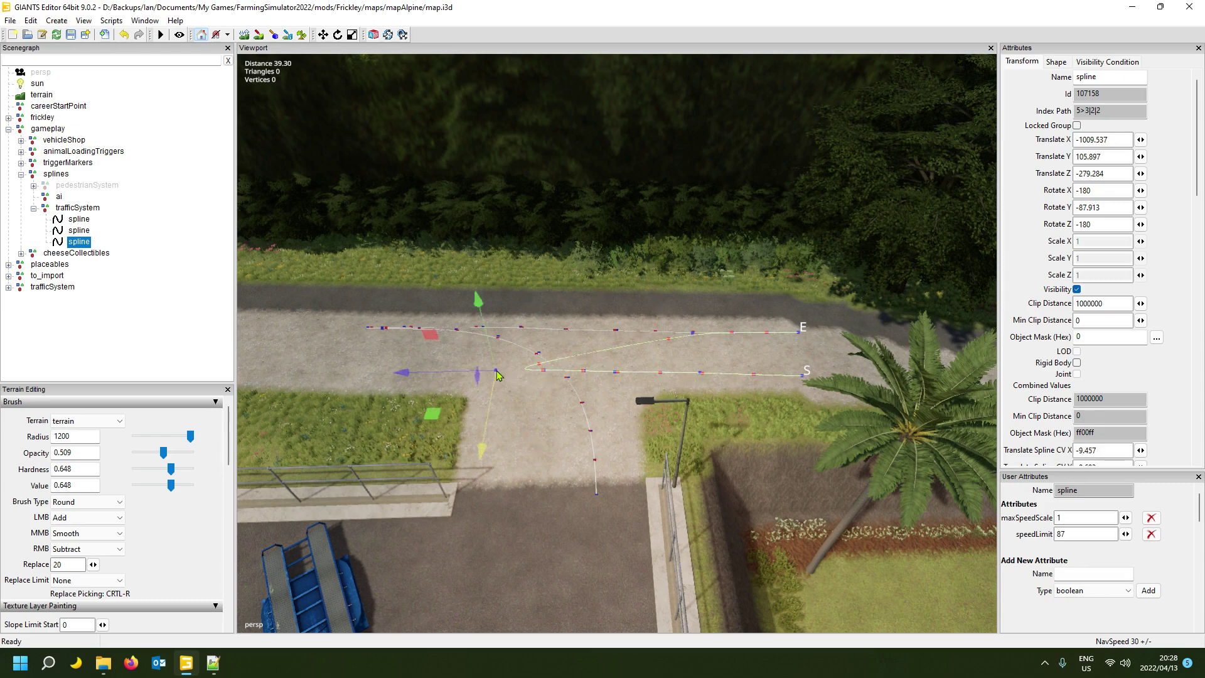
- Move the copy's ninth and tenth control points further along the opposite lane, to about CV X -6.6 and -4.1
{"action": "key", "text": "Page_Up"}
{"action": "key", "text": "ctrl+space"}
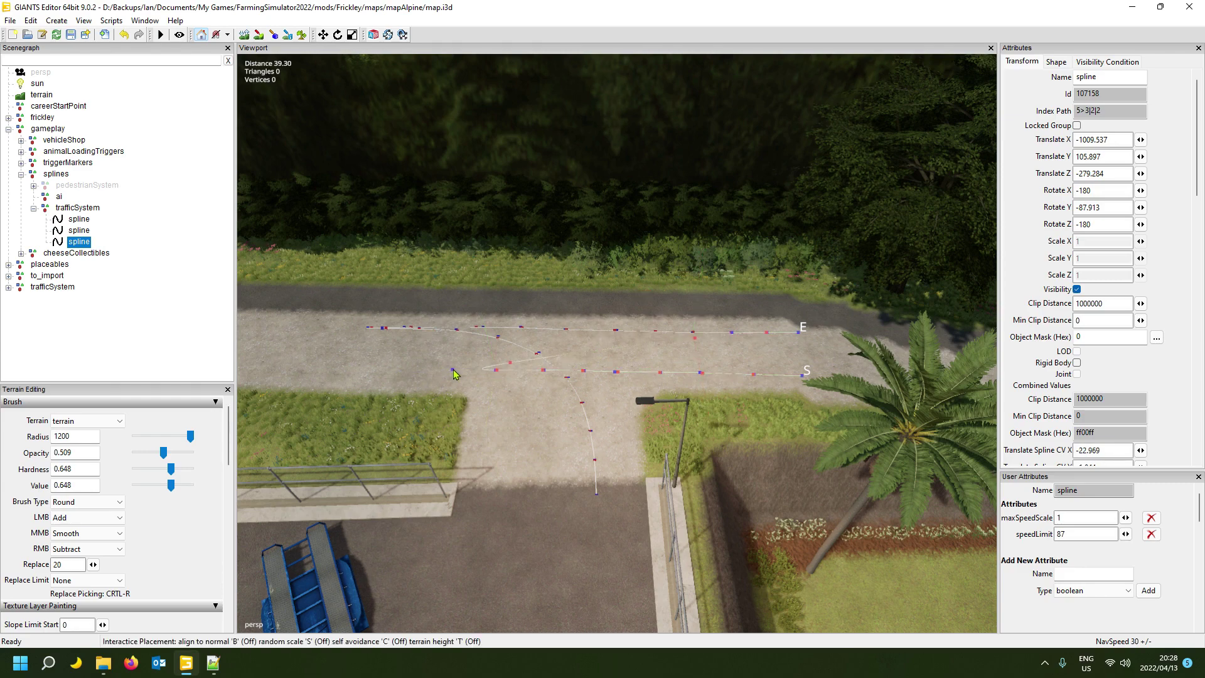
{"action": "left_click", "coordinate": [453, 368]}
{"action": "key", "text": "Page_Up"}
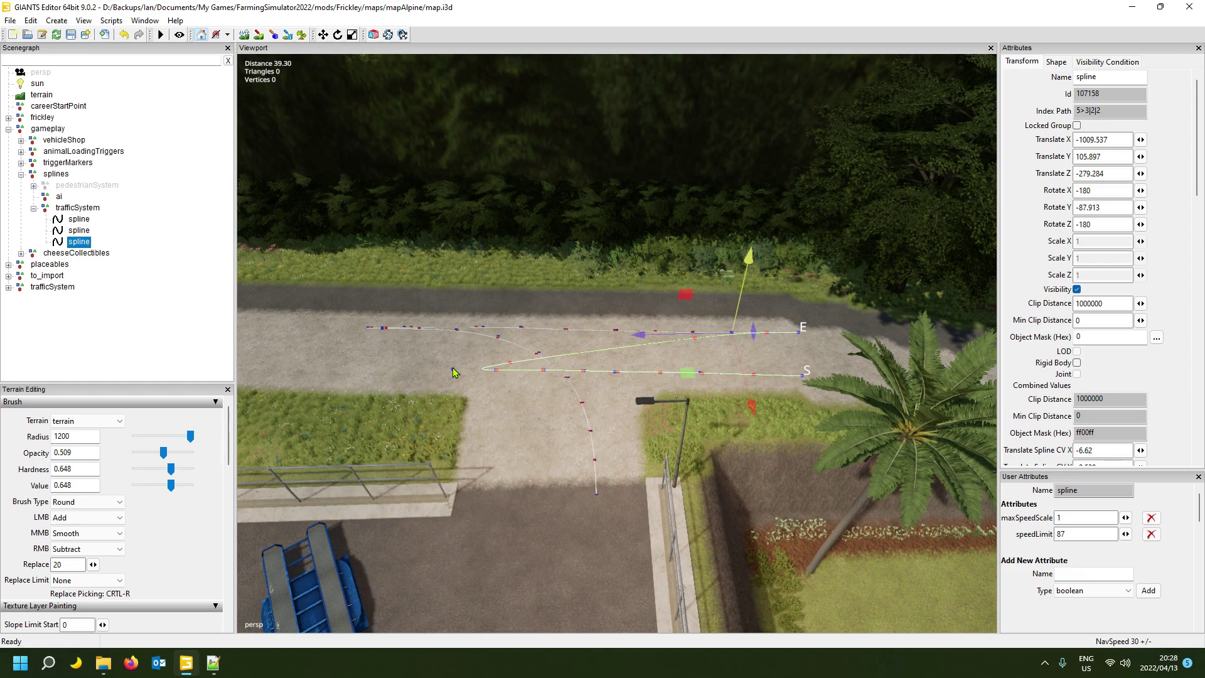
{"action": "key", "text": "ctrl+space"}
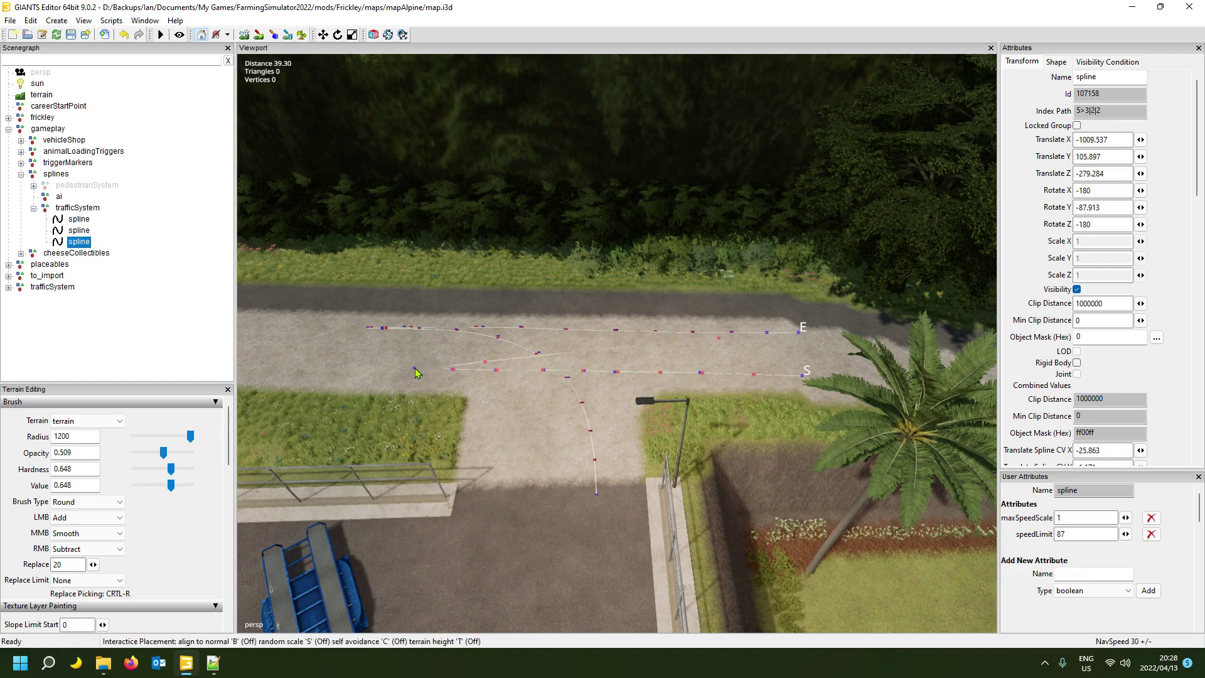
{"action": "left_click", "coordinate": [416, 369]}
- Place the copy's eleventh control point and its end point in the same lane, at about CV X -1.8 and 0.7
{"action": "key", "text": "Page_Up"}
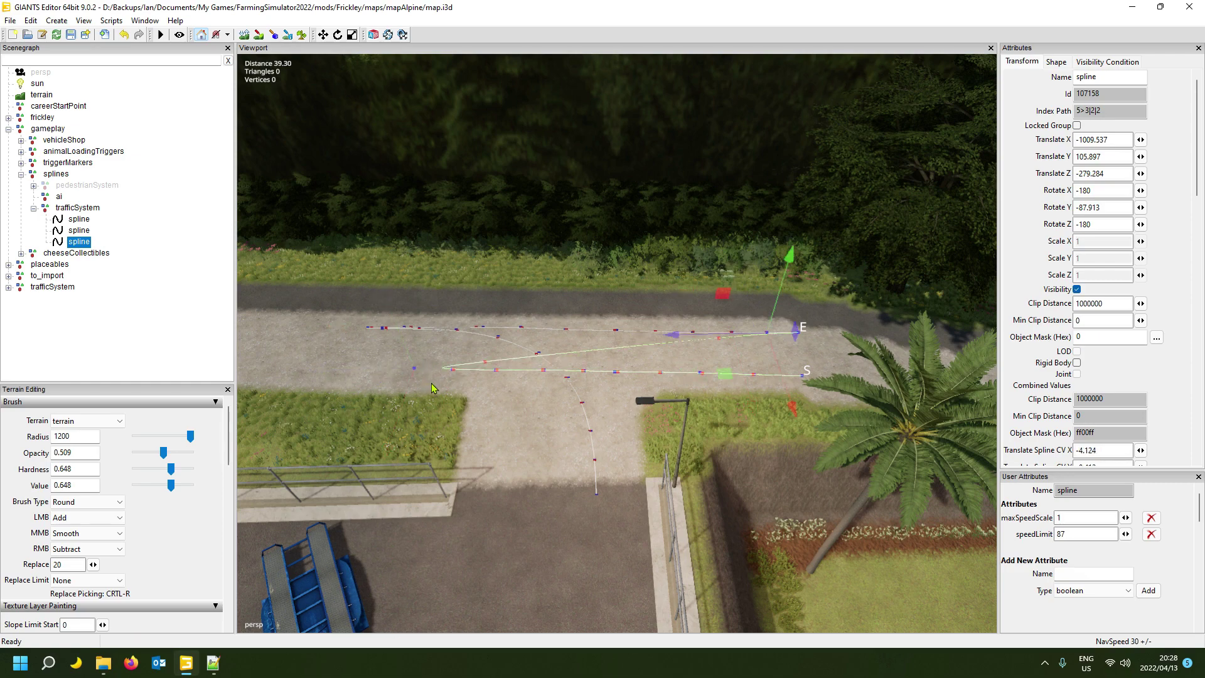
{"action": "key", "text": "ctrl+space"}
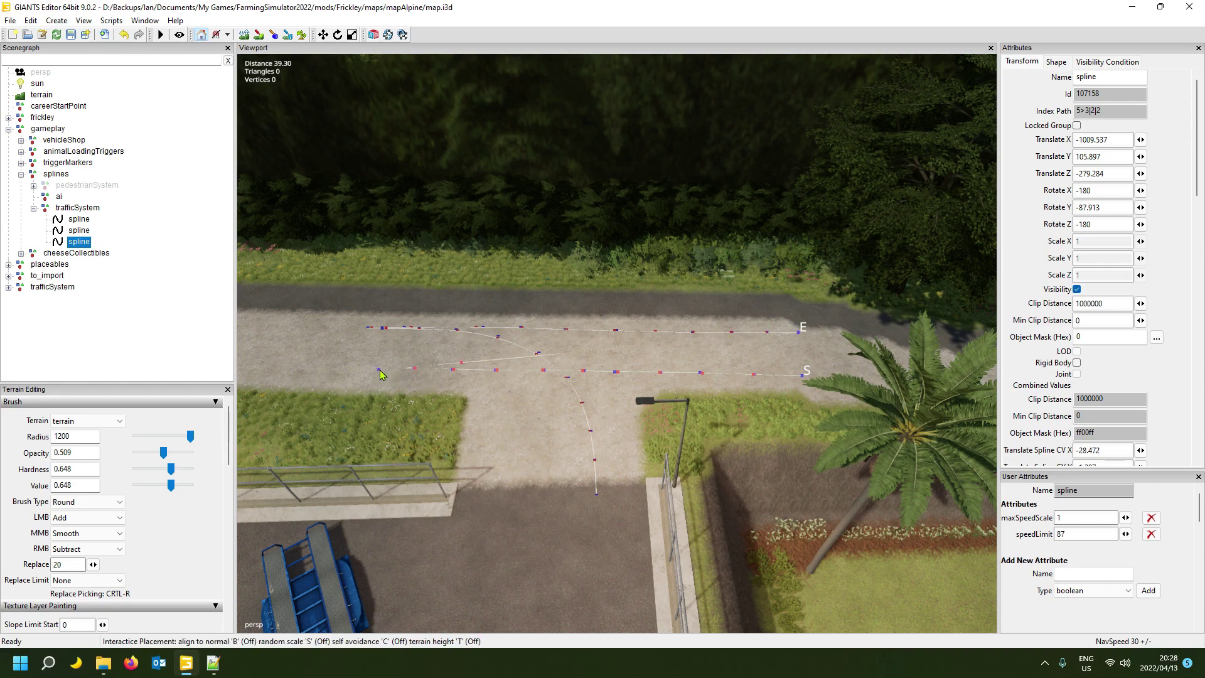
{"action": "left_click", "coordinate": [379, 368]}
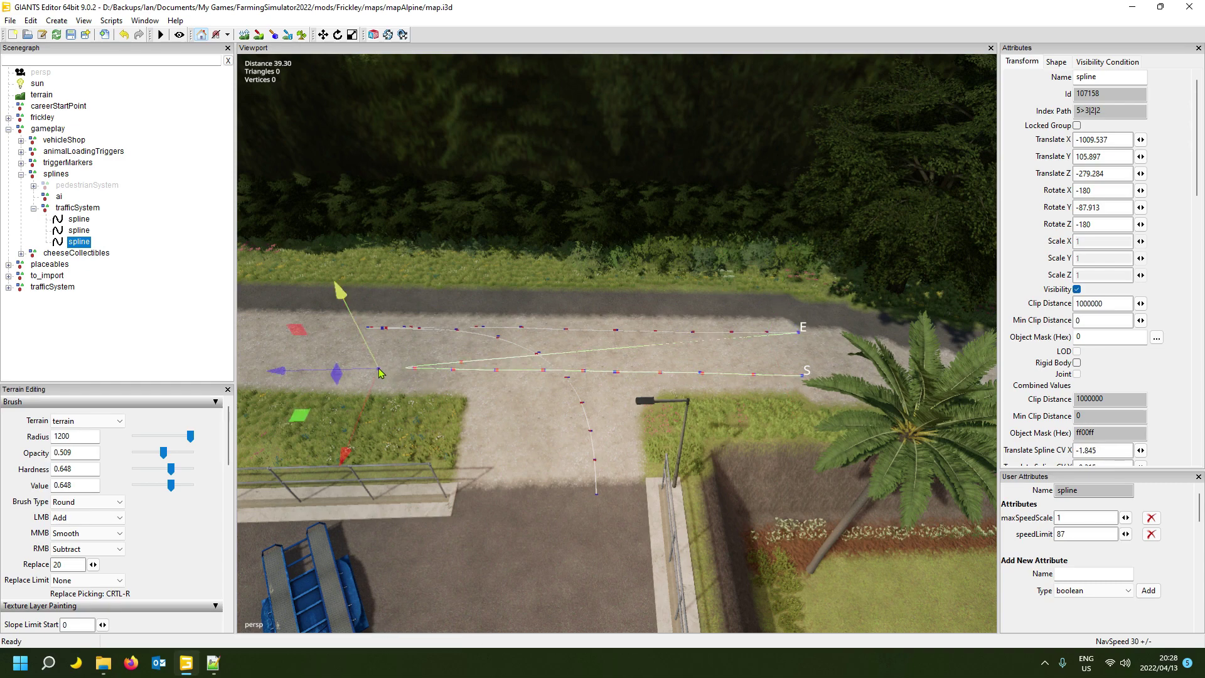
{"action": "key", "text": "Page_Up"}
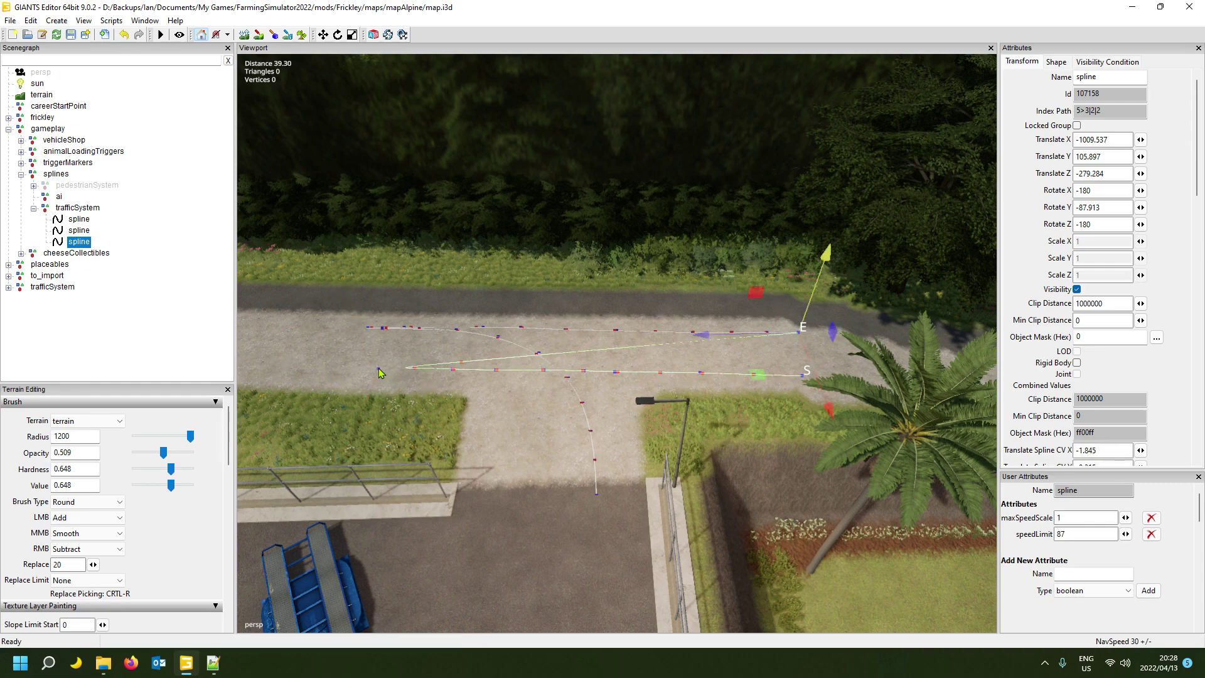
{"action": "key", "text": "ctrl+space"}
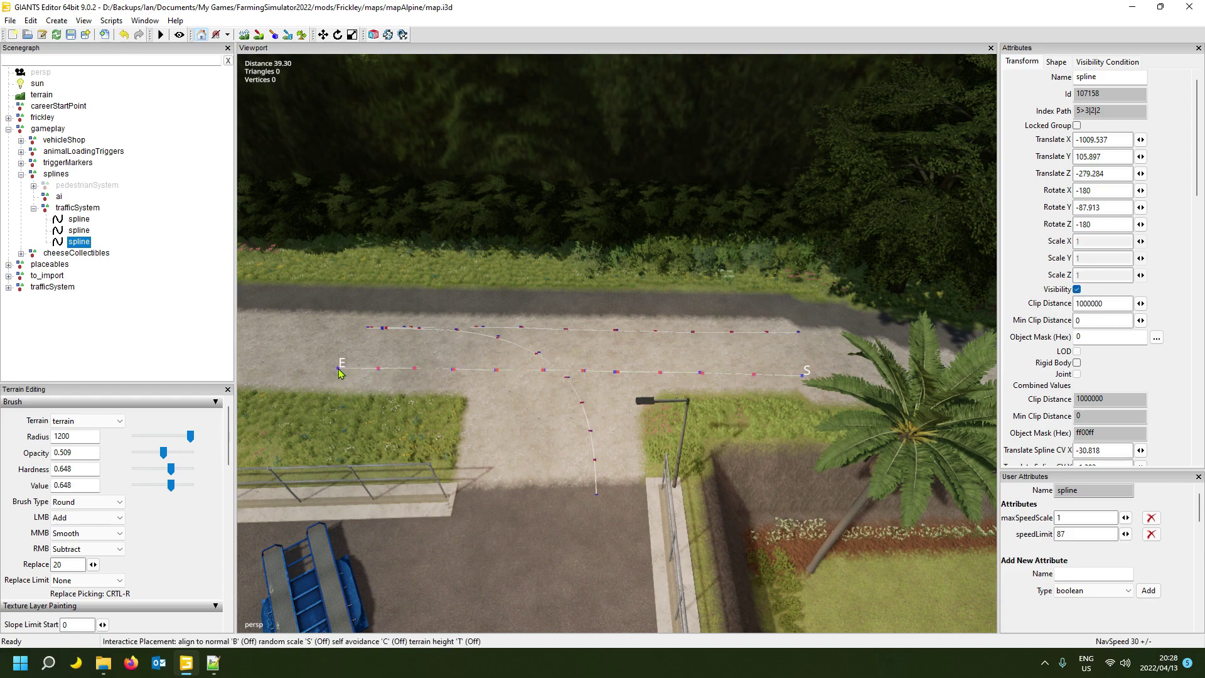
{"action": "left_click", "coordinate": [338, 371]}
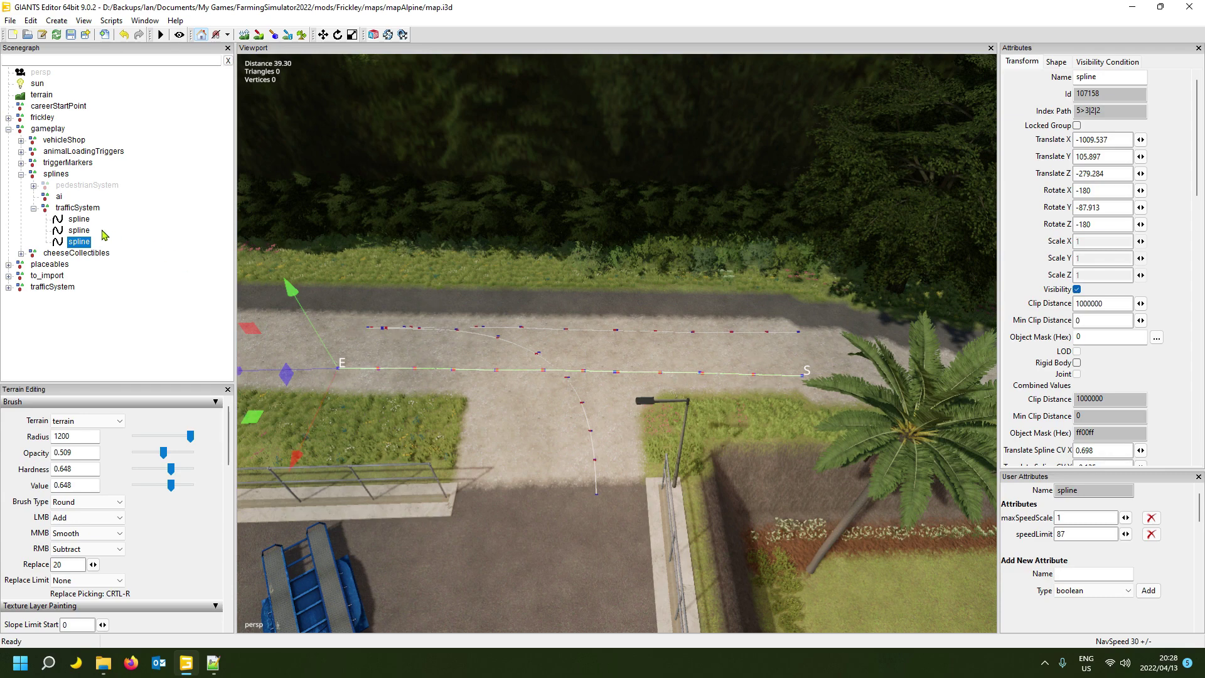
- Check the start and end direction of each of the three traffic splines in turn
{"action": "left_click", "coordinate": [80, 219]}
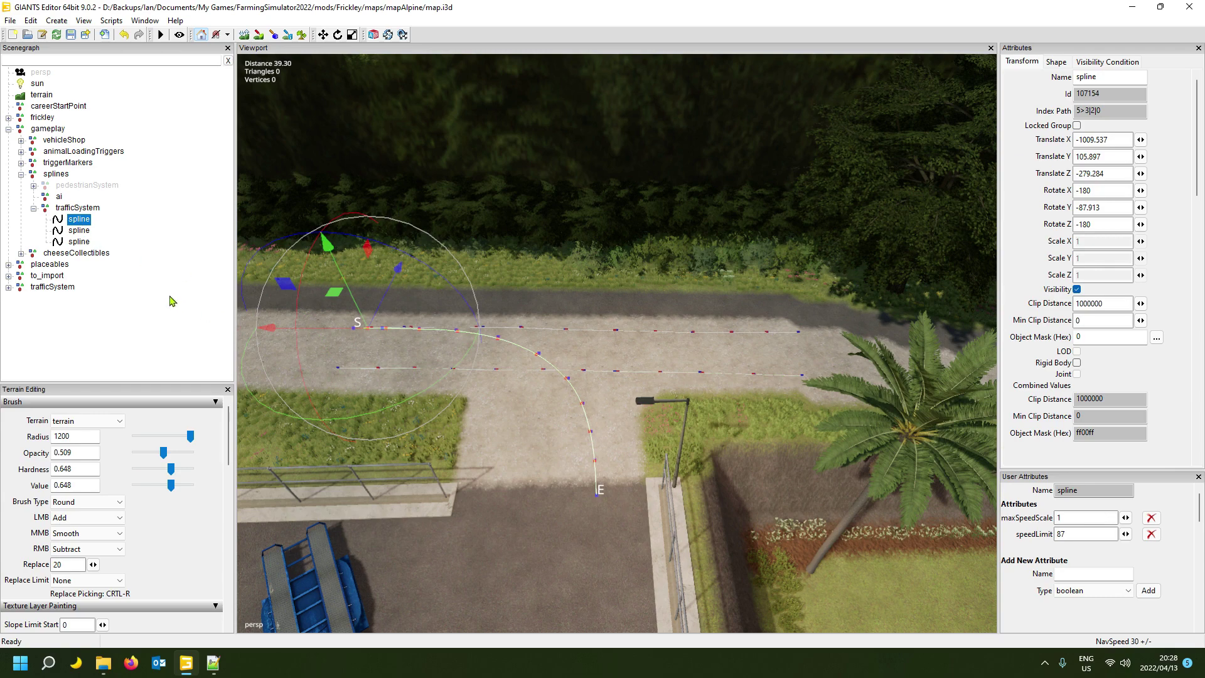
{"action": "left_click", "coordinate": [85, 230]}
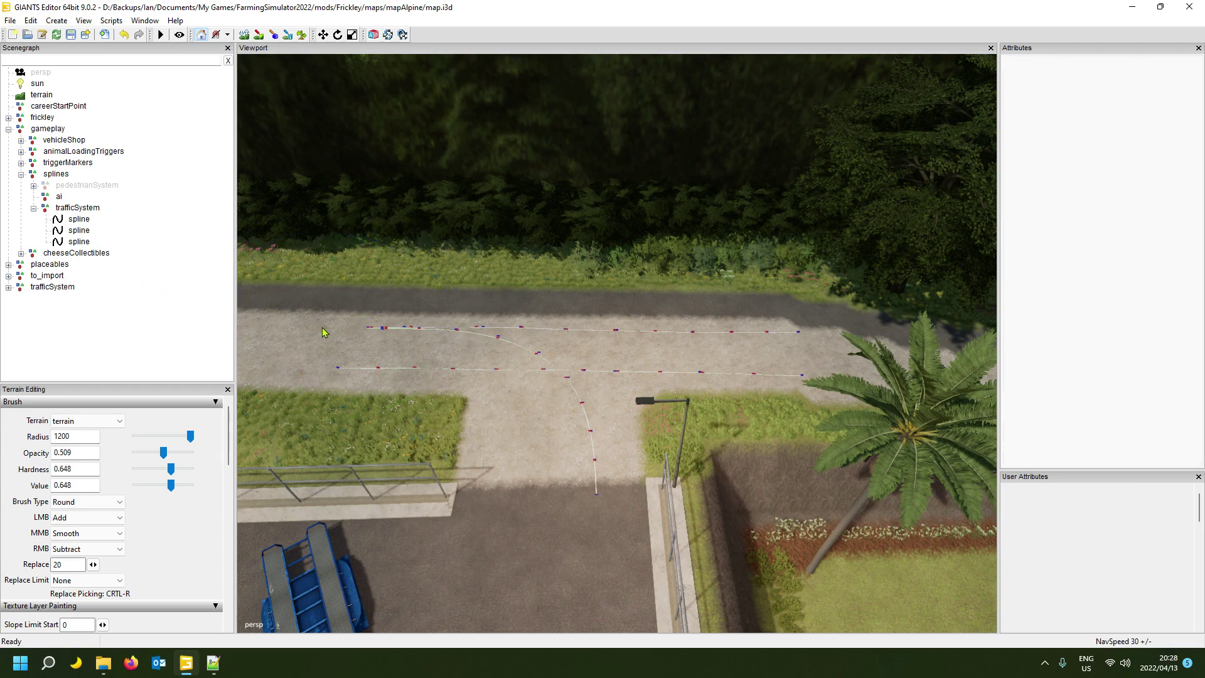
{"action": "left_click", "coordinate": [80, 230]}
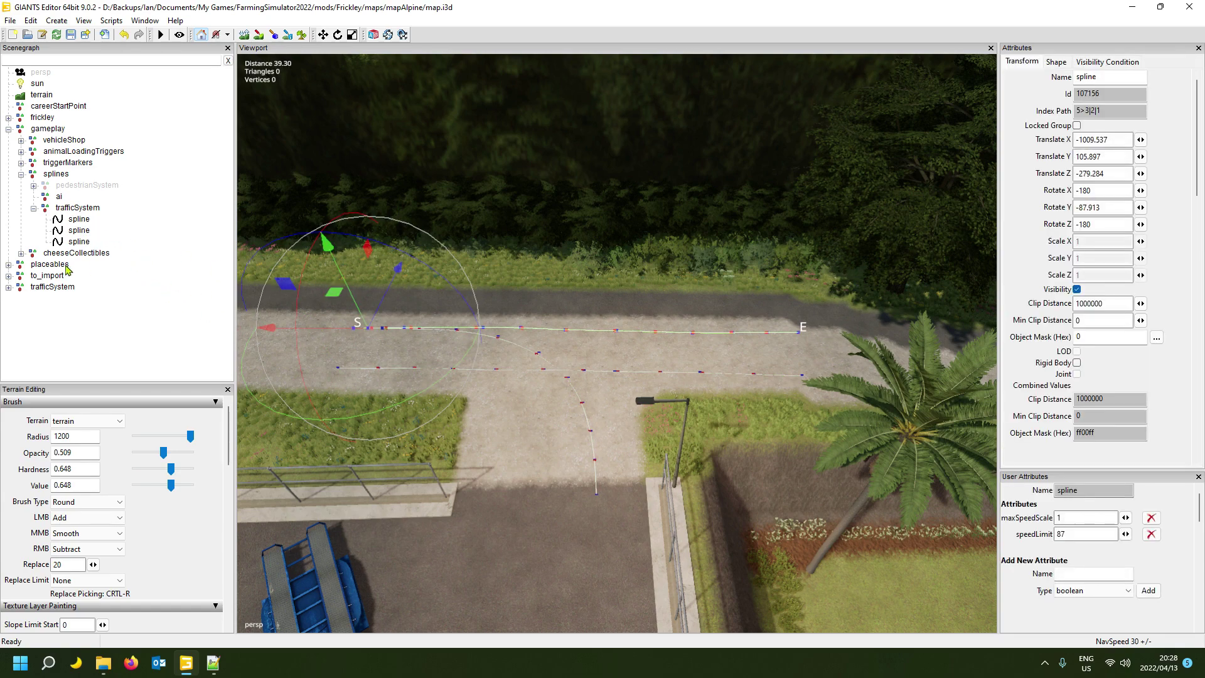
{"action": "left_click", "coordinate": [75, 242]}
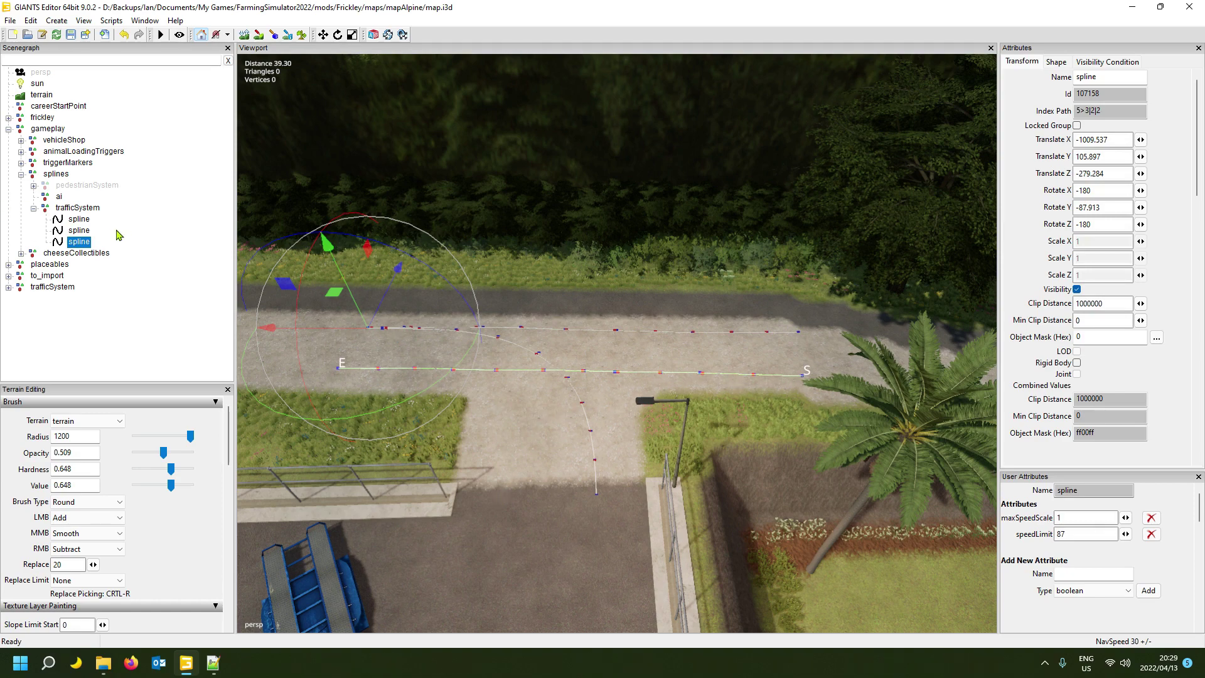
{"action": "left_click", "coordinate": [79, 241]}
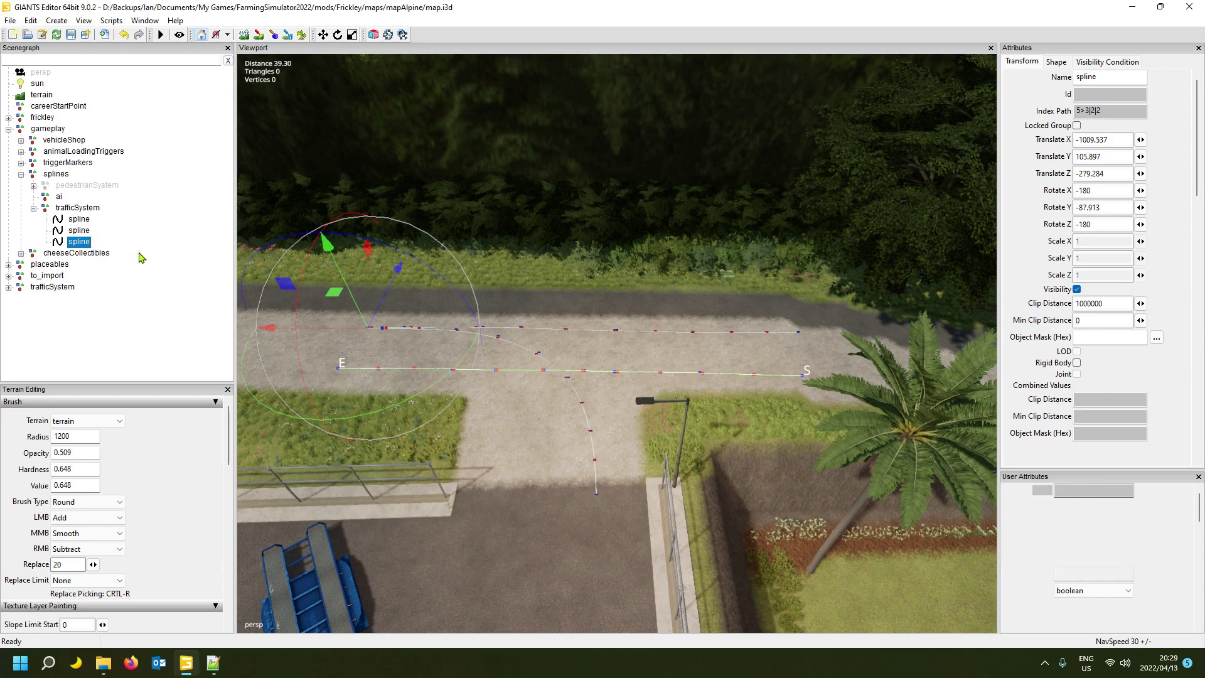
{"action": "key", "text": "ctrl+d"}
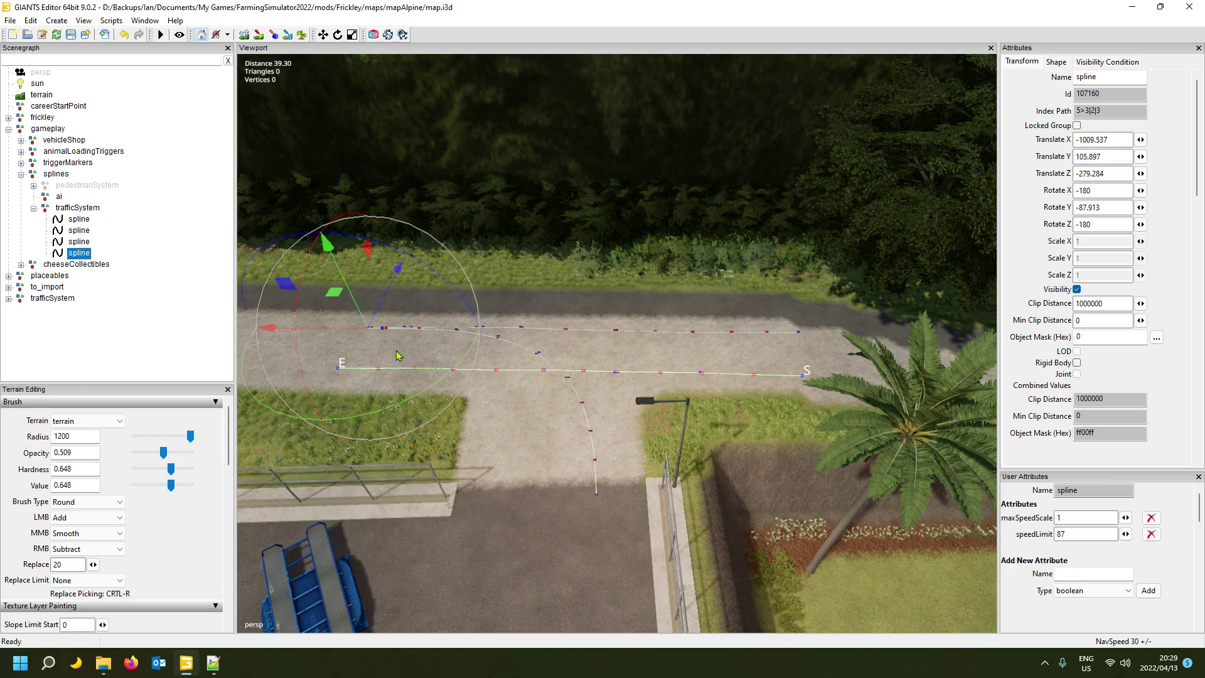
{"action": "left_click", "coordinate": [129, 312]}
{"action": "key", "text": "Delete"}
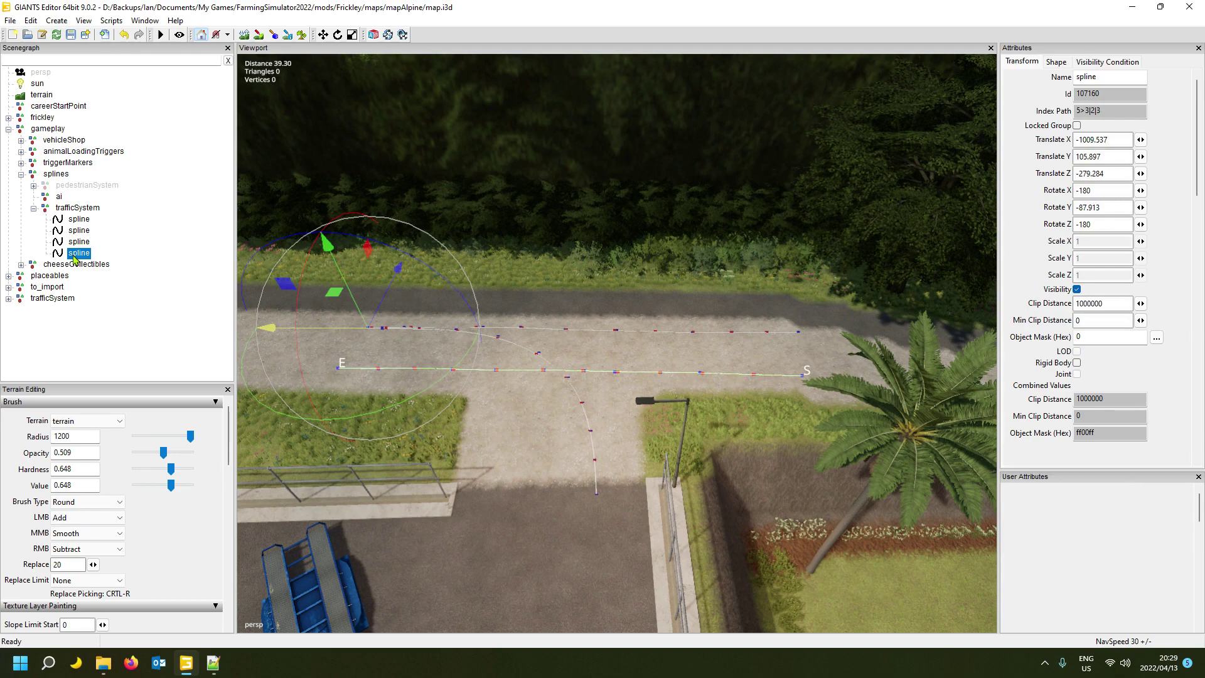
- Duplicate the curved spline that turns into the yard and select the new copy's start control point
{"action": "left_click", "coordinate": [79, 221]}
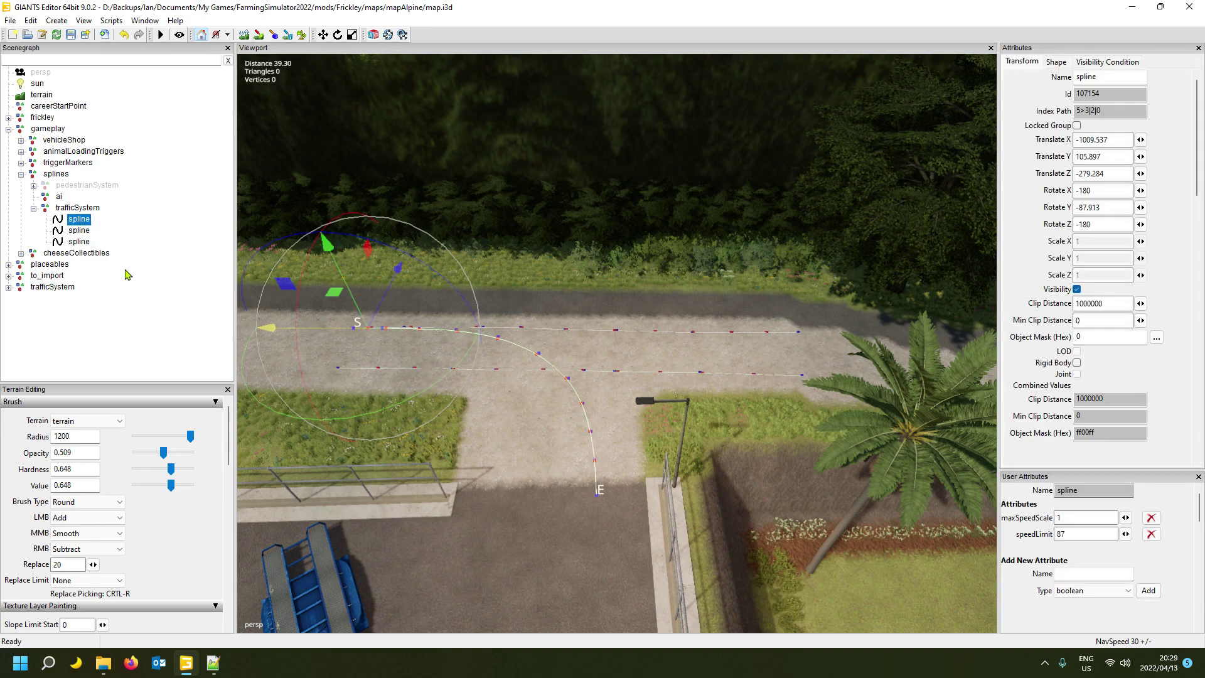
{"action": "key", "text": "ctrl+s"}
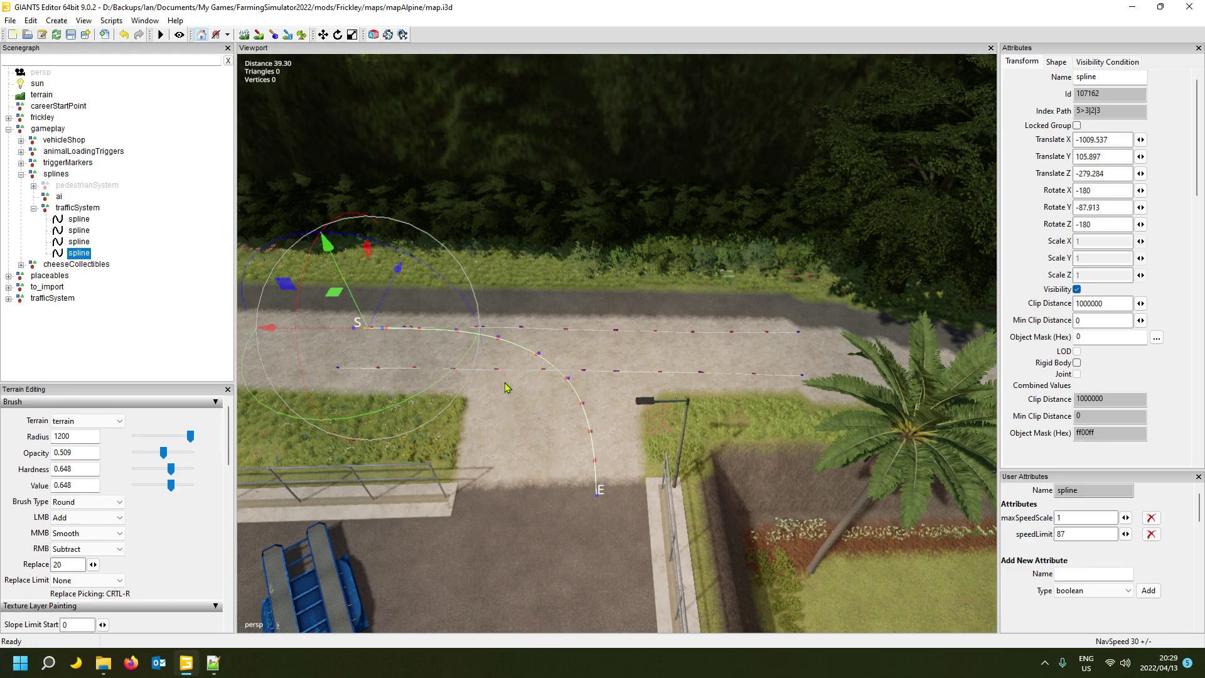
{"action": "left_click_drag", "start_coordinate": [505, 382], "coordinate": [416, 351], "text": "alt"}
{"action": "scroll", "coordinate": [416, 351], "scroll_direction": "up", "scroll_amount": 2}
{"action": "scroll", "coordinate": [419, 356], "scroll_direction": "up", "scroll_amount": 3}
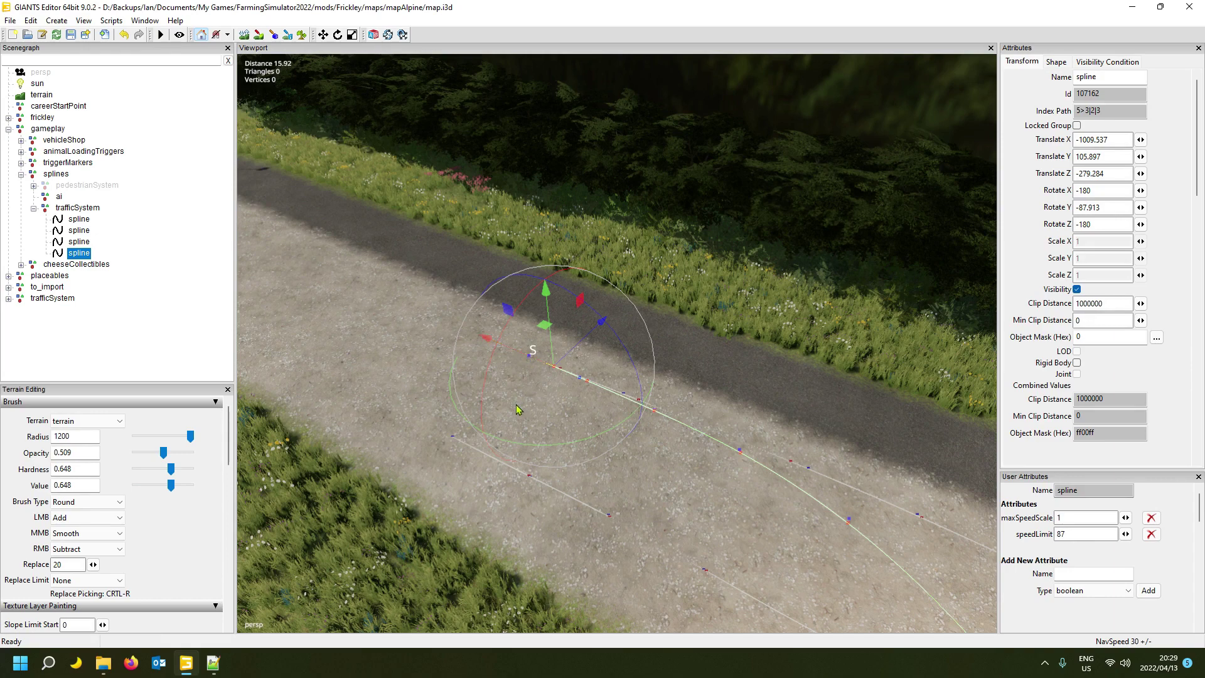
{"action": "scroll", "coordinate": [506, 404], "scroll_direction": "up", "scroll_amount": 5}
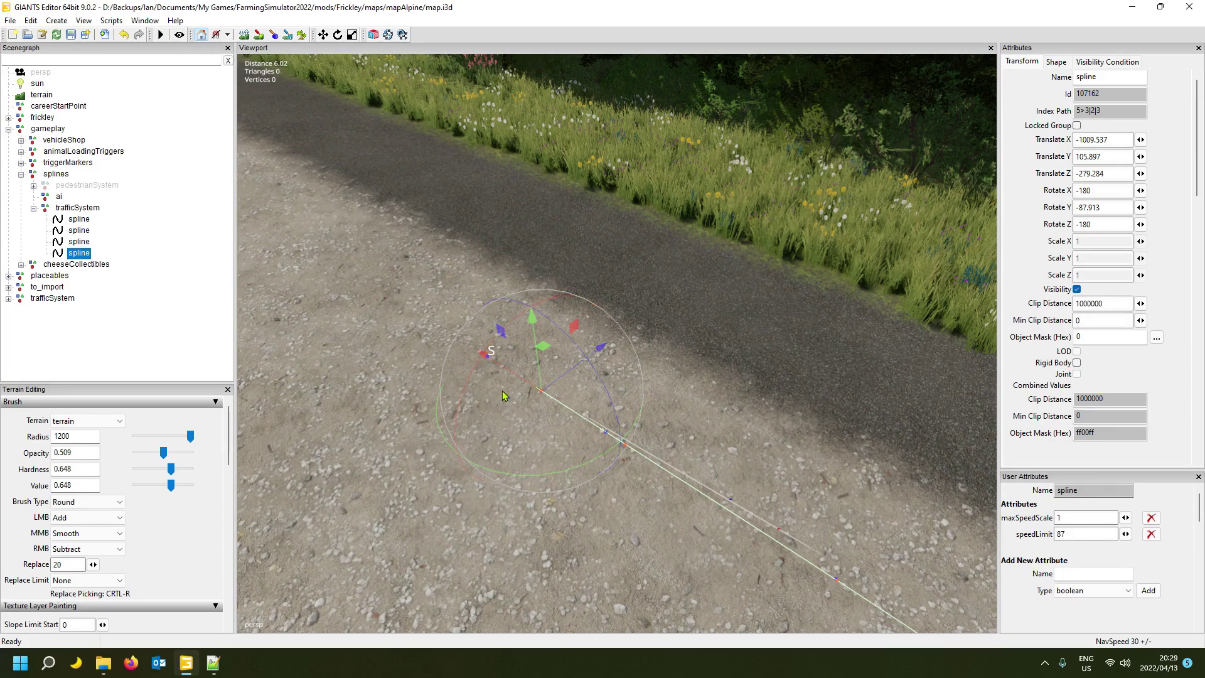
{"action": "left_click_drag", "start_coordinate": [490, 361], "coordinate": [438, 376], "text": "alt"}
{"action": "scroll", "coordinate": [439, 376], "scroll_direction": "up", "scroll_amount": 4}
{"action": "left_click_drag", "start_coordinate": [479, 411], "coordinate": [537, 450], "text": "alt"}
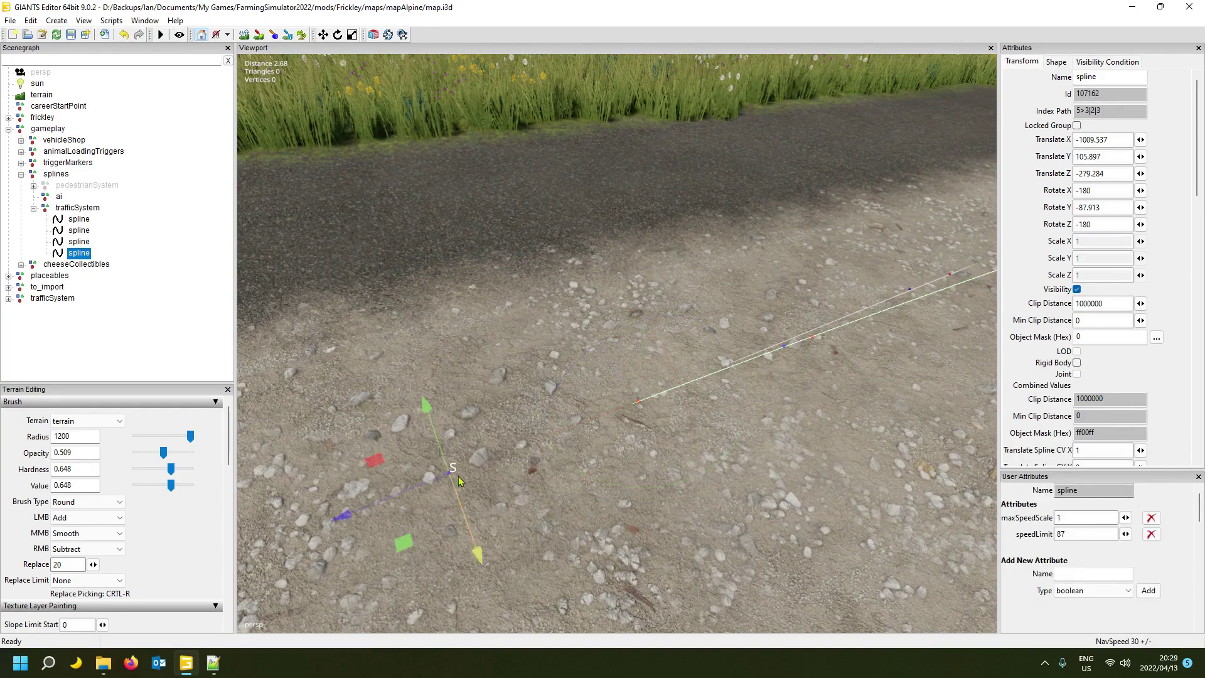
- Move the curved copy's start point onto the start of the opposite-lane spline, at about CV X -30.0
{"action": "scroll", "coordinate": [458, 482], "scroll_direction": "down", "scroll_amount": 10}
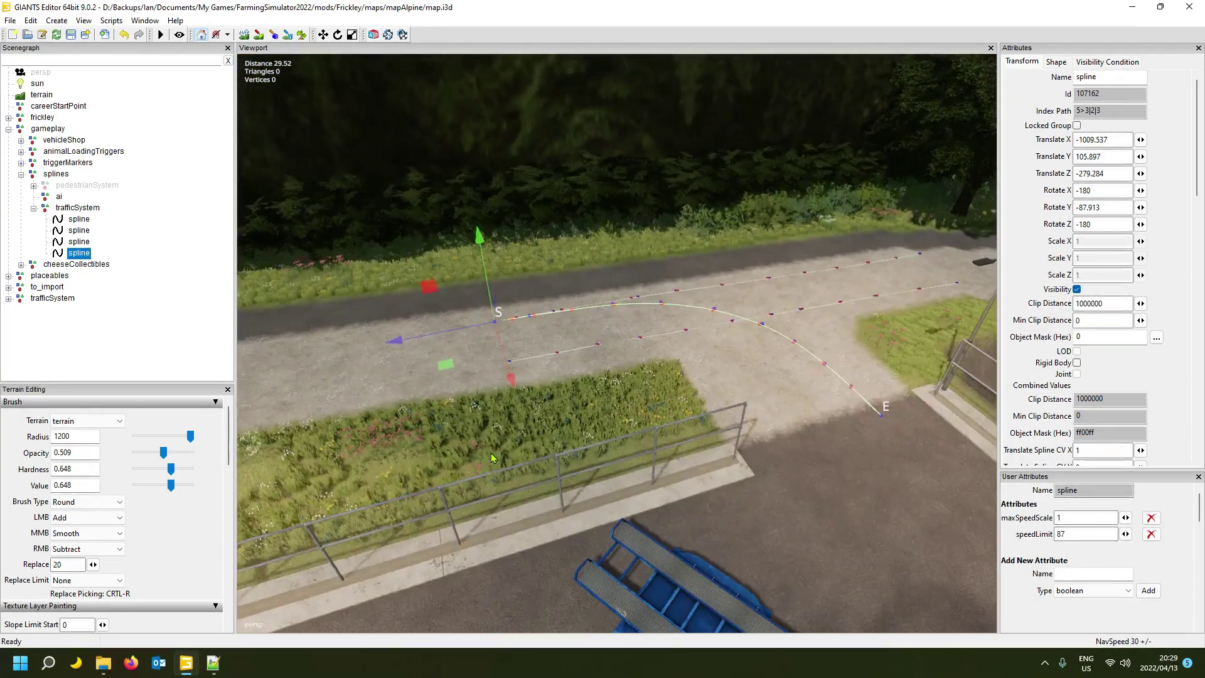
{"action": "left_click_drag", "start_coordinate": [492, 458], "coordinate": [443, 526], "text": "alt"}
{"action": "scroll", "coordinate": [443, 526], "scroll_direction": "up", "scroll_amount": 3}
{"action": "scroll", "coordinate": [442, 525], "scroll_direction": "down", "scroll_amount": 3}
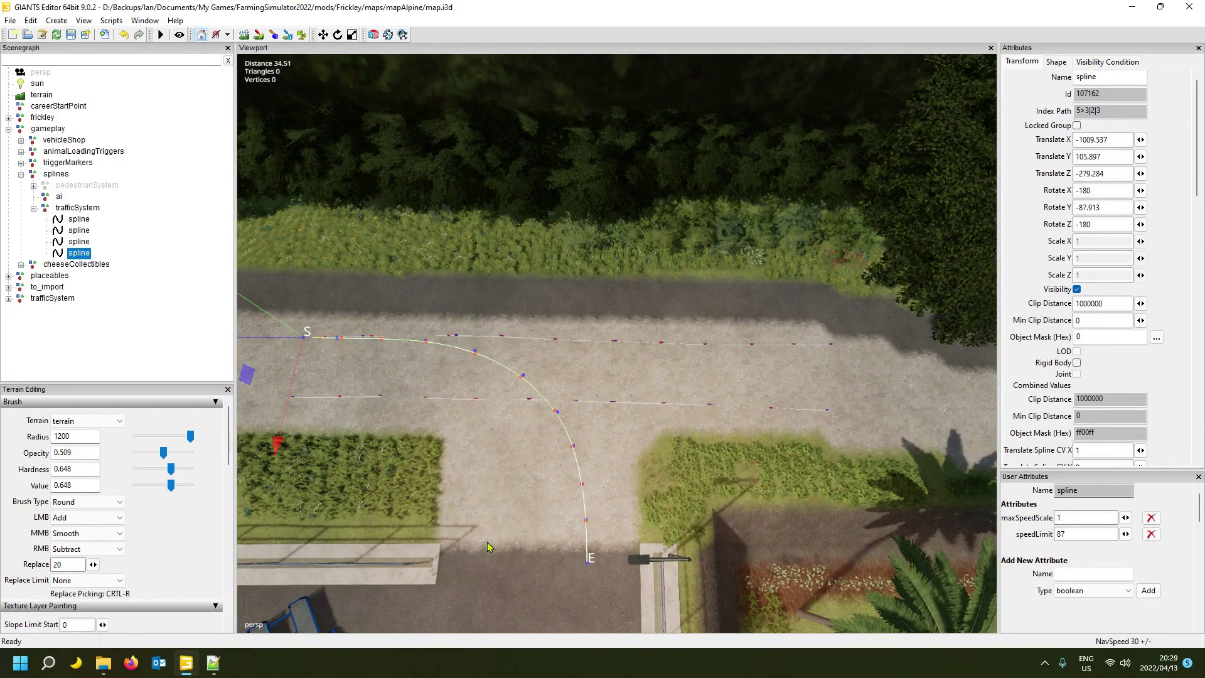
{"action": "left_click", "coordinate": [836, 426]}
{"action": "left_click", "coordinate": [827, 409]}
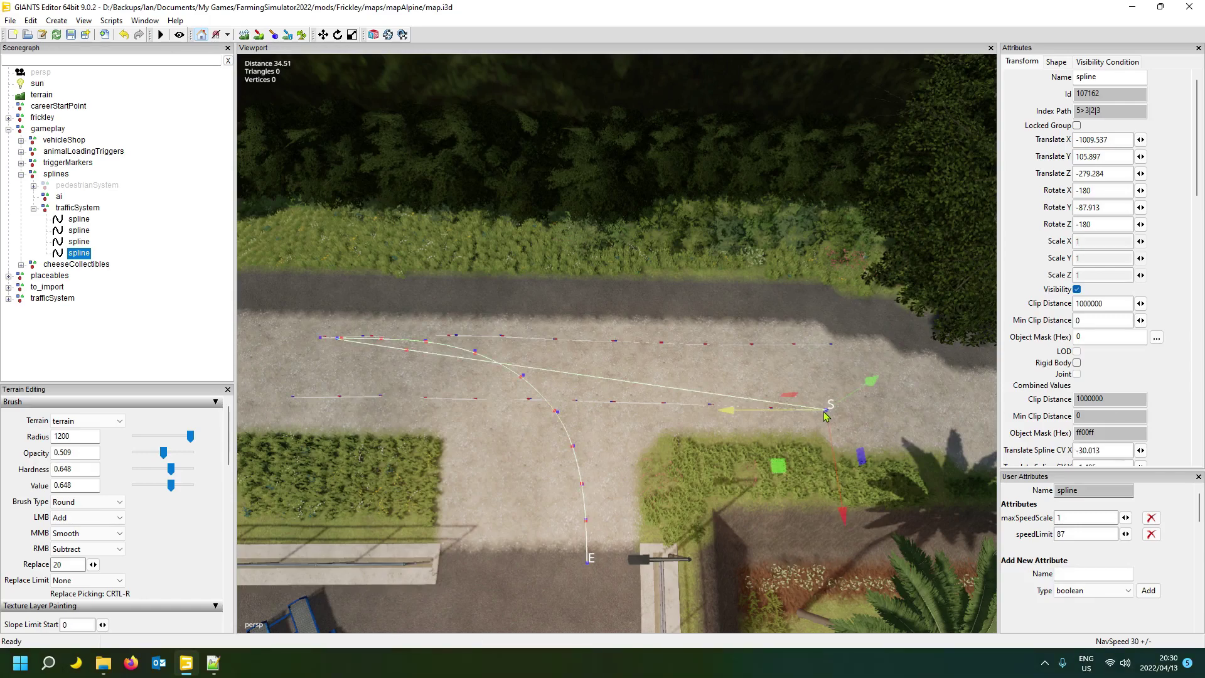
- Place the curved copy's second and third control points along the opposite-lane spline, at about CV X -26.8 and -23.1
{"action": "key", "text": "Delete"}
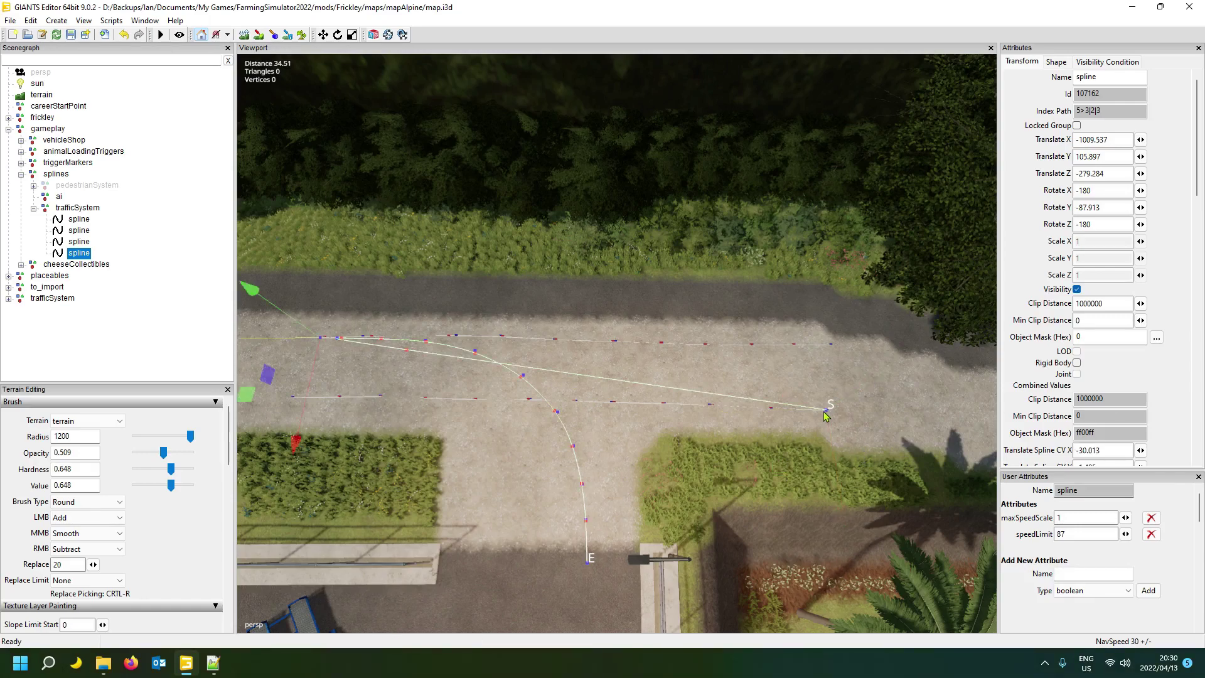
{"action": "key", "text": "ctrl+b"}
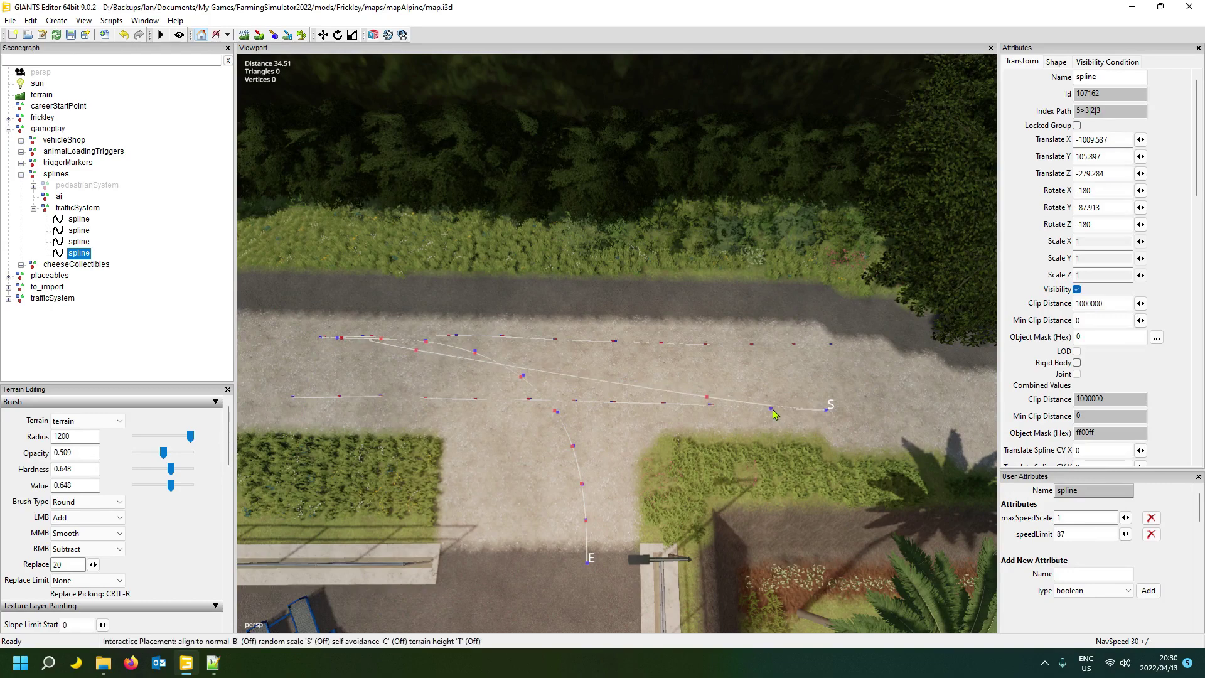
{"action": "left_click", "coordinate": [774, 409]}
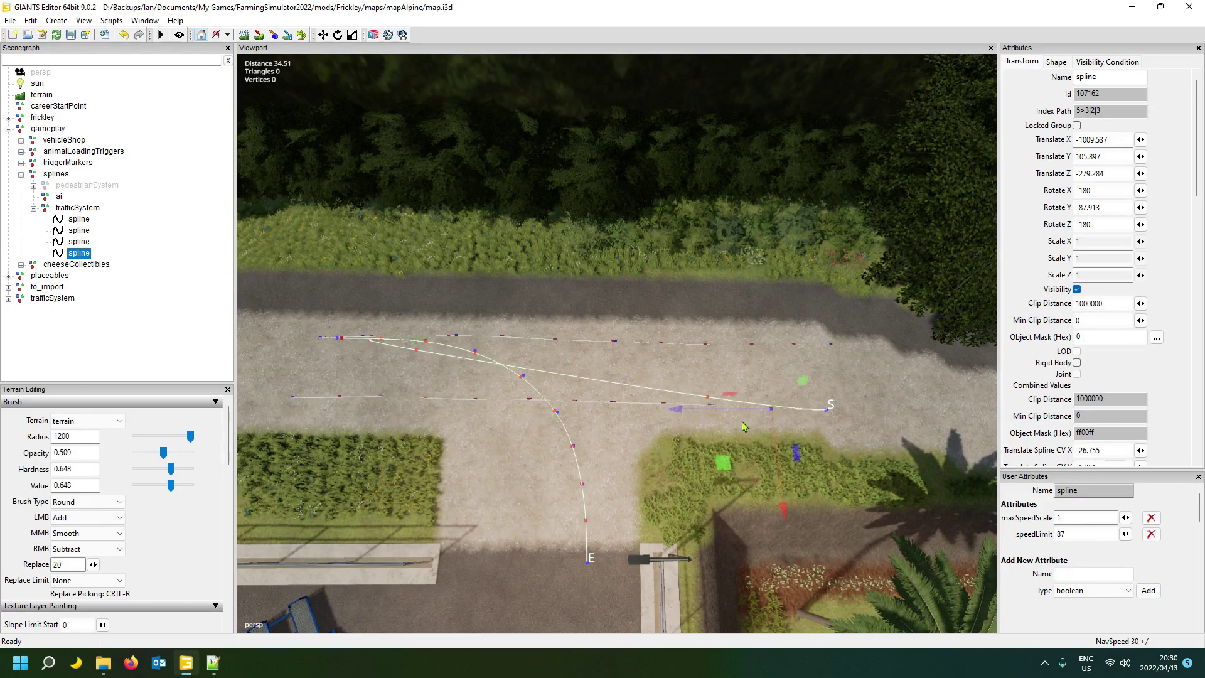
{"action": "key", "text": "Page_Down"}
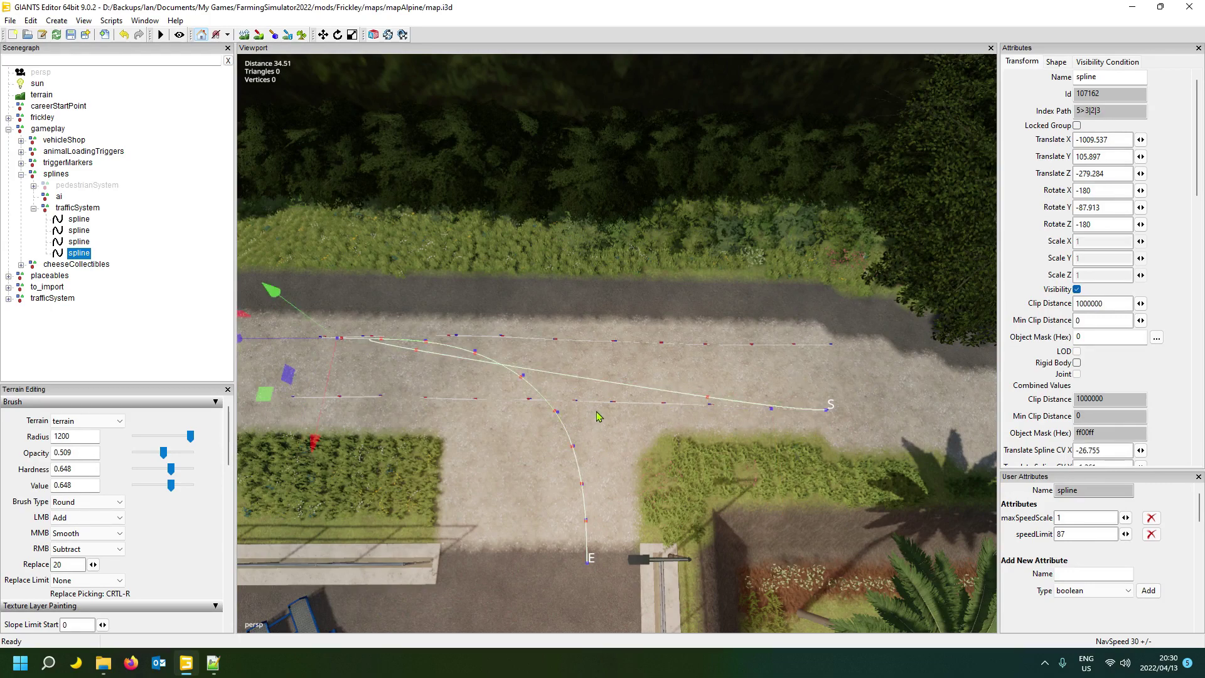
{"action": "key", "text": "ctrl+b"}
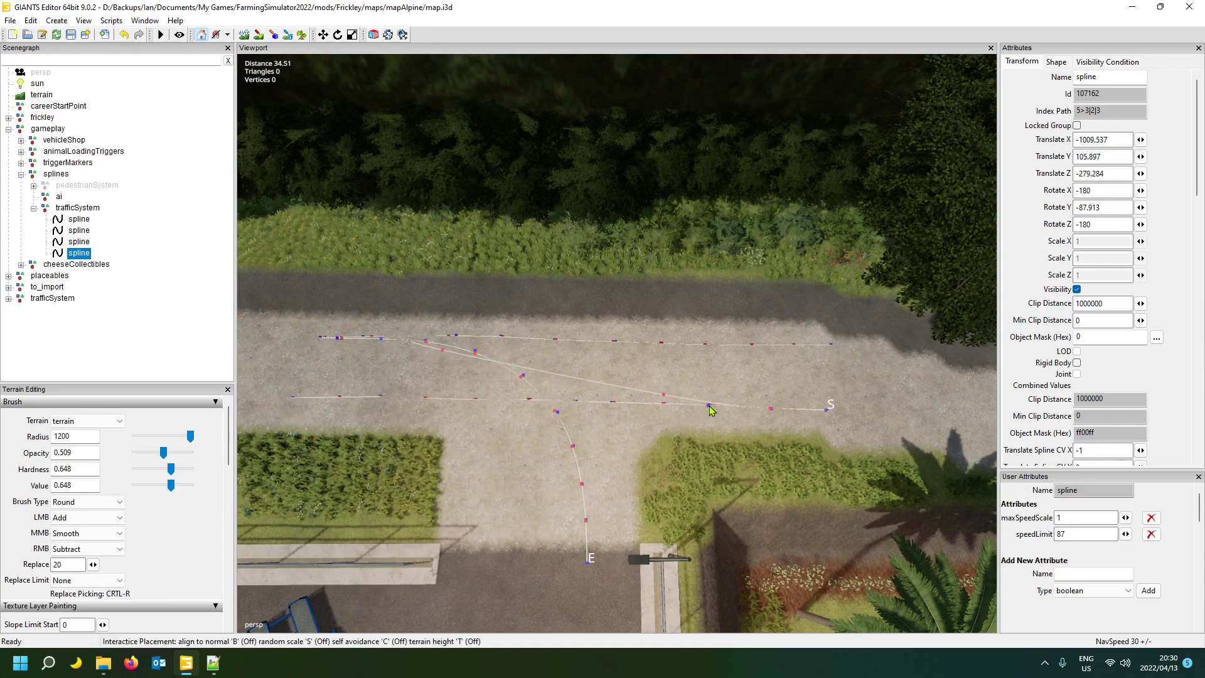
{"action": "left_click", "coordinate": [710, 408]}
- Move the curved copy's fourth and fifth control points along the opposite lane up to the yard entrance, at about CV X -20.4 and -17.3
{"action": "key", "text": "Page_Down"}
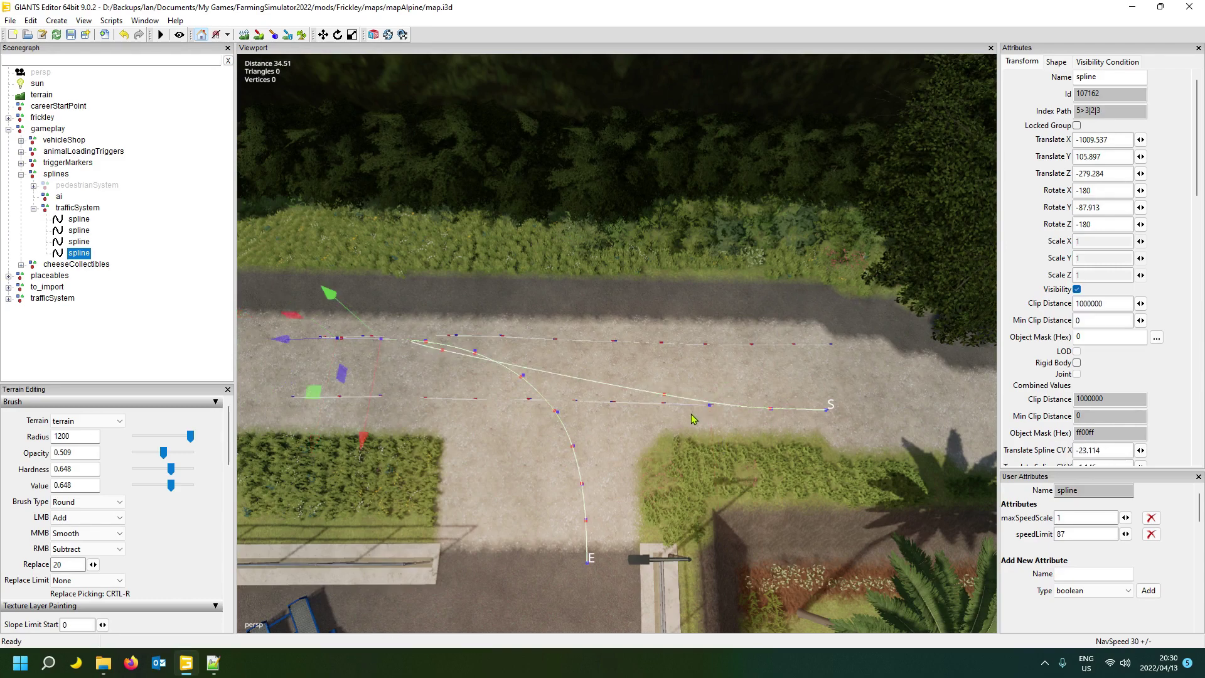
{"action": "key", "text": "ctrl+b"}
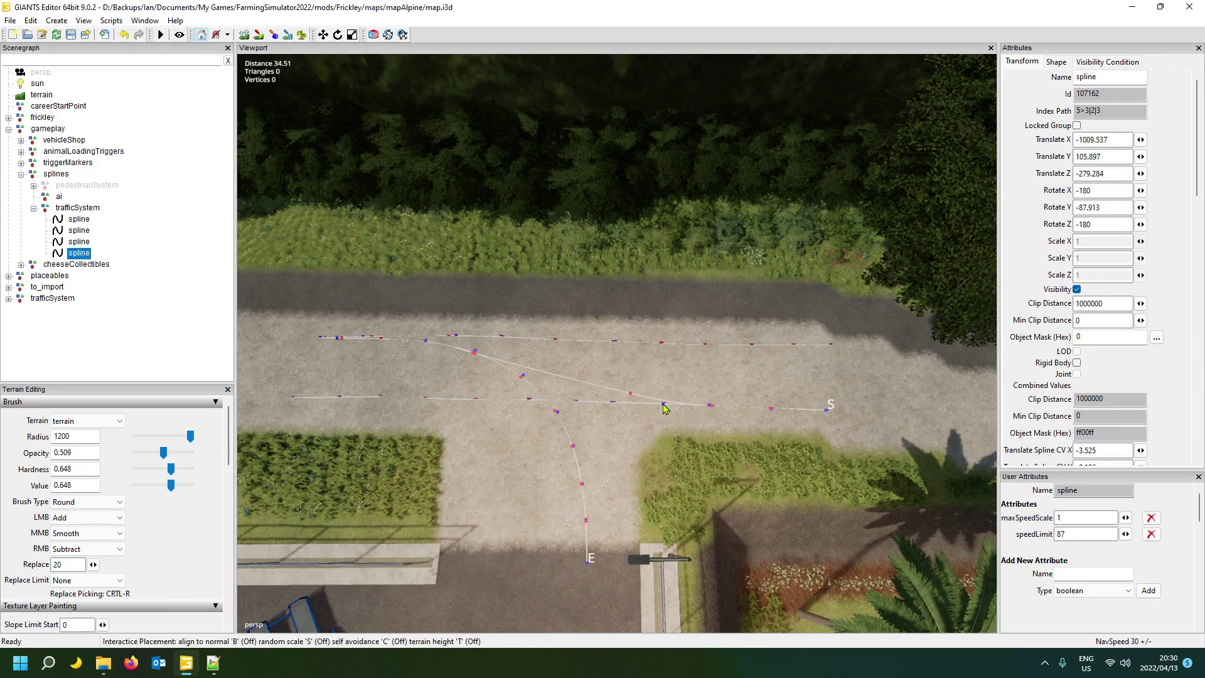
{"action": "left_click", "coordinate": [665, 408]}
{"action": "key", "text": "Right"}
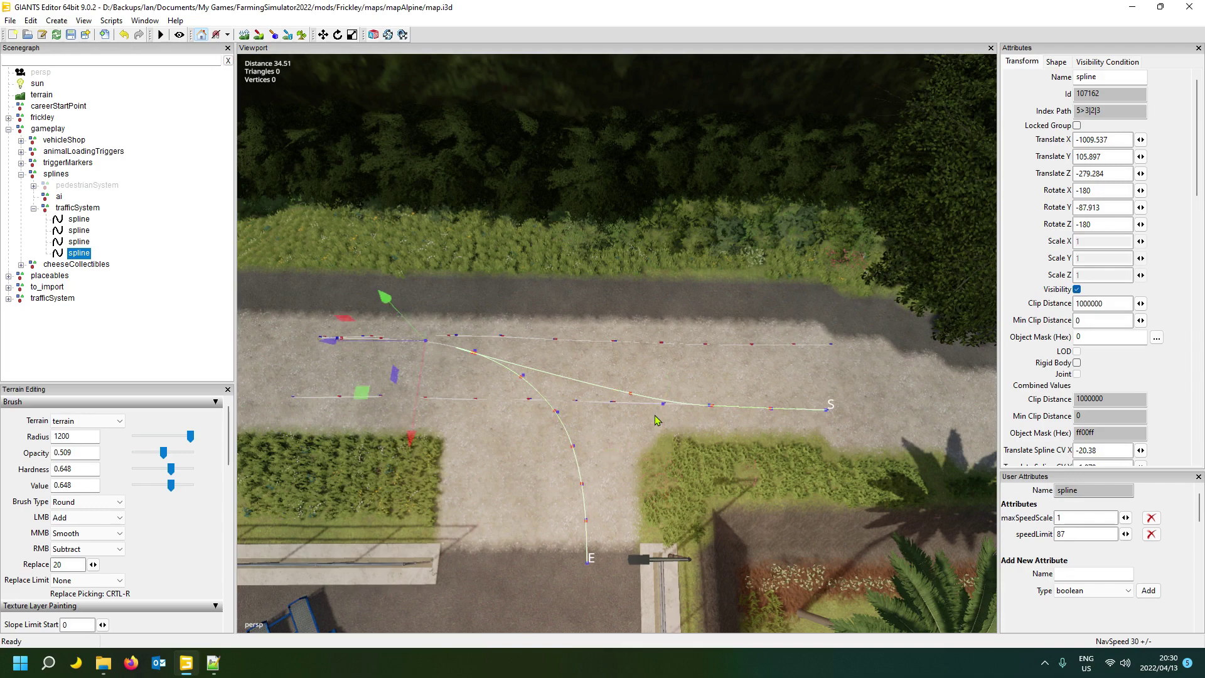
{"action": "key", "text": "Insert"}
{"action": "key", "text": "ctrl+b"}
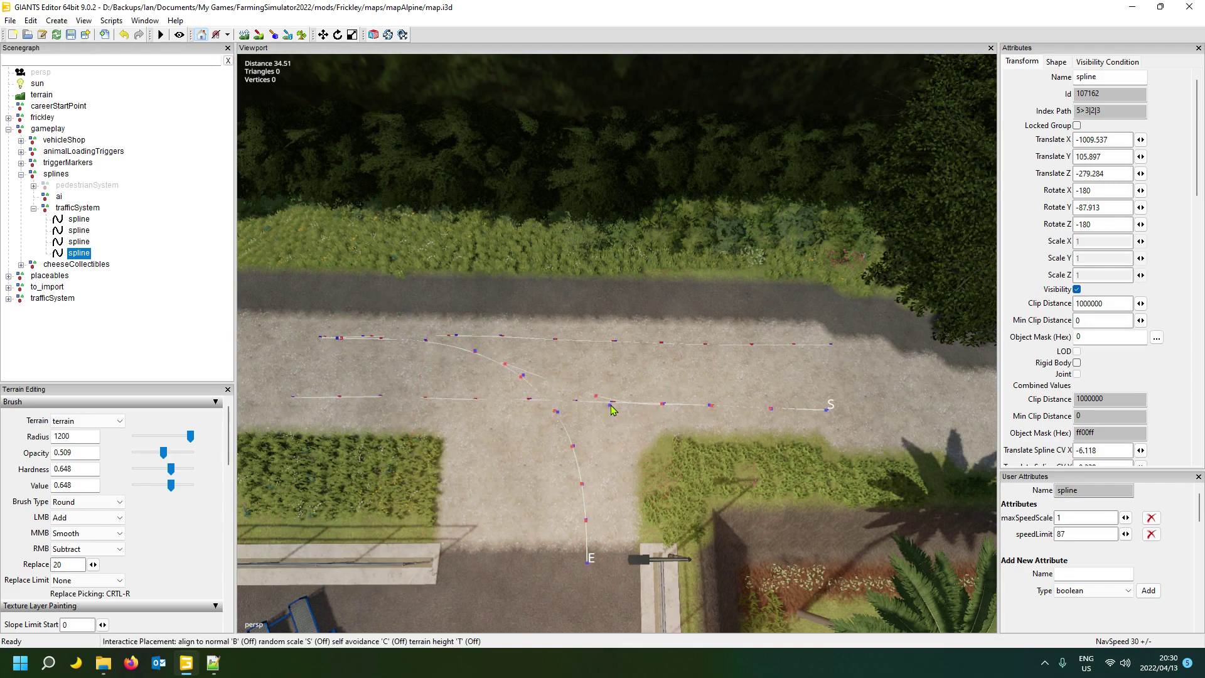
{"action": "left_click", "coordinate": [612, 409]}
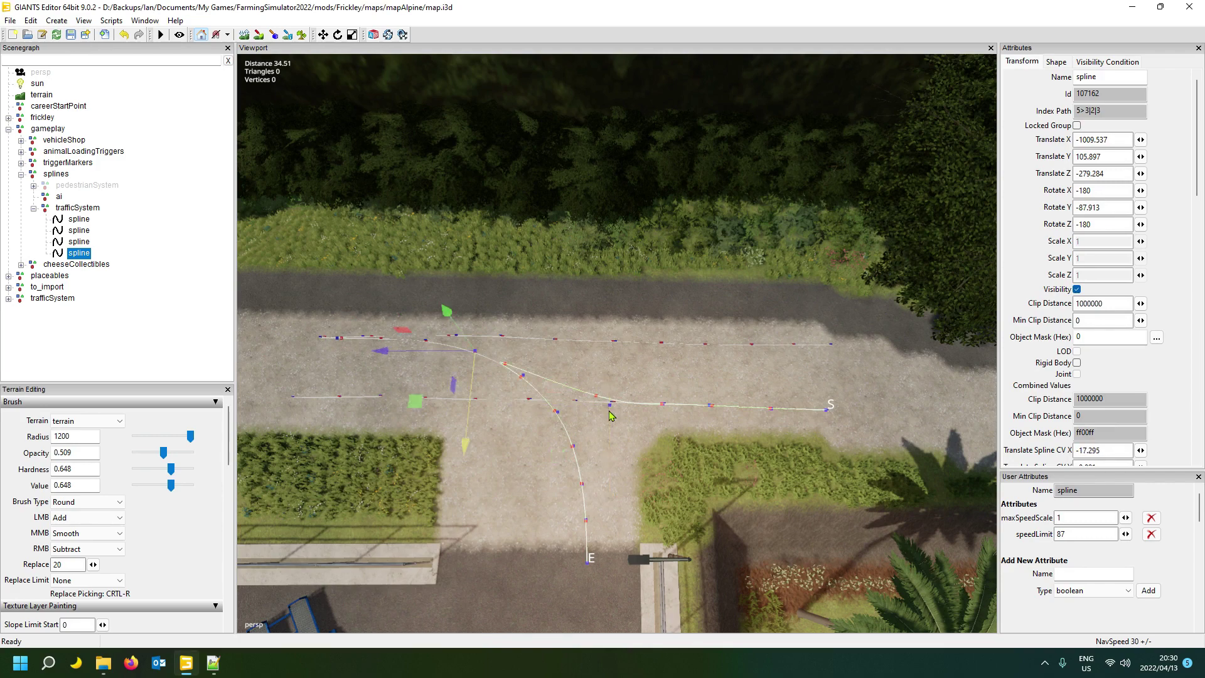
- Move the curved copy's sixth control point to begin the turn from the opposite lane into the yard entrance
{"action": "key", "text": "Insert"}
{"action": "key", "text": "ctrl+b"}
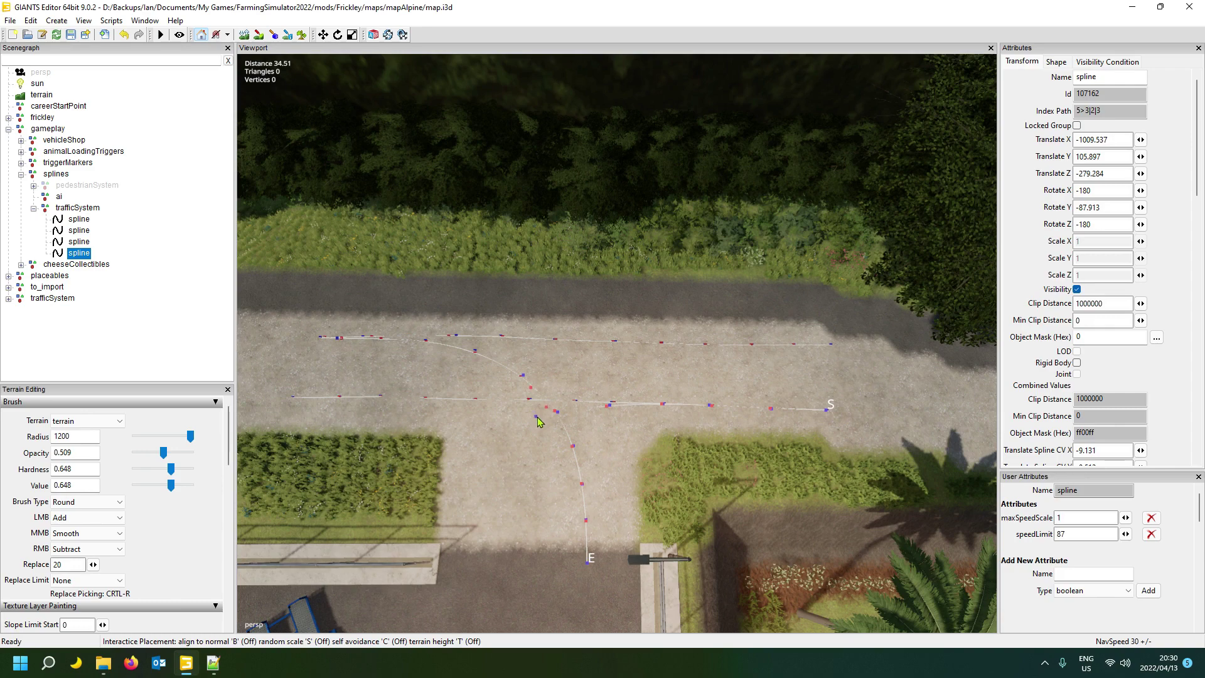
- Move the fourth trafficSystem spline's bend control points so the turn curves onto the side-road half beside the long hedge and wall
{"action": "left_click", "coordinate": [537, 417]}
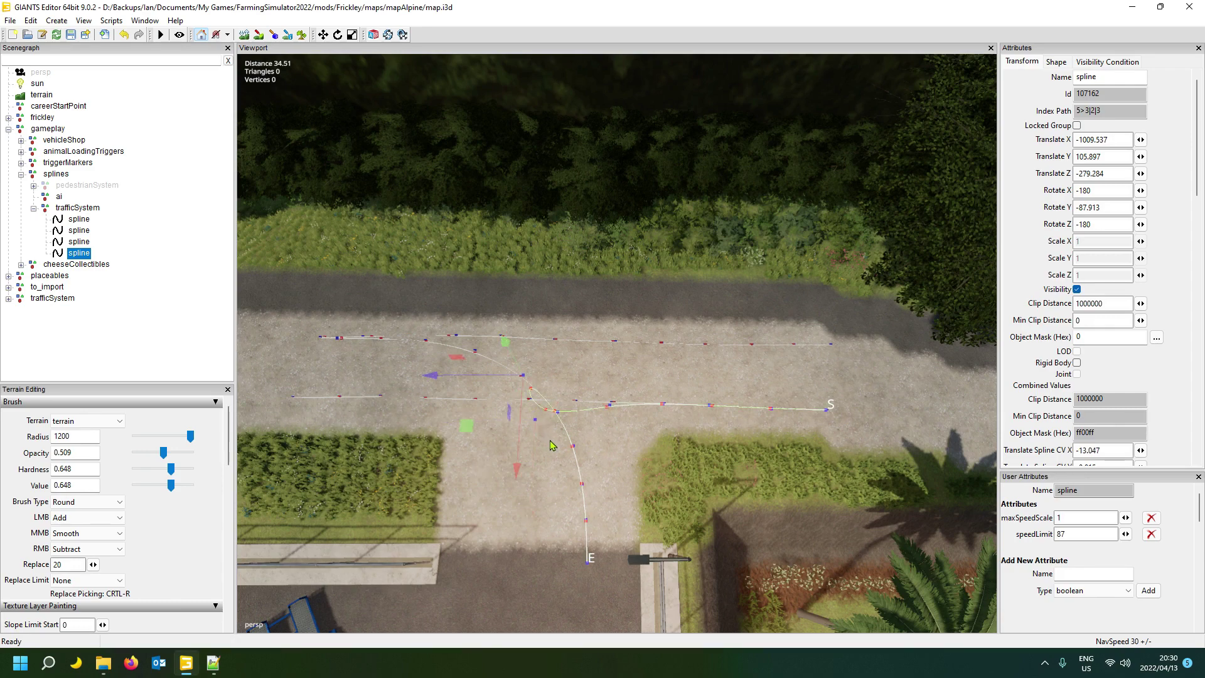
{"action": "left_click", "coordinate": [496, 441]}
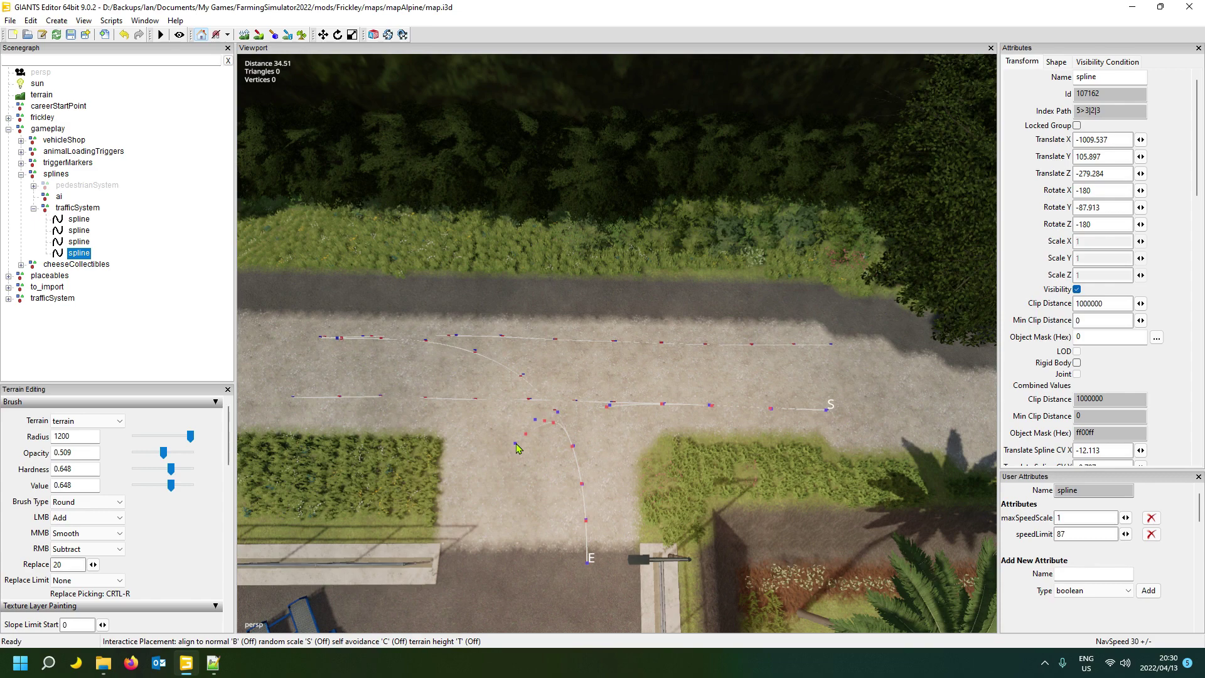
{"action": "left_click", "coordinate": [515, 445]}
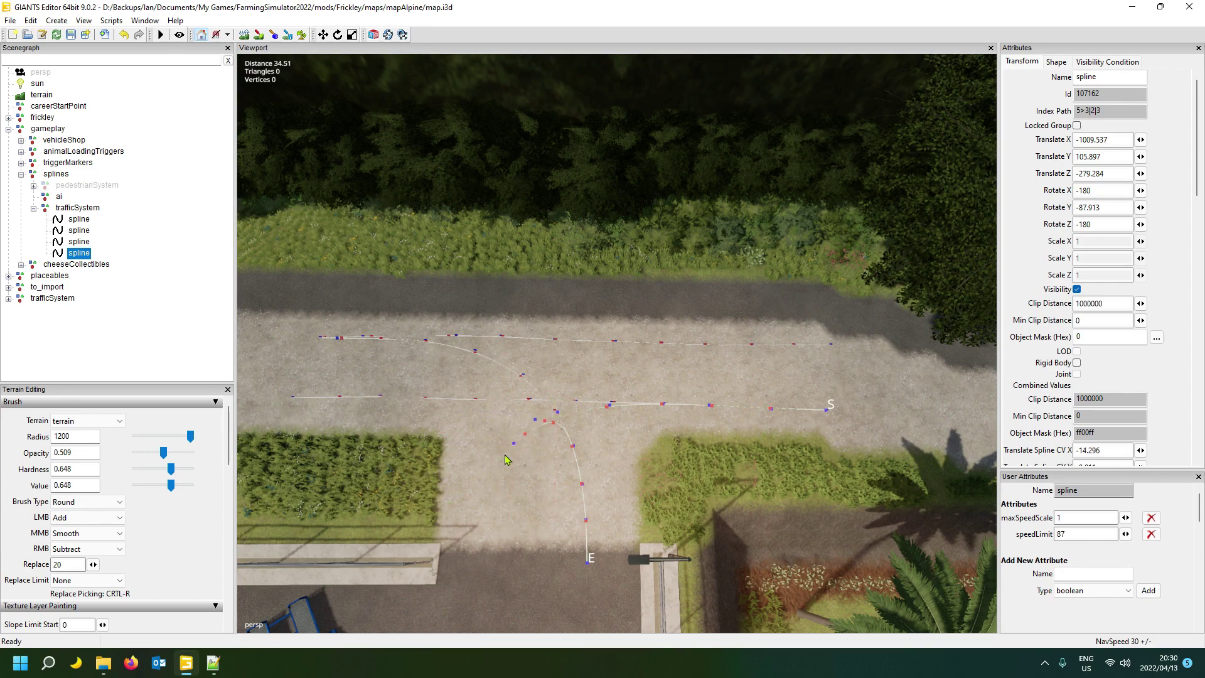
{"action": "key", "text": "ctrl+i"}
{"action": "left_click", "coordinate": [505, 470]}
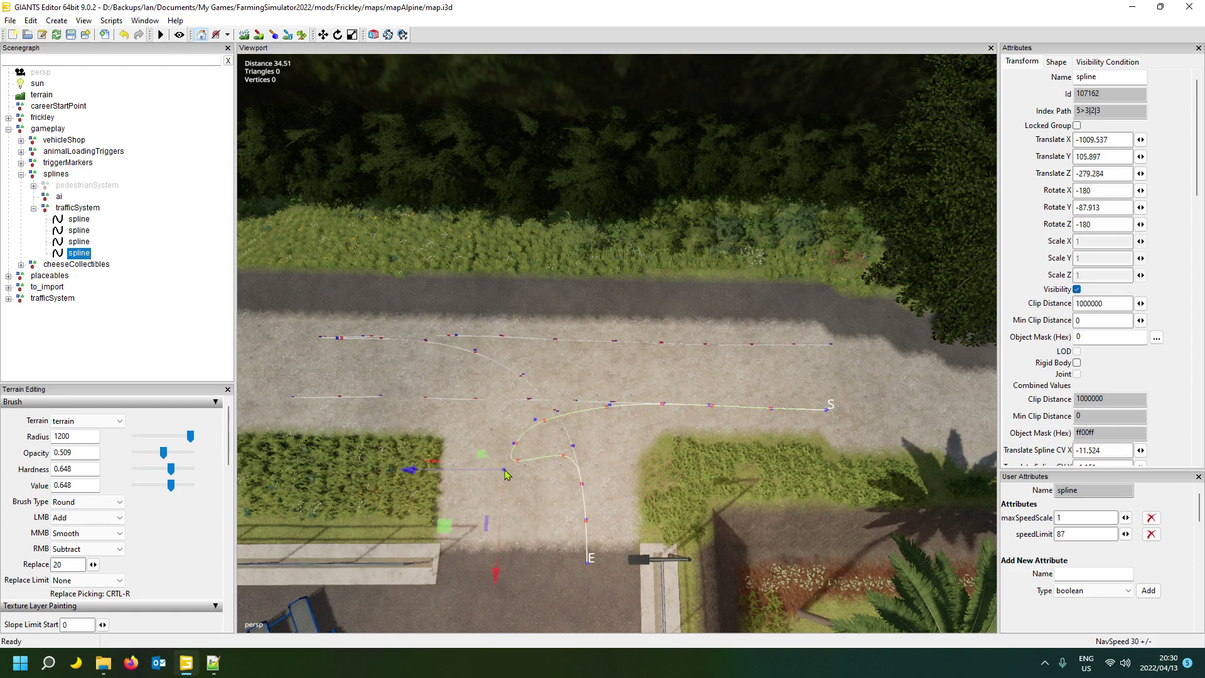
{"action": "key", "text": "Page_Down"}
{"action": "key", "text": "ctrl+i"}
{"action": "left_click", "coordinate": [502, 497]}
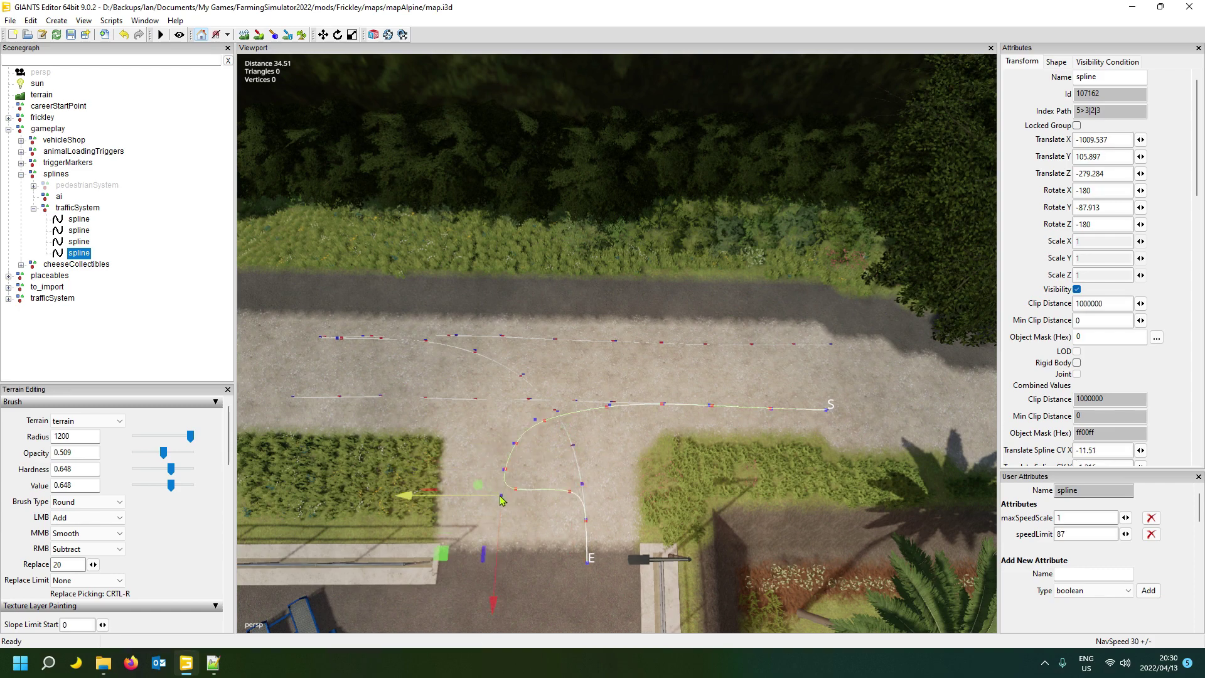
- Line up the spline's final control points straight down that half of the side road, placing its end point just past the wall
{"action": "key", "text": "Page_Down"}
{"action": "key", "text": "ctrl+i"}
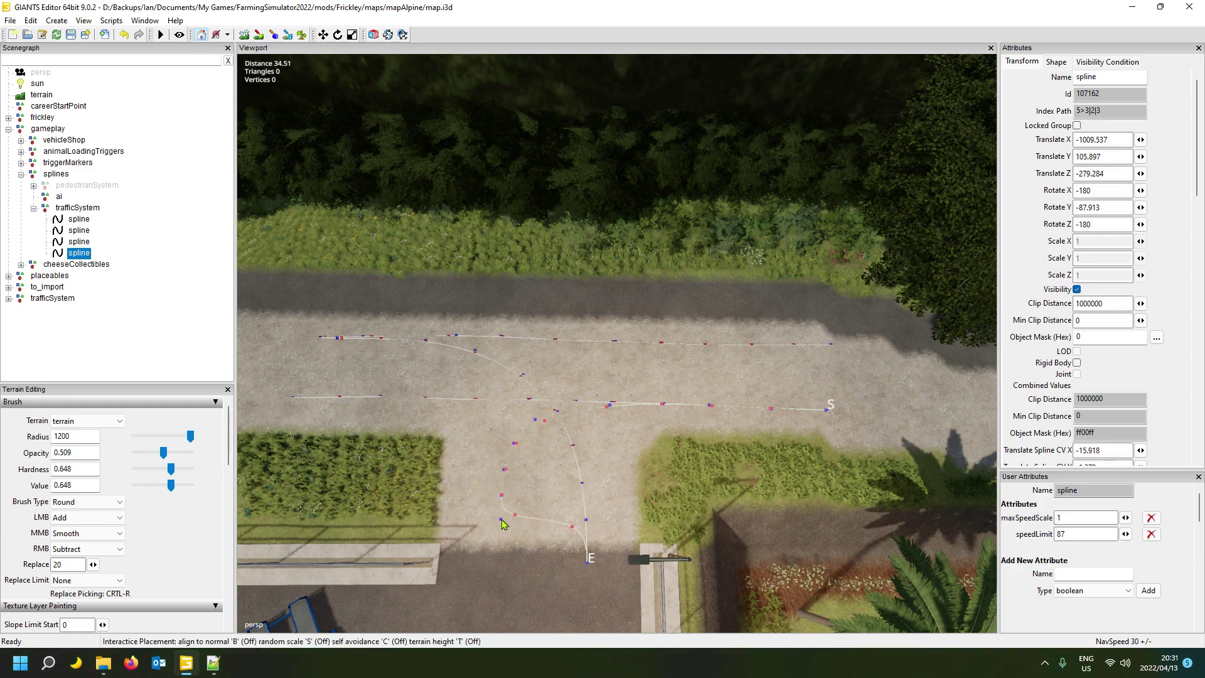
{"action": "left_click", "coordinate": [501, 520]}
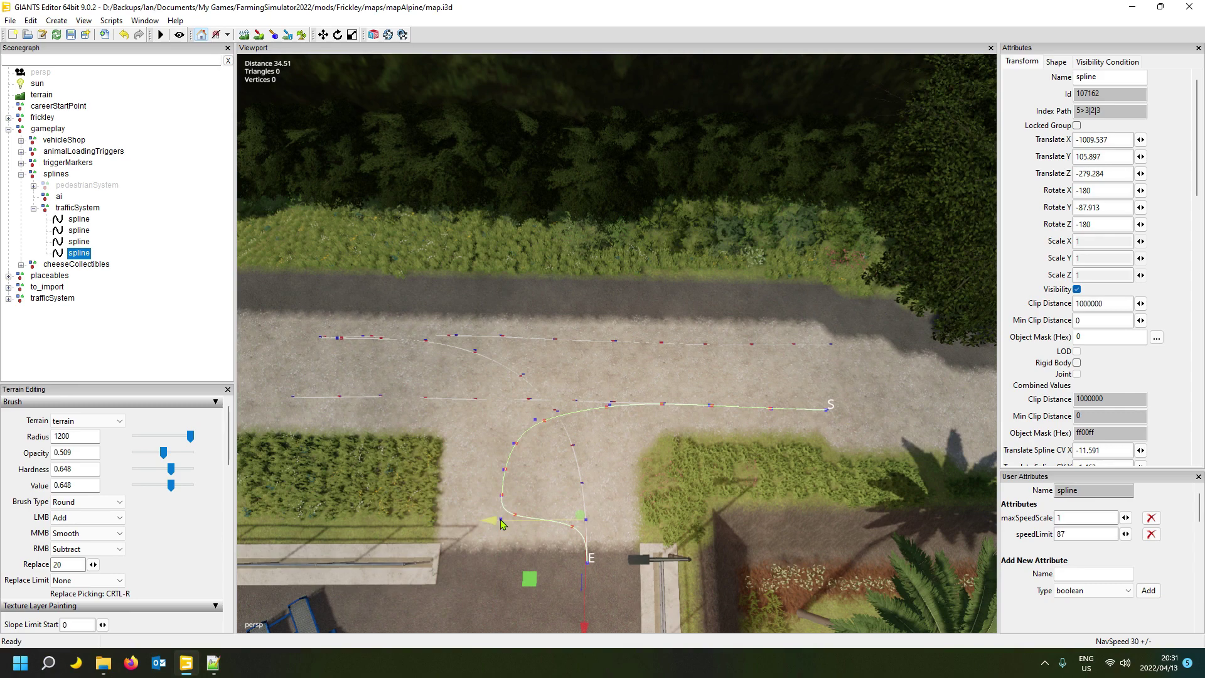
{"action": "key", "text": "ctrl+i"}
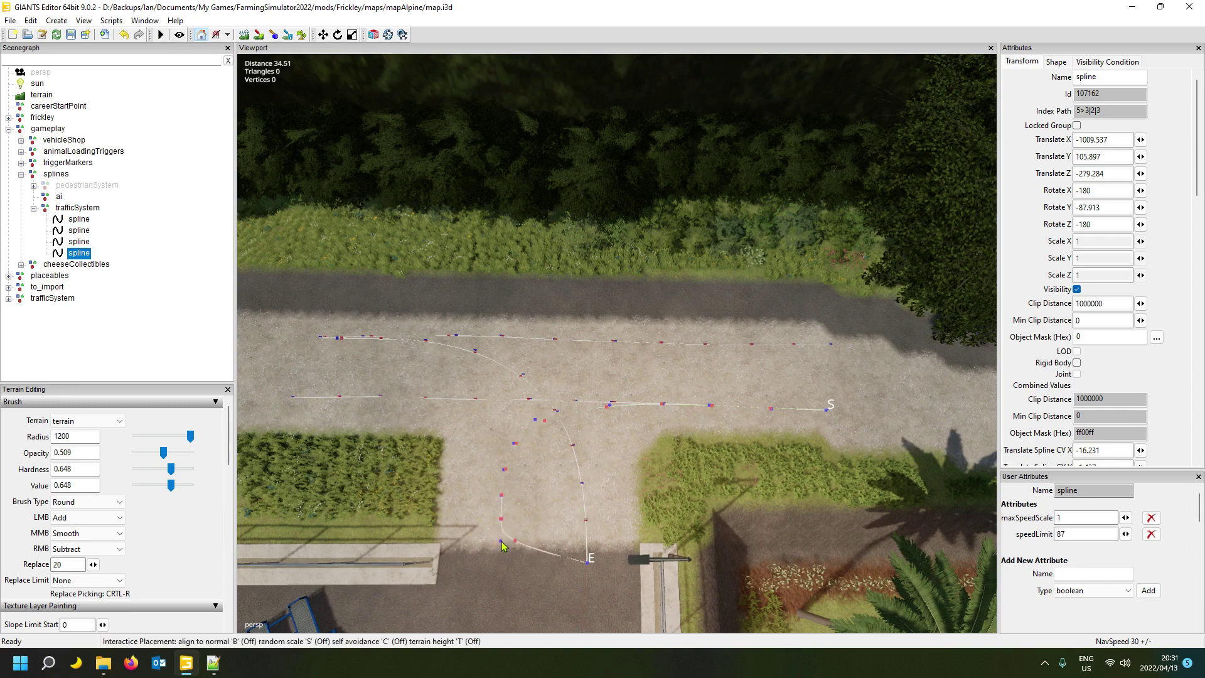
{"action": "left_click", "coordinate": [502, 543]}
{"action": "key", "text": "Right"}
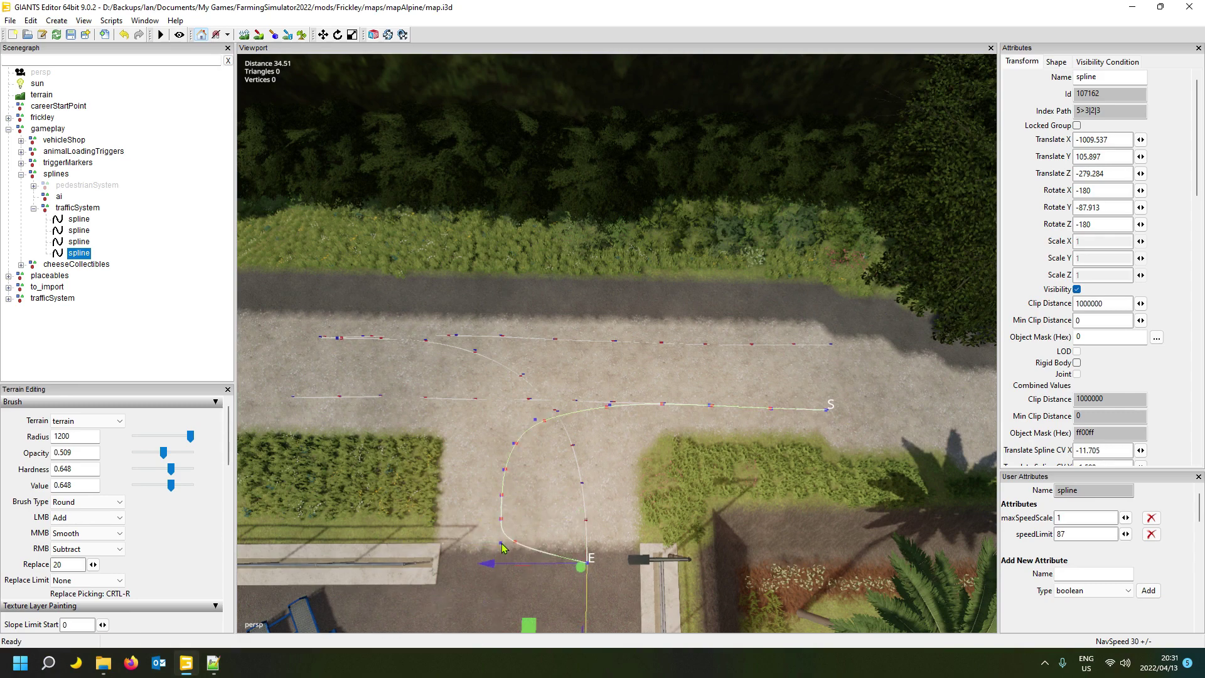
{"action": "key", "text": "ctrl+i"}
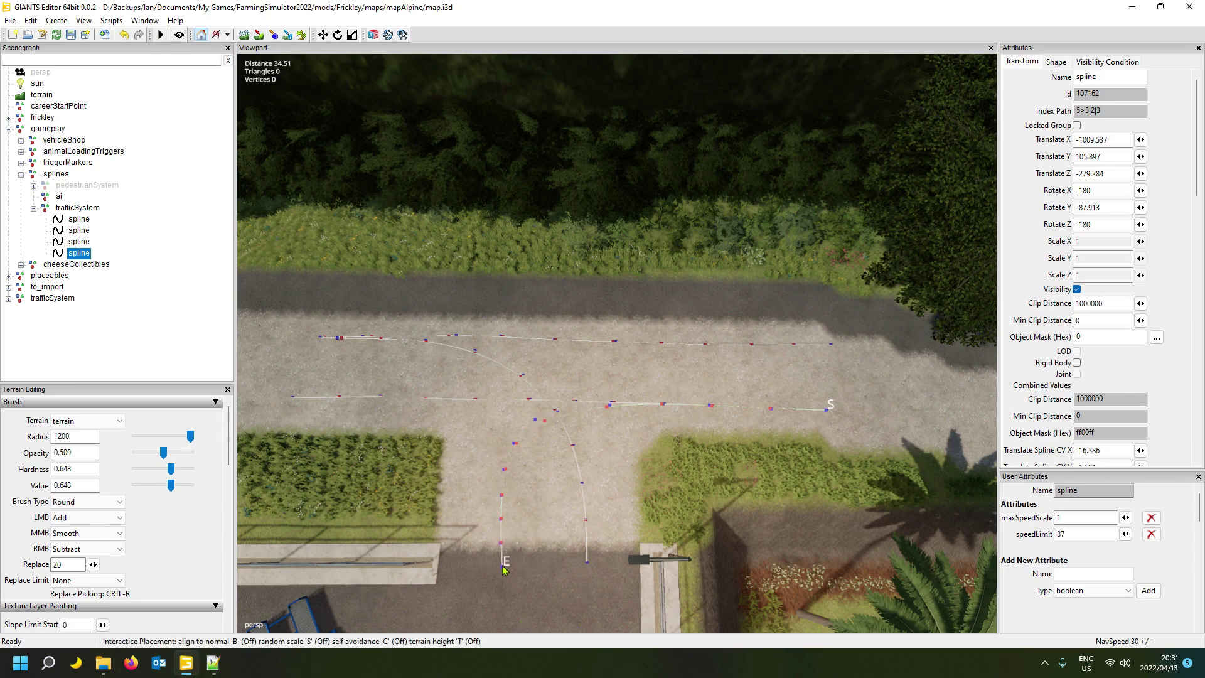
{"action": "left_click", "coordinate": [502, 568]}
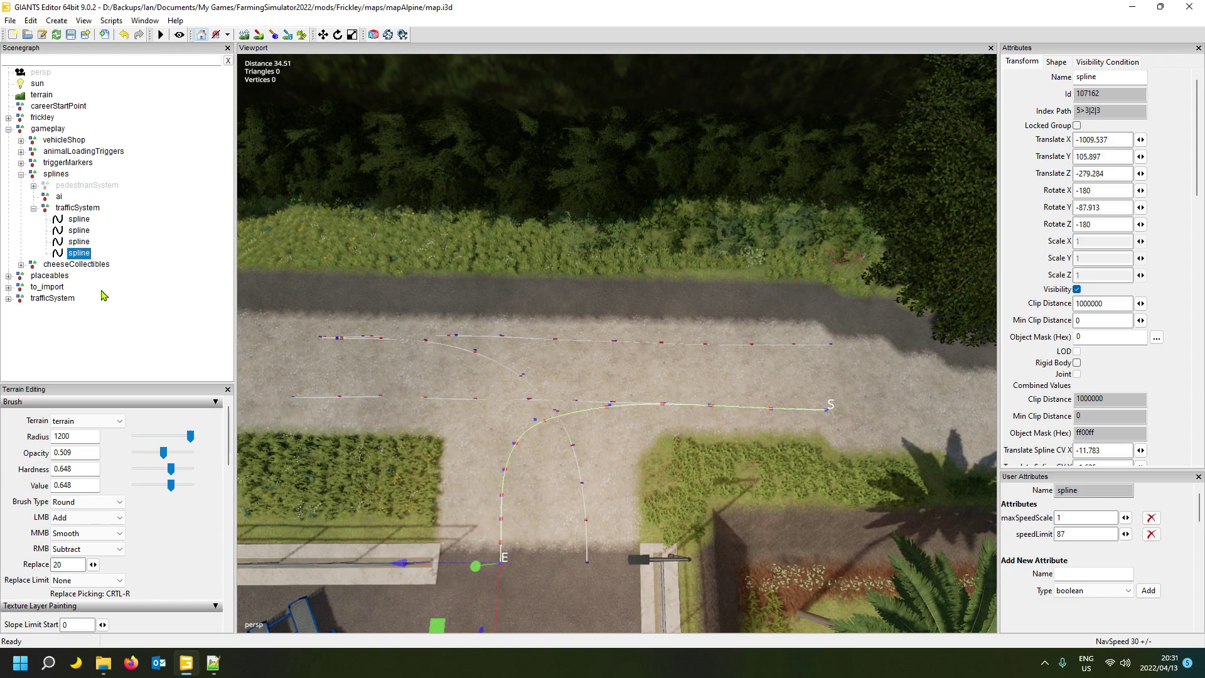
- Inspect the route and start-to-end direction of each of the four trafficSystem splines in turn, finishing on the fourth
{"action": "left_click", "coordinate": [78, 221]}
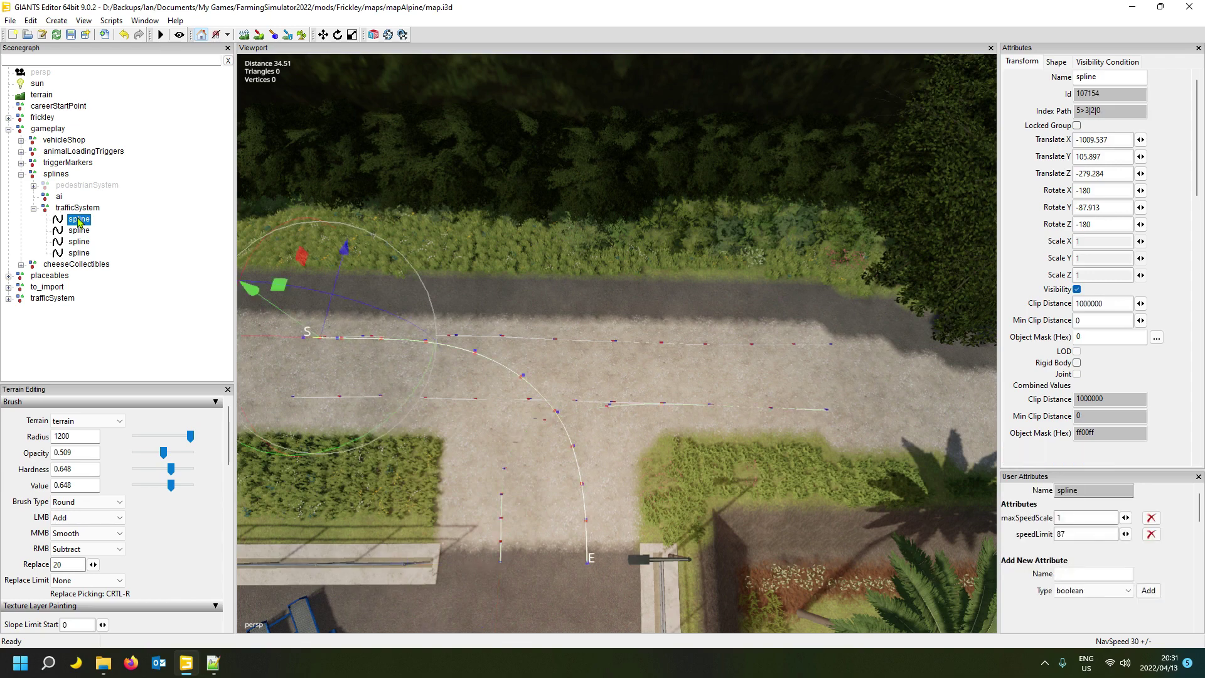
{"action": "left_click", "coordinate": [82, 231]}
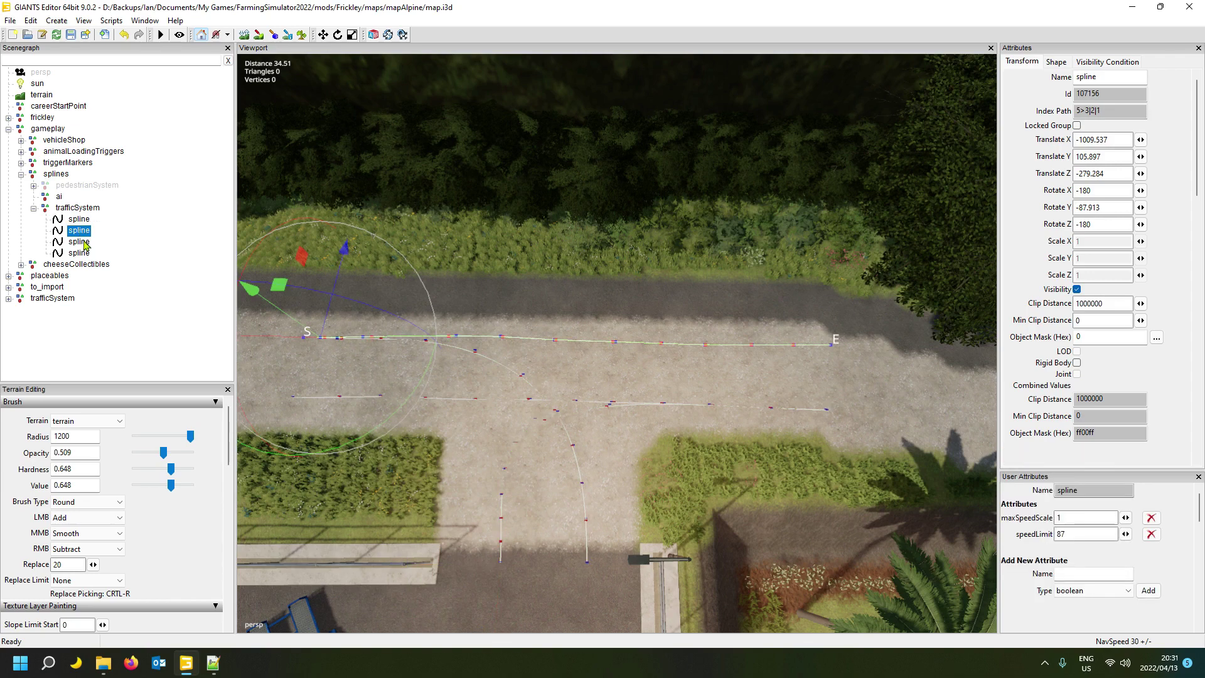
{"action": "left_click", "coordinate": [86, 242]}
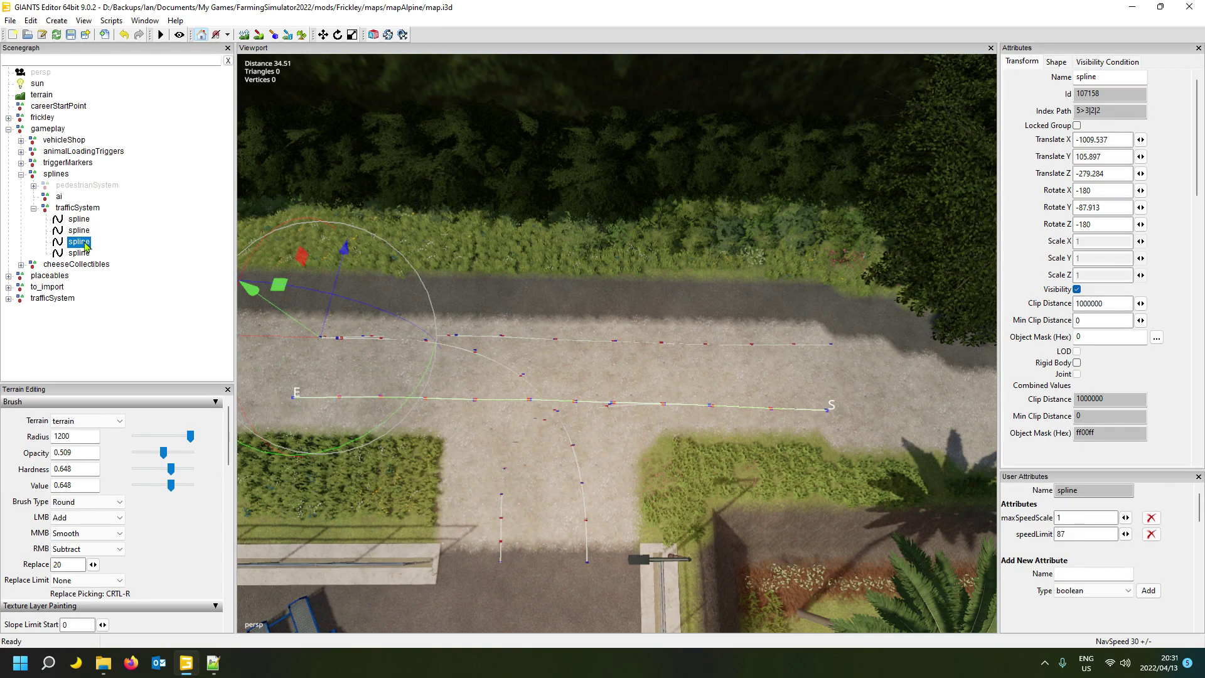
{"action": "left_click", "coordinate": [86, 253]}
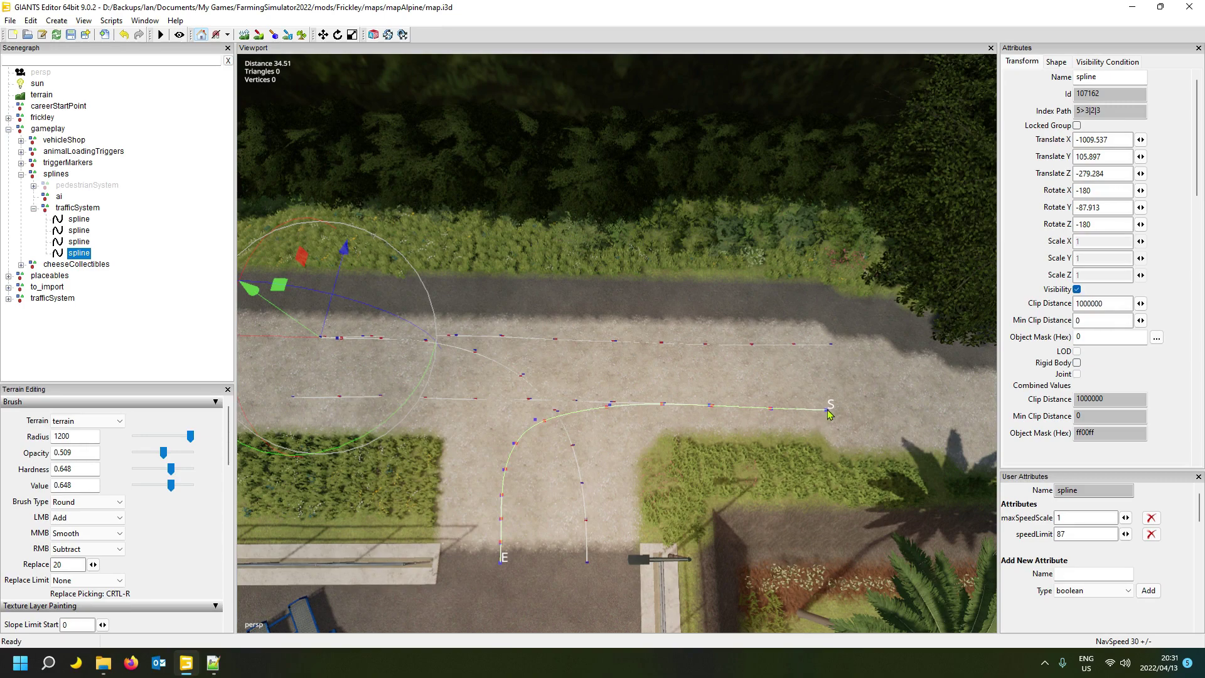
- Move the fourth spline's control point at the start of the turn back toward the corner hedge on the lamp side of the junction
{"action": "left_click_drag", "start_coordinate": [545, 525], "coordinate": [436, 556], "text": "alt"}
{"action": "scroll", "coordinate": [436, 555], "scroll_direction": "up", "scroll_amount": 4}
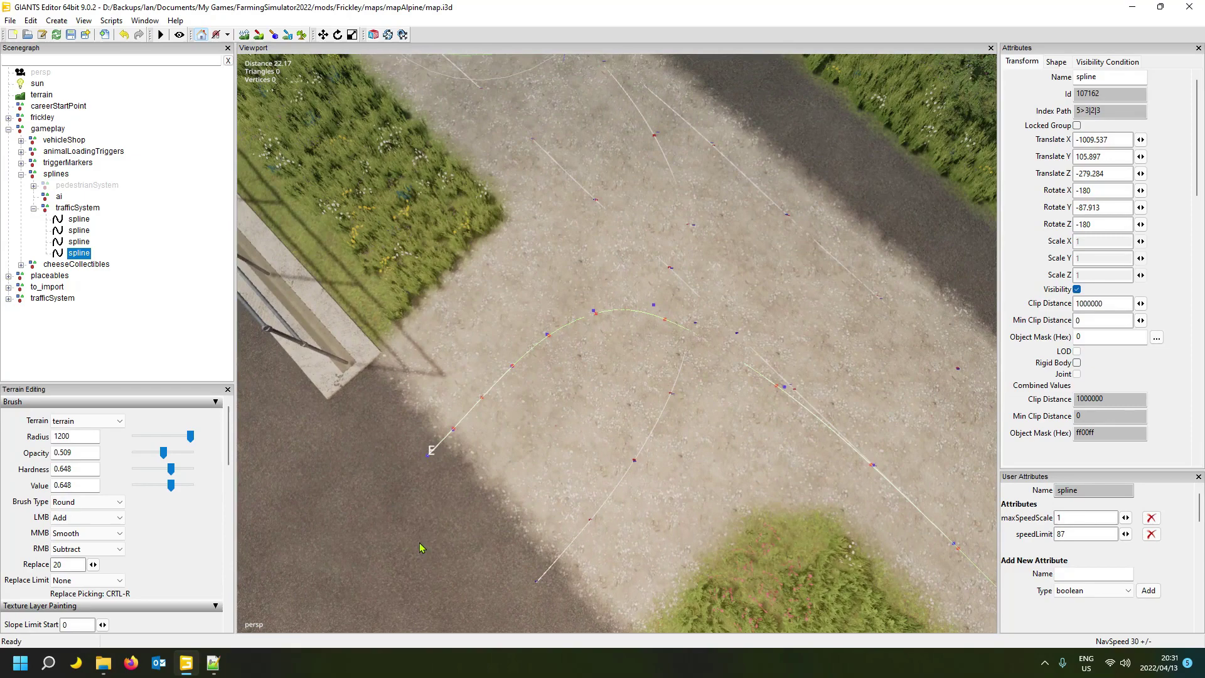
{"action": "left_click", "coordinate": [430, 459]}
{"action": "left_click_drag", "start_coordinate": [429, 462], "coordinate": [592, 511], "text": "alt"}
{"action": "scroll", "coordinate": [565, 509], "scroll_direction": "down", "scroll_amount": 3}
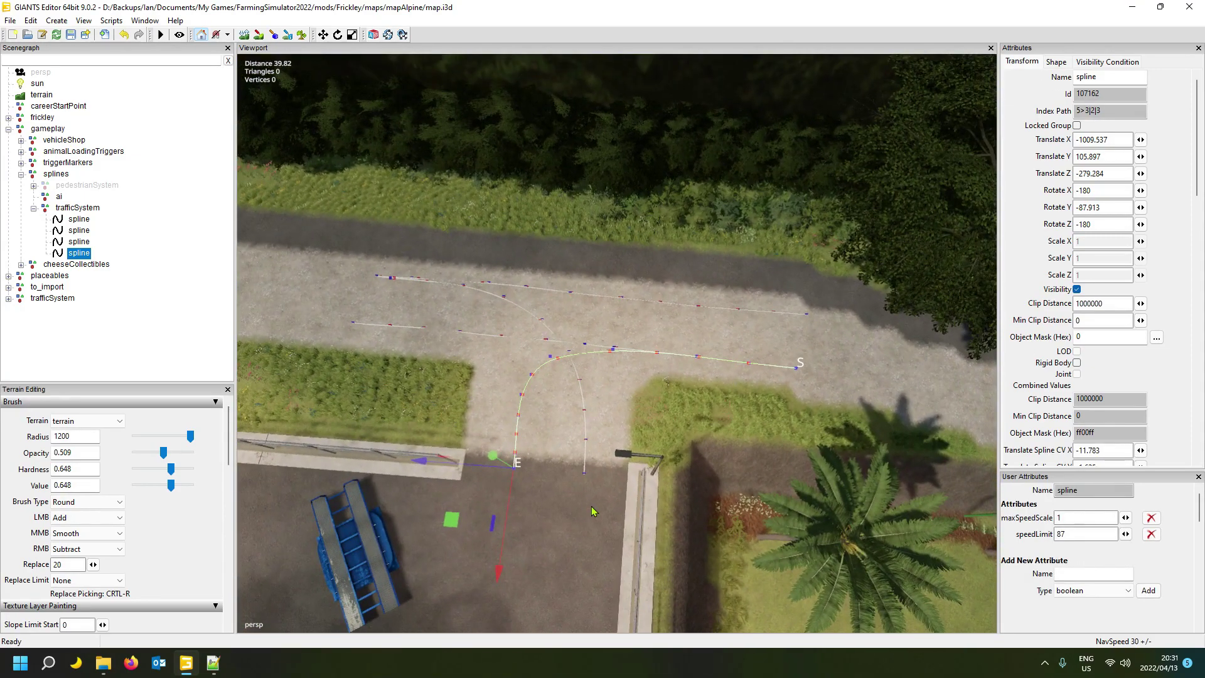
{"action": "key", "text": "Left"}
{"action": "key", "text": "Left"}
{"action": "key", "text": "Left"}
{"action": "key", "text": "Left"}
{"action": "key", "text": "Left"}
{"action": "key", "text": "Left"}
{"action": "key", "text": "Right"}
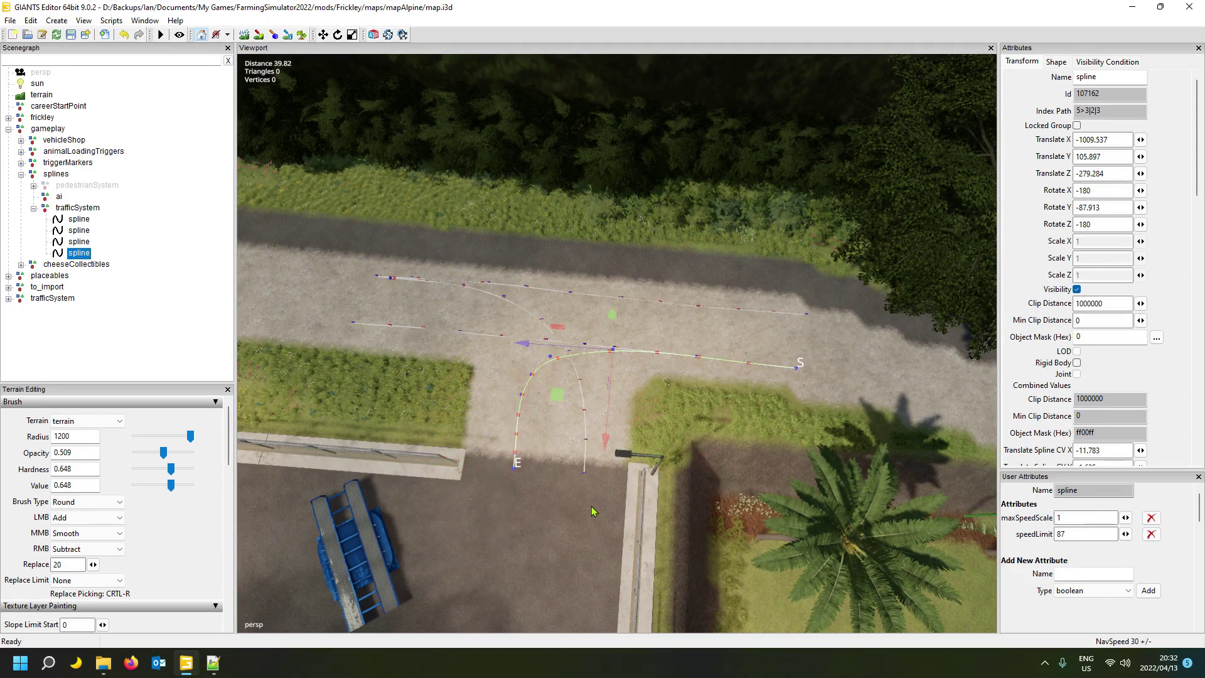
{"action": "key", "text": "Right"}
{"action": "key", "text": "Left"}
{"action": "key", "text": "ctrl+b"}
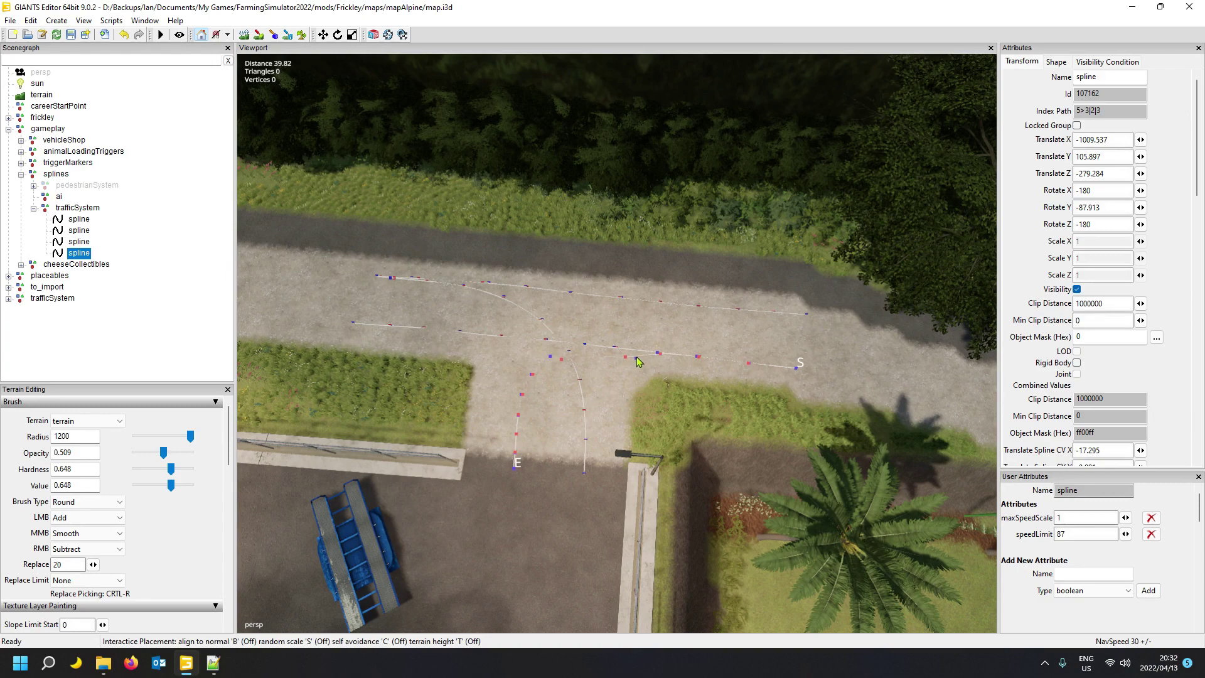
{"action": "left_click", "coordinate": [635, 360]}
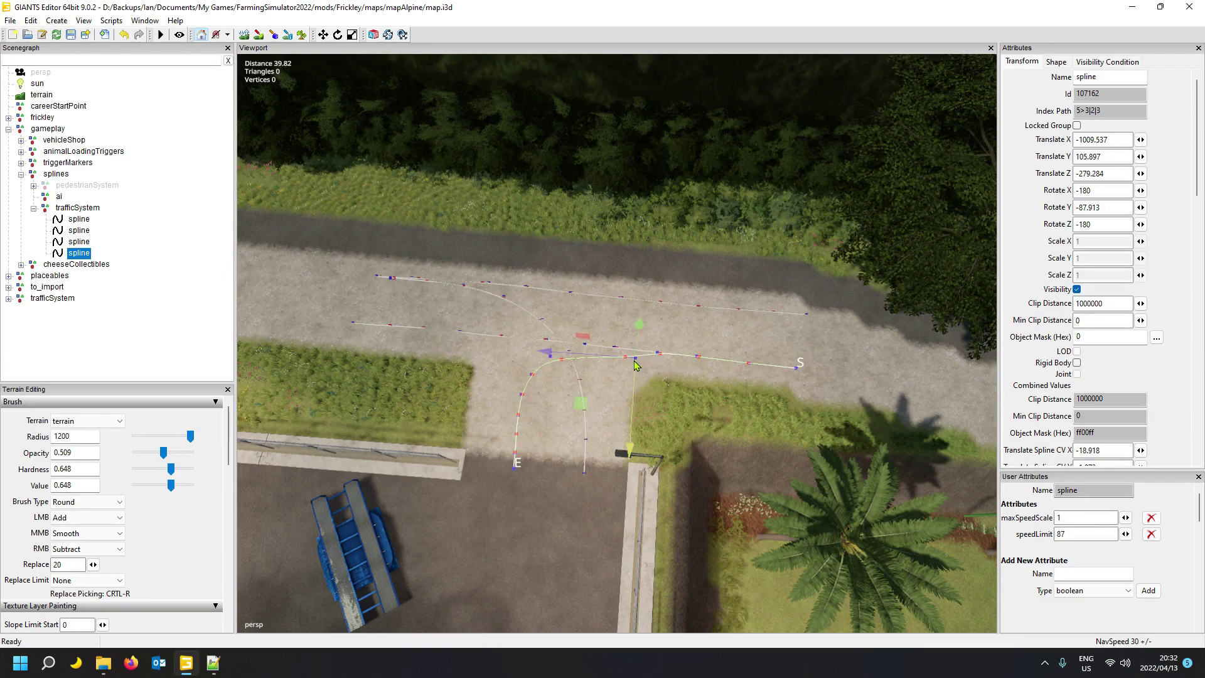
- Move the following two bend control points across to the lamp side, curving the turn closely around the corner hedge
{"action": "key", "text": "Left"}
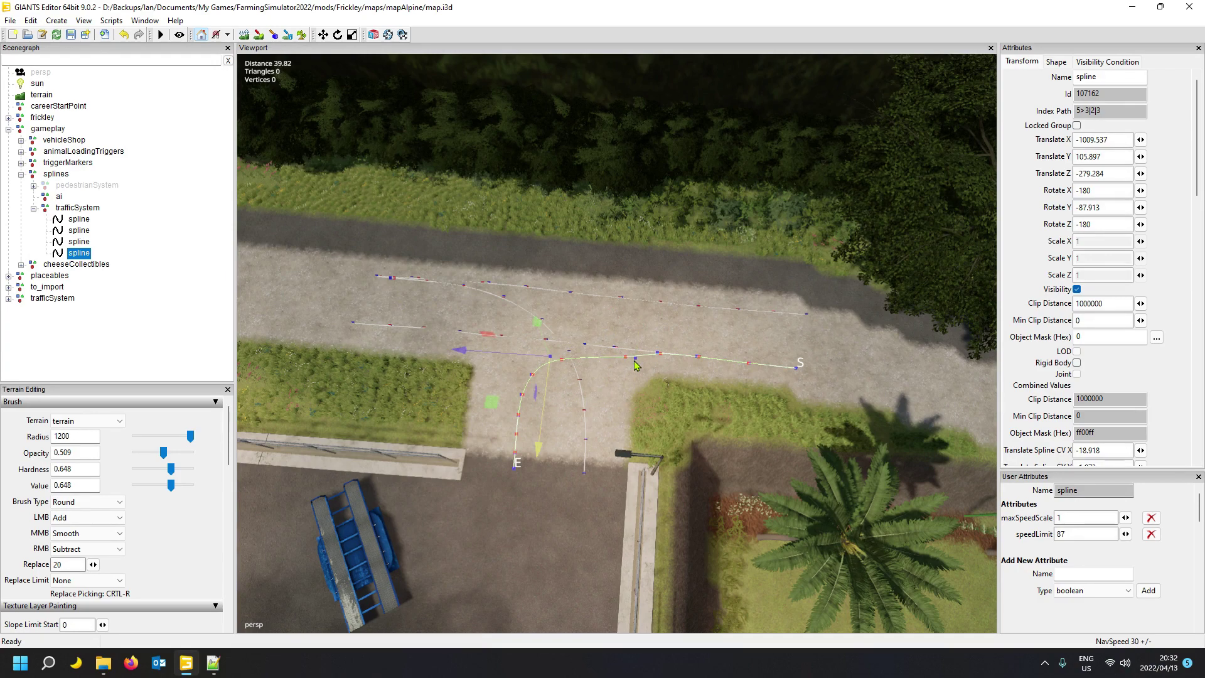
{"action": "key", "text": "ctrl+b"}
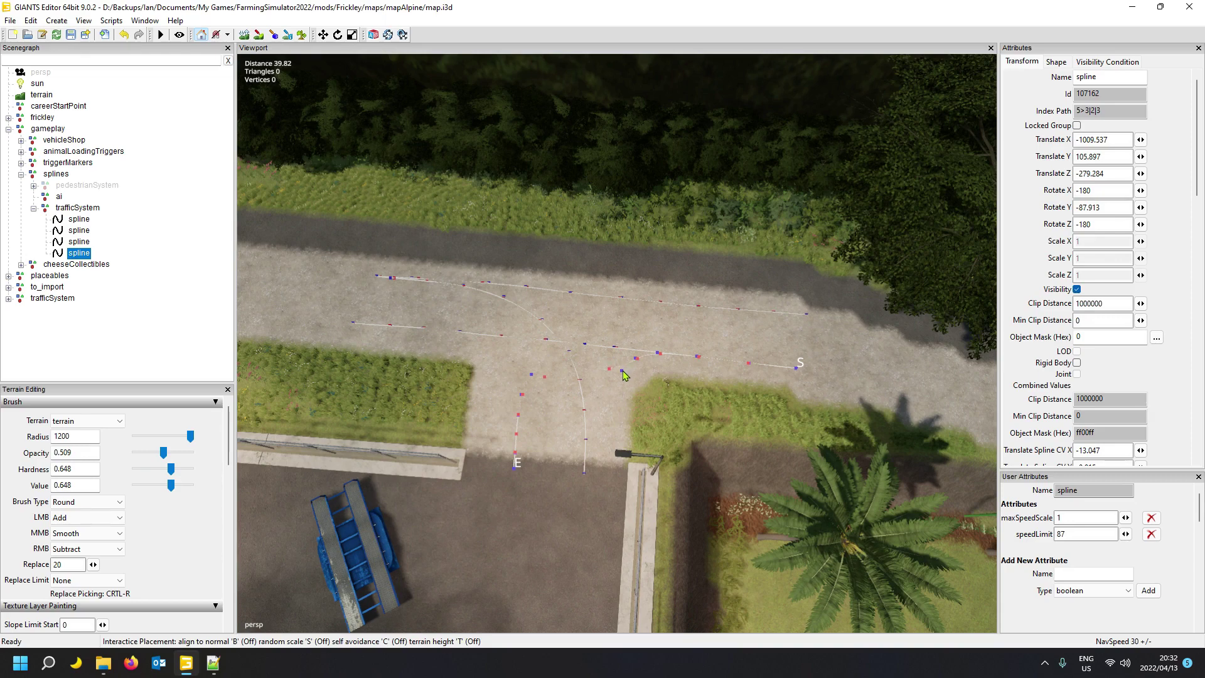
{"action": "left_click", "coordinate": [622, 374]}
{"action": "key", "text": "Left"}
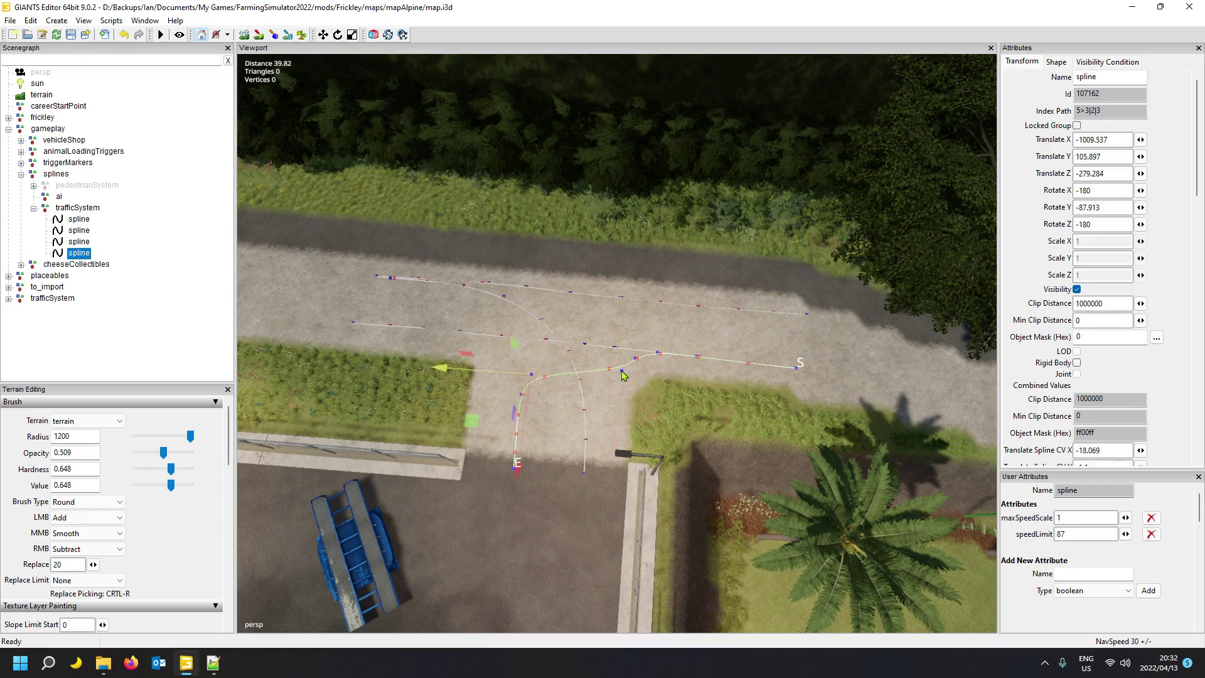
{"action": "key", "text": "ctrl+b"}
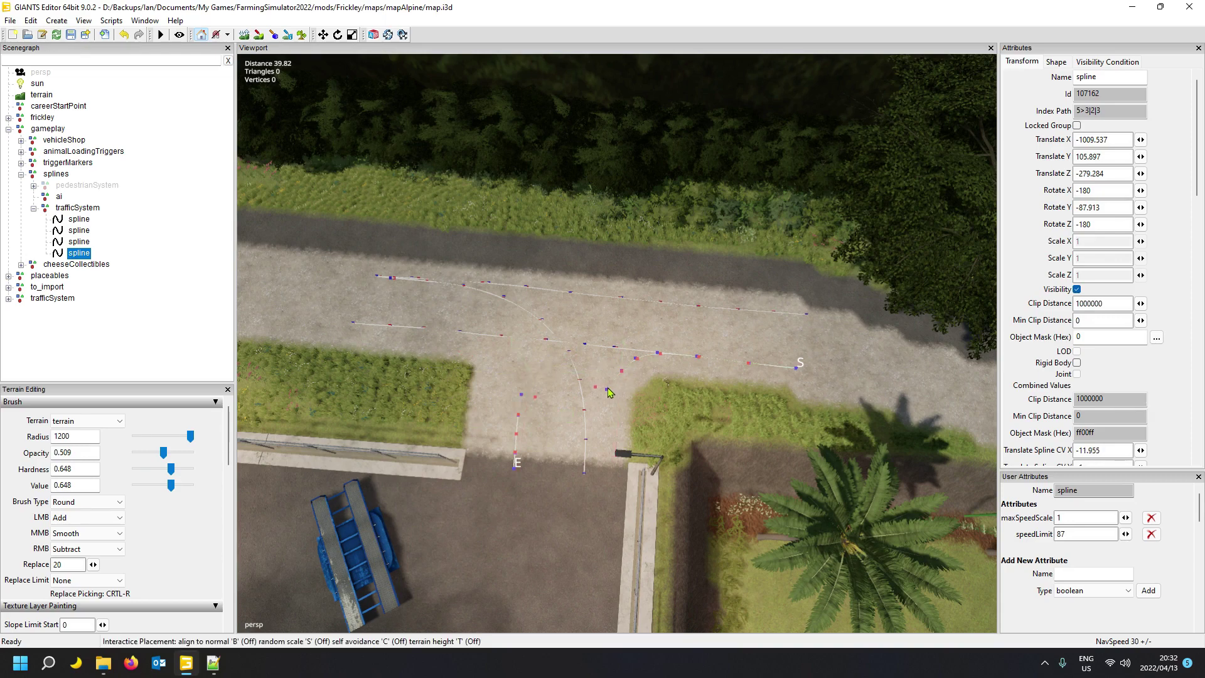
{"action": "left_click", "coordinate": [608, 390]}
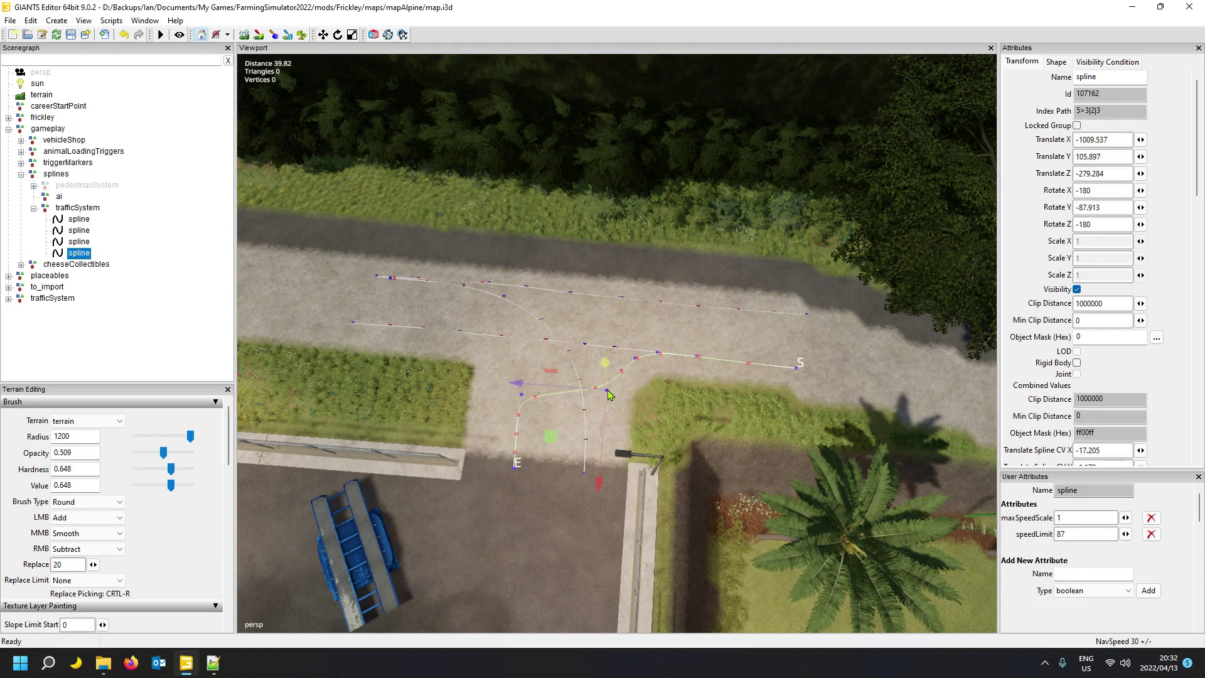
- Reposition the next two control points along the lamp side of the entrance, continuing the curve down into the side road
{"action": "key", "text": "Left"}
{"action": "key", "text": "ctrl+b"}
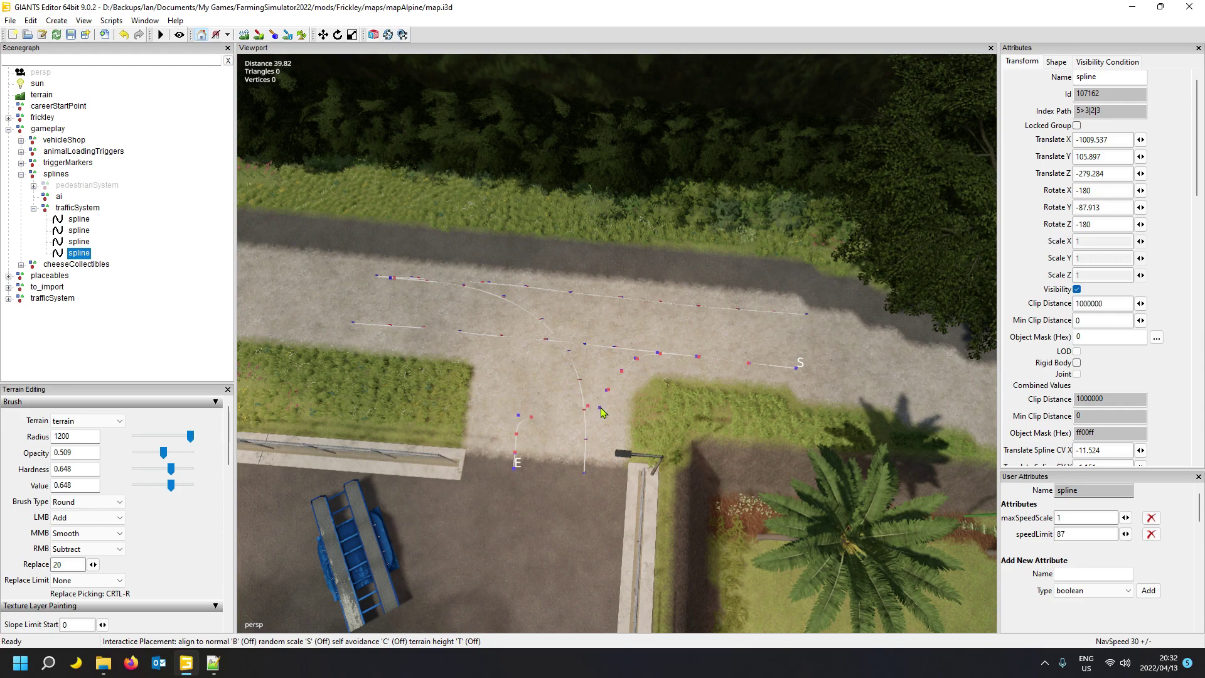
{"action": "left_click", "coordinate": [601, 406]}
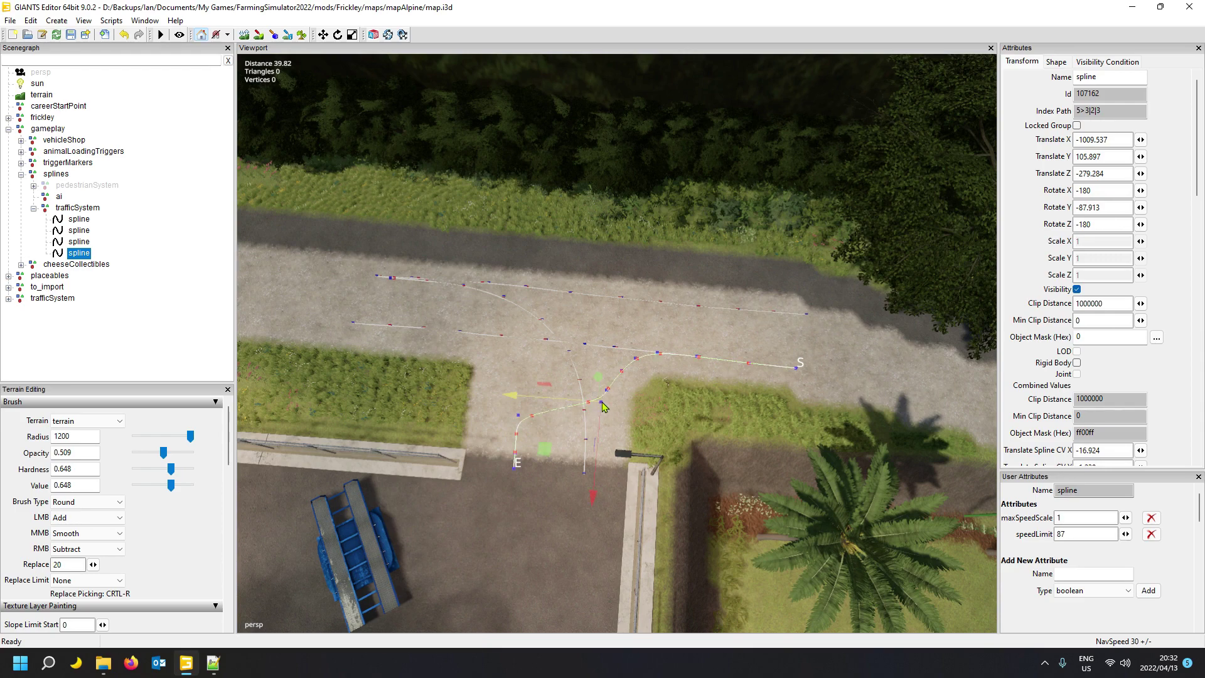
{"action": "key", "text": "Escape"}
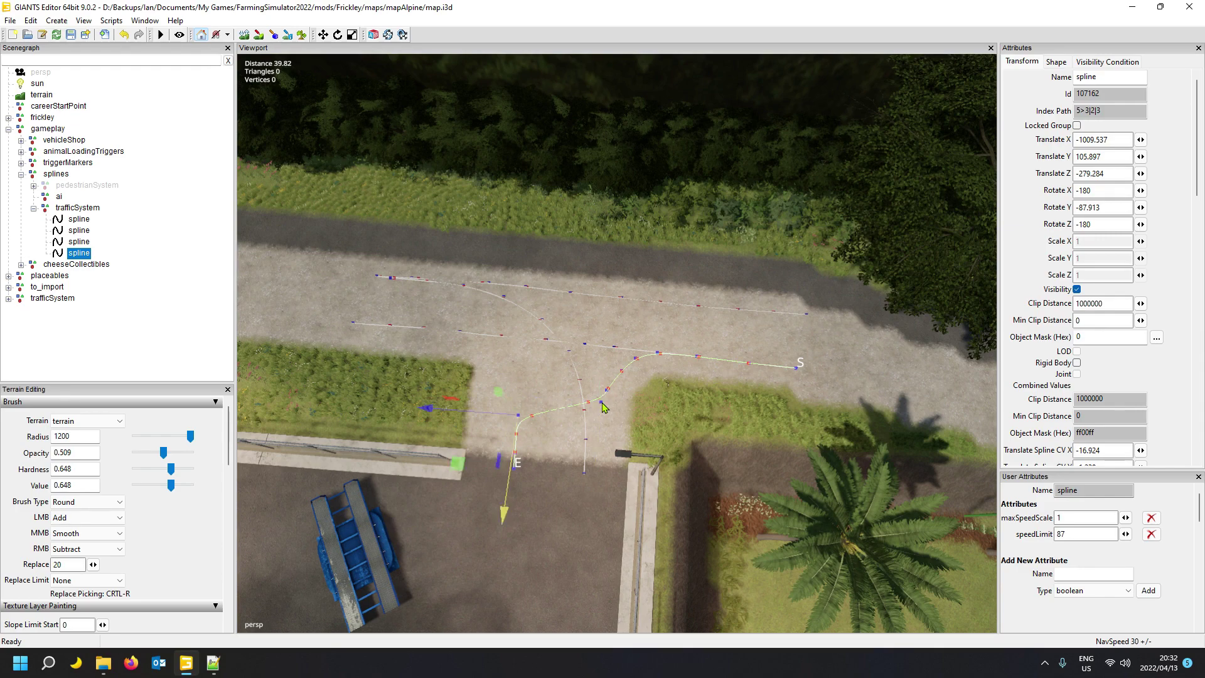
{"action": "key", "text": "ctrl+b"}
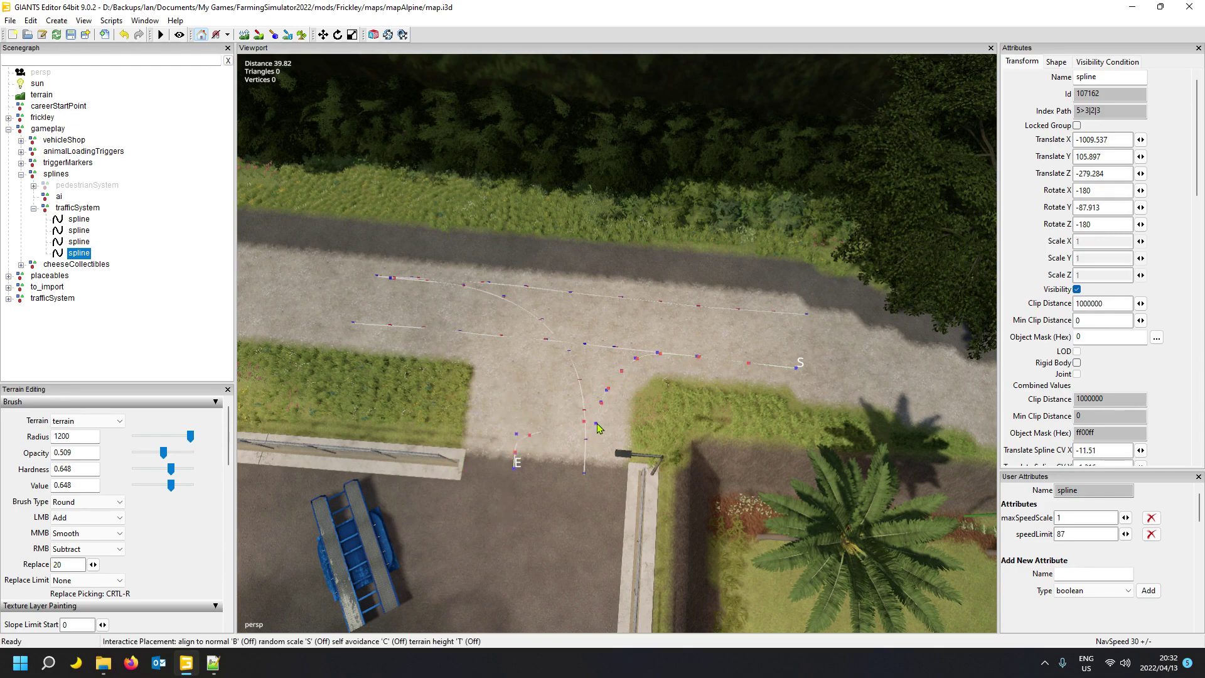
{"action": "left_click", "coordinate": [597, 423]}
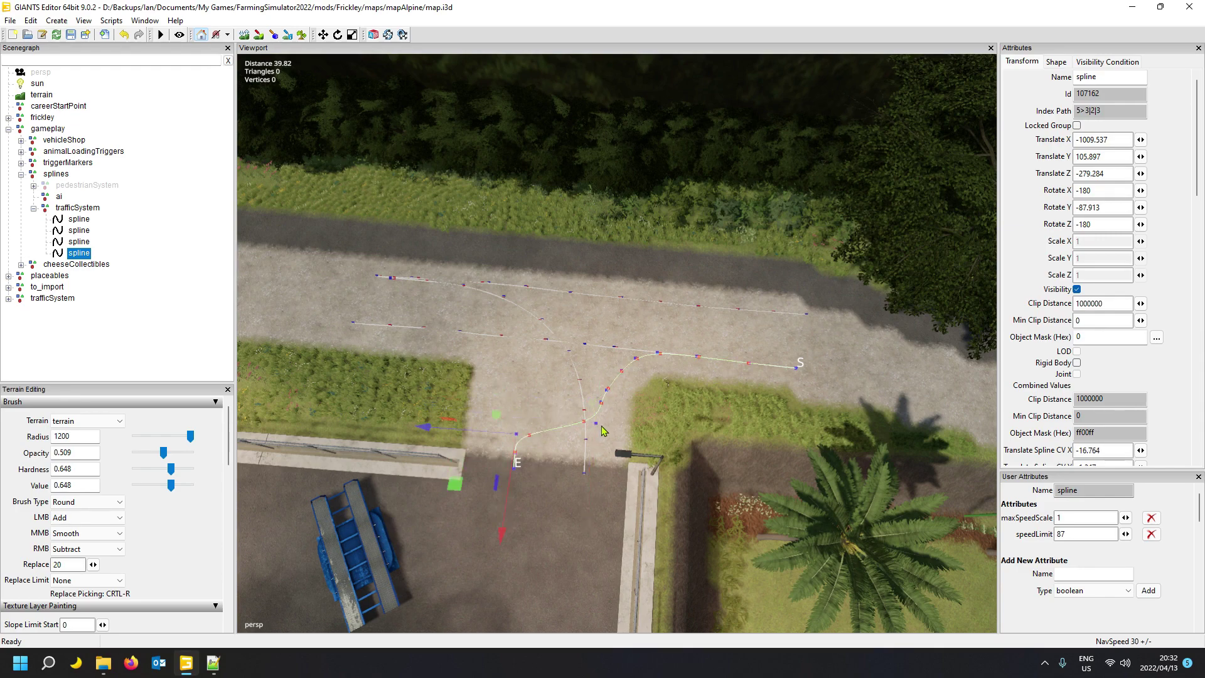
- Move the fourth spline's remaining control points down the lamp side of the entrance, placing its end on the first spline's end point
{"action": "key", "text": "ctrl+b"}
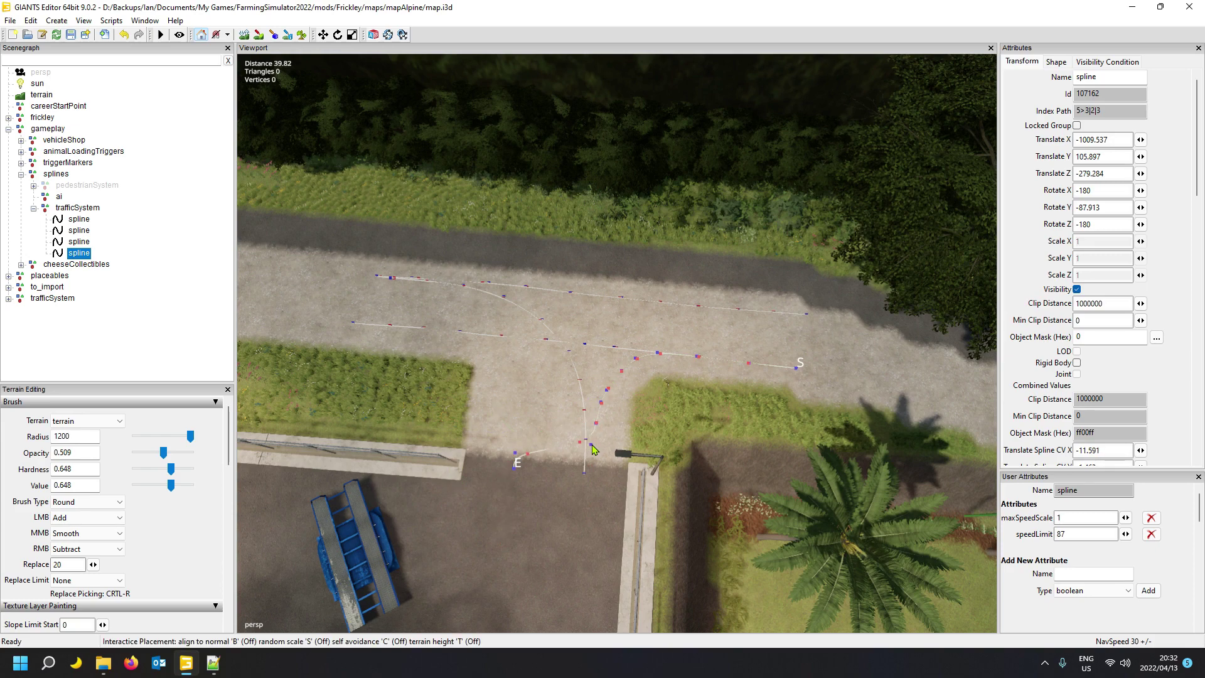
{"action": "left_click", "coordinate": [593, 444]}
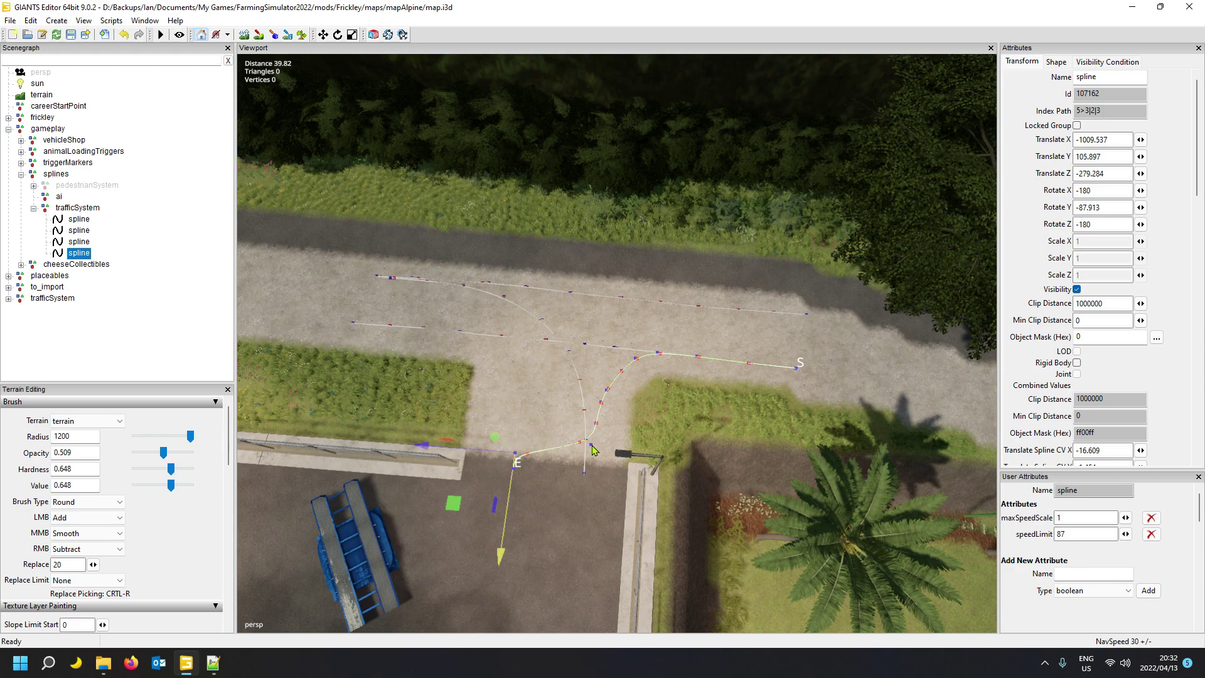
{"action": "key", "text": "ctrl+b"}
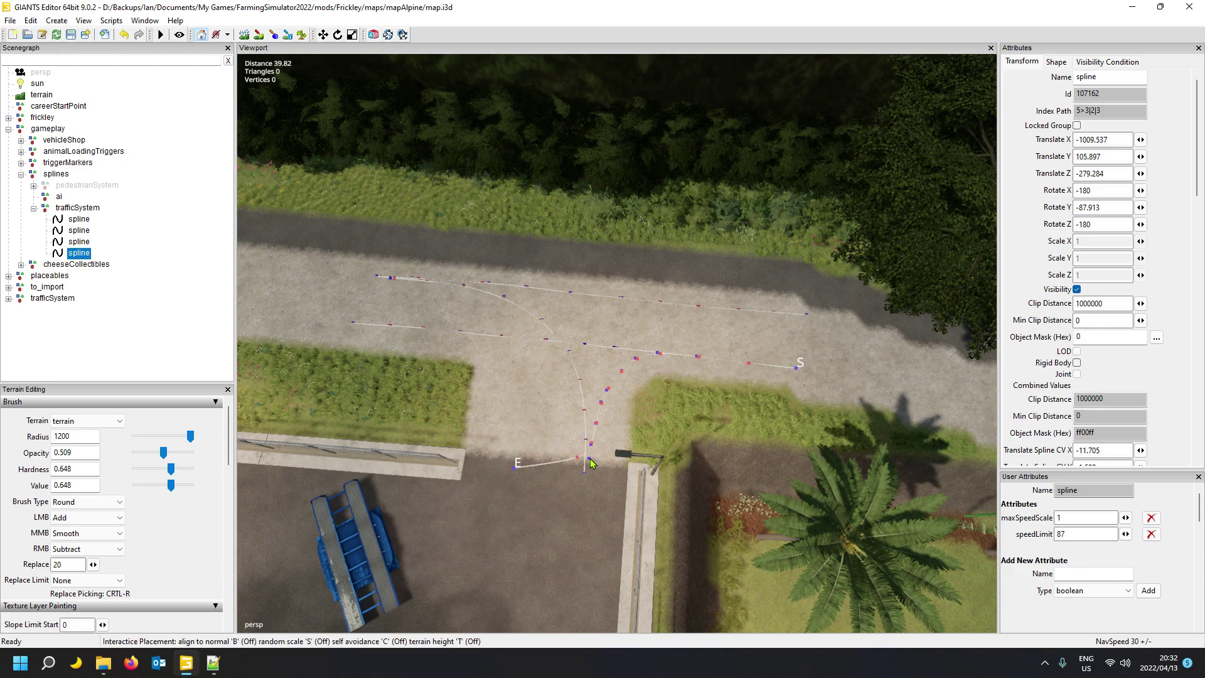
{"action": "left_click", "coordinate": [590, 458]}
{"action": "key", "text": "Insert"}
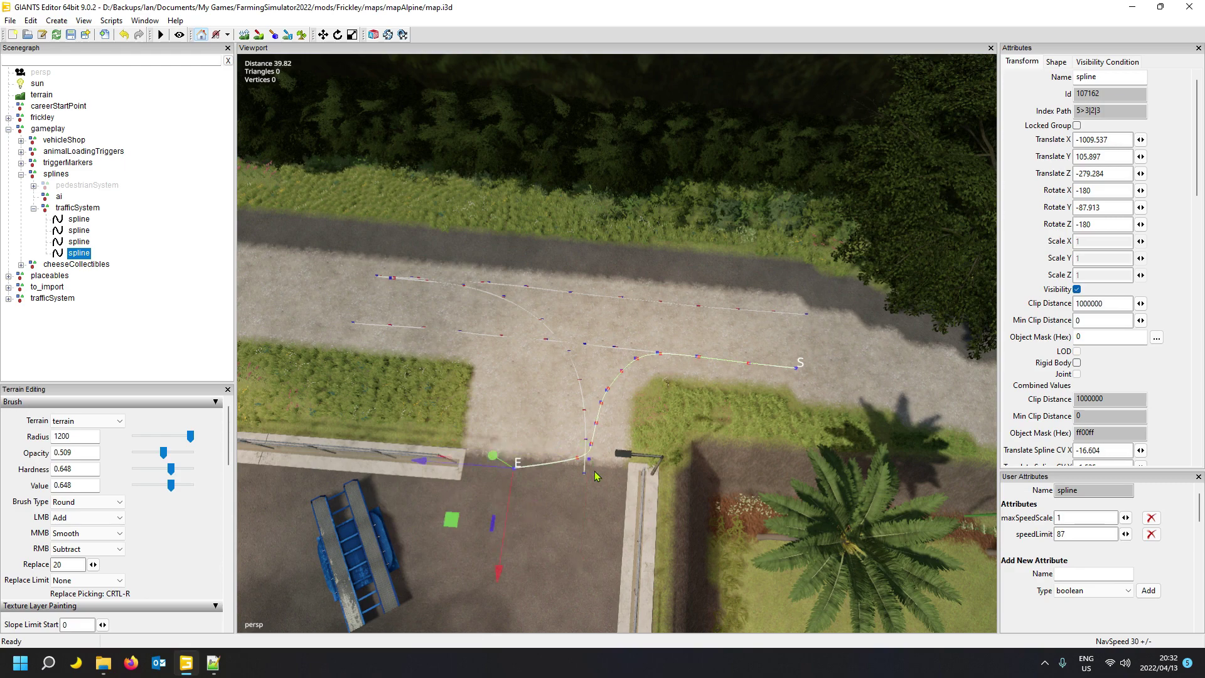
{"action": "key", "text": "ctrl+b"}
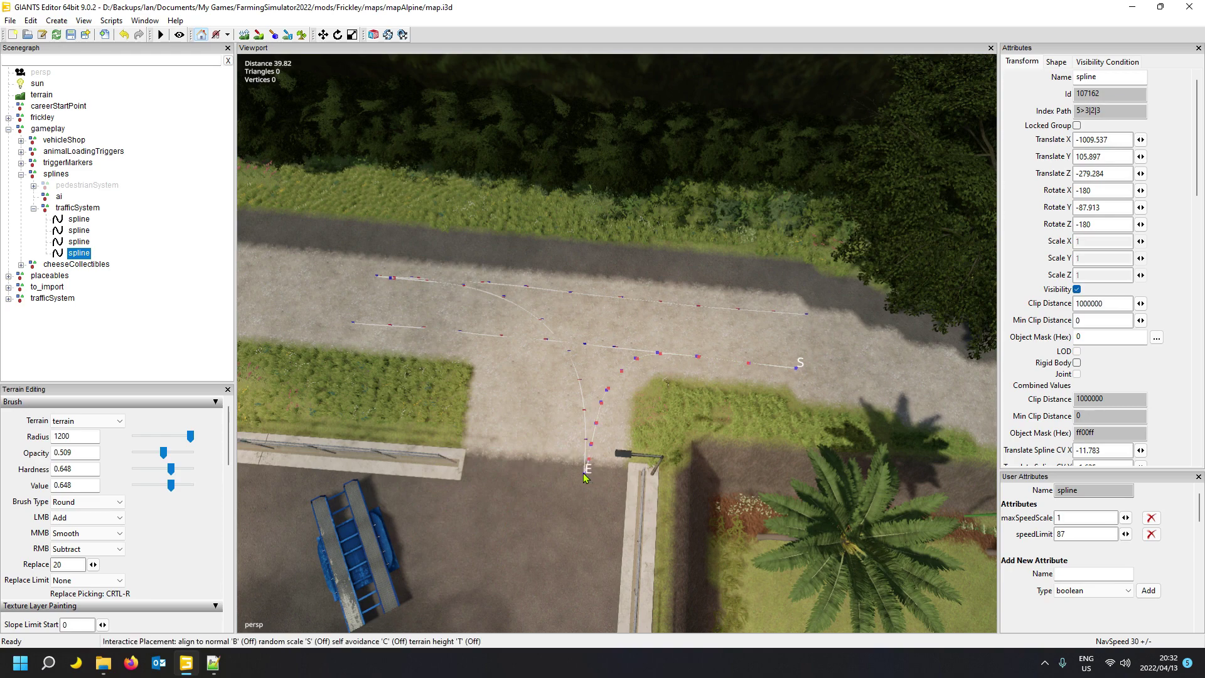
{"action": "left_click", "coordinate": [584, 477]}
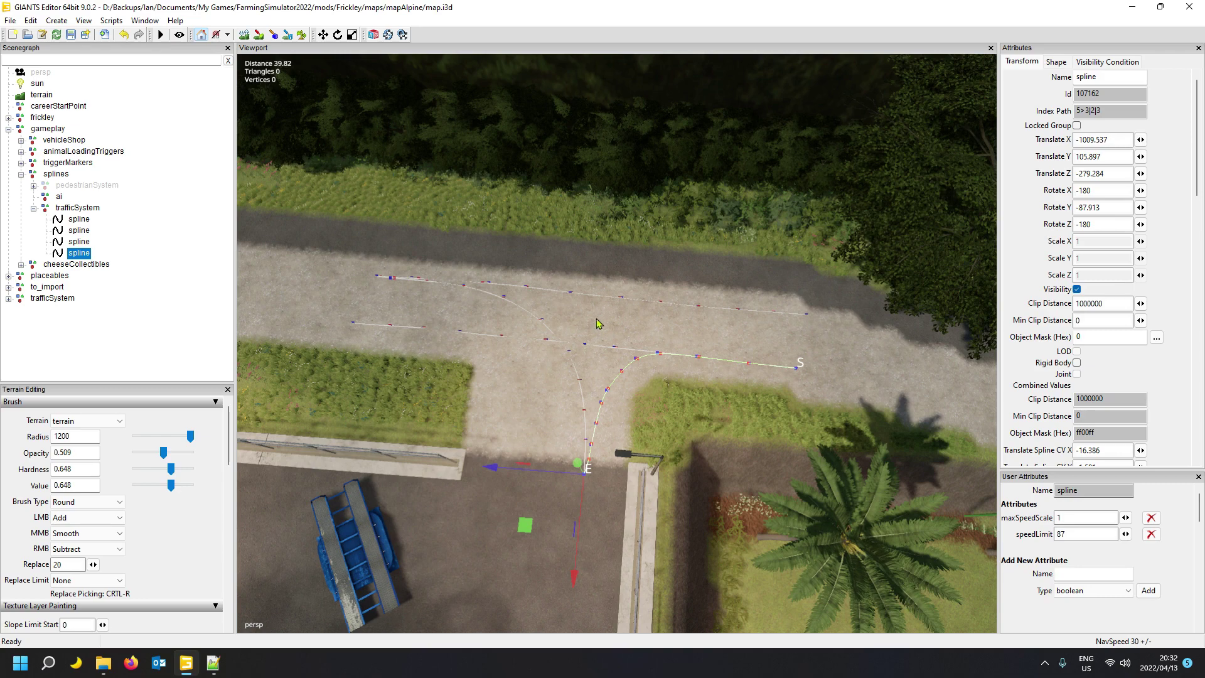
- Duplicate the second trafficSystem spline, which runs along the main road's far lane
{"action": "left_click", "coordinate": [81, 220]}
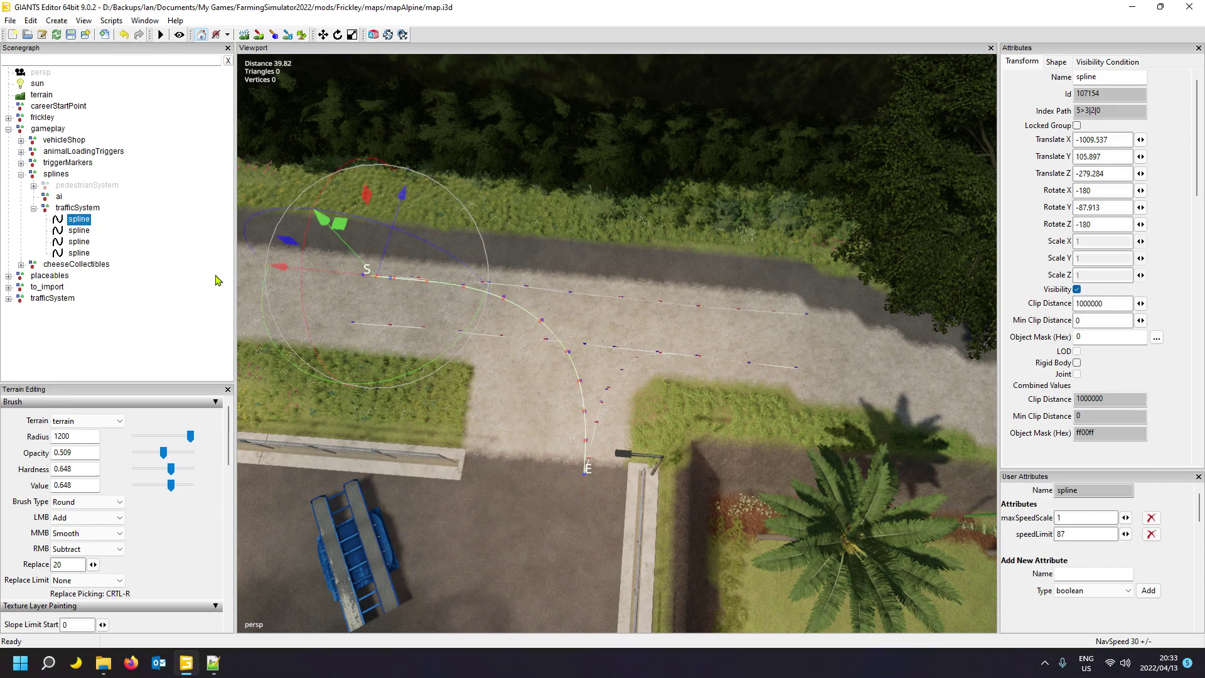
{"action": "left_click", "coordinate": [81, 231]}
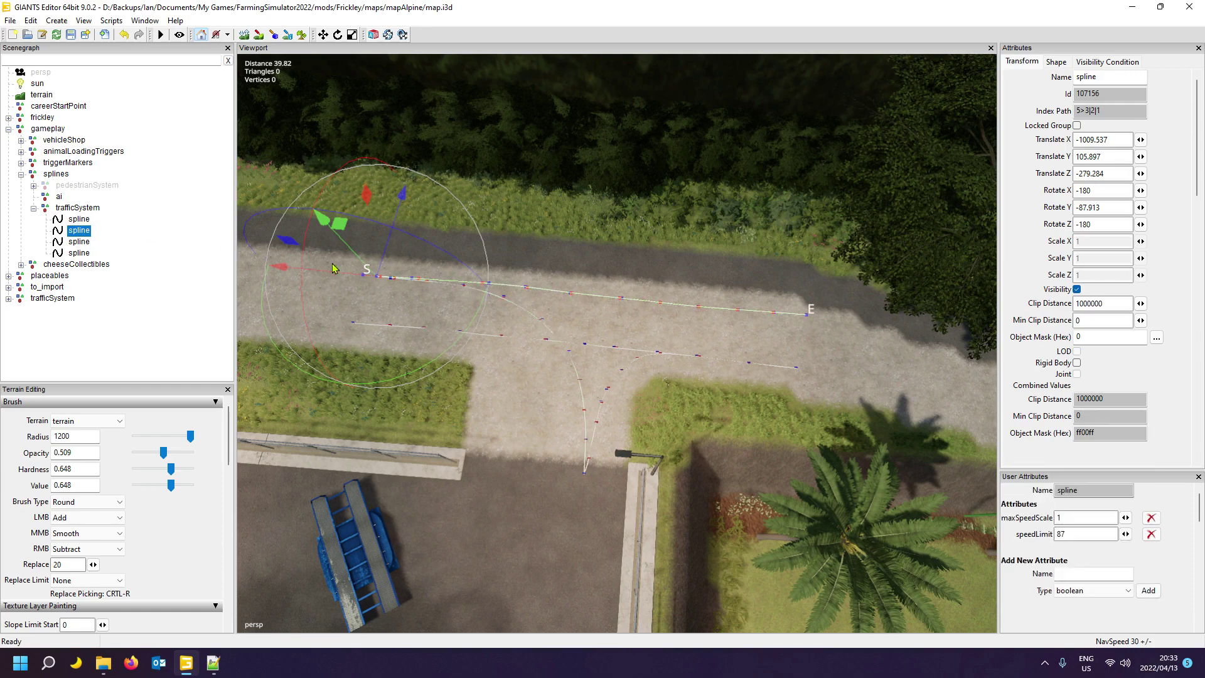
{"action": "left_click", "coordinate": [448, 308]}
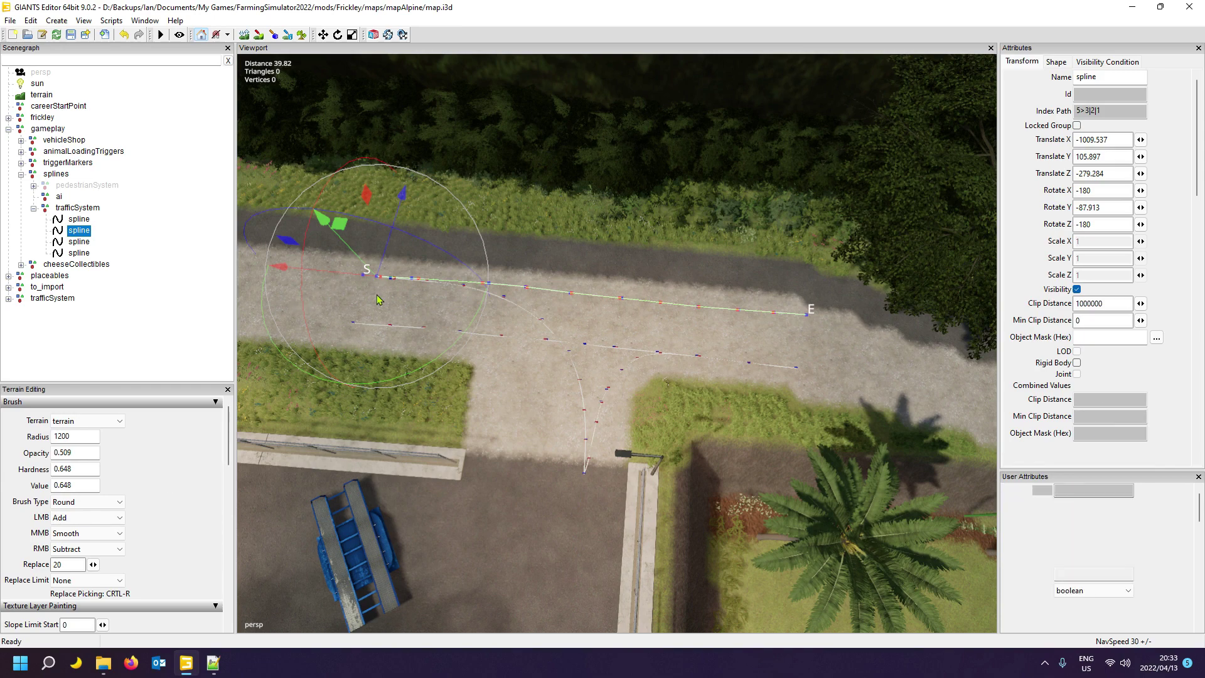
{"action": "key", "text": "ctrl+d"}
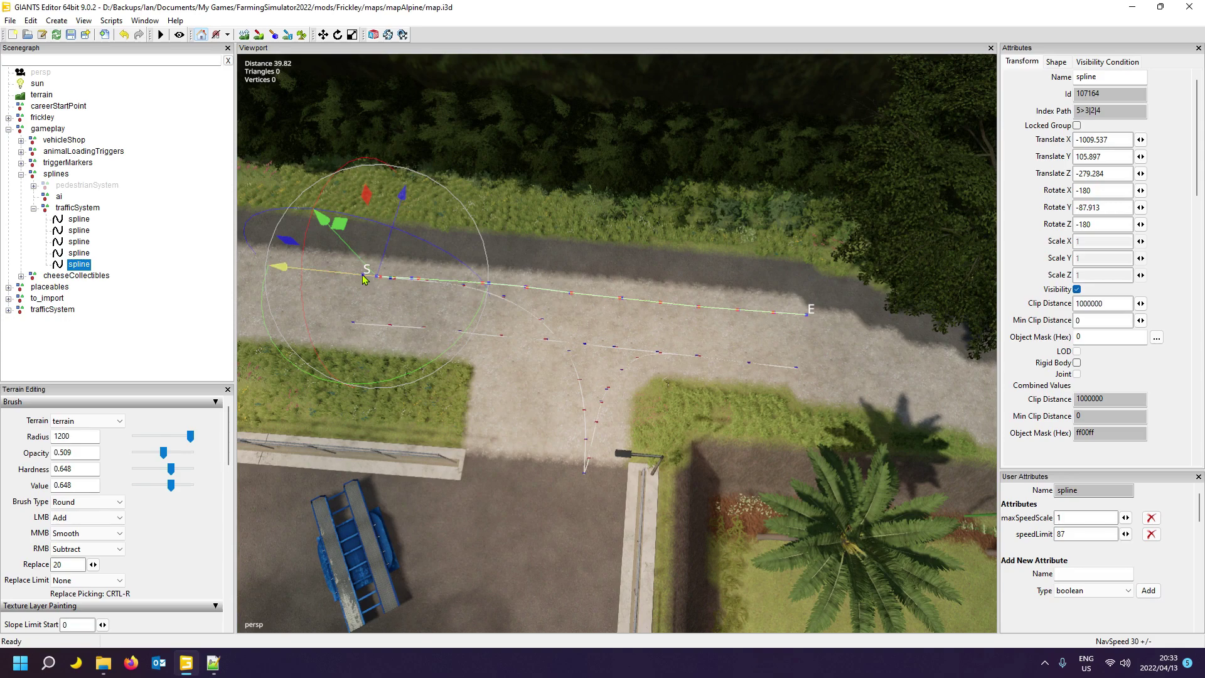
- Move the duplicated spline's start point into the side road entrance, on the side away from the lamp
{"action": "left_click_drag", "start_coordinate": [527, 358], "coordinate": [394, 301], "text": "alt"}
{"action": "scroll", "coordinate": [394, 300], "scroll_direction": "up", "scroll_amount": 3}
{"action": "scroll", "coordinate": [394, 301], "scroll_direction": "up", "scroll_amount": 5}
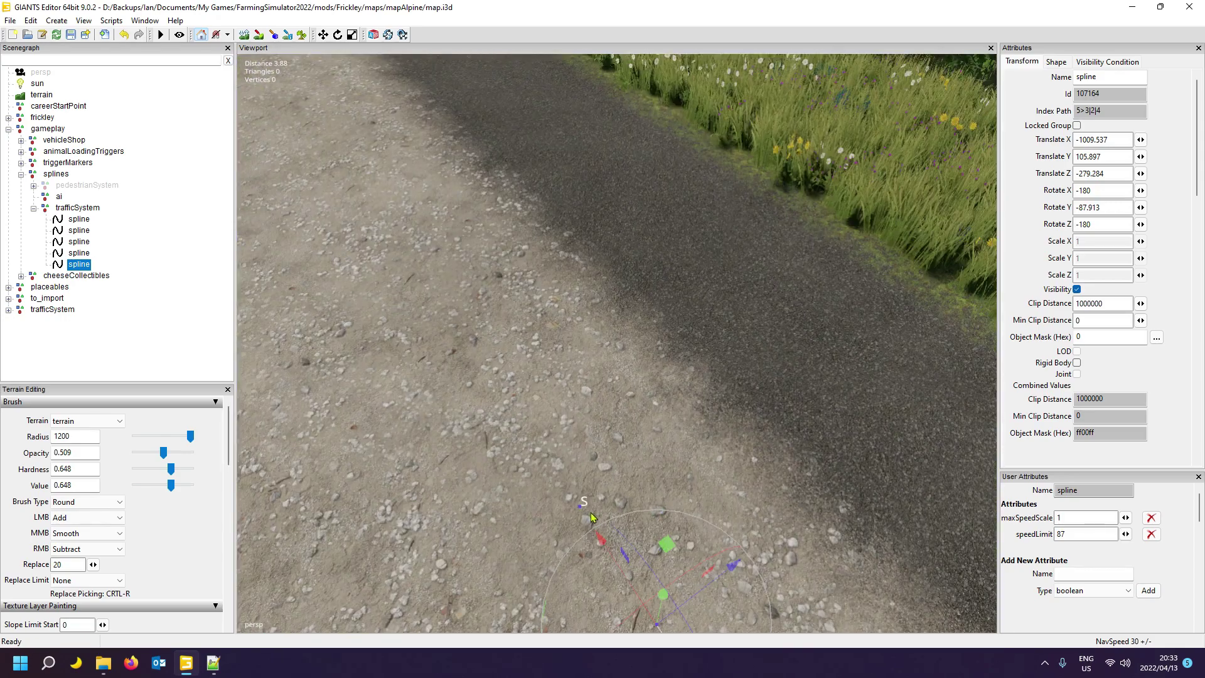
{"action": "left_click", "coordinate": [581, 512]}
{"action": "scroll", "coordinate": [469, 474], "scroll_direction": "down", "scroll_amount": 5}
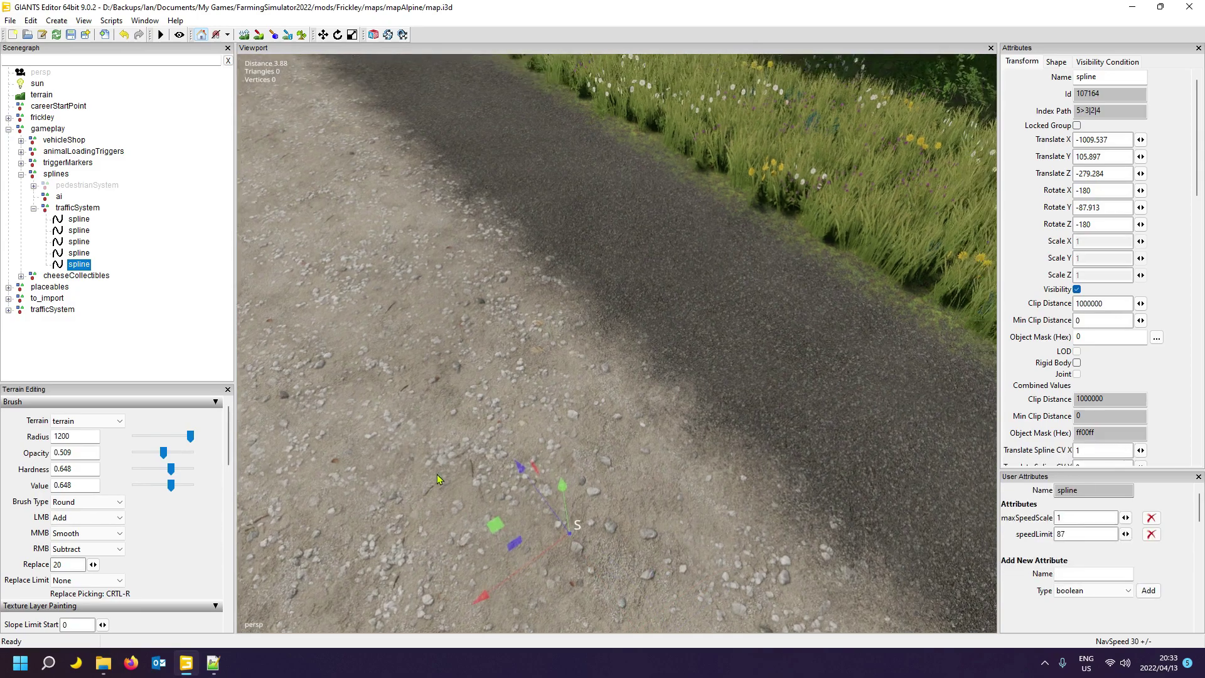
{"action": "left_click_drag", "start_coordinate": [470, 474], "coordinate": [575, 540], "text": "alt"}
{"action": "scroll", "coordinate": [589, 501], "scroll_direction": "down", "scroll_amount": 3}
{"action": "scroll", "coordinate": [589, 500], "scroll_direction": "up", "scroll_amount": 2}
{"action": "scroll", "coordinate": [577, 540], "scroll_direction": "down", "scroll_amount": 2}
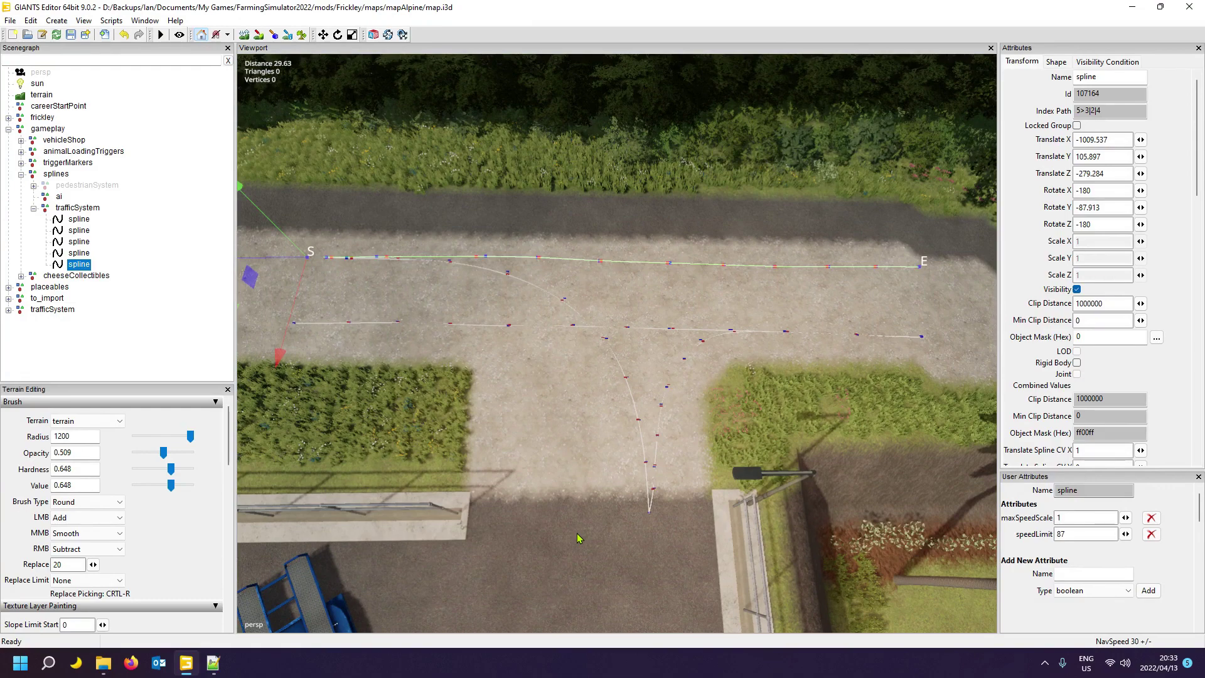
{"action": "key", "text": "ctrl+b"}
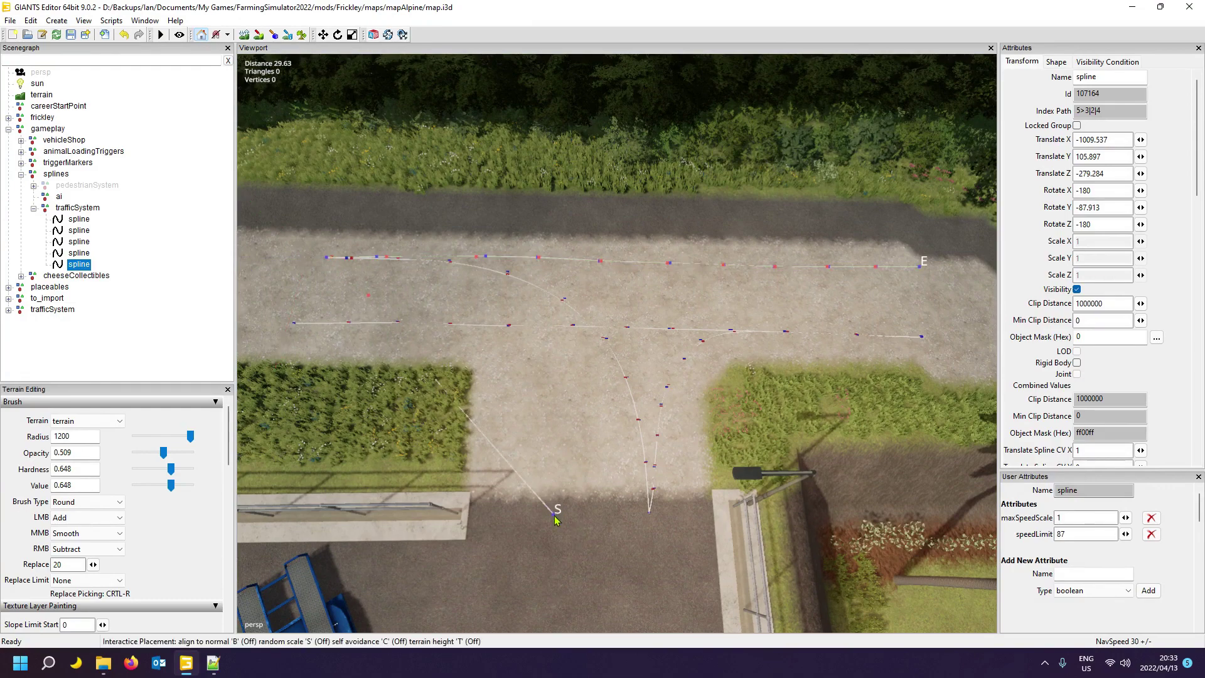
{"action": "left_click", "coordinate": [555, 515]}
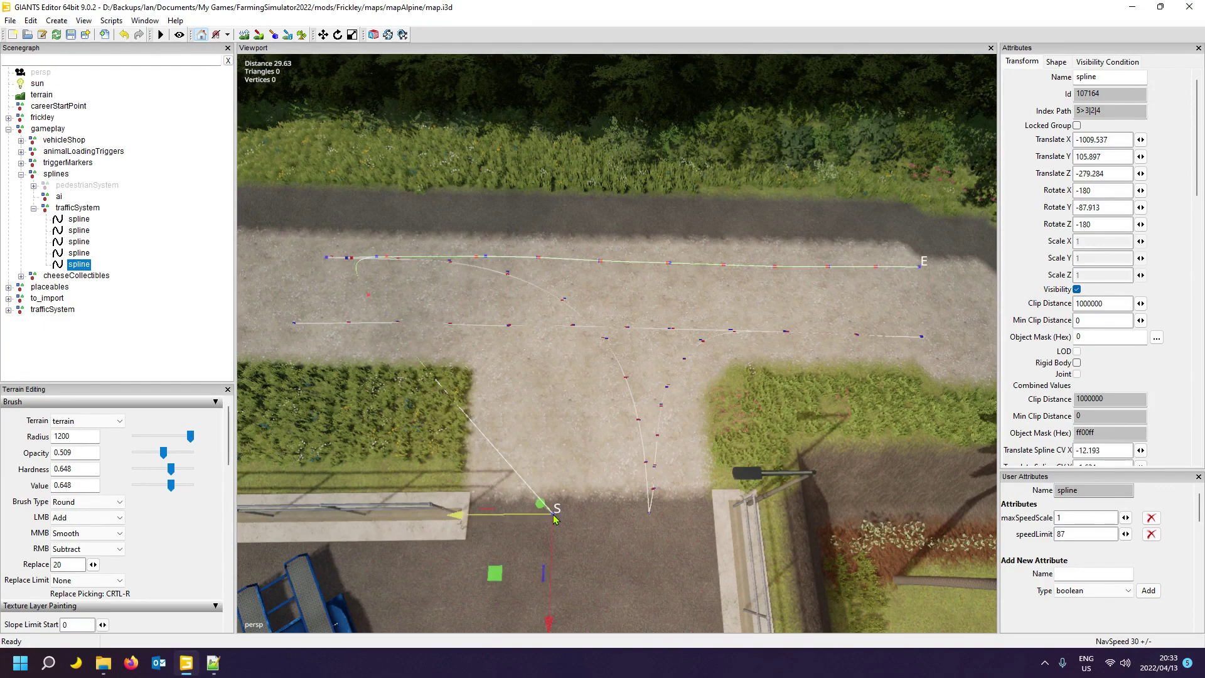
- Place the duplicate's next three control points in a line up the side road toward the main road, away from the lamp
{"action": "left_click", "coordinate": [553, 515]}
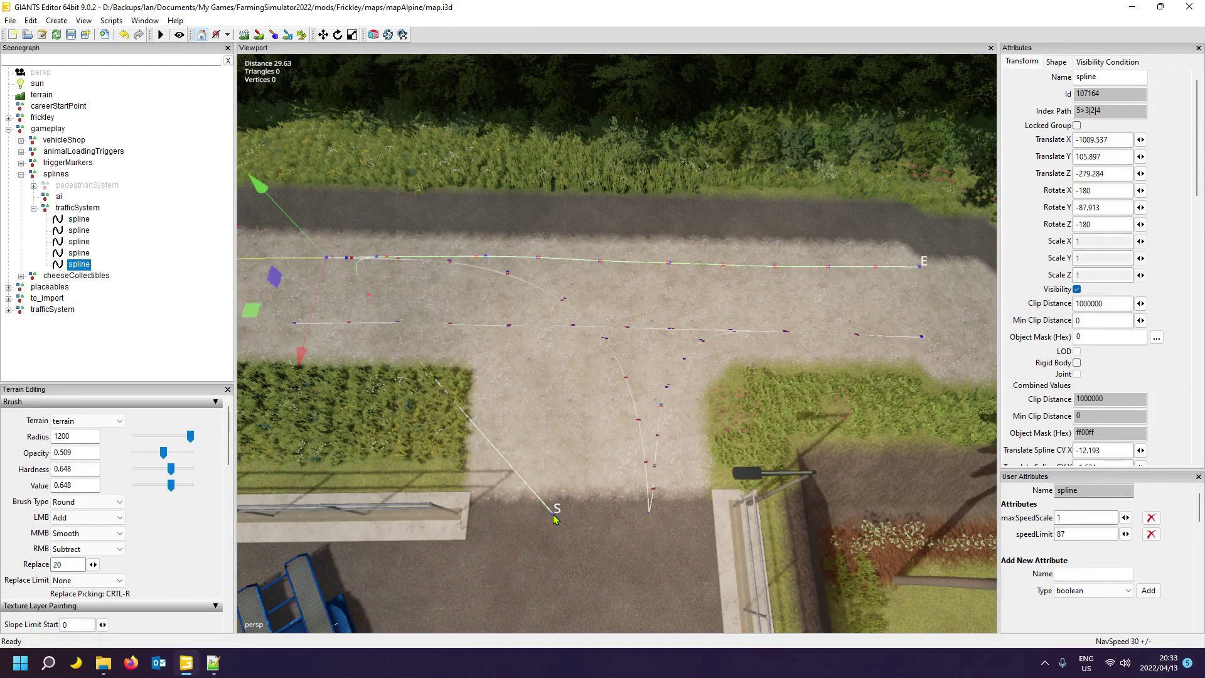
{"action": "key", "text": "ctrl+b"}
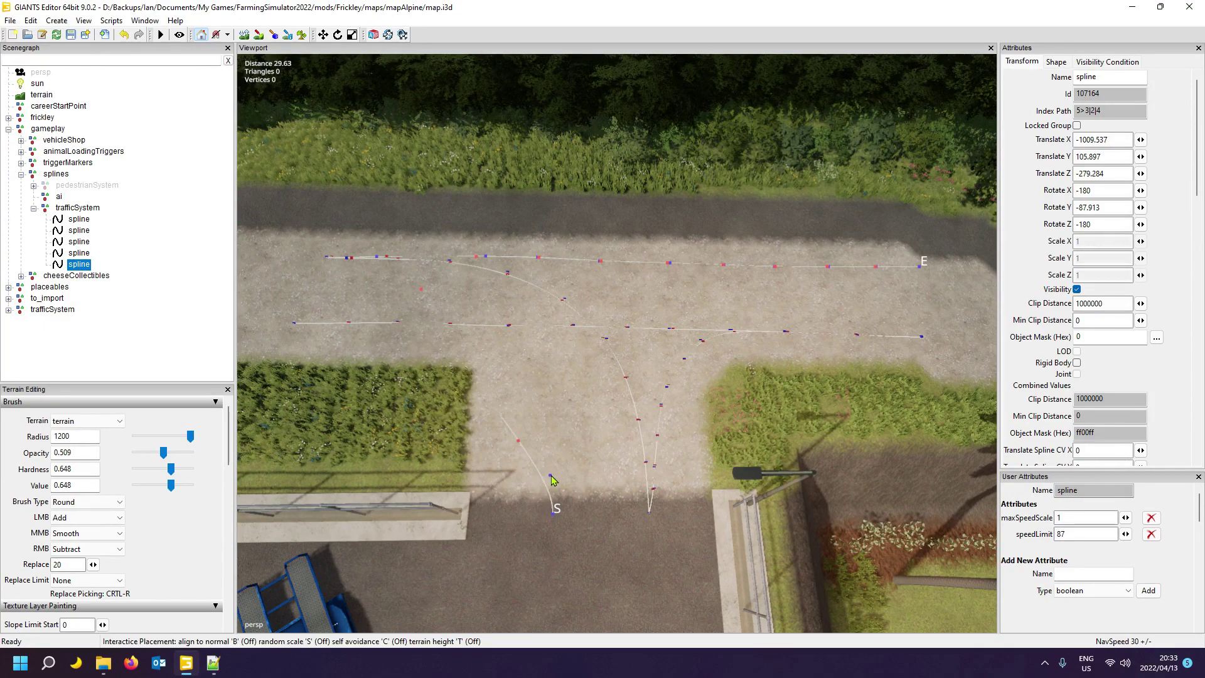
{"action": "left_click", "coordinate": [552, 474]}
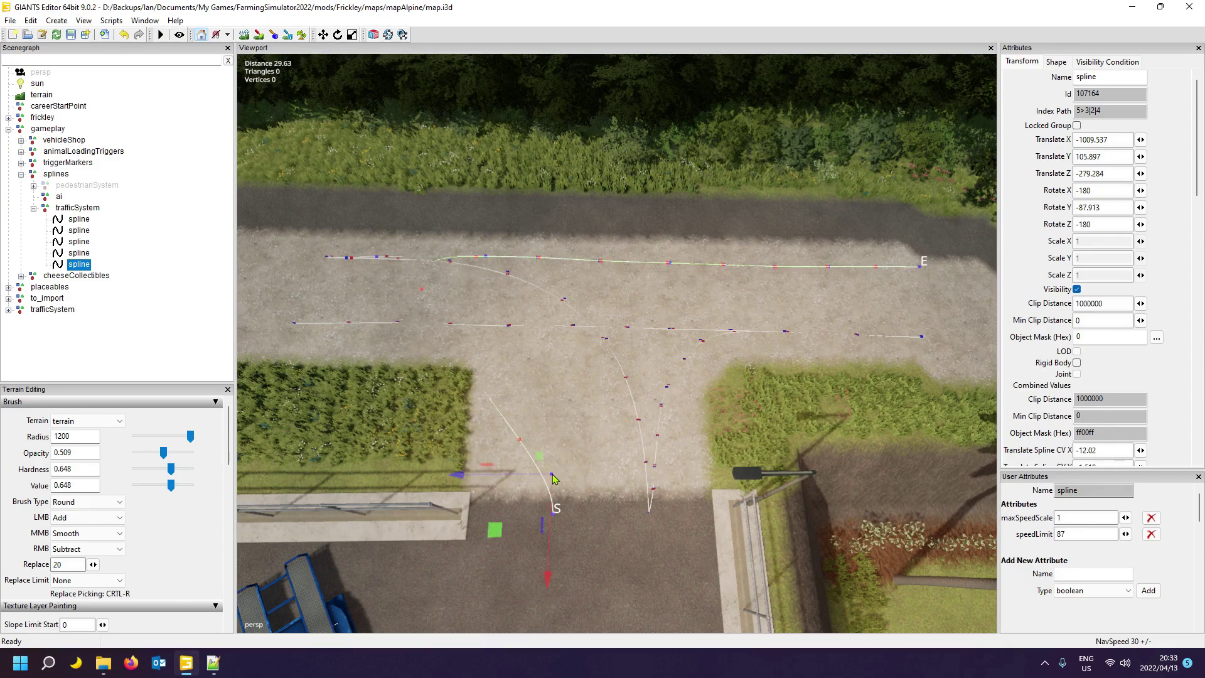
{"action": "key", "text": "ctrl+b"}
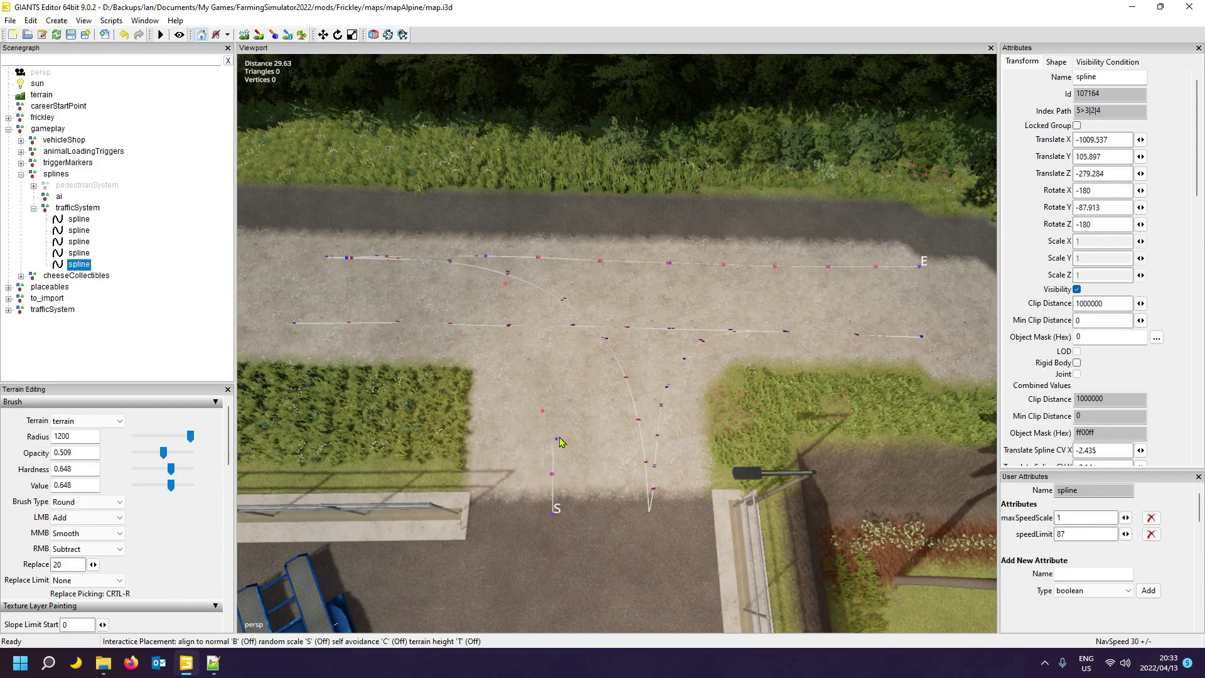
{"action": "left_click", "coordinate": [559, 437]}
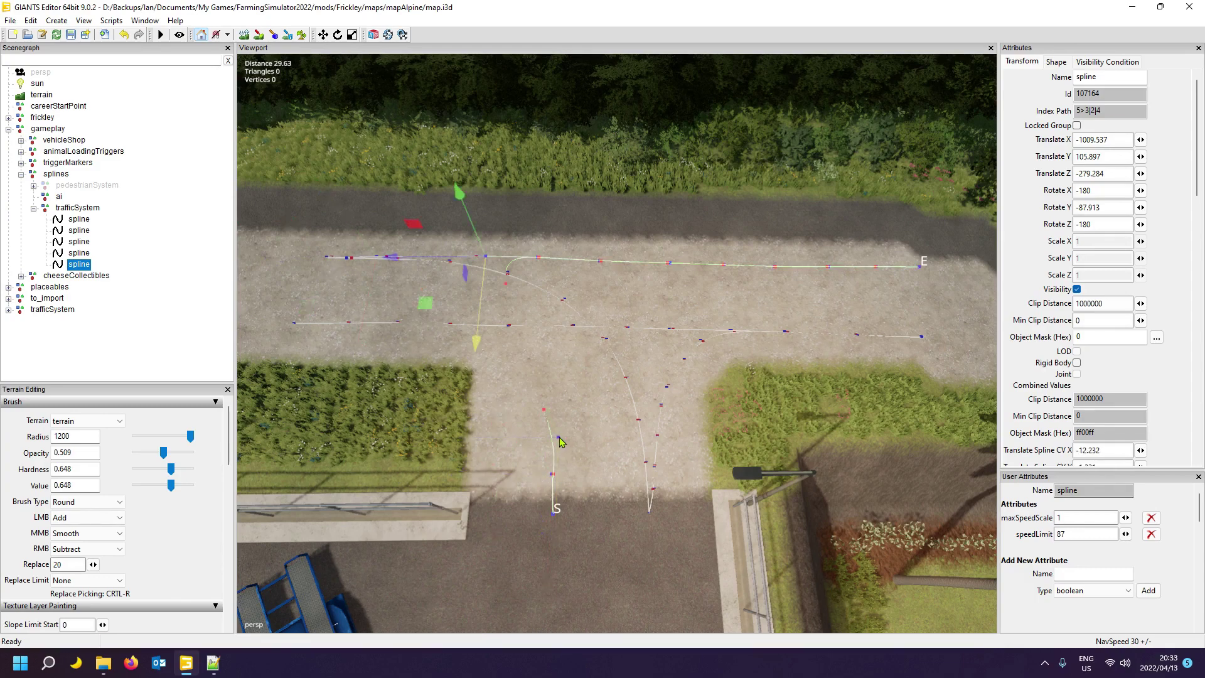
{"action": "key", "text": "ctrl+b"}
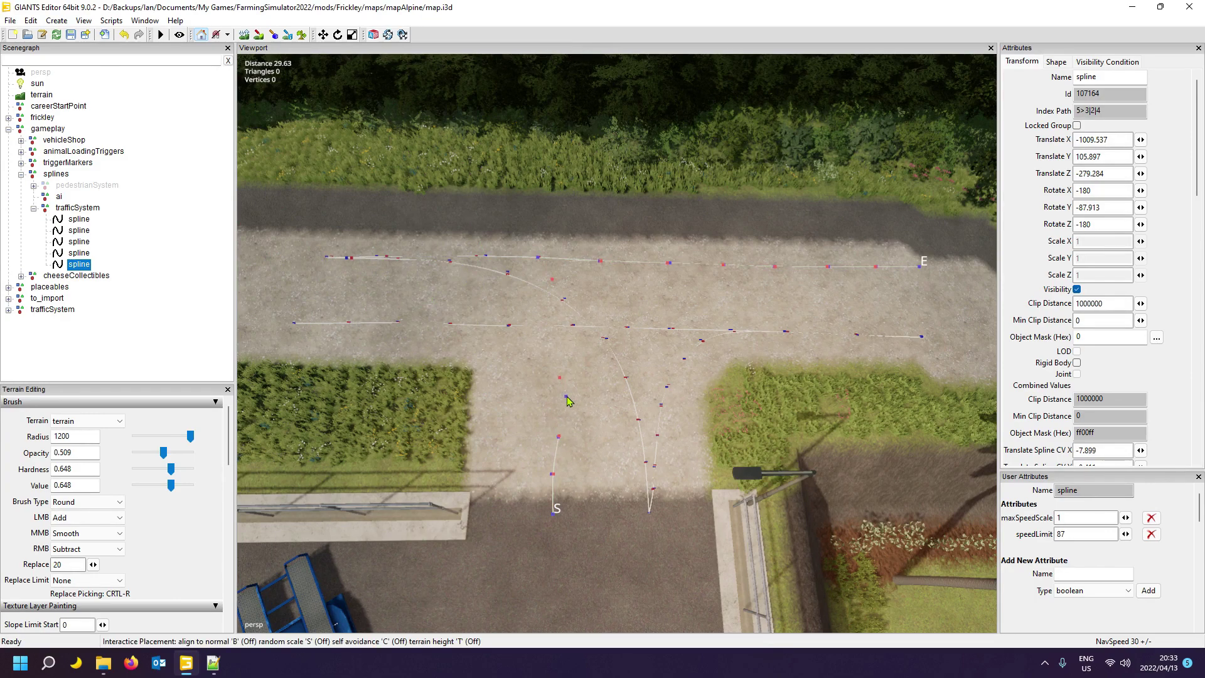
{"action": "left_click", "coordinate": [570, 397]}
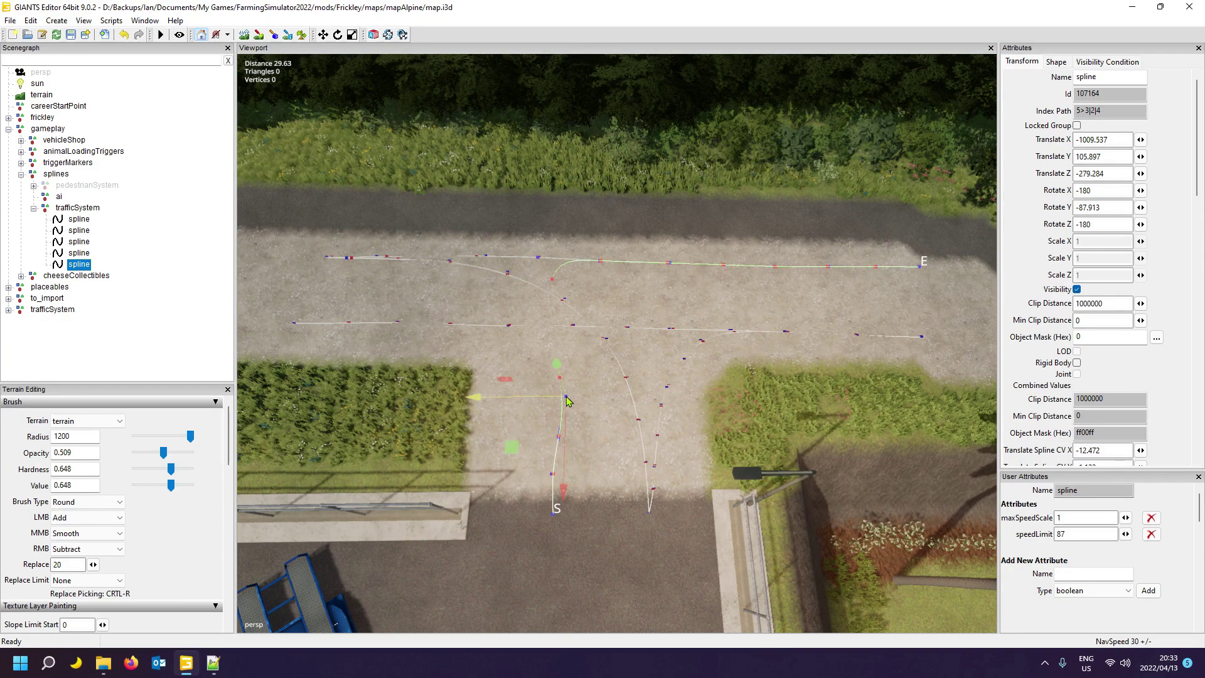
- Place the following three control points across the junction, curving the duplicated spline from the side road toward the far main-road lane
{"action": "key", "text": "ctrl+b"}
{"action": "left_click", "coordinate": [588, 369]}
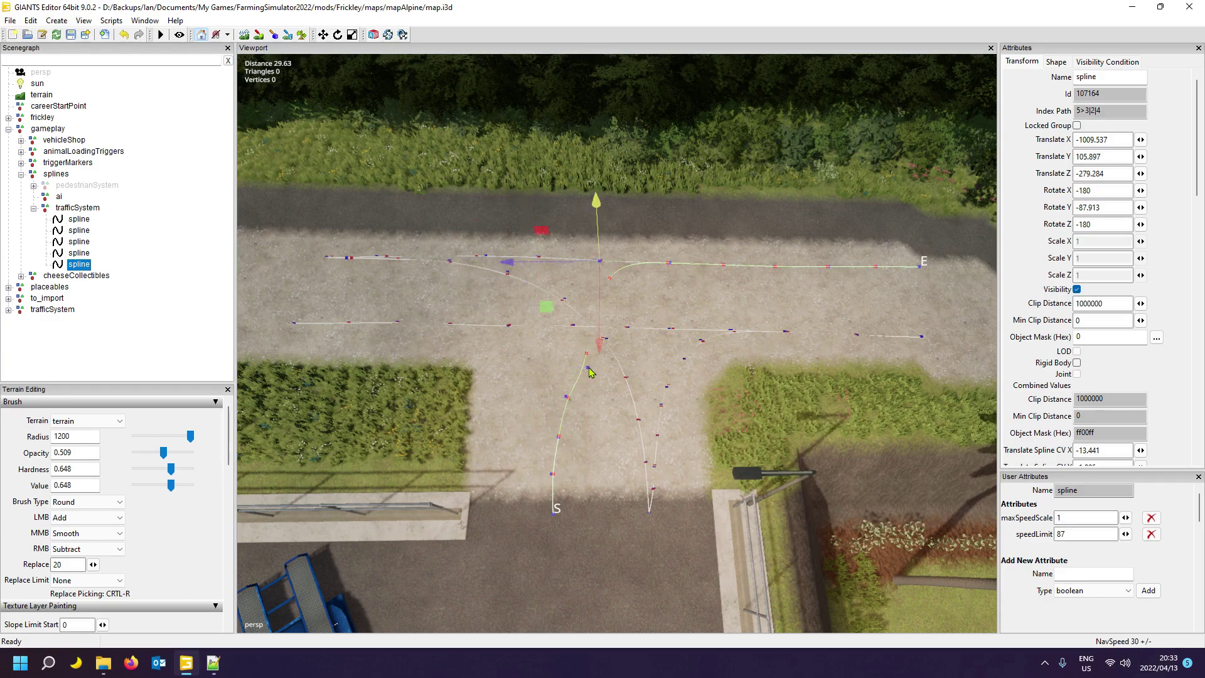
{"action": "key", "text": "ctrl+b"}
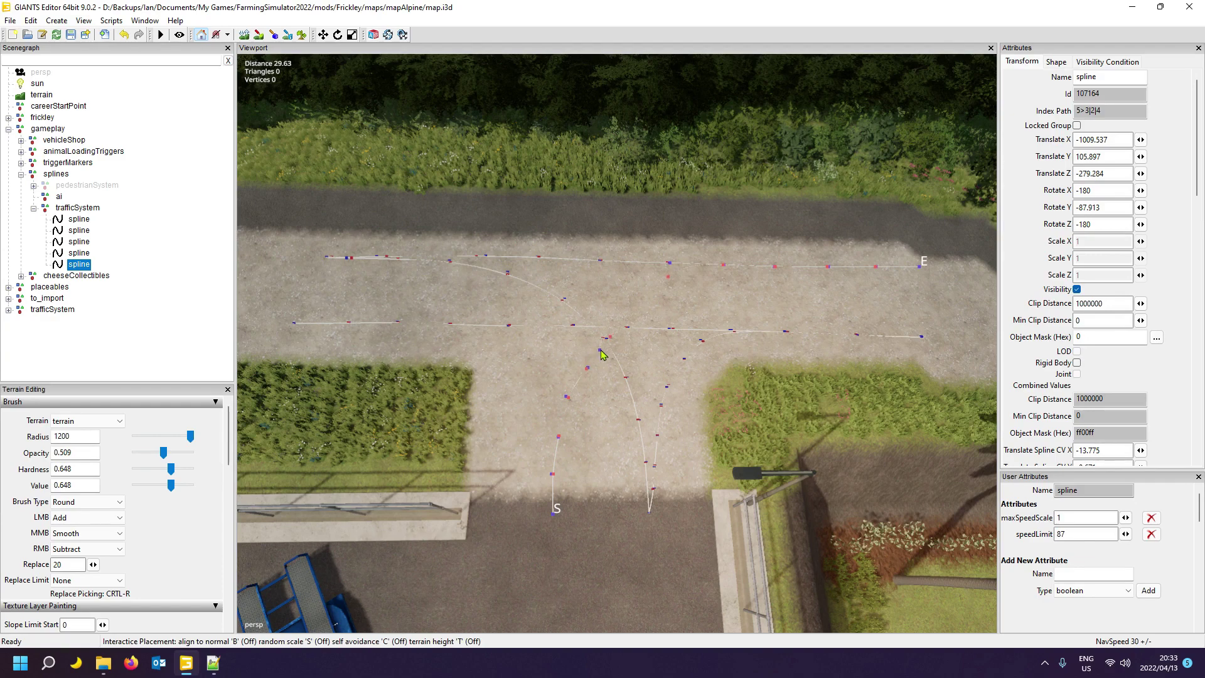
{"action": "left_click", "coordinate": [600, 351]}
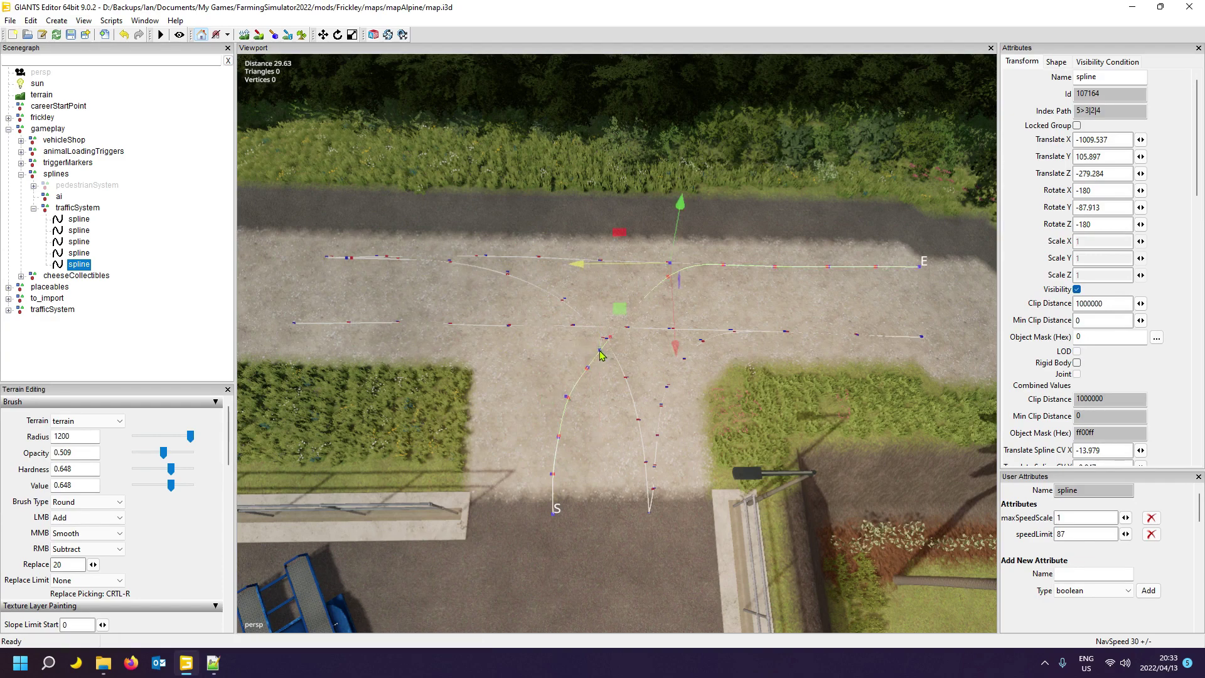
{"action": "key", "text": "ctrl+b"}
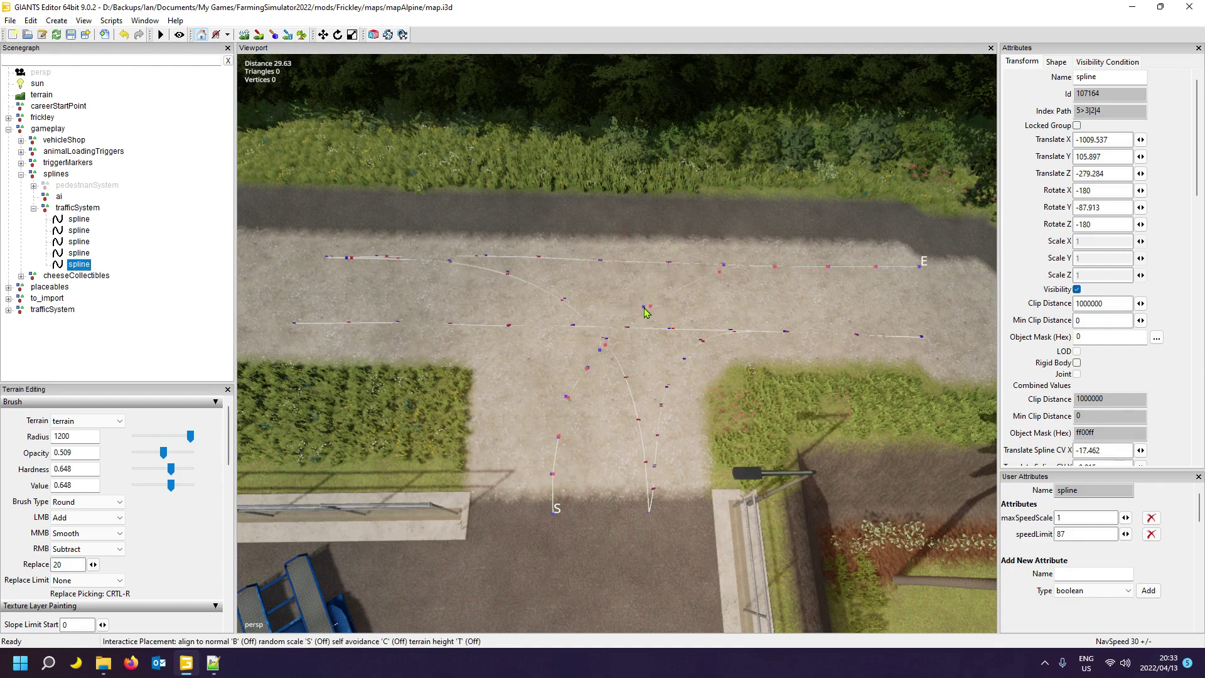
{"action": "left_click", "coordinate": [640, 312]}
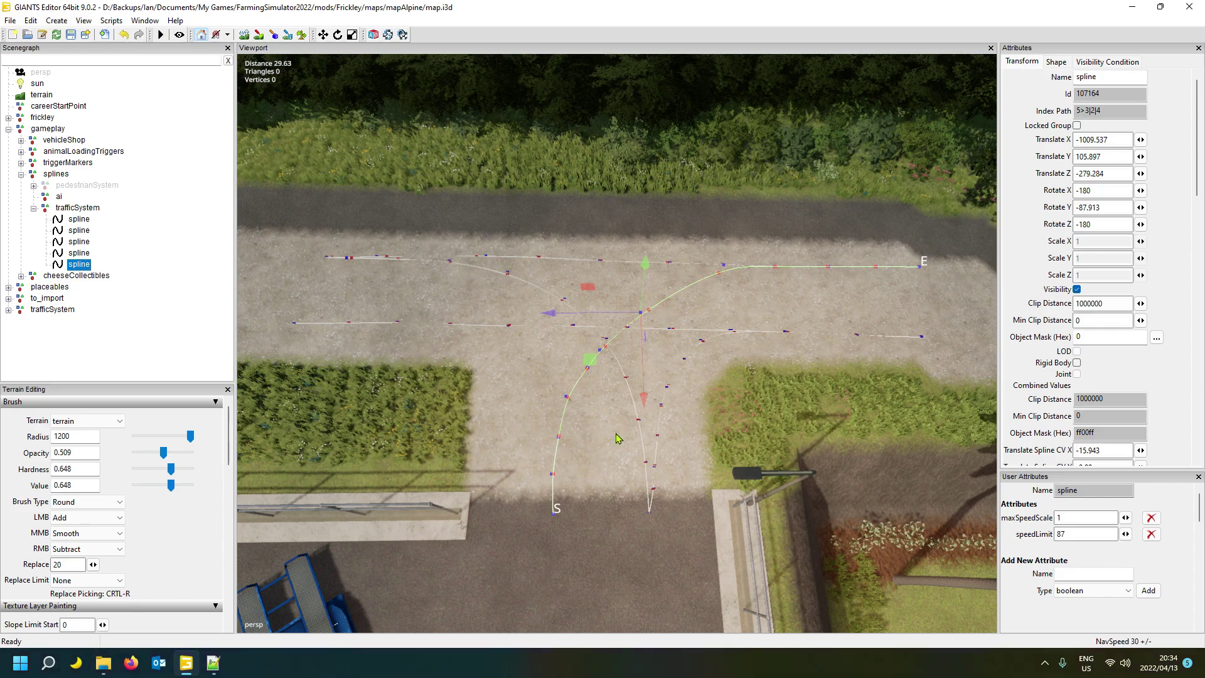
- Reposition the last moved control point closer to the far lane and the one before it near the junction's centre to smooth the turn
{"action": "left_click", "coordinate": [629, 332]}
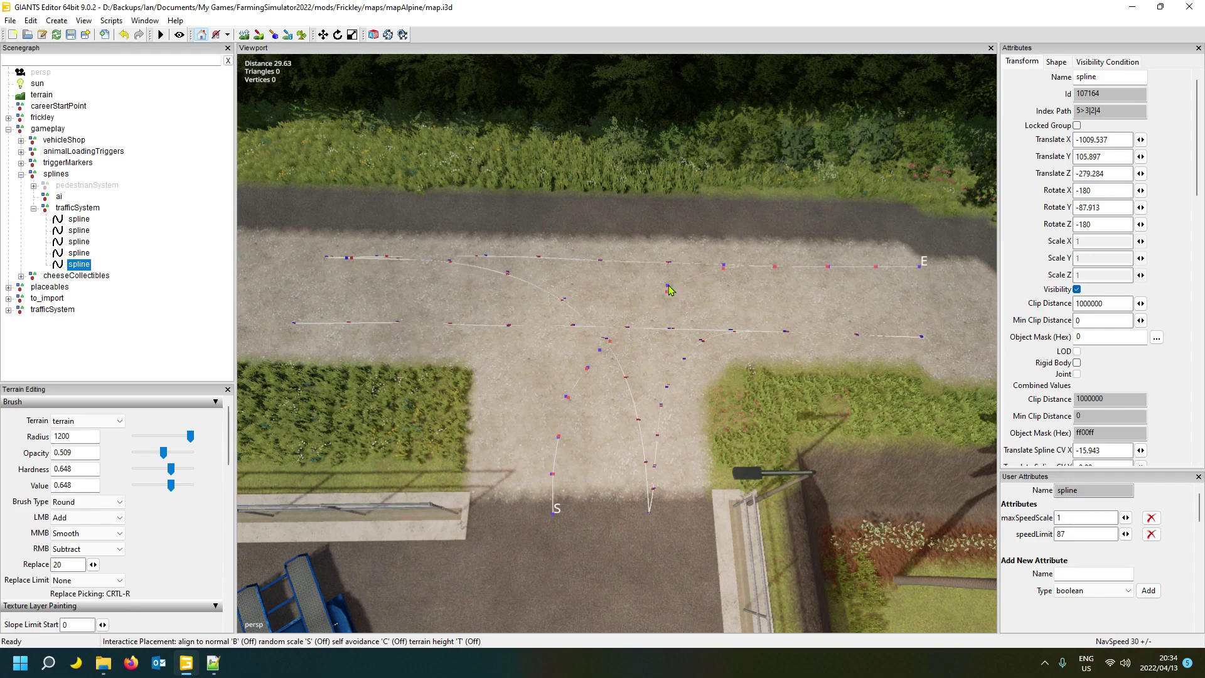
{"action": "left_click", "coordinate": [669, 289]}
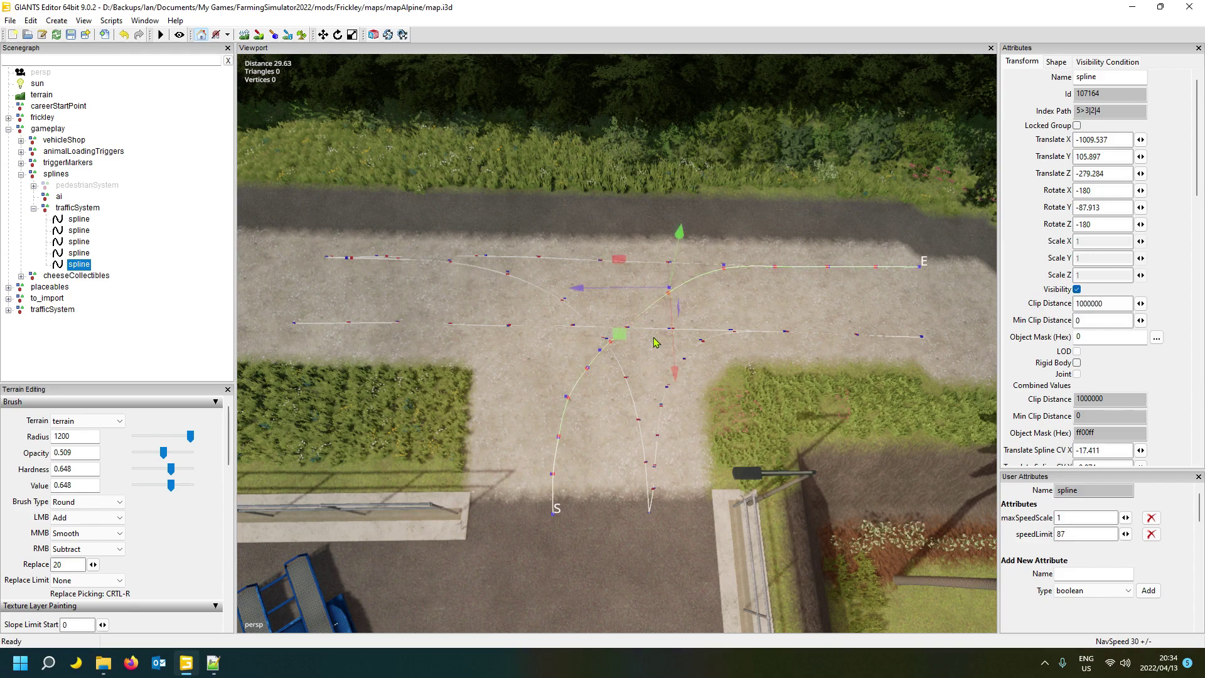
{"action": "key", "text": "Left"}
{"action": "key", "text": "ctrl+b"}
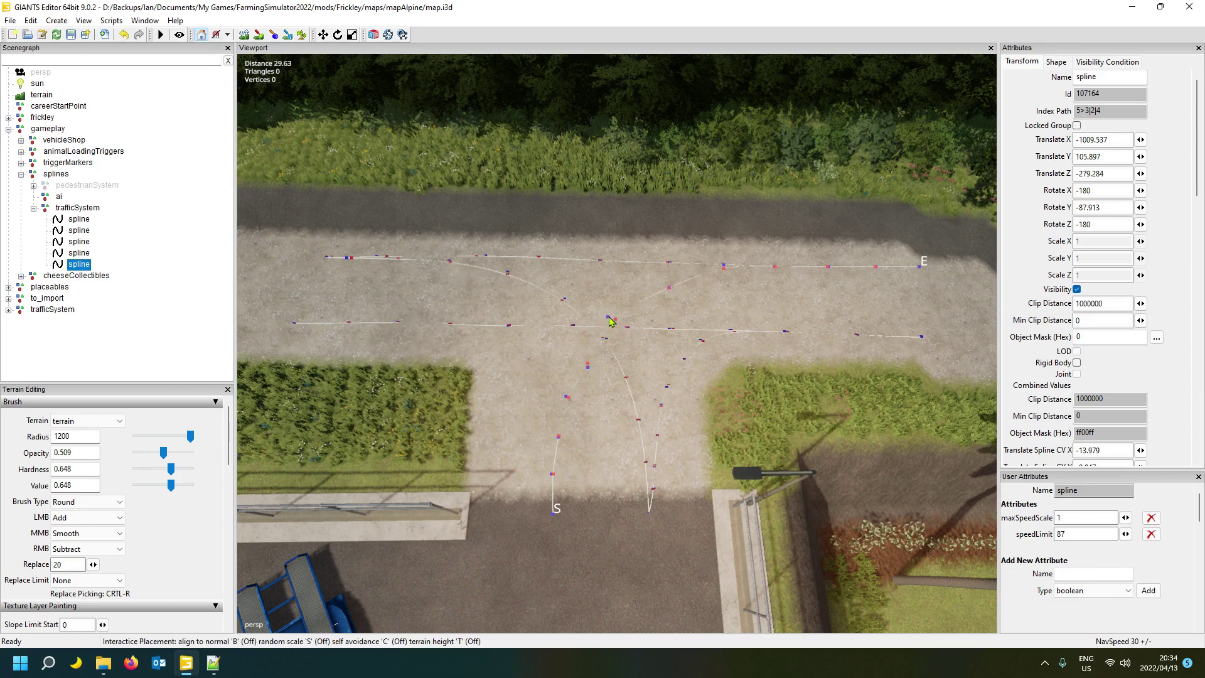
{"action": "left_click", "coordinate": [607, 319]}
- Shift the preceding control point at the side road mouth slightly outward, away from the lamp side, to round the curve
{"action": "key", "text": "Page_Down"}
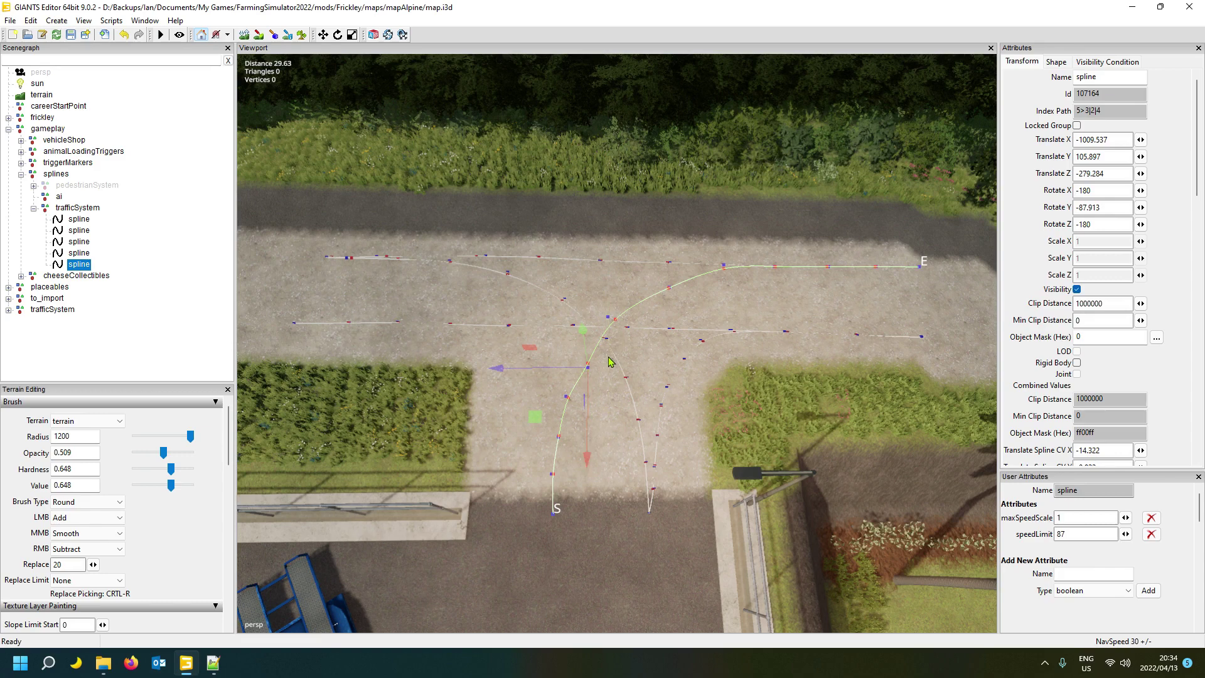
{"action": "key", "text": "v"}
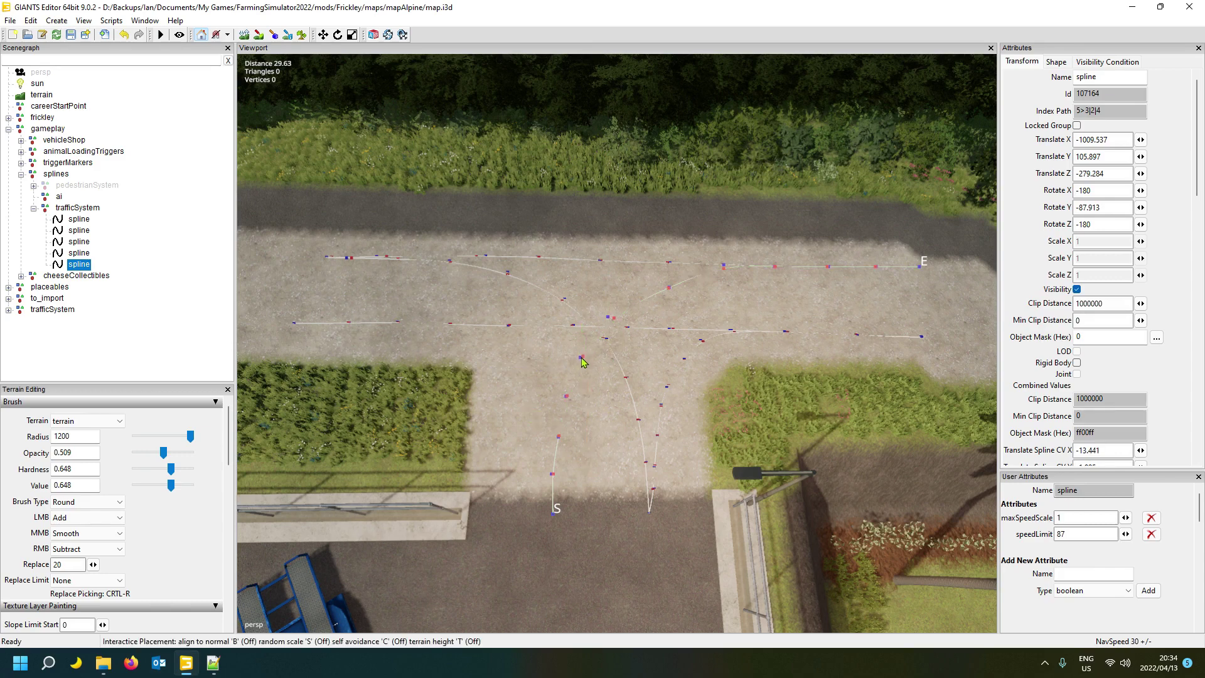
{"action": "left_click", "coordinate": [582, 358]}
- Move the side-road exit spline's control point just before the far lane slightly back toward the junction's centre to smooth the turn
{"action": "right_click_drag", "start_coordinate": [622, 485], "coordinate": [626, 444]}
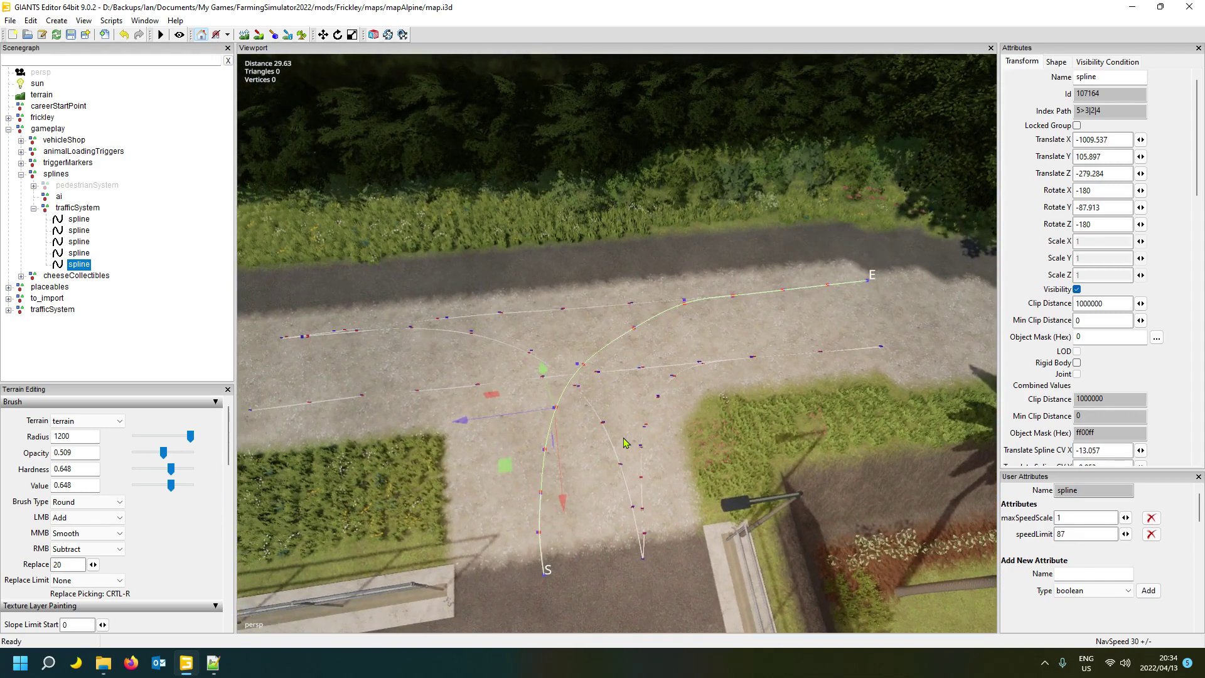
{"action": "key", "text": "Page_Up"}
{"action": "key", "text": "Page_Up"}
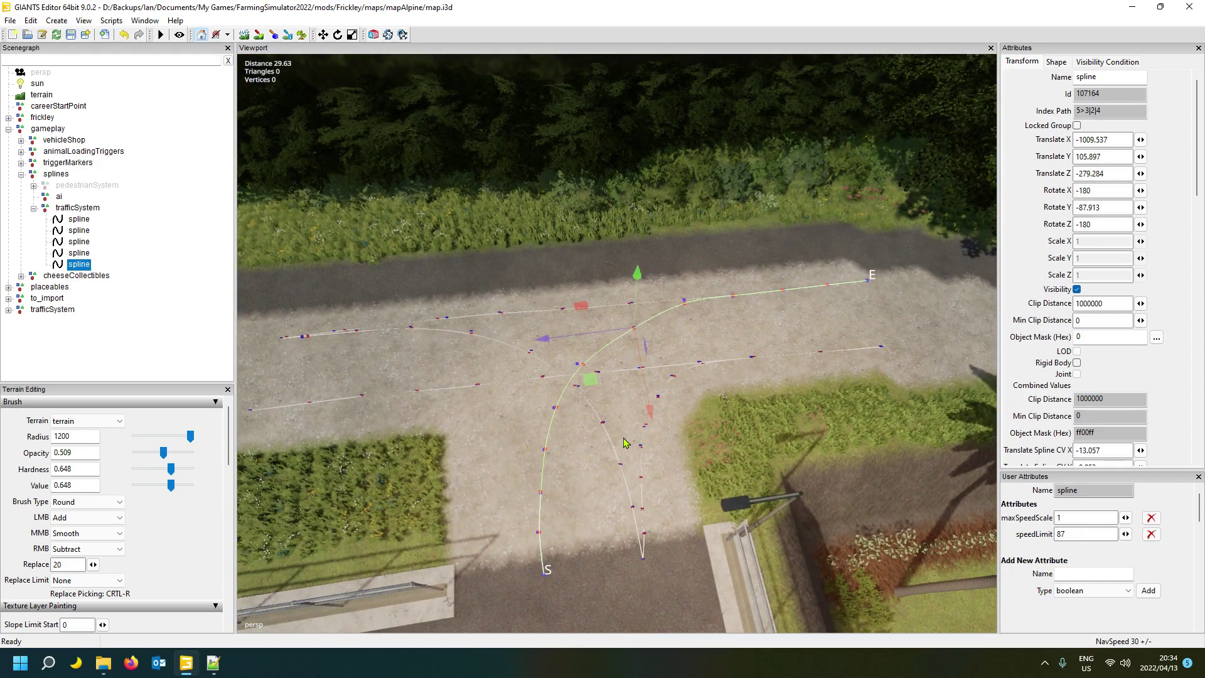
{"action": "key", "text": "ctrl+b"}
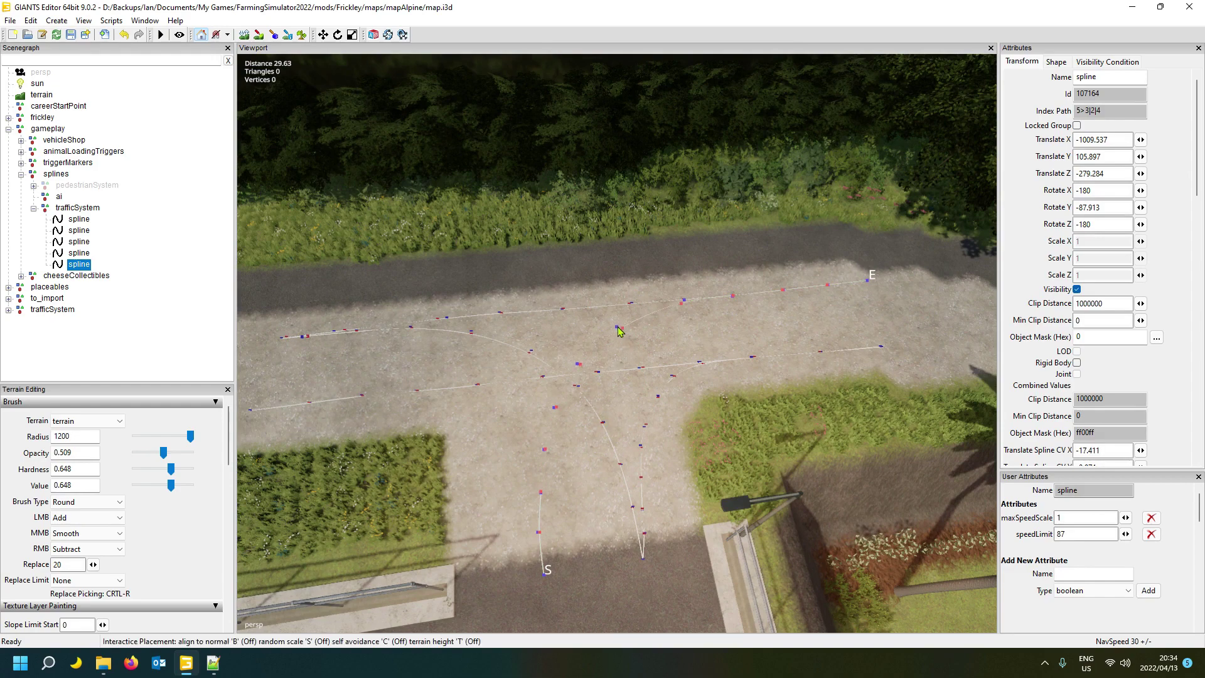
{"action": "left_click", "coordinate": [618, 331]}
{"action": "right_click_drag", "start_coordinate": [618, 331], "coordinate": [591, 486]}
{"action": "scroll", "coordinate": [591, 485], "scroll_direction": "down", "scroll_amount": 5}
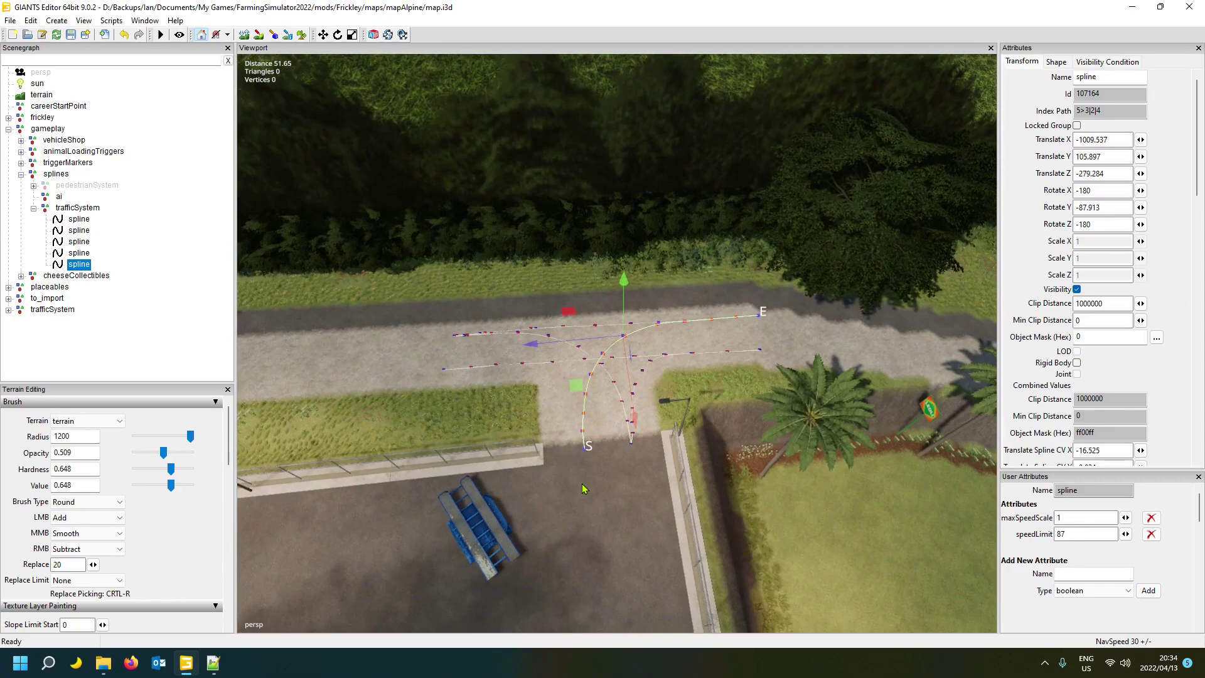
{"action": "scroll", "coordinate": [582, 484], "scroll_direction": "up", "scroll_amount": 2}
{"action": "right_click_drag", "start_coordinate": [581, 483], "coordinate": [558, 494]}
{"action": "scroll", "coordinate": [560, 498], "scroll_direction": "up", "scroll_amount": 3}
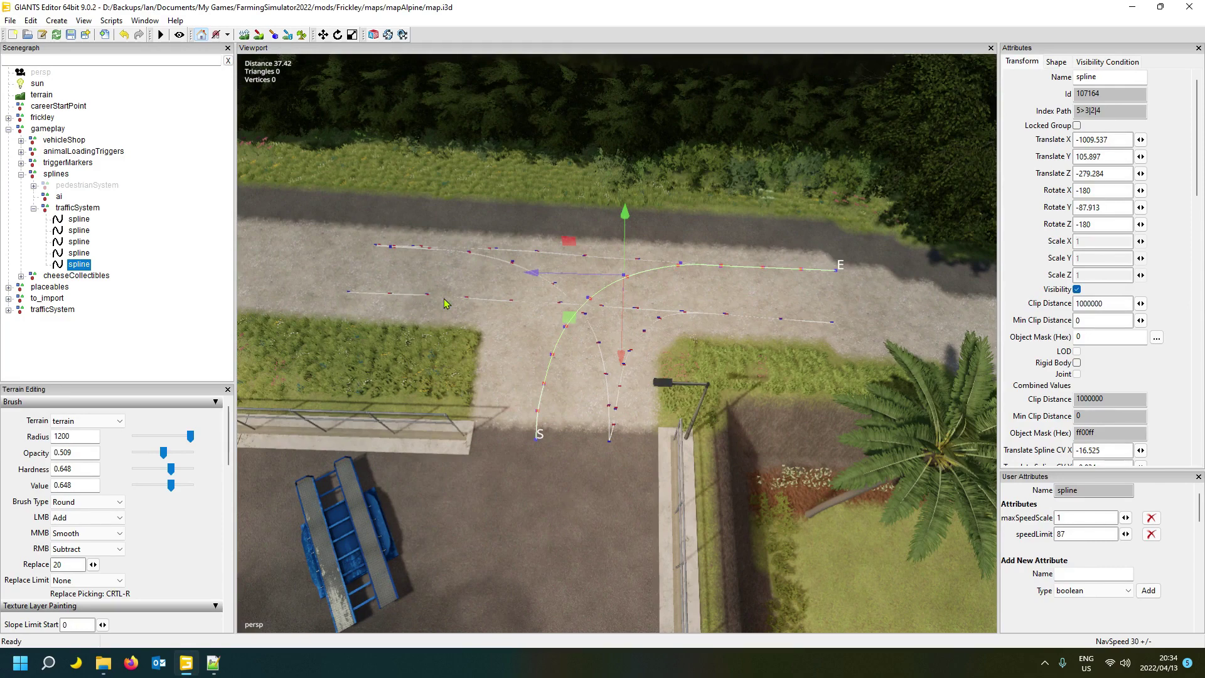
- Move the start point of the near-lane main-road spline onto the start of the exit spline in the side road
{"action": "left_click", "coordinate": [82, 255]}
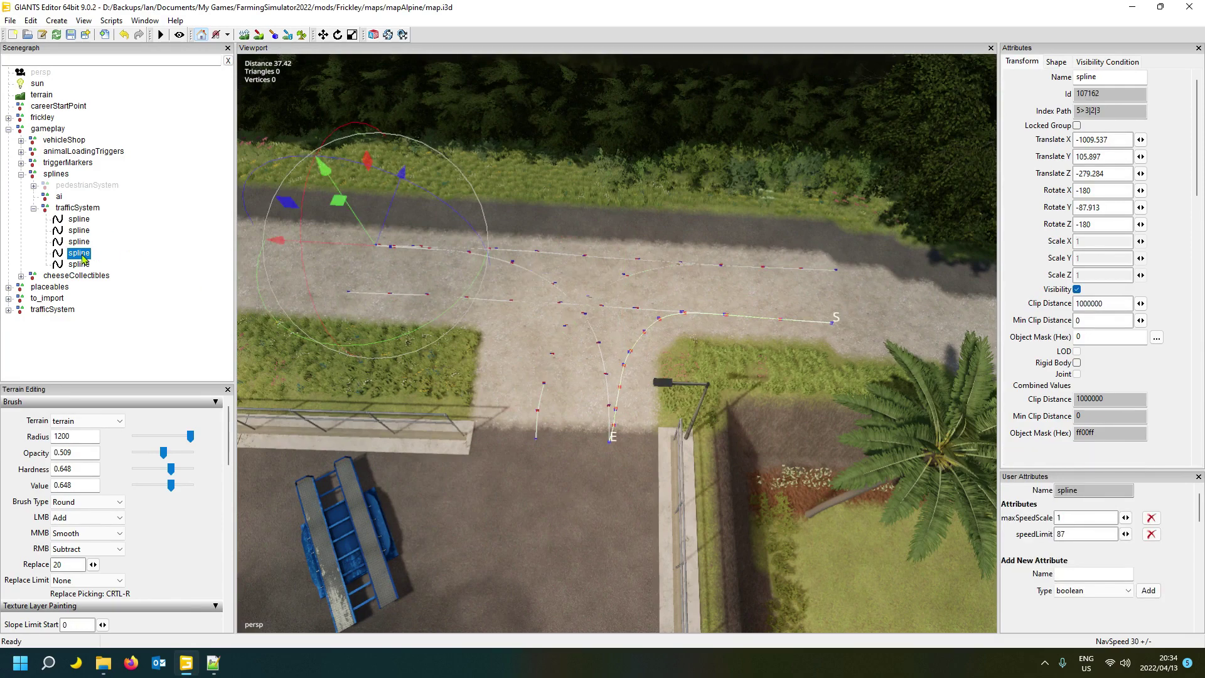
{"action": "left_click", "coordinate": [83, 243]}
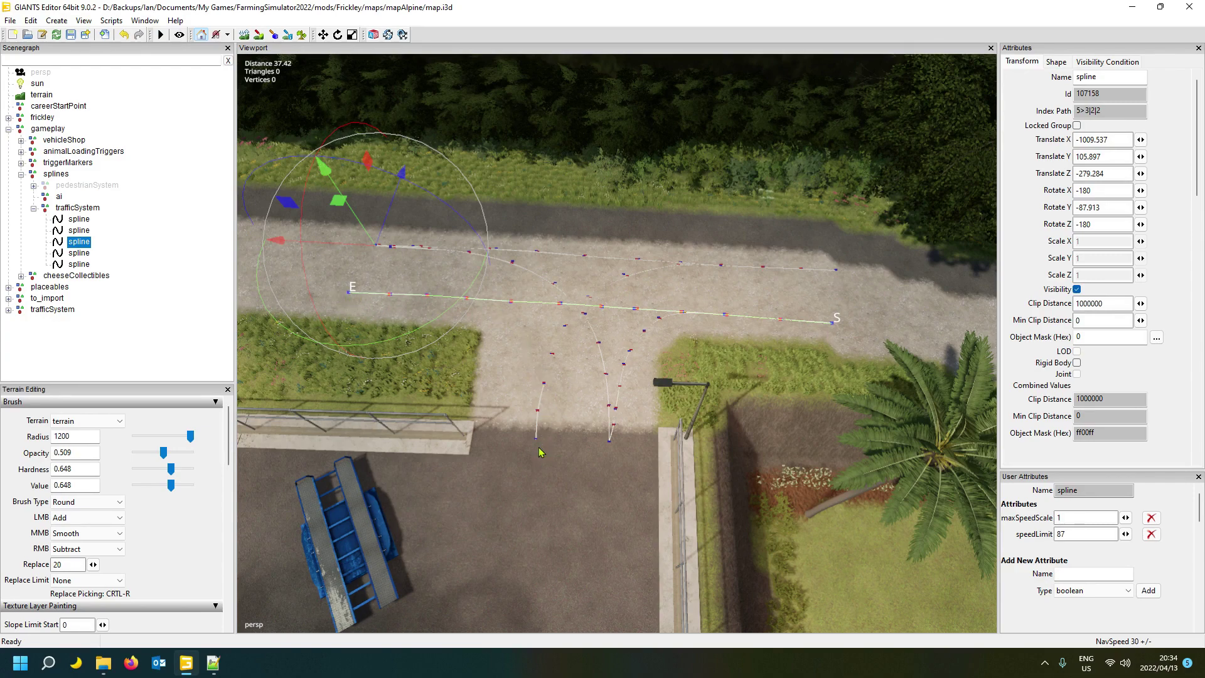
{"action": "left_click", "coordinate": [832, 323]}
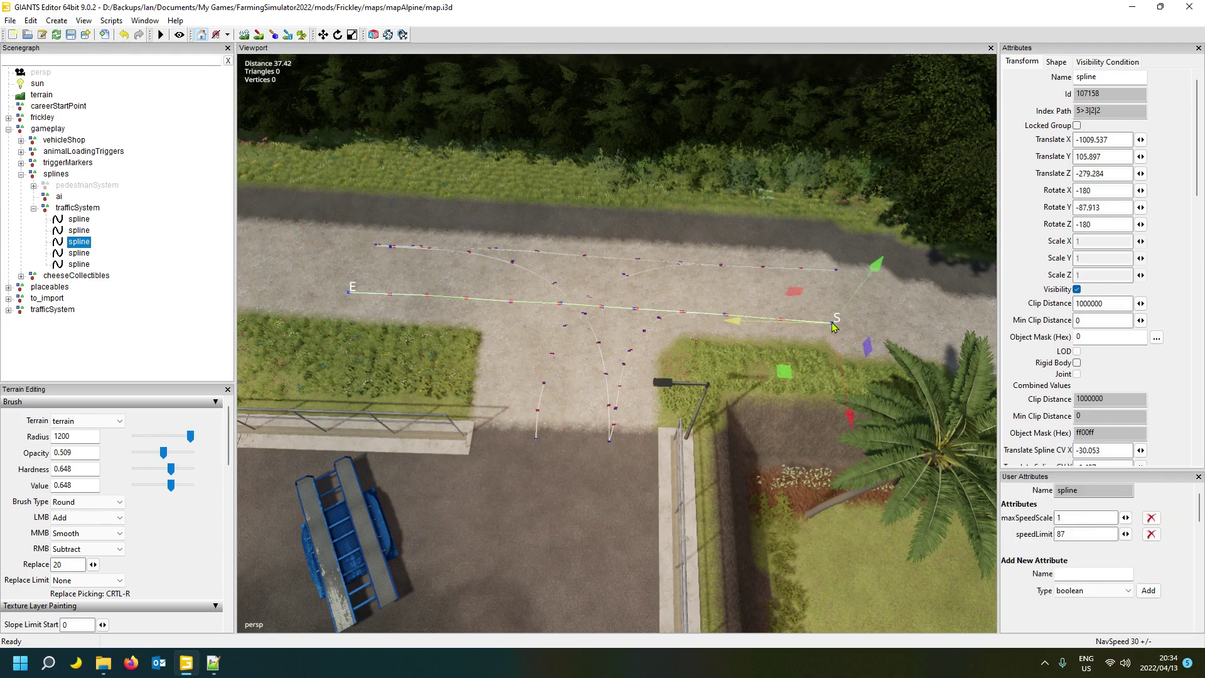
{"action": "left_click_drag", "start_coordinate": [632, 457], "coordinate": [630, 425], "text": "alt"}
{"action": "scroll", "coordinate": [757, 426], "scroll_direction": "up", "scroll_amount": 3}
{"action": "scroll", "coordinate": [598, 424], "scroll_direction": "down", "scroll_amount": 5}
{"action": "scroll", "coordinate": [603, 416], "scroll_direction": "up", "scroll_amount": 2}
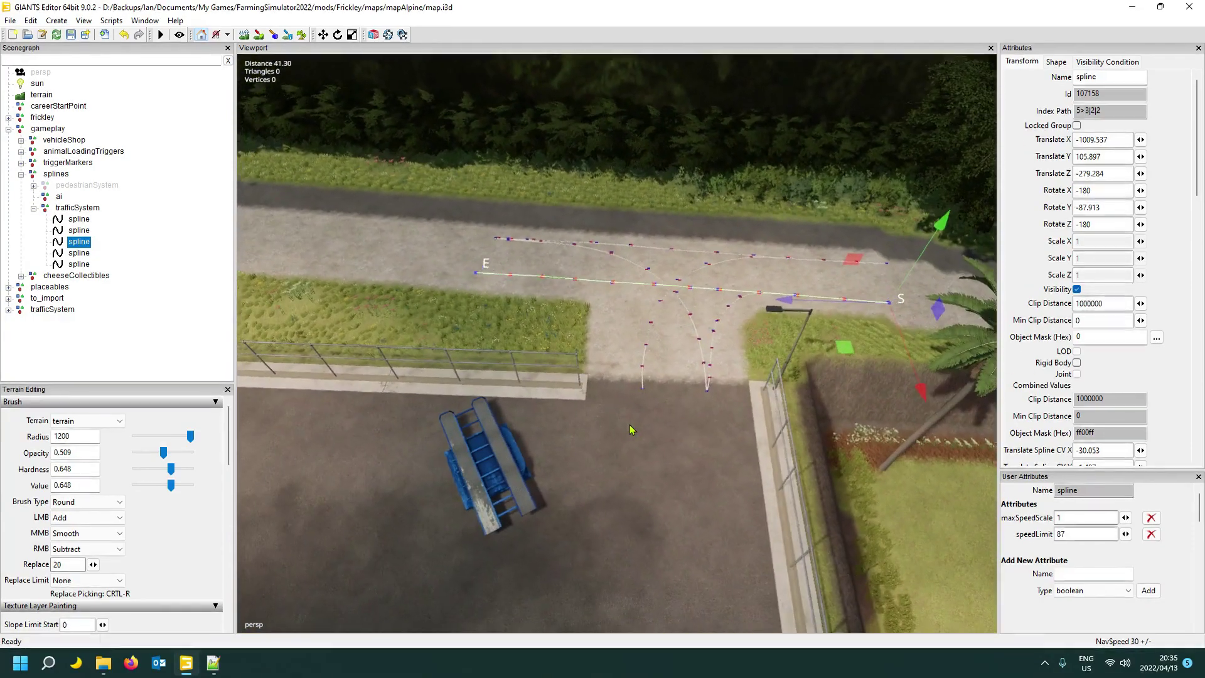
{"action": "scroll", "coordinate": [630, 424], "scroll_direction": "up", "scroll_amount": 2}
{"action": "scroll", "coordinate": [654, 427], "scroll_direction": "up", "scroll_amount": 2}
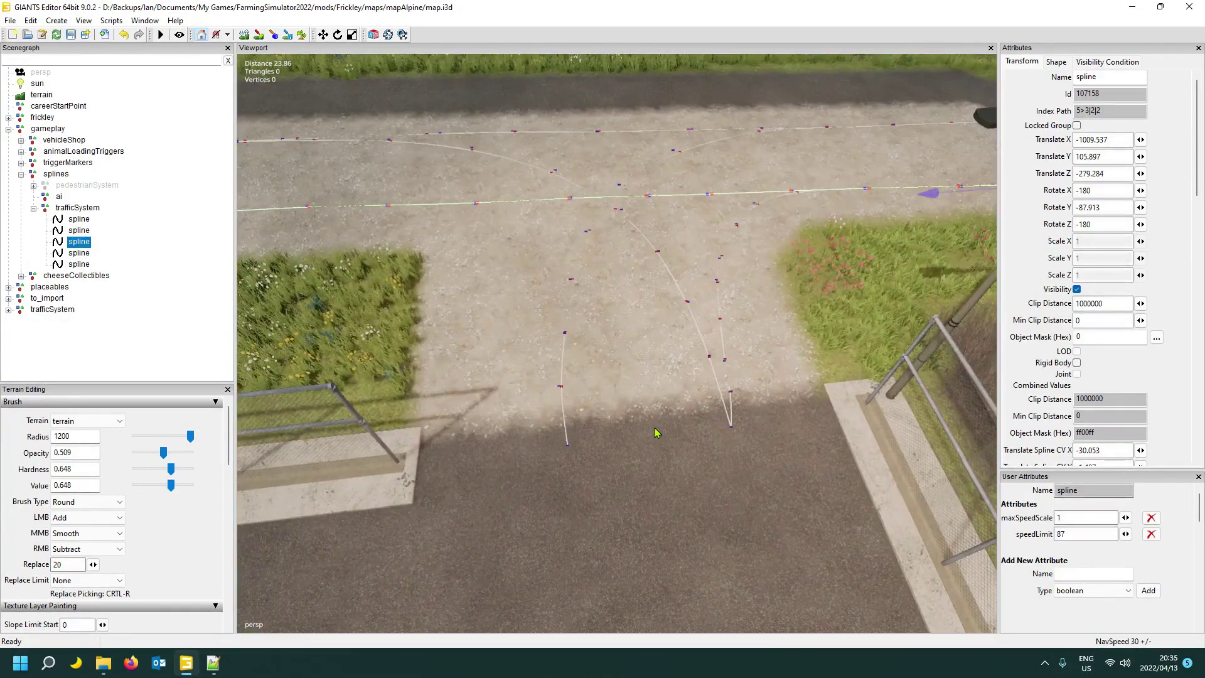
{"action": "left_click_drag", "start_coordinate": [654, 428], "coordinate": [652, 433], "text": "alt"}
{"action": "scroll", "coordinate": [651, 432], "scroll_direction": "down", "scroll_amount": 1}
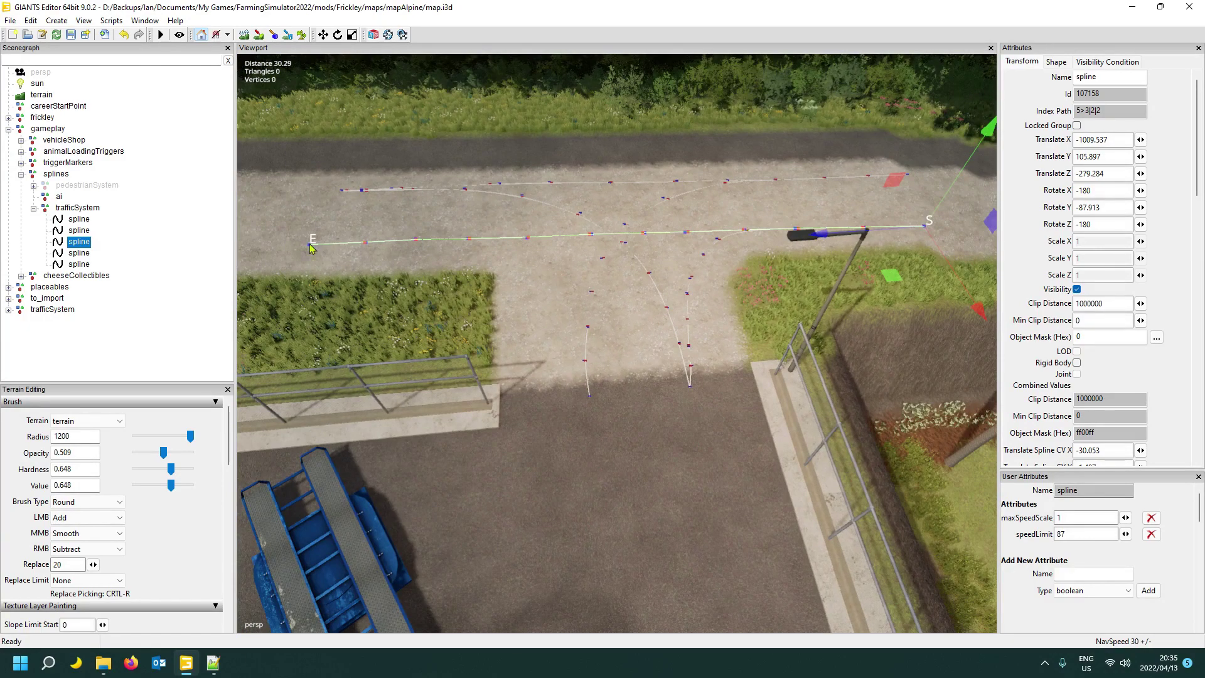
{"action": "mouse_move", "coordinate": [559, 414]}
{"action": "left_mouse_down", "text": "alt"}
{"action": "mouse_move", "coordinate": [576, 415]}
{"action": "mouse_move", "coordinate": [552, 422]}
{"action": "left_mouse_up", "text": "alt"}
{"action": "scroll", "coordinate": [581, 416], "scroll_direction": "up", "scroll_amount": 1}
{"action": "scroll", "coordinate": [550, 424], "scroll_direction": "up", "scroll_amount": 1}
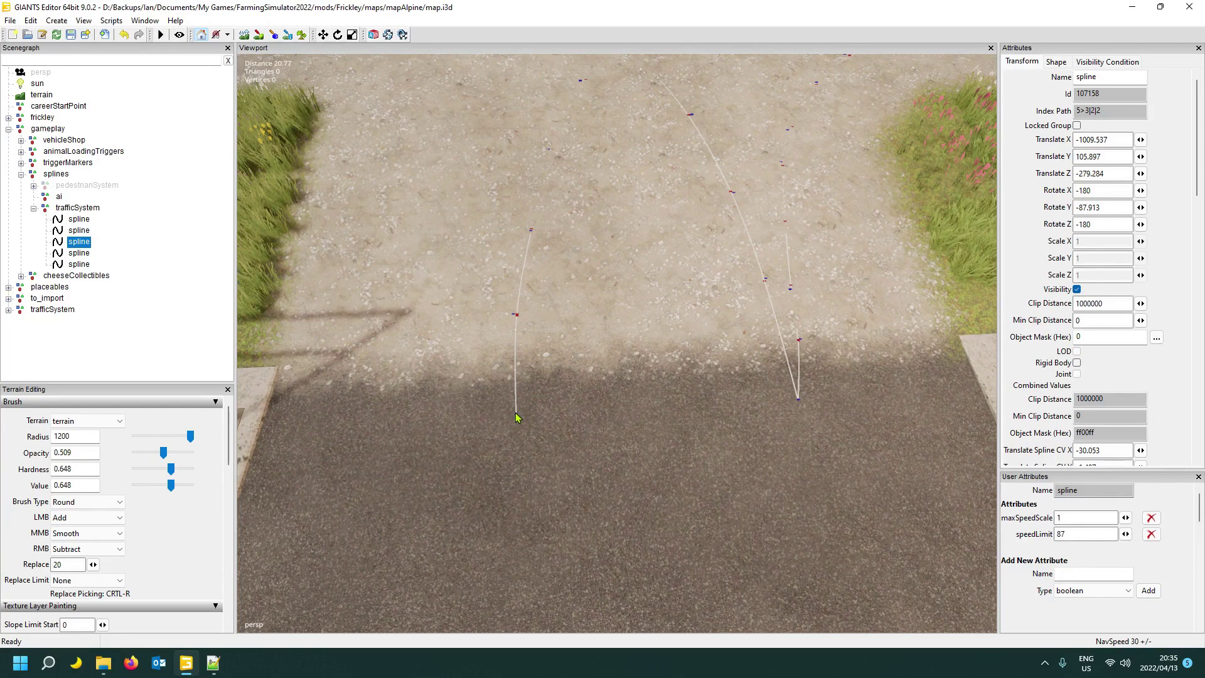
{"action": "key", "text": "ctrl+b"}
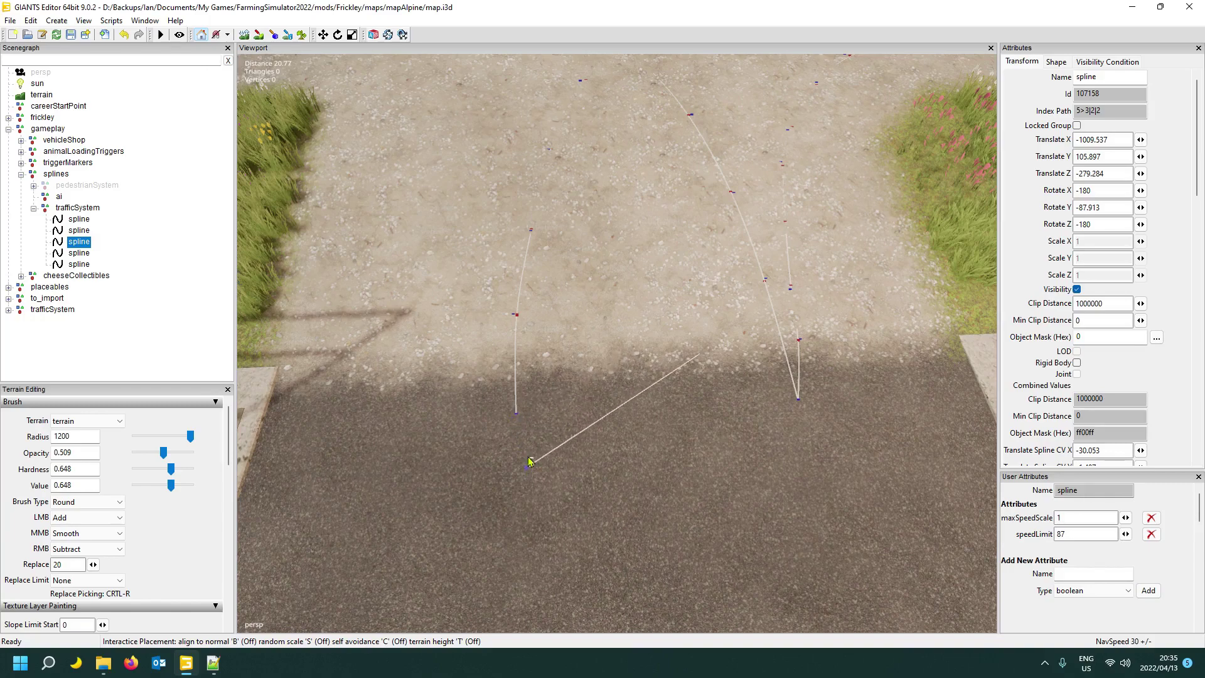
{"action": "left_click", "coordinate": [516, 416]}
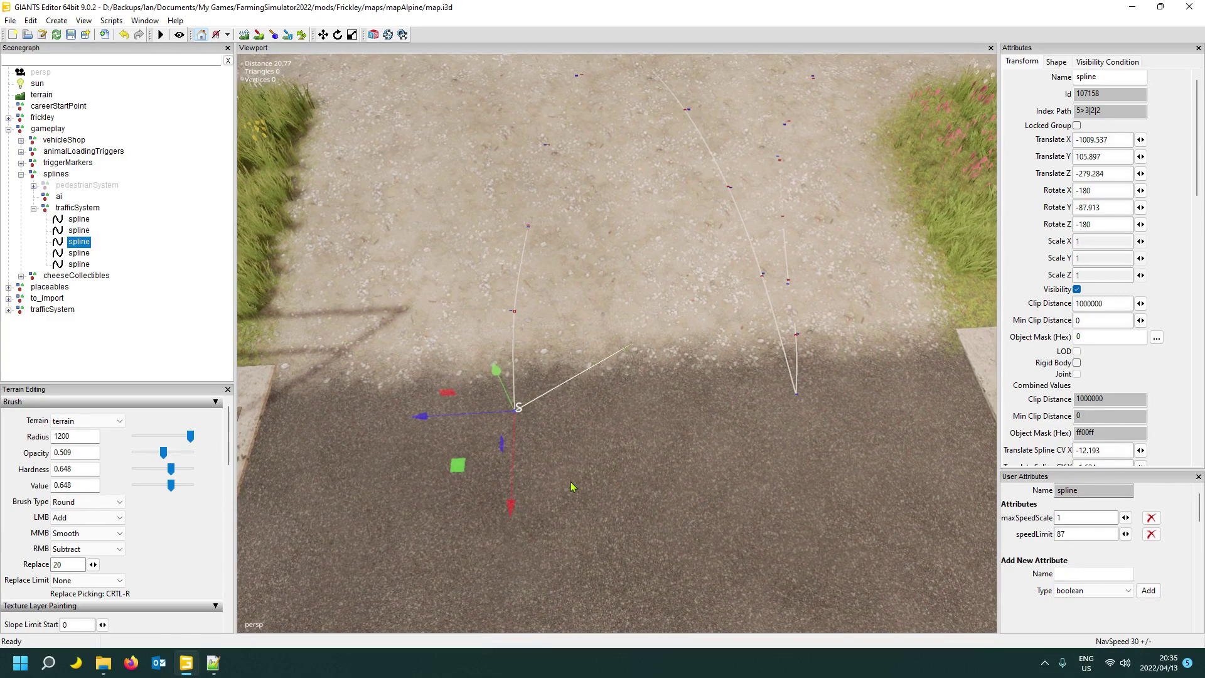
{"action": "scroll", "coordinate": [571, 486], "scroll_direction": "down", "scroll_amount": 5}
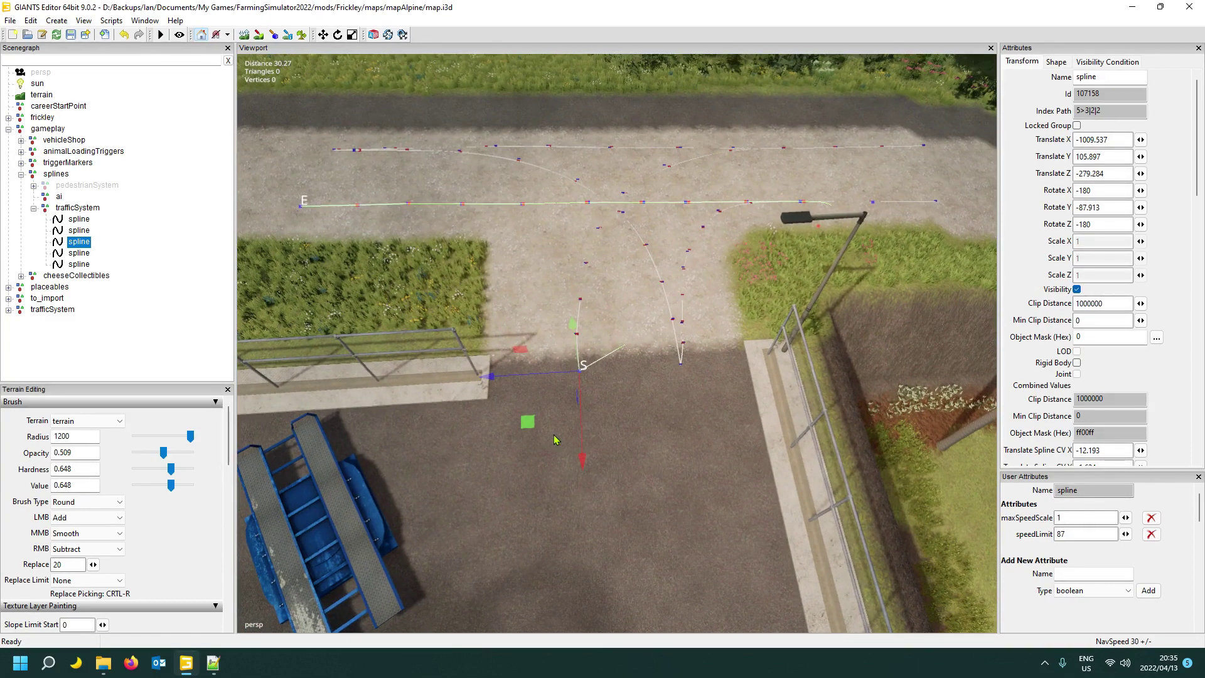
- Place the near-lane spline's second and third control points up the side road toward the junction, on the side away from the lamp
{"action": "key", "text": "Escape"}
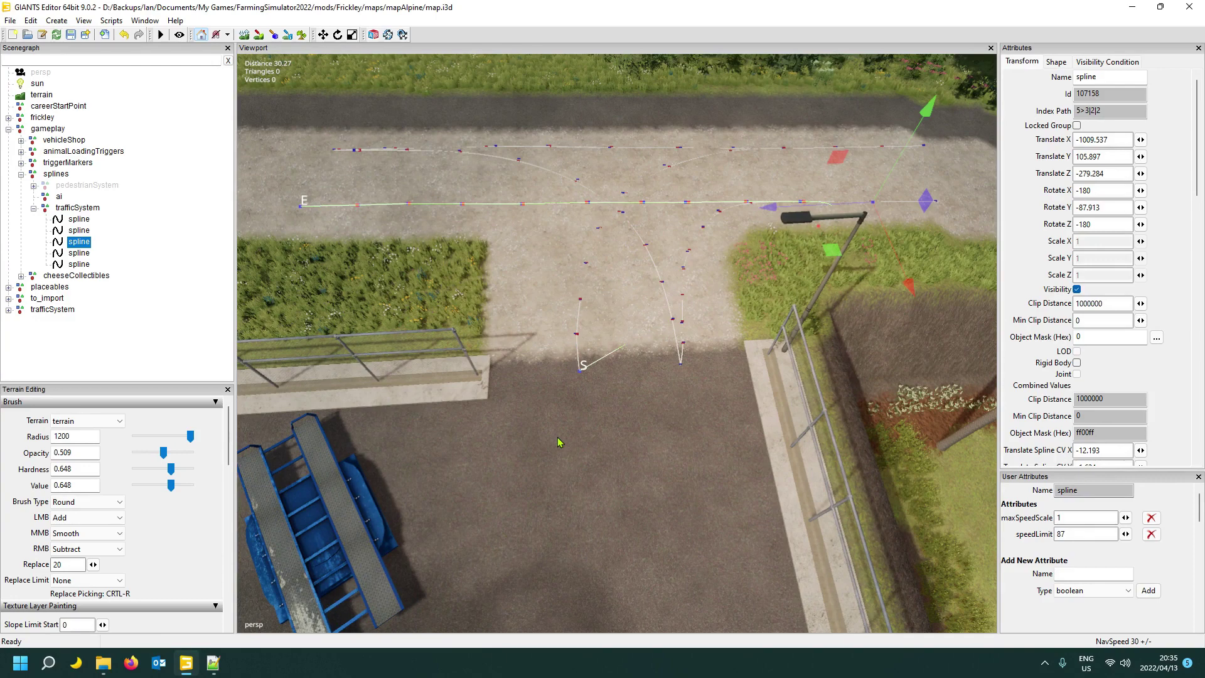
{"action": "key", "text": "Insert"}
{"action": "key", "text": "ctrl+b"}
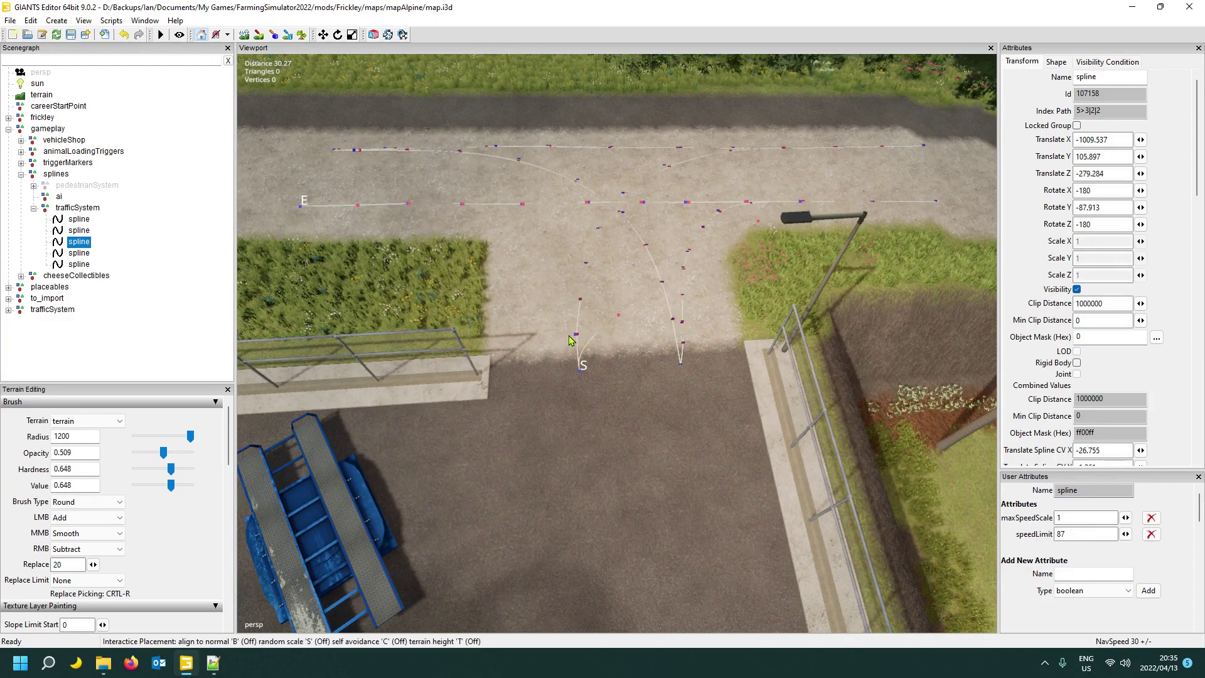
{"action": "left_click", "coordinate": [568, 340]}
{"action": "key", "text": "Escape"}
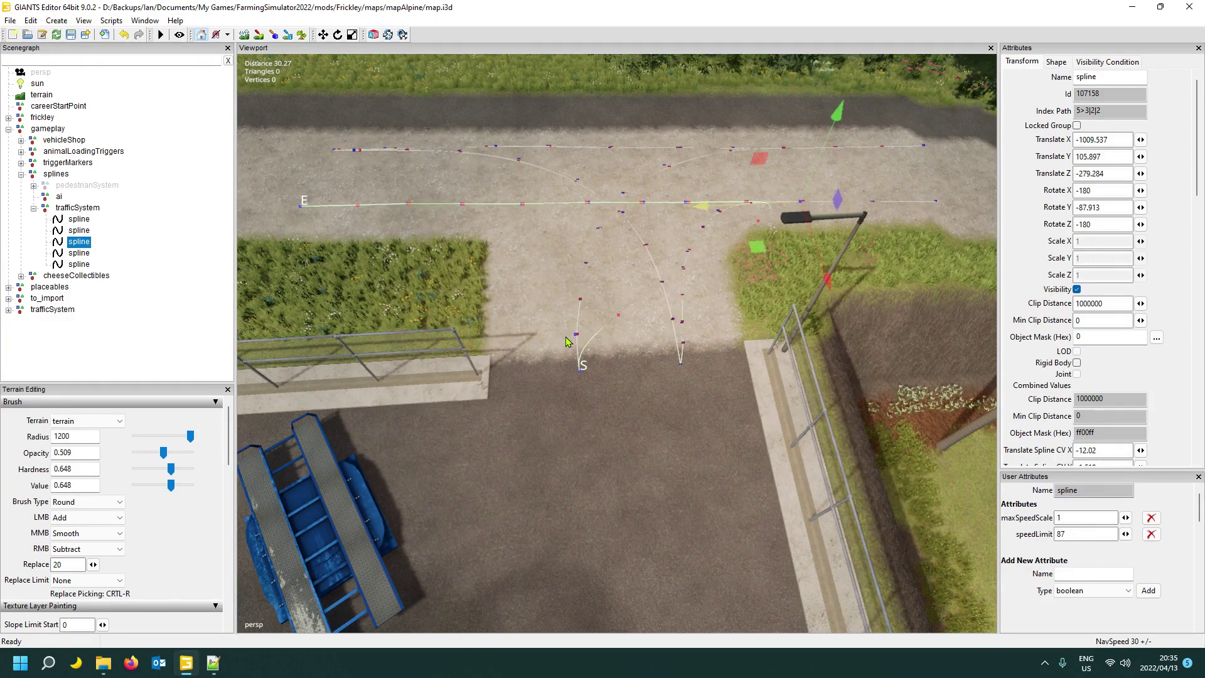
{"action": "key", "text": "Insert"}
{"action": "key", "text": "ctrl+b"}
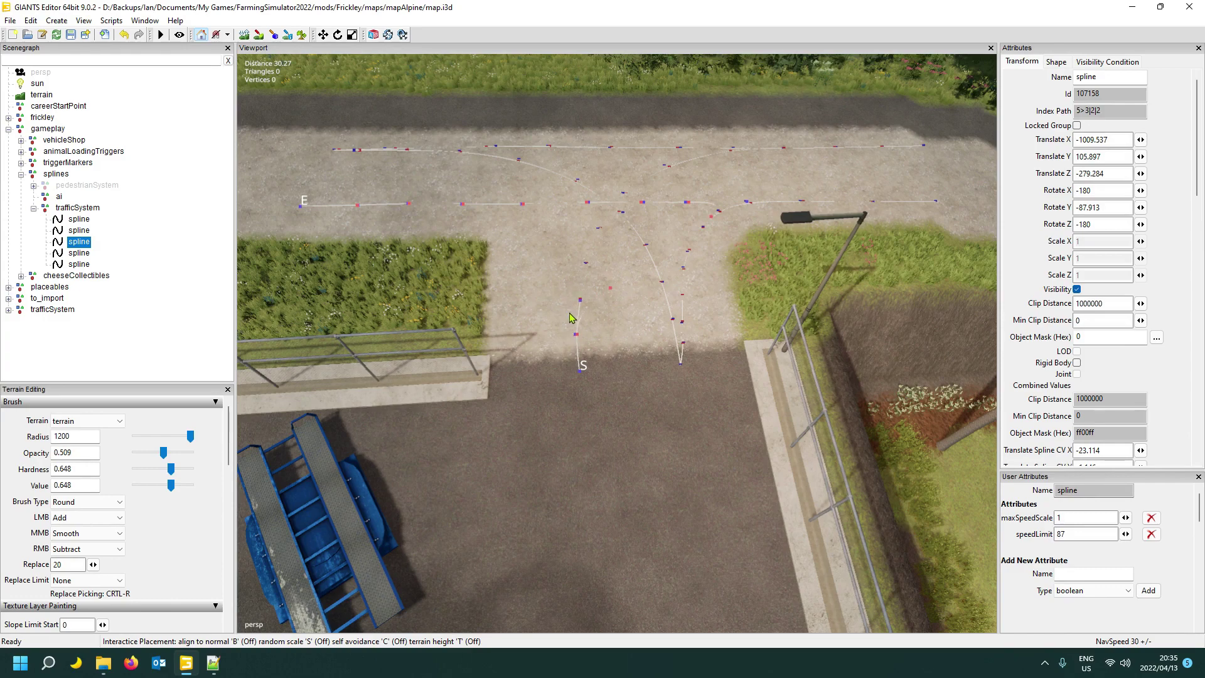
{"action": "left_click", "coordinate": [563, 276]}
{"action": "left_click", "coordinate": [566, 280]}
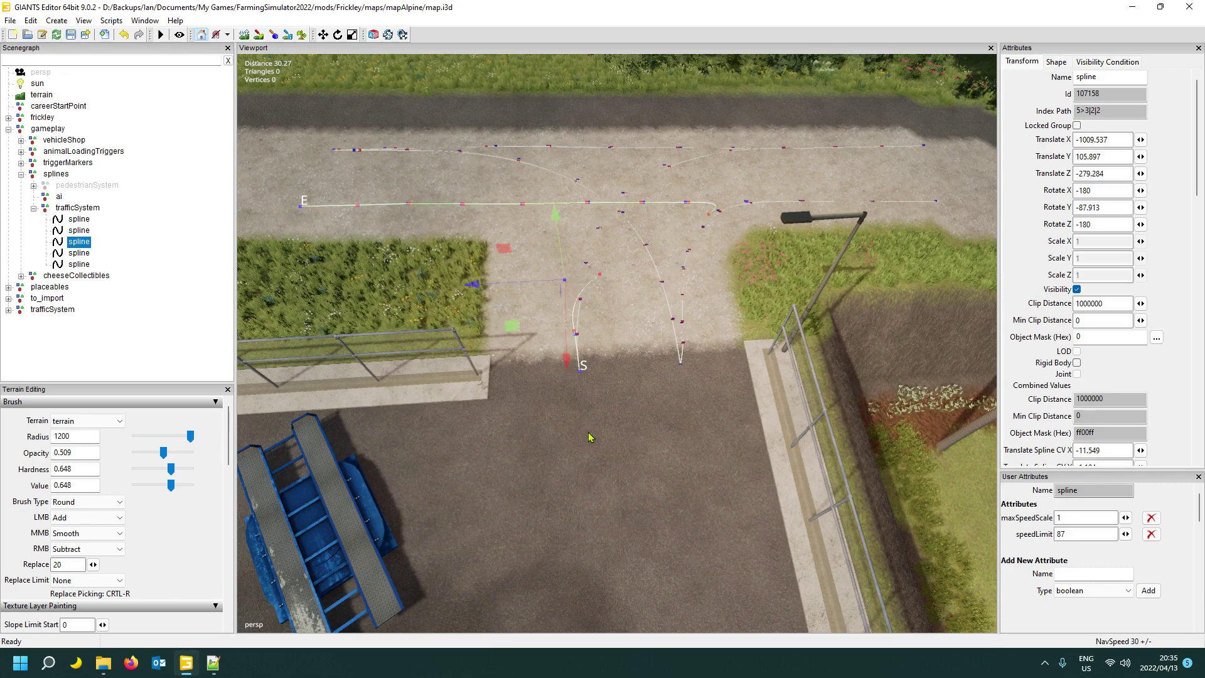
- Place the spline's fourth and fifth control points further up the side road, drifting gradually toward the near-lane turn
{"action": "mouse_move", "coordinate": [588, 433]}
{"action": "left_mouse_down", "text": "alt"}
{"action": "mouse_move", "coordinate": [588, 411]}
{"action": "mouse_move", "coordinate": [549, 406]}
{"action": "mouse_move", "coordinate": [576, 419]}
{"action": "left_mouse_up", "text": "alt"}
{"action": "scroll", "coordinate": [589, 414], "scroll_direction": "up", "scroll_amount": 4}
{"action": "scroll", "coordinate": [572, 427], "scroll_direction": "down", "scroll_amount": 4}
{"action": "scroll", "coordinate": [572, 425], "scroll_direction": "up", "scroll_amount": 2}
{"action": "scroll", "coordinate": [576, 421], "scroll_direction": "down", "scroll_amount": 3}
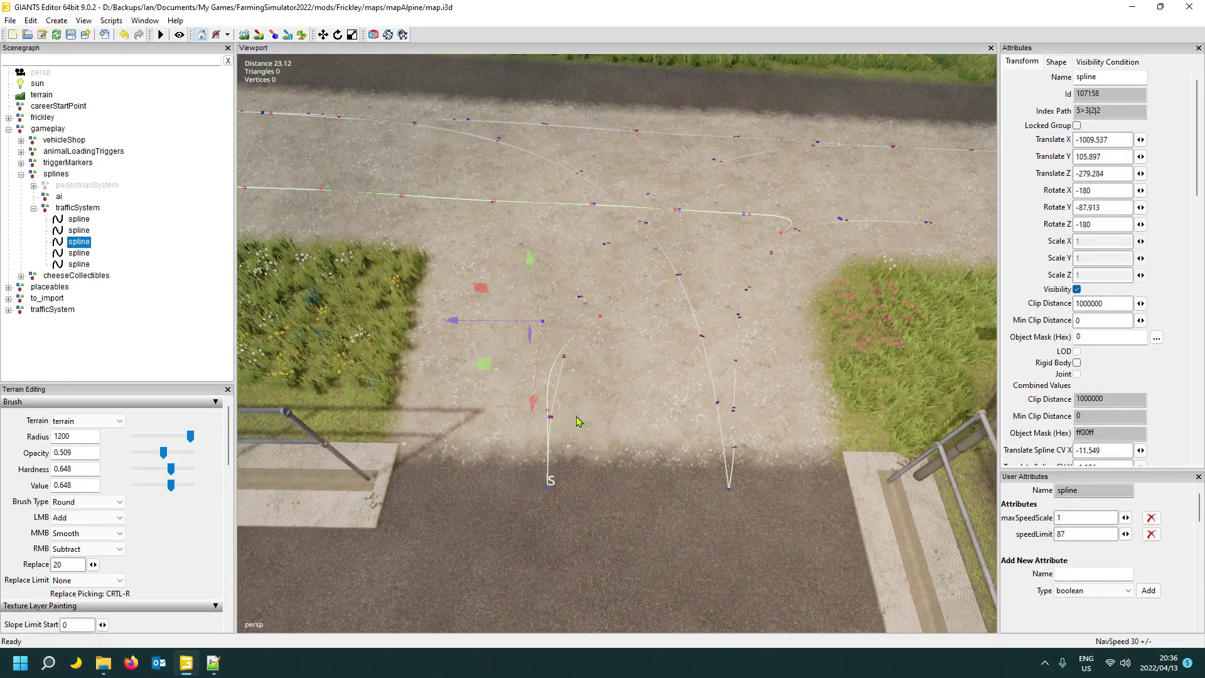
{"action": "key", "text": "Page_Down"}
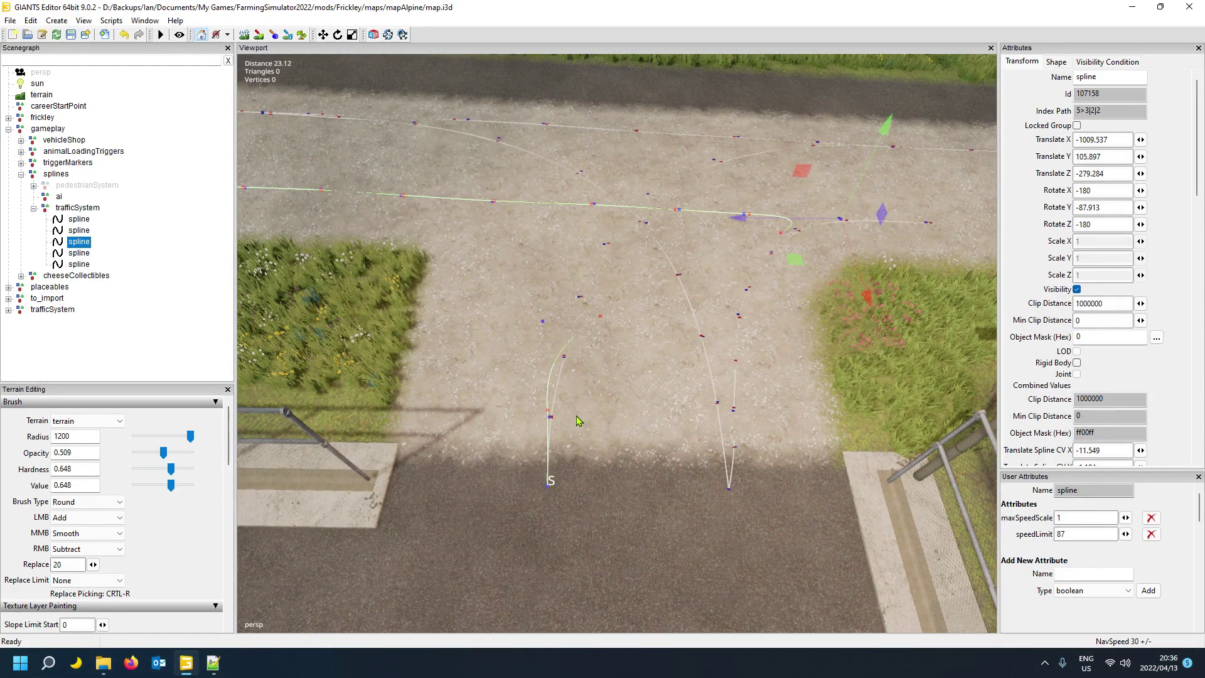
{"action": "key", "text": "ctrl+b"}
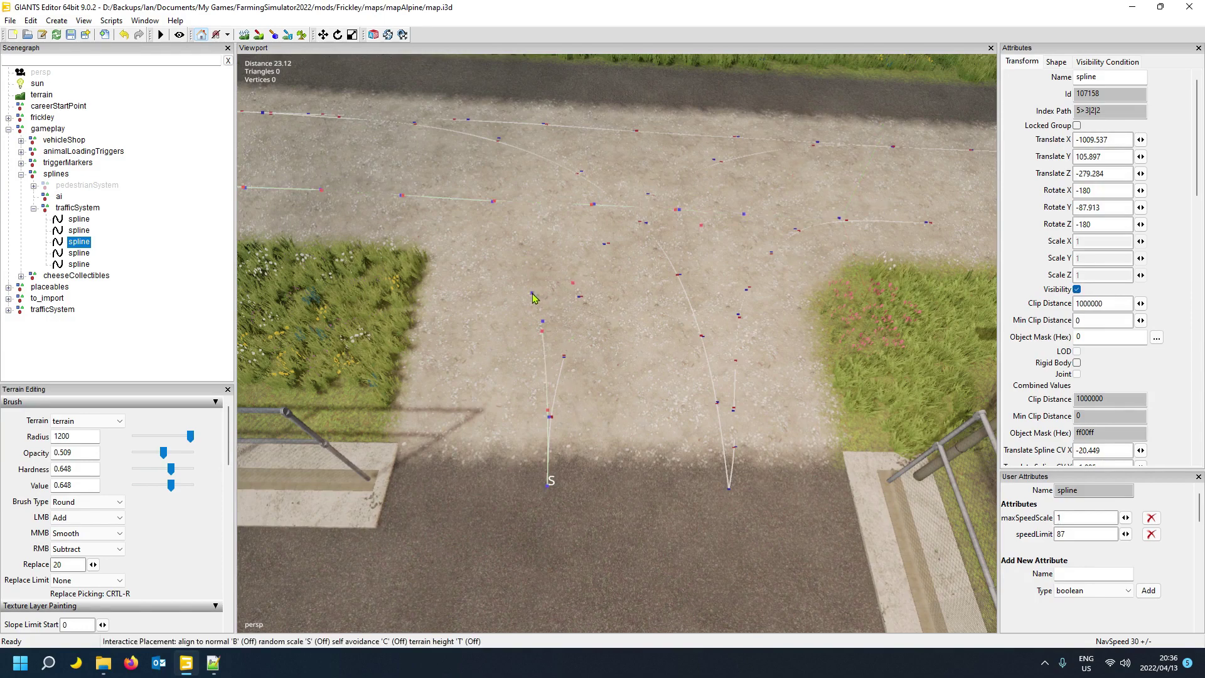
{"action": "left_click", "coordinate": [531, 296]}
{"action": "key", "text": "Page_Down"}
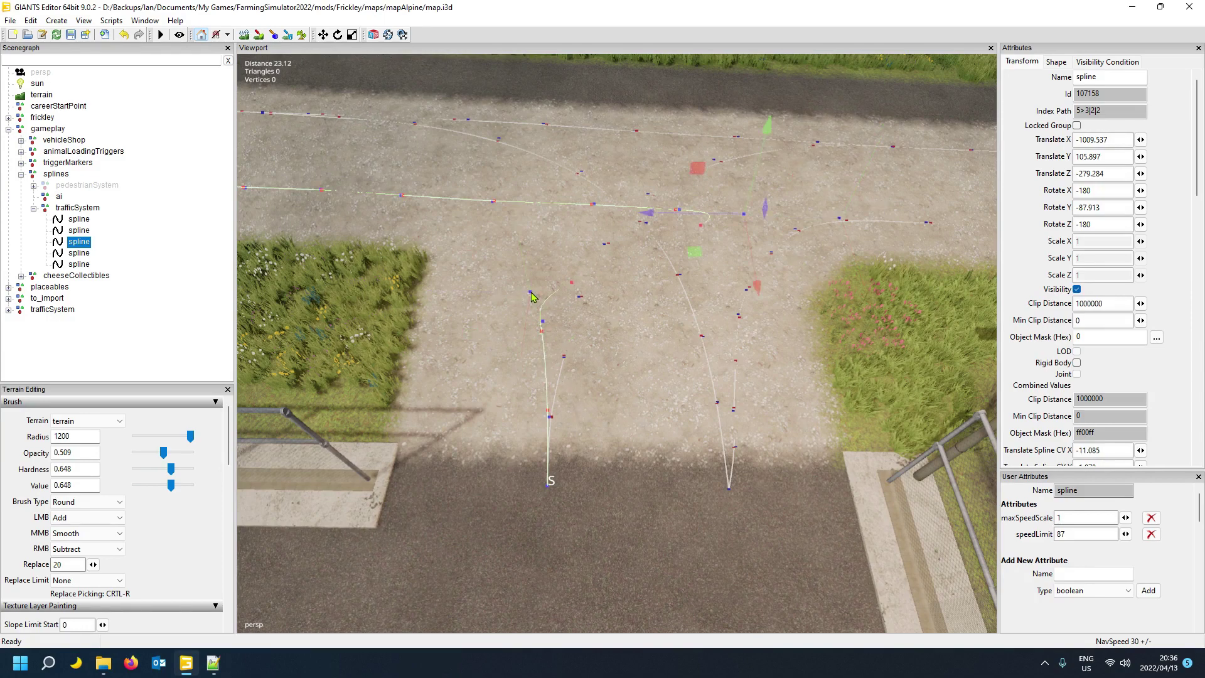
{"action": "key", "text": "ctrl+b"}
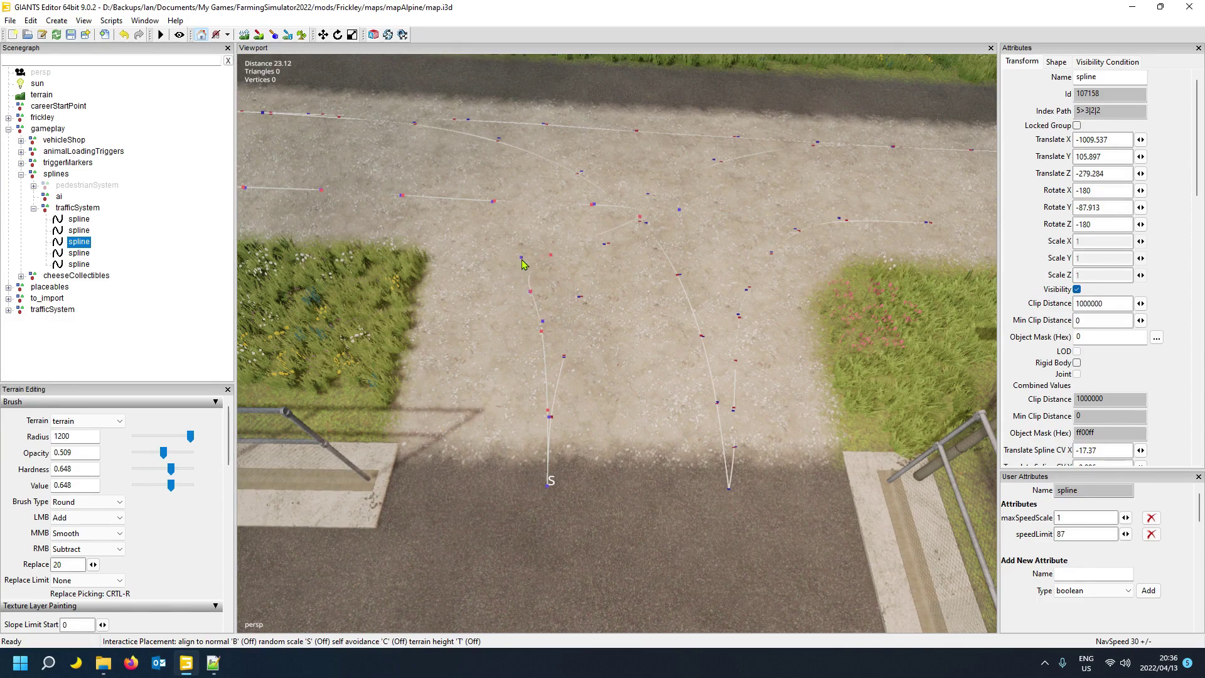
{"action": "left_click", "coordinate": [520, 259]}
- Place the following two control points around the grass verge's corner, bending the spline from the side road into the near lane
{"action": "key", "text": "Page_Down"}
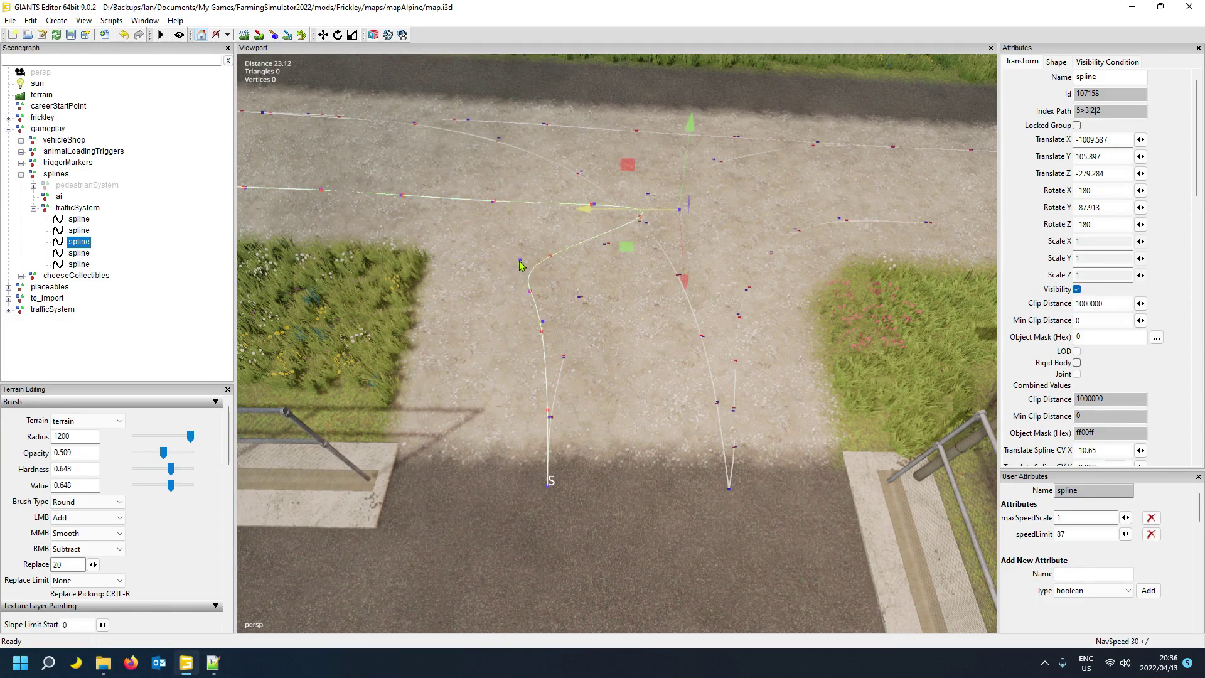
{"action": "key", "text": "ctrl+b"}
{"action": "left_click", "coordinate": [494, 237]}
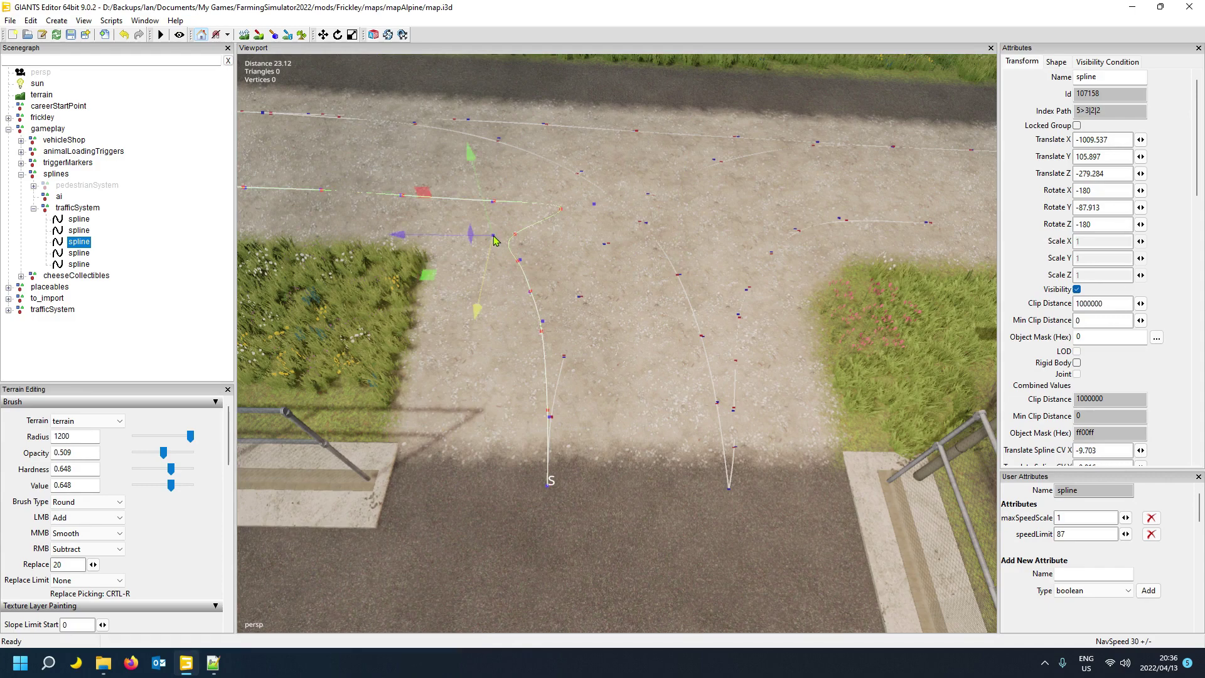
{"action": "key", "text": "Page_Down"}
{"action": "key", "text": "ctrl+b"}
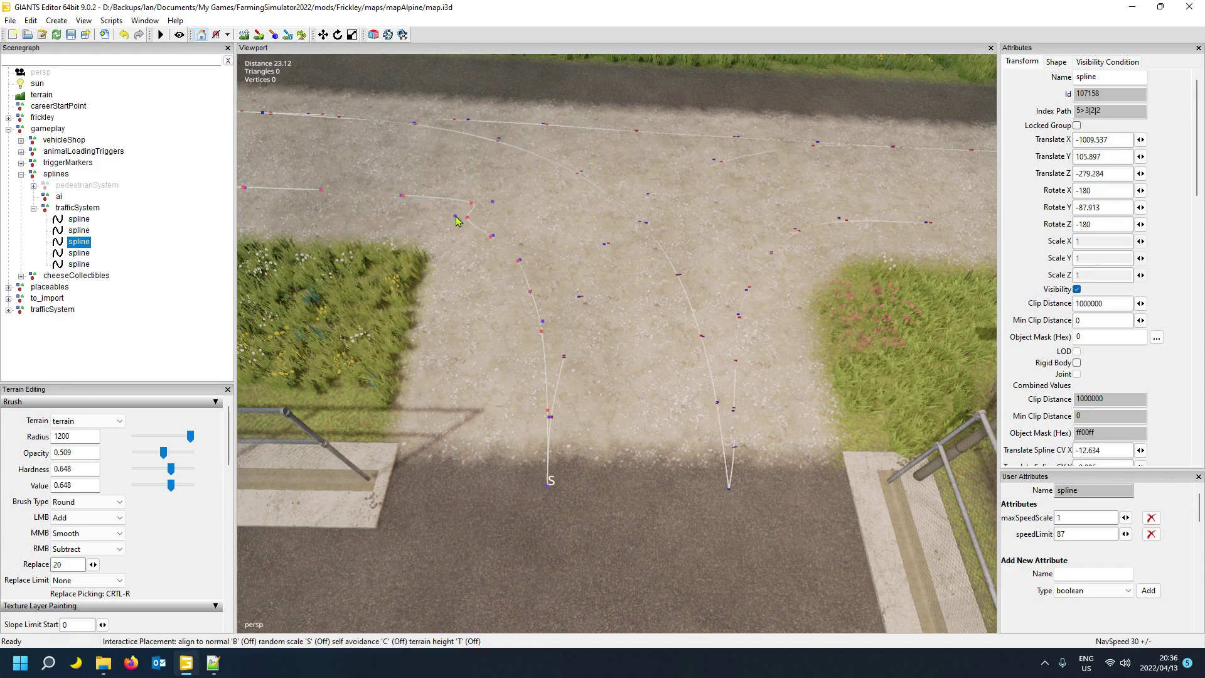
{"action": "left_click", "coordinate": [452, 219]}
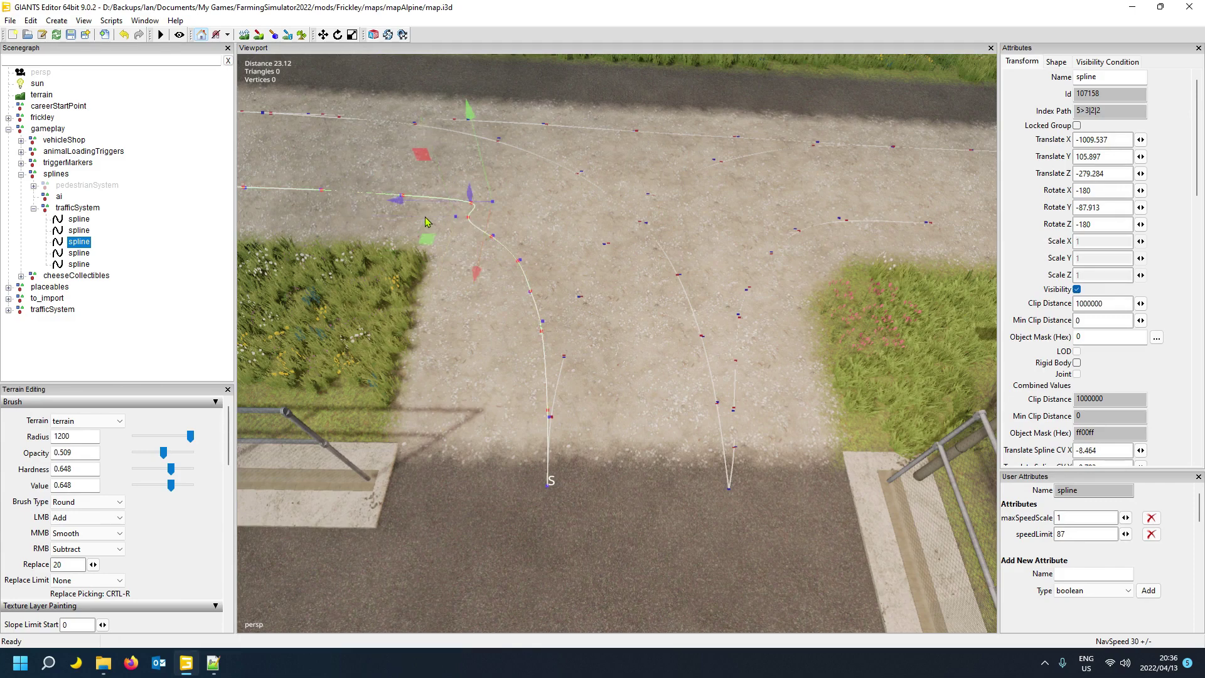
- Place the next two control points along the near lane, spacing them out to merge the turn smoothly toward the spline's end
{"action": "key", "text": "ctrl+b"}
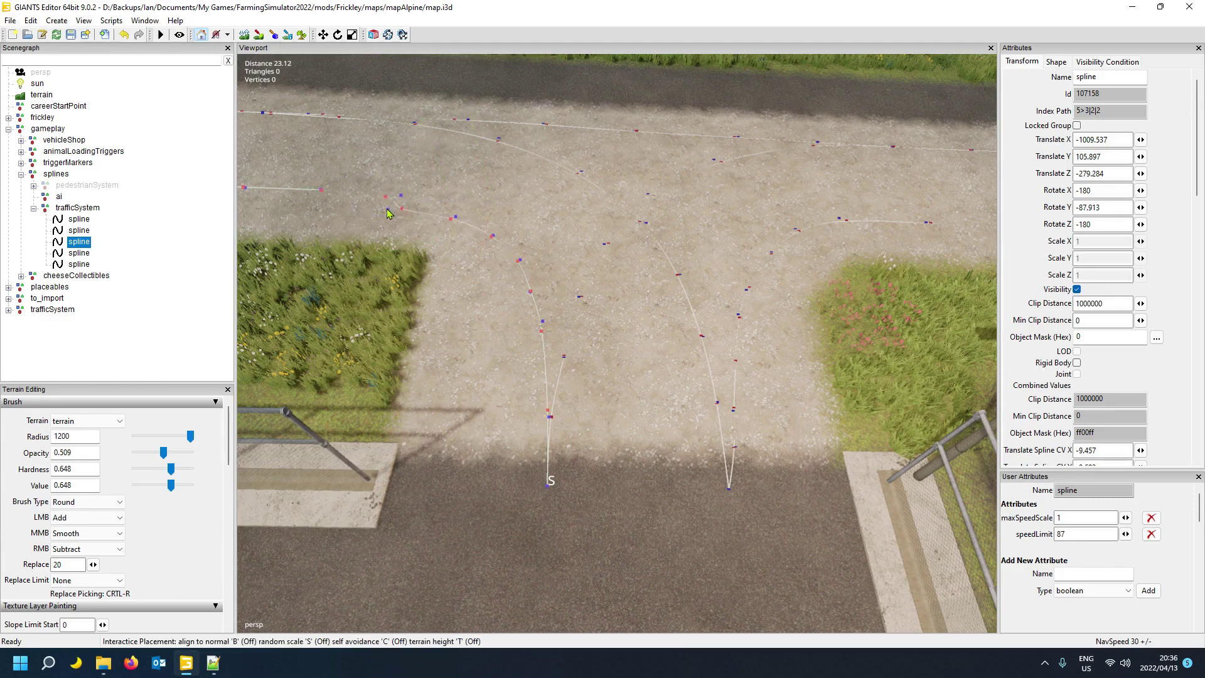
{"action": "left_click", "coordinate": [382, 211]}
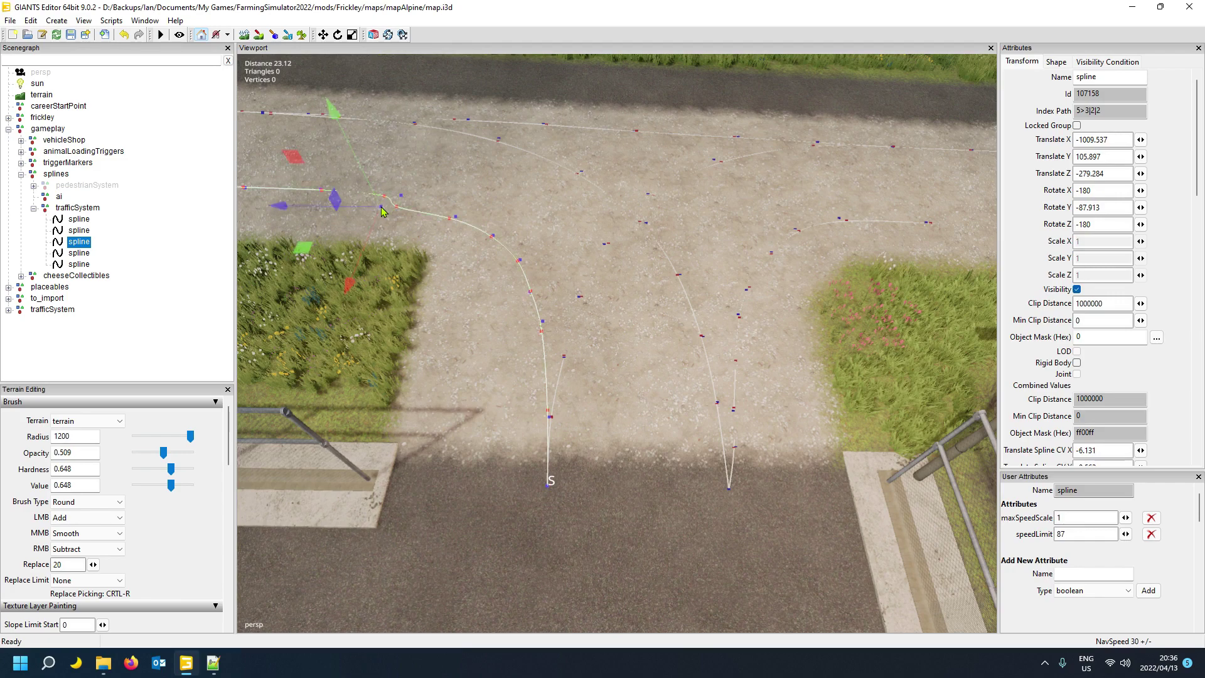
{"action": "key", "text": "Page_Up"}
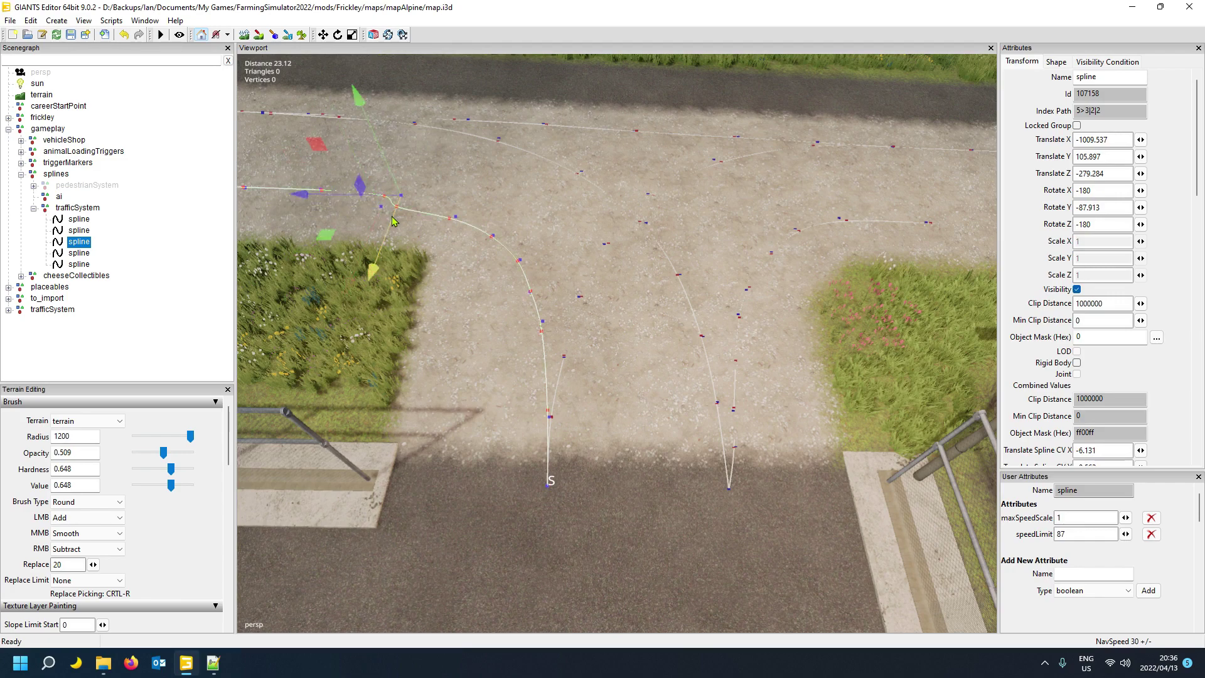
{"action": "key", "text": "ctrl+b"}
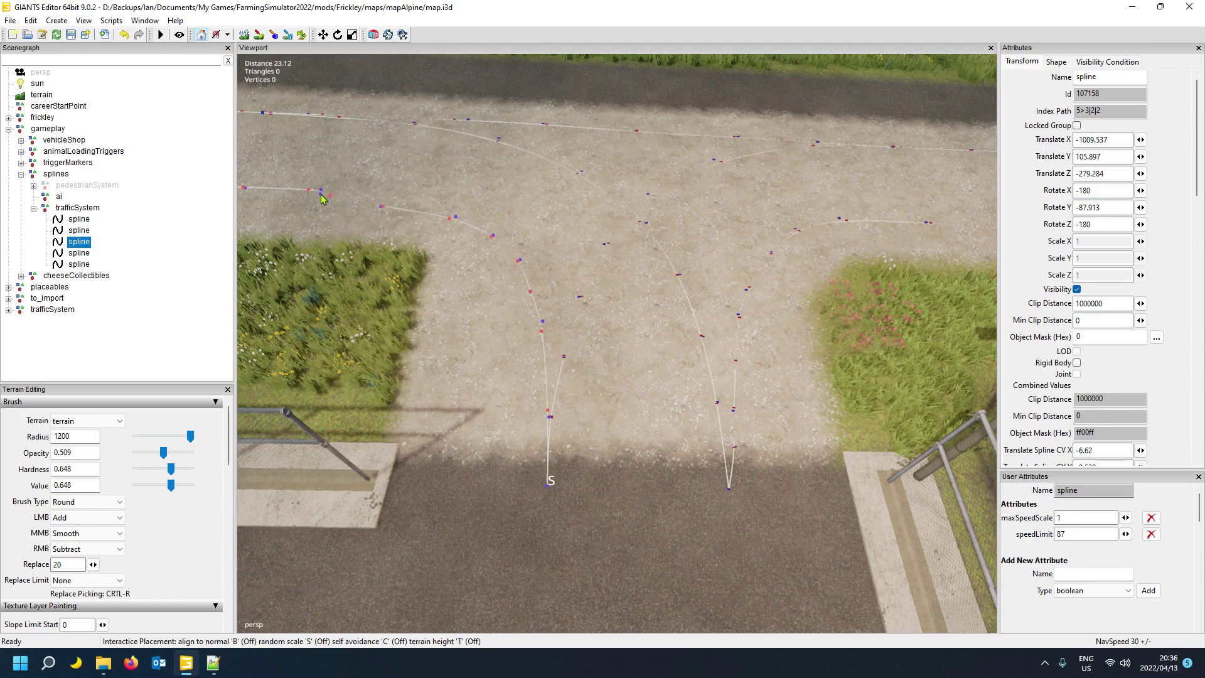
{"action": "left_click", "coordinate": [319, 193]}
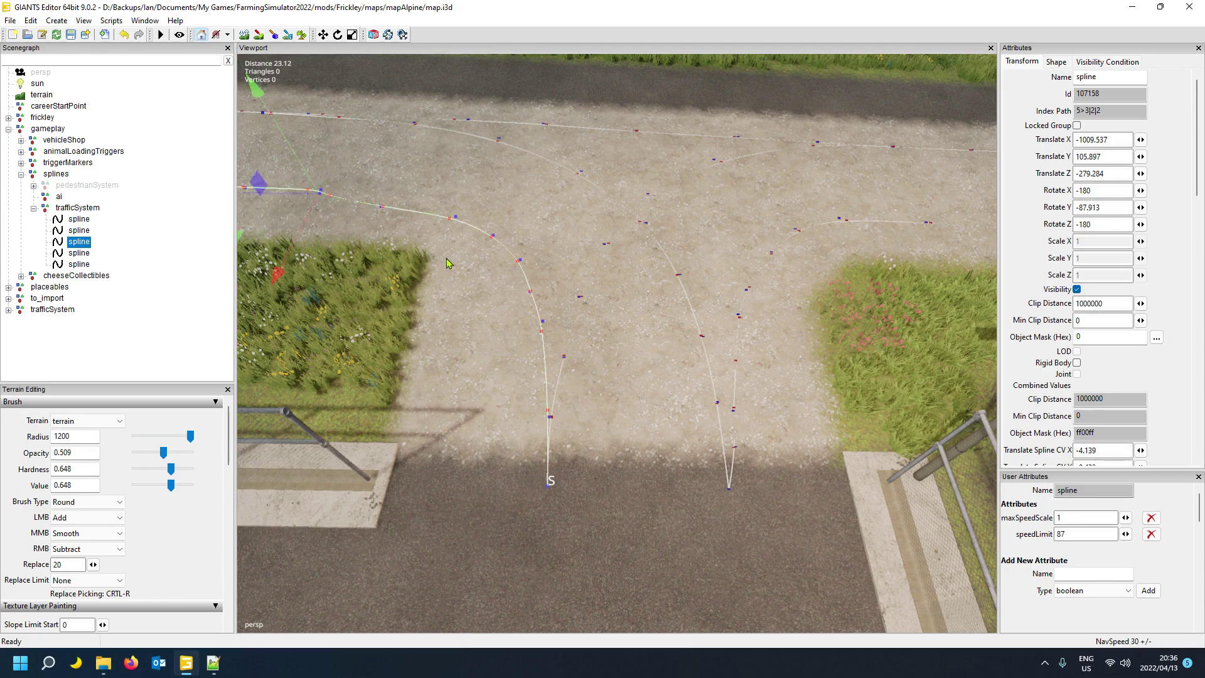
{"action": "left_click_drag", "start_coordinate": [447, 259], "coordinate": [400, 243], "text": "alt"}
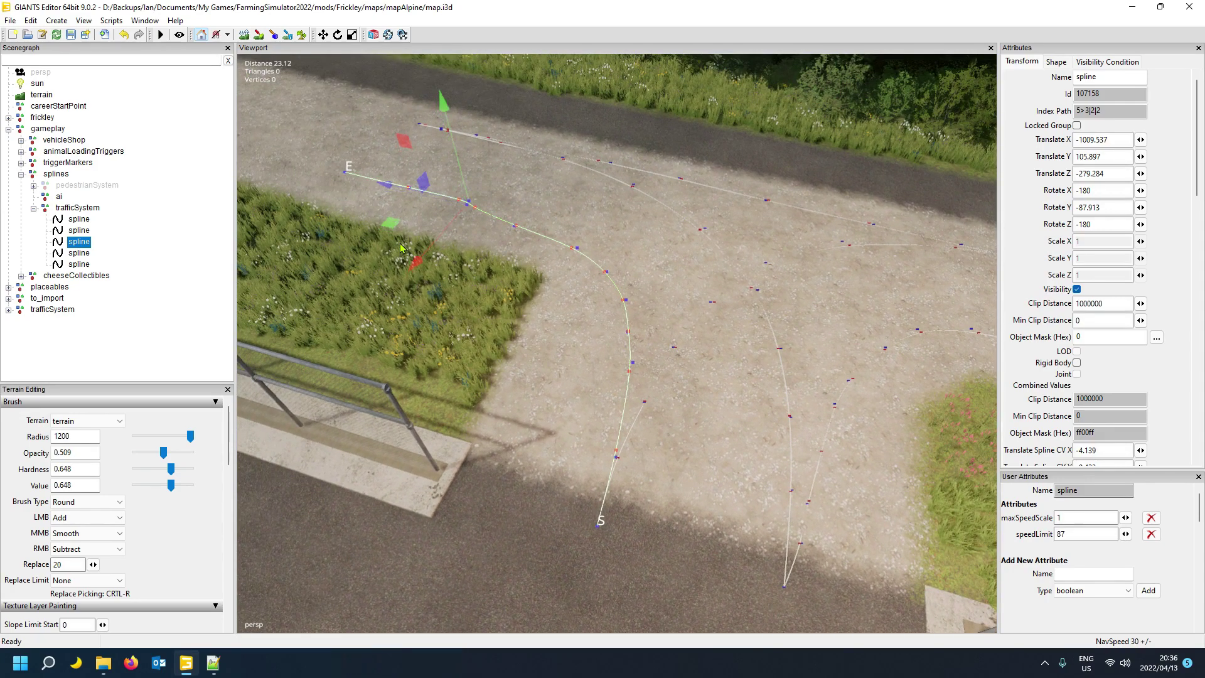
- Reposition two control points where the near-lane spline leaves the grass verge's corner, smoothing its run along the lane
{"action": "key", "text": "ctrl+b"}
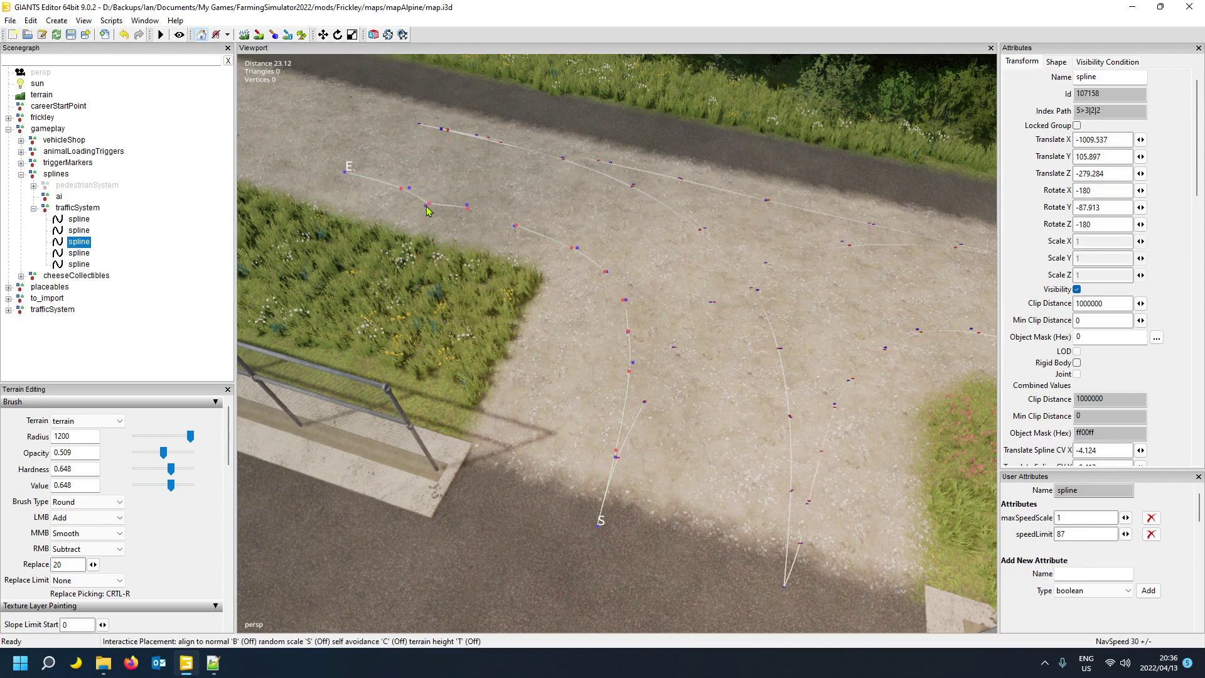
{"action": "left_click", "coordinate": [435, 197]}
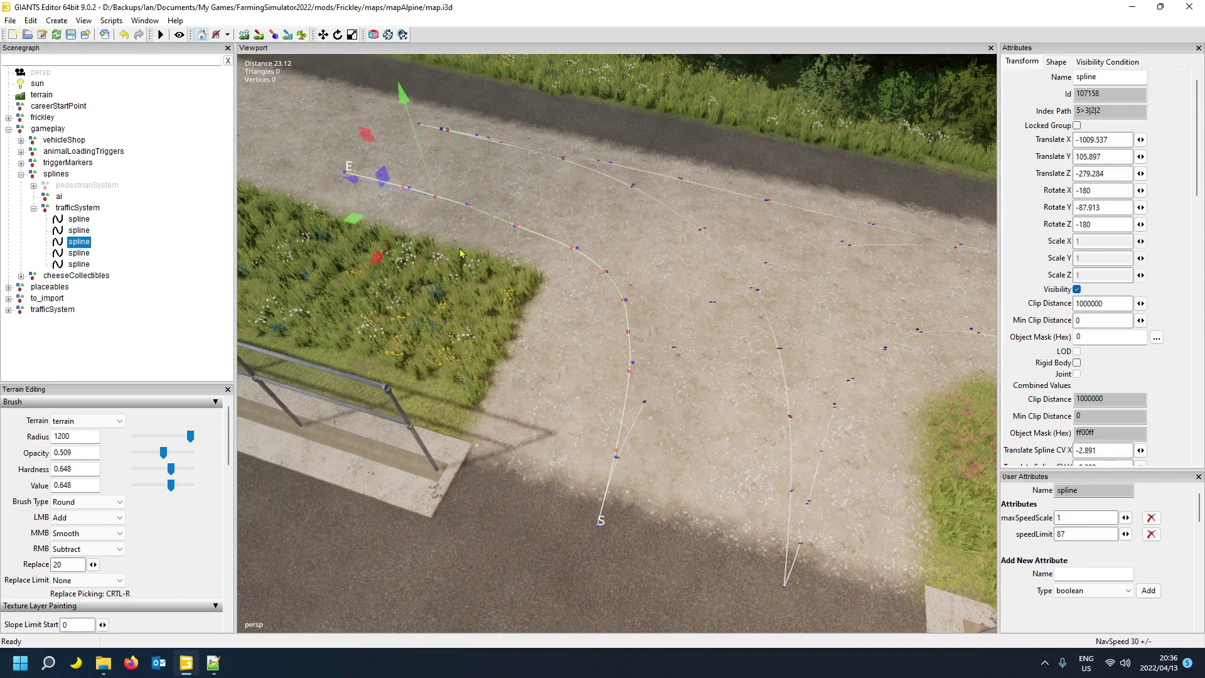
{"action": "left_click_drag", "start_coordinate": [479, 276], "coordinate": [513, 292], "text": "alt"}
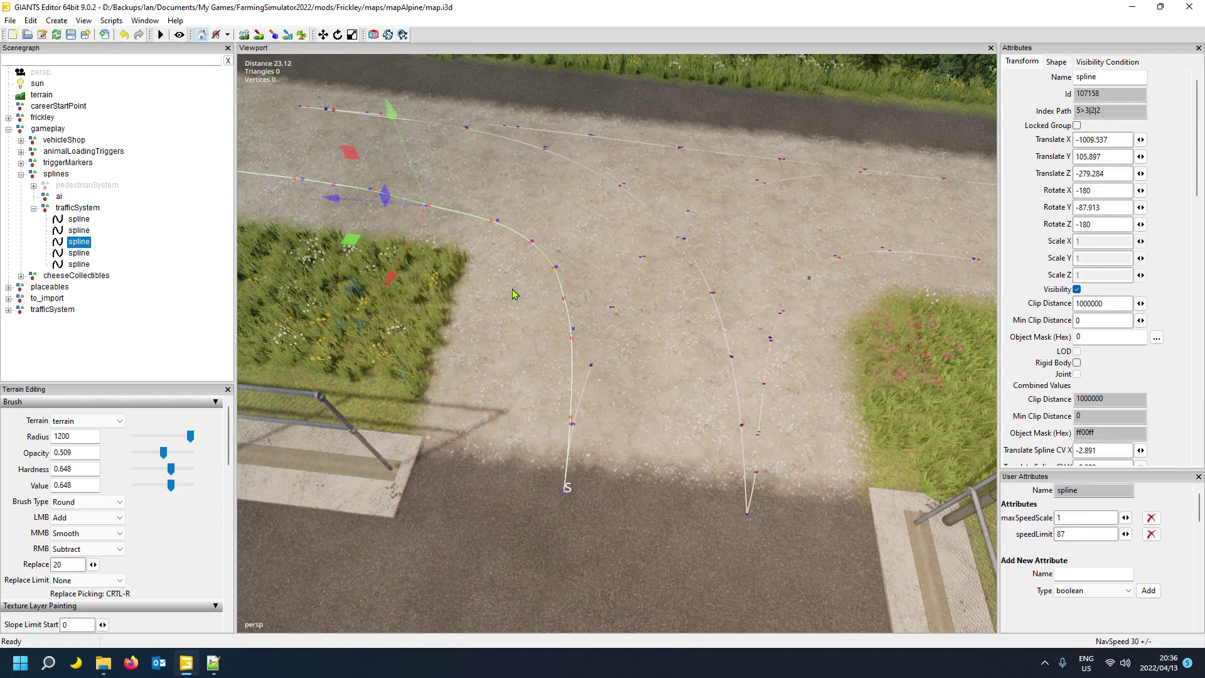
{"action": "key", "text": "ctrl+b"}
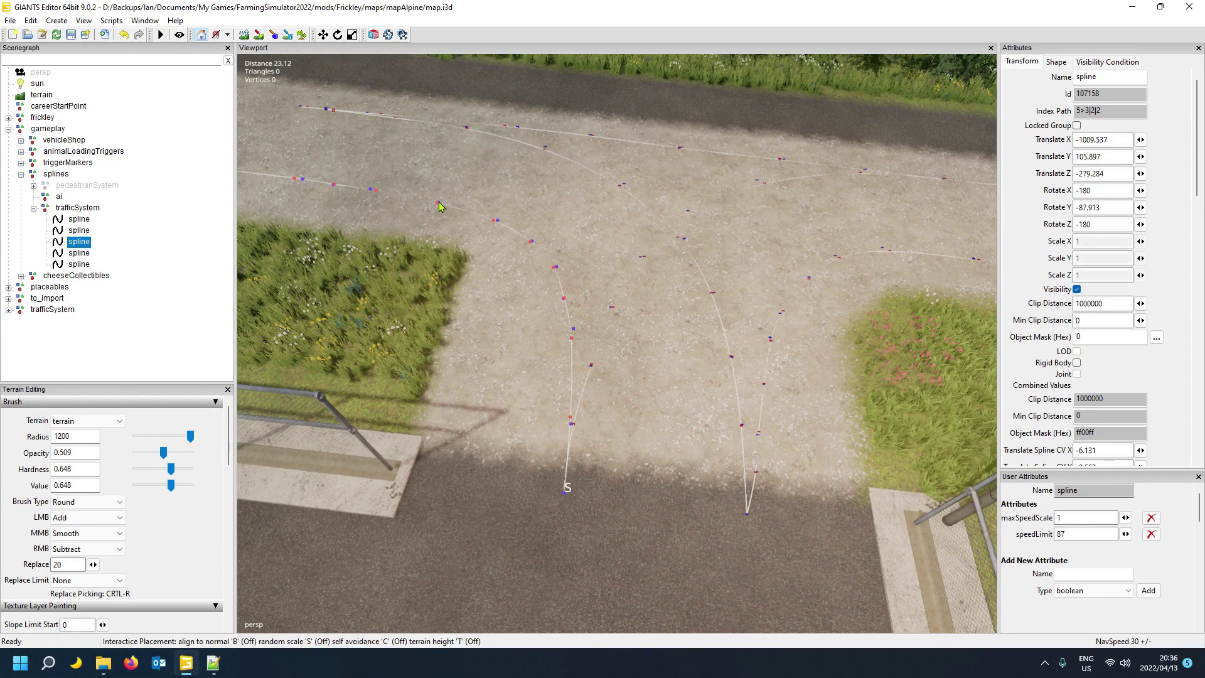
{"action": "left_click", "coordinate": [439, 201]}
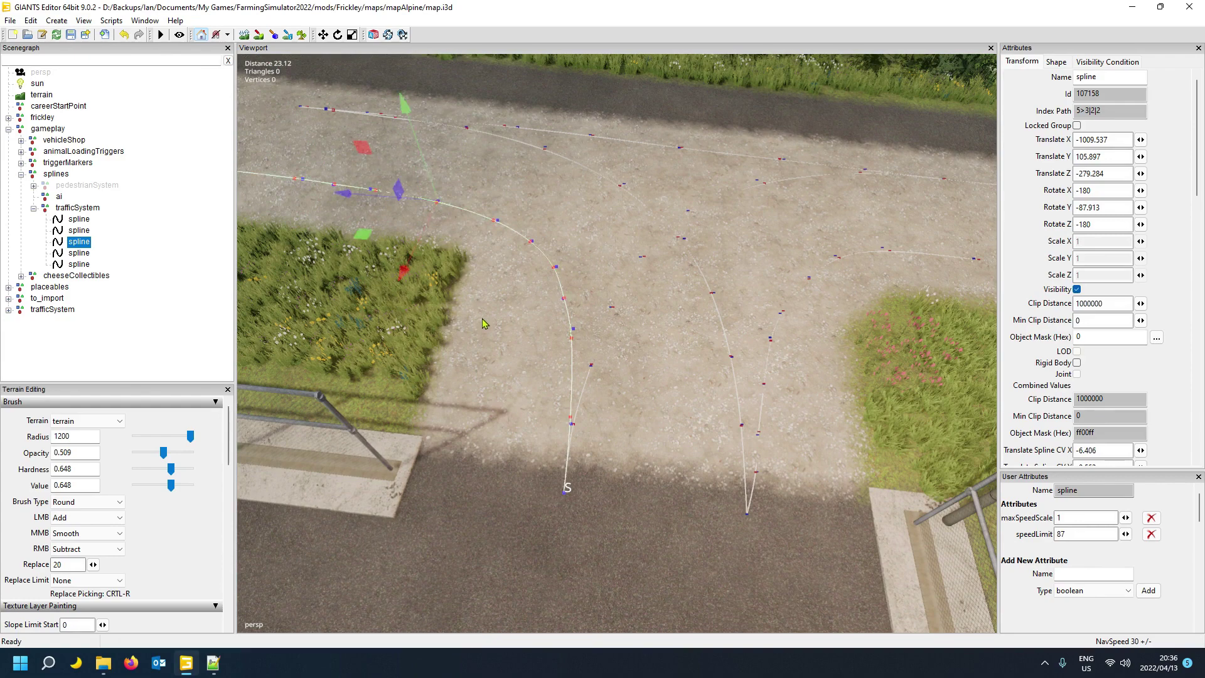
{"action": "left_click_drag", "start_coordinate": [482, 316], "coordinate": [498, 323], "text": "alt"}
{"action": "scroll", "coordinate": [496, 316], "scroll_direction": "down", "scroll_amount": 5}
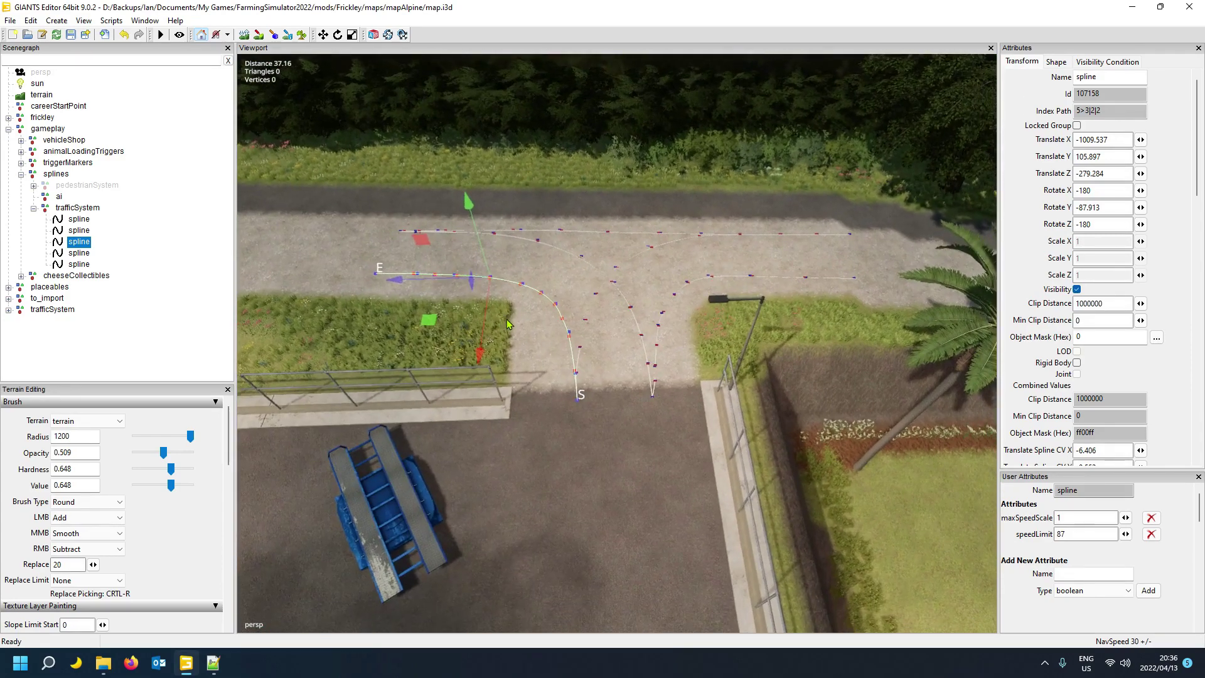
{"action": "mouse_move", "coordinate": [498, 323]}
{"action": "middle_mouse_down", "text": "alt"}
{"action": "mouse_move", "coordinate": [439, 307]}
{"action": "mouse_move", "coordinate": [507, 320]}
{"action": "middle_mouse_up", "text": "alt"}
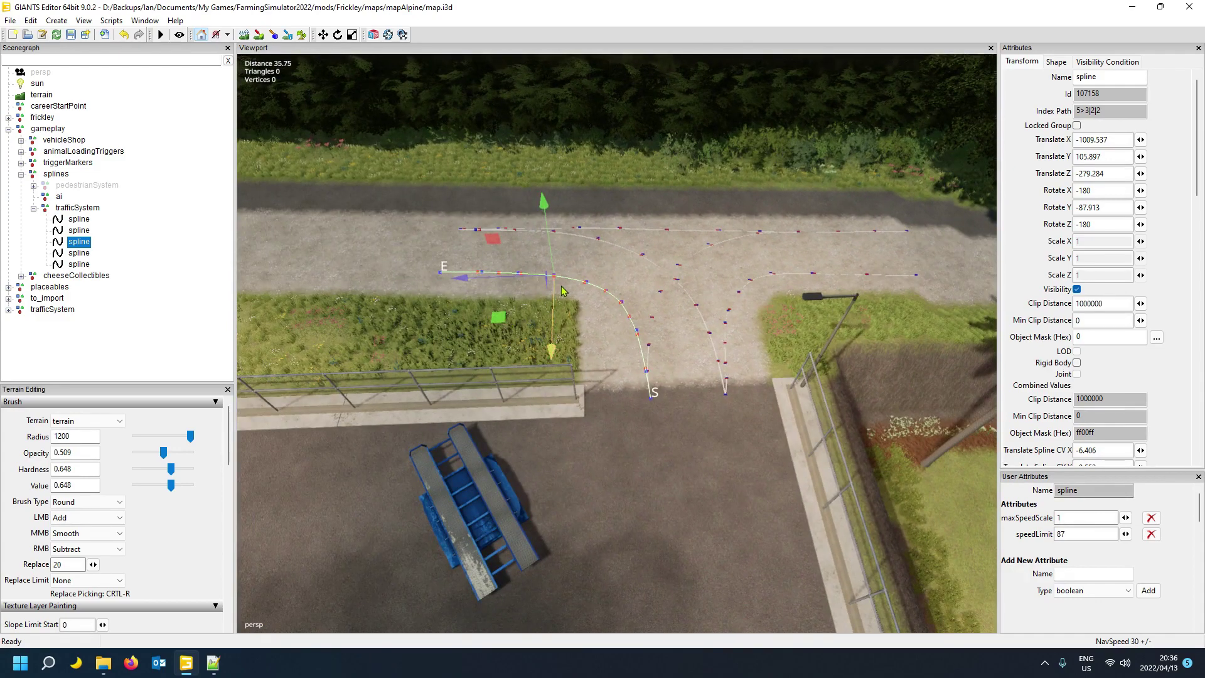
- Examine each traffic spline in turn, checking its start, end and route through the junction
{"action": "left_click", "coordinate": [85, 220]}
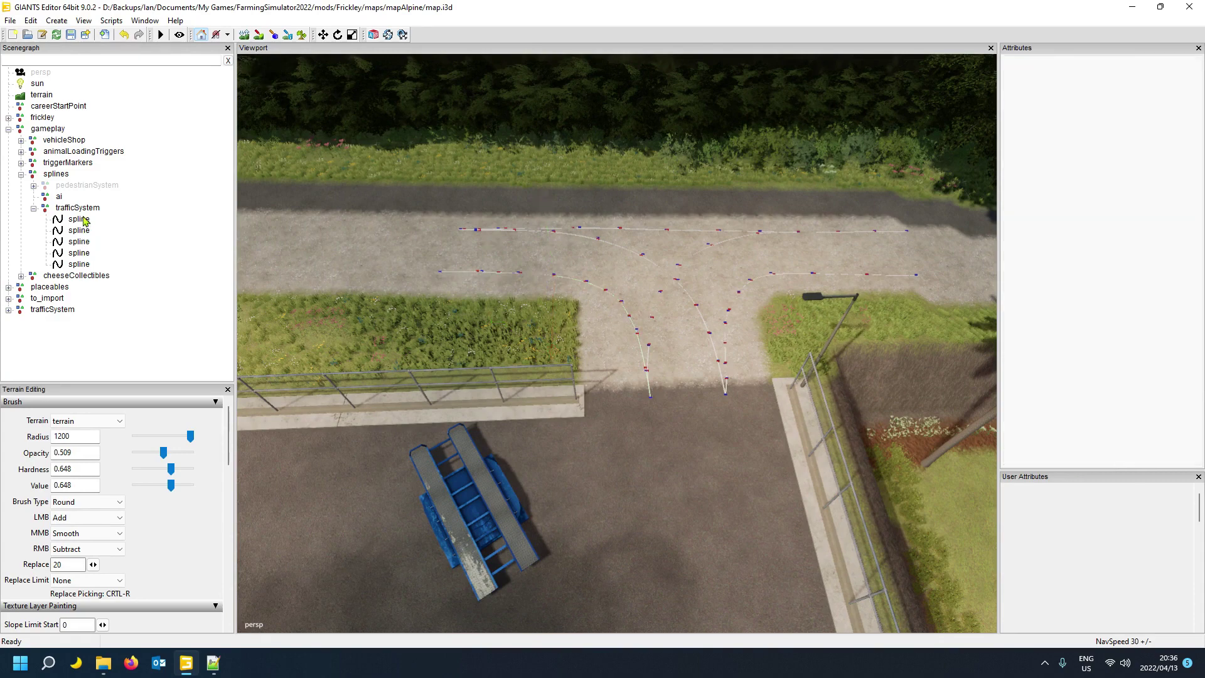
{"action": "left_click", "coordinate": [79, 219]}
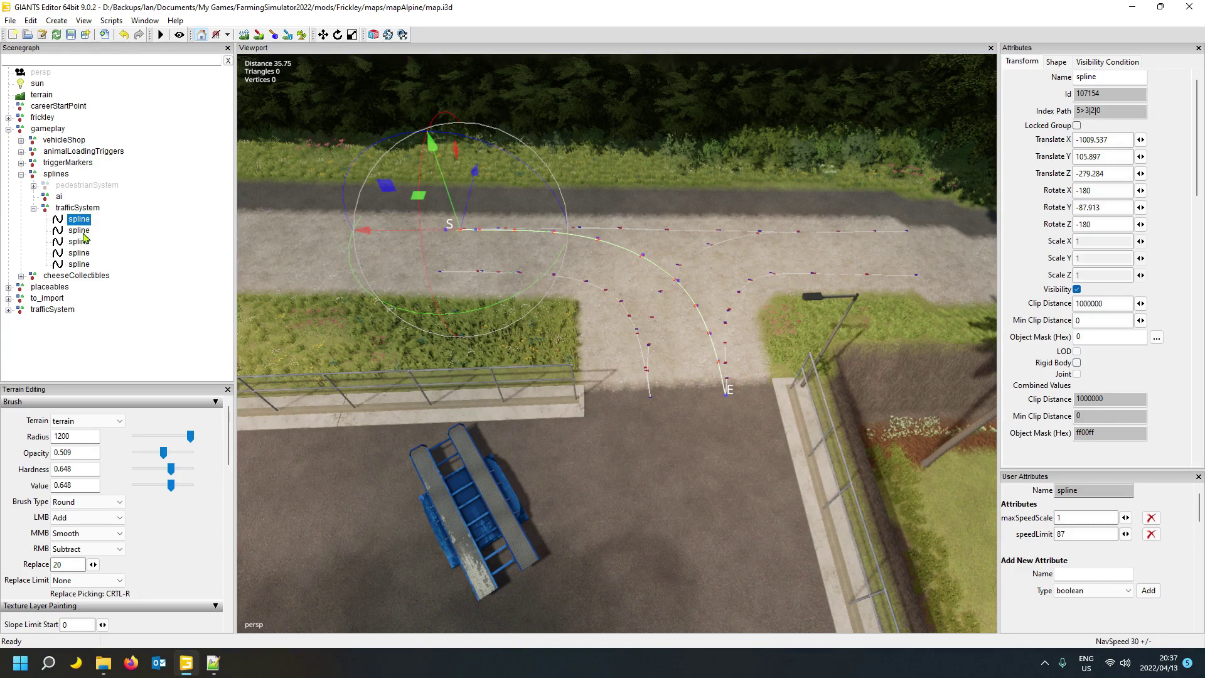
{"action": "left_click", "coordinate": [84, 233]}
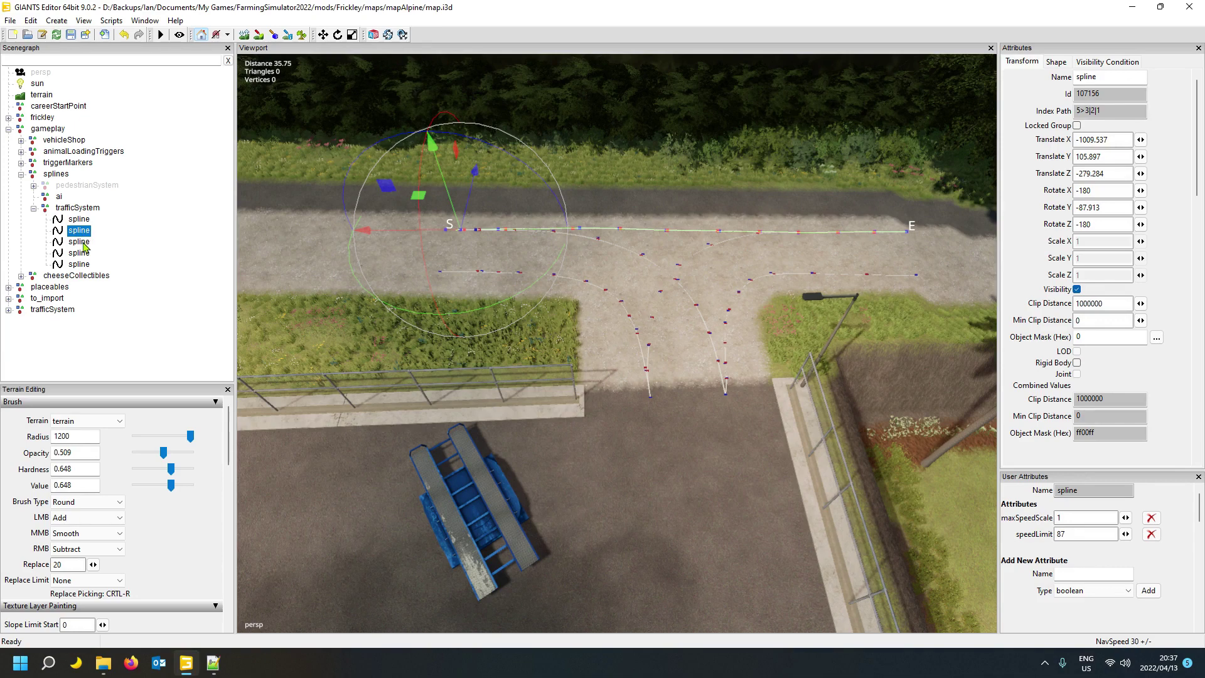
{"action": "left_click", "coordinate": [79, 242]}
{"action": "scroll", "coordinate": [501, 322], "scroll_direction": "up", "scroll_amount": 4}
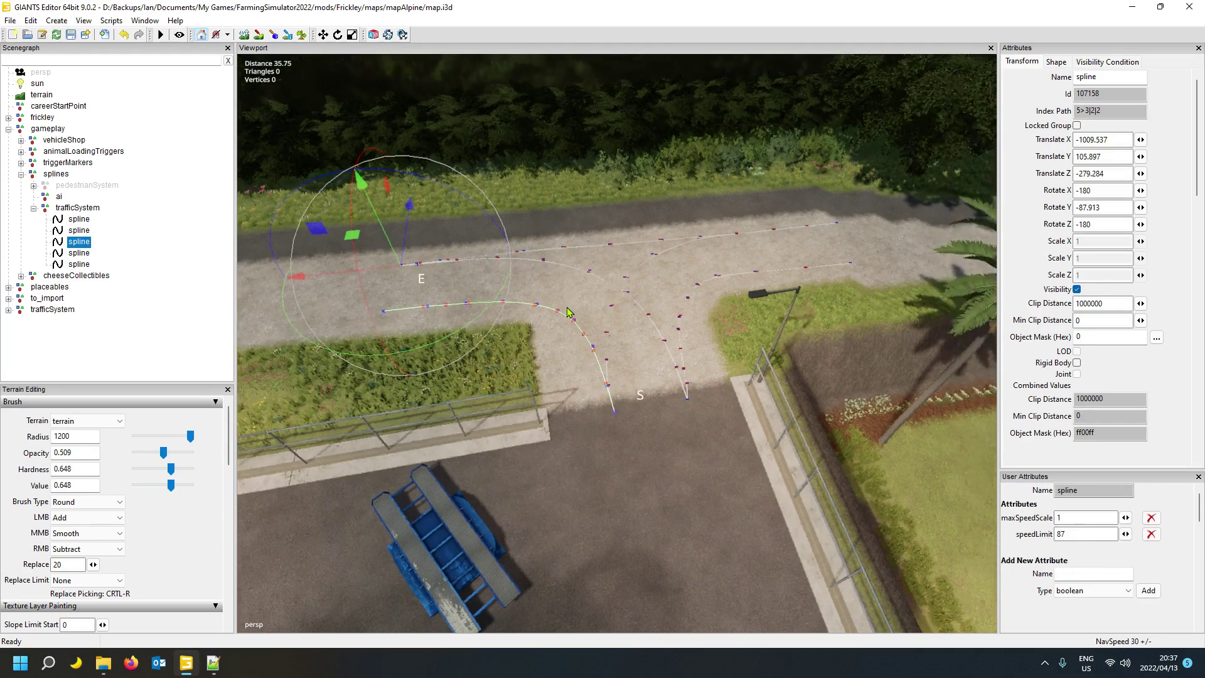
{"action": "scroll", "coordinate": [500, 320], "scroll_direction": "down", "scroll_amount": 6}
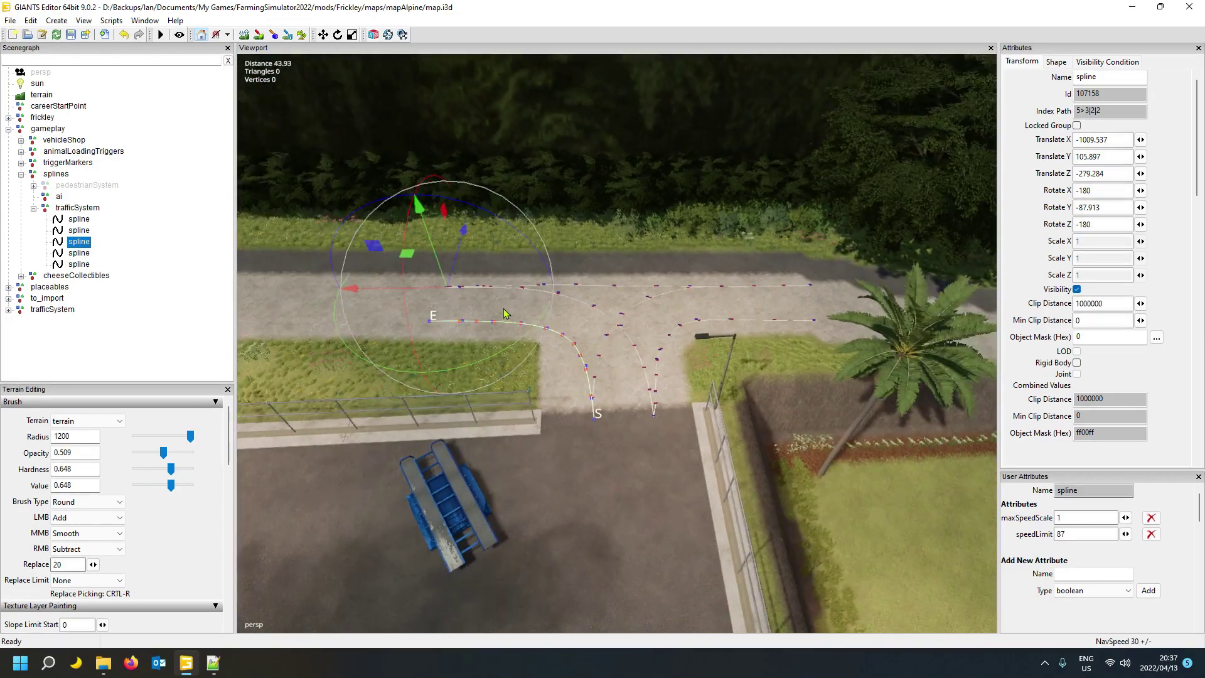
{"action": "scroll", "coordinate": [505, 312], "scroll_direction": "up", "scroll_amount": 6}
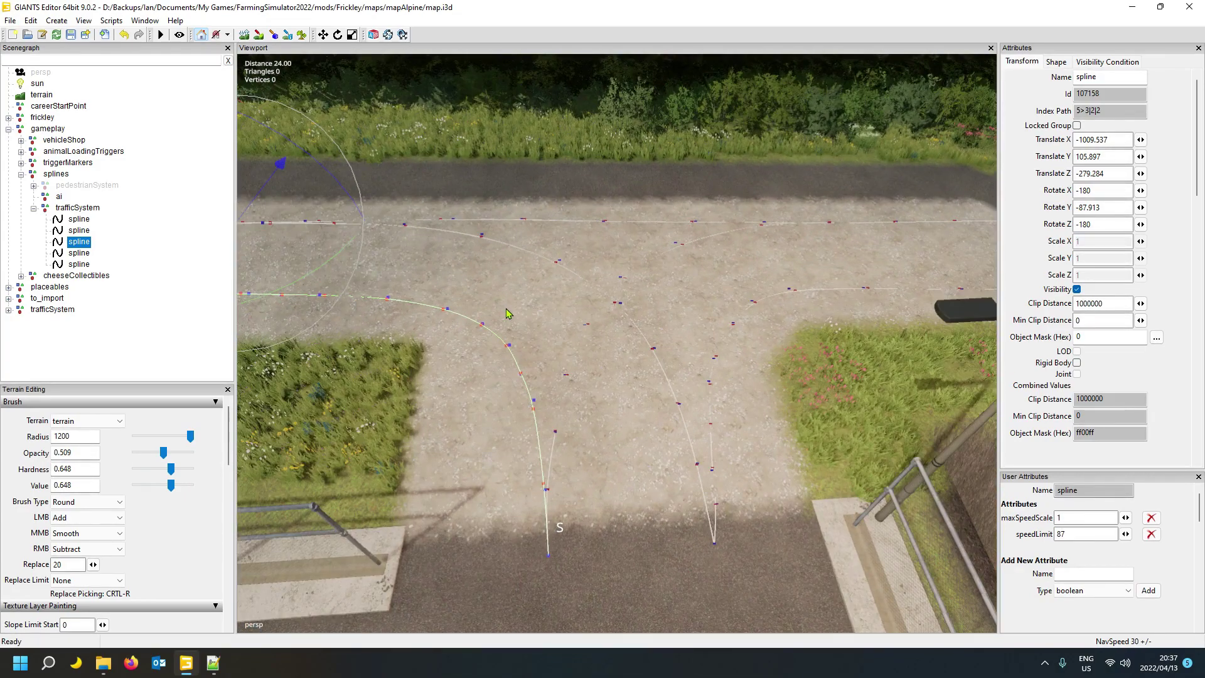
{"action": "scroll", "coordinate": [508, 313], "scroll_direction": "down", "scroll_amount": 2}
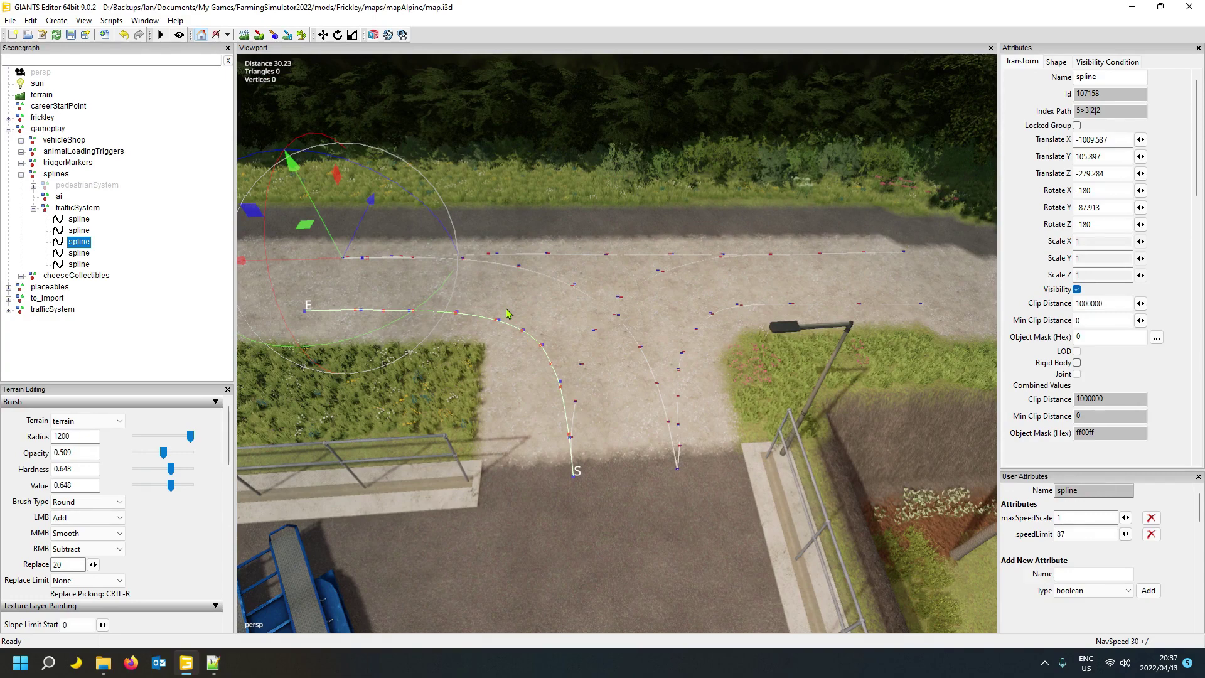
{"action": "left_click", "coordinate": [82, 264]}
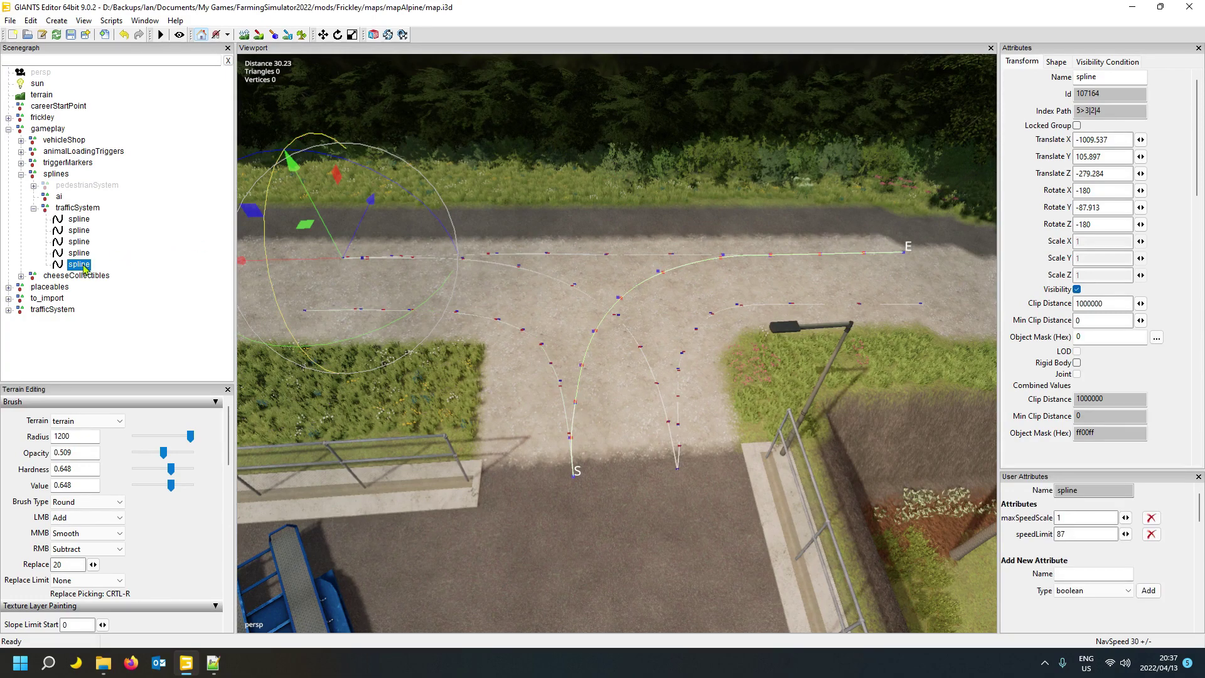
{"action": "left_click", "coordinate": [80, 253]}
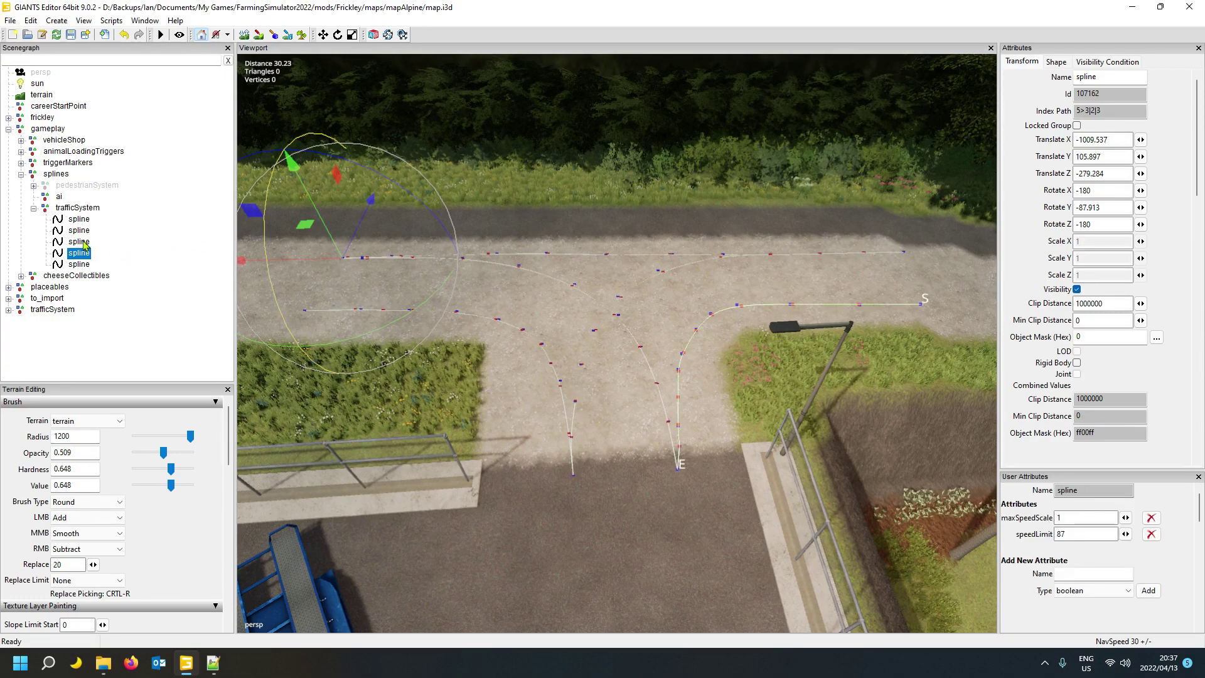
{"action": "left_click", "coordinate": [80, 241]}
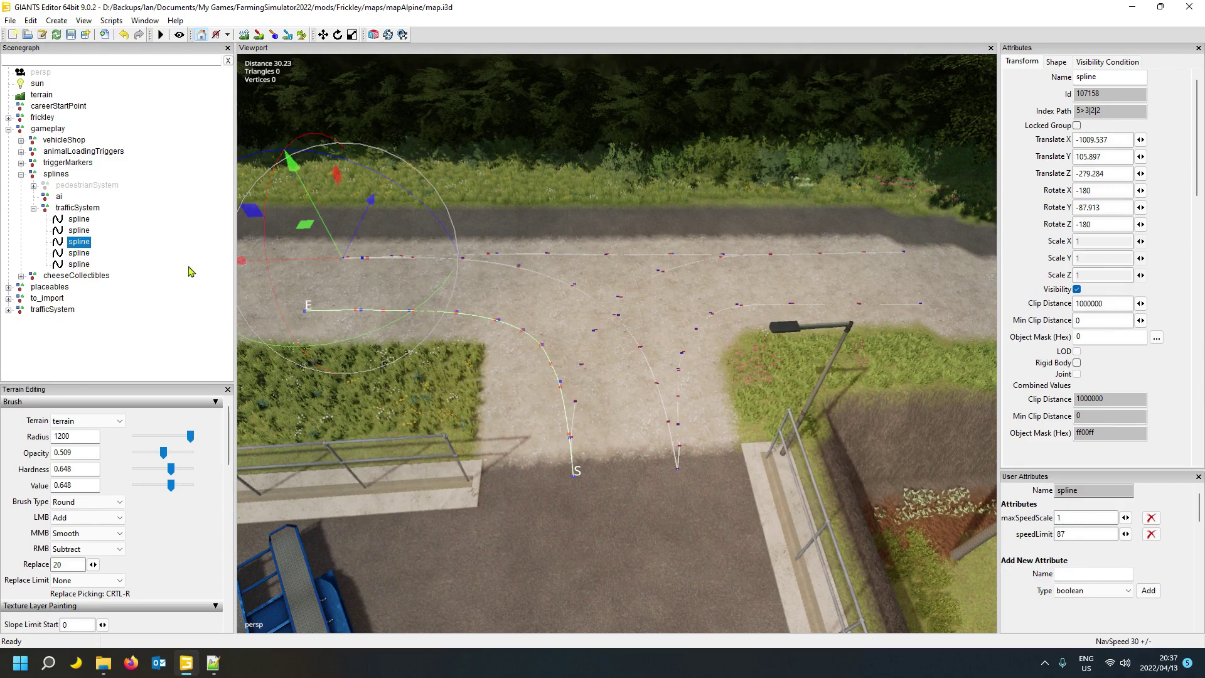
{"action": "left_click", "coordinate": [84, 267]}
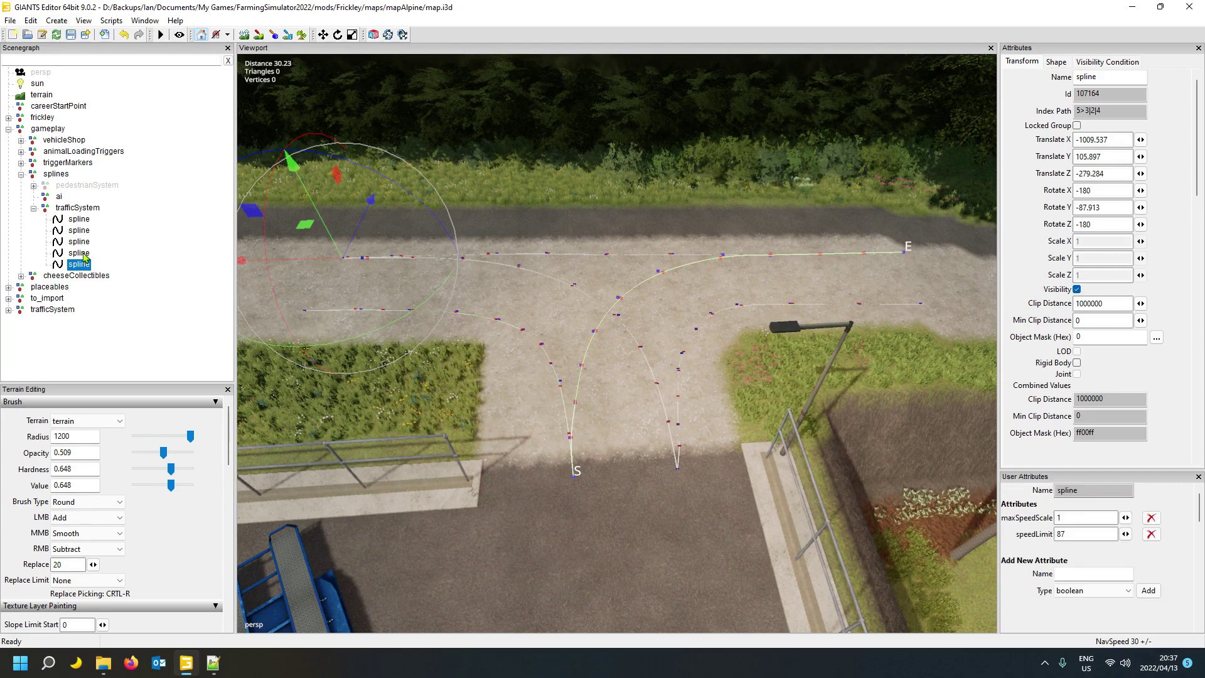
- Duplicate the spline that turns from the near lane into the side road beside the lamp, and select the copy
{"action": "left_click", "coordinate": [84, 253]}
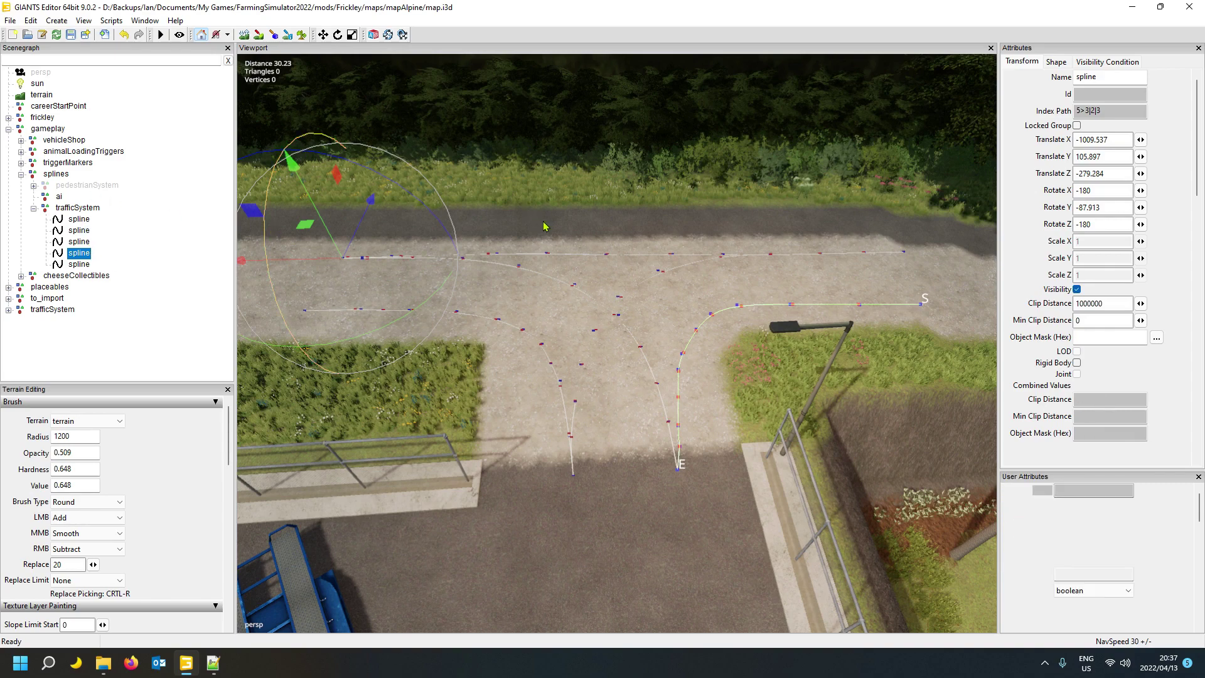
{"action": "key", "text": "ctrl+d"}
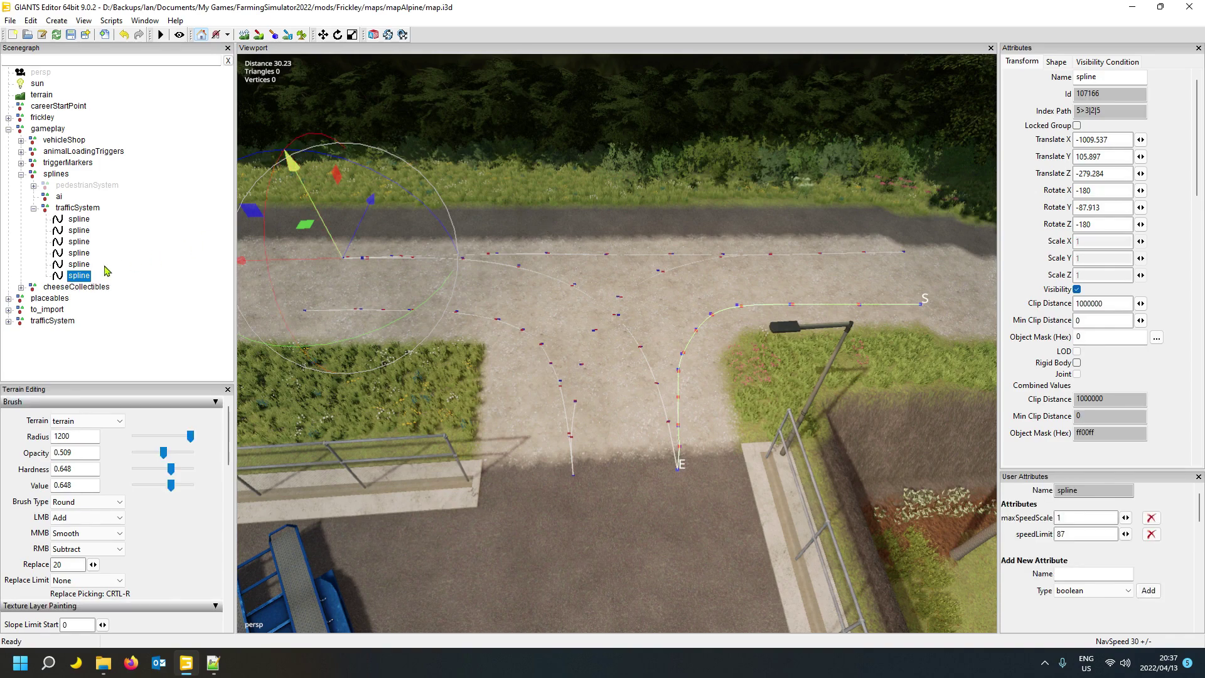
{"action": "left_click", "coordinate": [73, 278]}
- Move the copy's end point from the side road to the near lane, at the end of the spline beside the opposite verge
{"action": "left_click_drag", "start_coordinate": [603, 490], "coordinate": [585, 556], "text": "alt"}
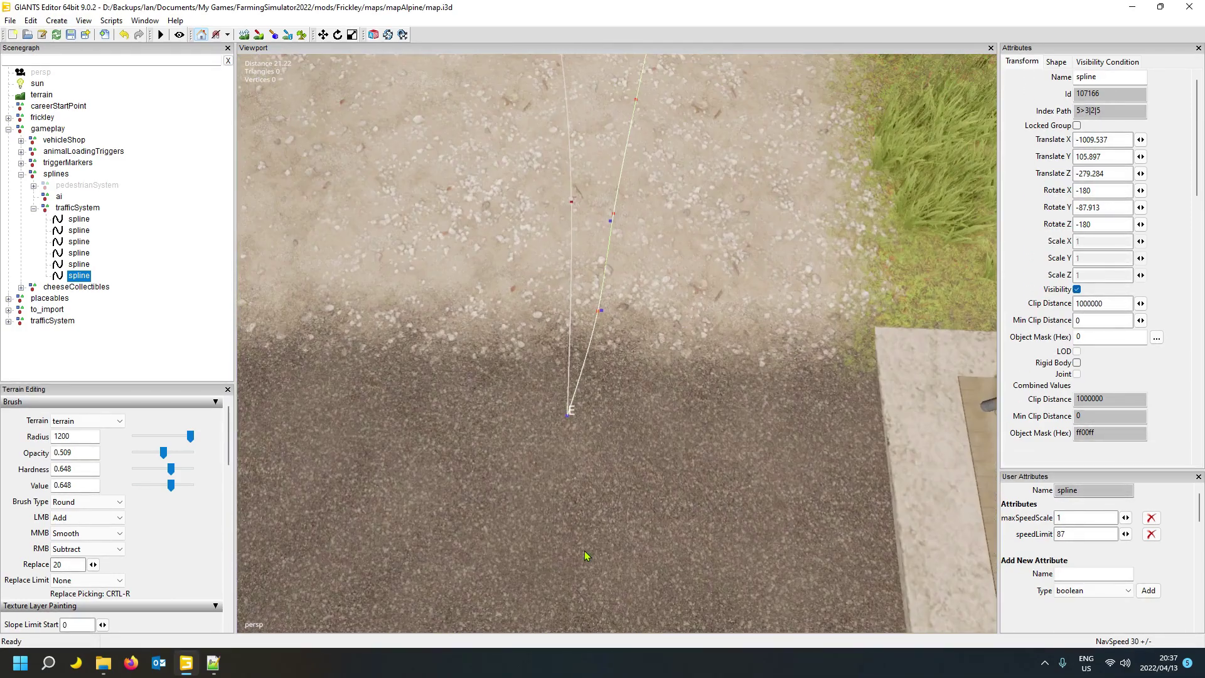
{"action": "left_click", "coordinate": [566, 416]}
{"action": "scroll", "coordinate": [459, 455], "scroll_direction": "down", "scroll_amount": 5}
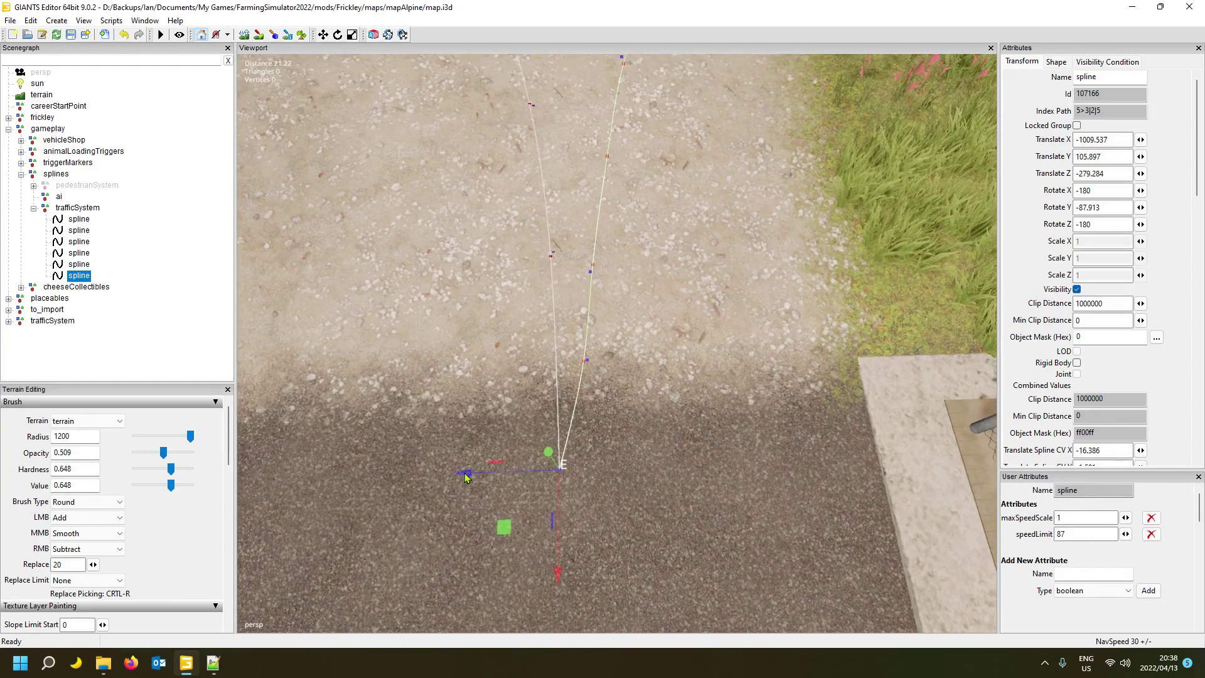
{"action": "left_click_drag", "start_coordinate": [457, 450], "coordinate": [462, 449], "text": "alt"}
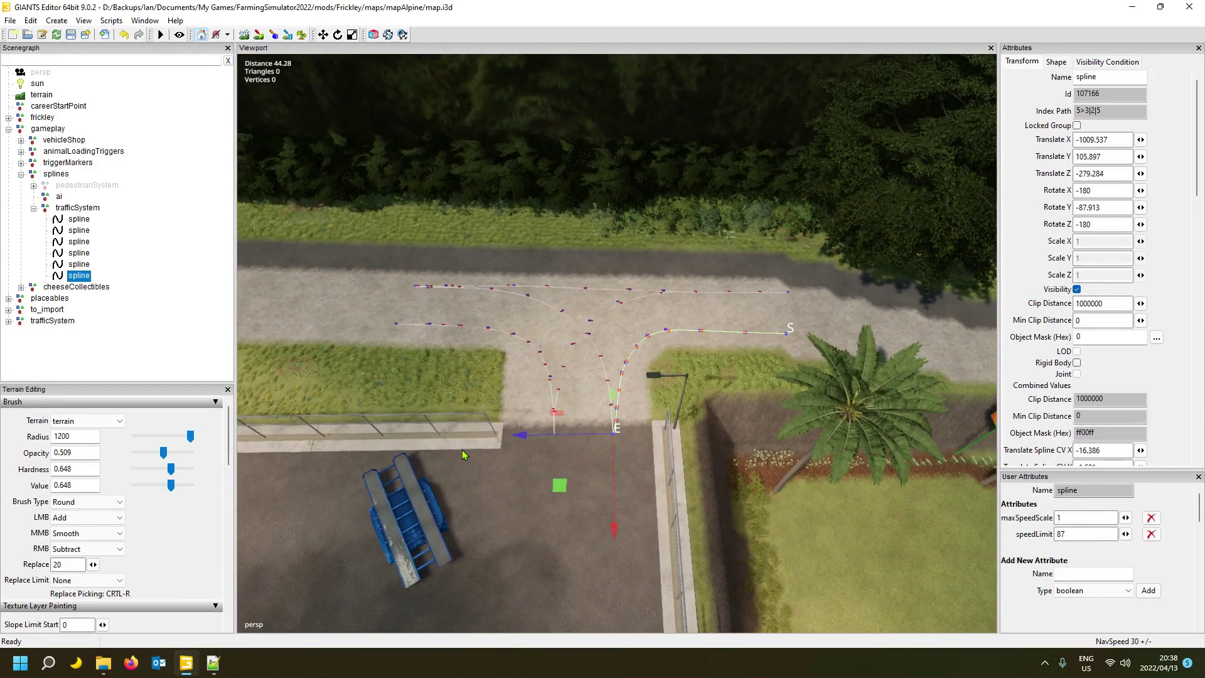
{"action": "left_click_drag", "start_coordinate": [461, 452], "coordinate": [312, 471], "text": "alt"}
{"action": "scroll", "coordinate": [311, 471], "scroll_direction": "up", "scroll_amount": 5}
{"action": "scroll", "coordinate": [313, 475], "scroll_direction": "up", "scroll_amount": 5}
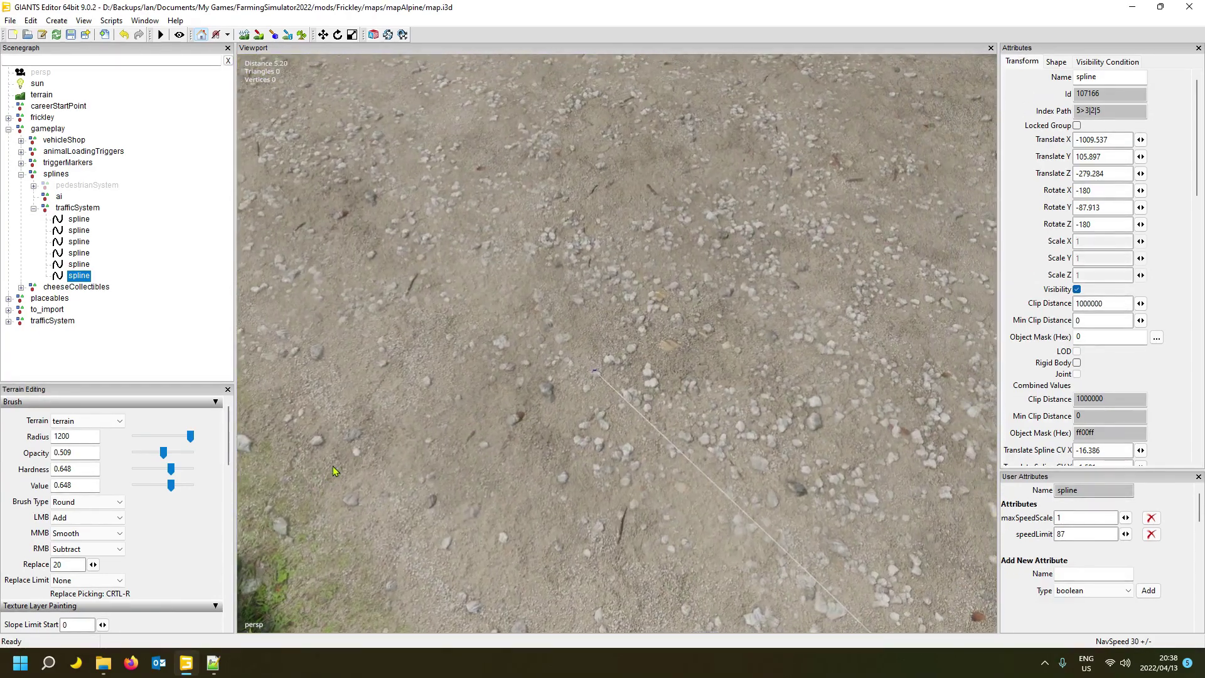
{"action": "left_click", "coordinate": [593, 372]}
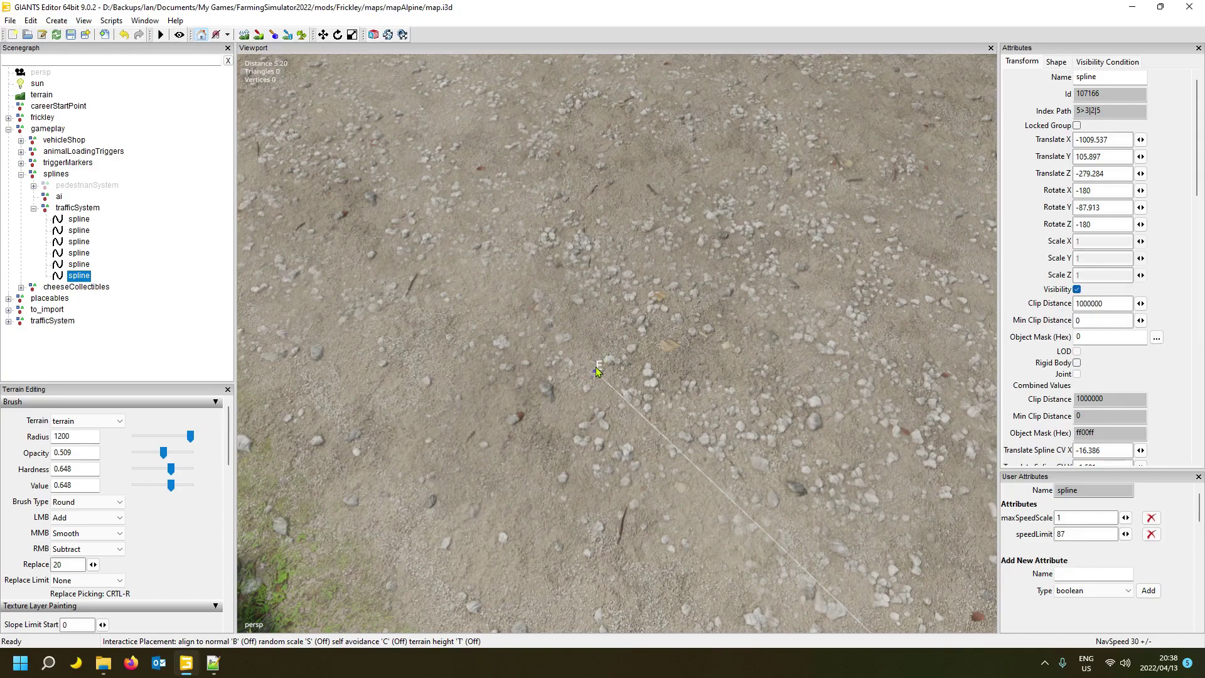
{"action": "left_click", "coordinate": [598, 370]}
- Move the copy's two control points at the lamp-side corner out along the near lane, continuing straight across the junction mouth
{"action": "scroll", "coordinate": [545, 484], "scroll_direction": "down", "scroll_amount": 8}
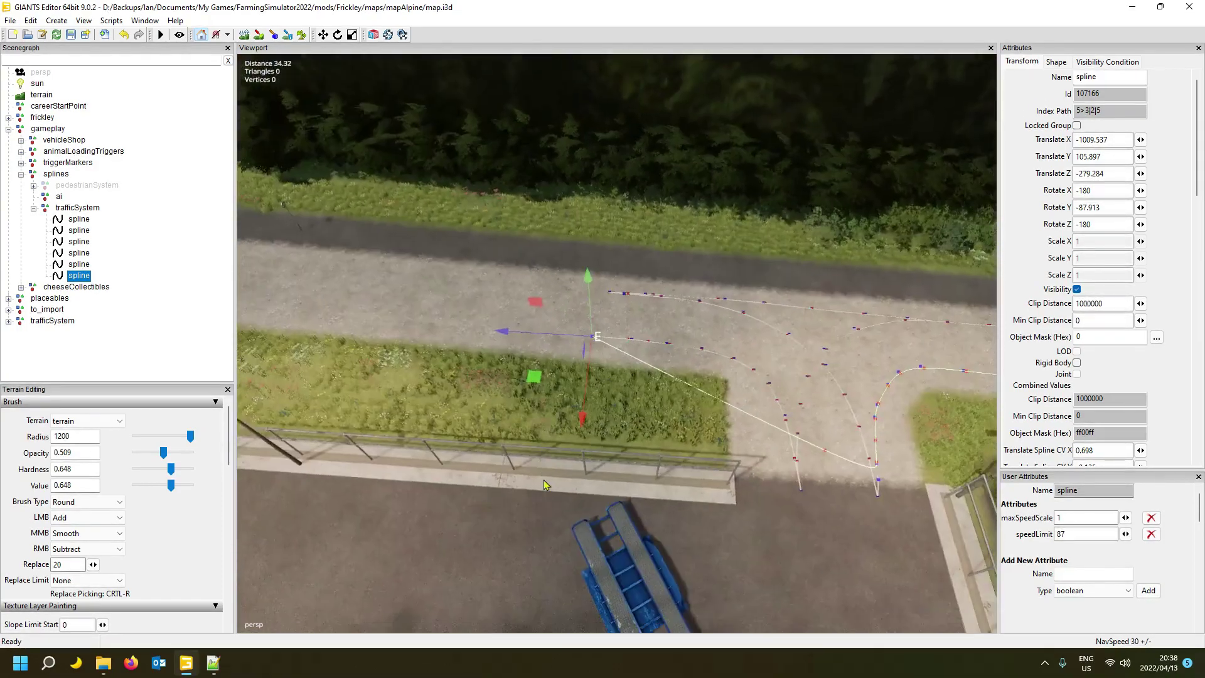
{"action": "scroll", "coordinate": [544, 484], "scroll_direction": "down", "scroll_amount": 3}
{"action": "mouse_move", "coordinate": [545, 484]}
{"action": "left_mouse_down", "text": "alt"}
{"action": "mouse_move", "coordinate": [568, 488]}
{"action": "mouse_move", "coordinate": [564, 468]}
{"action": "mouse_move", "coordinate": [556, 485]}
{"action": "left_mouse_up", "text": "alt"}
{"action": "scroll", "coordinate": [564, 466], "scroll_direction": "up", "scroll_amount": 4}
{"action": "scroll", "coordinate": [564, 466], "scroll_direction": "up", "scroll_amount": 2}
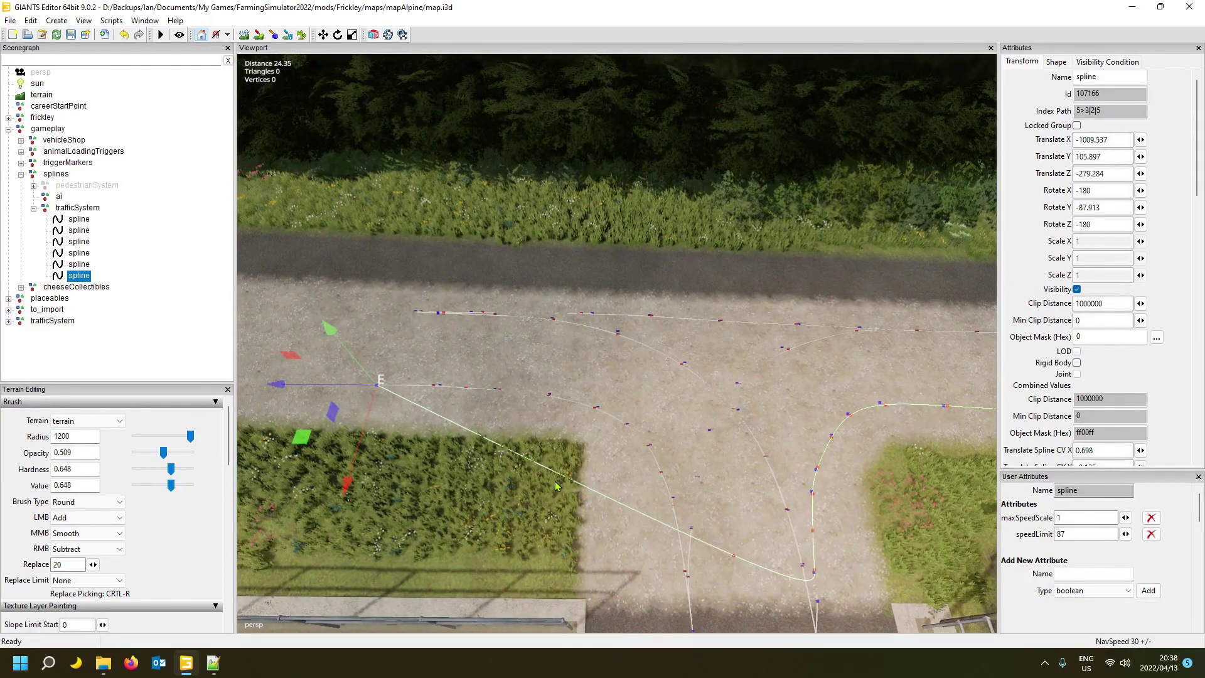
{"action": "left_click_drag", "start_coordinate": [629, 470], "coordinate": [708, 439], "text": "alt"}
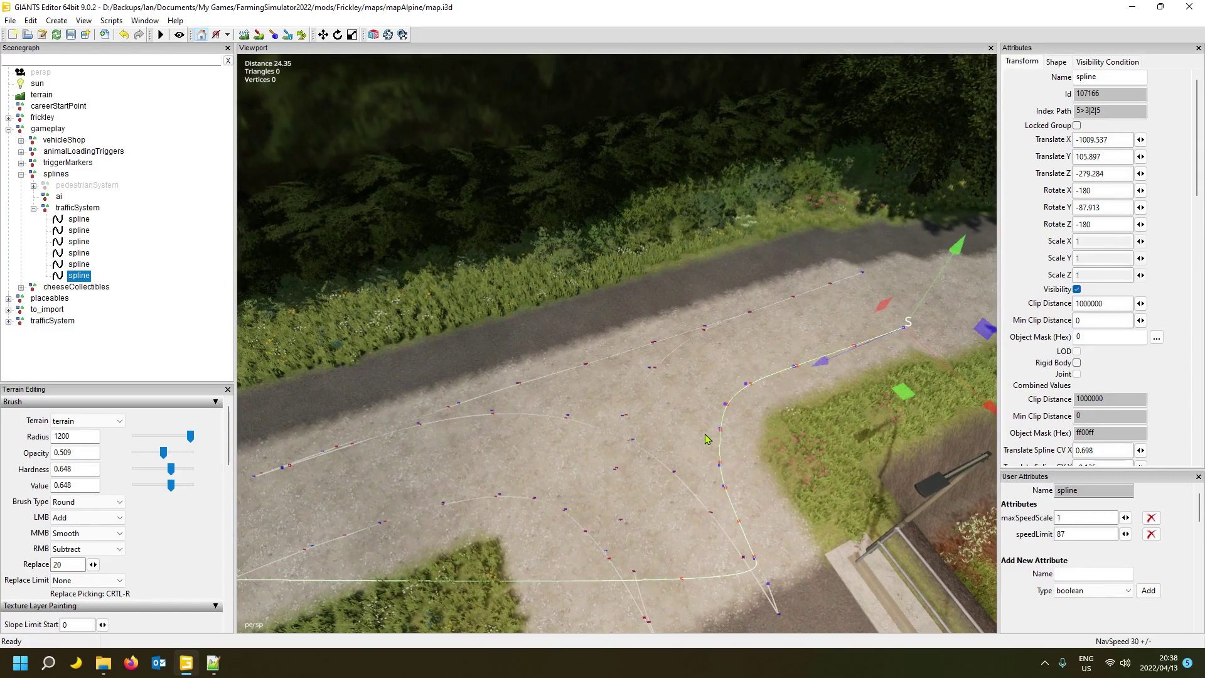
{"action": "left_click", "coordinate": [840, 366]}
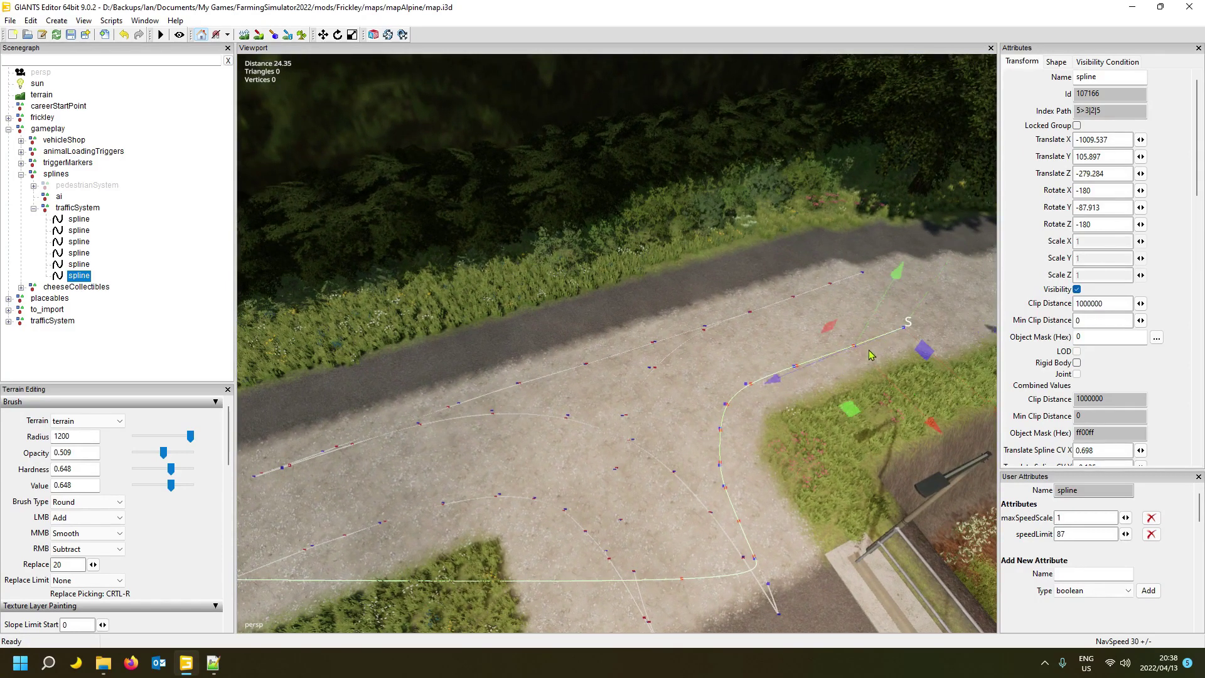
{"action": "left_click", "coordinate": [746, 384]}
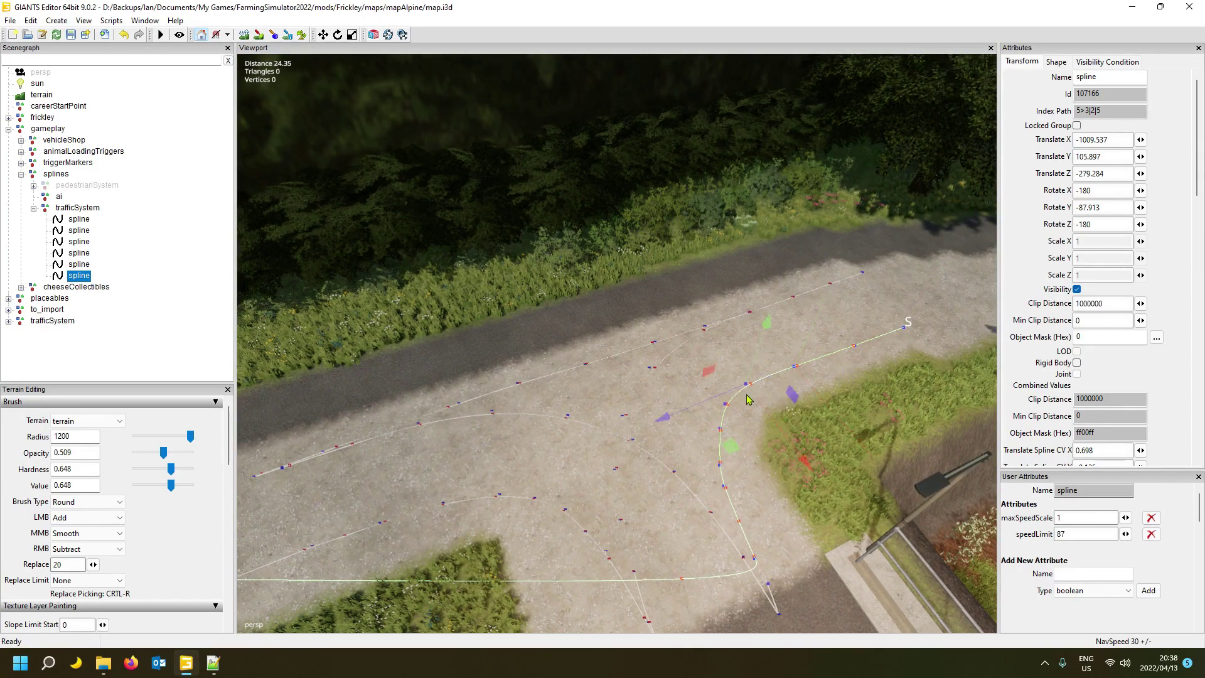
{"action": "left_click", "coordinate": [727, 404]}
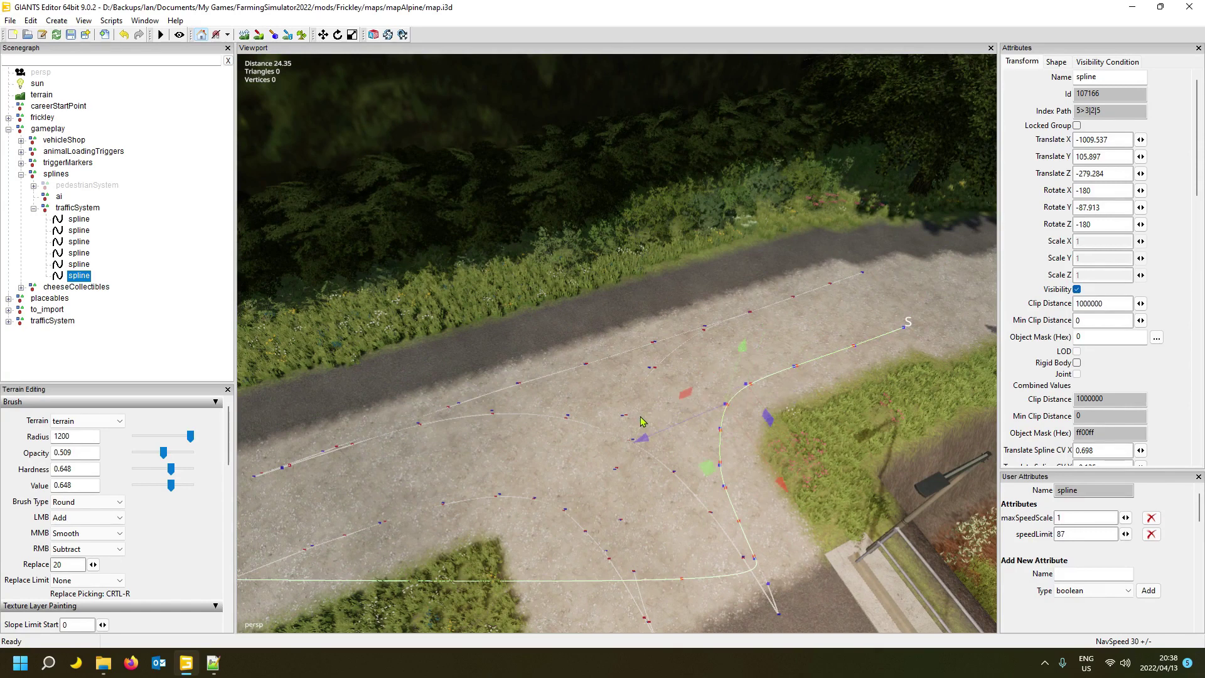
{"action": "key", "text": "ctrl+b"}
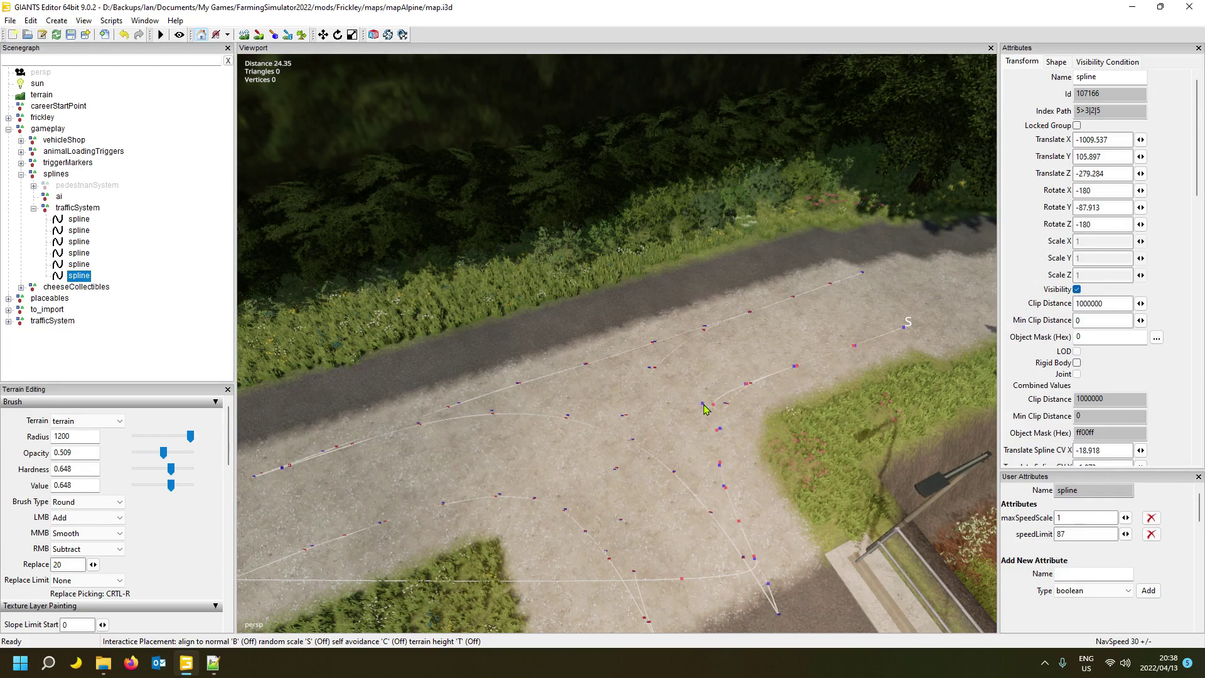
{"action": "left_click", "coordinate": [701, 409]}
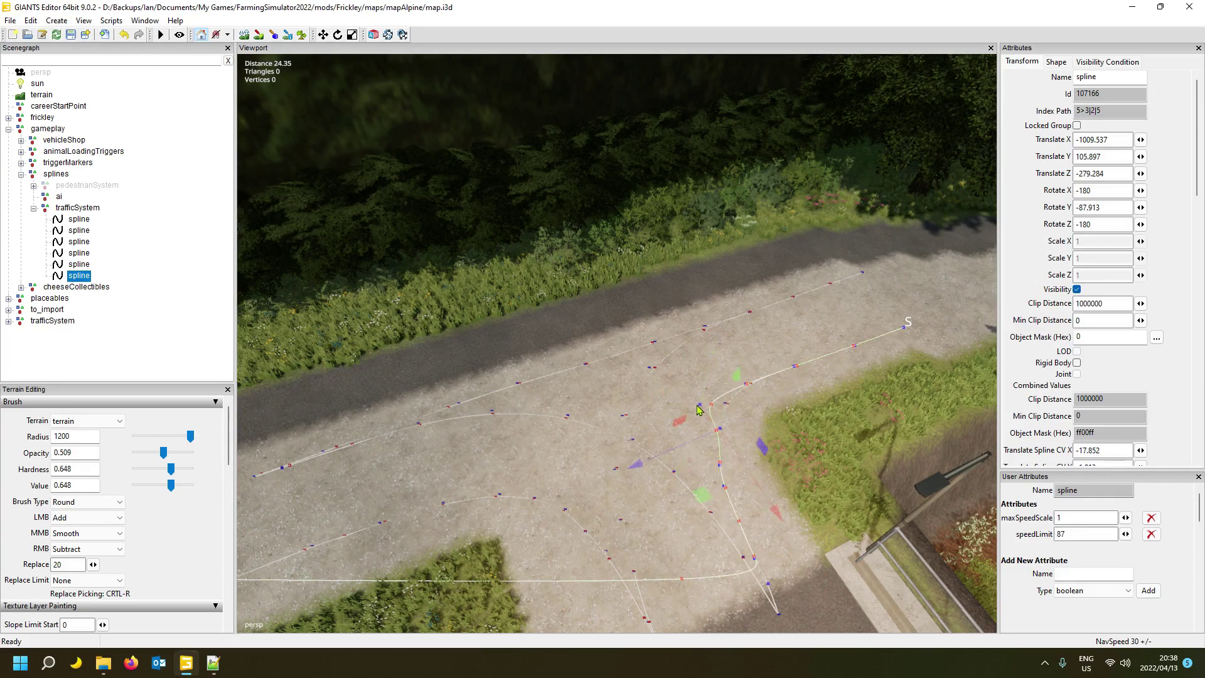
{"action": "key", "text": "ctrl+b"}
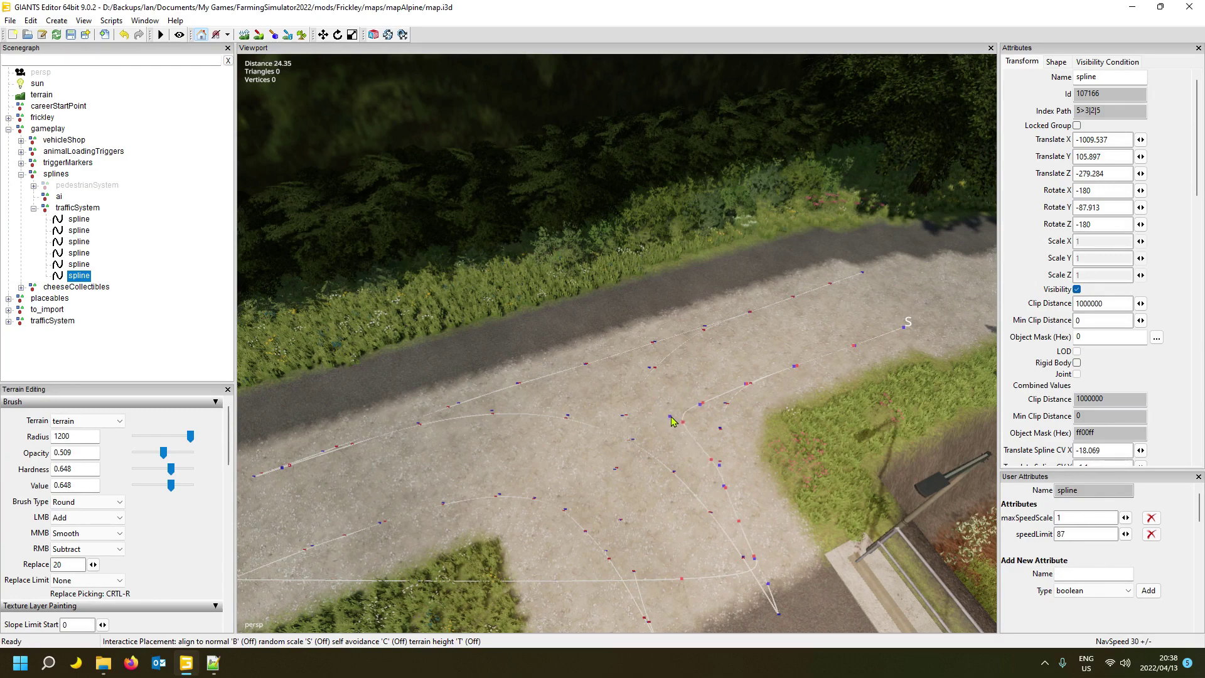
{"action": "left_click", "coordinate": [671, 421]}
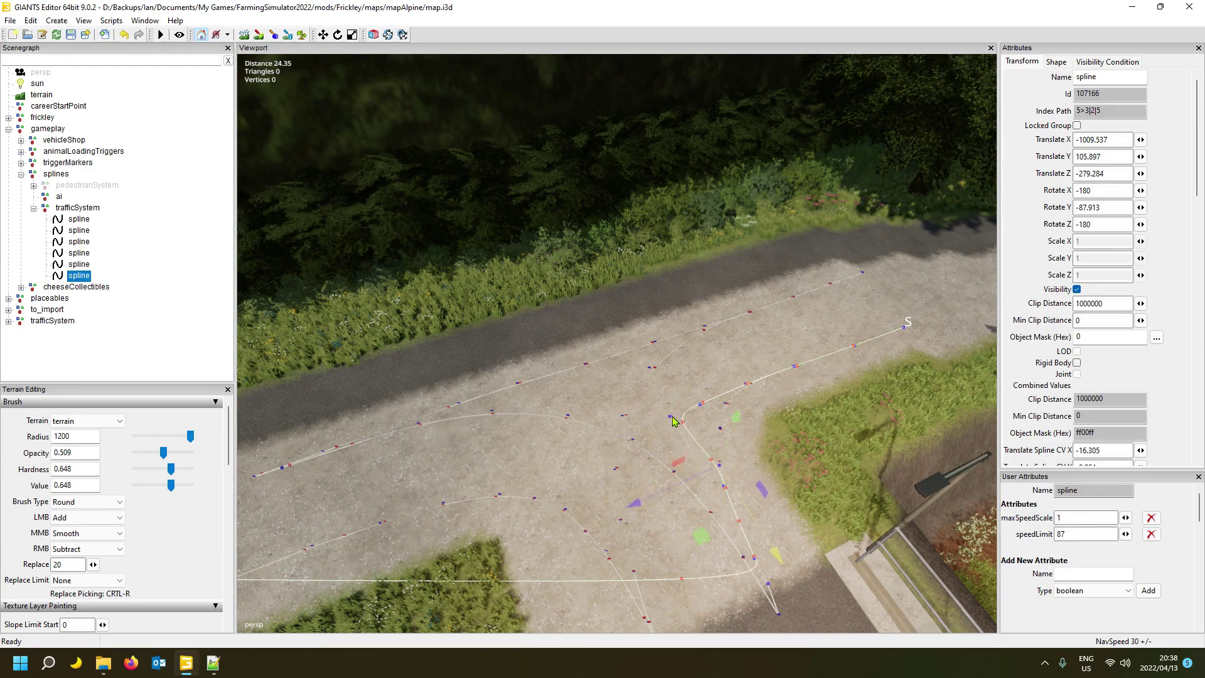
- Move the copy's remaining control points one by one onto the near lane, forming a straight line across the junction mouth to the end point
{"action": "key", "text": "ctrl+b"}
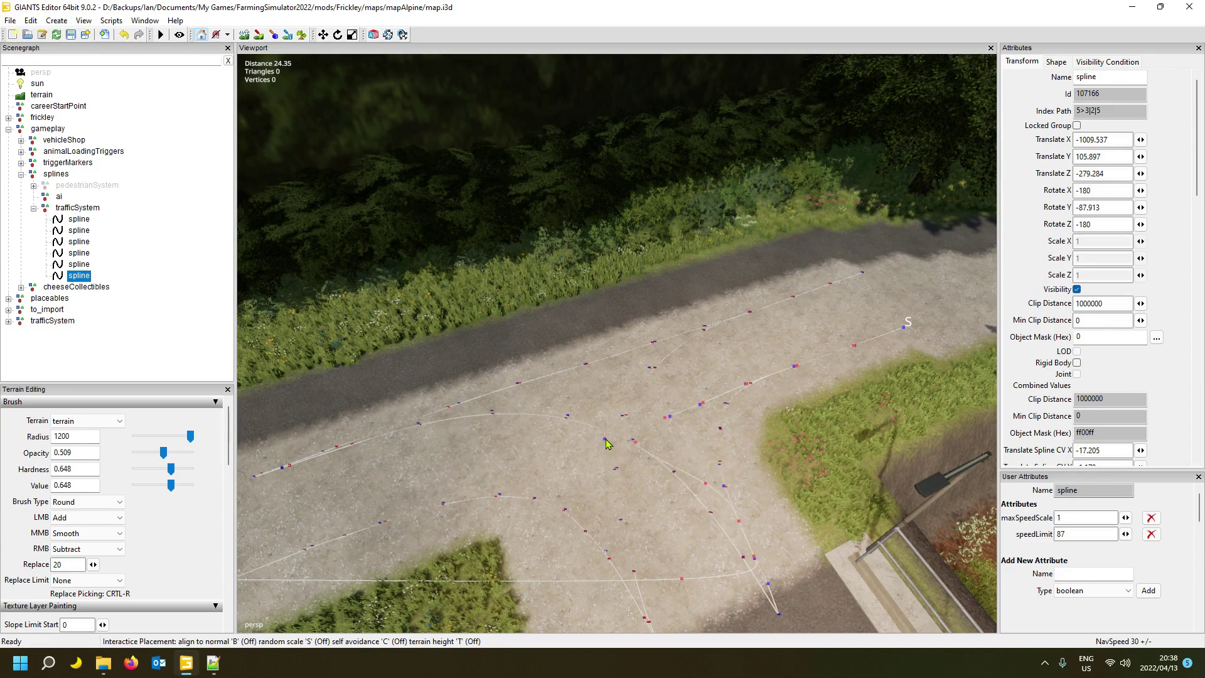
{"action": "left_click", "coordinate": [607, 446]}
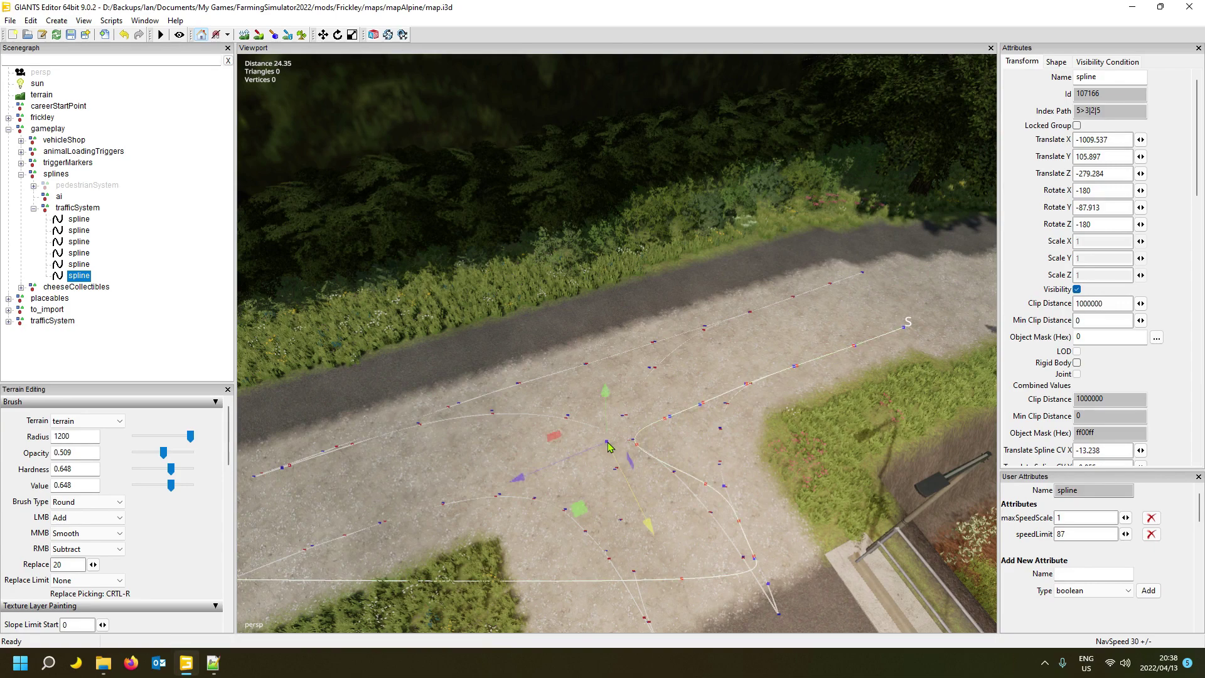
{"action": "key", "text": "ctrl+b"}
{"action": "left_click", "coordinate": [577, 460]}
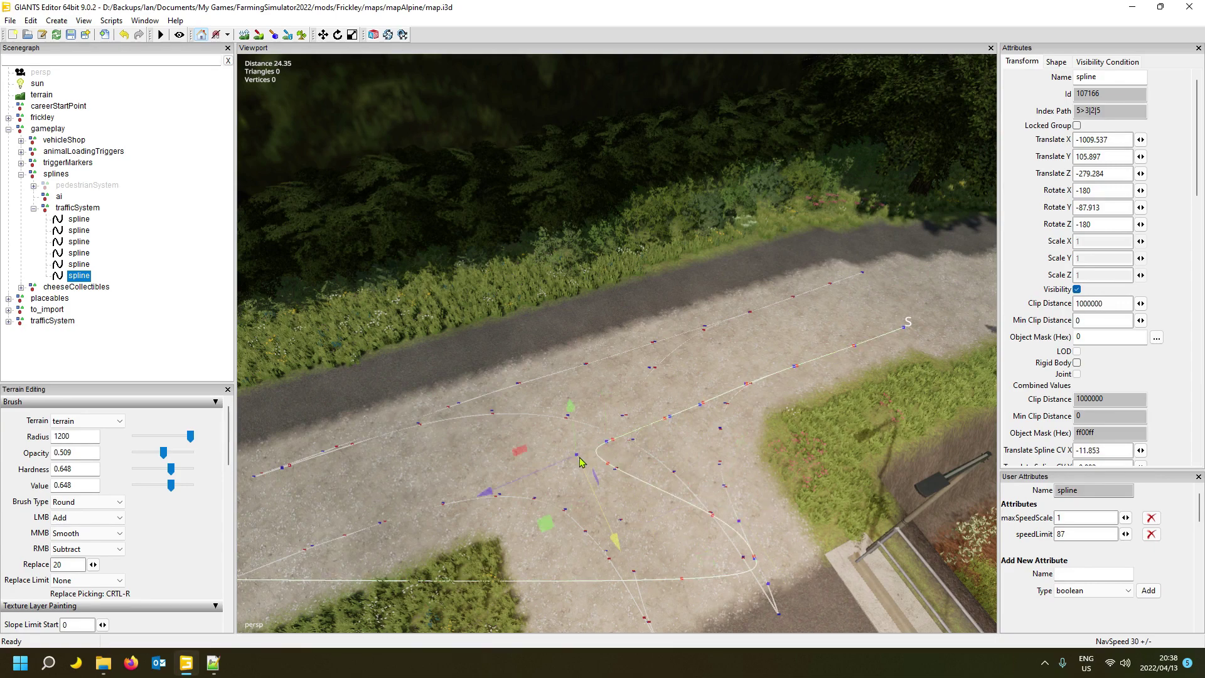
{"action": "key", "text": "Up"}
{"action": "key", "text": "ctrl+b"}
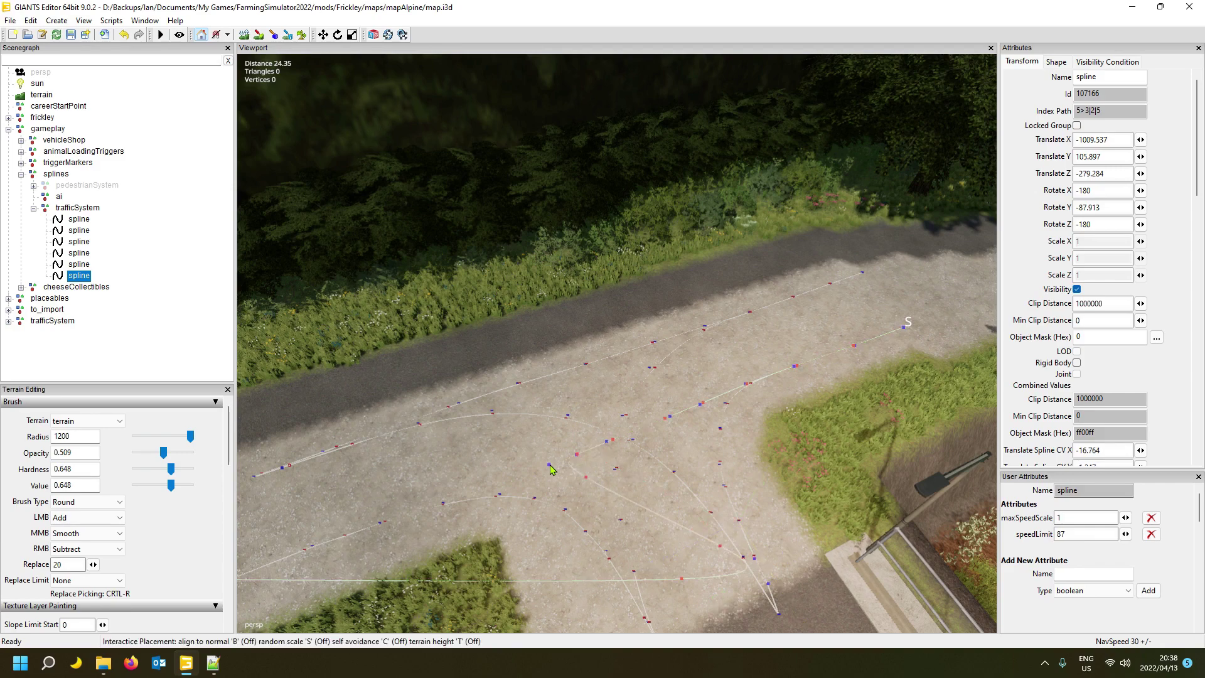
{"action": "left_click", "coordinate": [550, 469]}
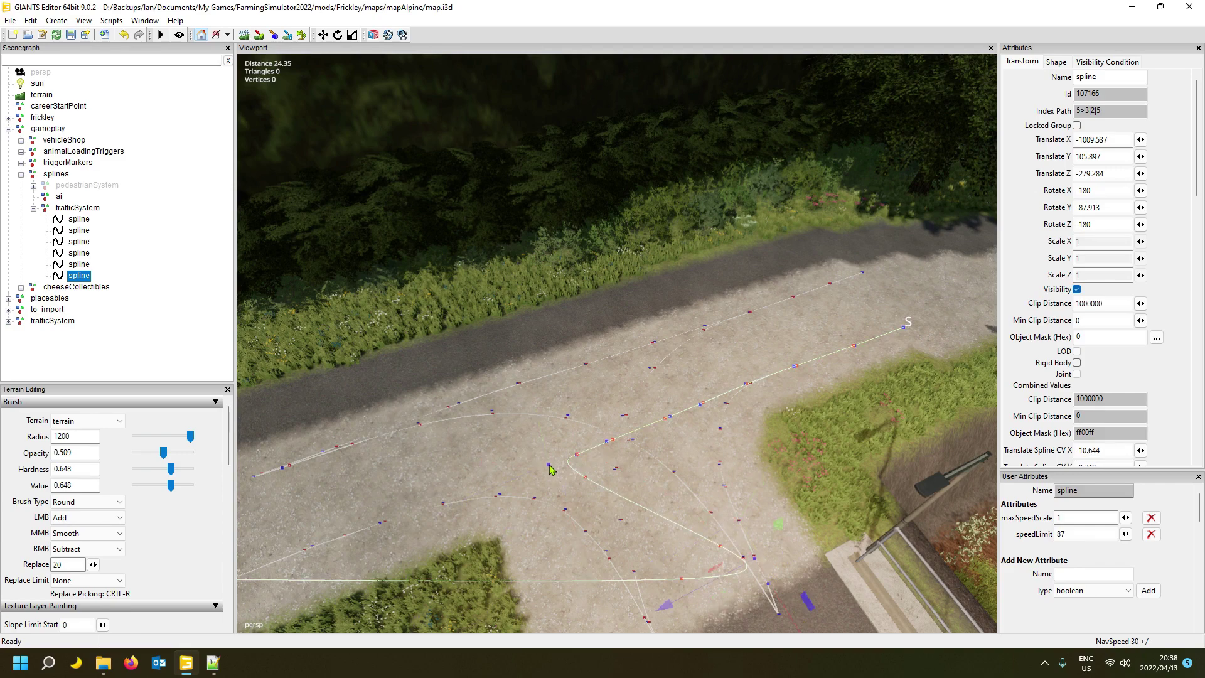
{"action": "key", "text": "ctrl+b"}
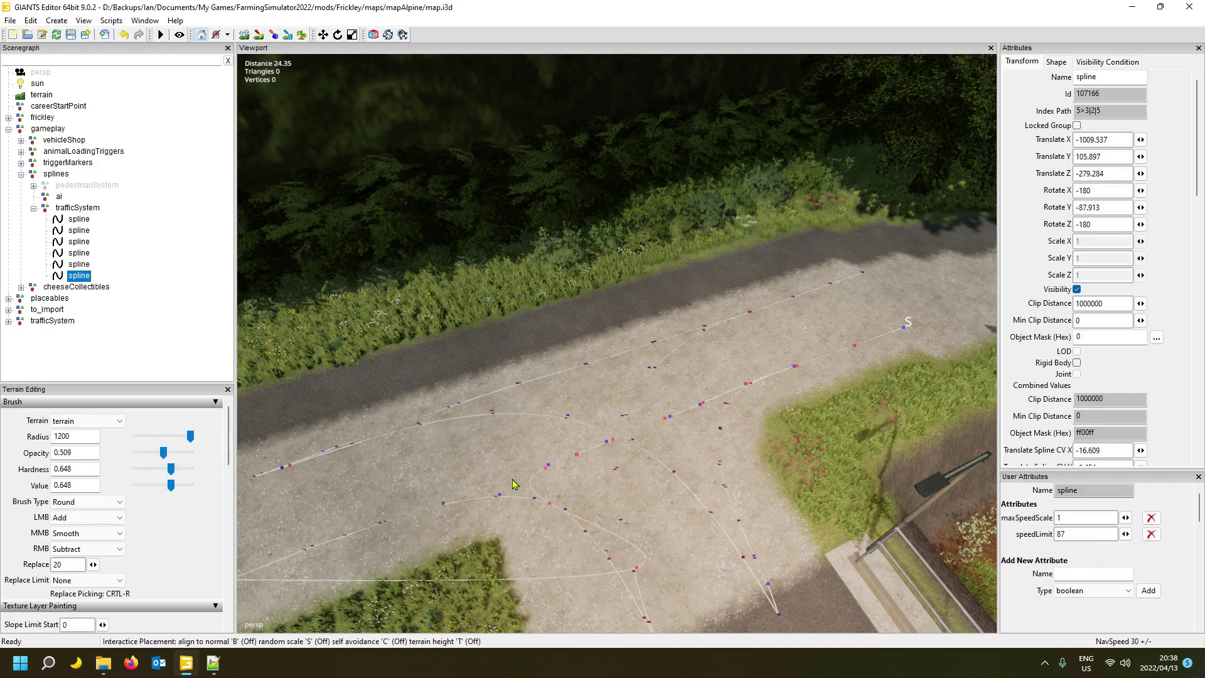
{"action": "left_click", "coordinate": [527, 478]}
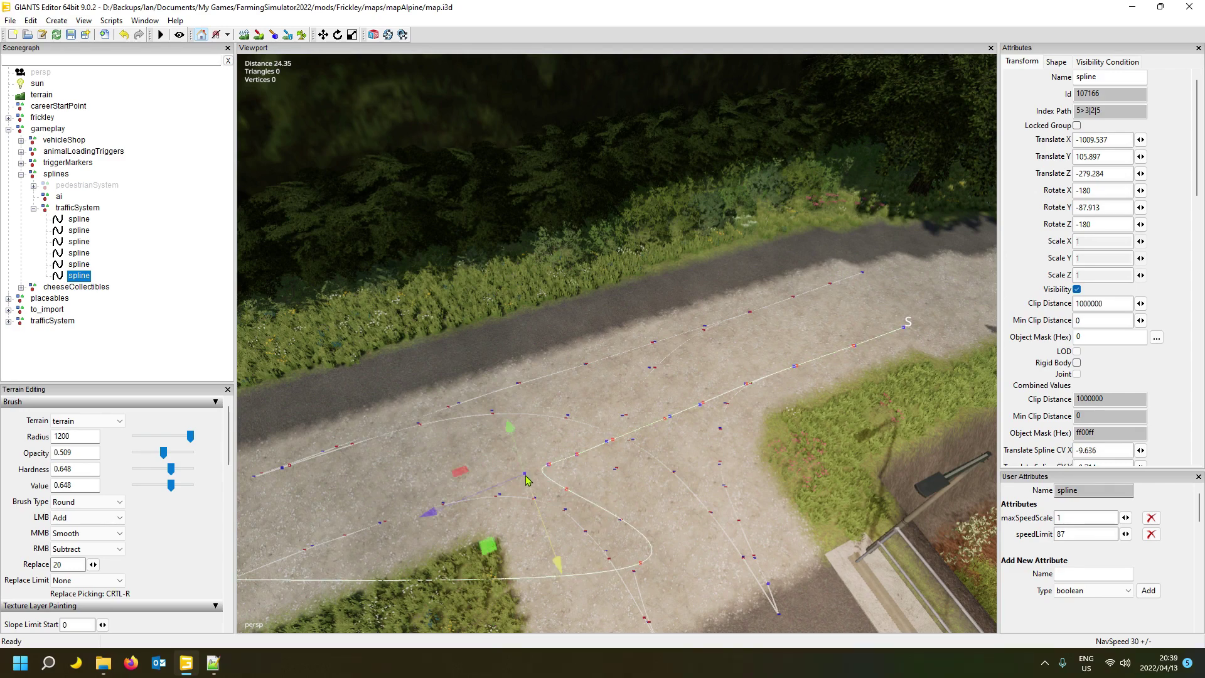
{"action": "key", "text": "ctrl+b"}
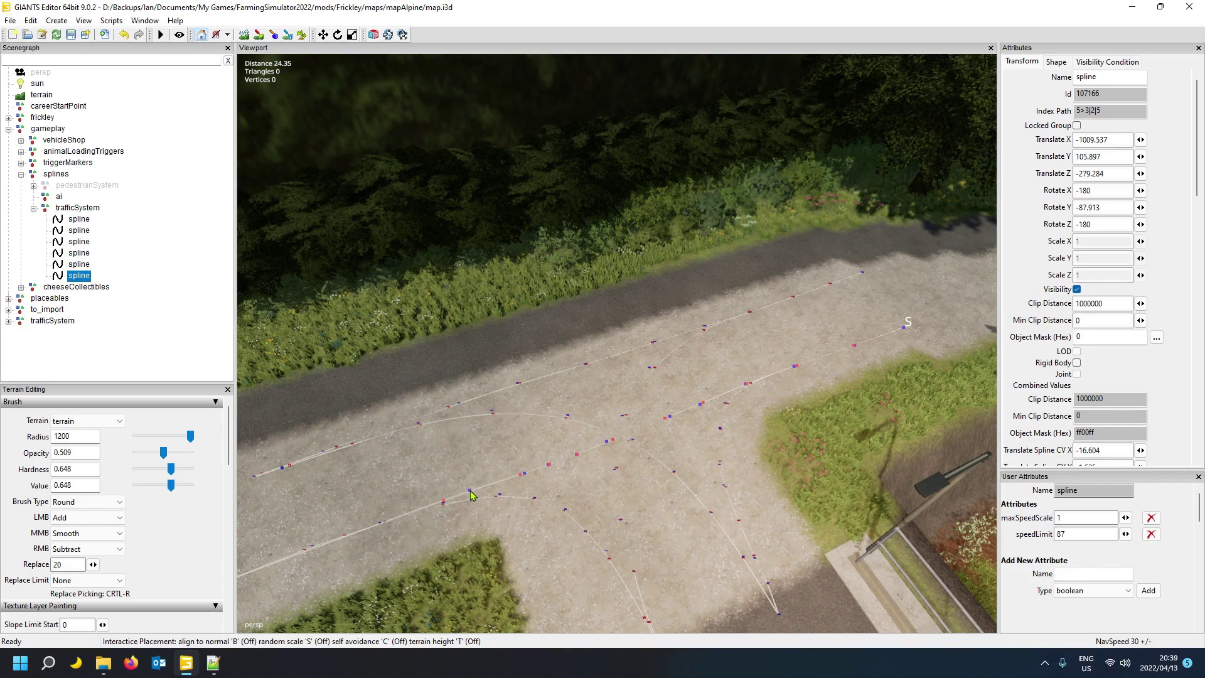
{"action": "left_click", "coordinate": [472, 495]}
{"action": "right_click_drag", "start_coordinate": [473, 495], "coordinate": [500, 540]}
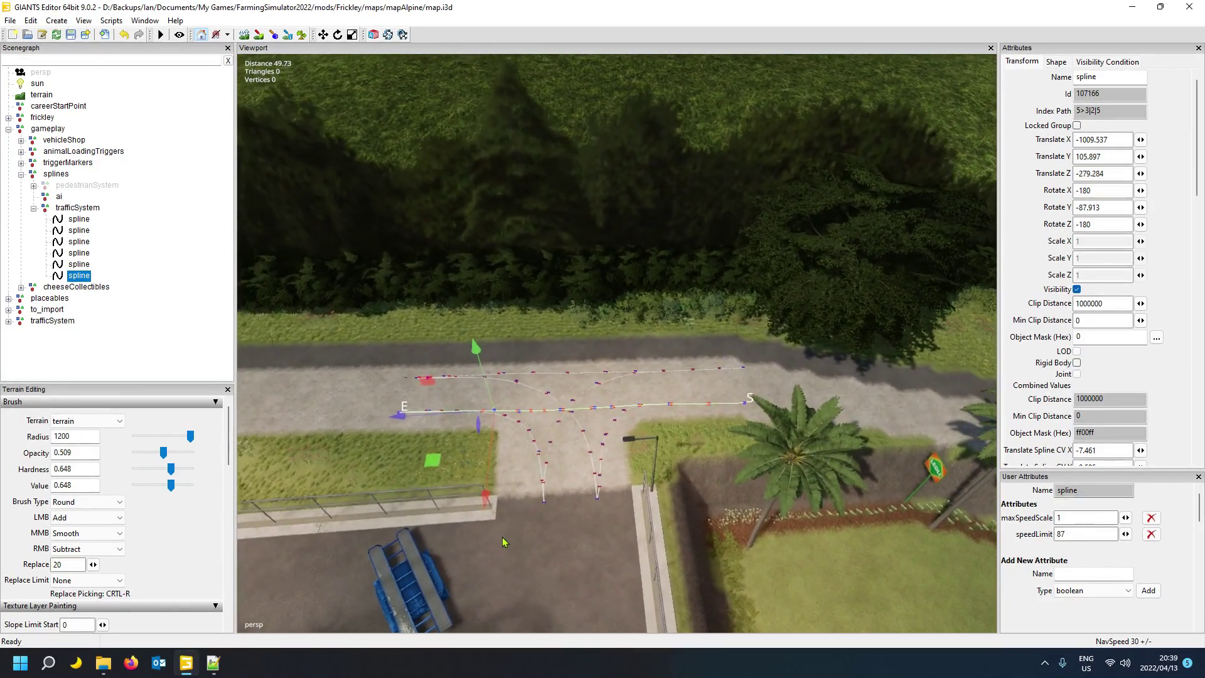
{"action": "left_click", "coordinate": [146, 267]}
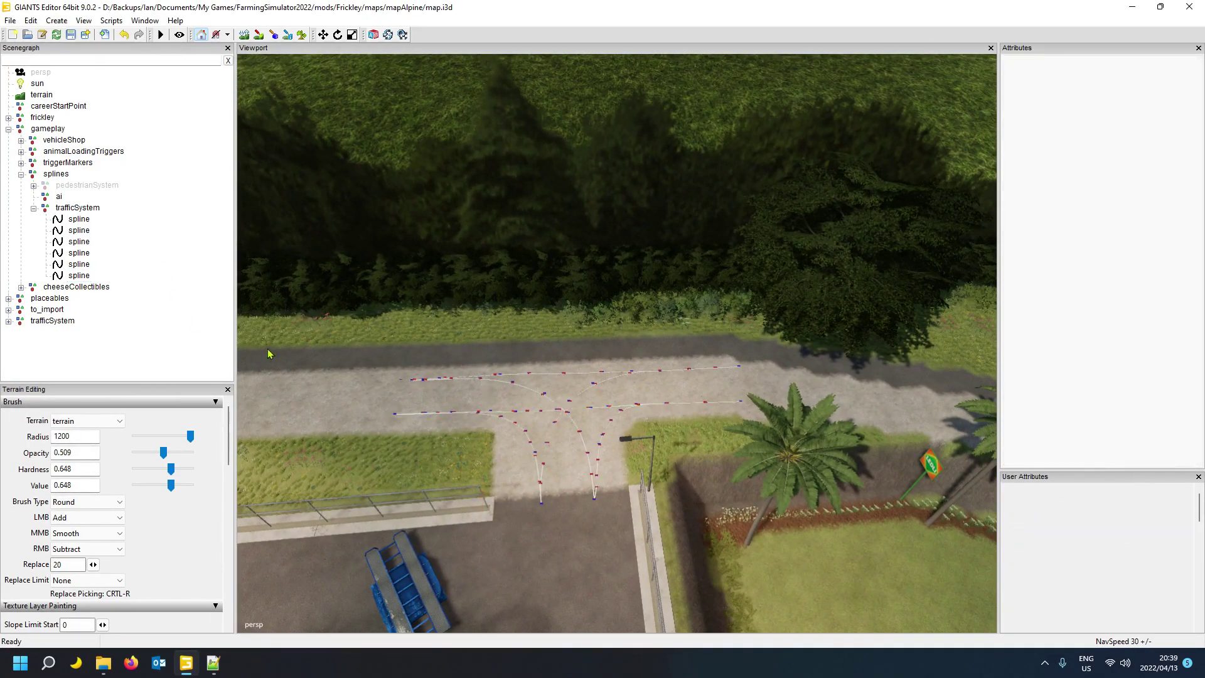
- Examine the road beyond the T-junction, past the red house and the grain mill, to locate the next road junction
{"action": "left_click_drag", "start_coordinate": [315, 363], "coordinate": [379, 506], "text": "alt"}
{"action": "scroll", "coordinate": [589, 462], "scroll_direction": "up", "scroll_amount": 3}
{"action": "left_click_drag", "start_coordinate": [535, 444], "coordinate": [631, 435], "text": "alt"}
{"action": "scroll", "coordinate": [487, 290], "scroll_direction": "up", "scroll_amount": 5}
{"action": "scroll", "coordinate": [486, 365], "scroll_direction": "up", "scroll_amount": 4}
{"action": "scroll", "coordinate": [630, 434], "scroll_direction": "down", "scroll_amount": 3}
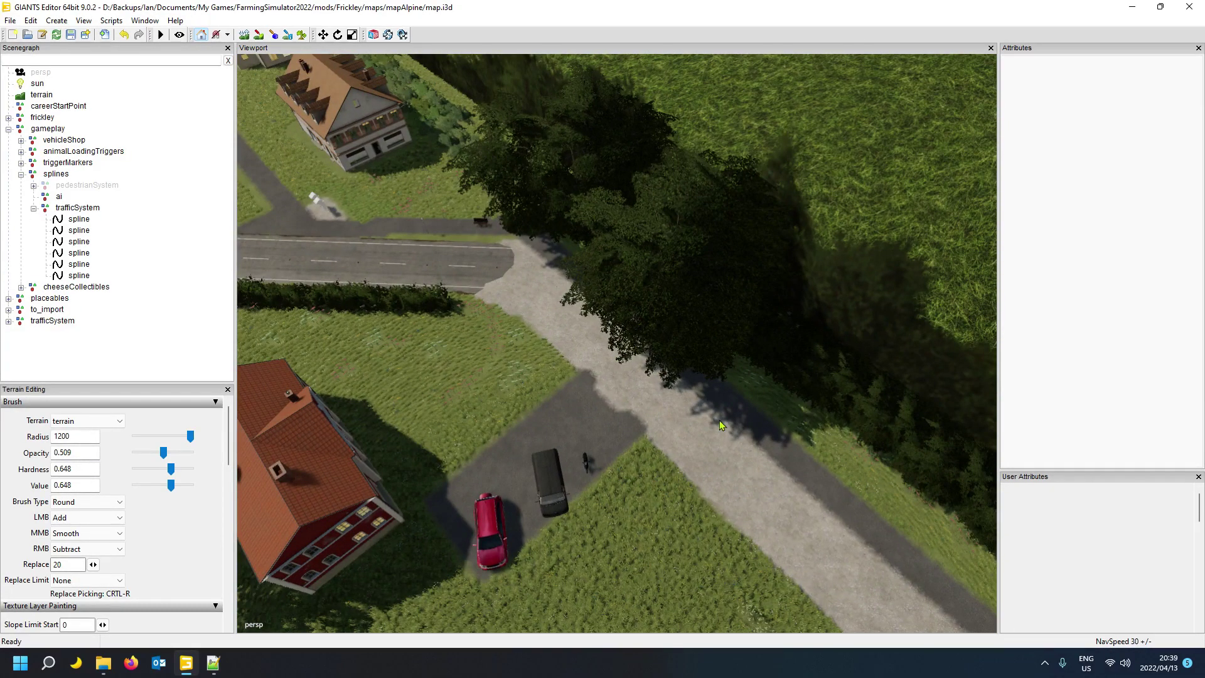
{"action": "left_click_drag", "start_coordinate": [551, 375], "coordinate": [755, 379], "text": "alt"}
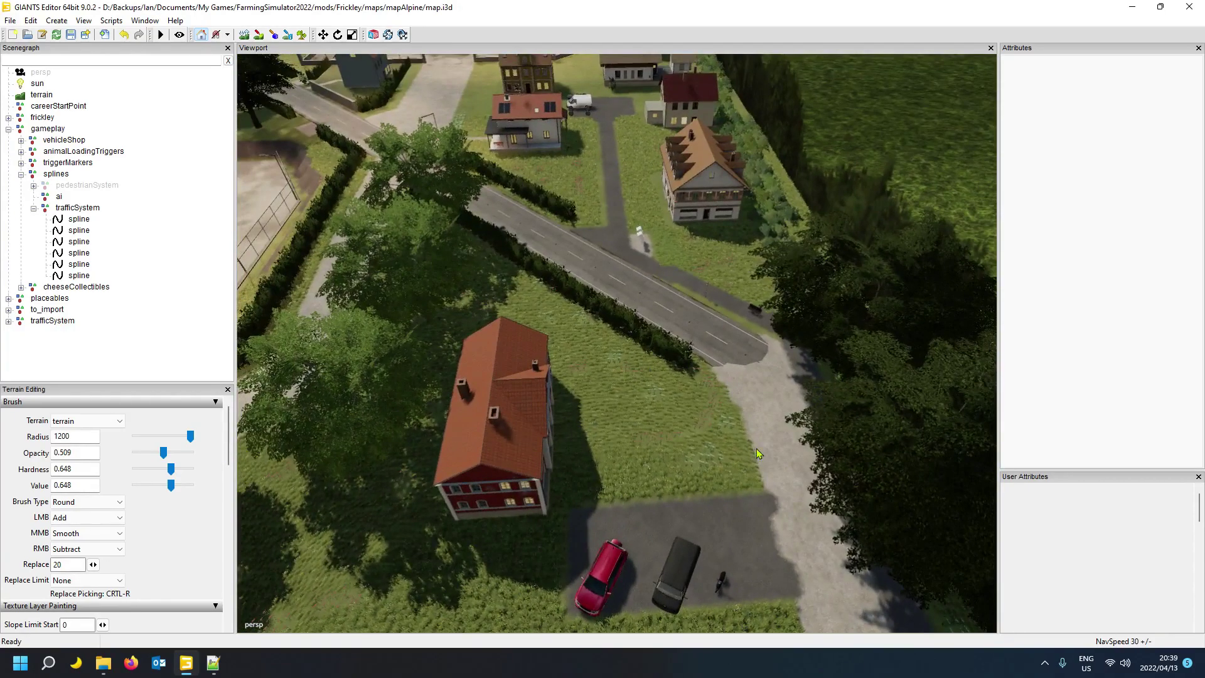
{"action": "left_click_drag", "start_coordinate": [551, 279], "coordinate": [430, 260], "text": "alt"}
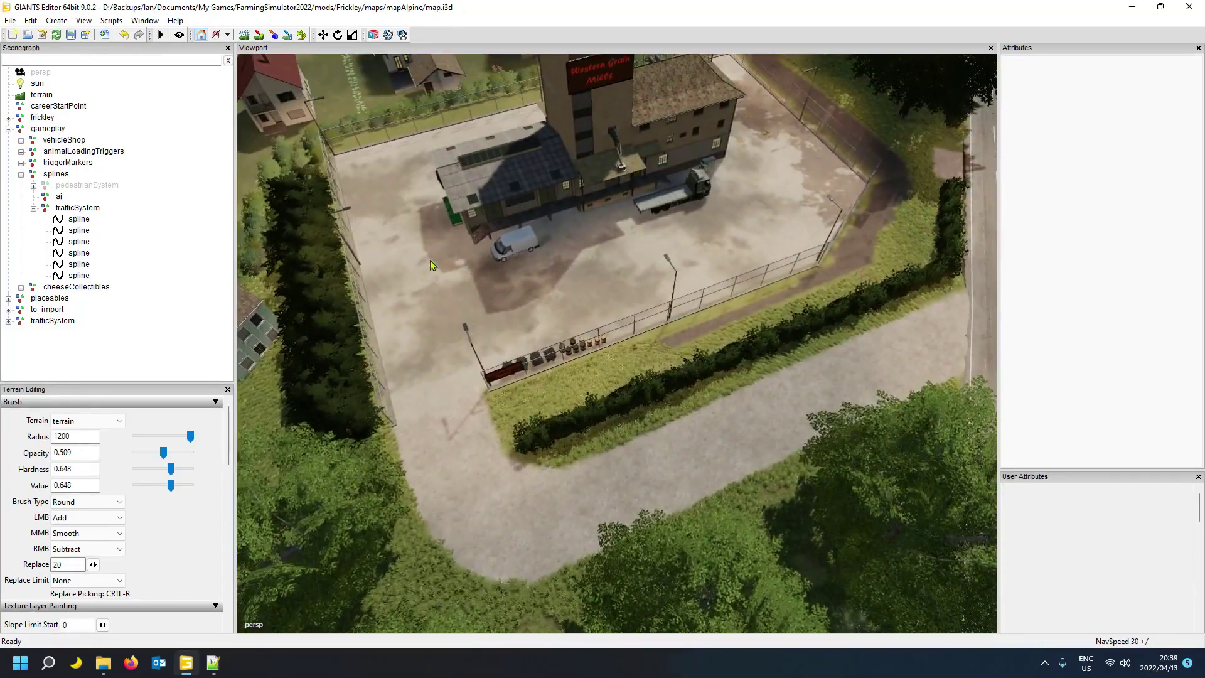
{"action": "left_click_drag", "start_coordinate": [586, 362], "coordinate": [996, 337], "text": "alt"}
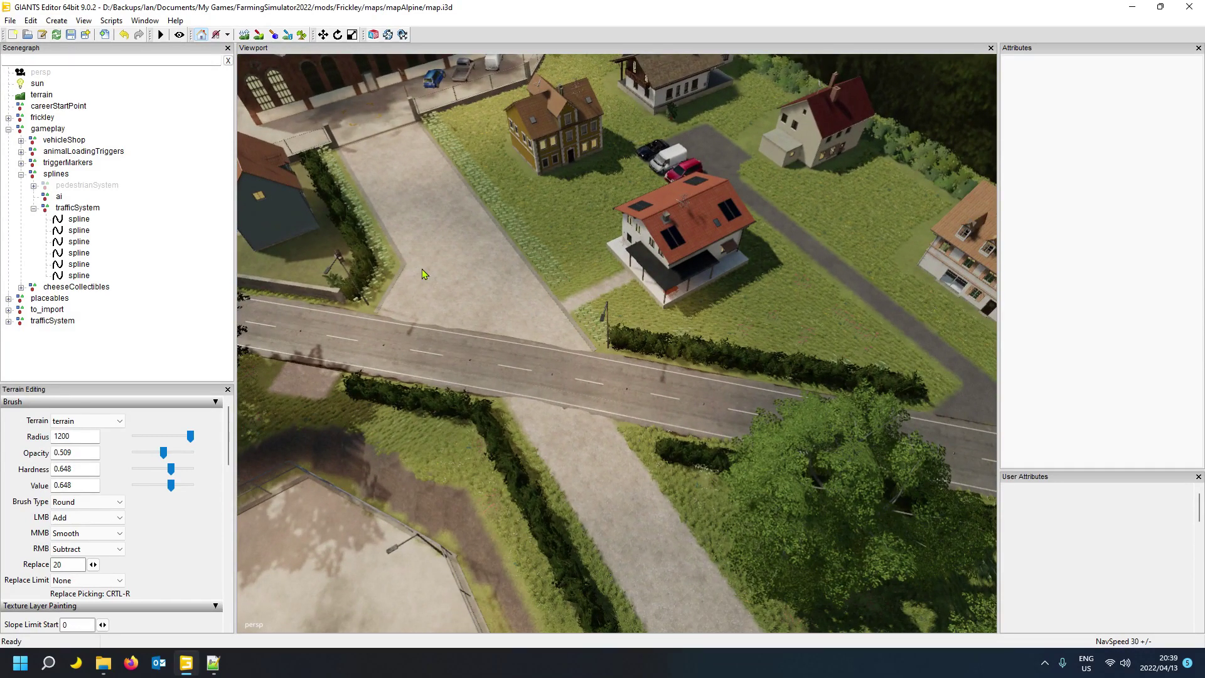
{"action": "left_click_drag", "start_coordinate": [435, 250], "coordinate": [468, 270], "text": "alt"}
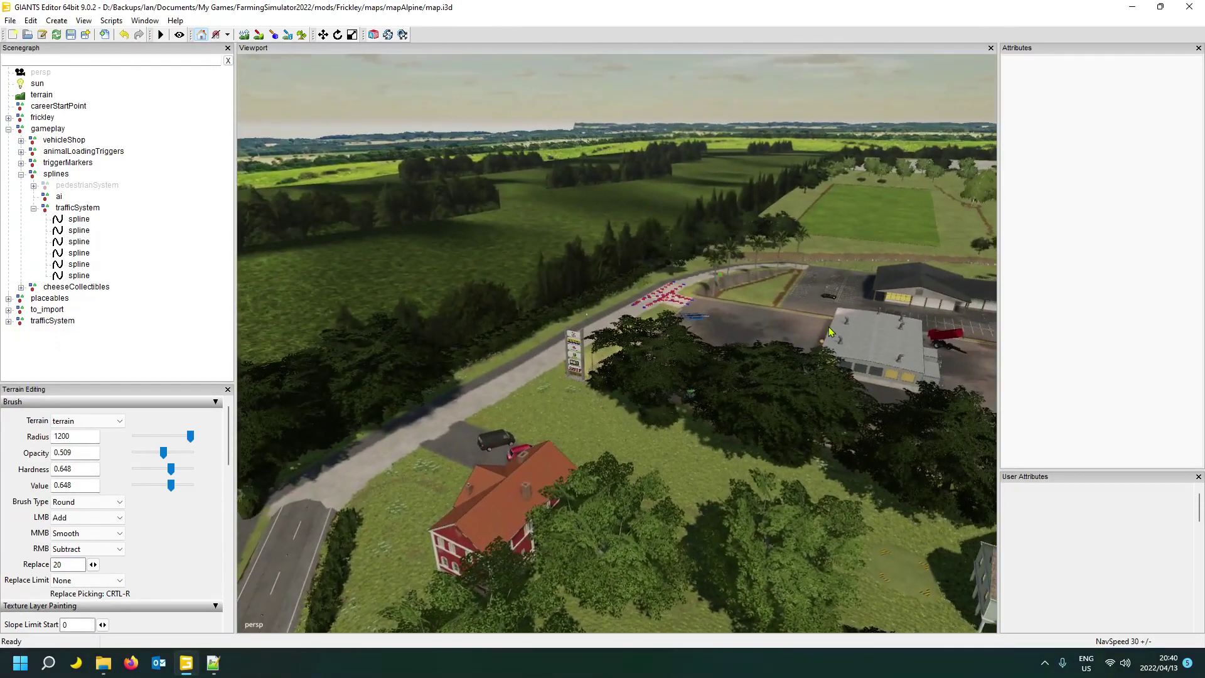
{"action": "left_click_drag", "start_coordinate": [828, 331], "coordinate": [509, 375], "text": "alt"}
{"action": "scroll", "coordinate": [852, 327], "scroll_direction": "up", "scroll_amount": 5}
{"action": "scroll", "coordinate": [833, 380], "scroll_direction": "down", "scroll_amount": 3}
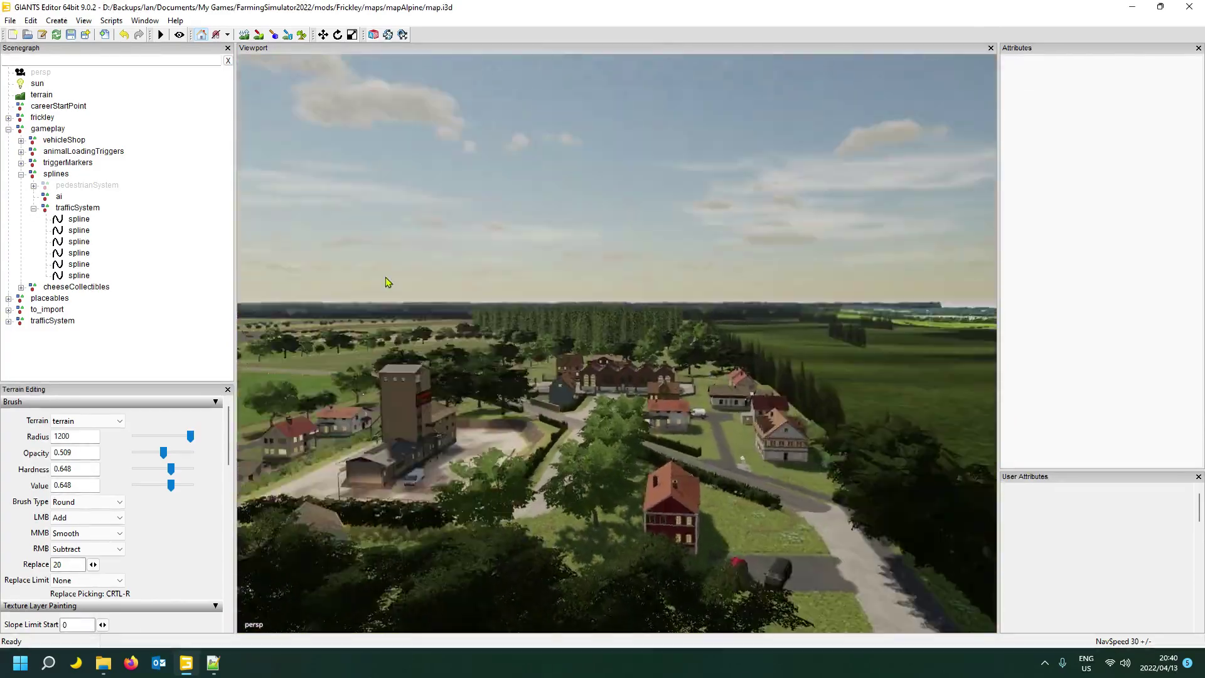
{"action": "scroll", "coordinate": [385, 276], "scroll_direction": "up", "scroll_amount": 5}
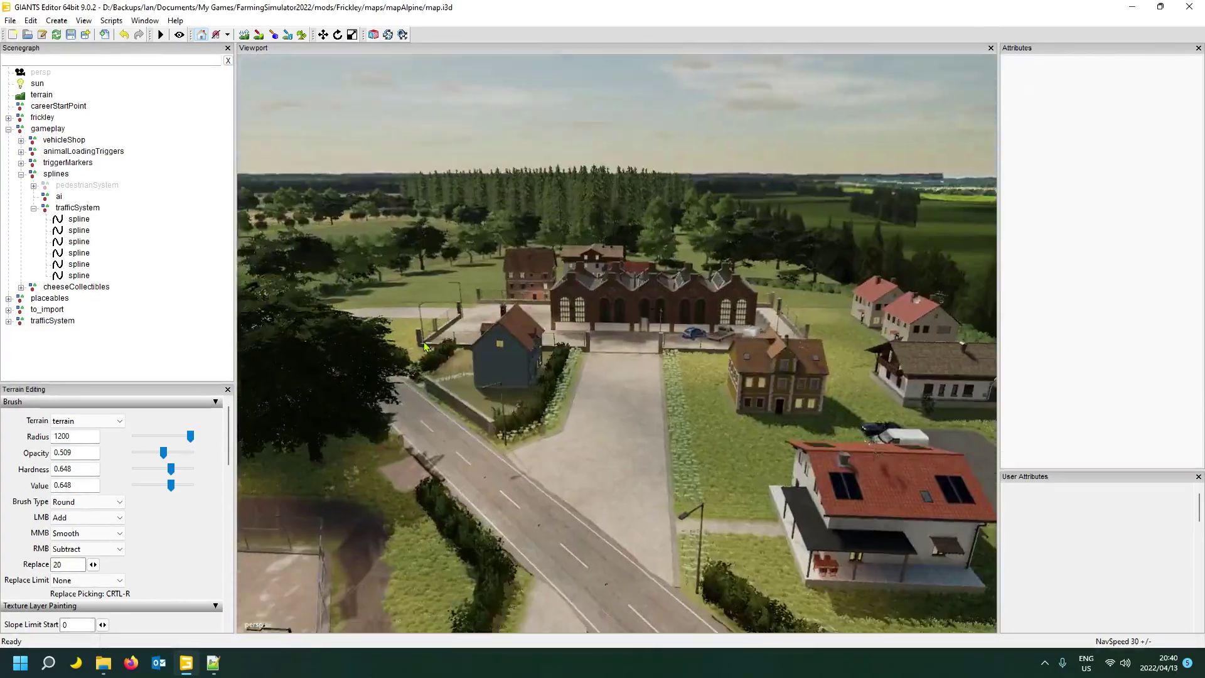
{"action": "left_click_drag", "start_coordinate": [385, 276], "coordinate": [1027, 292], "text": "alt"}
{"action": "scroll", "coordinate": [502, 440], "scroll_direction": "down", "scroll_amount": 5}
{"action": "left_click_drag", "start_coordinate": [303, 367], "coordinate": [474, 362], "text": "alt"}
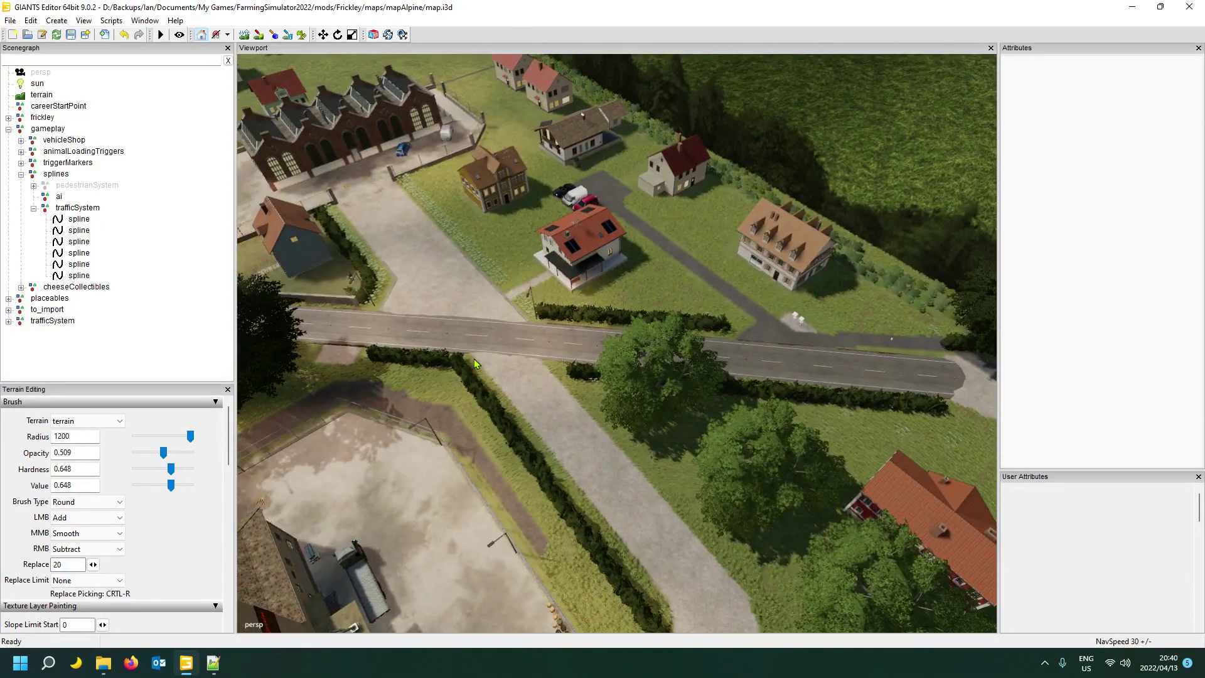
{"action": "scroll", "coordinate": [473, 359], "scroll_direction": "up", "scroll_amount": 5}
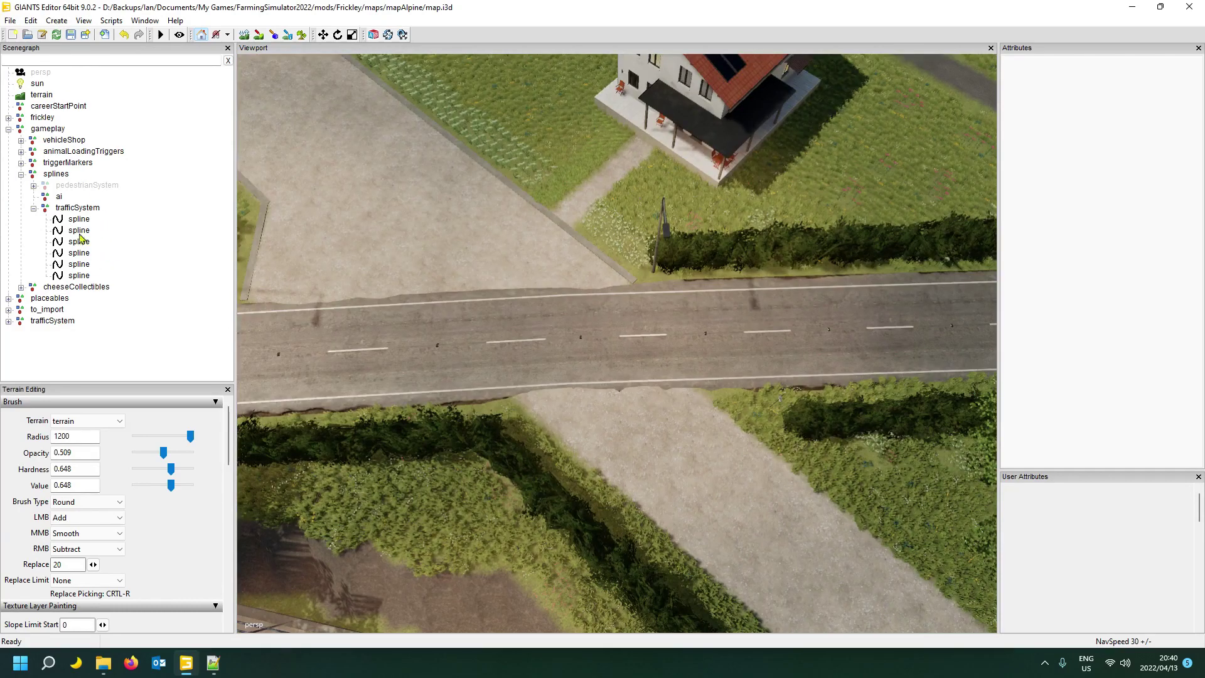
- Create a new transform group and name it JunctionShop
{"action": "left_click", "coordinate": [58, 21]}
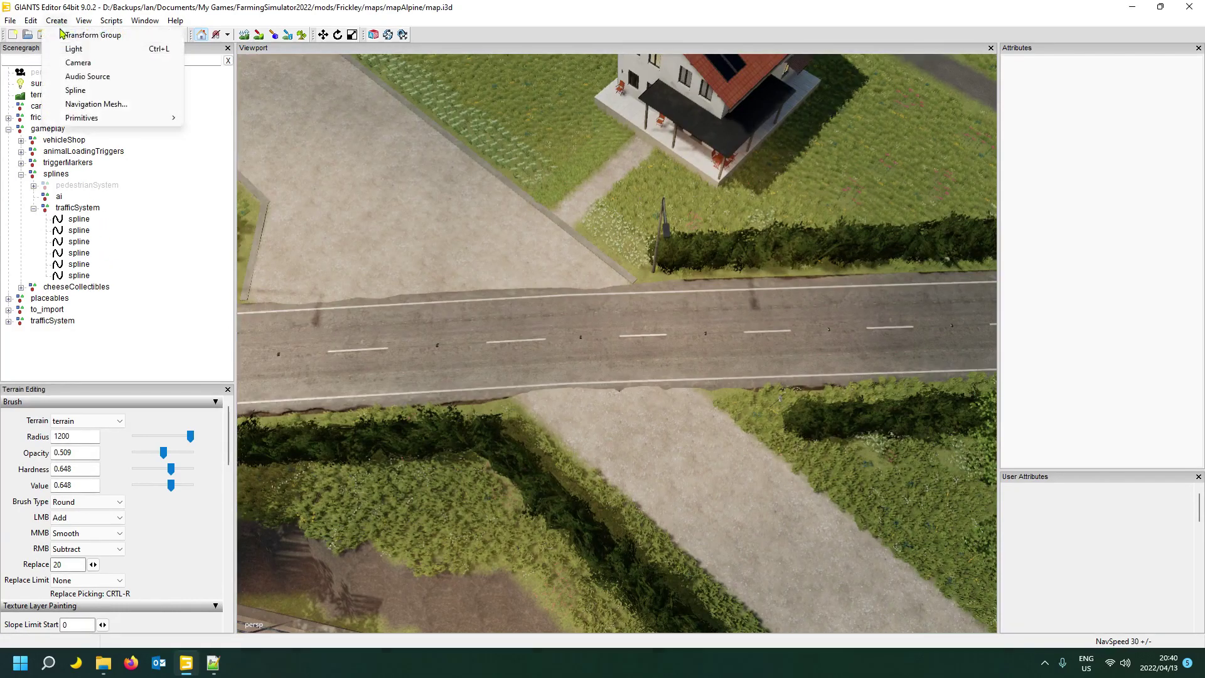
{"action": "left_click", "coordinate": [101, 36]}
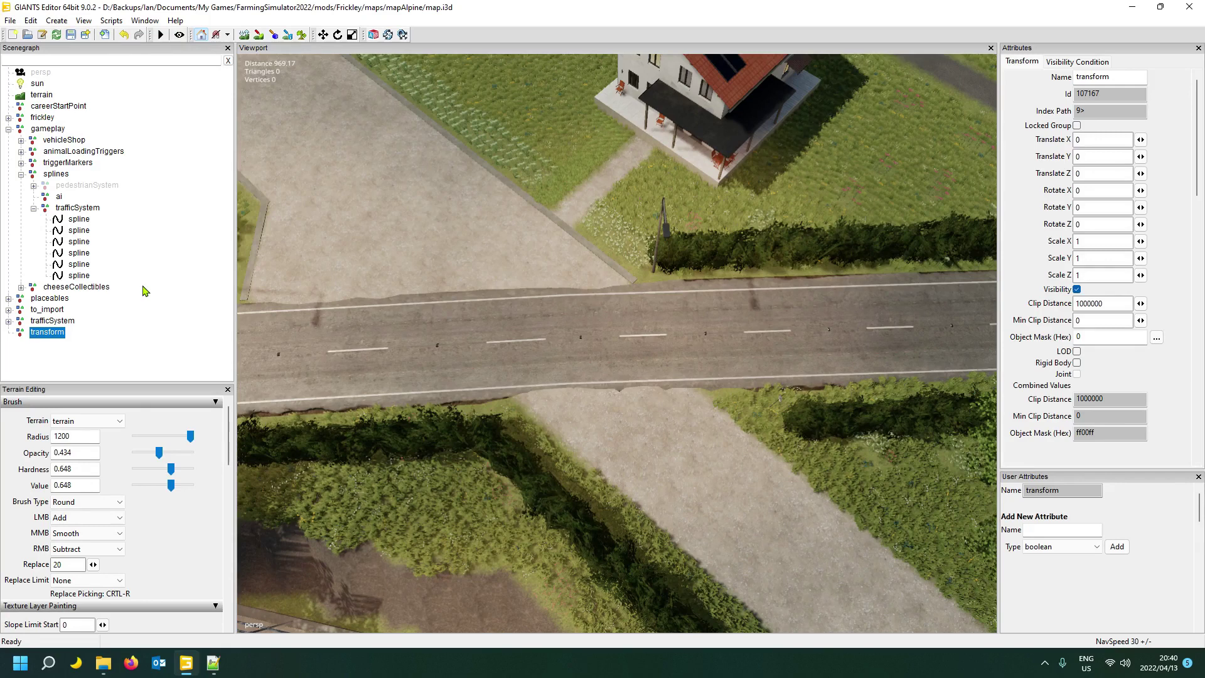
{"action": "double_click", "coordinate": [1122, 76]}
{"action": "type", "text": "j"}
{"action": "key", "text": "Return"}
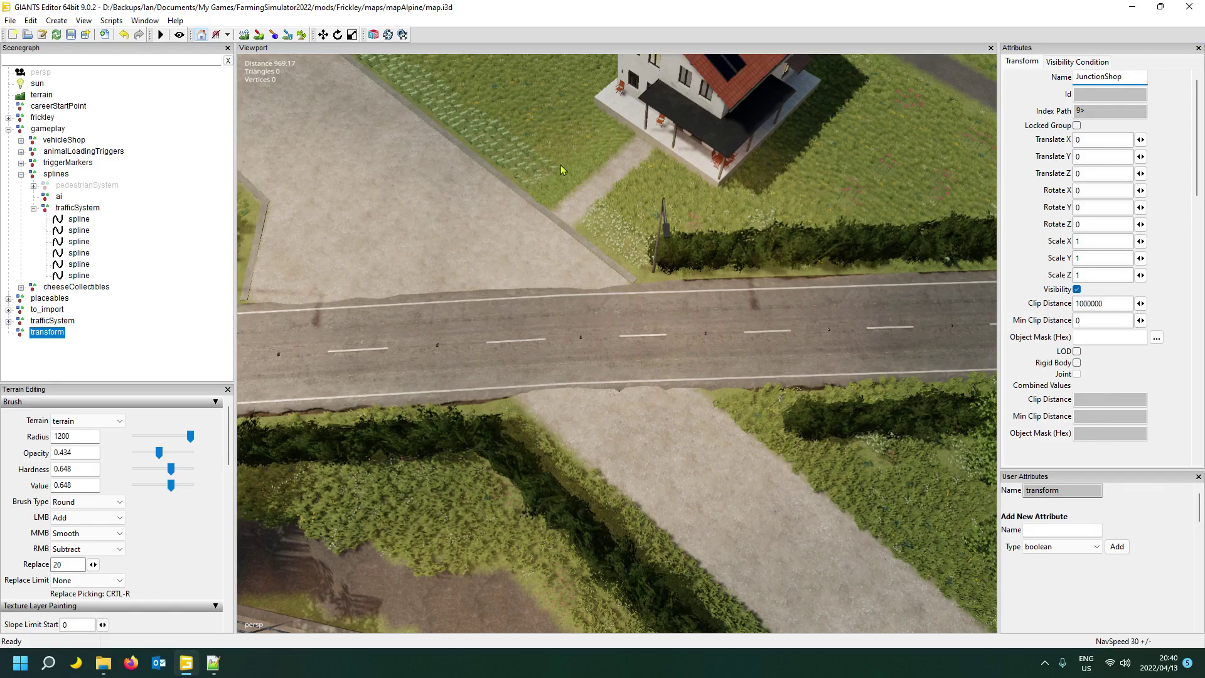
- Move the JunctionShop group into the trafficSystem group under splines
{"action": "left_click", "coordinate": [143, 332]}
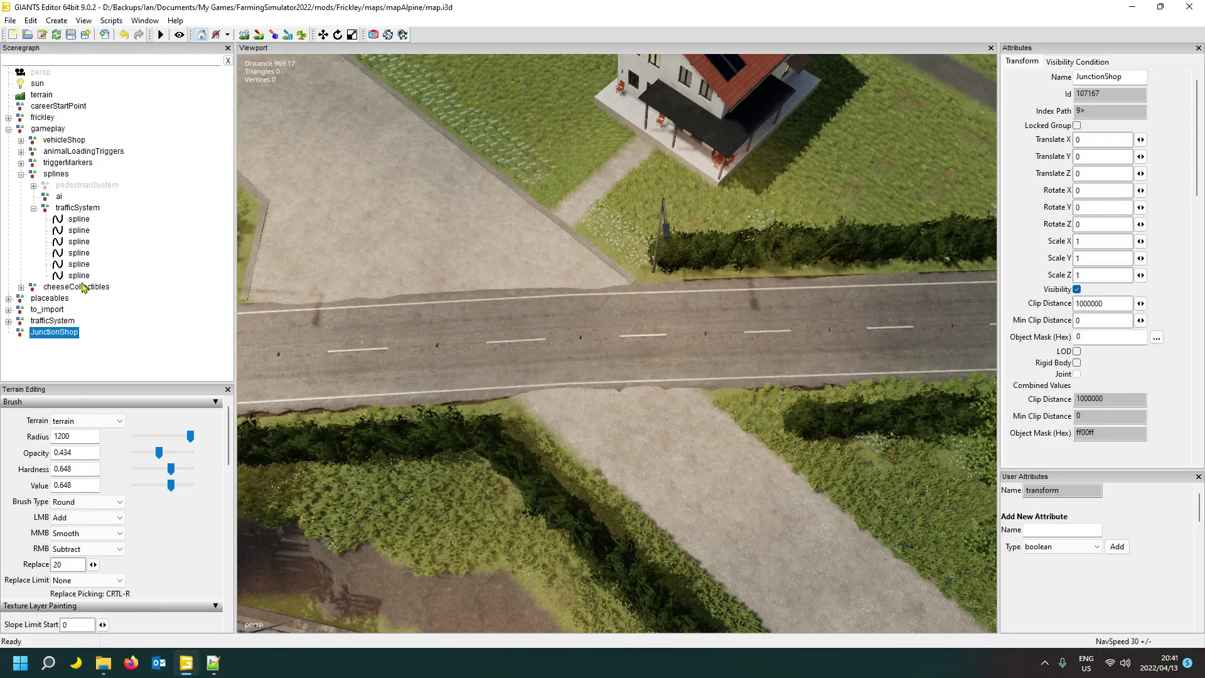
{"action": "key", "text": "ctrl+x"}
{"action": "left_click", "coordinate": [123, 212]}
{"action": "key", "text": "ctrl+v"}
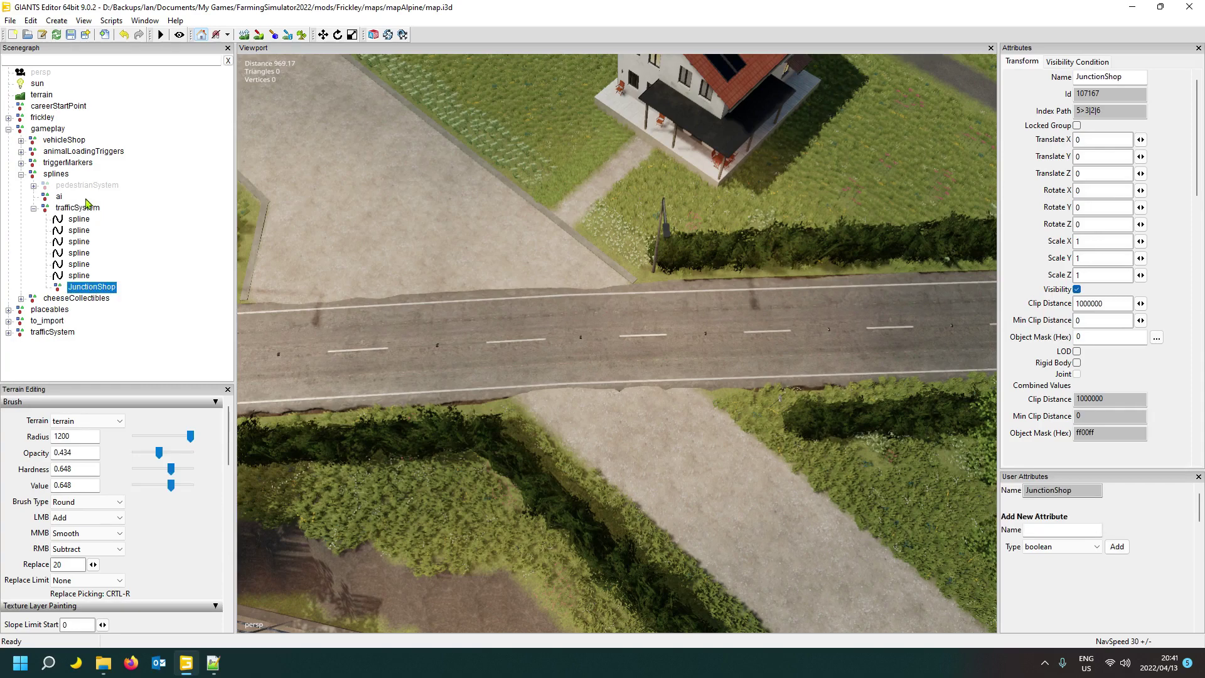
- Move all six traffic splines of the T-junction into the JunctionShop group
{"action": "left_click", "coordinate": [76, 221]}
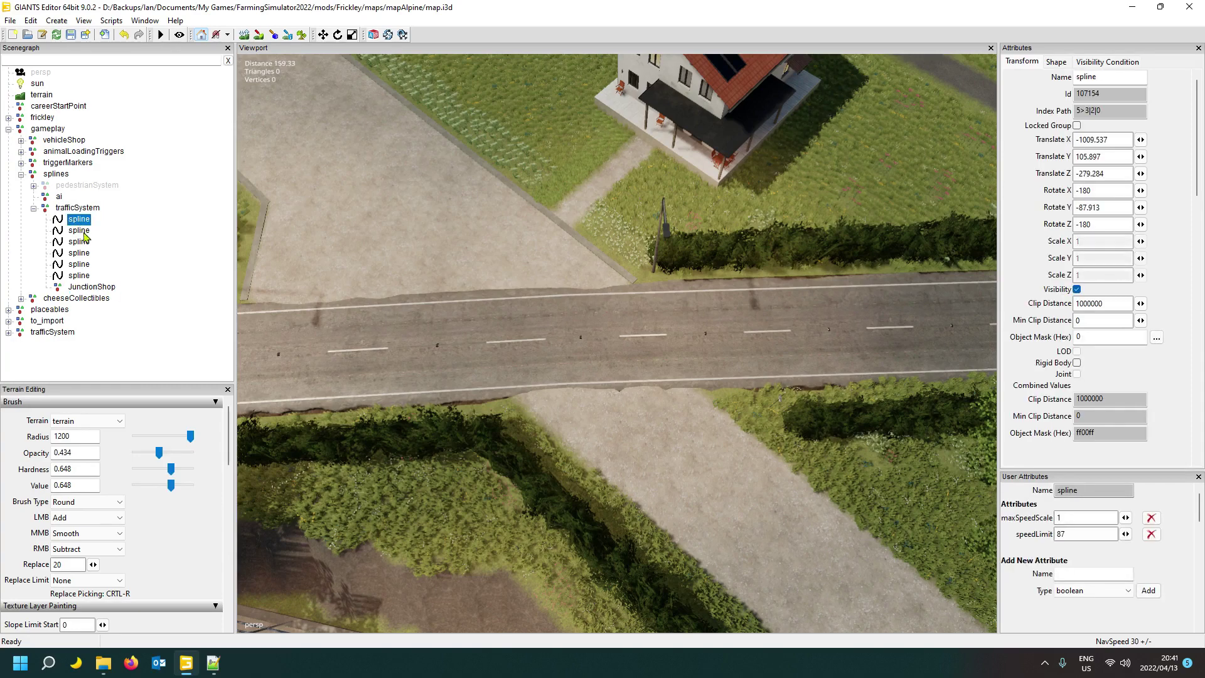
{"action": "left_click", "coordinate": [88, 276], "text": "shift"}
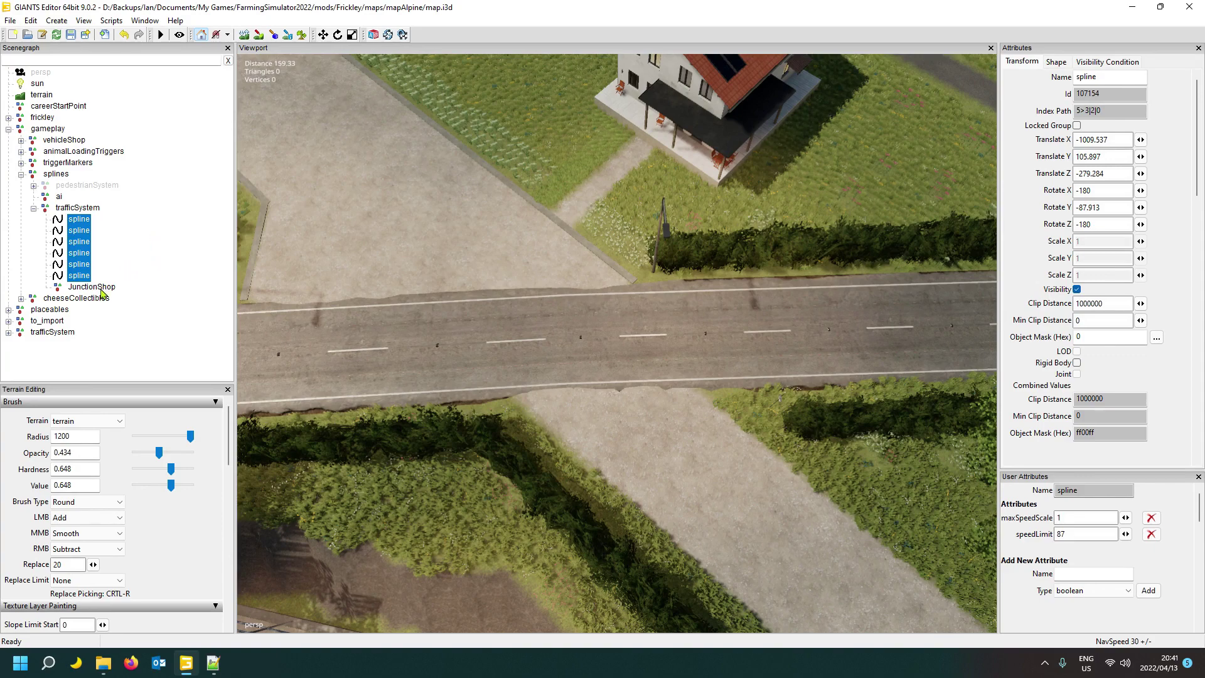
{"action": "key", "text": "Delete"}
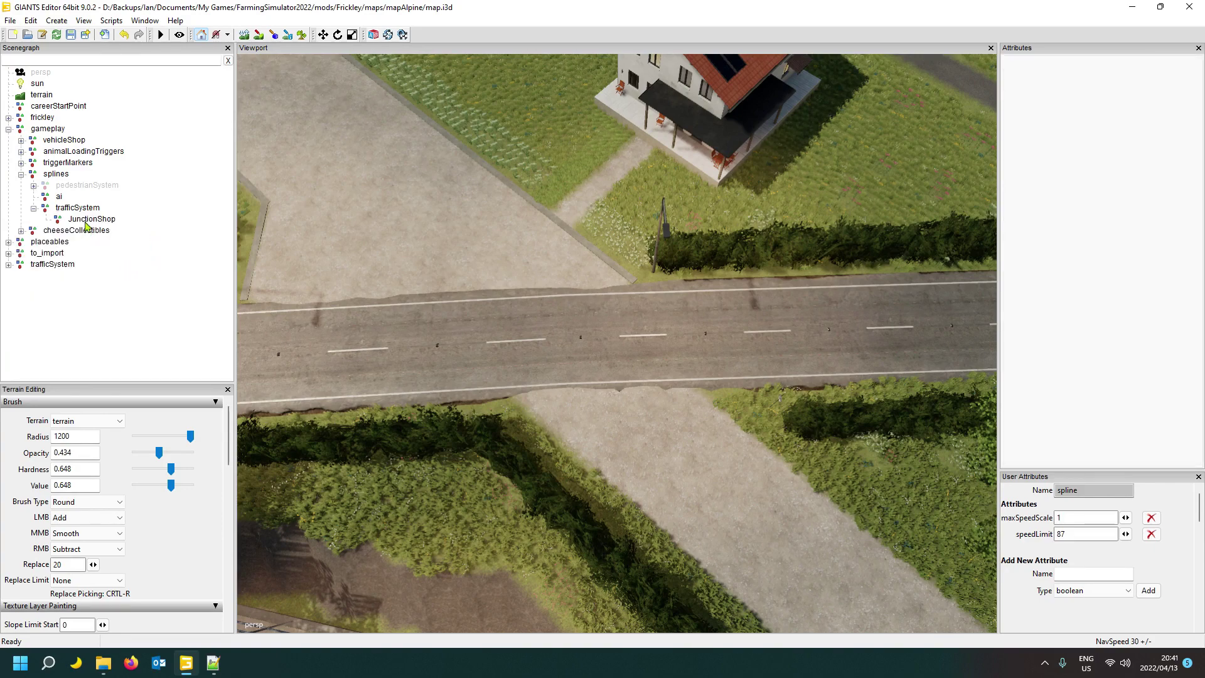
{"action": "left_click", "coordinate": [87, 221]}
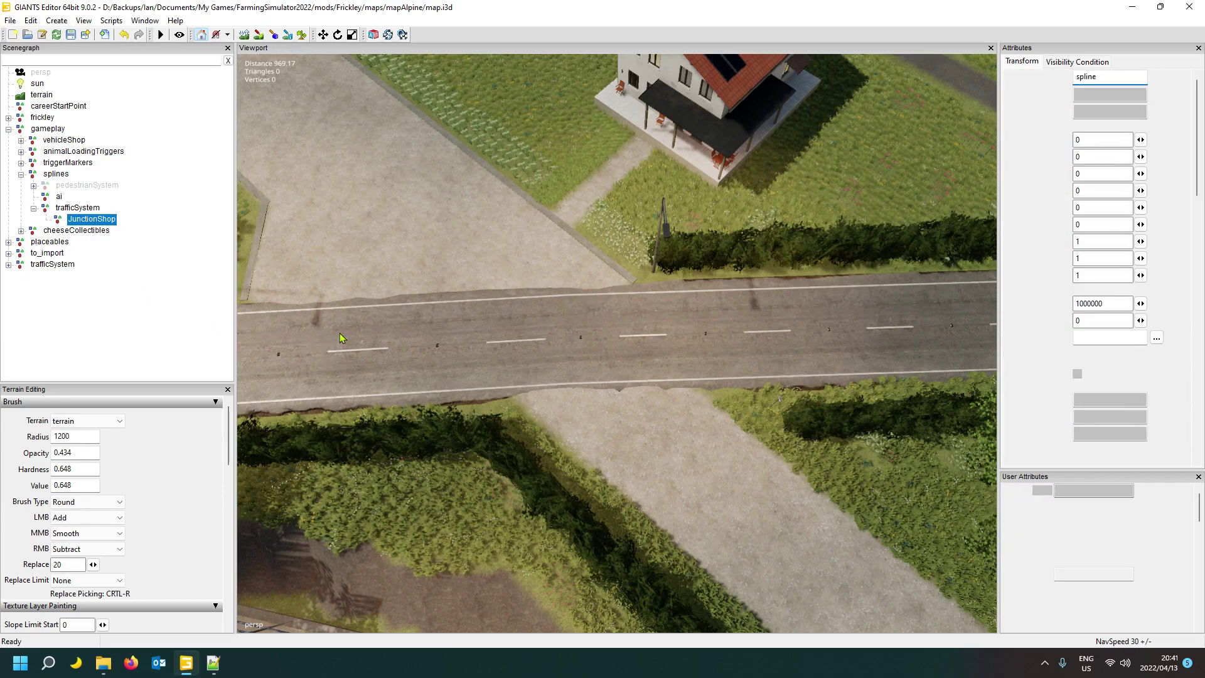
- Examine the splines at the grain mill junction and the stretch of road leading back to the shop junction
{"action": "left_click_drag", "start_coordinate": [341, 333], "coordinate": [446, 453], "text": "alt"}
{"action": "scroll", "coordinate": [670, 159], "scroll_direction": "up", "scroll_amount": 5}
{"action": "scroll", "coordinate": [476, 259], "scroll_direction": "down", "scroll_amount": 2}
{"action": "scroll", "coordinate": [476, 259], "scroll_direction": "down", "scroll_amount": 2}
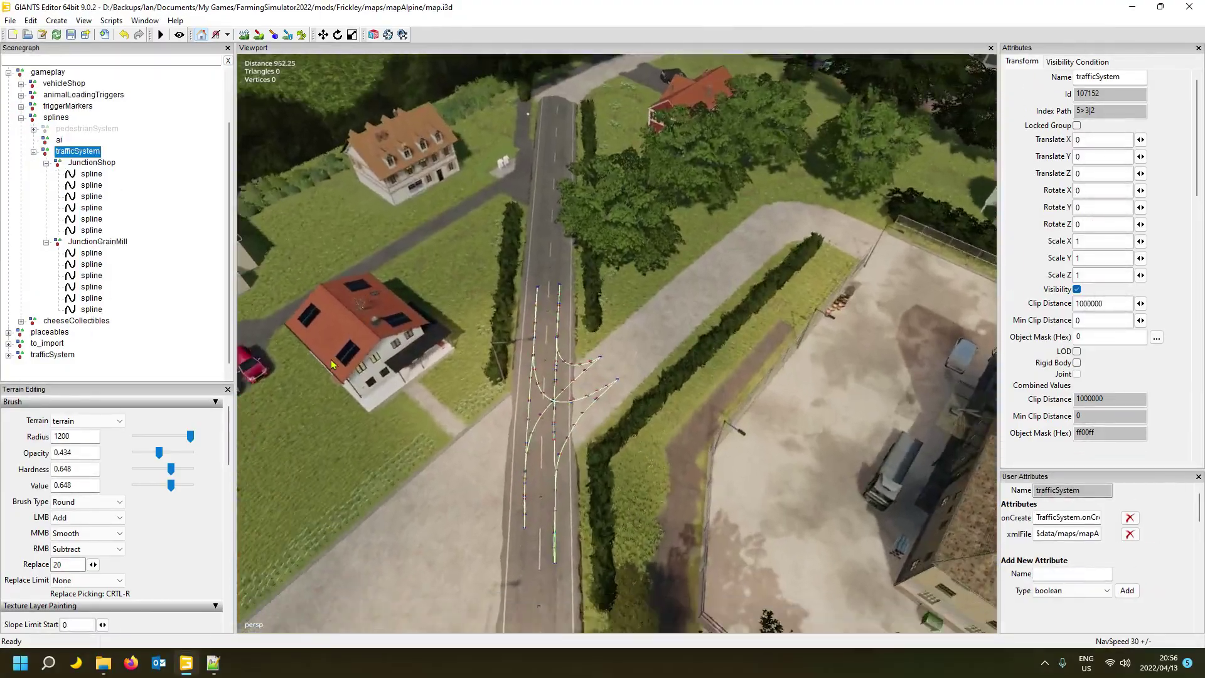
{"action": "left_click_drag", "start_coordinate": [333, 364], "coordinate": [518, 448], "text": "alt"}
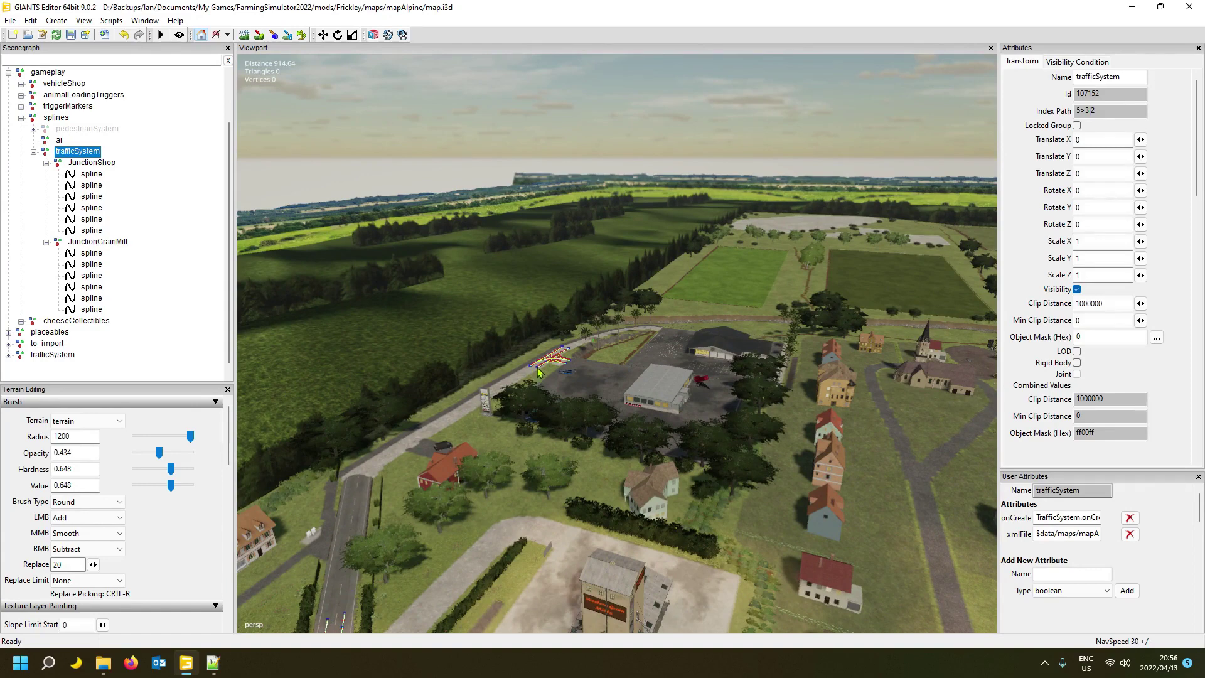
{"action": "left_click_drag", "start_coordinate": [340, 604], "coordinate": [650, 515], "text": "alt"}
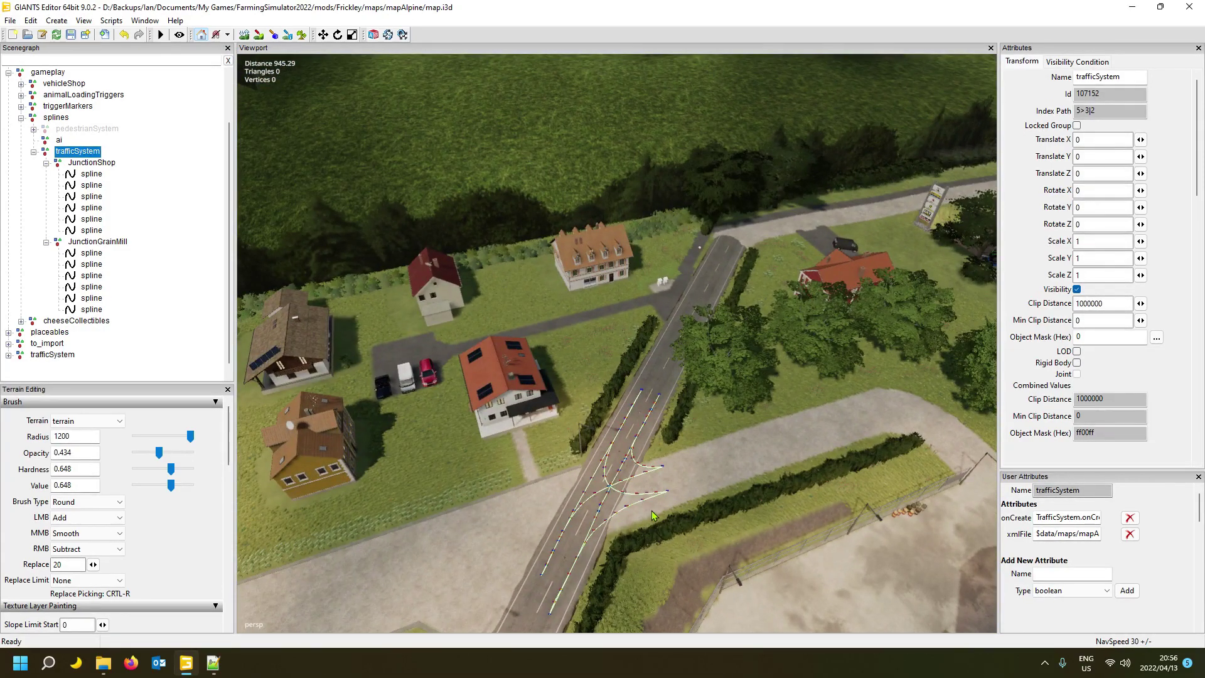
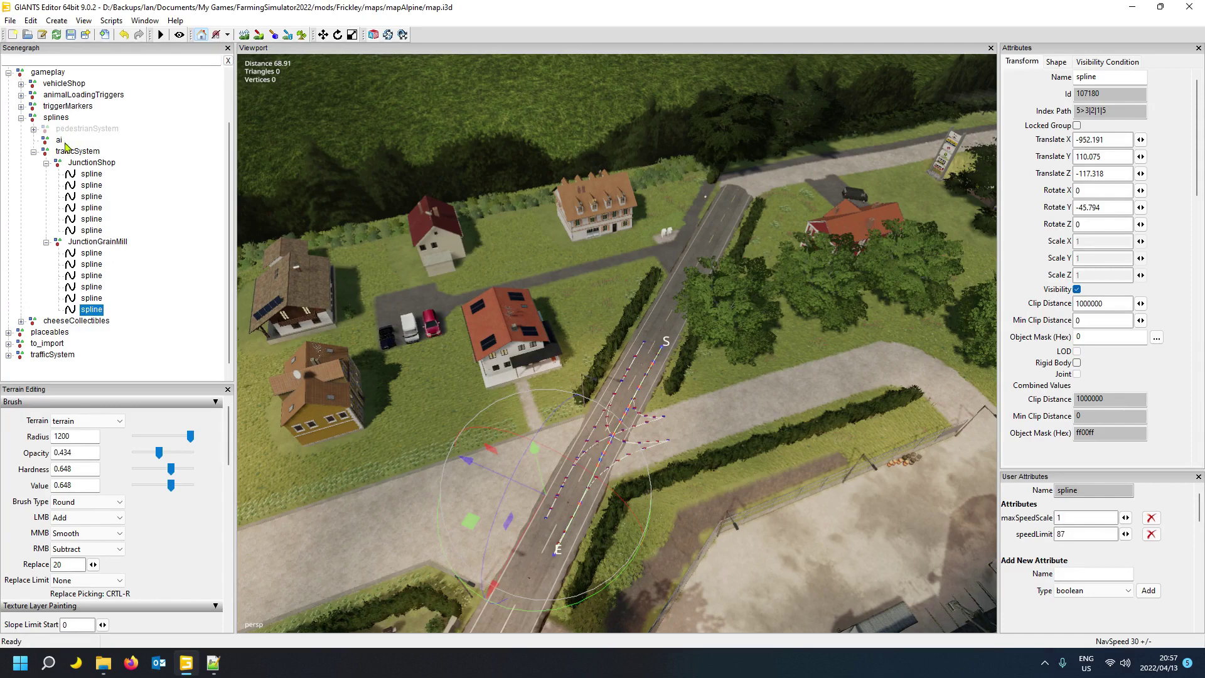
- Create a transform group named straight and move it into the trafficSystem group under splines
{"action": "left_click", "coordinate": [56, 20]}
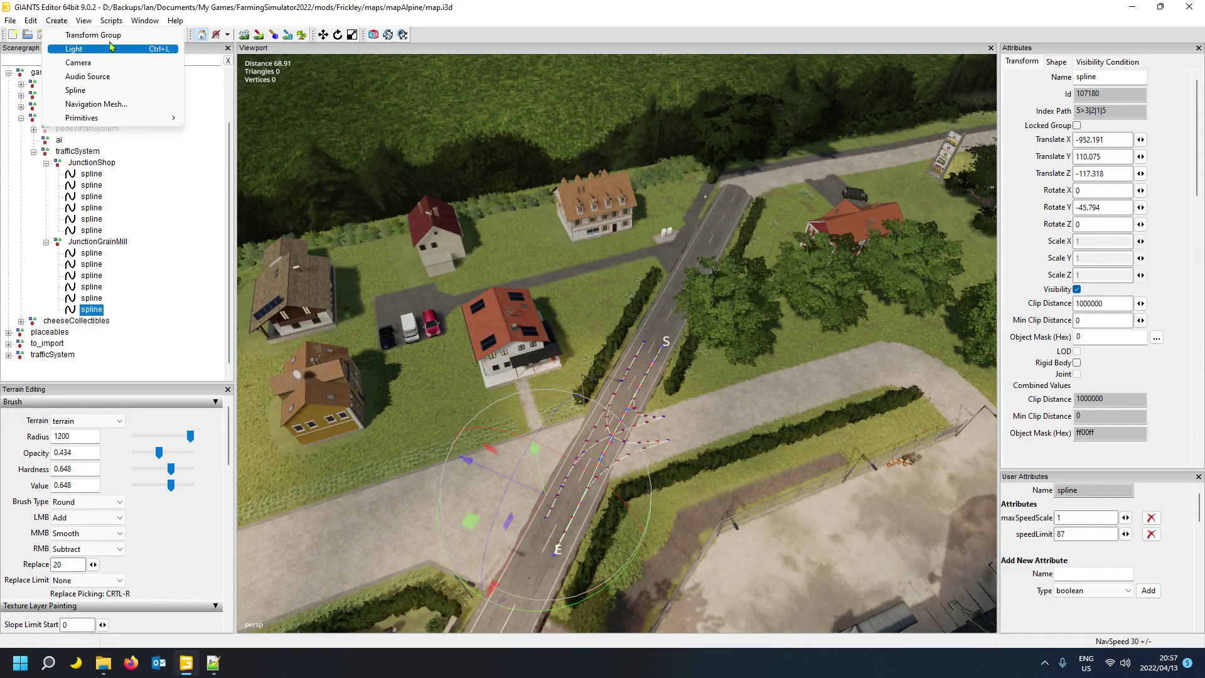
{"action": "left_click", "coordinate": [82, 35]}
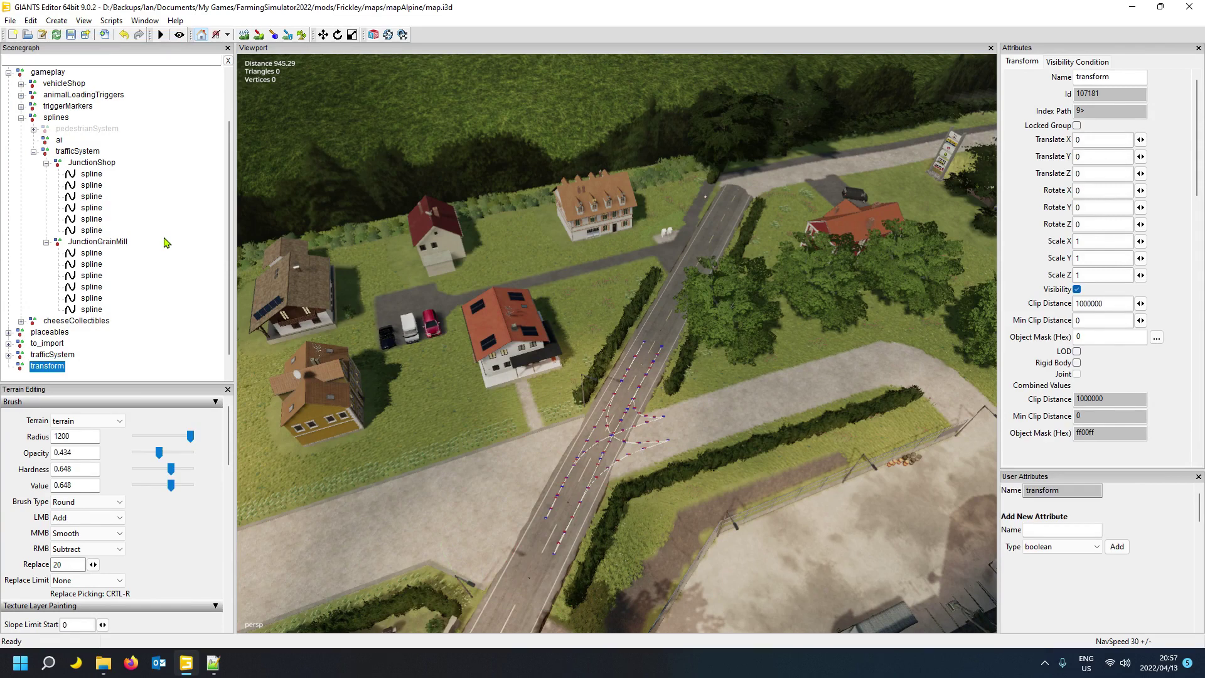
{"action": "double_click", "coordinate": [1120, 76]}
{"action": "type", "text": "ste"}
{"action": "key", "text": "Return"}
{"action": "left_click", "coordinate": [77, 151]}
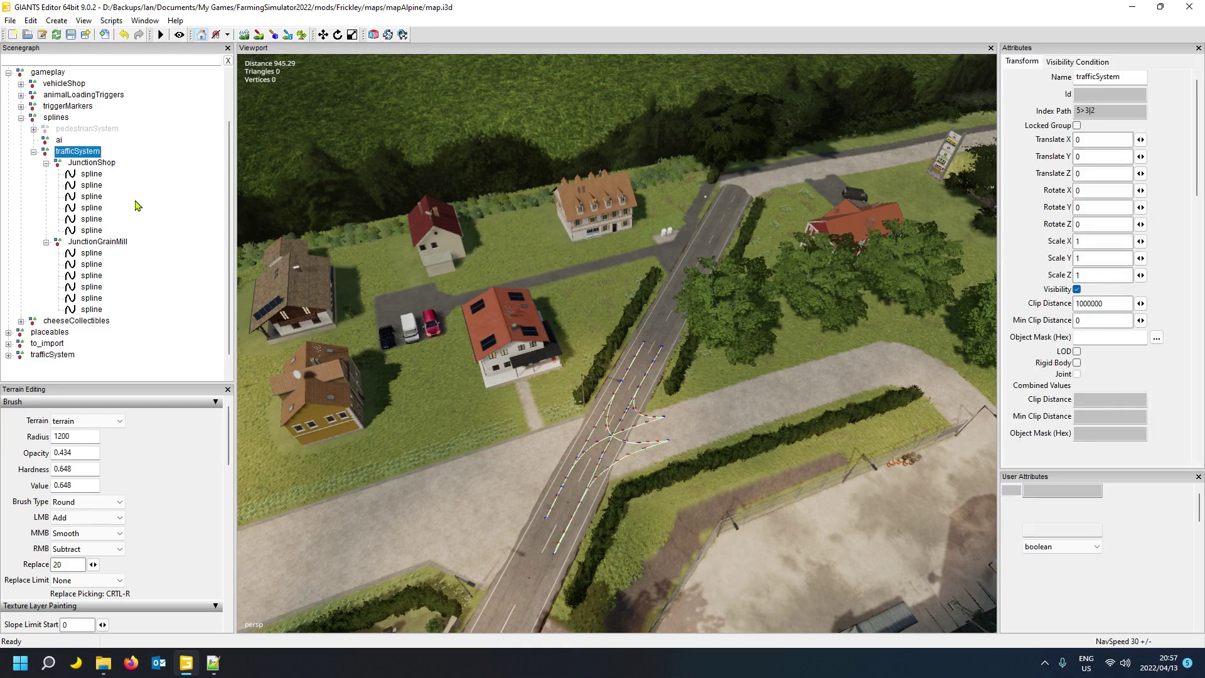
- Duplicate the last straight-through spline of JunctionGrainMill and move the copy into the straight group
{"action": "left_click", "coordinate": [92, 310]}
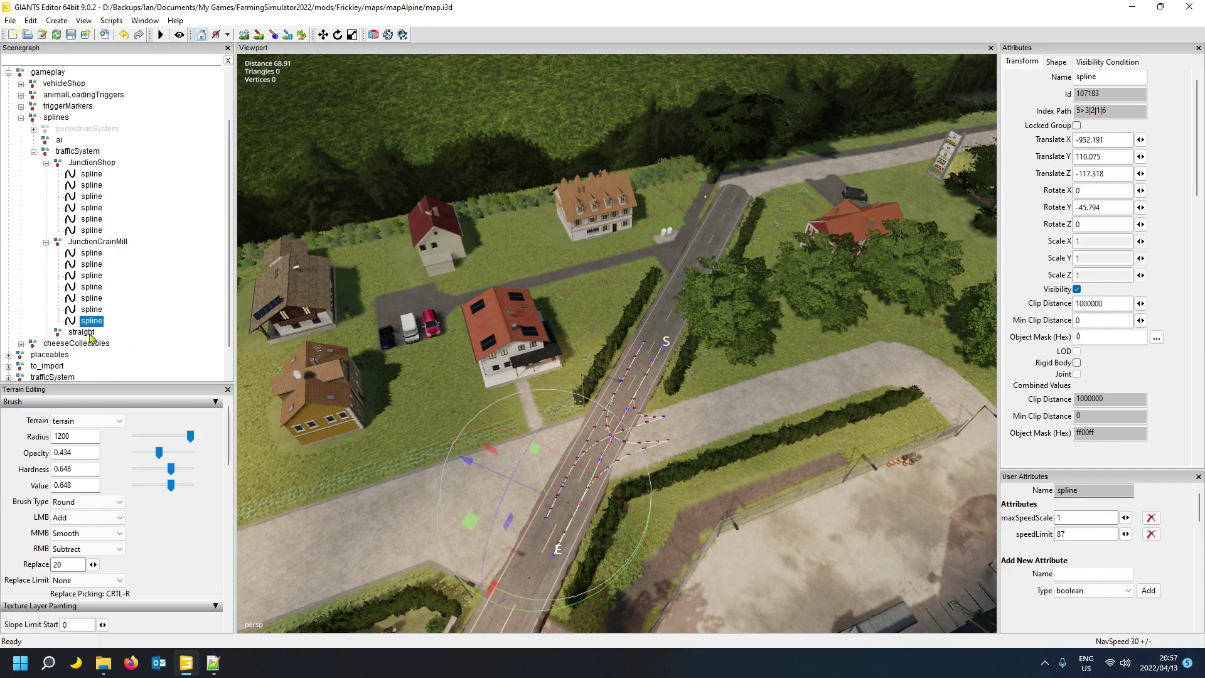
{"action": "key", "text": "Delete"}
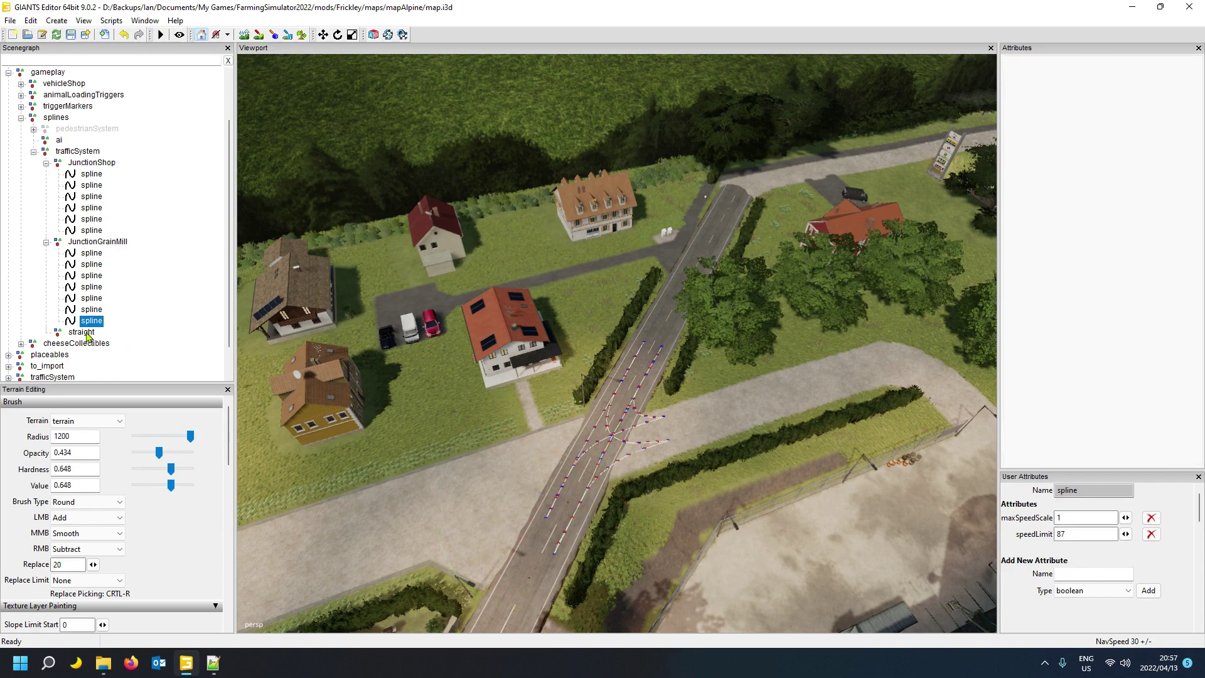
{"action": "left_click", "coordinate": [87, 322]}
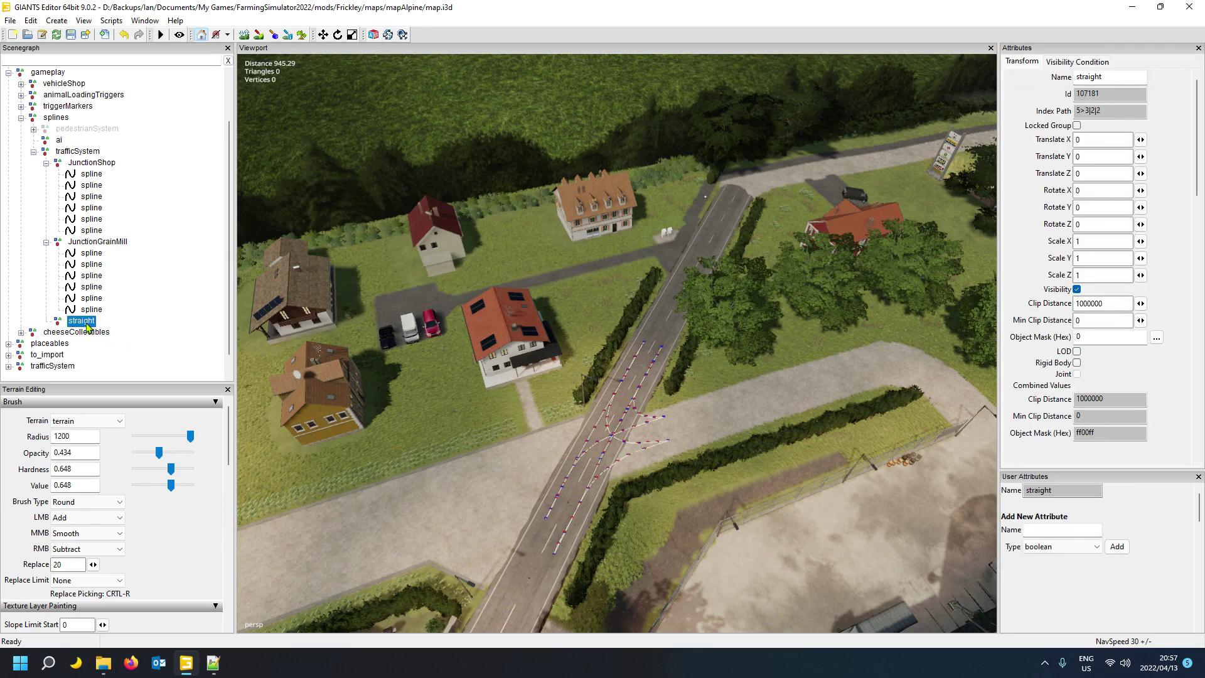
{"action": "key", "text": "ctrl+v"}
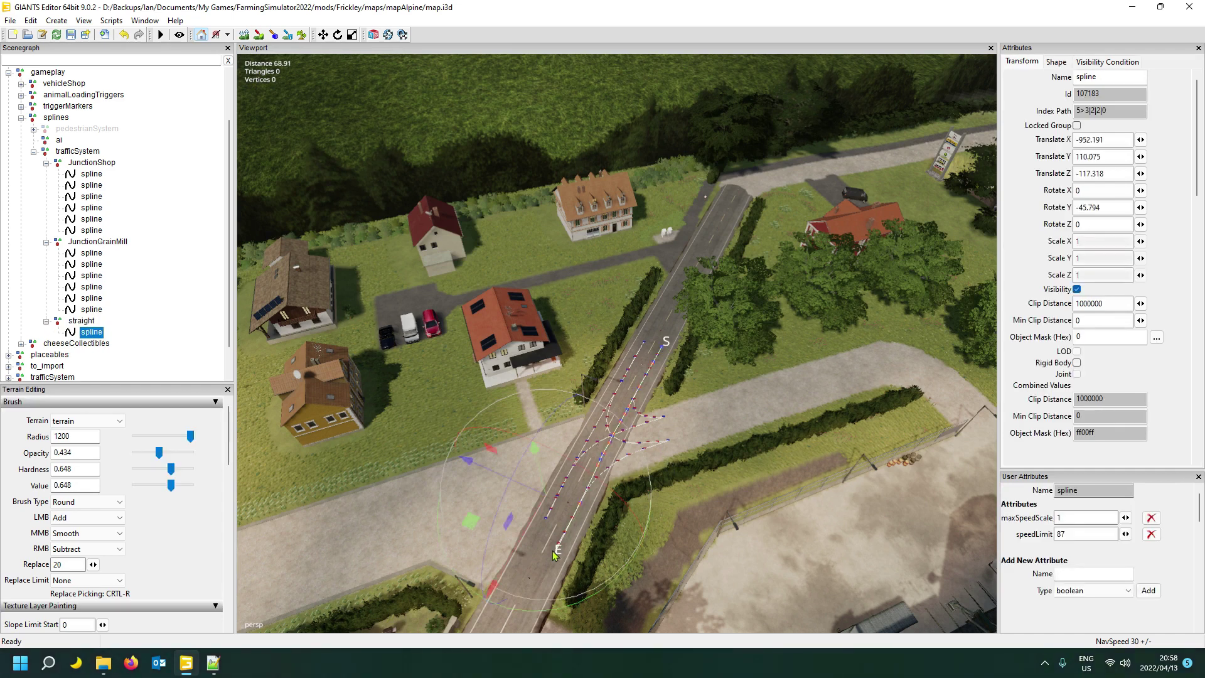
- Place the copied spline on the road beside the shop yard, just short of the JunctionShop splines
{"action": "right_click_drag", "start_coordinate": [755, 487], "coordinate": [850, 392]}
{"action": "scroll", "coordinate": [667, 482], "scroll_direction": "up", "scroll_amount": 6}
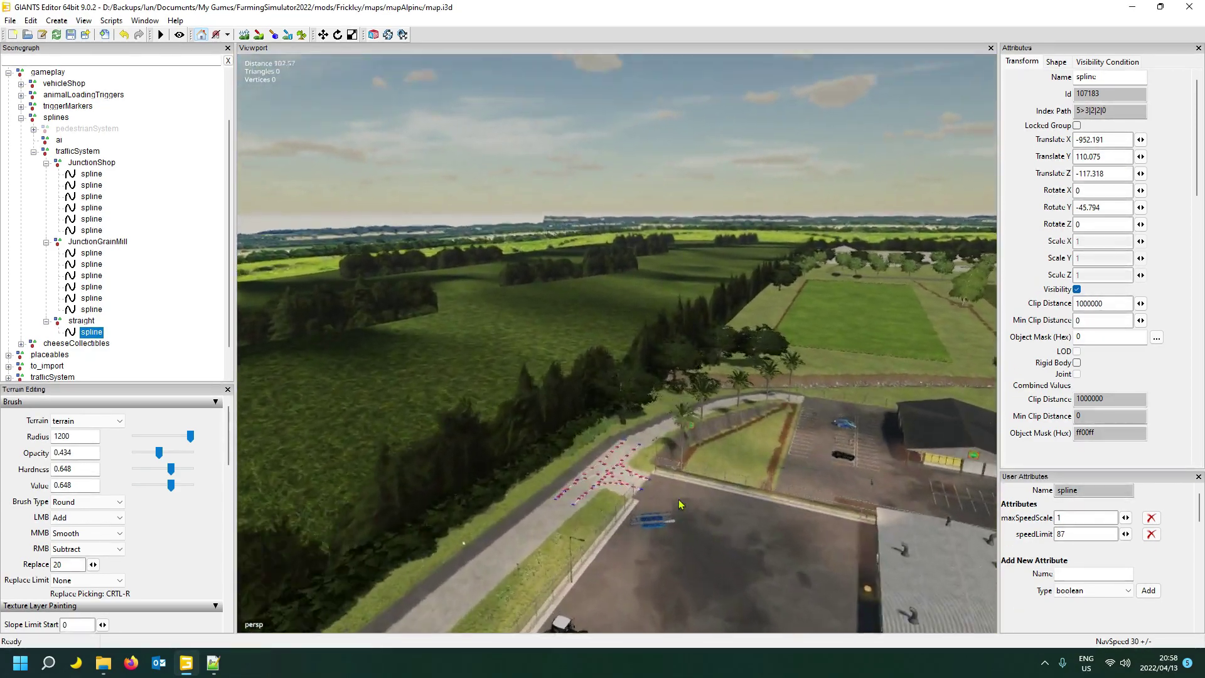
{"action": "scroll", "coordinate": [675, 518], "scroll_direction": "up", "scroll_amount": 3}
{"action": "left_click_drag", "start_coordinate": [674, 562], "coordinate": [631, 517], "text": "alt"}
{"action": "left_click_drag", "start_coordinate": [600, 442], "coordinate": [571, 557], "text": "alt"}
{"action": "key", "text": "a"}
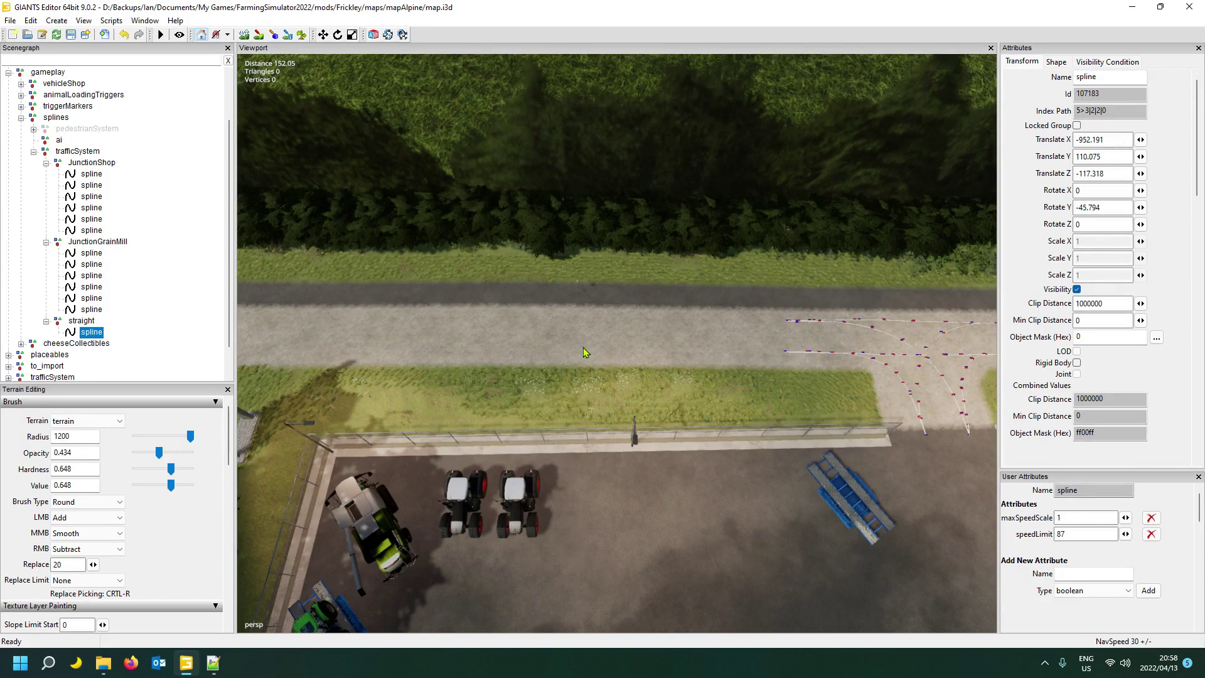
{"action": "key", "text": "ctrl+b"}
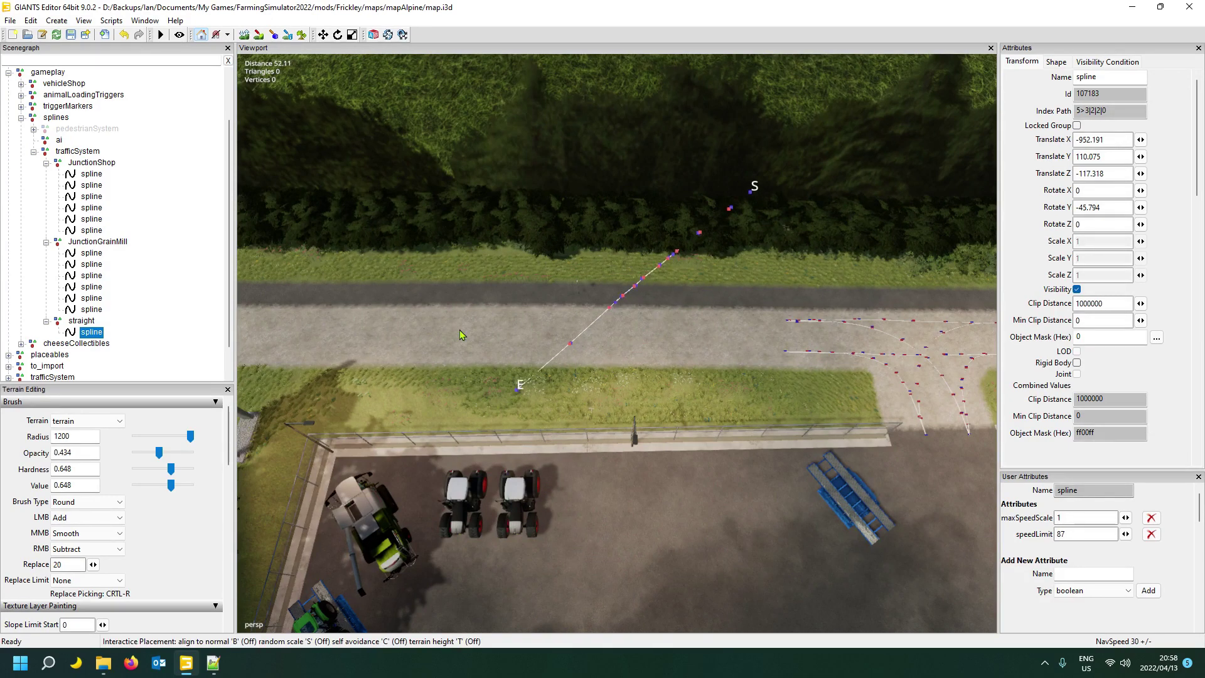
{"action": "left_click", "coordinate": [434, 325]}
- Rotate the copied spline parallel to the road and shift it into the lane nearest the shop yard
{"action": "left_click_drag", "start_coordinate": [482, 407], "coordinate": [408, 401]}
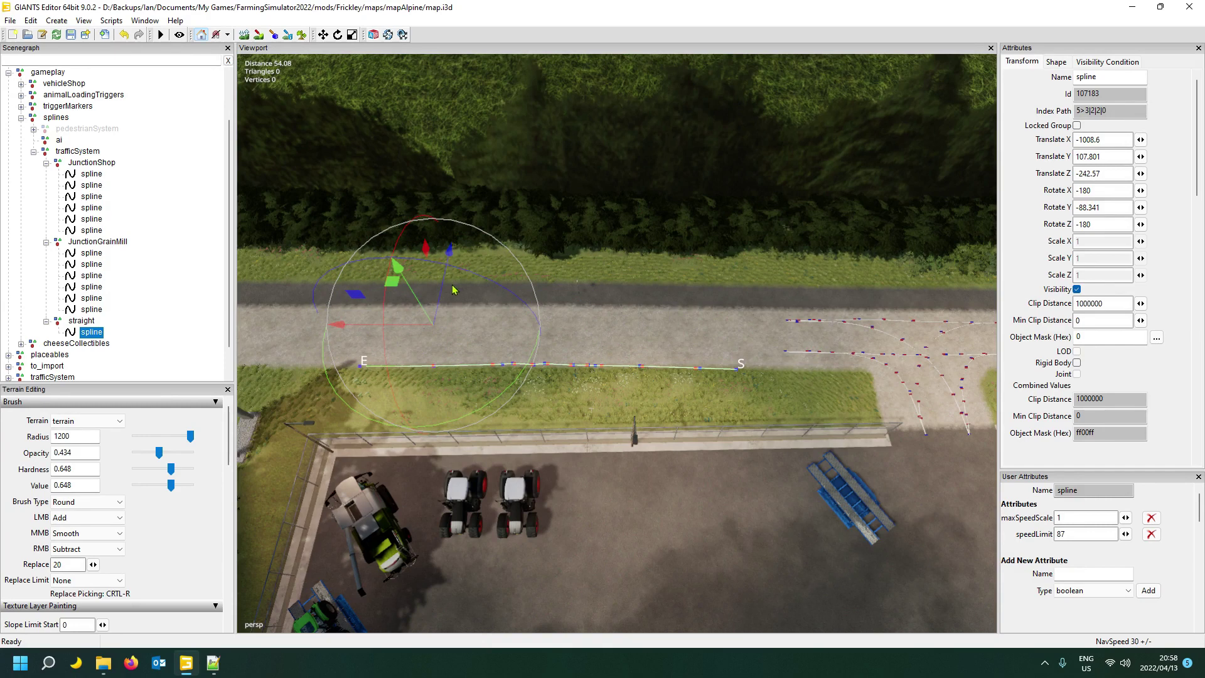
{"action": "left_click_drag", "start_coordinate": [446, 293], "coordinate": [450, 275]}
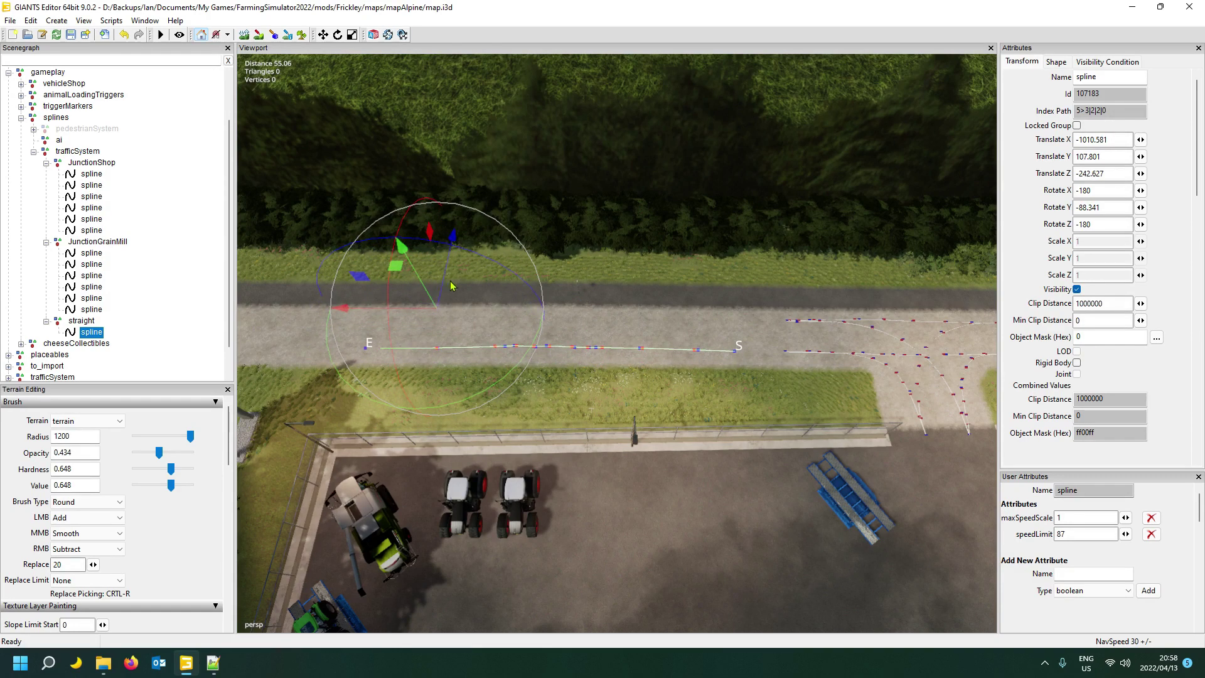
{"action": "mouse_move", "coordinate": [401, 312]}
{"action": "left_mouse_down"}
{"action": "mouse_move", "coordinate": [447, 312]}
{"action": "mouse_move", "coordinate": [411, 314]}
{"action": "left_mouse_up"}
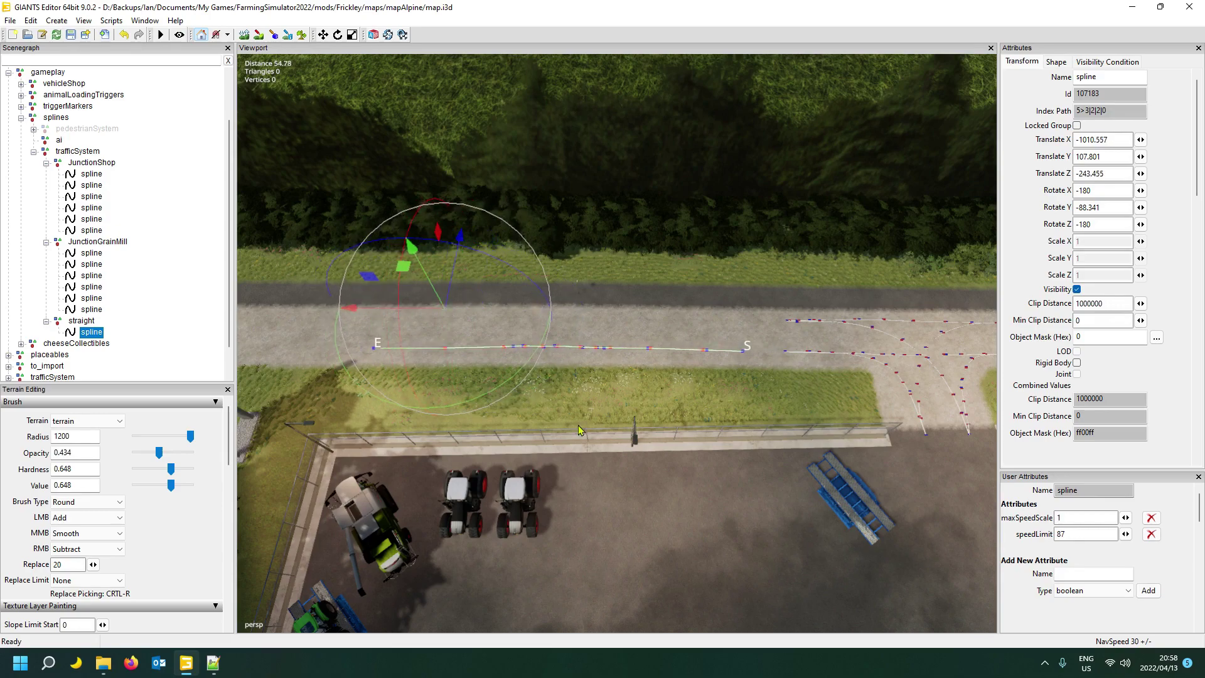
- Snap the straight spline's start point onto the open end of the JunctionShop spline in the same lane
{"action": "mouse_move", "coordinate": [630, 459]}
{"action": "left_mouse_down", "text": "alt"}
{"action": "mouse_move", "coordinate": [707, 450]}
{"action": "mouse_move", "coordinate": [662, 480]}
{"action": "mouse_move", "coordinate": [645, 461]}
{"action": "left_mouse_up", "text": "alt"}
{"action": "scroll", "coordinate": [714, 441], "scroll_direction": "up", "scroll_amount": 3}
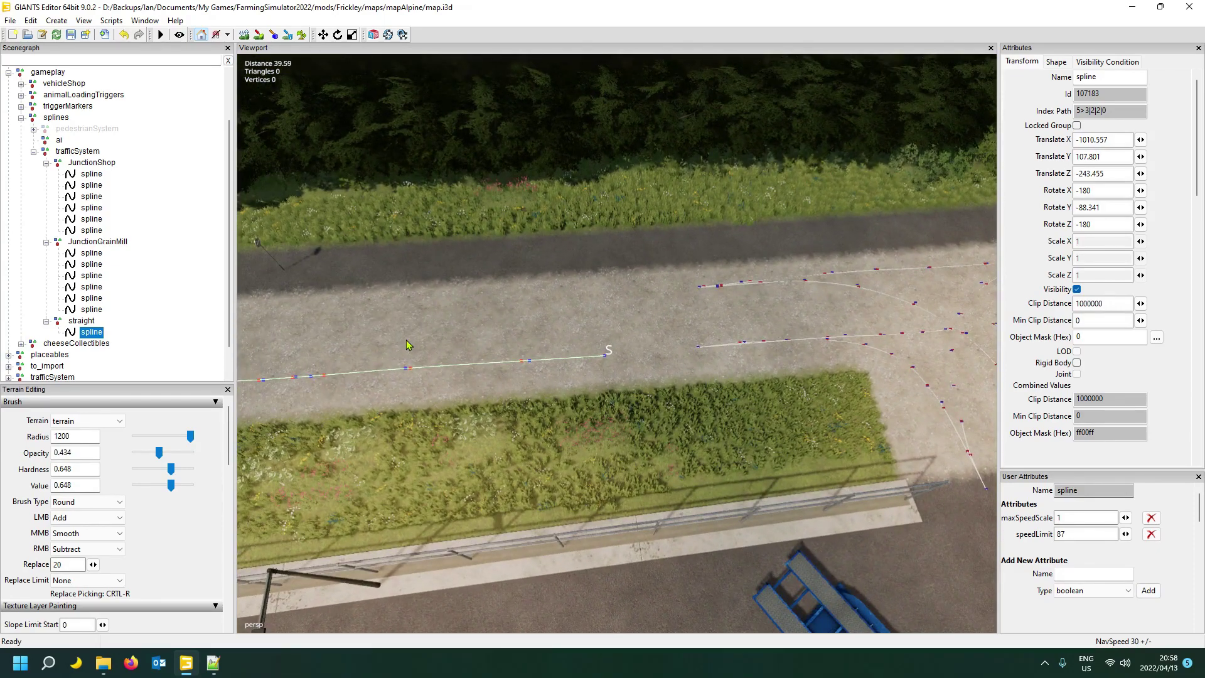
{"action": "left_click", "coordinate": [606, 358]}
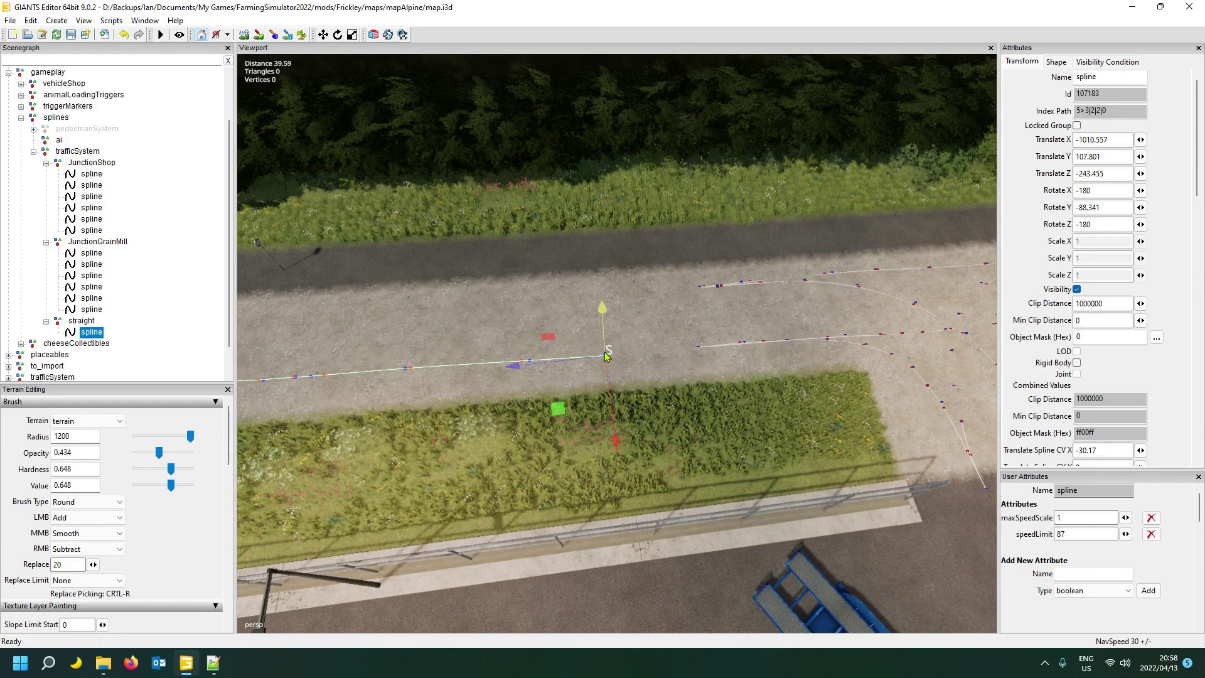
{"action": "key", "text": "ctrl+b"}
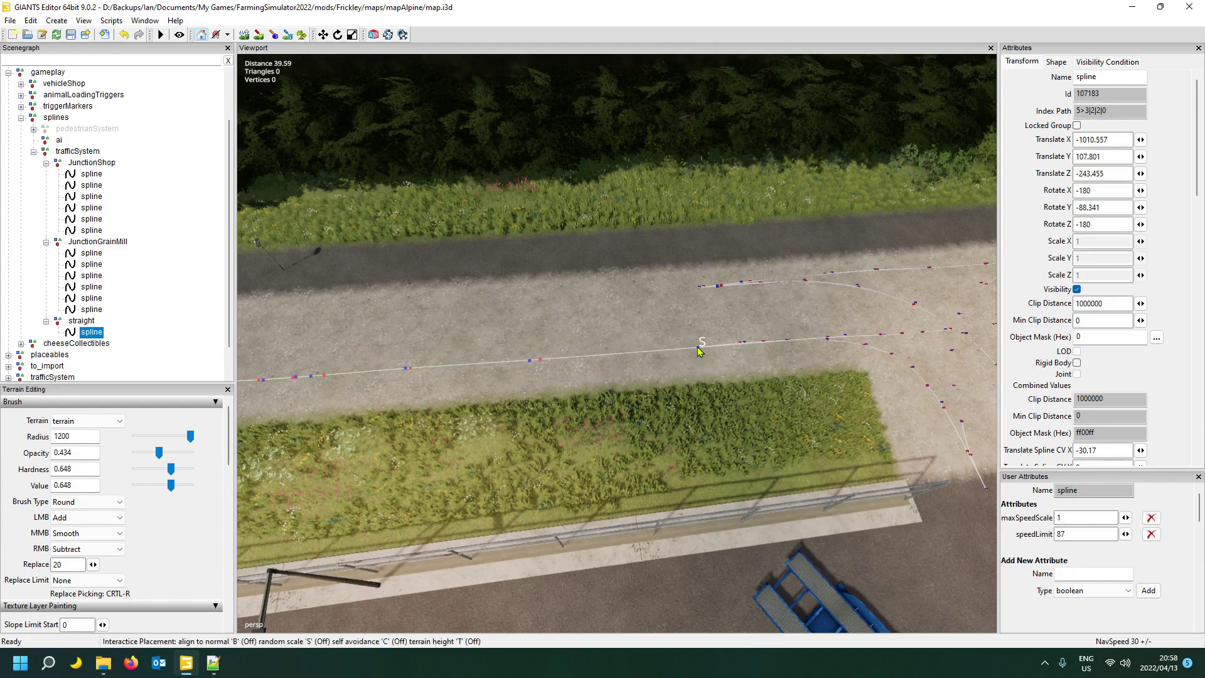
{"action": "left_click", "coordinate": [700, 350]}
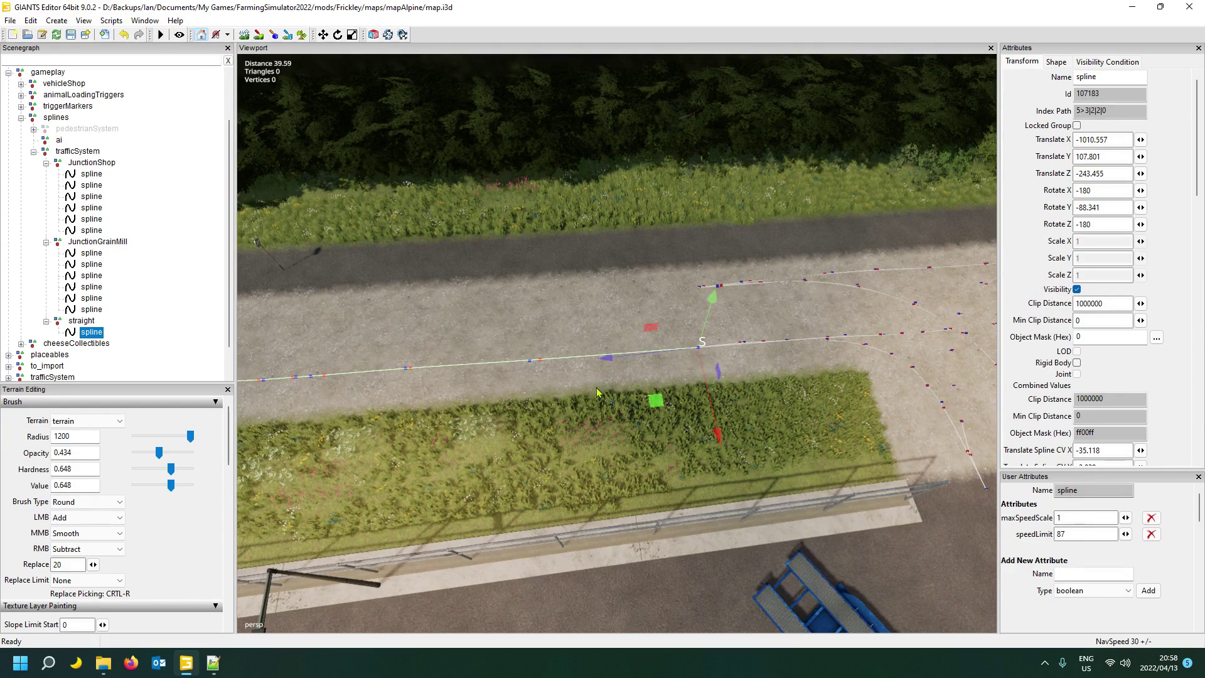
- Re-place the first three control points after the straight spline's start onto the road surface, spaced out along the lane beside the shop yard
{"action": "key", "text": "Page_Up"}
{"action": "mouse_move", "coordinate": [442, 457]}
{"action": "left_mouse_down", "text": "alt"}
{"action": "mouse_move", "coordinate": [427, 457]}
{"action": "mouse_move", "coordinate": [439, 457]}
{"action": "left_mouse_up", "text": "alt"}
{"action": "scroll", "coordinate": [433, 457], "scroll_direction": "down", "scroll_amount": 3}
{"action": "middle_click_drag", "start_coordinate": [351, 455], "coordinate": [420, 456], "text": "alt"}
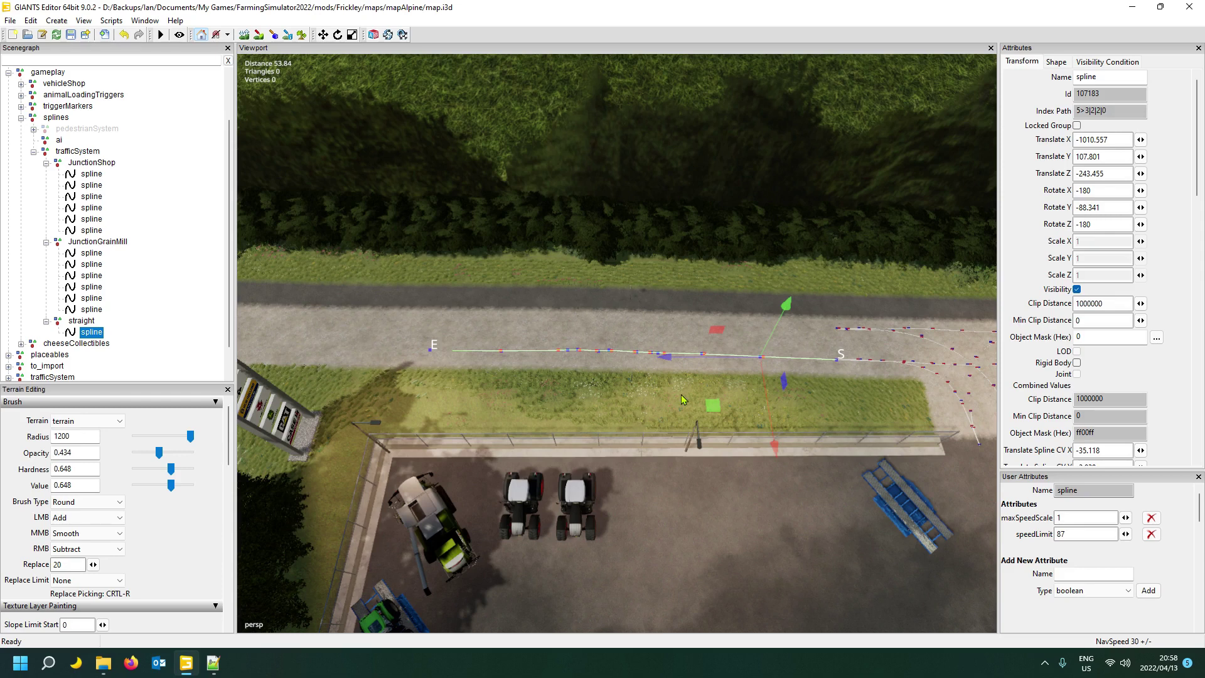
{"action": "key", "text": "ctrl+b"}
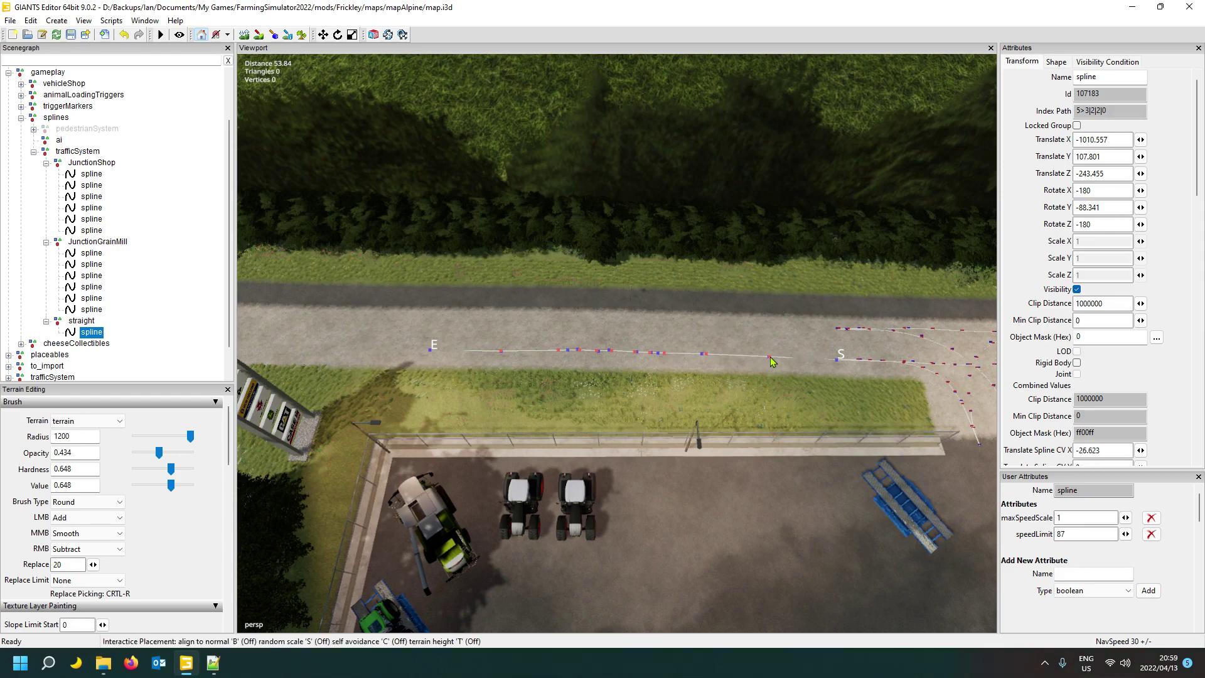
{"action": "left_click", "coordinate": [770, 357]}
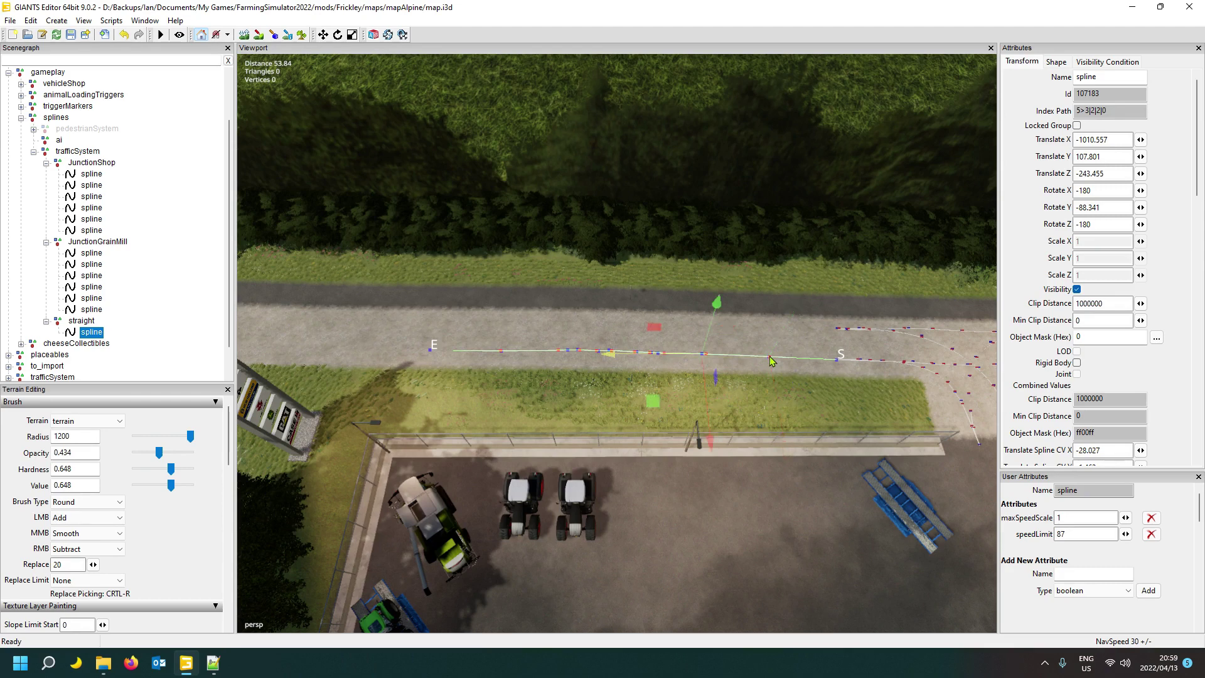
{"action": "key", "text": "ctrl+b"}
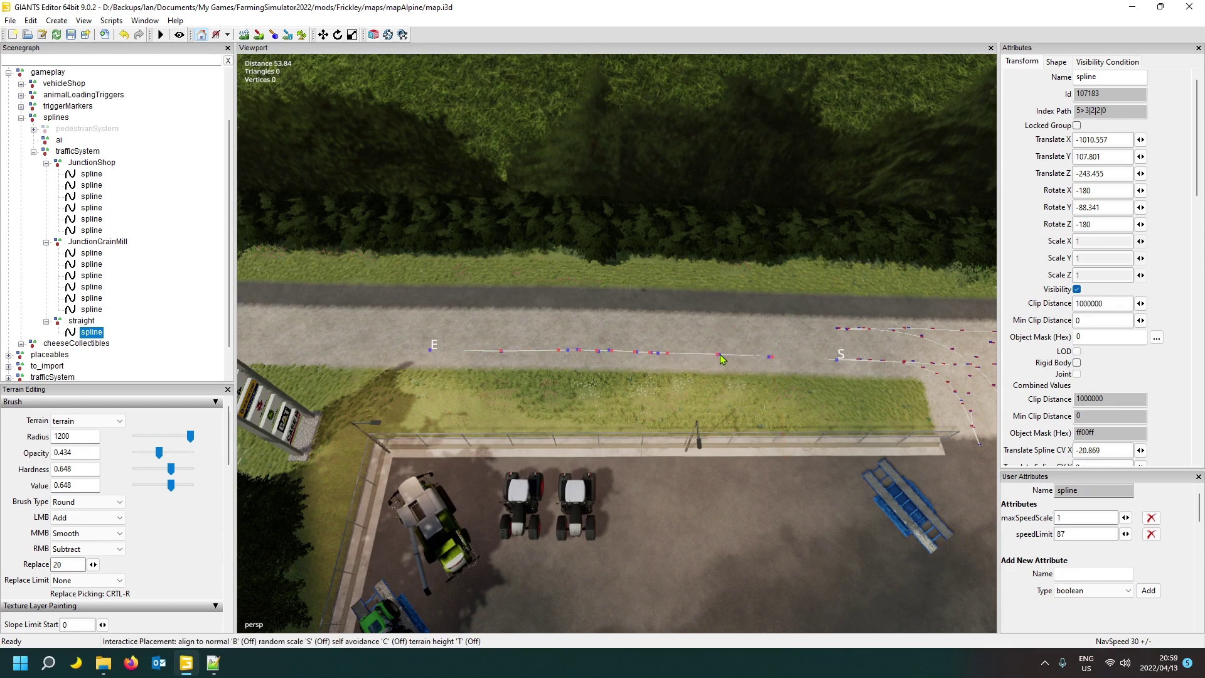
{"action": "left_click", "coordinate": [721, 356]}
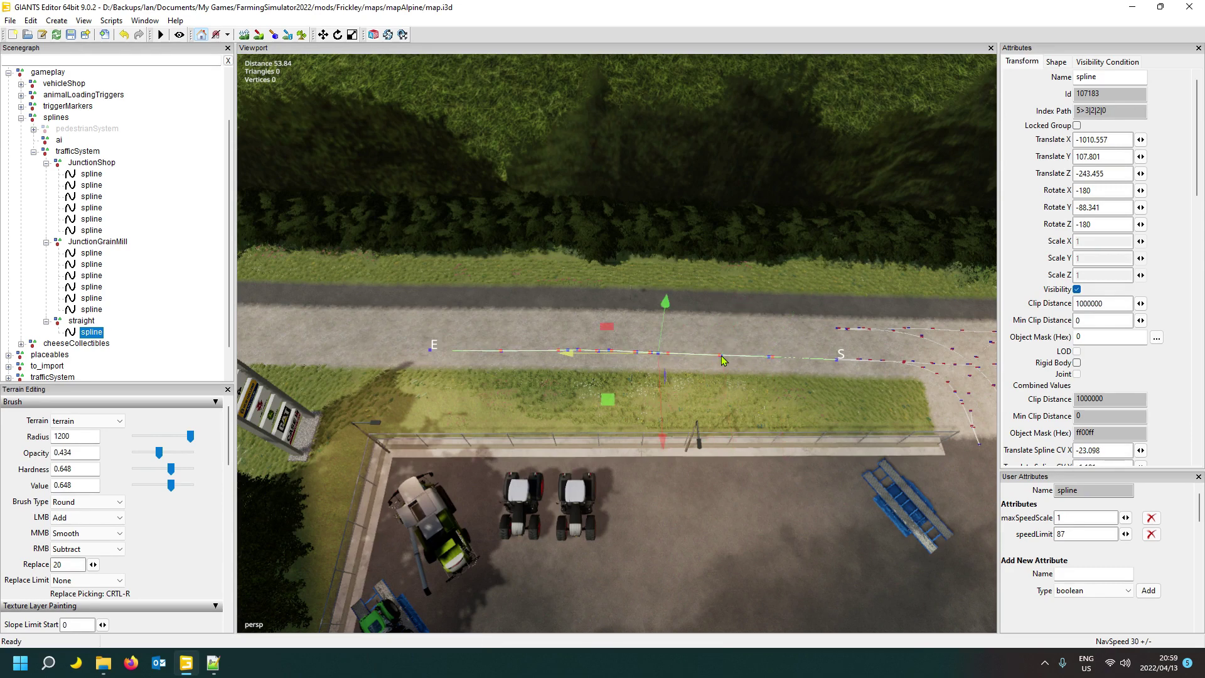
{"action": "key", "text": "ctrl+b"}
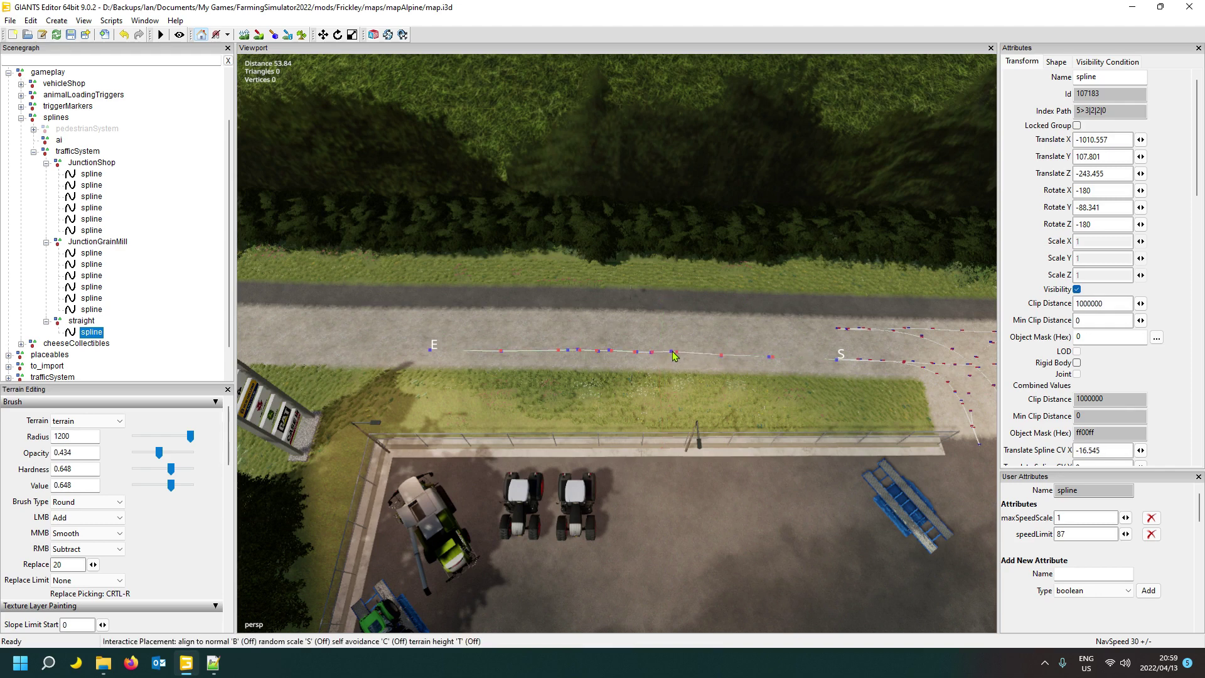
{"action": "left_click", "coordinate": [676, 358]}
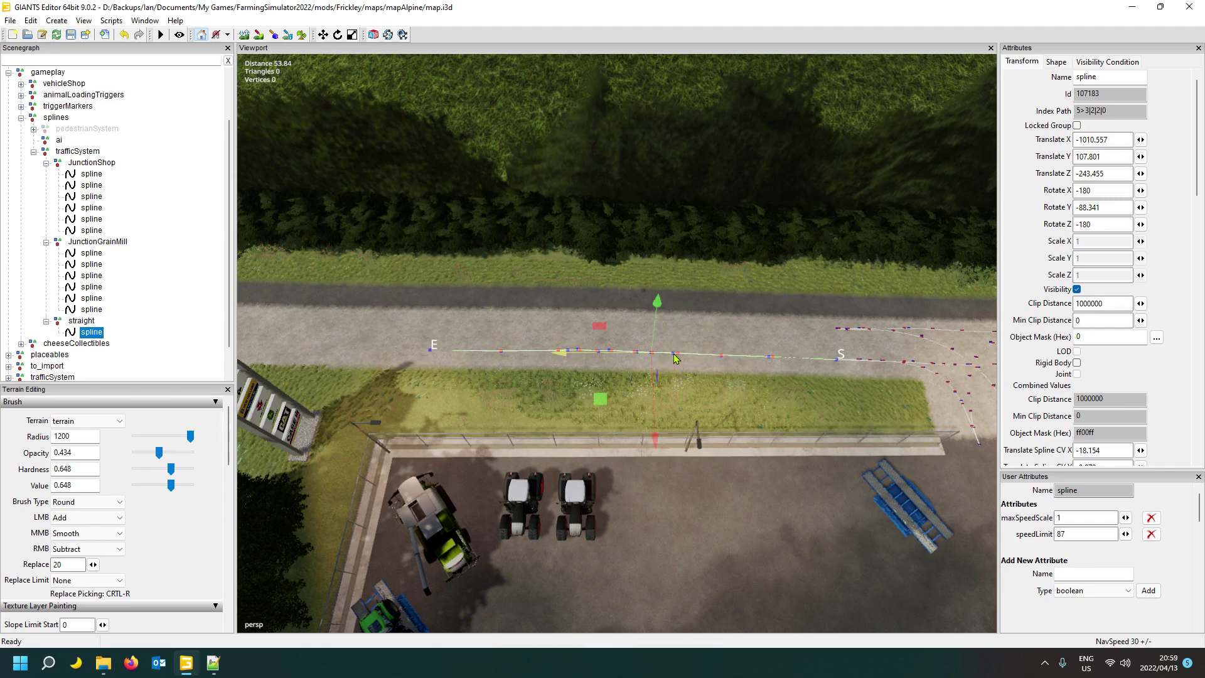
- Place the straight spline's next four control points on the road surface, keeping them in line with the lane through its middle section
{"action": "key", "text": "ctrl+b"}
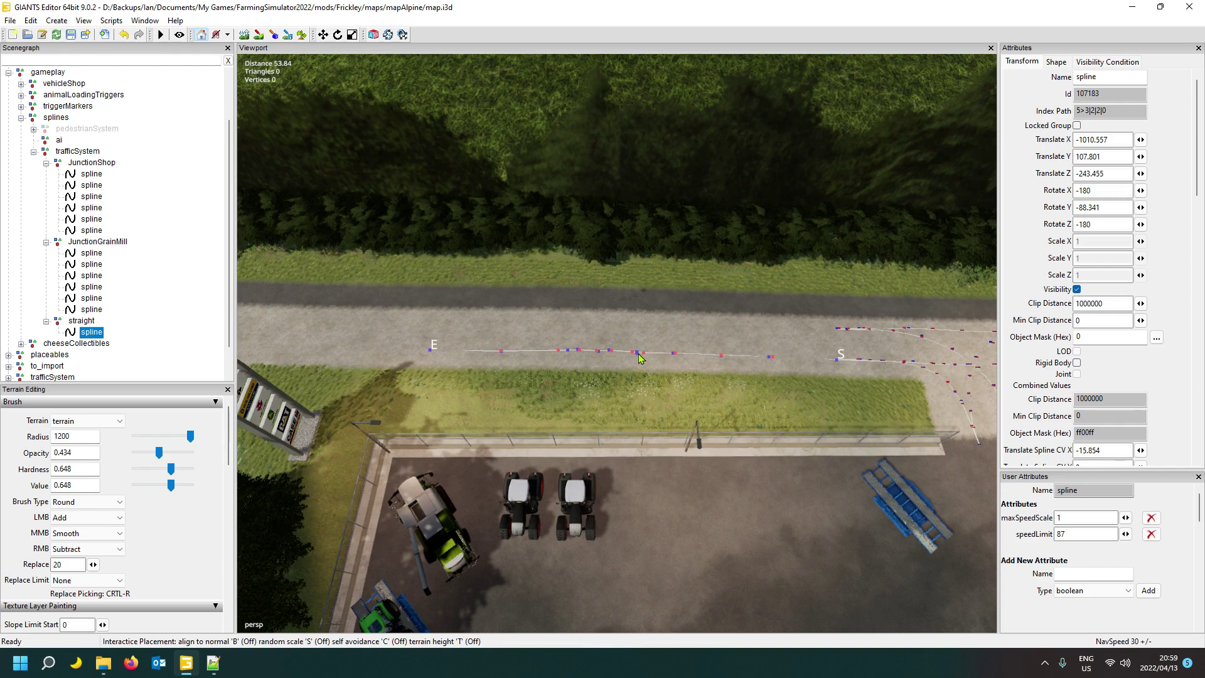
{"action": "left_click", "coordinate": [647, 356]}
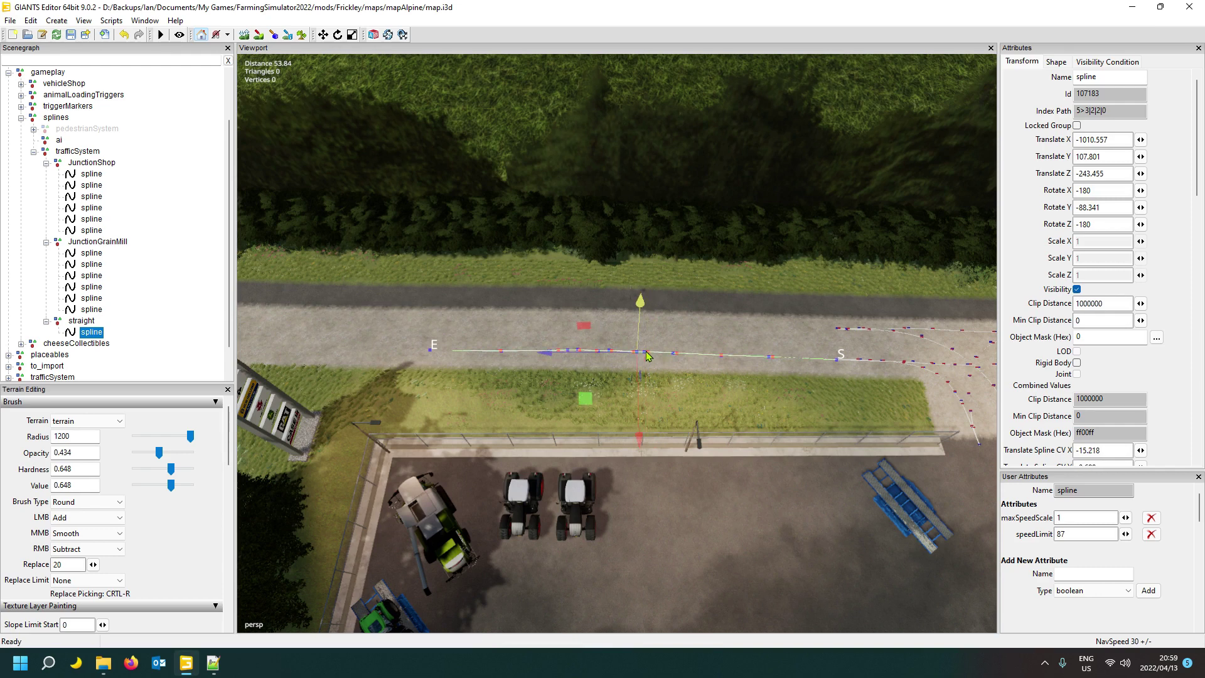
{"action": "key", "text": "ctrl+b"}
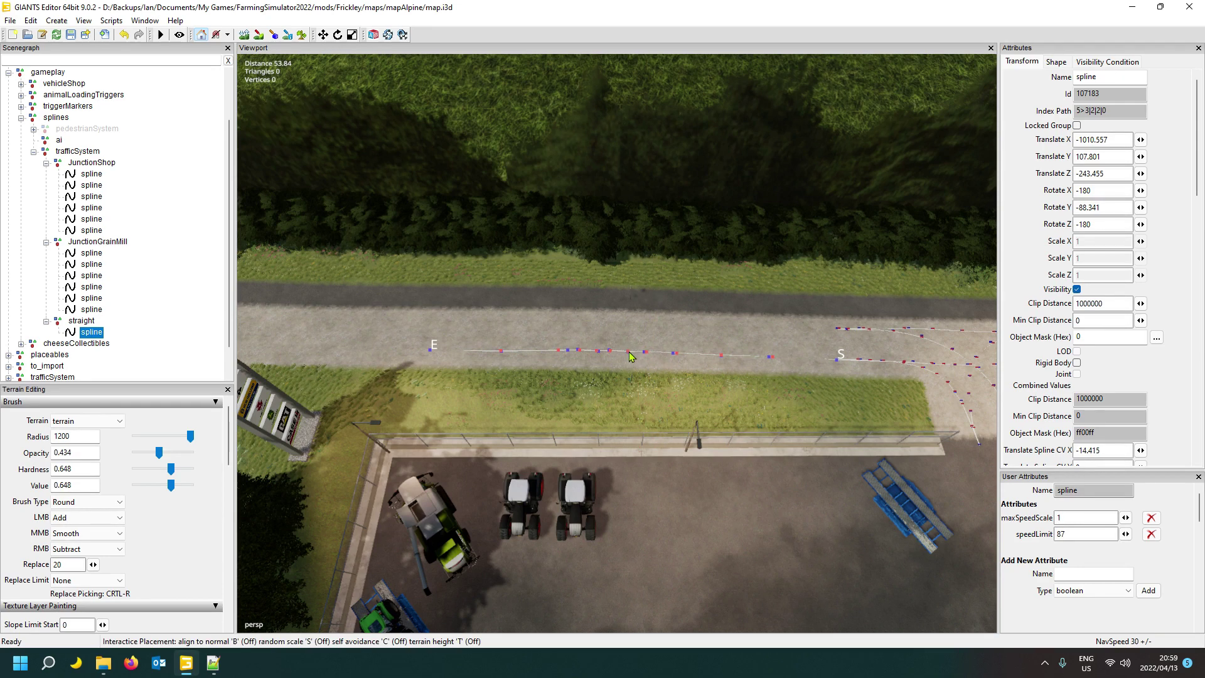
{"action": "left_click", "coordinate": [631, 357]}
{"action": "key", "text": "Insert"}
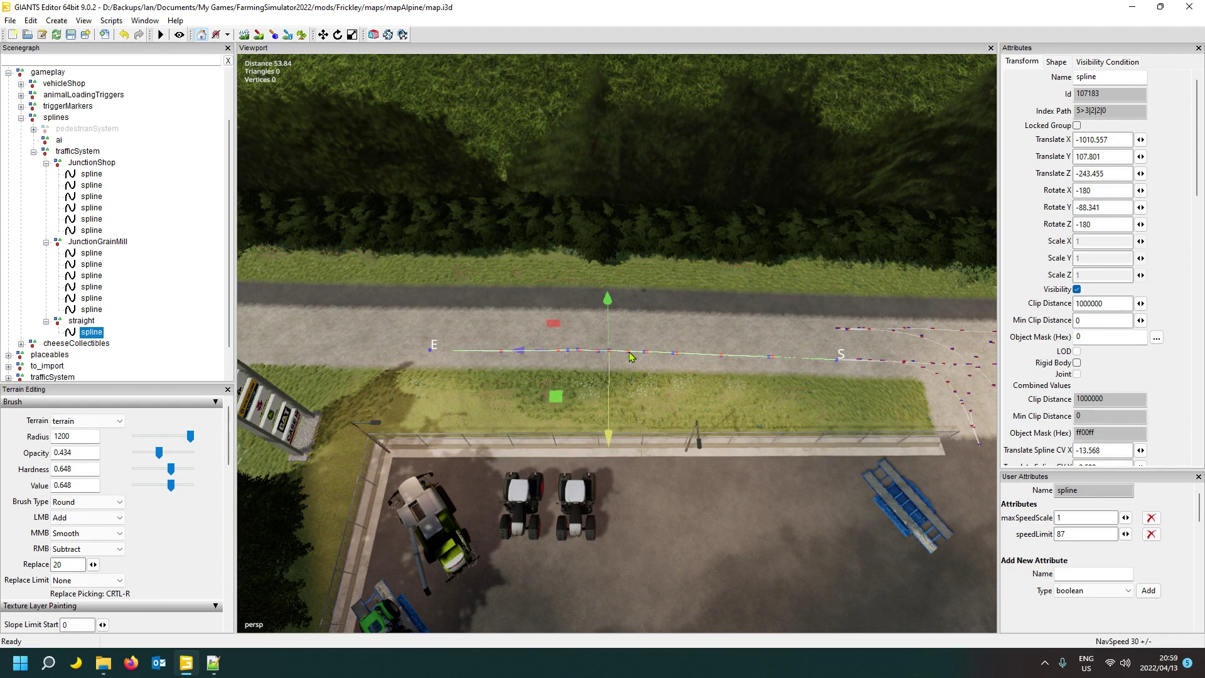
{"action": "key", "text": "ctrl+b"}
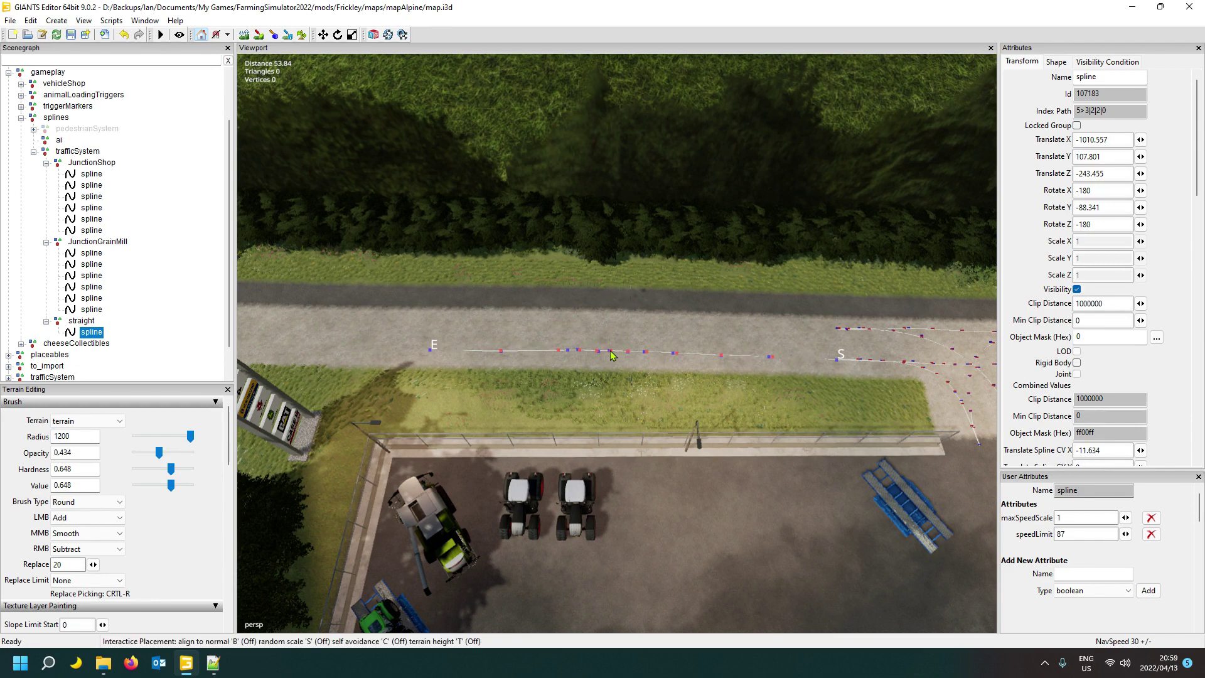
{"action": "left_click", "coordinate": [611, 356]}
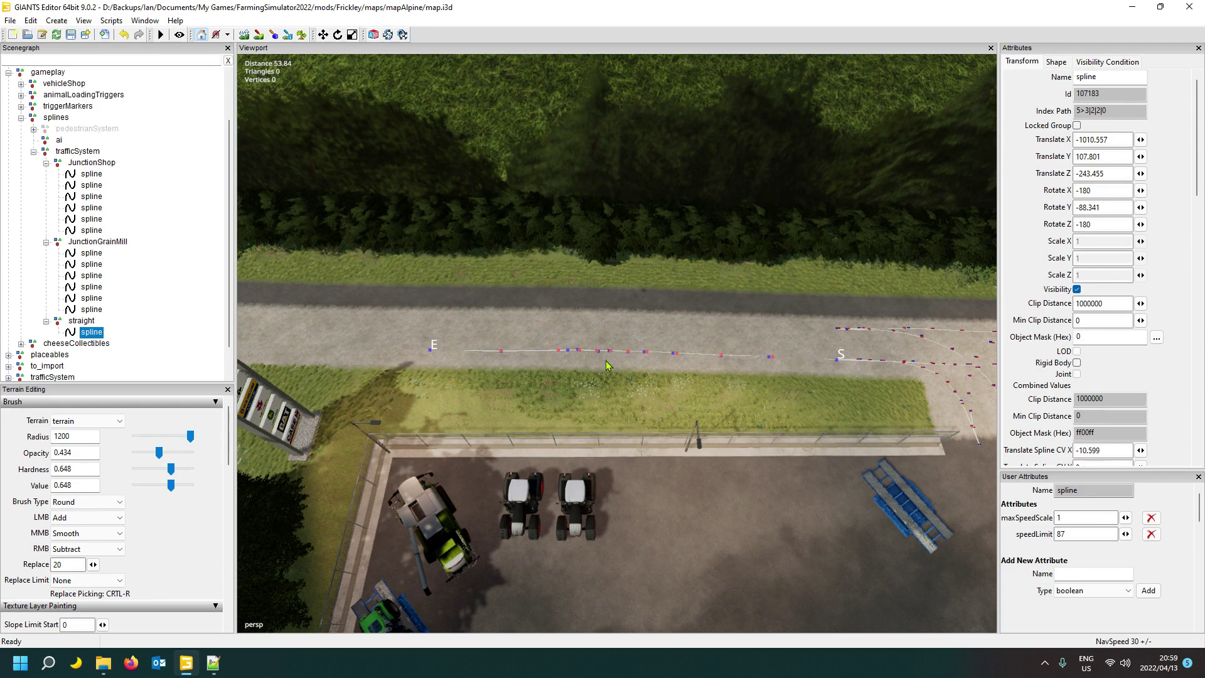
{"action": "key", "text": "ctrl+b"}
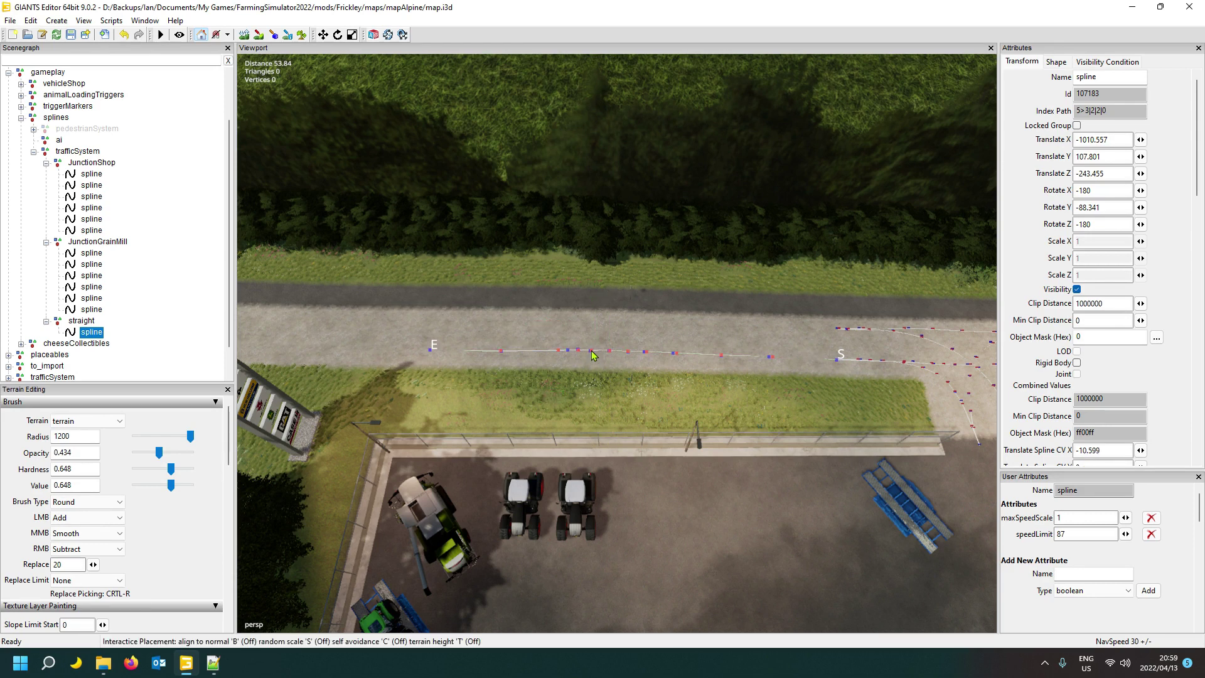
{"action": "left_click", "coordinate": [594, 355]}
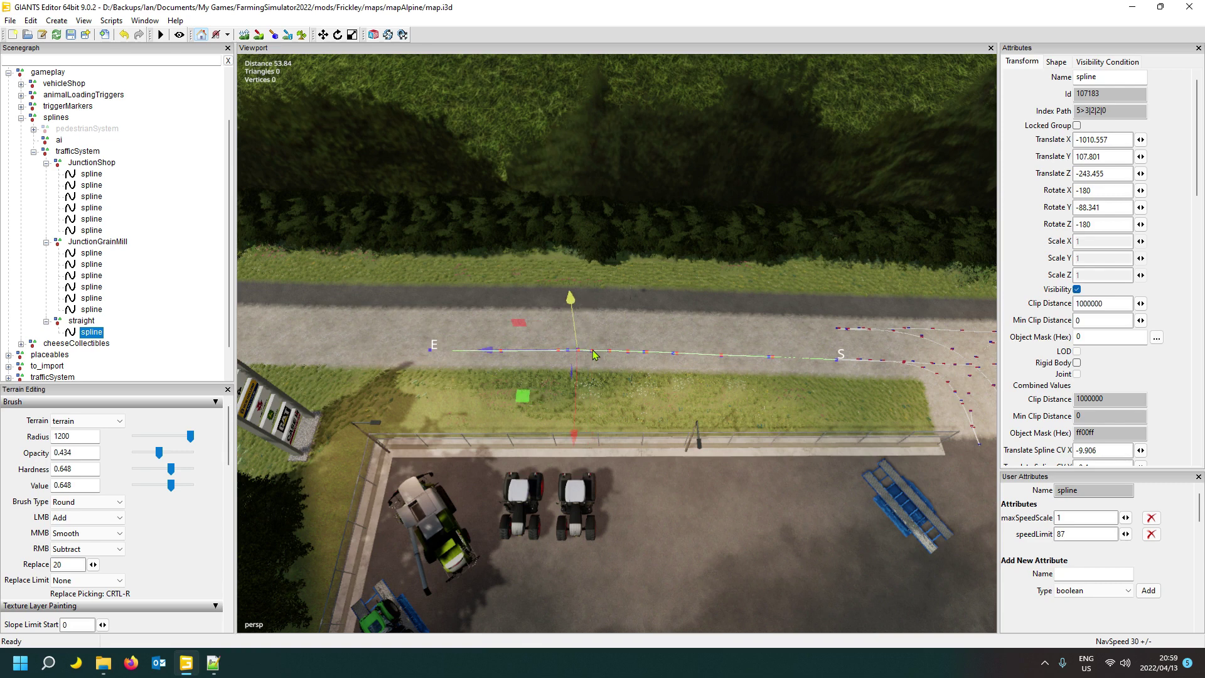
- Set the last three control points before the spline's end onto the road, spreading them out along the same lane
{"action": "key", "text": "ctrl+b"}
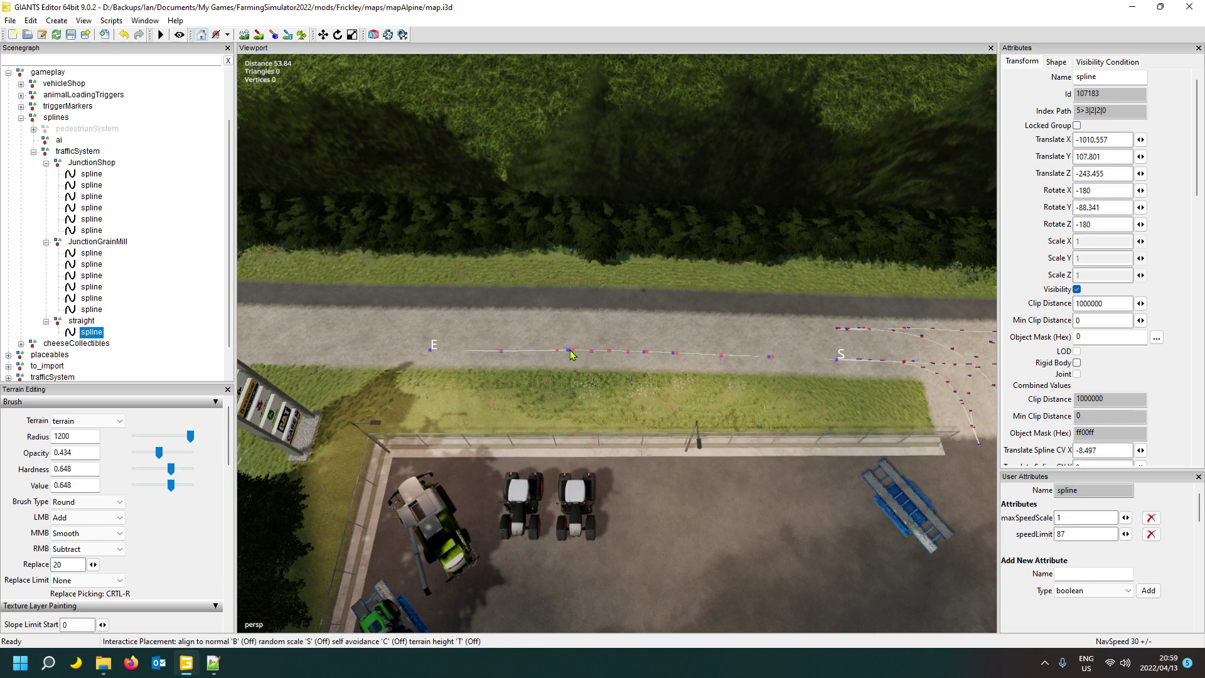
{"action": "left_click", "coordinate": [576, 356]}
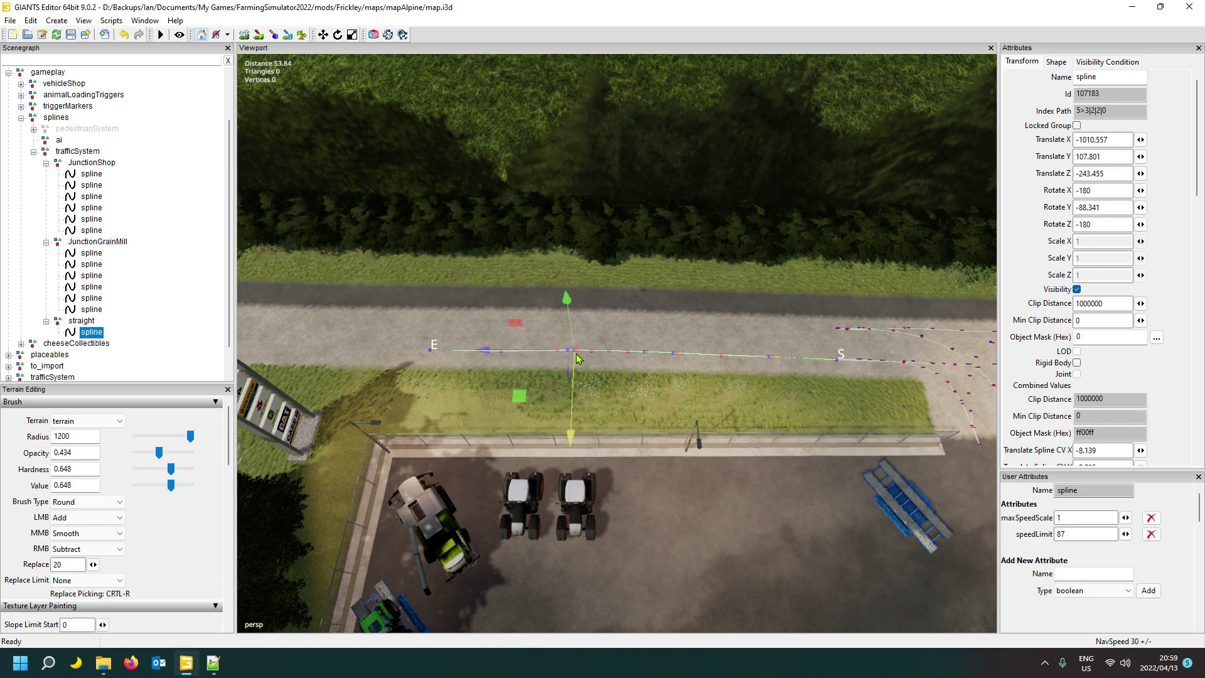
{"action": "key", "text": "ctrl+b"}
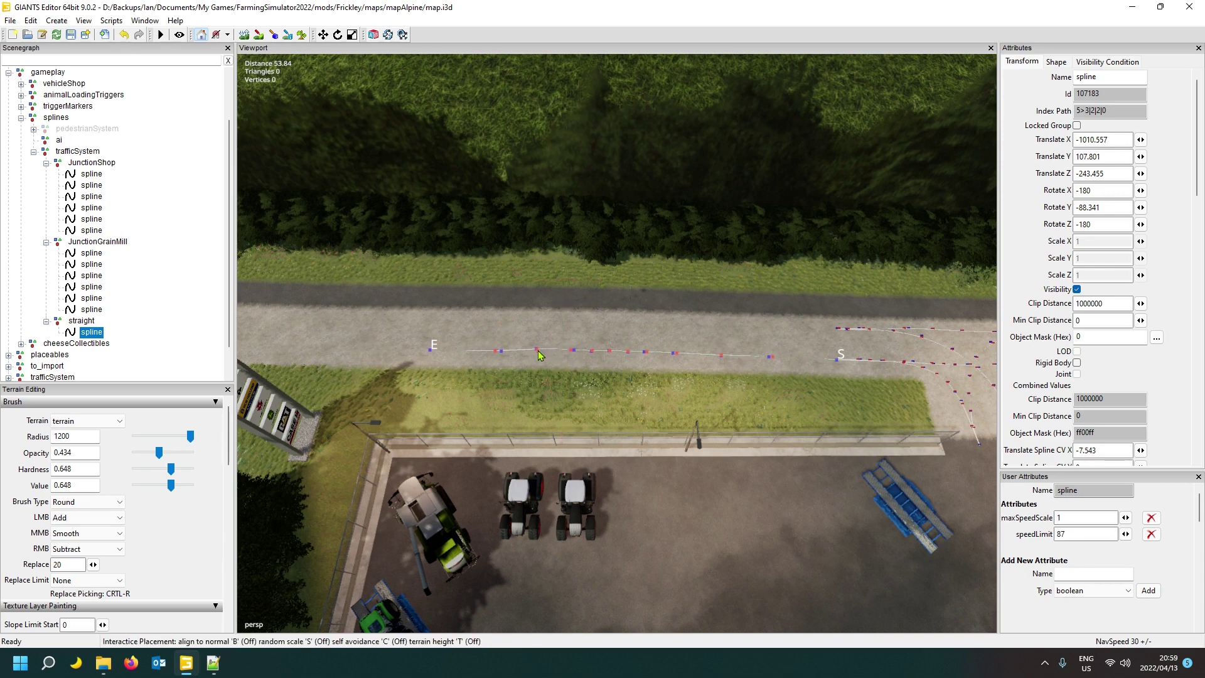
{"action": "left_click", "coordinate": [538, 356]}
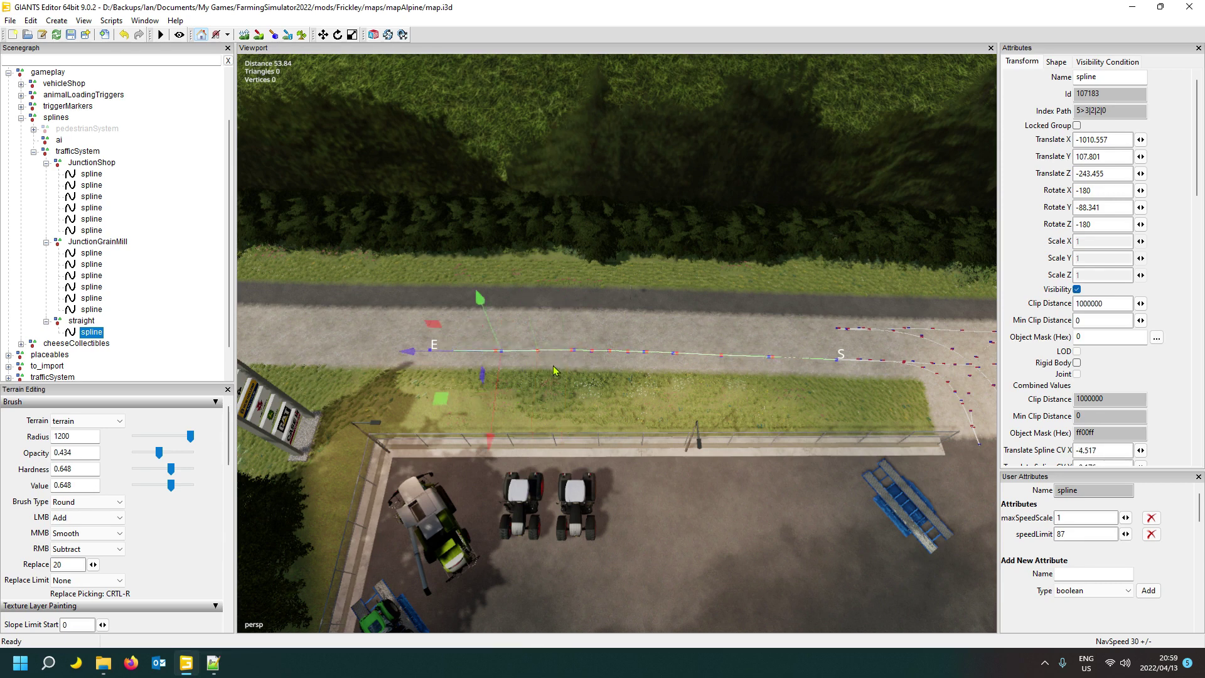
{"action": "key", "text": "ctrl+b"}
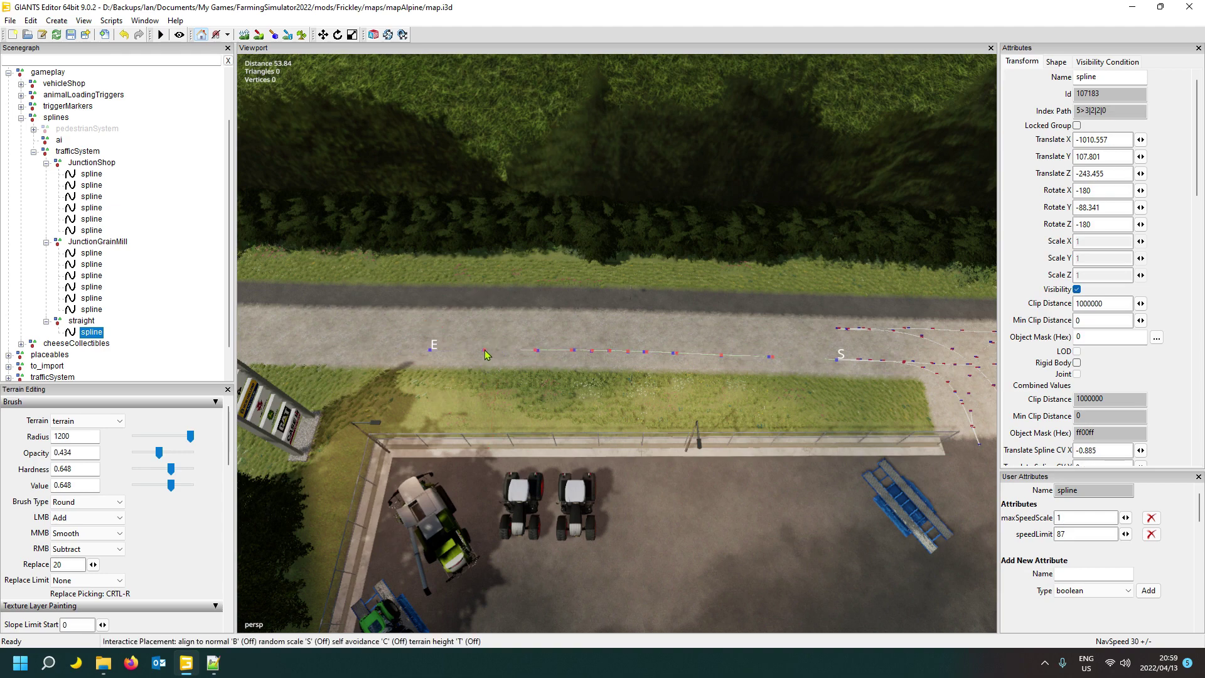
{"action": "left_click", "coordinate": [484, 351]}
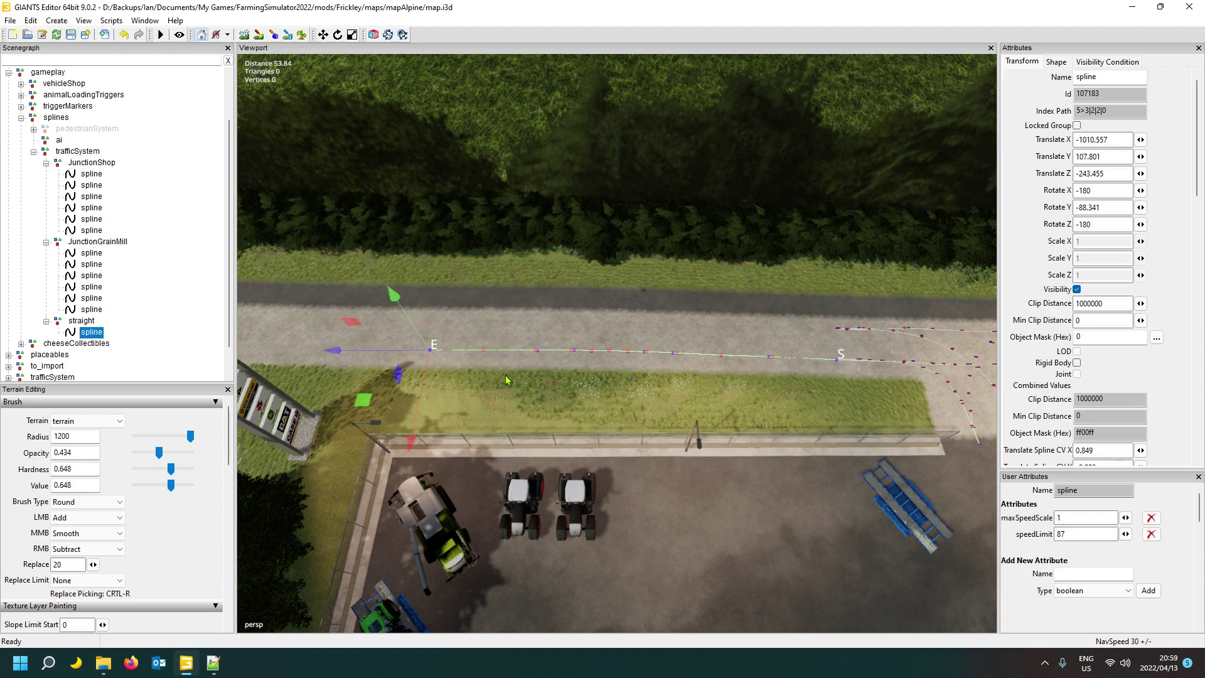
- Move the straight spline's end point farther along the lane, onto the road near the dealer brand sign
{"action": "right_click_drag", "start_coordinate": [559, 401], "coordinate": [537, 414]}
{"action": "scroll", "coordinate": [449, 378], "scroll_direction": "up", "scroll_amount": 8}
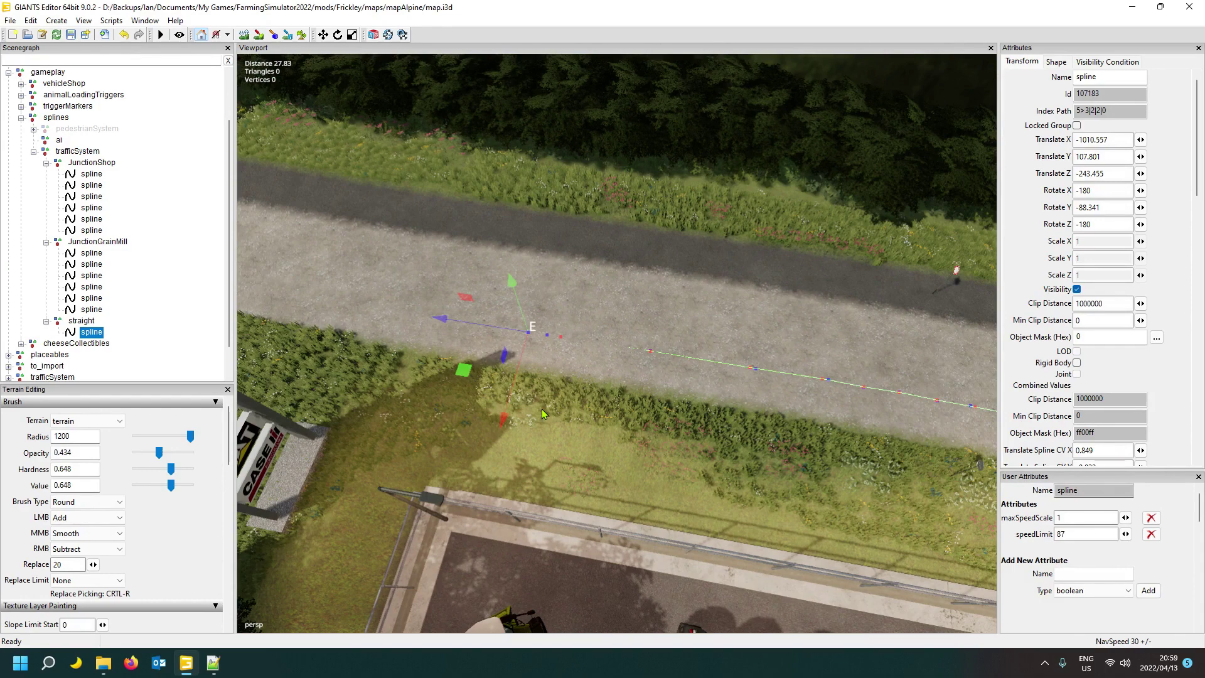
{"action": "key", "text": "ctrl+b"}
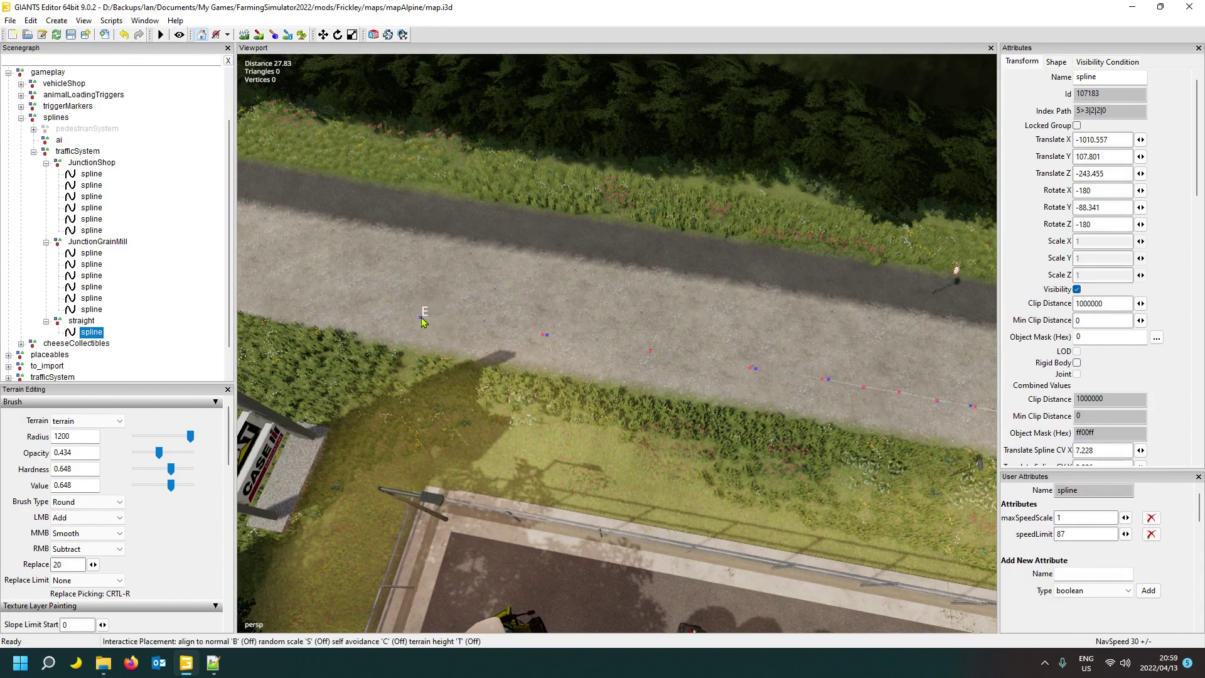
{"action": "left_click", "coordinate": [422, 319]}
{"action": "right_click_drag", "start_coordinate": [422, 321], "coordinate": [492, 381]}
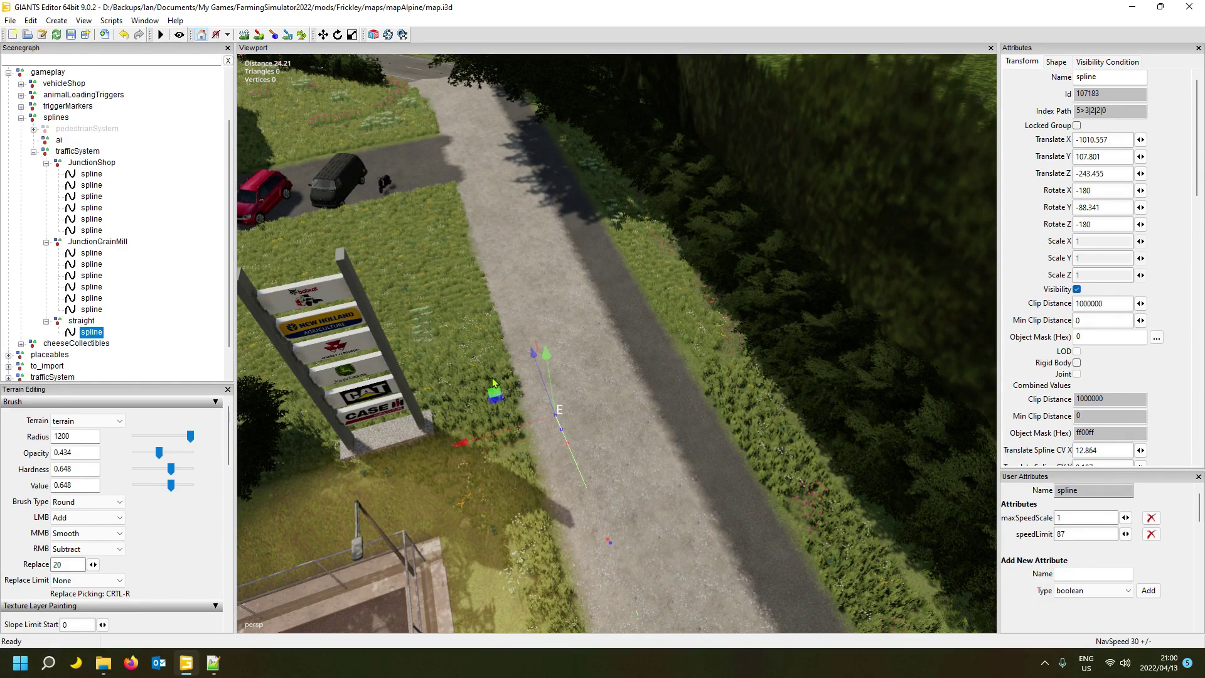
- Extend the straight spline with three more points on the road surface, running past the brand sign towards the parked cars' driveway
{"action": "key", "text": "ctrl+b"}
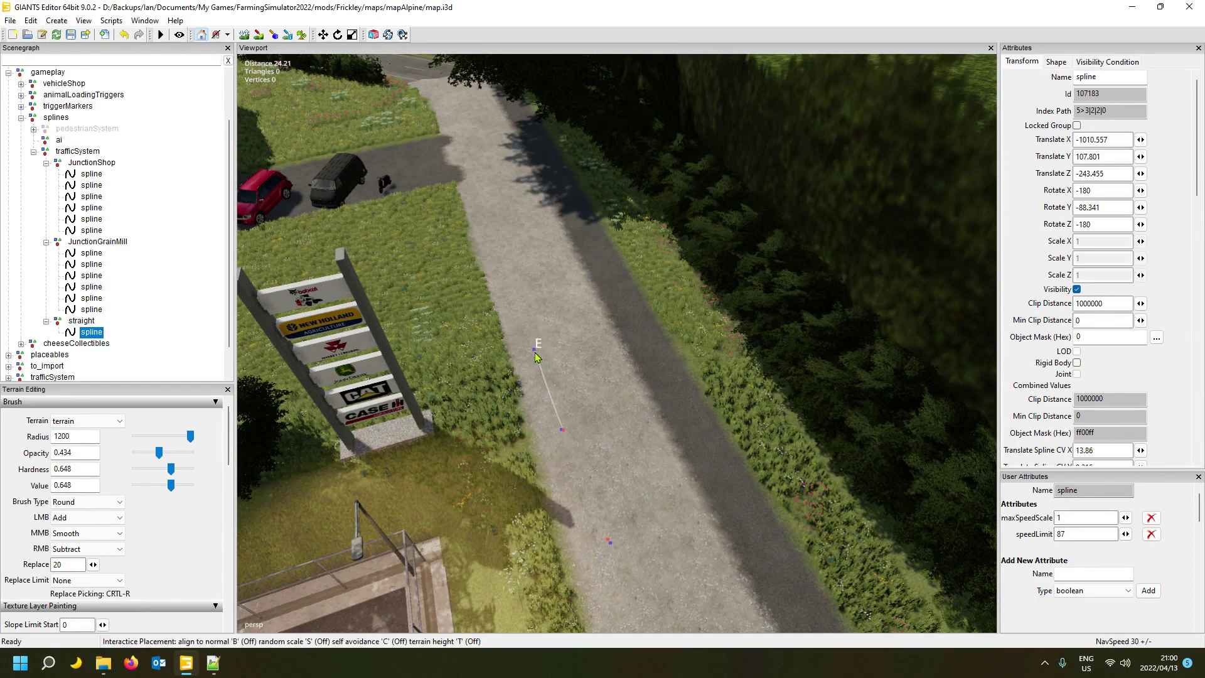
{"action": "left_click", "coordinate": [538, 360]}
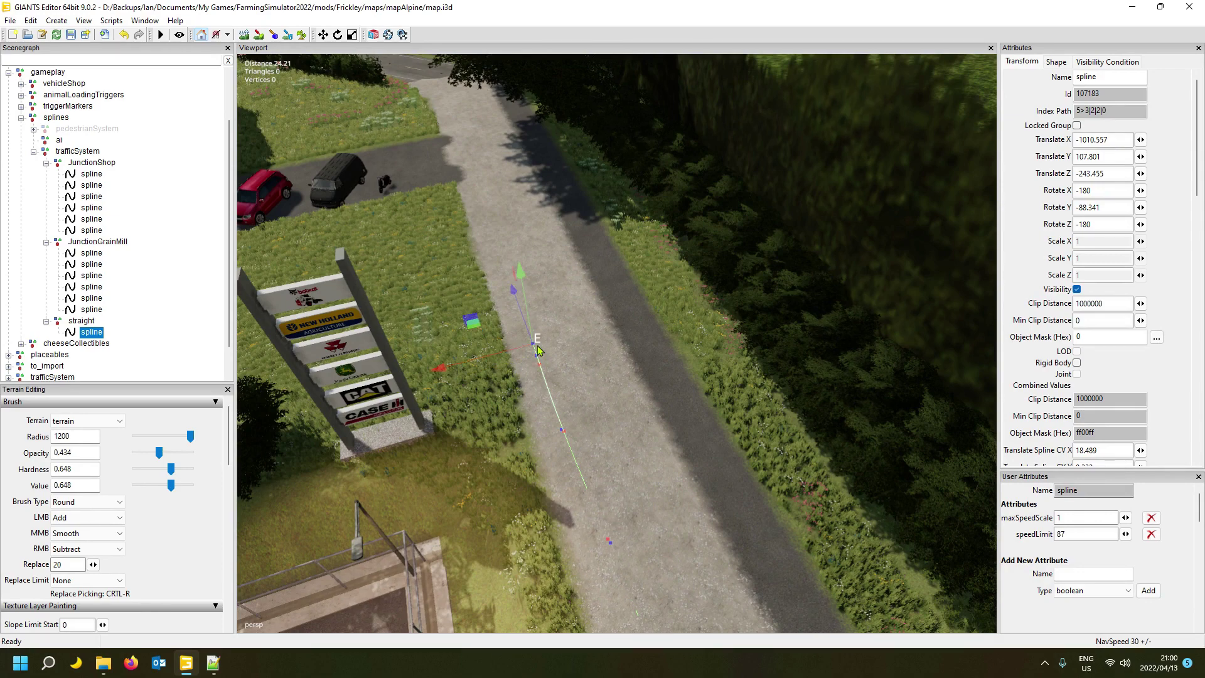
{"action": "key", "text": "ctrl+b"}
{"action": "left_click", "coordinate": [516, 300]}
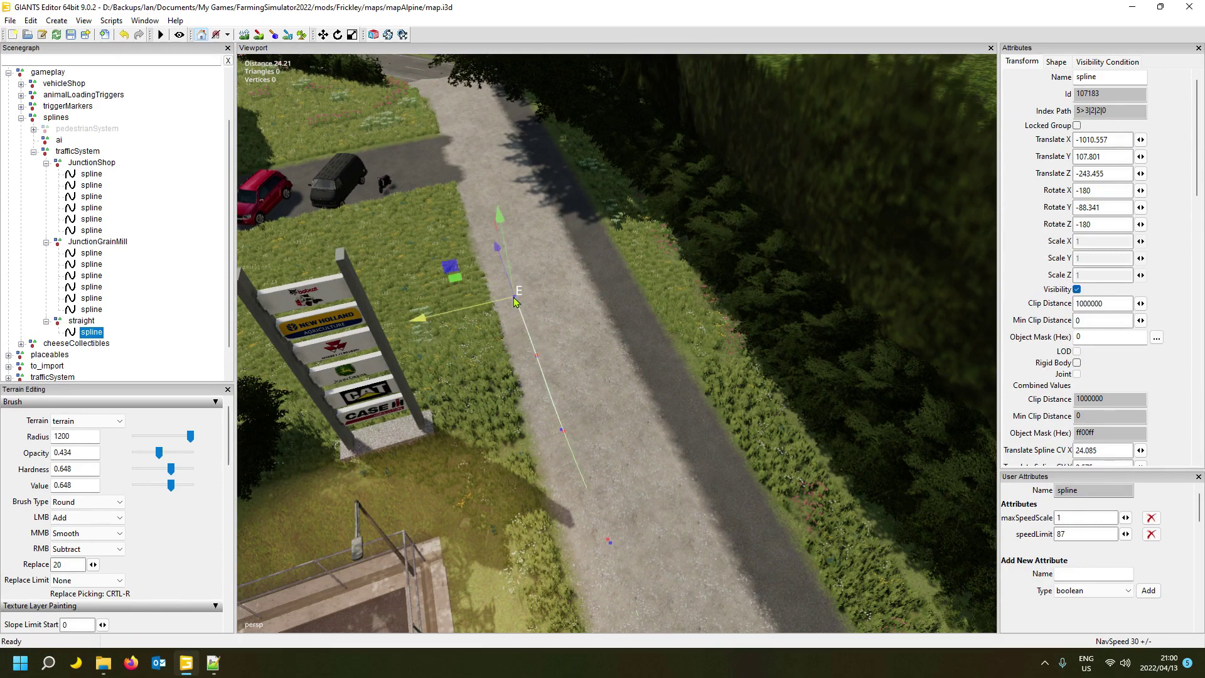
{"action": "key", "text": "ctrl+b"}
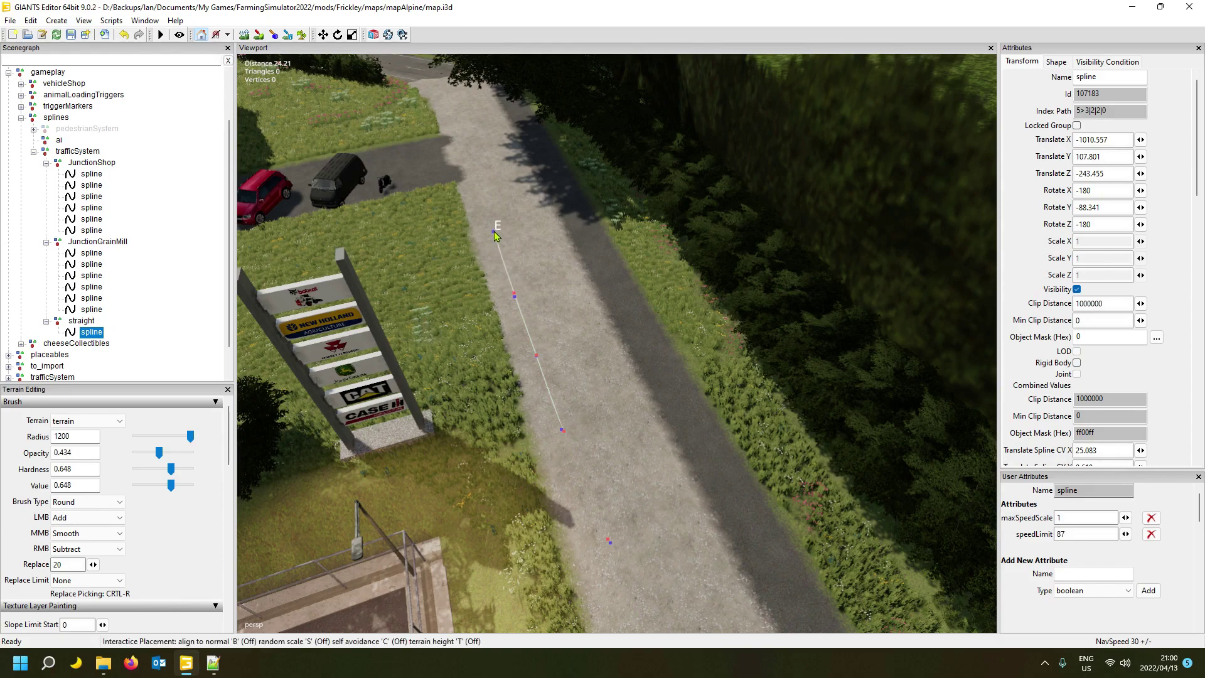
{"action": "left_click", "coordinate": [494, 232]}
- Add two more spline points along the lane, bringing the end to the mouth of the driveway with the parked cars
{"action": "mouse_move", "coordinate": [578, 310]}
{"action": "left_mouse_down", "text": "alt"}
{"action": "mouse_move", "coordinate": [567, 291]}
{"action": "mouse_move", "coordinate": [585, 320]}
{"action": "left_mouse_up", "text": "alt"}
{"action": "scroll", "coordinate": [568, 291], "scroll_direction": "up", "scroll_amount": 5}
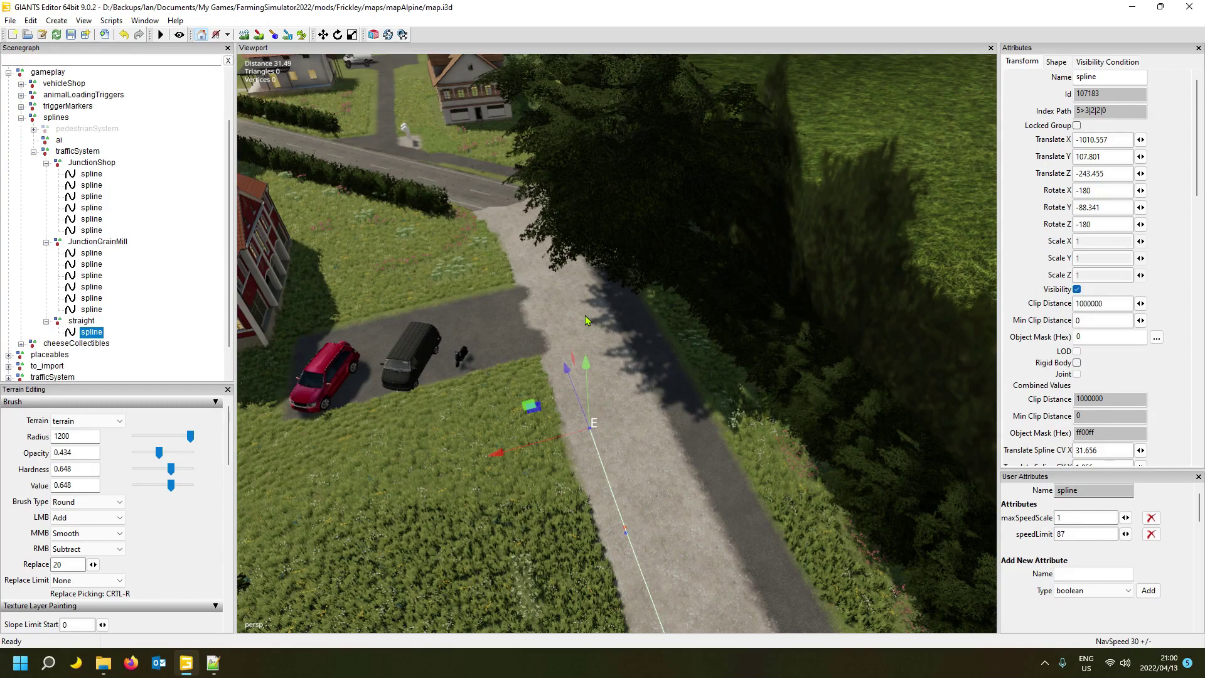
{"action": "key", "text": "ctrl+b"}
{"action": "left_click", "coordinate": [561, 353]}
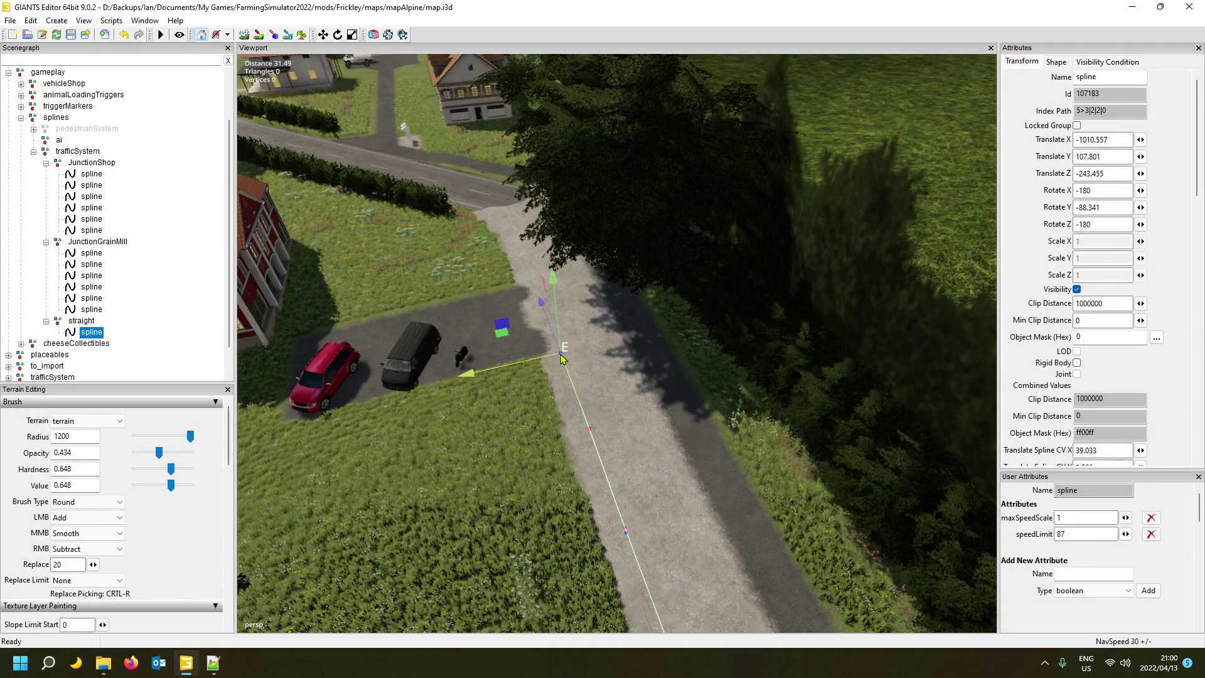
{"action": "key", "text": "ctrl+b"}
{"action": "left_click", "coordinate": [547, 310]}
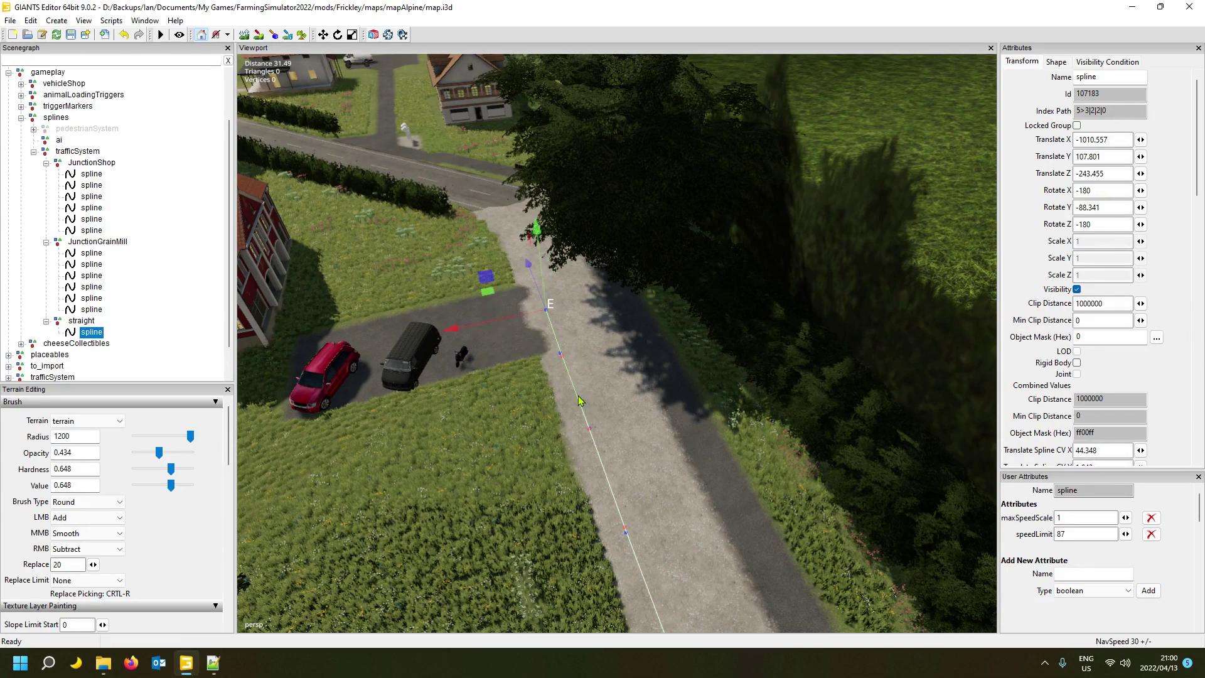
- Add another end point on the road just beyond the parked cars' driveway, continuing the spline towards the paved junction
{"action": "right_click_drag", "start_coordinate": [537, 443], "coordinate": [649, 451]}
{"action": "key", "text": "w"}
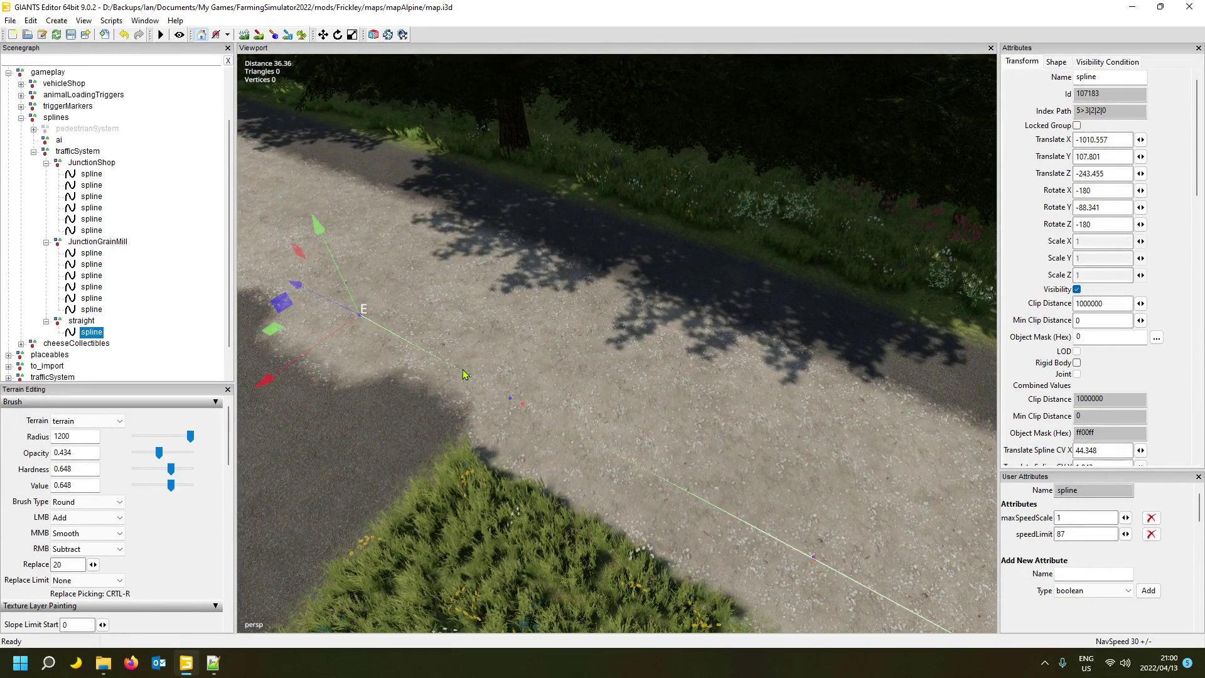
{"action": "key", "text": "s"}
{"action": "right_click_drag", "start_coordinate": [533, 460], "coordinate": [579, 453]}
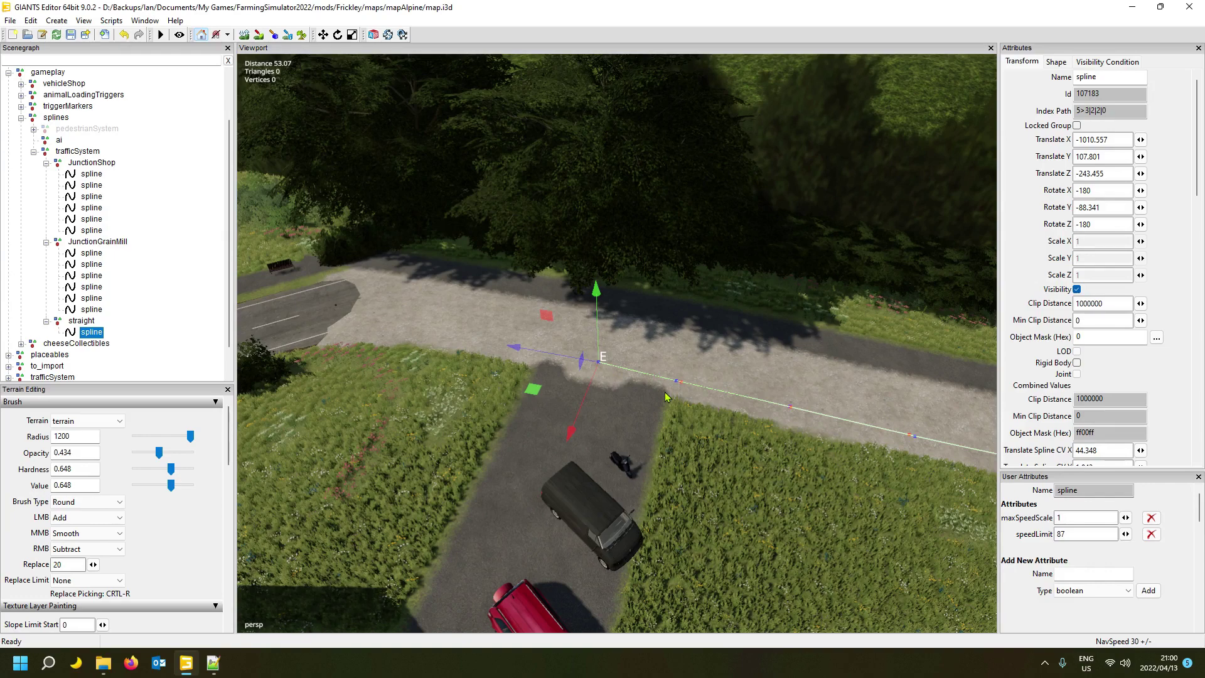
{"action": "key", "text": "Insert"}
{"action": "key", "text": "ctrl+b"}
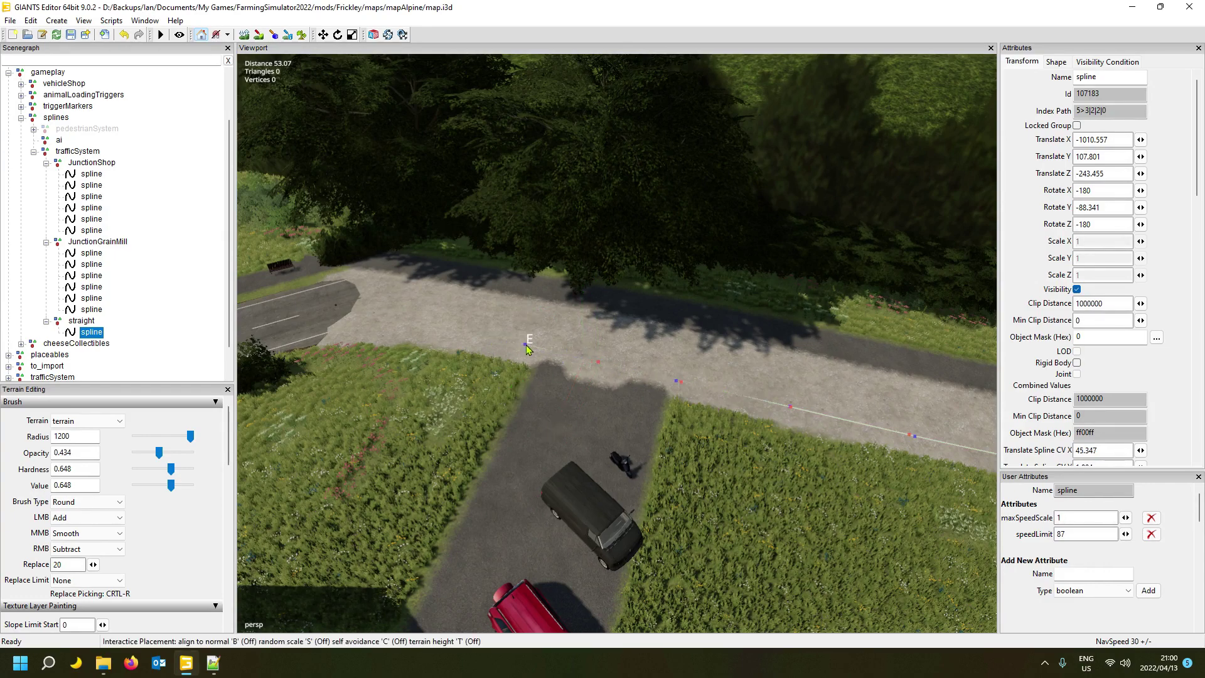
{"action": "left_click", "coordinate": [526, 349]}
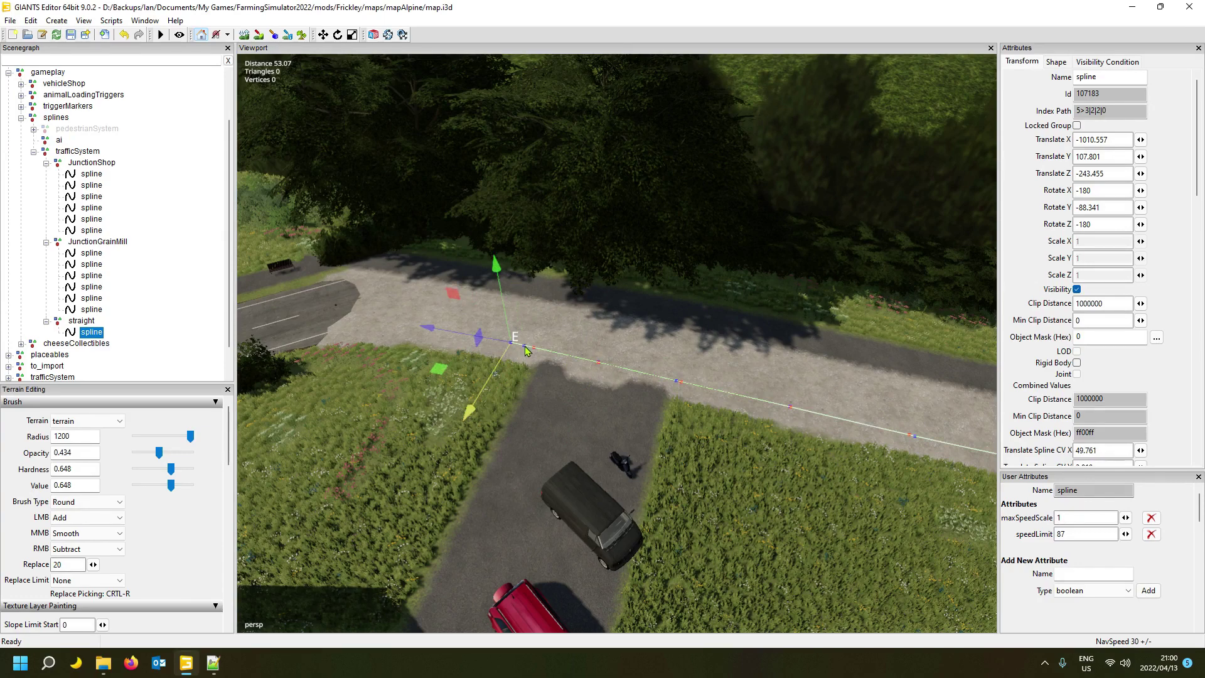
- Place two more straight-spline end points on the pale road past the parked cars' driveway, reaching the start of the bend
{"action": "key", "text": "ctrl+b"}
{"action": "left_click", "coordinate": [451, 327]}
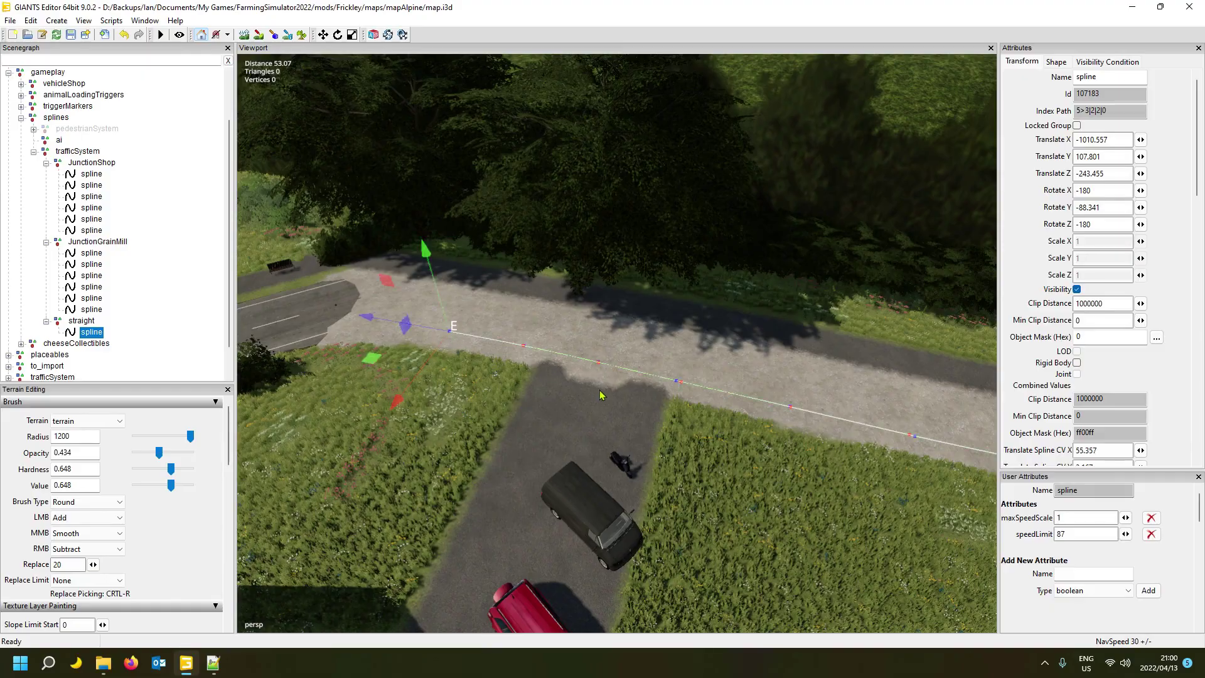
{"action": "left_click_drag", "start_coordinate": [602, 395], "coordinate": [549, 462], "text": "alt"}
{"action": "scroll", "coordinate": [549, 463], "scroll_direction": "down", "scroll_amount": 3}
{"action": "scroll", "coordinate": [549, 462], "scroll_direction": "up", "scroll_amount": 1}
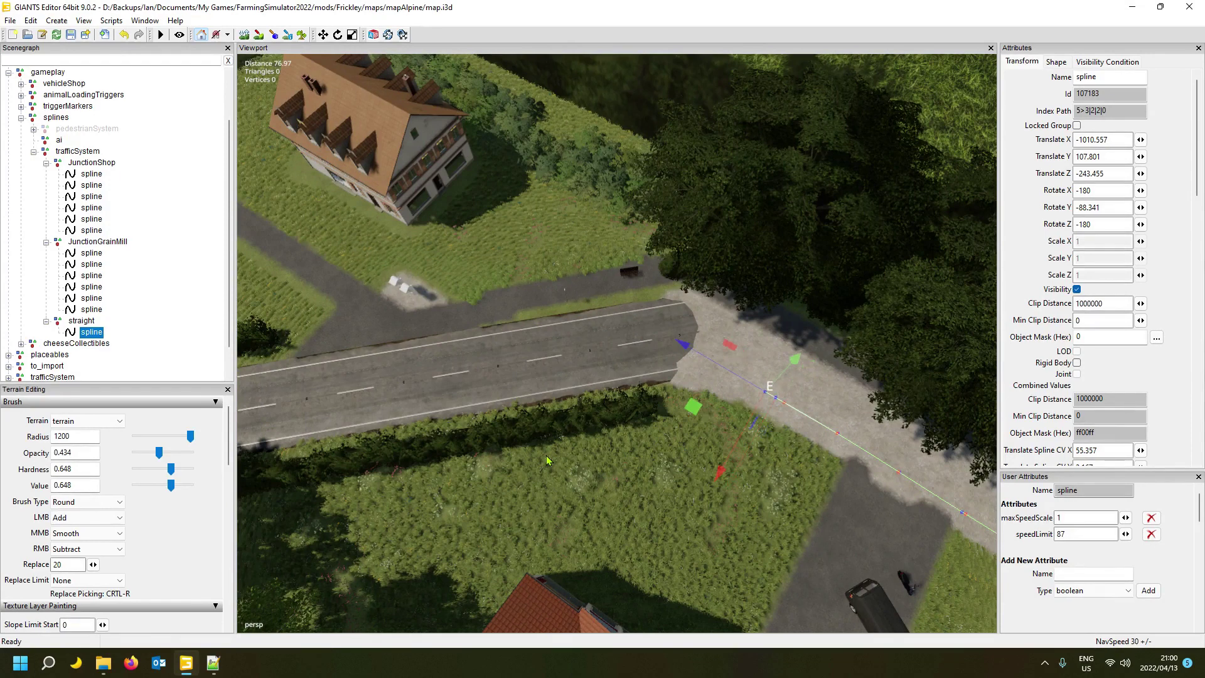
{"action": "key", "text": "ctrl+b"}
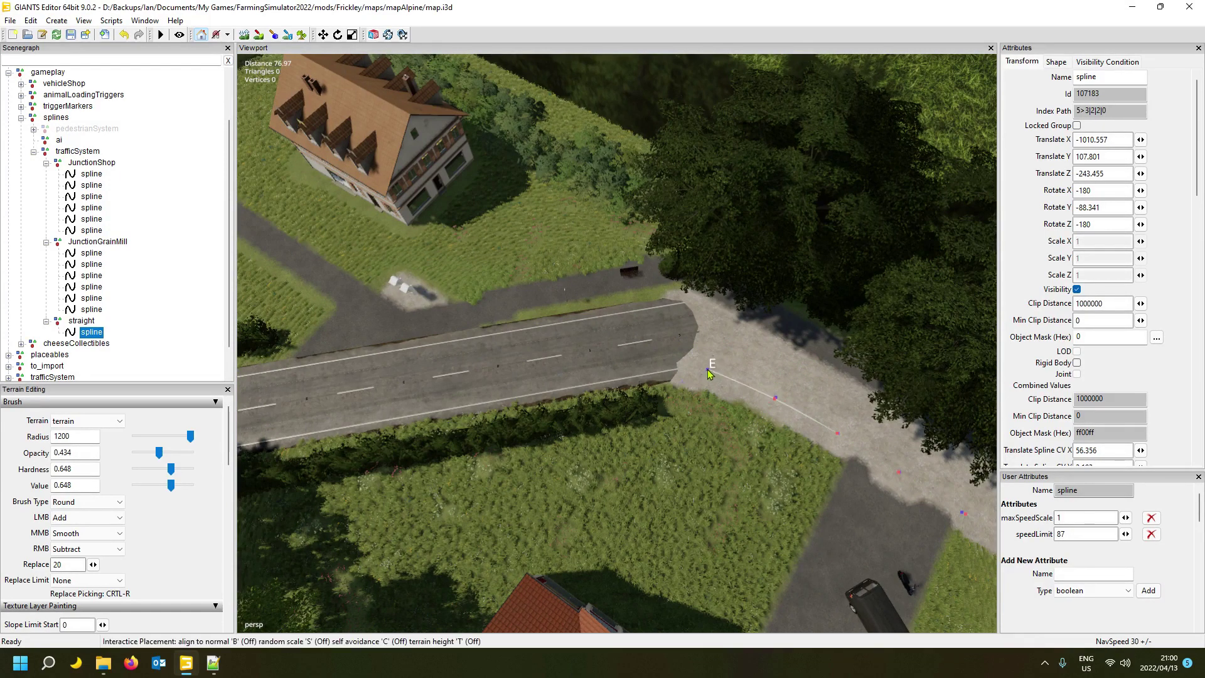
{"action": "left_click", "coordinate": [722, 371]}
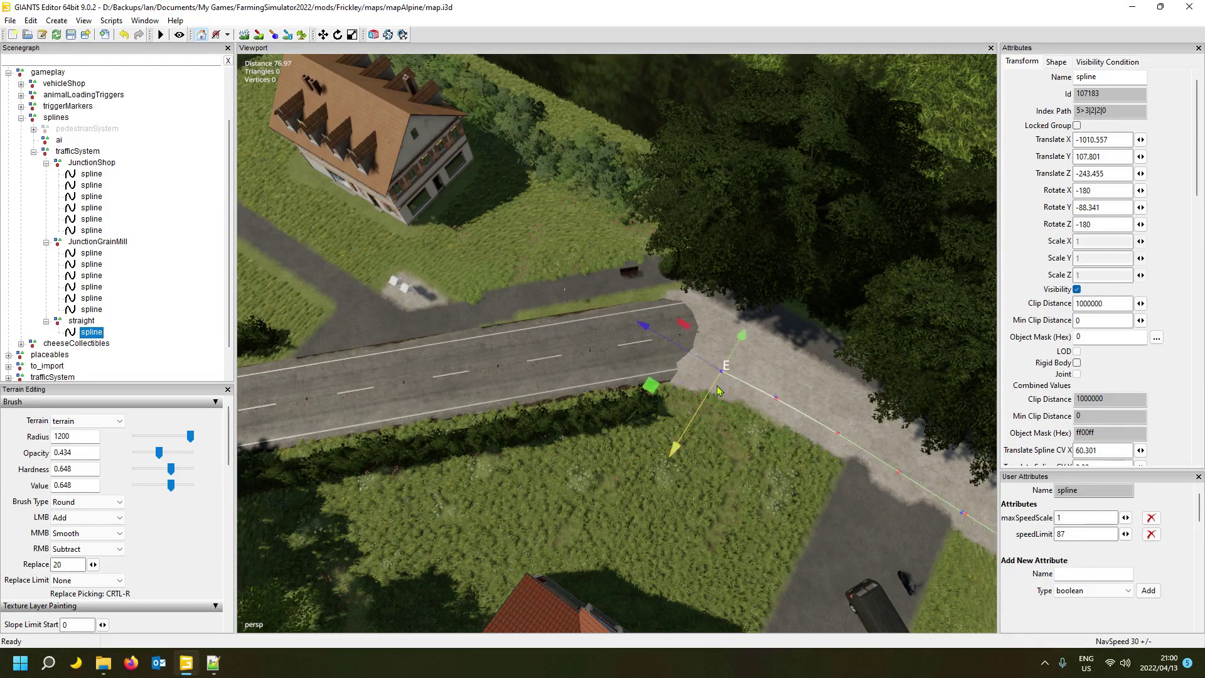
- Add two closely spaced spline points through the bend, carrying the end from the pale surface onto the asphalt road
{"action": "key", "text": "ctrl+b"}
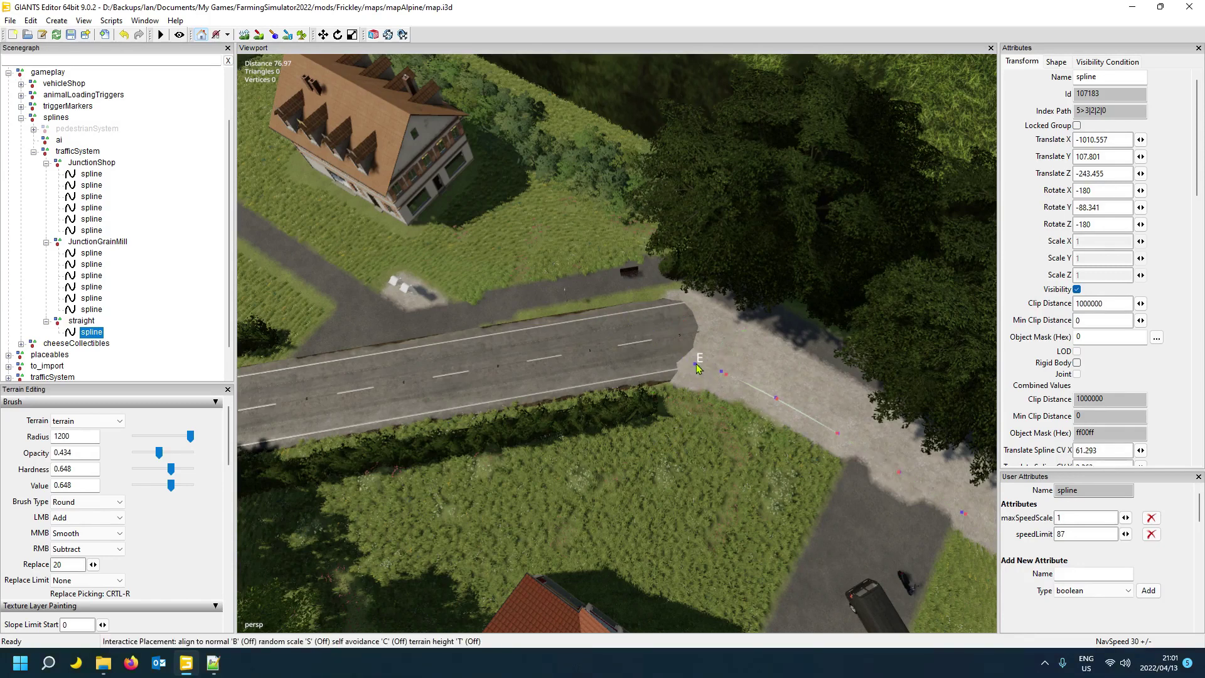
{"action": "left_click", "coordinate": [698, 368]}
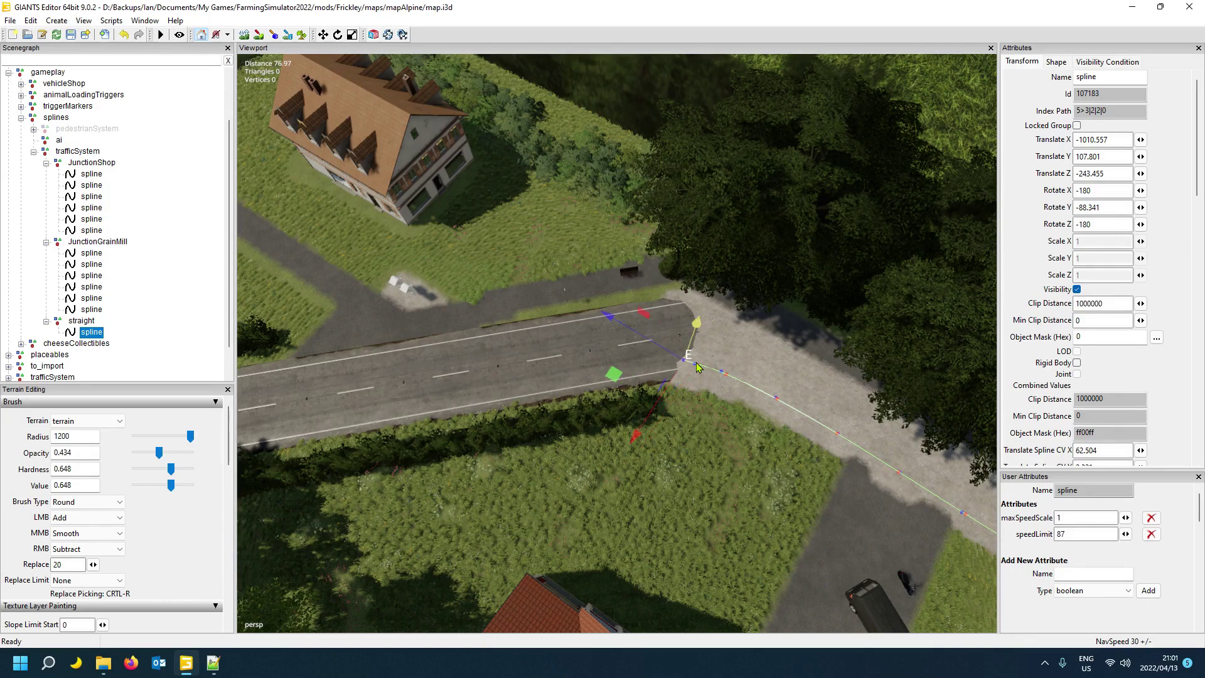
{"action": "left_click", "coordinate": [699, 367]}
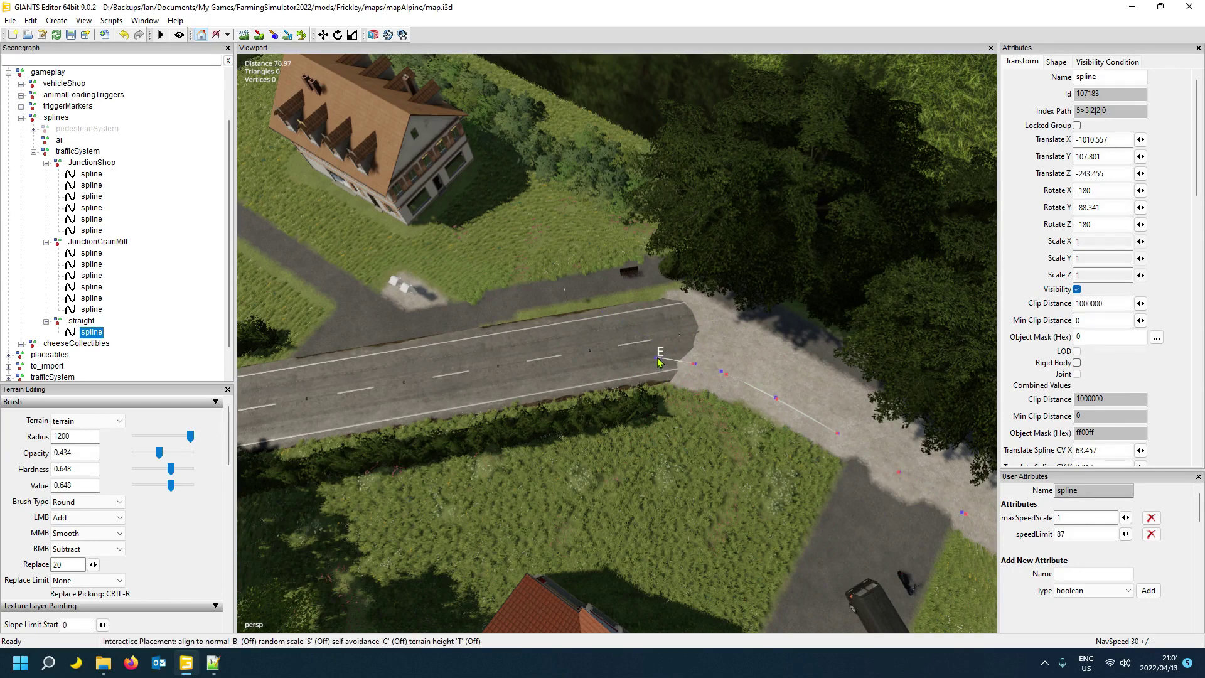
{"action": "left_click", "coordinate": [667, 364]}
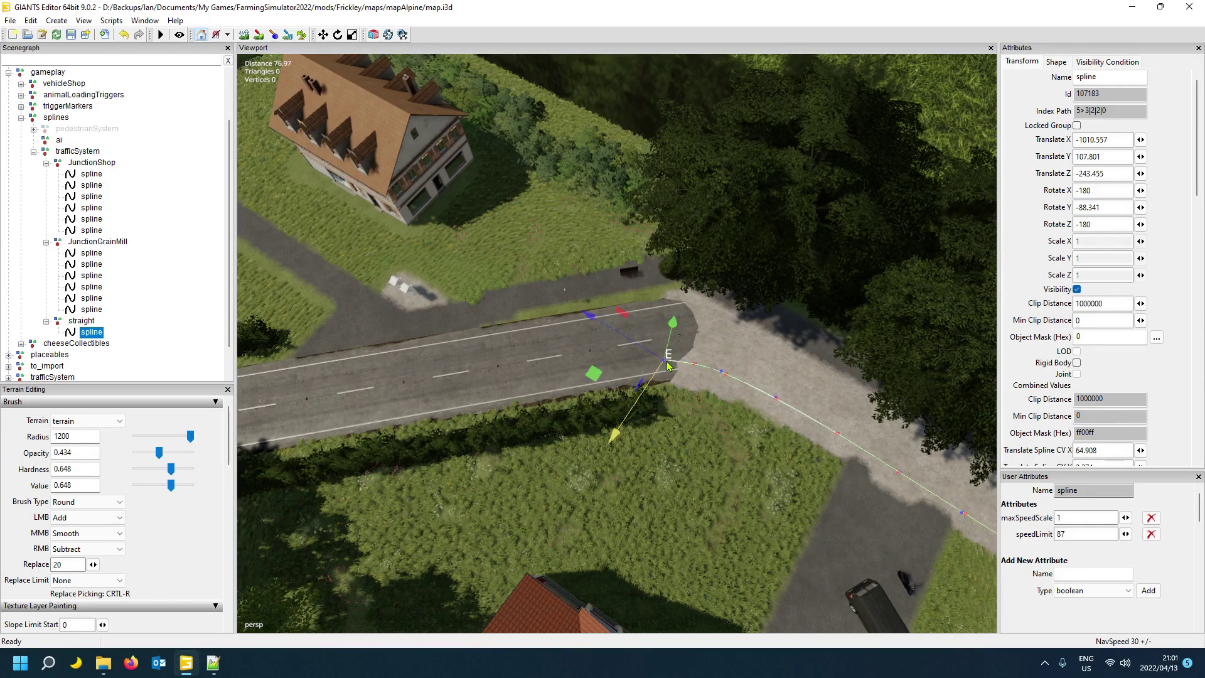
- Continue the straight spline with two more points on the asphalt lane beside the hedge, just beyond the bend
{"action": "left_click", "coordinate": [662, 364]}
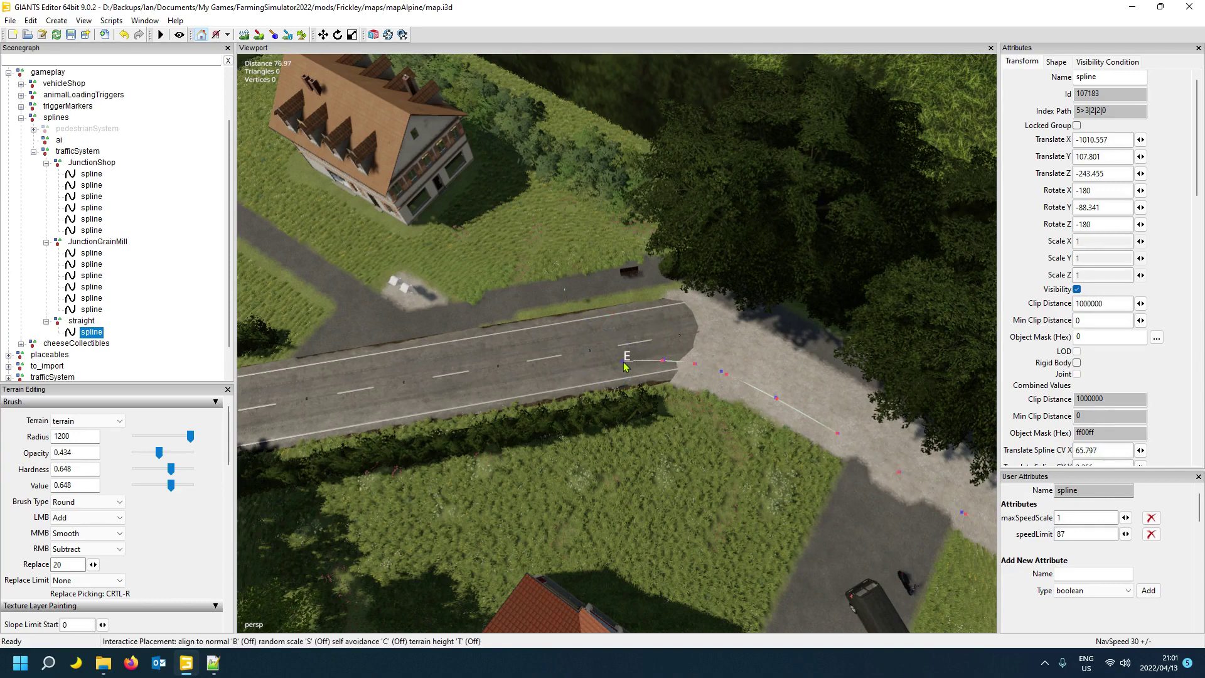
{"action": "left_click", "coordinate": [625, 368]}
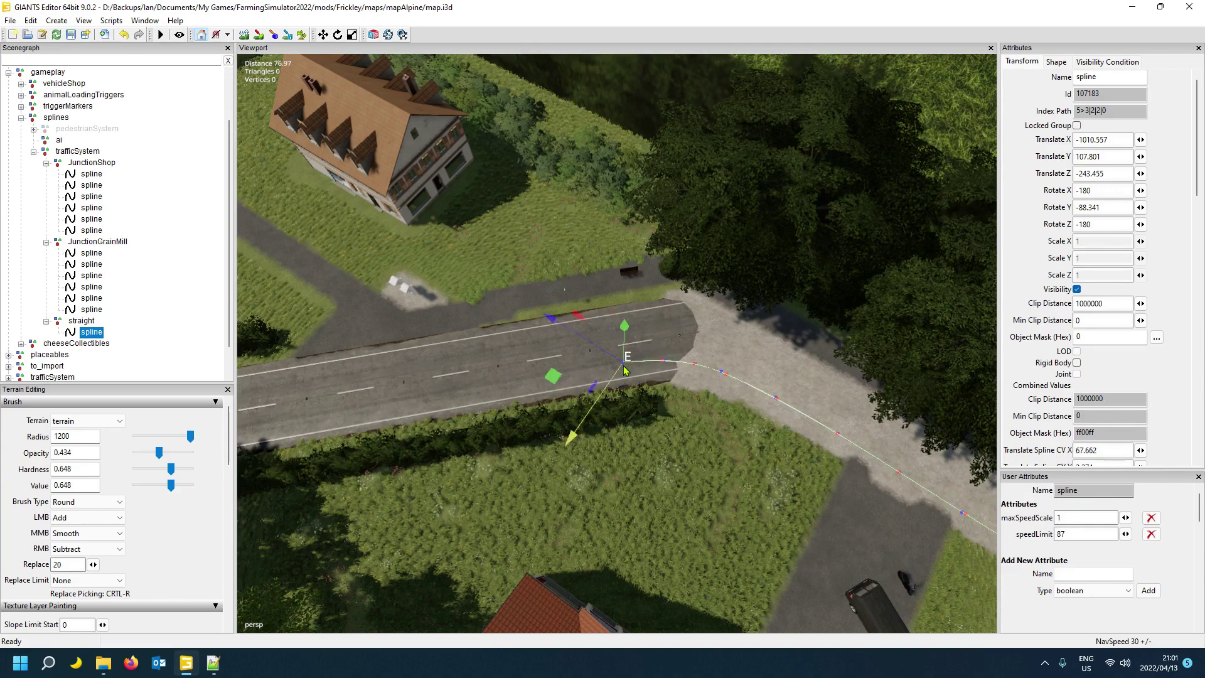
{"action": "left_click", "coordinate": [619, 372]}
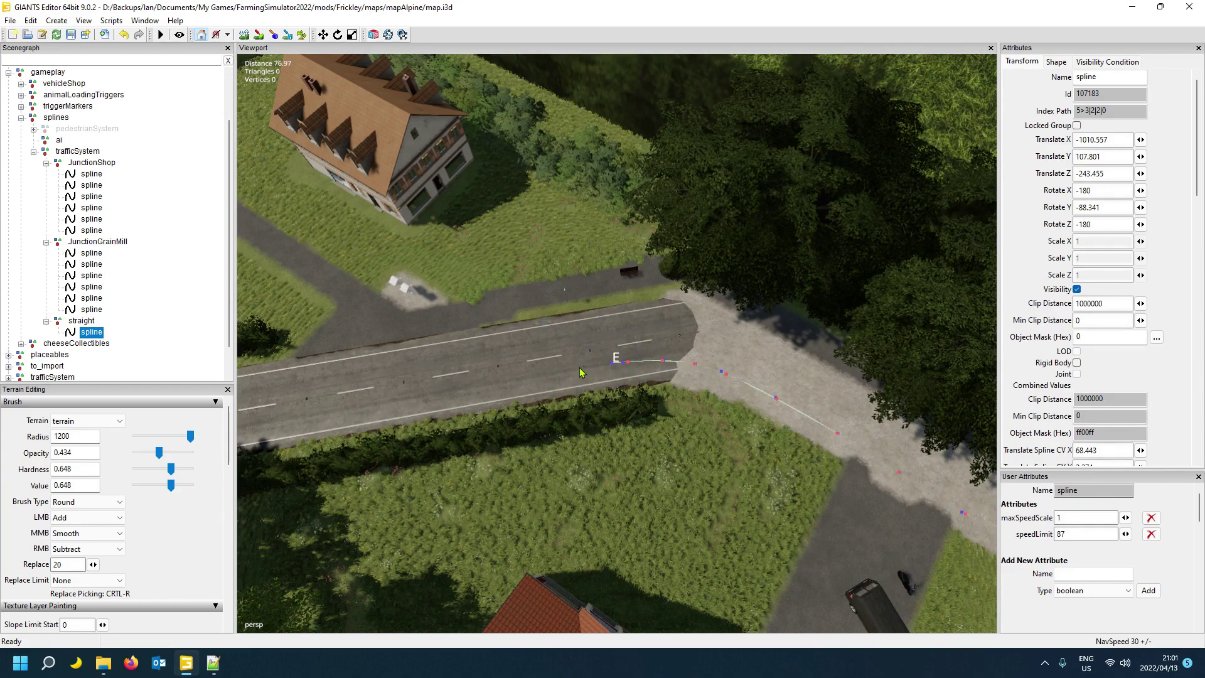
{"action": "left_click", "coordinate": [583, 368]}
- Extend the spline along the asphalt lane with two widely spaced points, ending at the open end of the grain mill junction's spline
{"action": "left_click_drag", "start_coordinate": [684, 428], "coordinate": [399, 432], "text": "alt"}
{"action": "scroll", "coordinate": [399, 433], "scroll_direction": "down", "scroll_amount": 2}
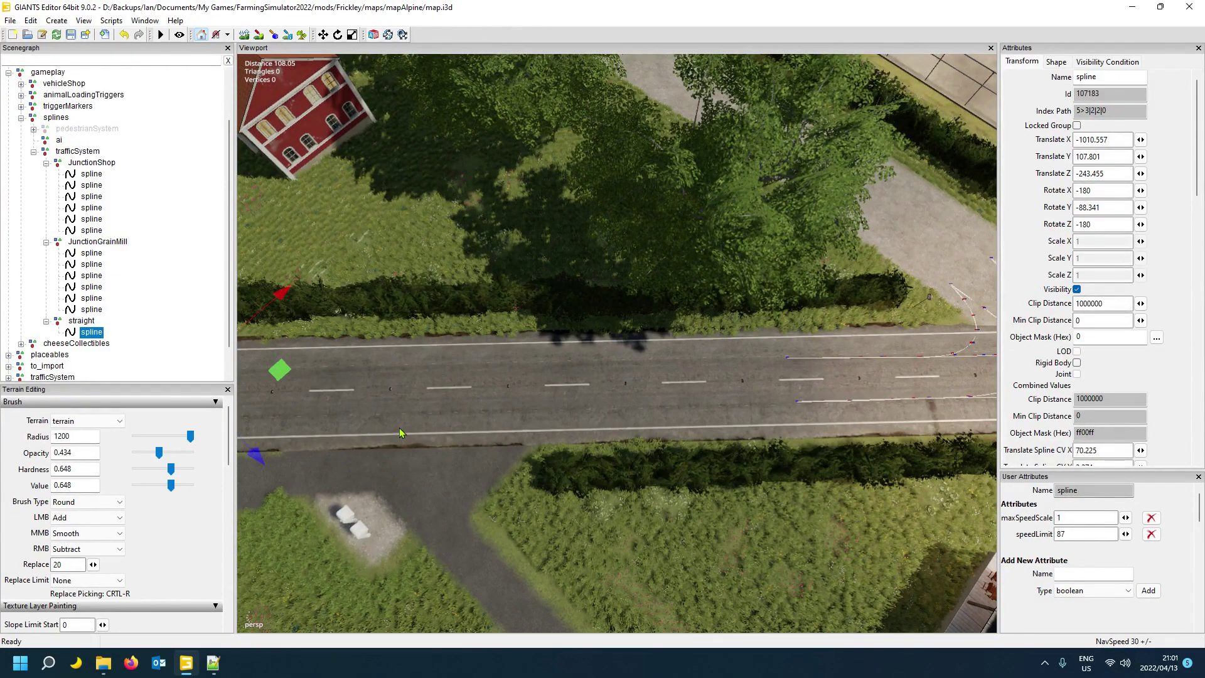
{"action": "left_click", "coordinate": [434, 370]}
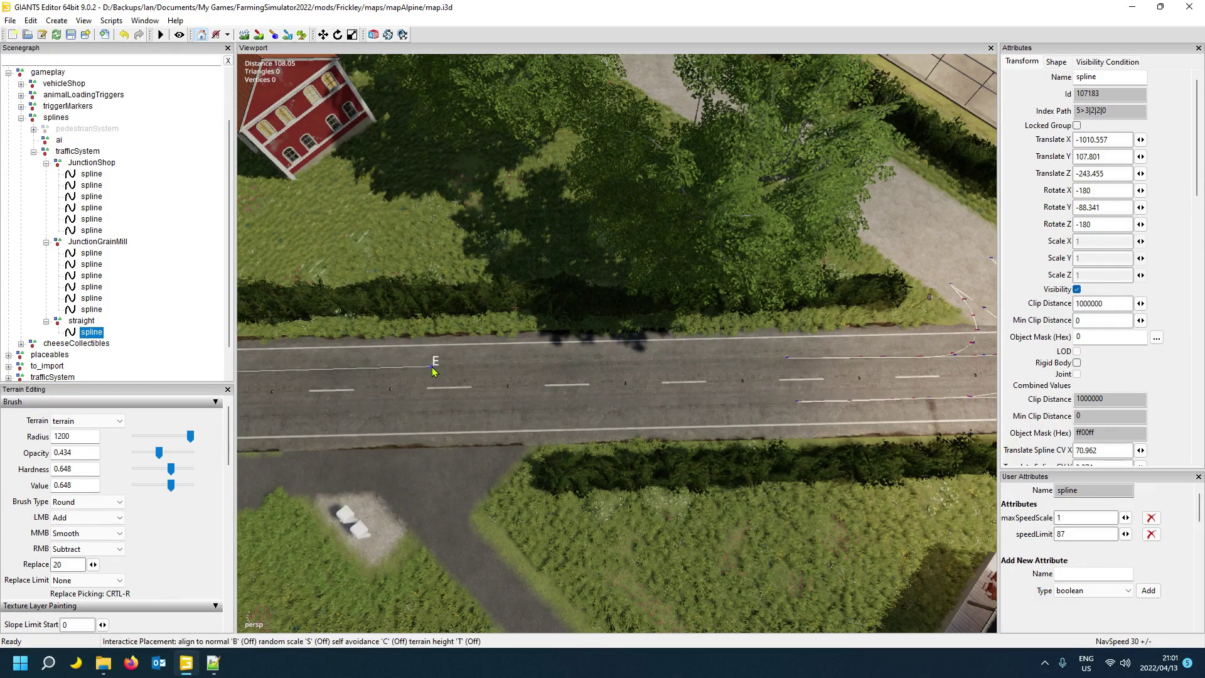
{"action": "left_click", "coordinate": [432, 372]}
{"action": "key", "text": "Insert"}
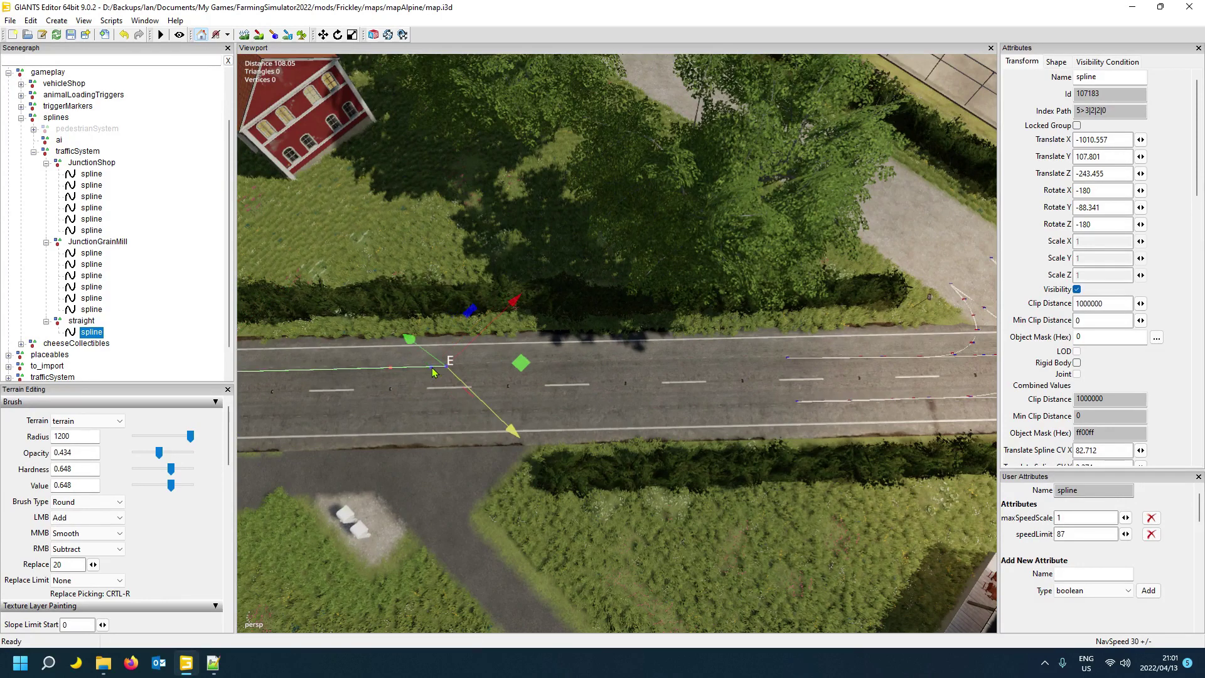
{"action": "left_click_drag", "start_coordinate": [433, 372], "coordinate": [789, 358]}
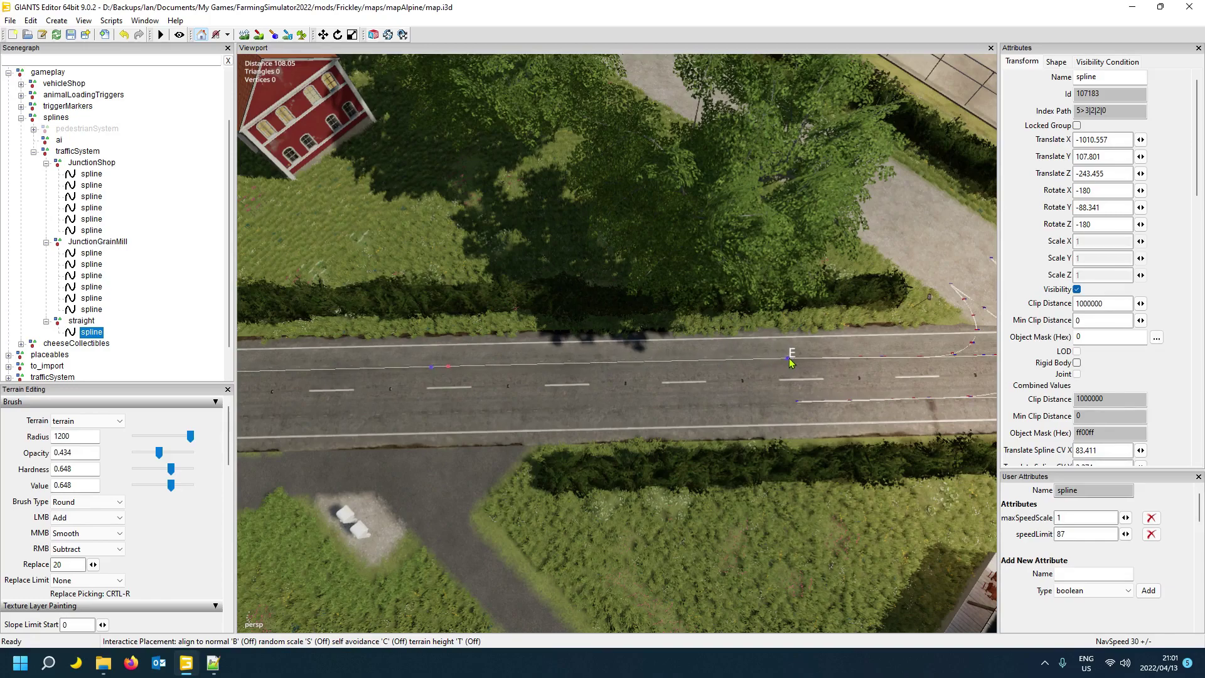
{"action": "left_click", "coordinate": [791, 356]}
- Step through the straight spline's control points and examine how it runs between the shop junction and the grain mill junction
{"action": "left_click_drag", "start_coordinate": [678, 409], "coordinate": [600, 336], "text": "alt"}
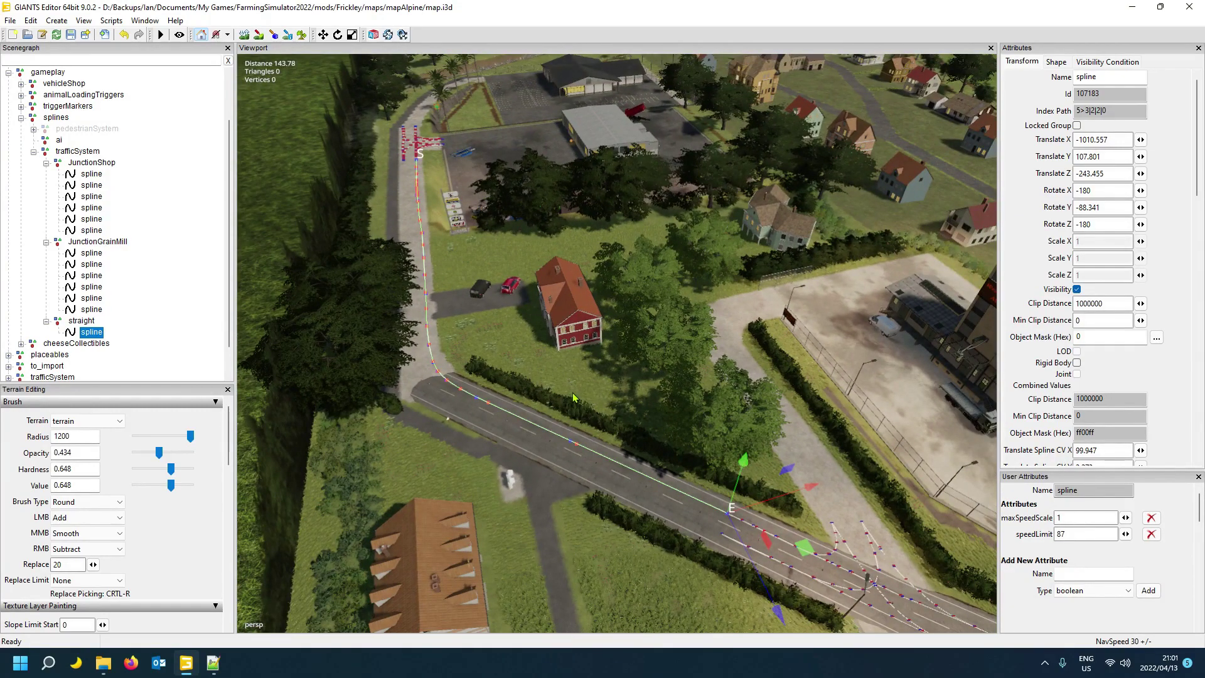
{"action": "key", "text": "Page_Down"}
{"action": "key", "text": "Page_Down"}
{"action": "key", "text": "Page_Down"}
{"action": "key", "text": "Page_Down"}
{"action": "key", "text": "Page_Down"}
{"action": "key", "text": "Page_Down"}
{"action": "key", "text": "Page_Down"}
{"action": "key", "text": "Page_Down"}
{"action": "key", "text": "Page_Down"}
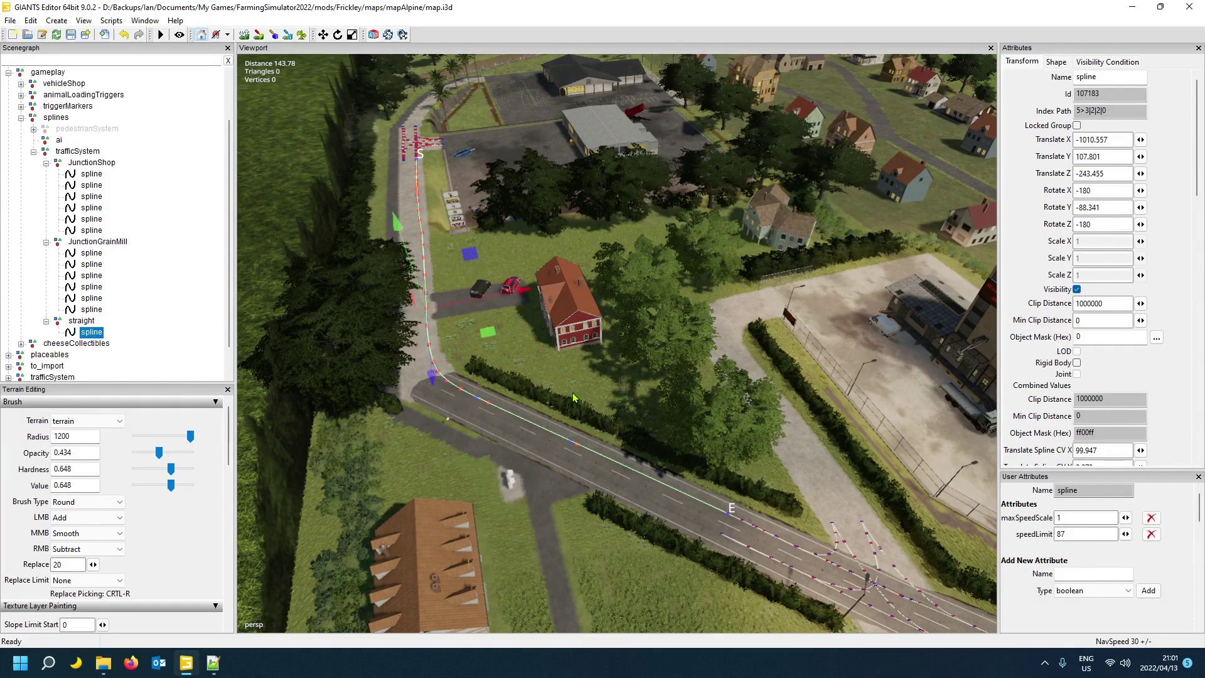
{"action": "key", "text": "Page_Down"}
{"action": "key", "text": "Page_Down"}
{"action": "key", "text": "Page_Down"}
{"action": "key", "text": "Page_Down"}
{"action": "key", "text": "Page_Down"}
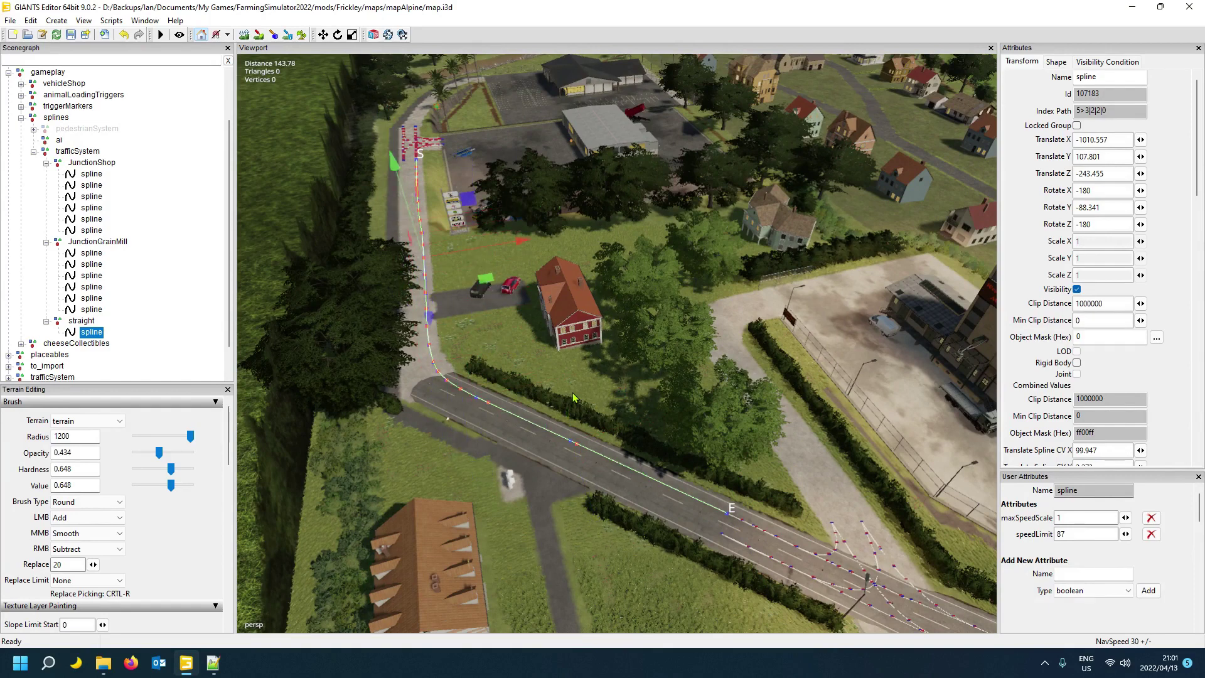
{"action": "key", "text": "Page_Up"}
{"action": "key", "text": "Page_Up"}
{"action": "key", "text": "Page_Up"}
{"action": "key", "text": "Page_Up"}
{"action": "key", "text": "Page_Up"}
{"action": "key", "text": "Page_Up"}
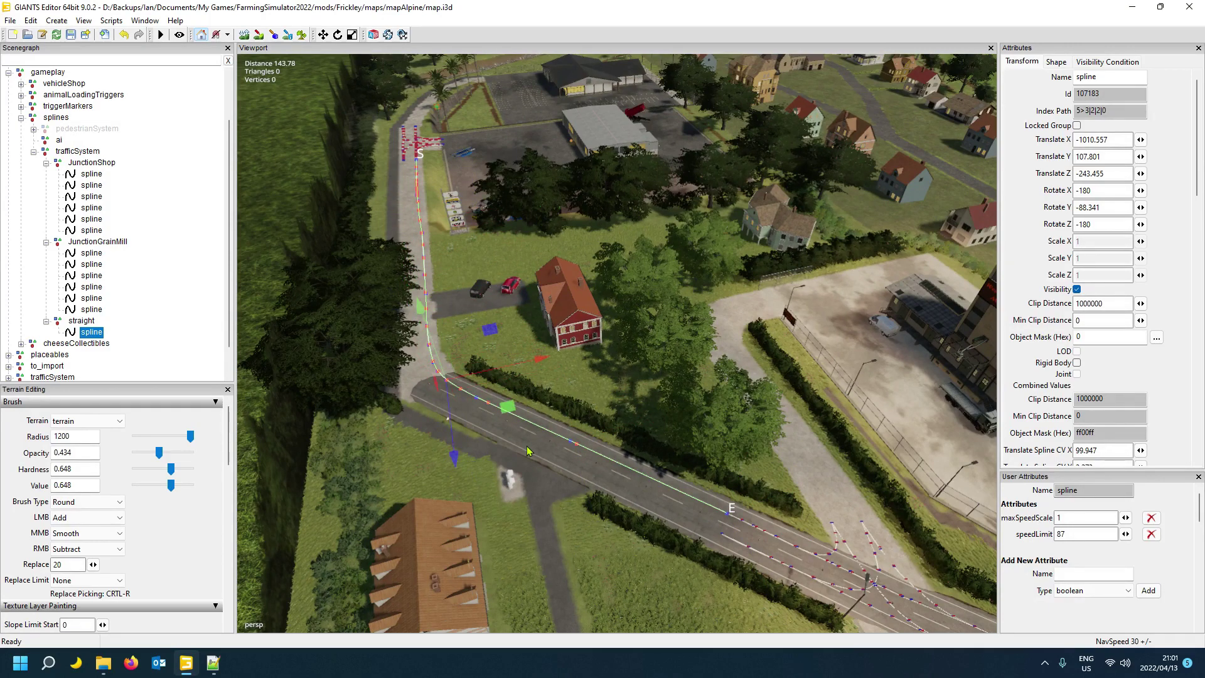
{"action": "key", "text": "Page_Up"}
{"action": "key", "text": "Page_Up"}
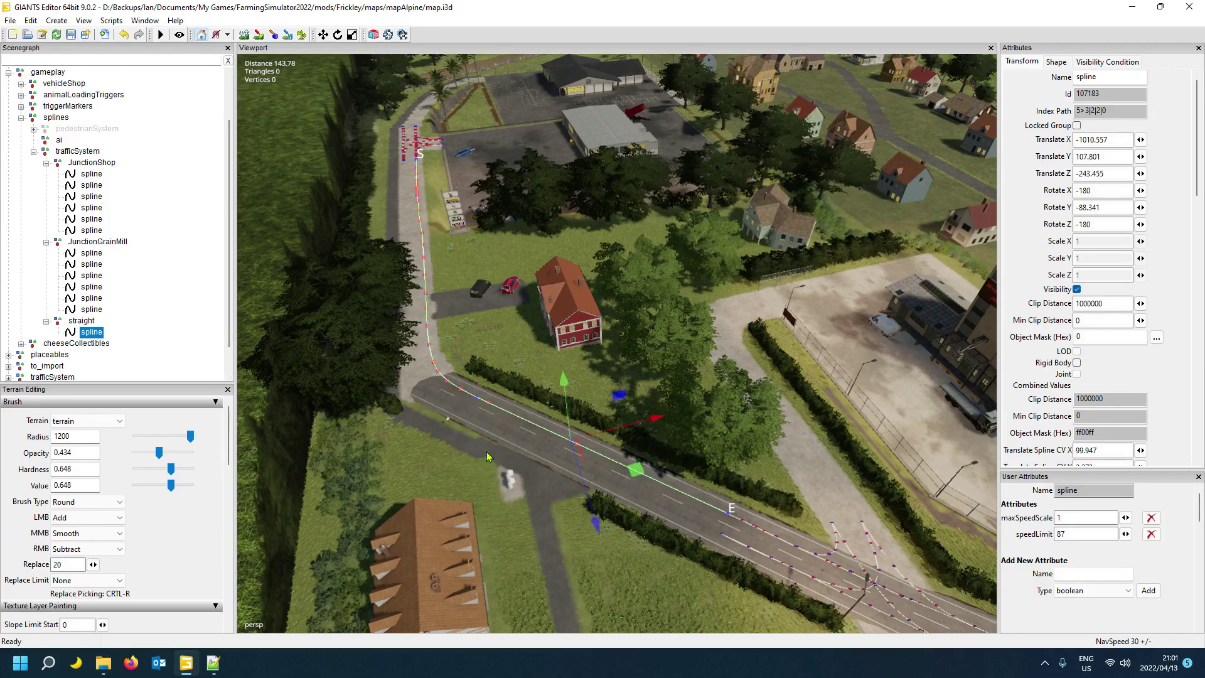
{"action": "left_click_drag", "start_coordinate": [547, 478], "coordinate": [619, 490], "text": "alt"}
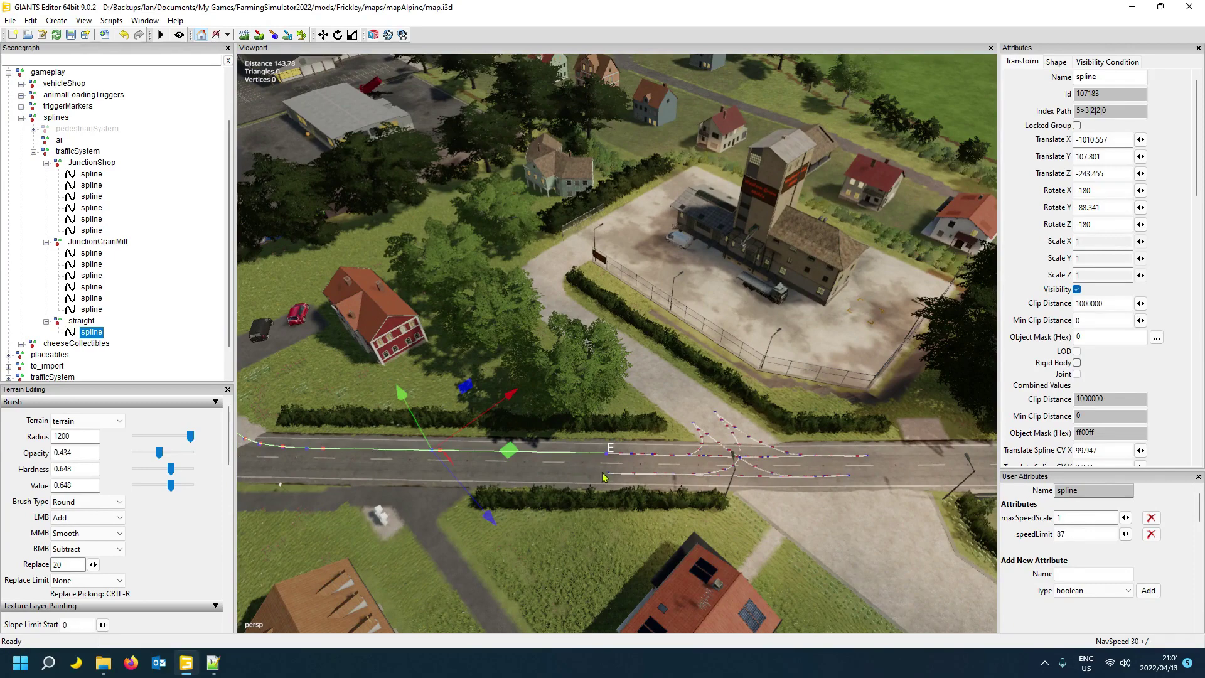
{"action": "left_click_drag", "start_coordinate": [560, 317], "coordinate": [472, 295], "text": "alt"}
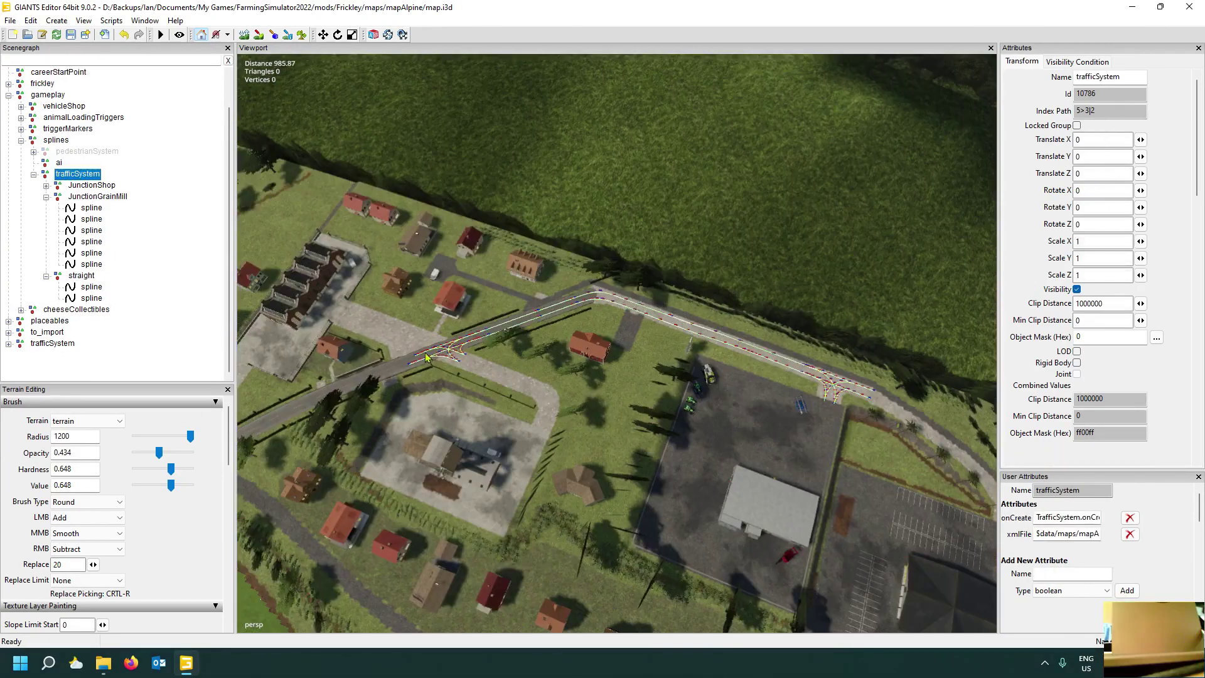
- Try deleting the separate trafficSystem group at the root of the scenegraph, and undo the deletion
{"action": "mouse_move", "coordinate": [524, 381]}
{"action": "left_mouse_down", "text": "alt"}
{"action": "mouse_move", "coordinate": [549, 387]}
{"action": "mouse_move", "coordinate": [536, 389]}
{"action": "left_mouse_up", "text": "alt"}
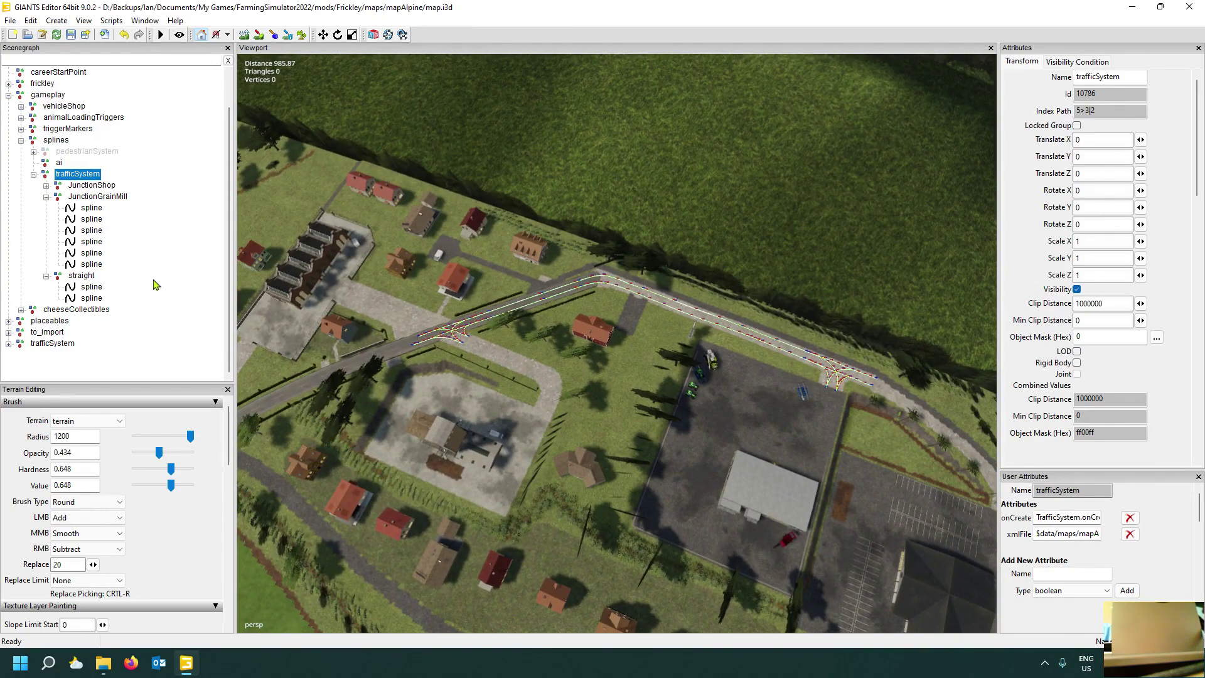
{"action": "left_click", "coordinate": [63, 345]}
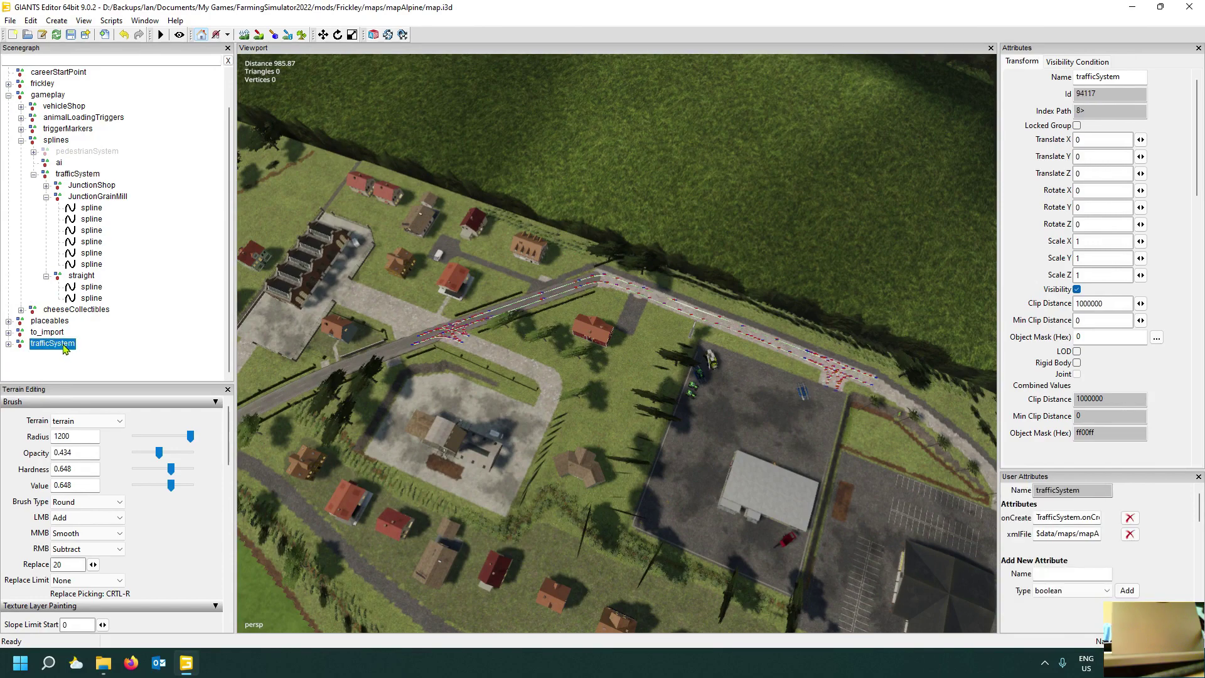
{"action": "key", "text": "Delete"}
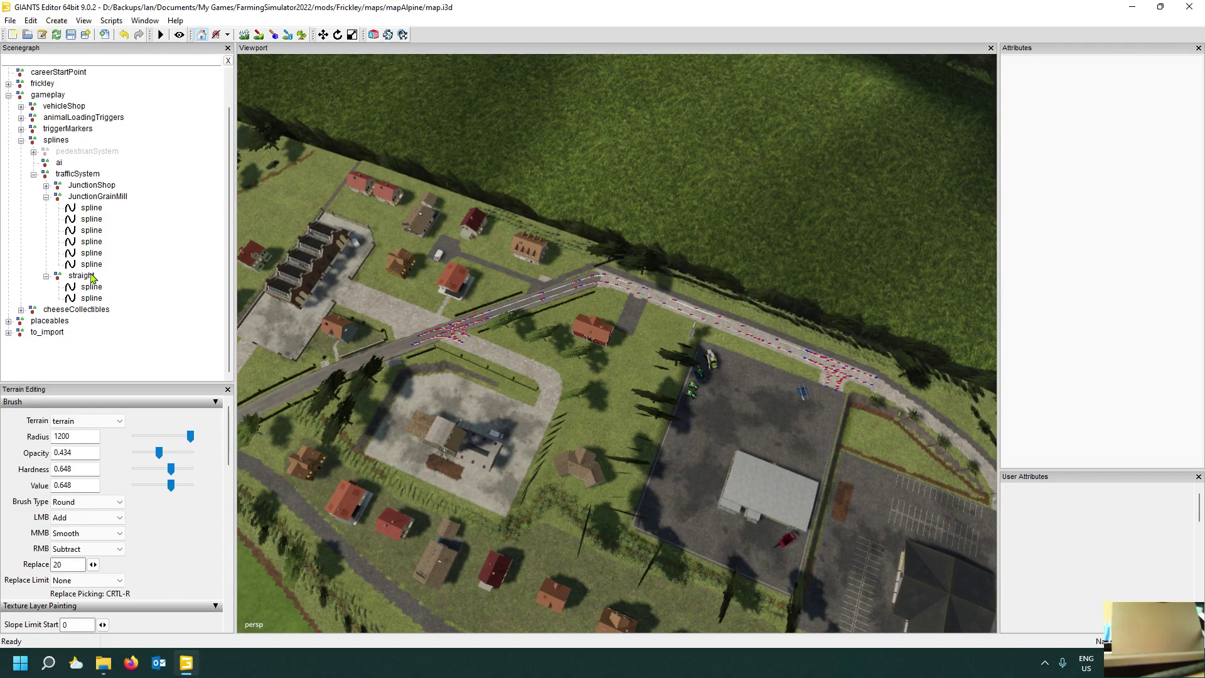
{"action": "key", "text": "ctrl+z"}
- Inspect the ai group's onCreate attribute and the splines stored in the root-level trafficSystem group
{"action": "left_click", "coordinate": [59, 164]}
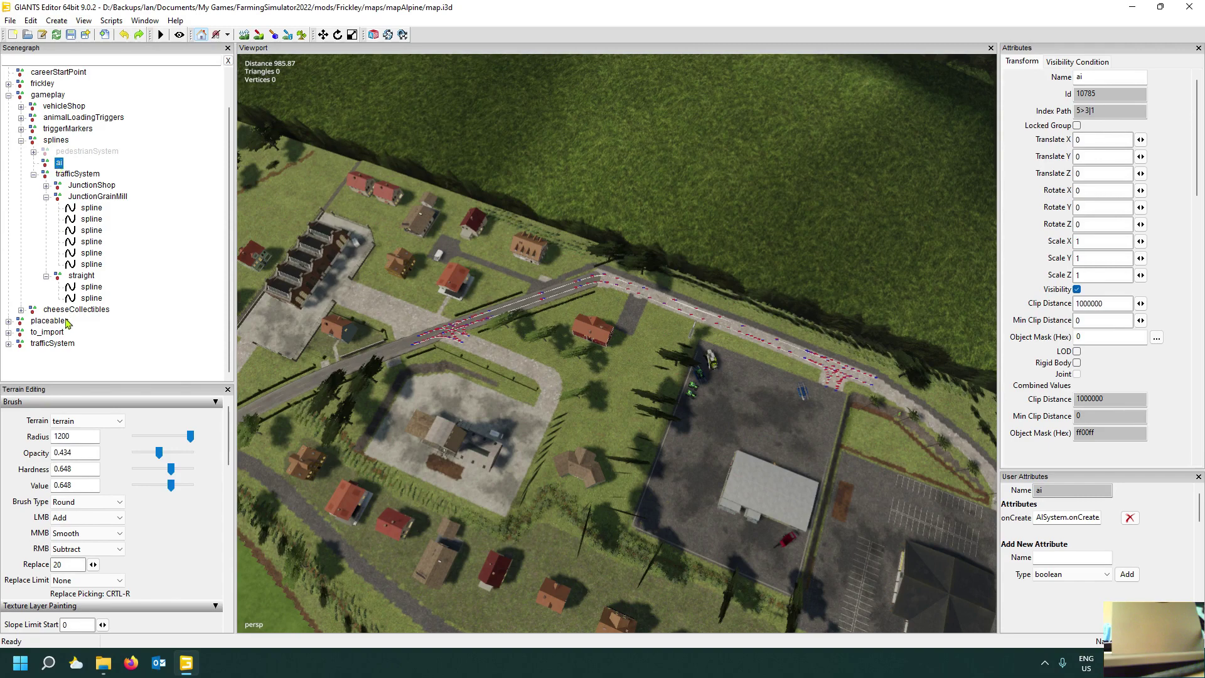
{"action": "left_click", "coordinate": [9, 343]}
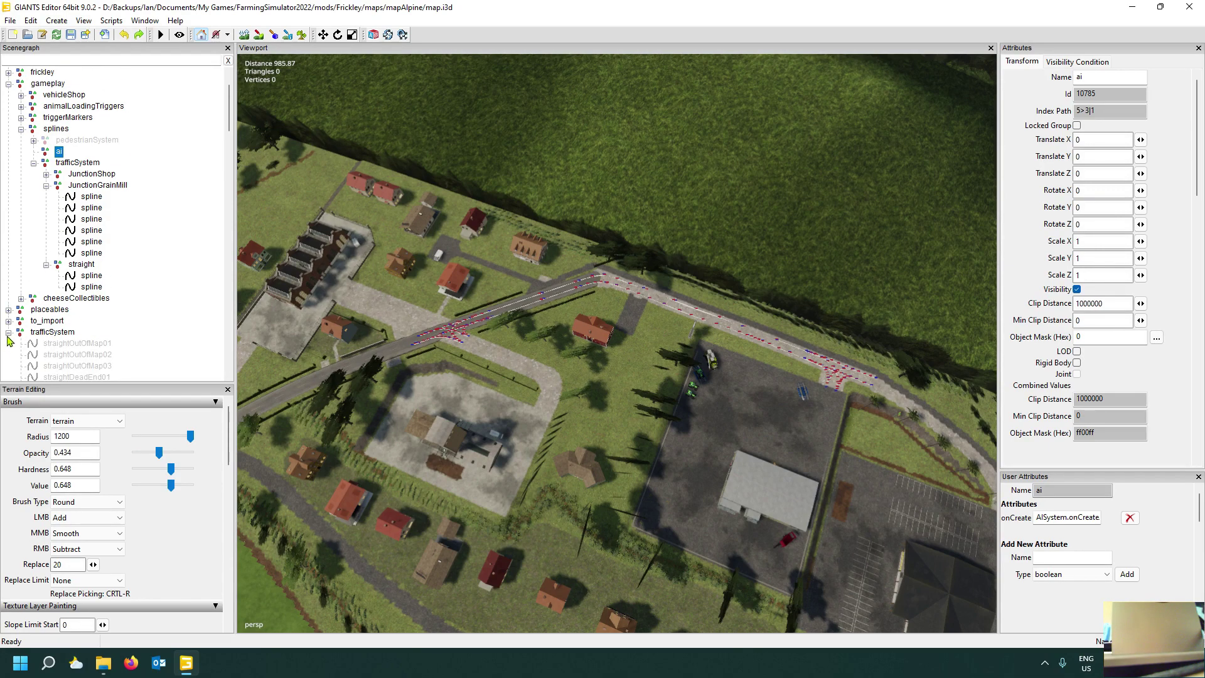
{"action": "left_click", "coordinate": [8, 332]}
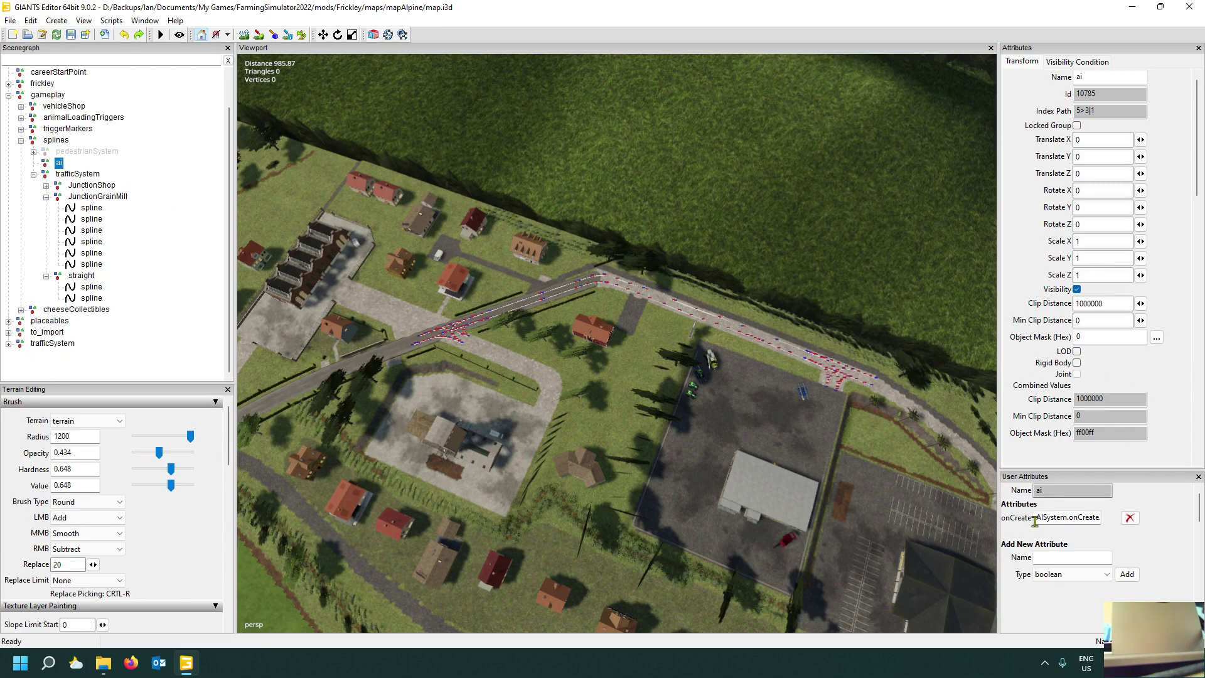
{"action": "left_click_drag", "start_coordinate": [1034, 520], "coordinate": [1111, 518]}
- Collapse the trafficSystem group under splines and move it up two places, above the pedestrianSystem group
{"action": "left_click", "coordinate": [33, 174]}
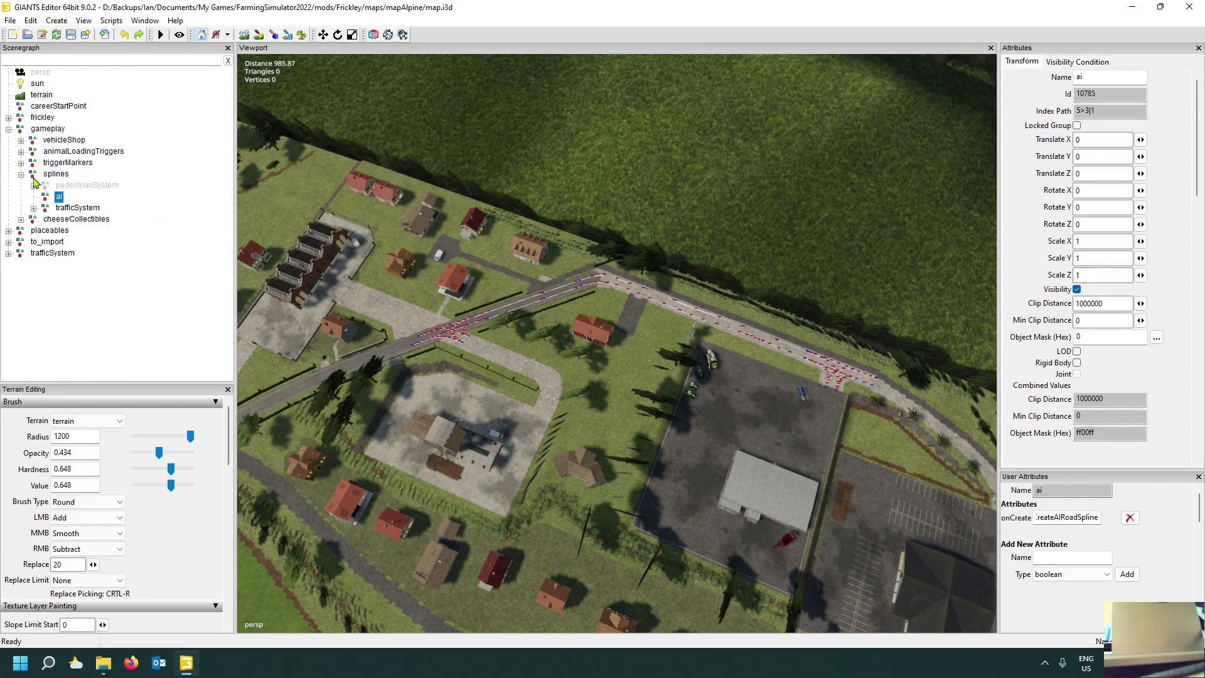
{"action": "left_click", "coordinate": [66, 209]}
{"action": "right_click", "coordinate": [68, 210]}
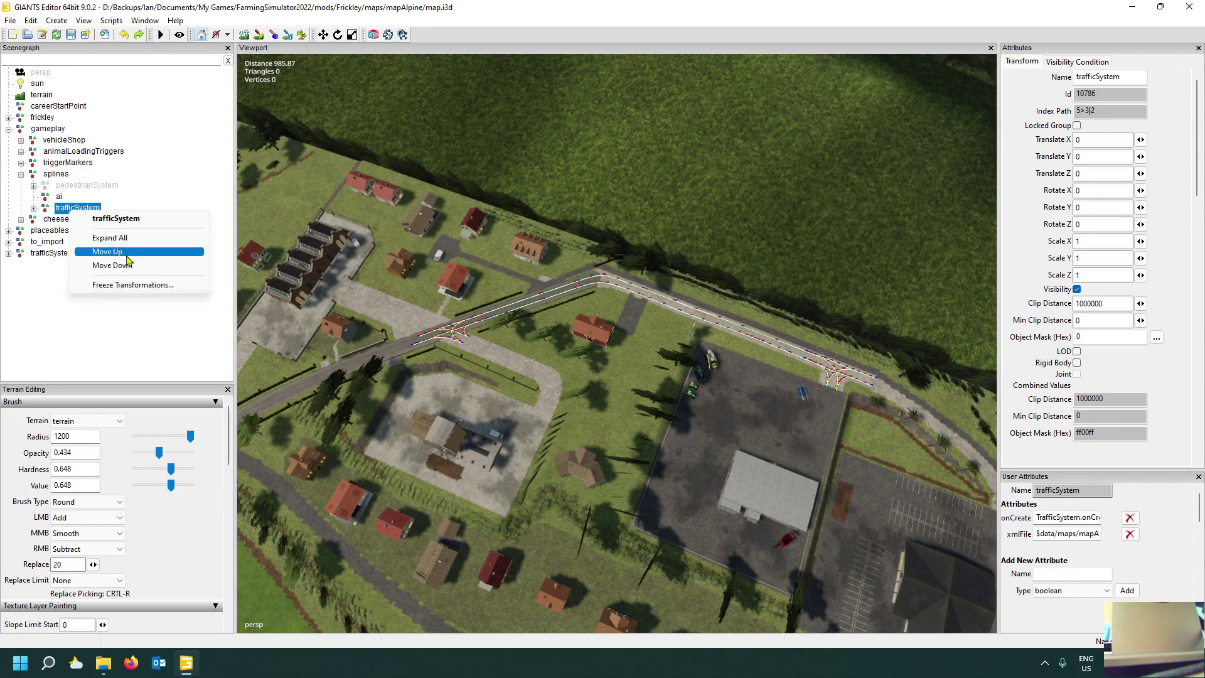
{"action": "left_click", "coordinate": [88, 251]}
{"action": "right_click", "coordinate": [79, 202]}
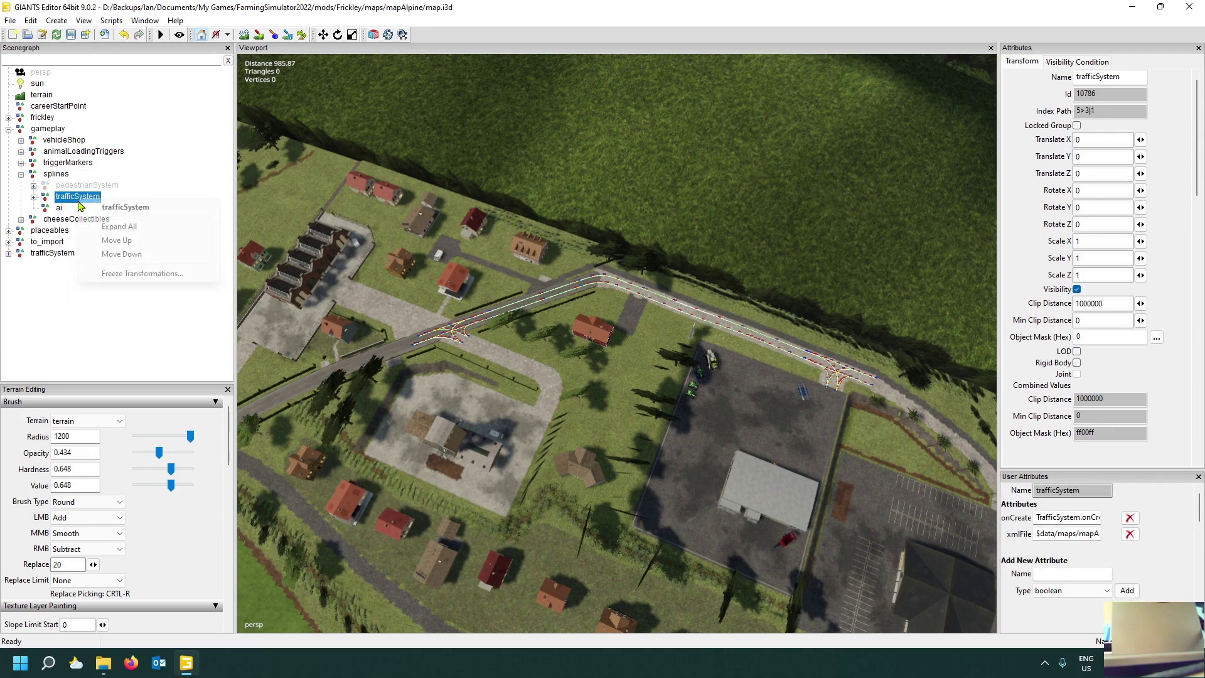
{"action": "left_click", "coordinate": [110, 241]}
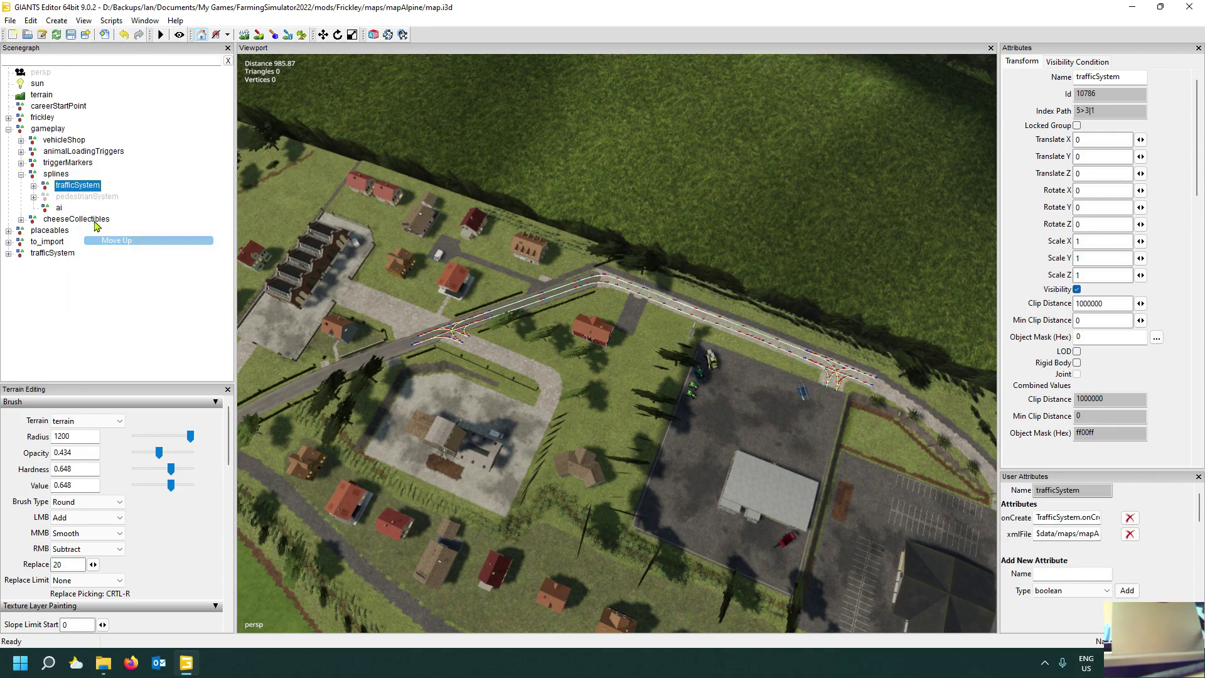
- Copy the onCreate attribute value of the ai group under splines
{"action": "left_click", "coordinate": [61, 208]}
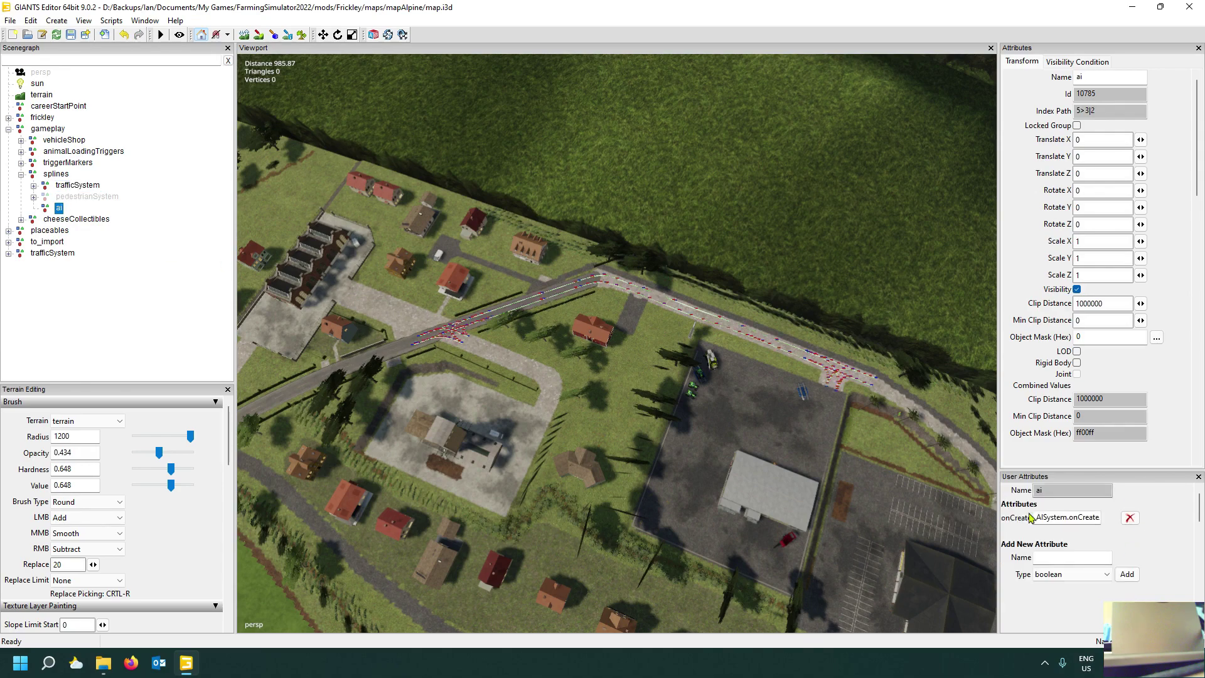
{"action": "left_click_drag", "start_coordinate": [1037, 517], "coordinate": [1123, 517]}
{"action": "key", "text": "ctrl+c"}
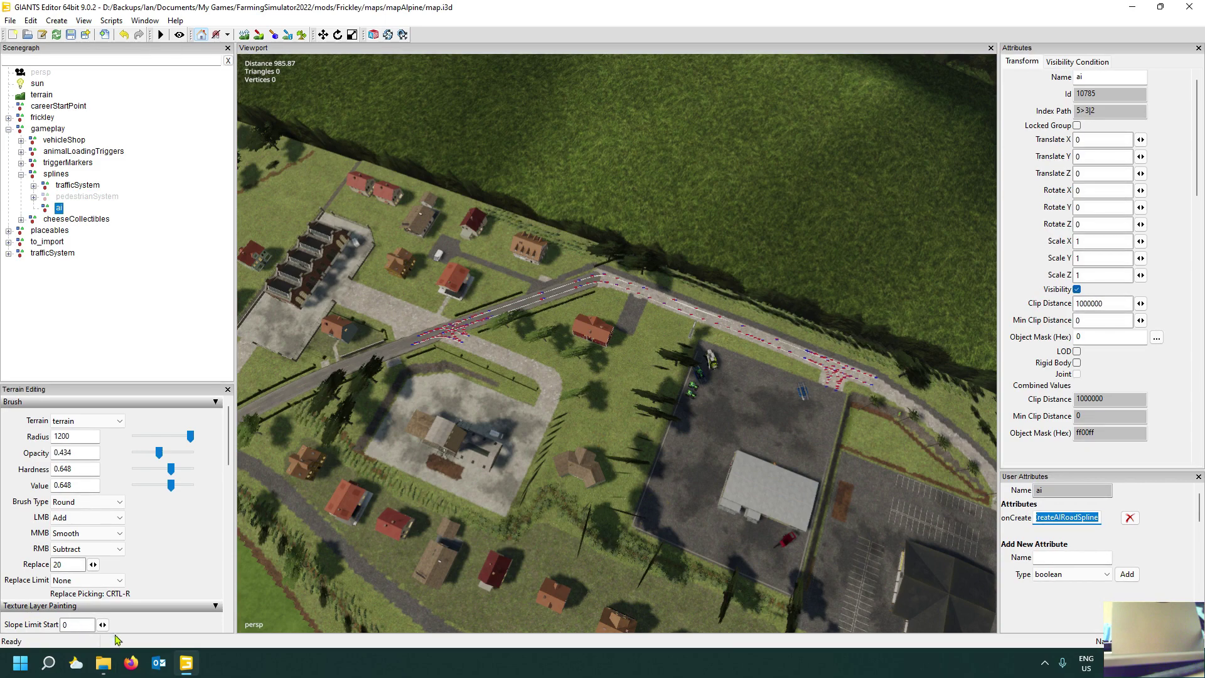
- Open map.i3d from the base game's Farming Simulator 22 data/maps/mapAlpine folder in Notepad++
{"action": "left_click", "coordinate": [104, 663]}
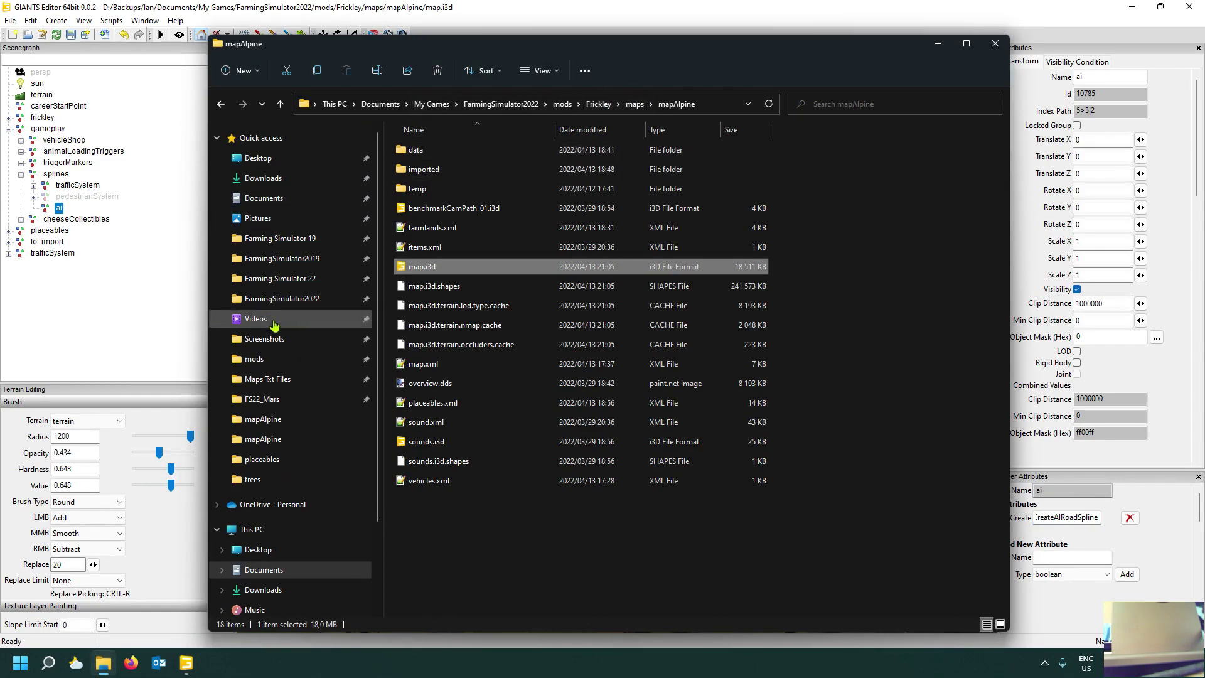
{"action": "left_click", "coordinate": [281, 280]}
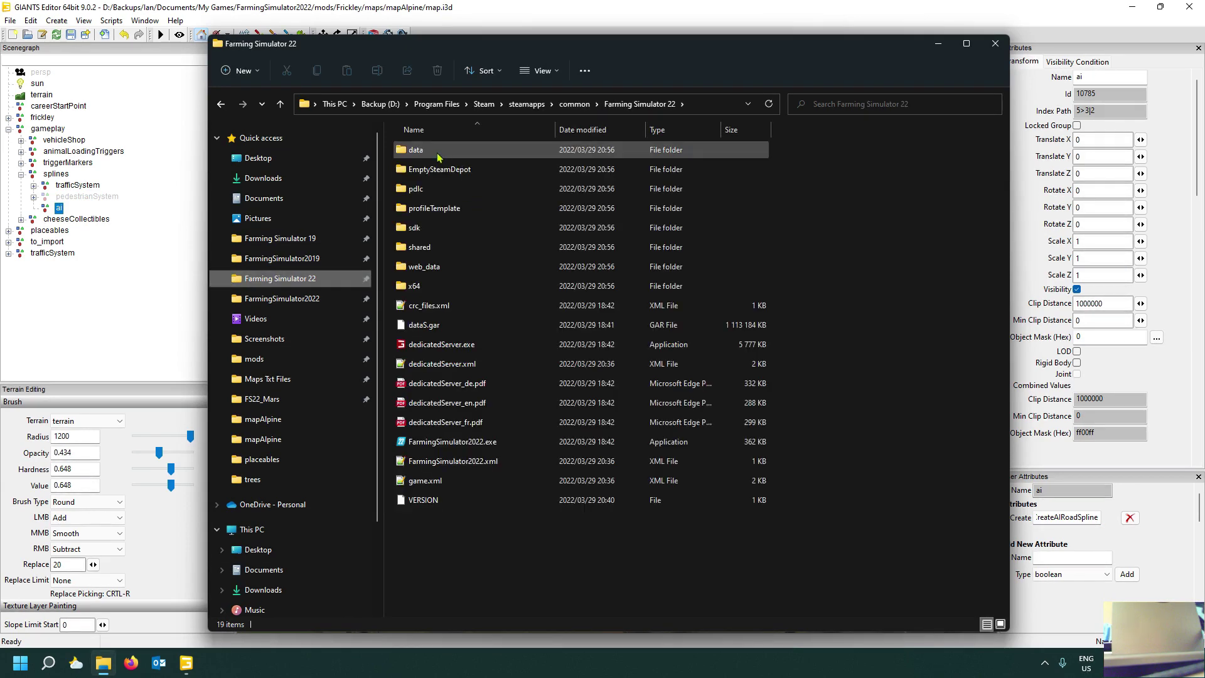
{"action": "double_click", "coordinate": [438, 157]}
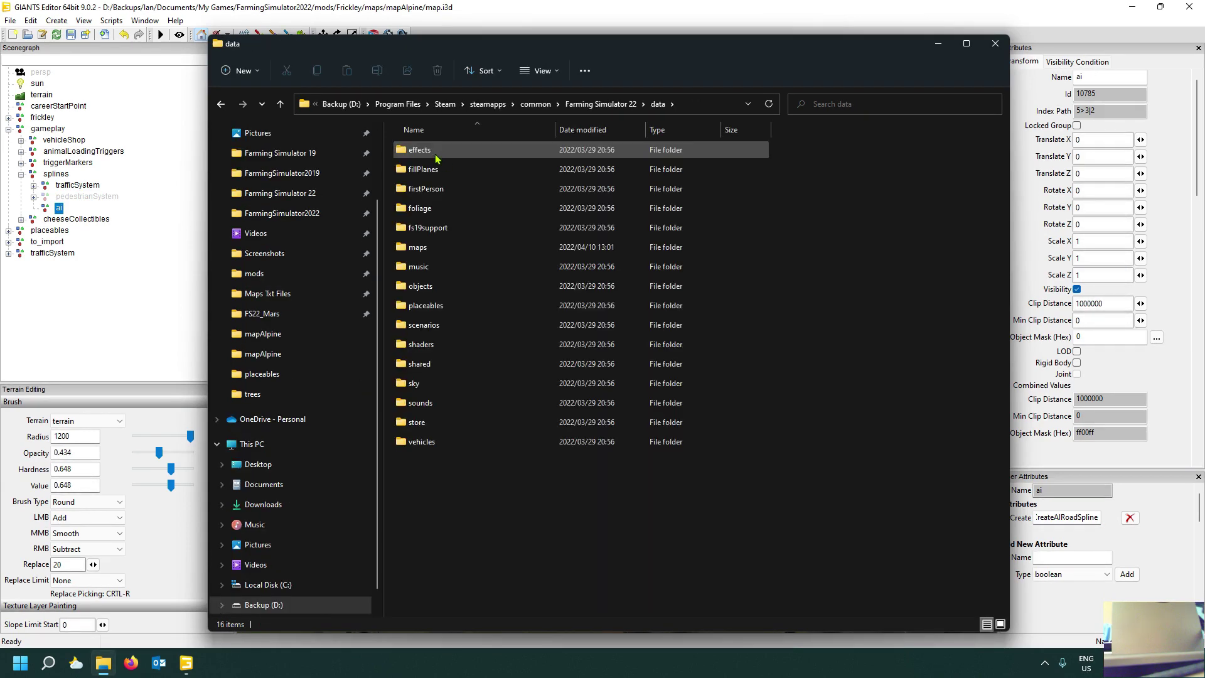
{"action": "left_click", "coordinate": [448, 254]}
{"action": "double_click", "coordinate": [448, 251]}
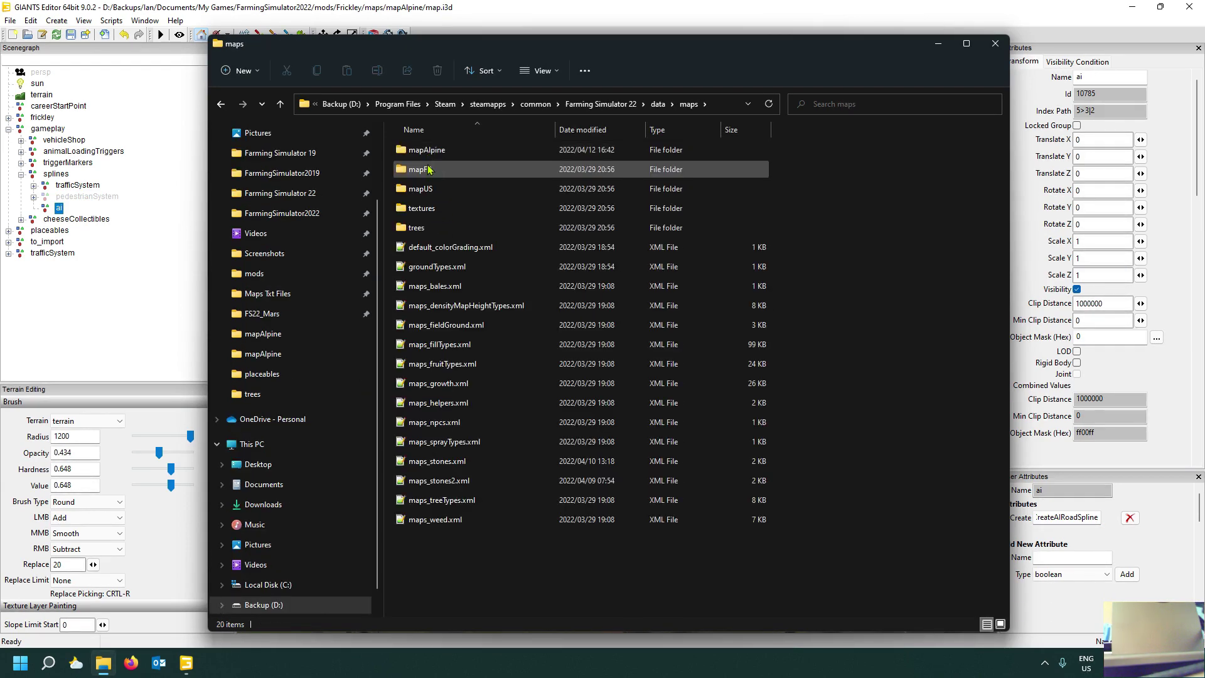
{"action": "double_click", "coordinate": [432, 154]}
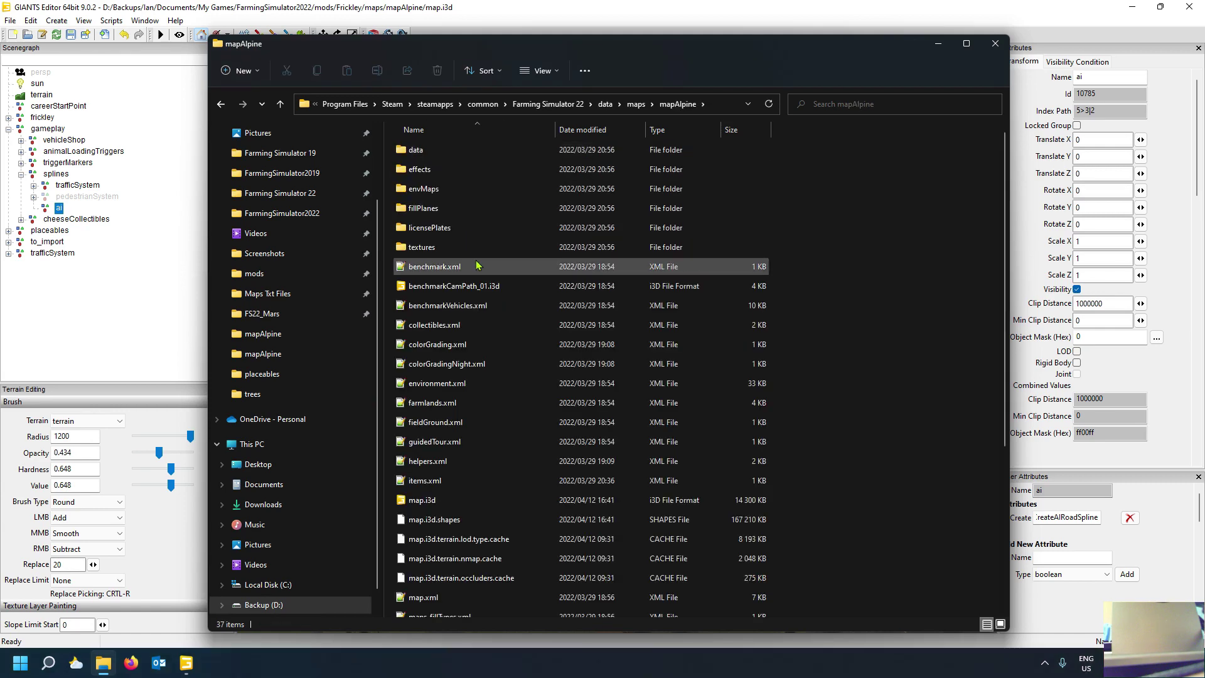
{"action": "left_click", "coordinate": [414, 502]}
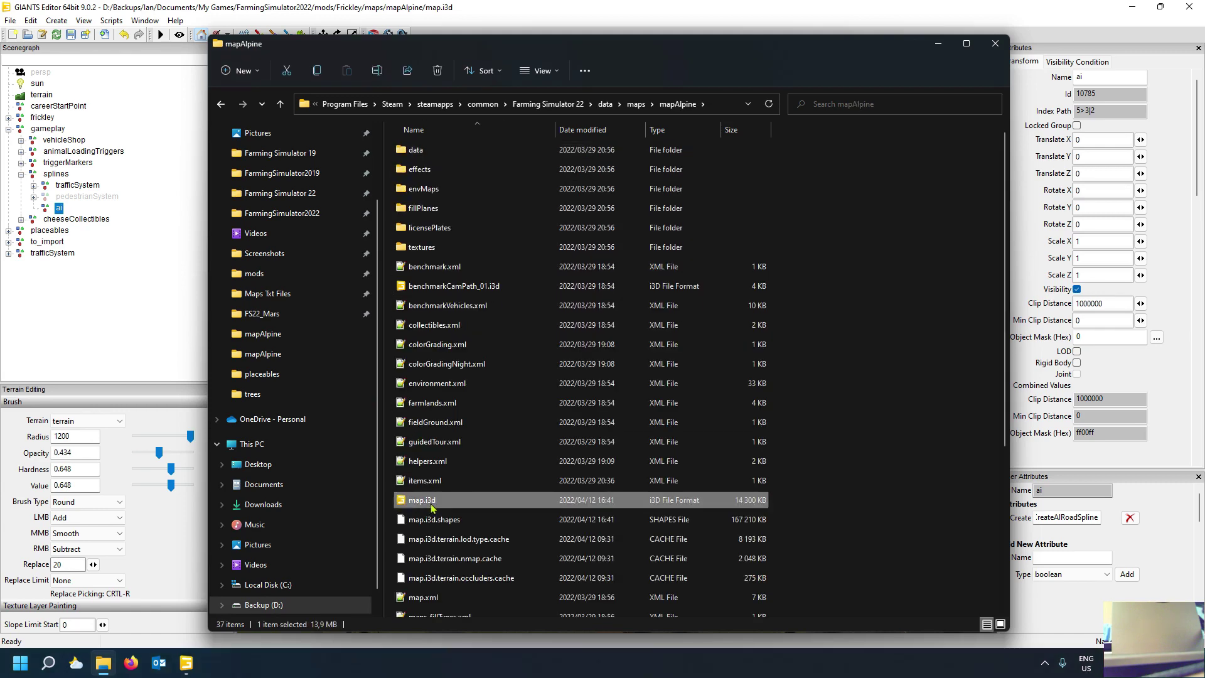
{"action": "right_click", "coordinate": [432, 507]}
{"action": "mouse_move", "coordinate": [499, 364]}
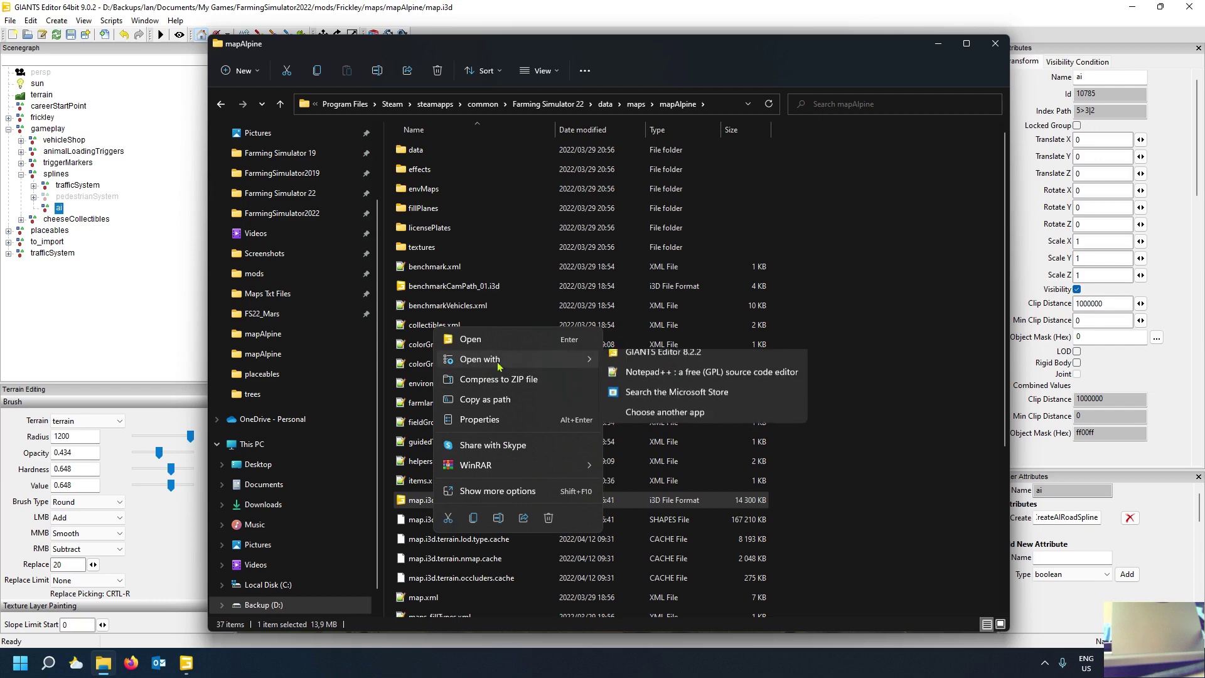
{"action": "left_click", "coordinate": [684, 373]}
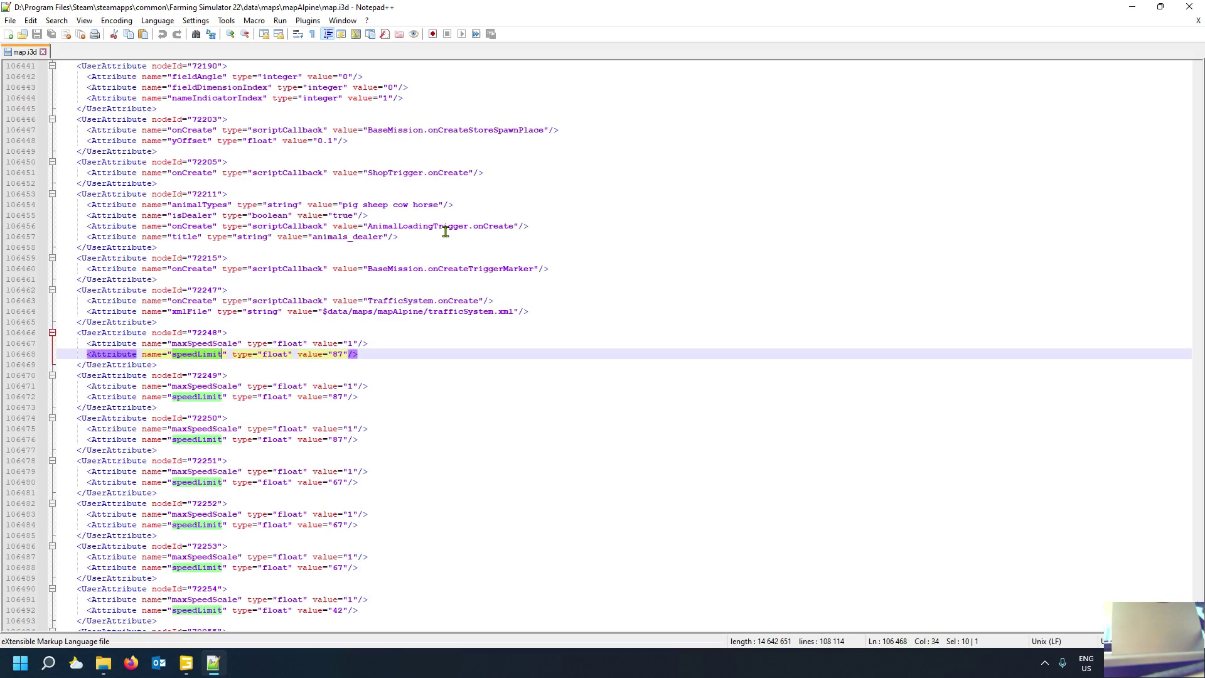
- Search map.i3d for AISystem.onCreateAIRoadSpline and examine the matching attribute's value, then select its onCreate name
{"action": "key", "text": "ctrl+f"}
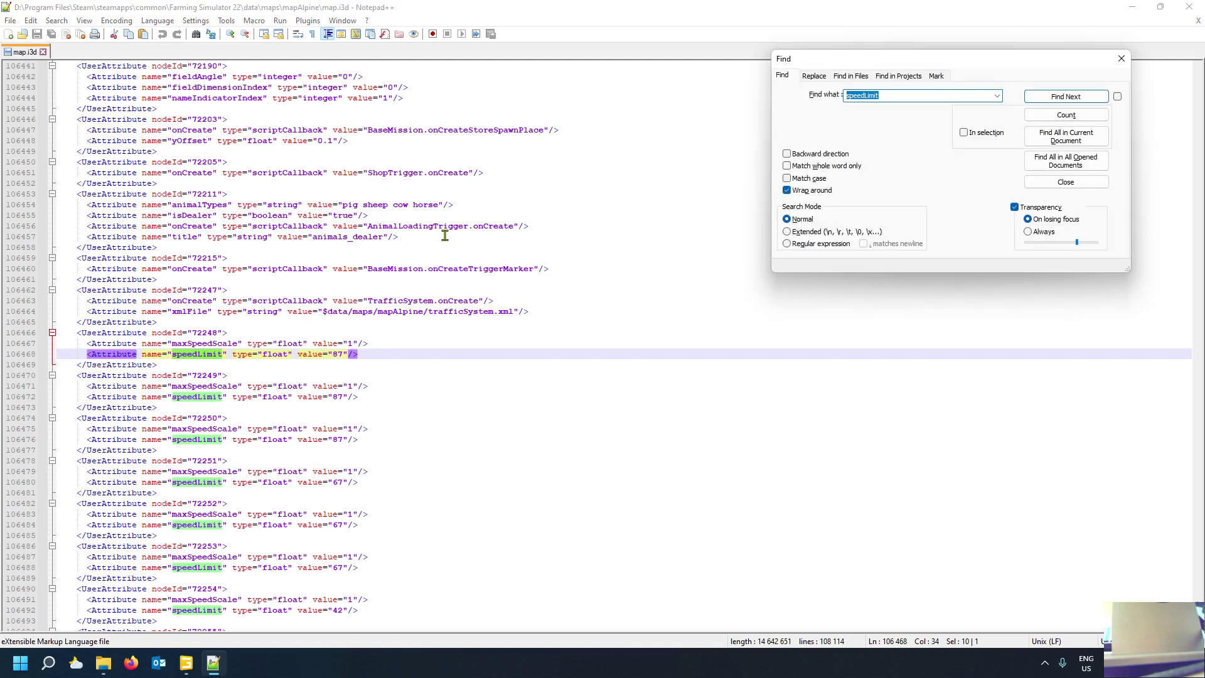
{"action": "key", "text": "ctrl+v"}
{"action": "left_click", "coordinate": [1065, 96]}
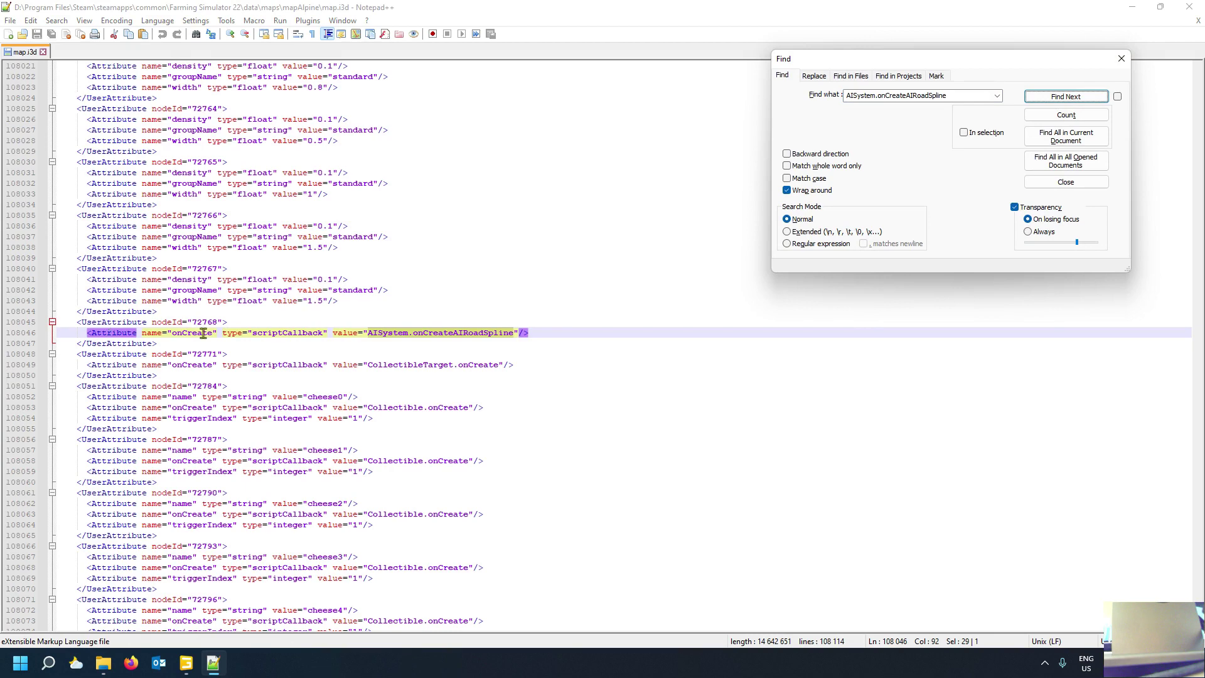
{"action": "left_click", "coordinate": [189, 333]}
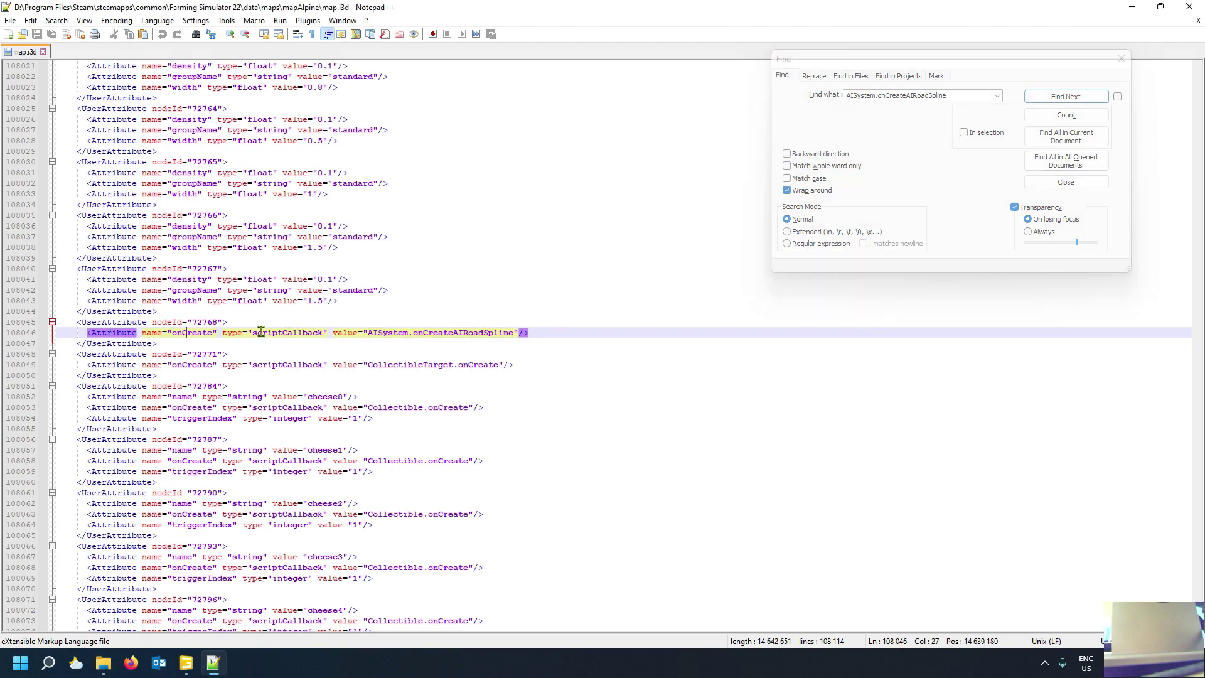
{"action": "left_click_drag", "start_coordinate": [368, 333], "coordinate": [507, 331]}
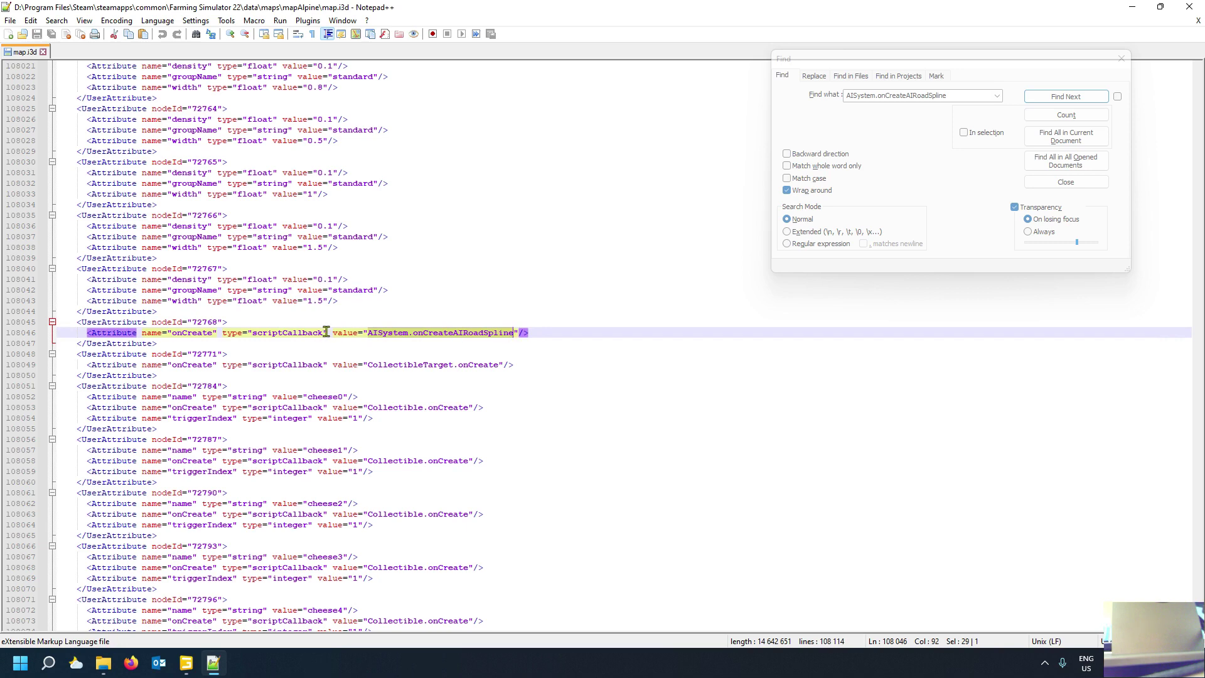
{"action": "double_click", "coordinate": [174, 333]}
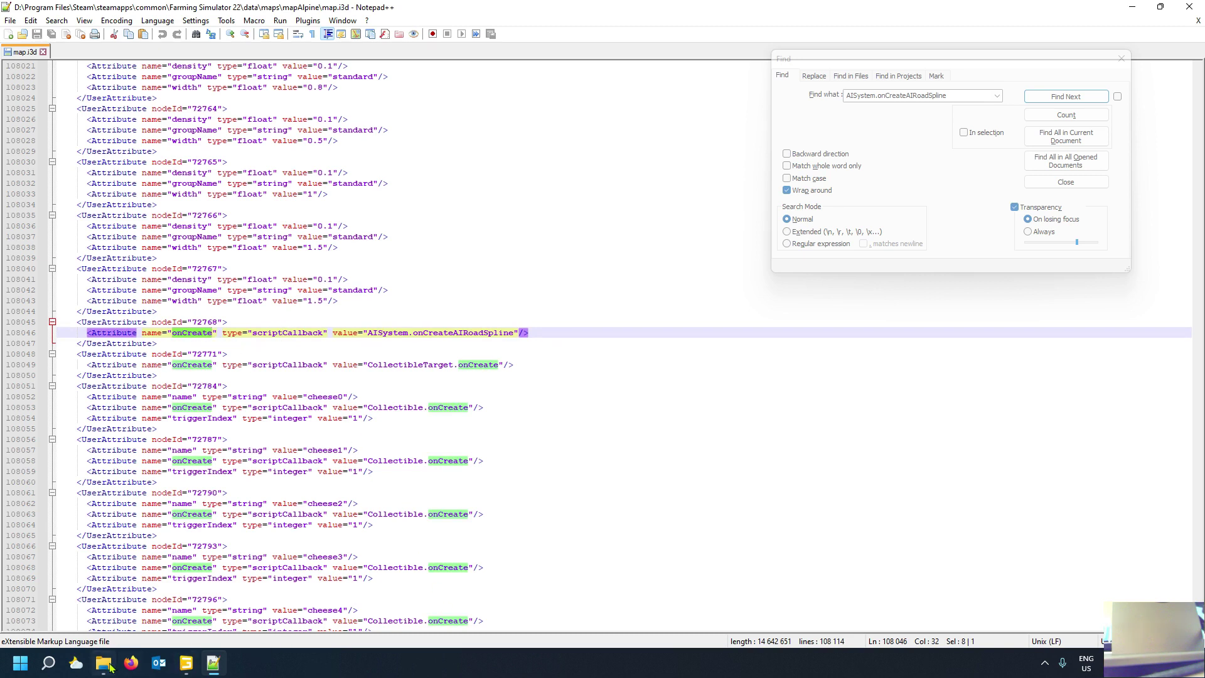
- Switch back to GIANTS Editor, create a transform group at the root of the scenegraph and name it ai
{"action": "left_click", "coordinate": [185, 662]}
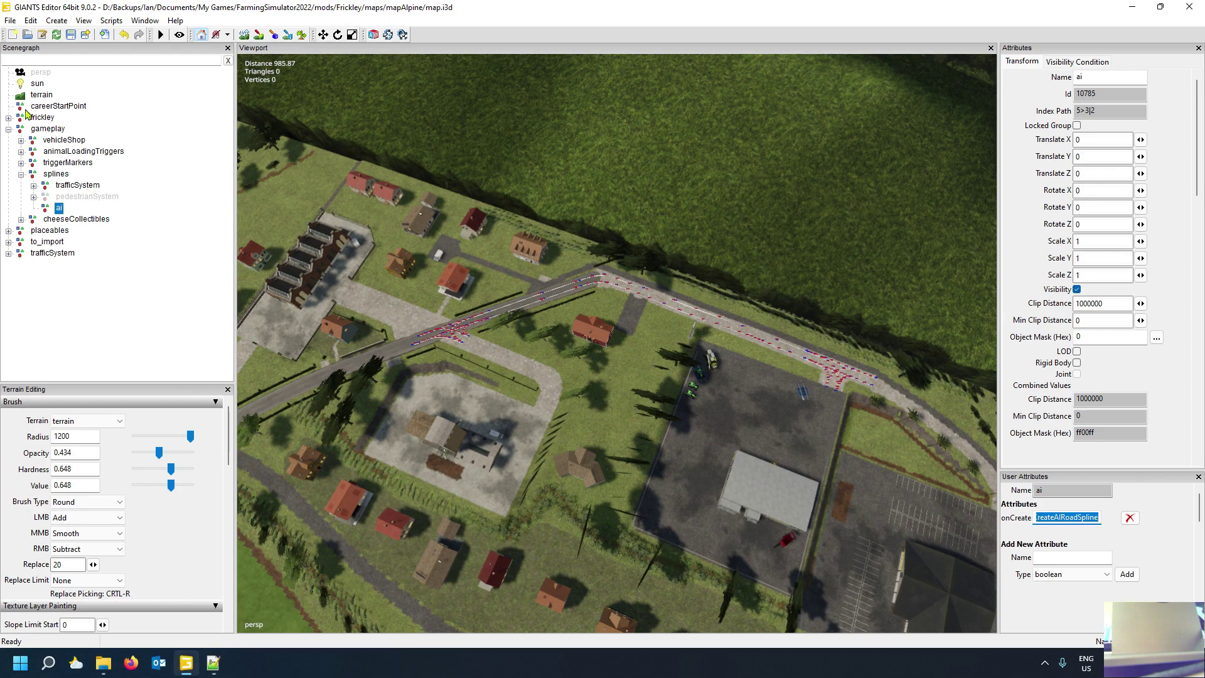
{"action": "left_click", "coordinate": [101, 279]}
{"action": "left_click", "coordinate": [53, 21]}
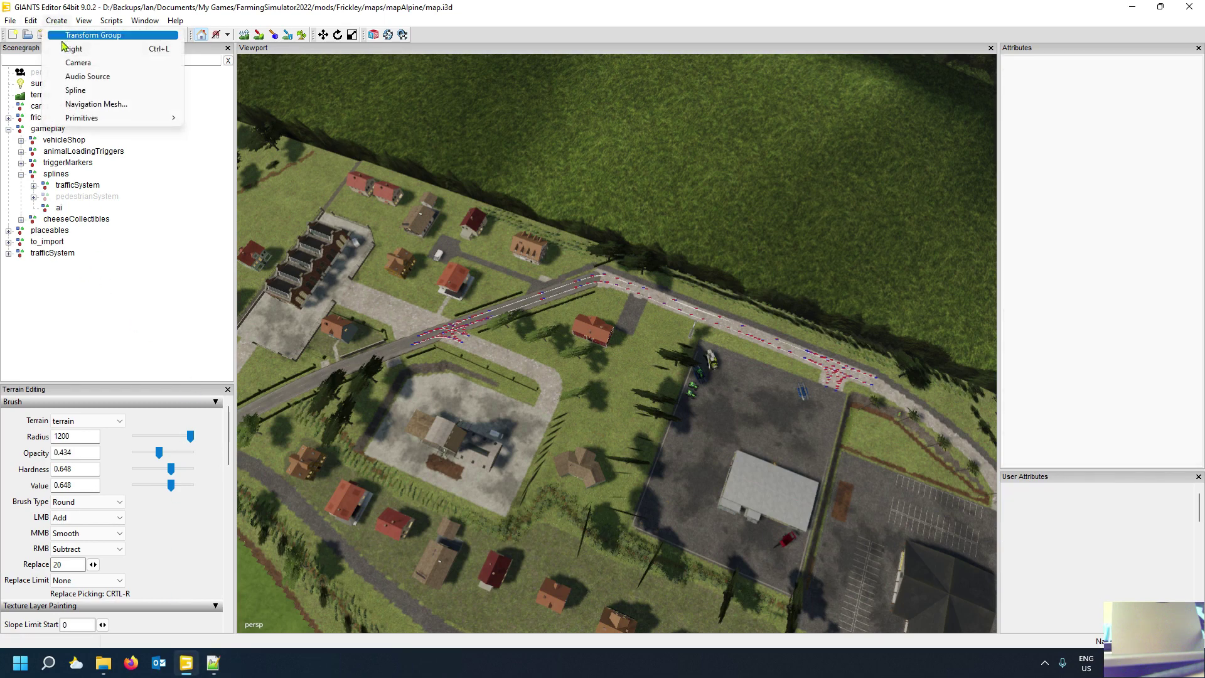
{"action": "left_click", "coordinate": [72, 36]}
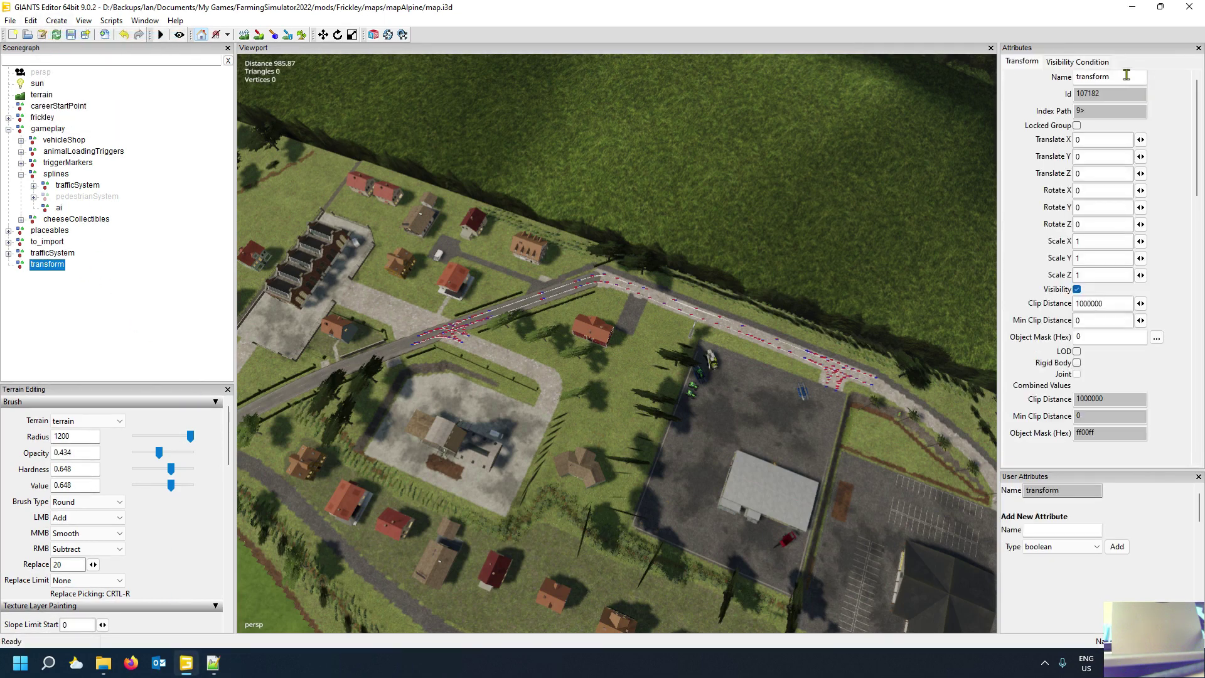
{"action": "left_click_drag", "start_coordinate": [1125, 76], "coordinate": [1062, 76]}
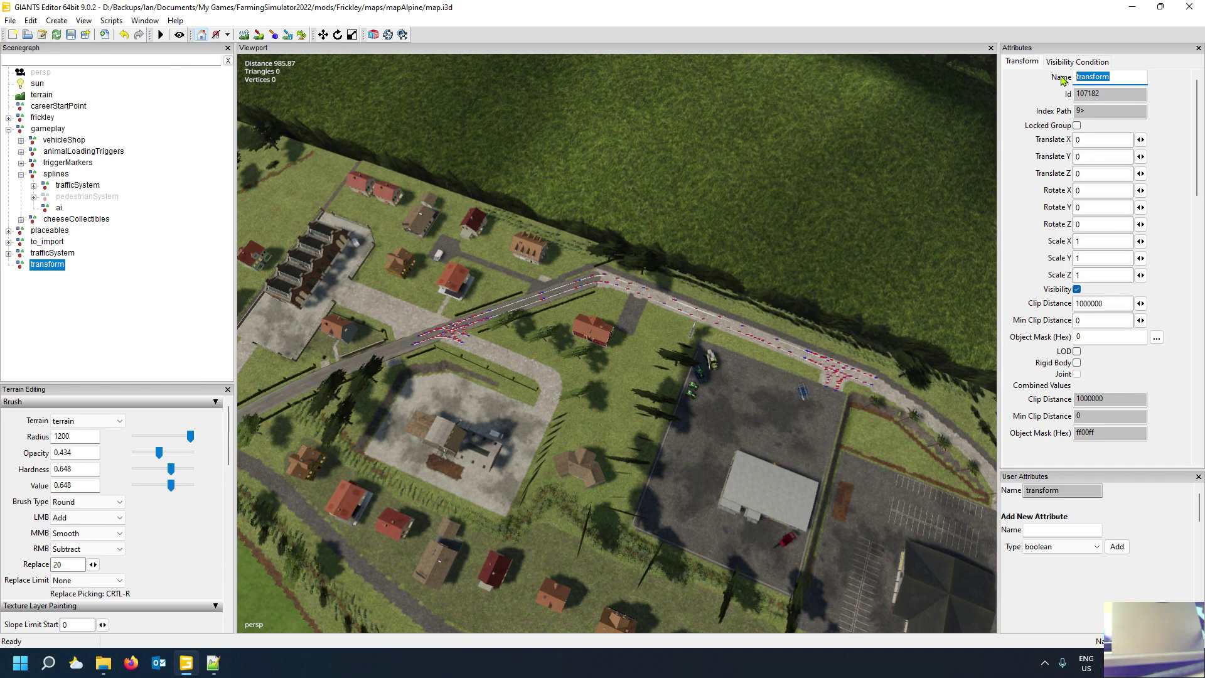
{"action": "type", "text": "ai"}
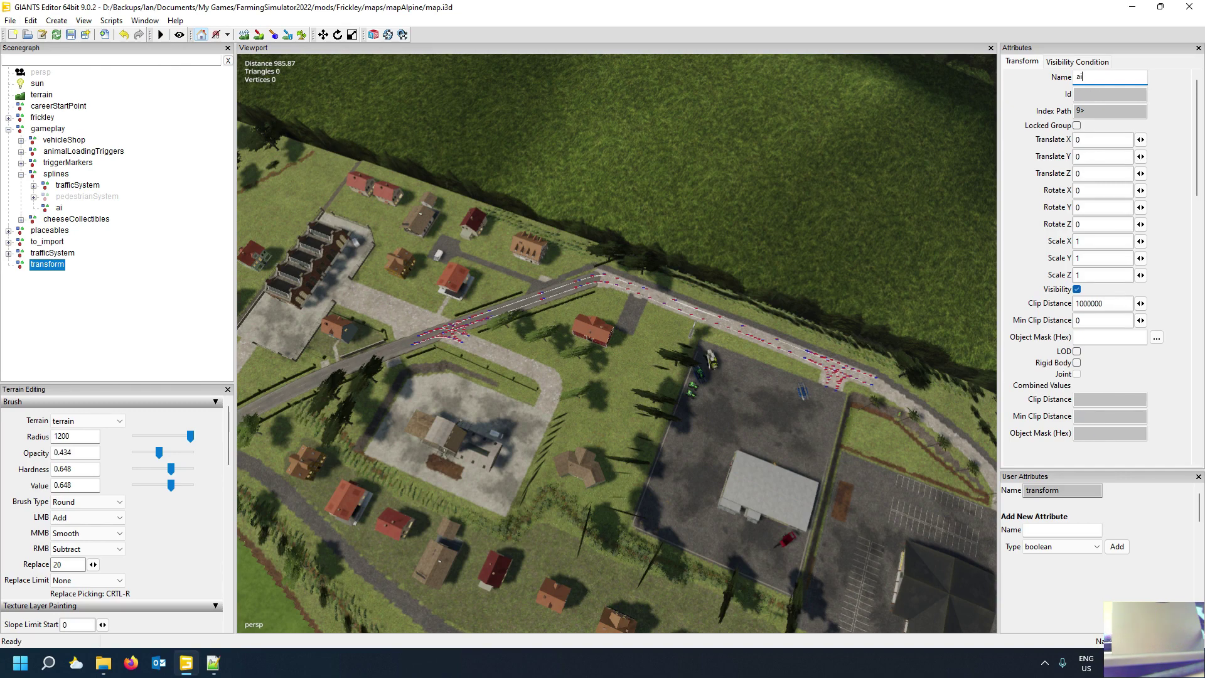
{"action": "key", "text": "Return"}
{"action": "left_click", "coordinate": [36, 266]}
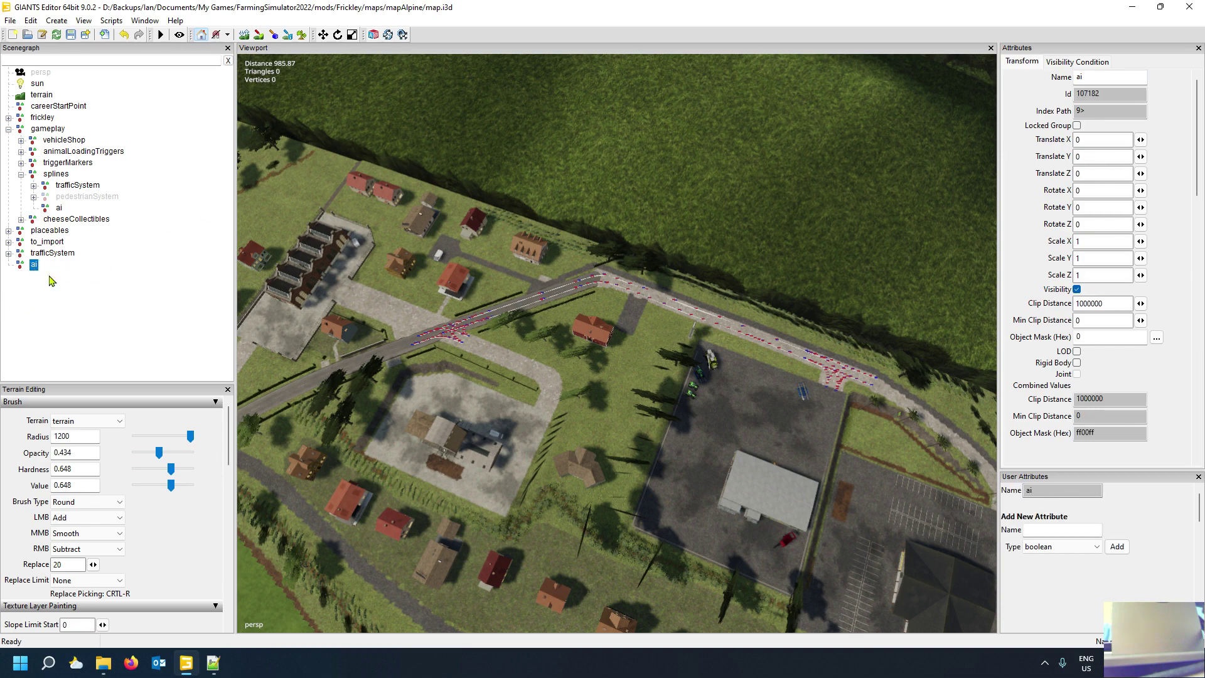
- Add a user attribute named onCreate of type script callback to the root-level ai group
{"action": "left_click", "coordinate": [1064, 529]}
{"action": "type", "text": "onCreate"}
{"action": "left_click", "coordinate": [1067, 546]}
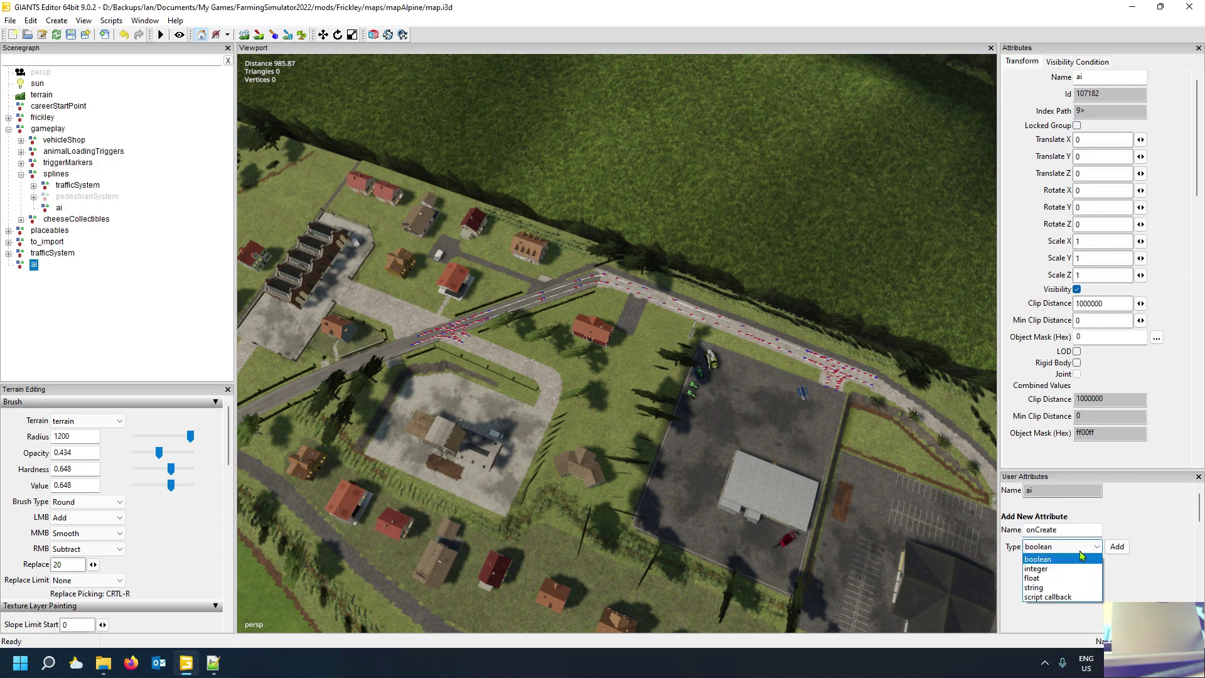
{"action": "left_click", "coordinate": [1065, 597]}
{"action": "left_click", "coordinate": [1116, 546]}
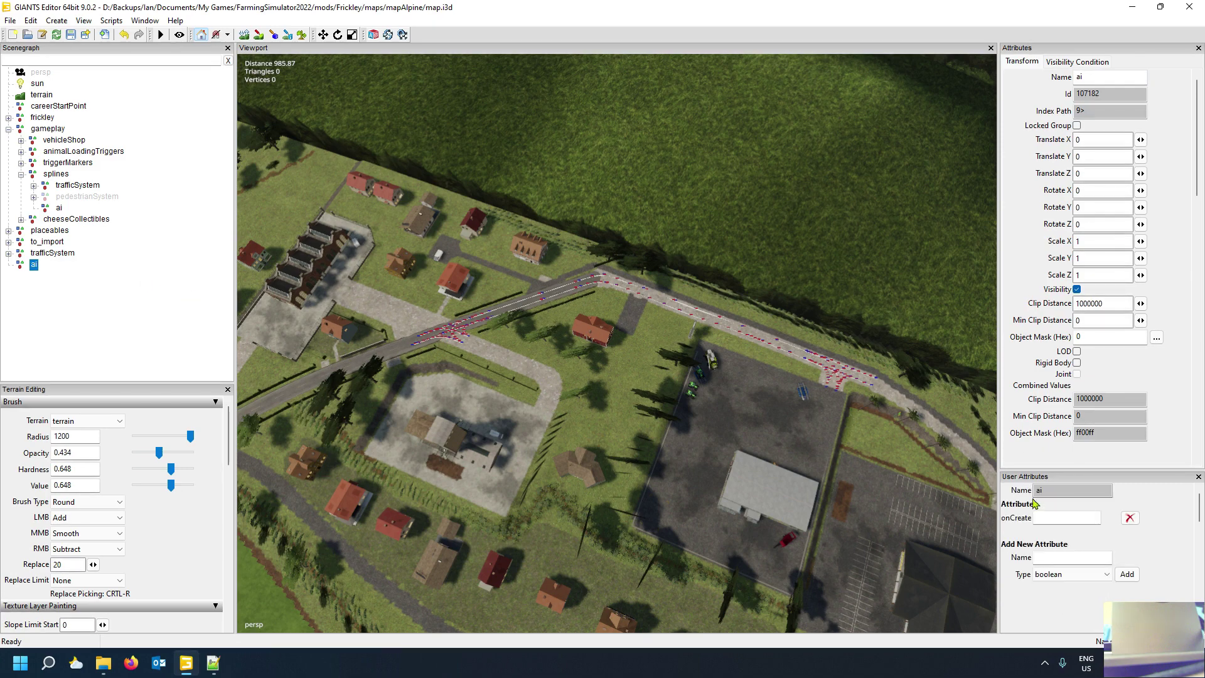
- Copy AISystem.onCreateAIRoadSpline from map.i3d in Notepad++ and set it as the root-level ai group's onCreate value
{"action": "left_click", "coordinate": [215, 664]}
{"action": "left_click_drag", "start_coordinate": [368, 332], "coordinate": [514, 334]}
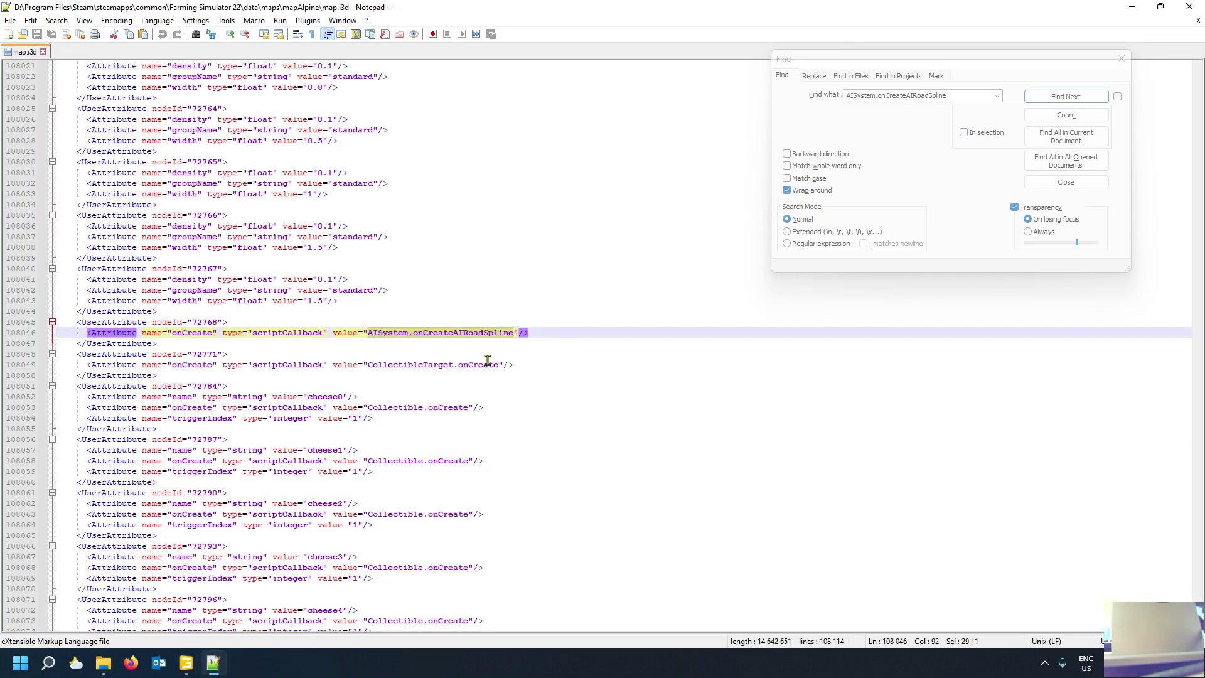
{"action": "left_click", "coordinate": [187, 663]}
{"action": "left_click", "coordinate": [1079, 519]}
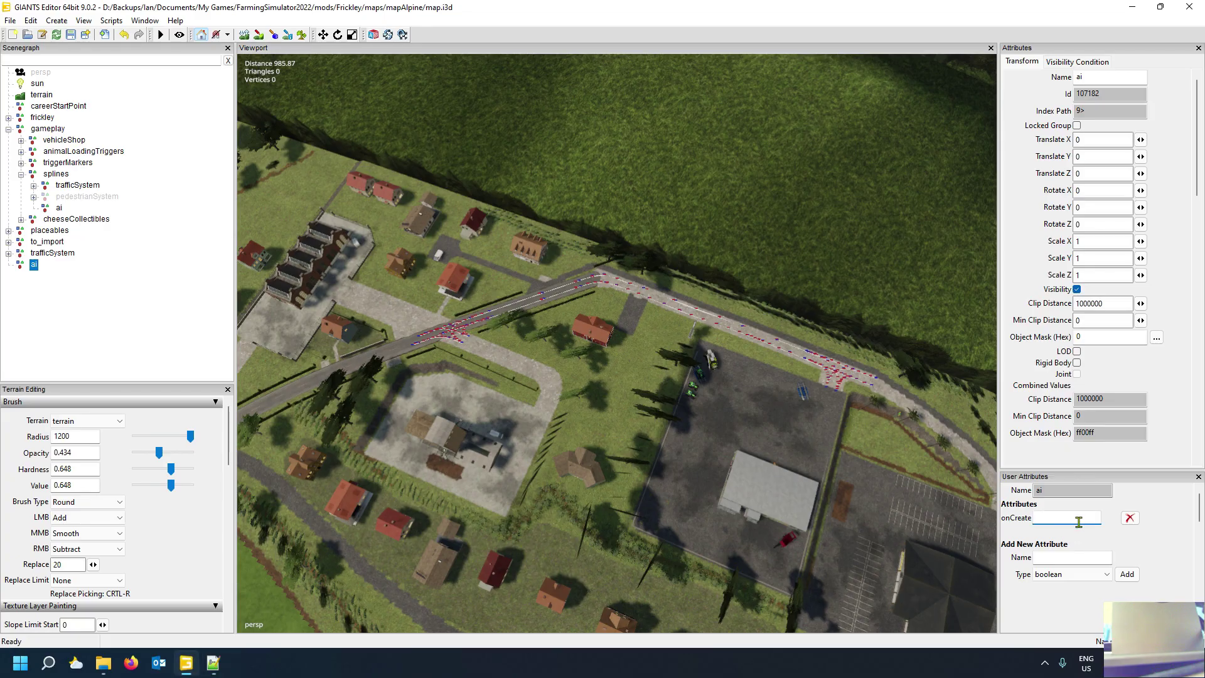
{"action": "key", "text": "ctrl+v"}
{"action": "left_click", "coordinate": [47, 283]}
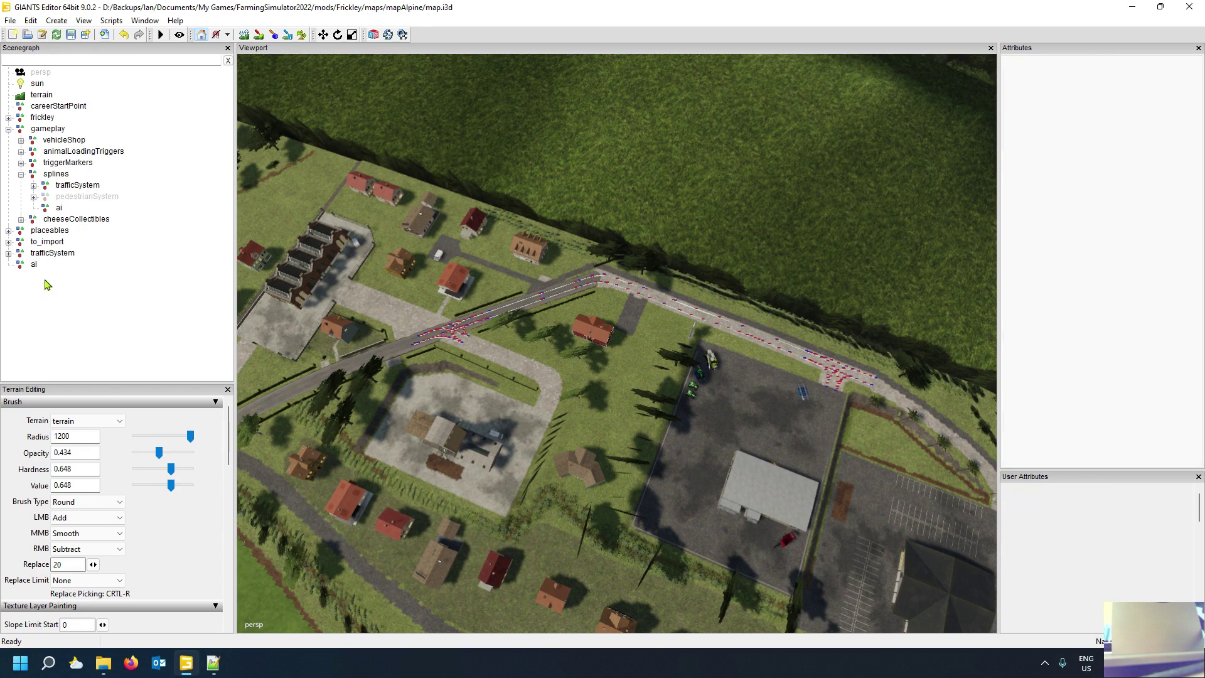
- Delete the root-level ai group, leaving the one under splines
{"action": "left_click", "coordinate": [35, 265]}
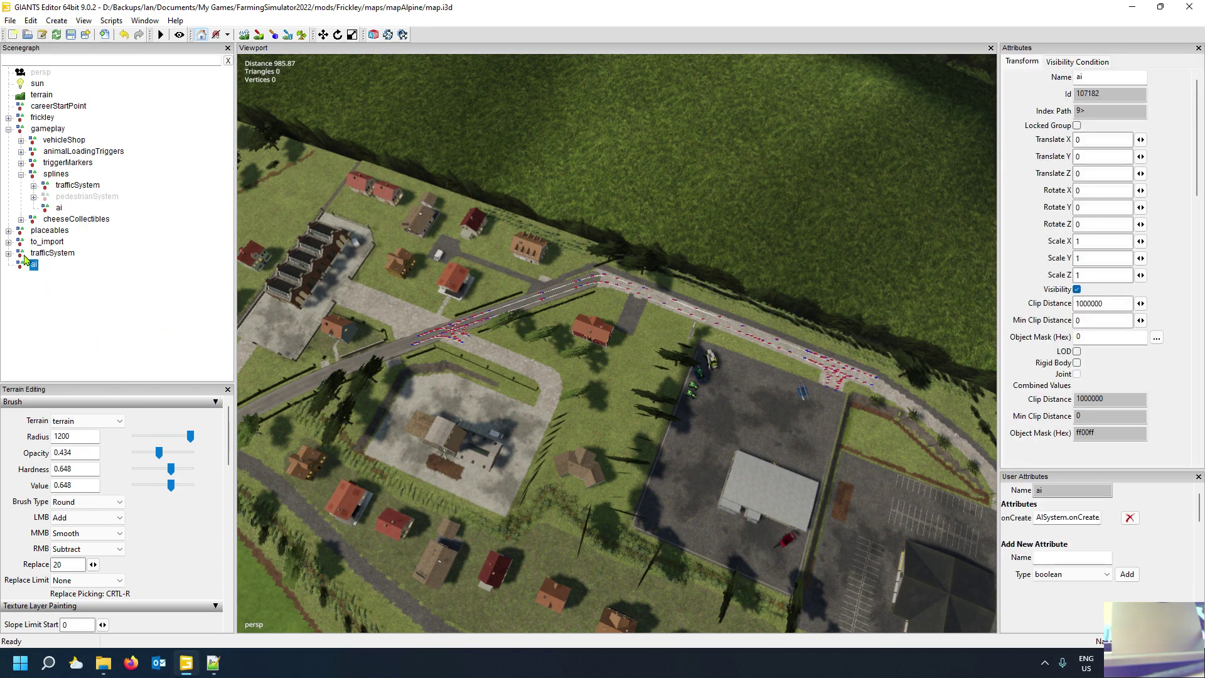
{"action": "left_click", "coordinate": [61, 176]}
{"action": "left_click", "coordinate": [34, 265]}
{"action": "key", "text": "Delete"}
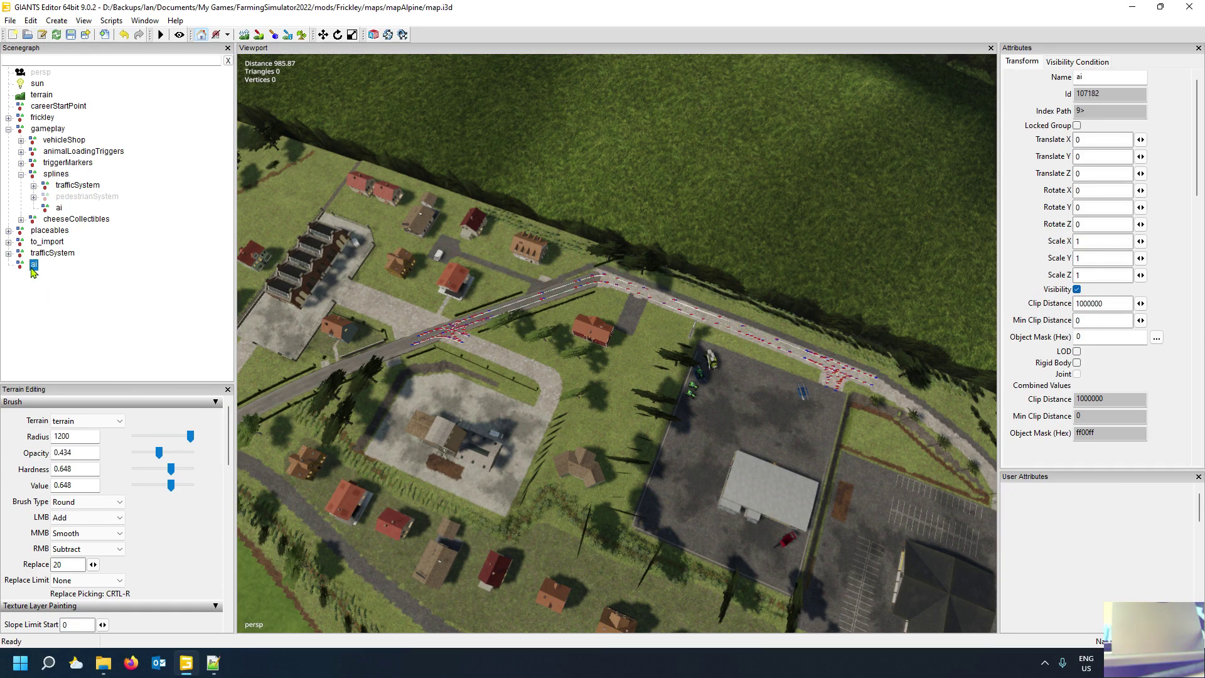
- Turn off visibility for the trafficSystem and ai groups under splines
{"action": "left_click", "coordinate": [77, 185]}
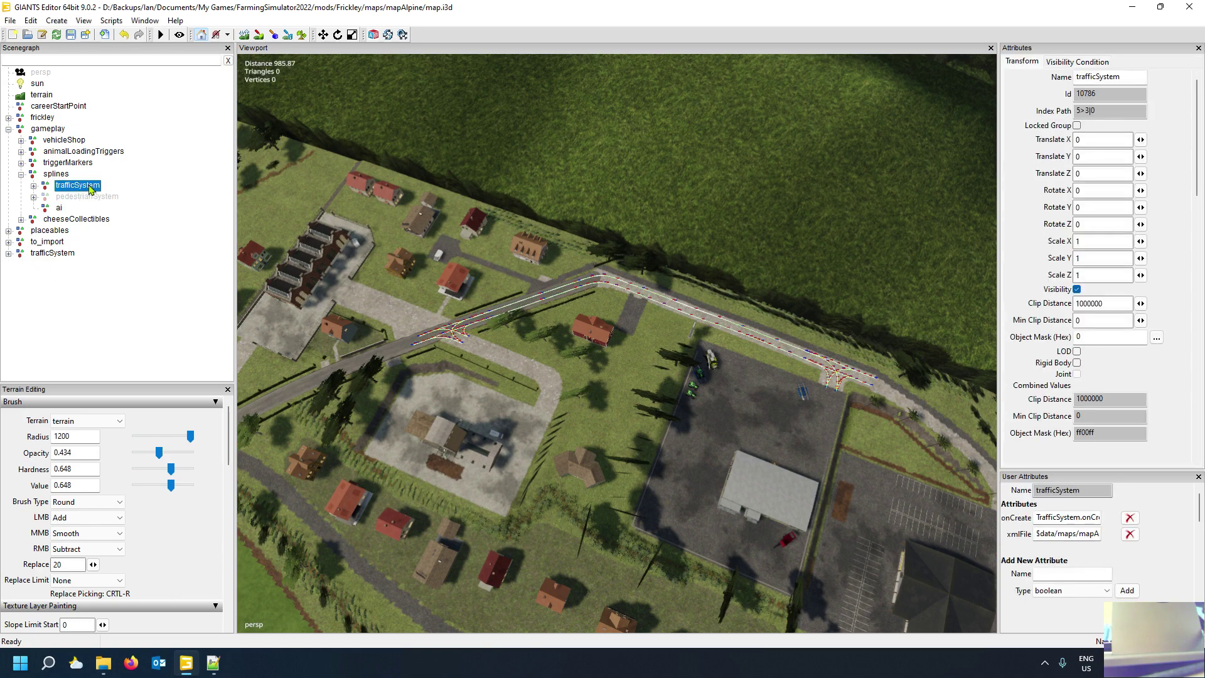
{"action": "left_click", "coordinate": [1077, 290]}
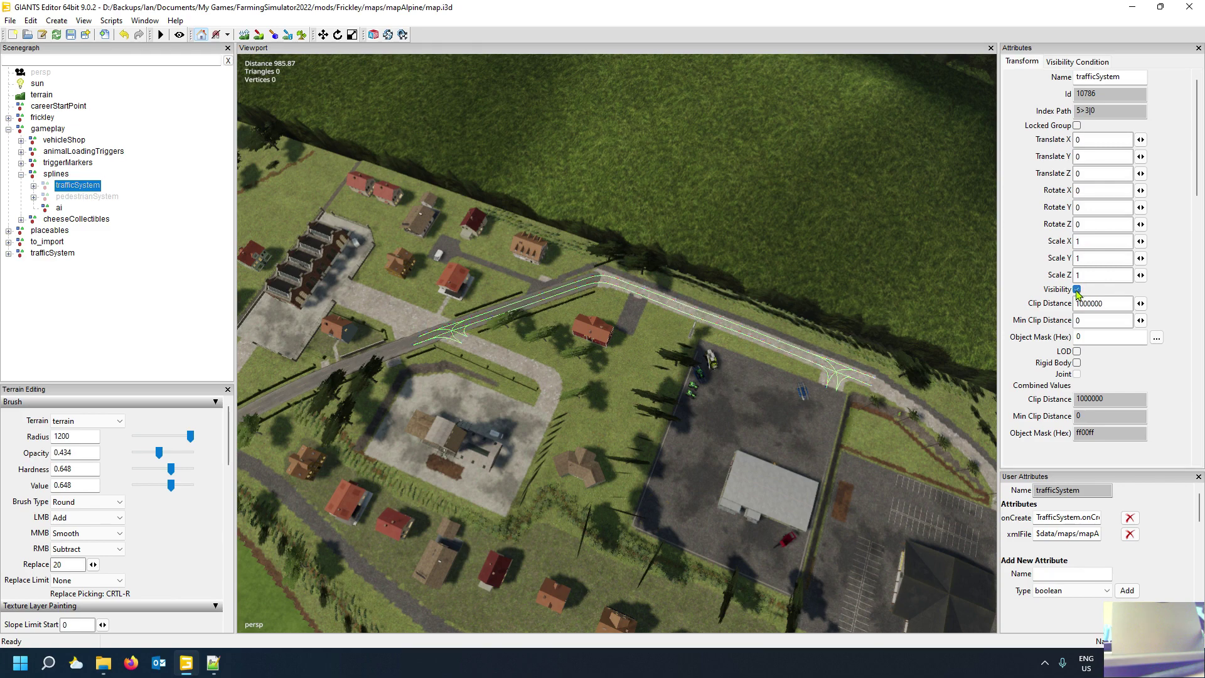
{"action": "left_click", "coordinate": [118, 290]}
{"action": "left_click", "coordinate": [59, 209]}
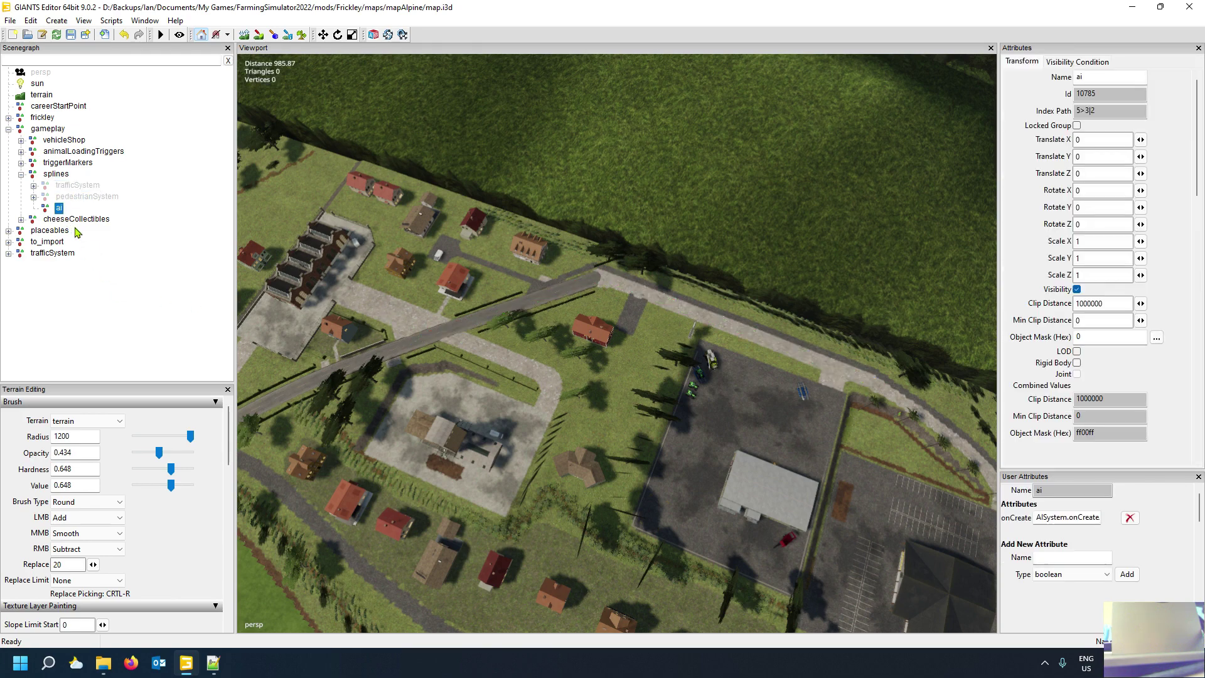
{"action": "left_click", "coordinate": [1077, 290]}
{"action": "left_click", "coordinate": [130, 257]}
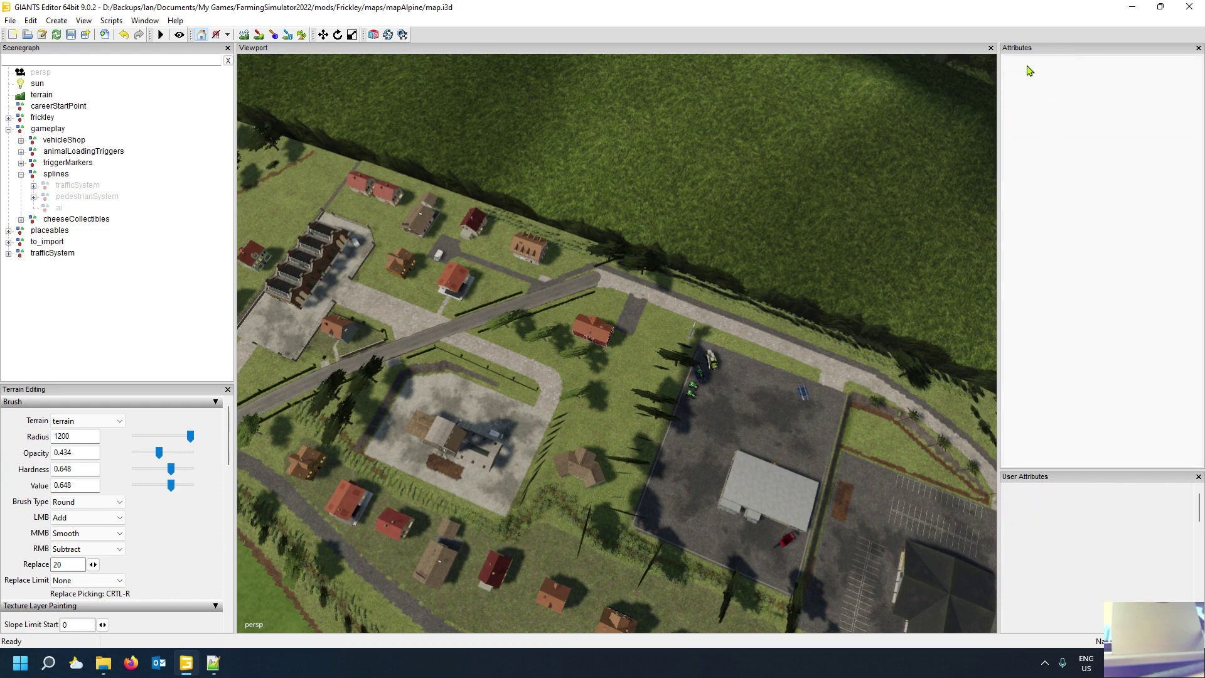
- Select the splines group and examine its splines along the village roads
{"action": "left_click", "coordinate": [63, 175]}
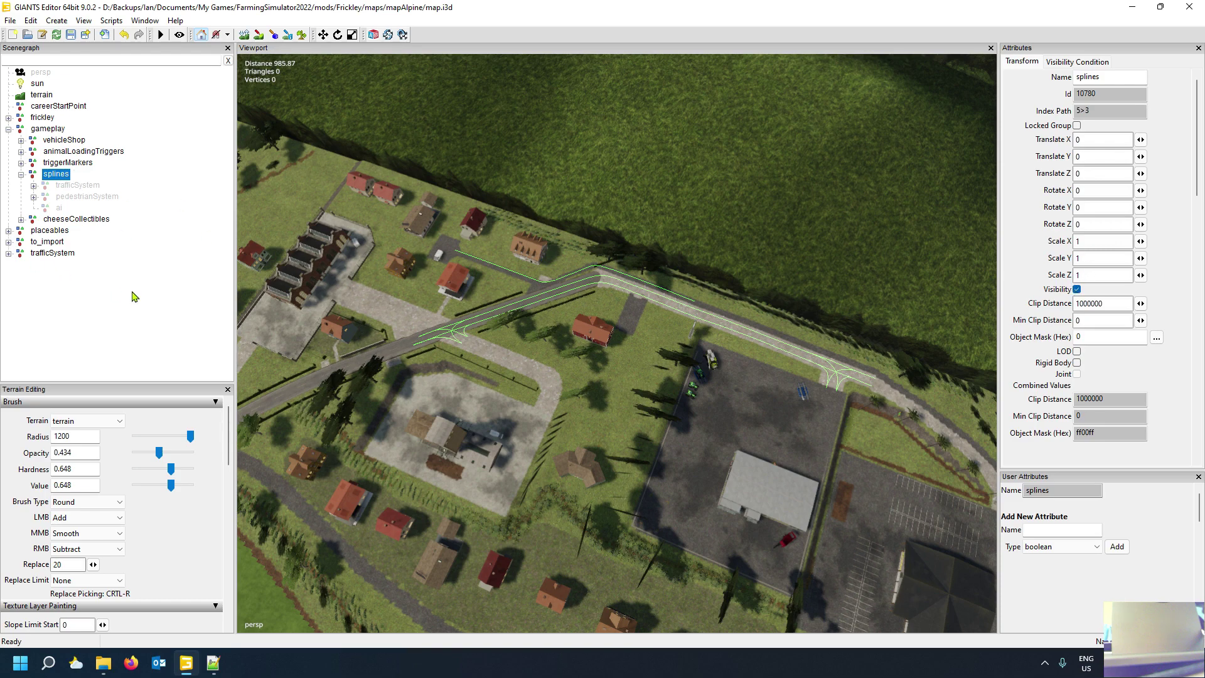
{"action": "scroll", "coordinate": [425, 389], "scroll_direction": "down", "scroll_amount": 5}
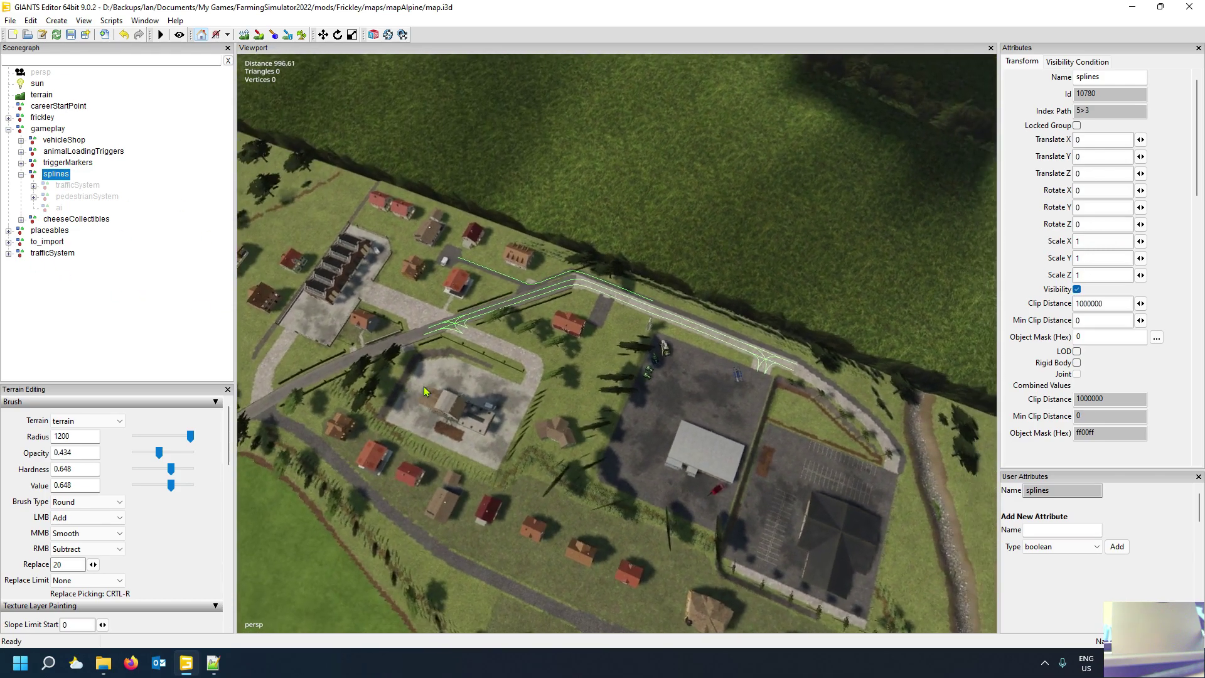
{"action": "right_click_drag", "start_coordinate": [425, 390], "coordinate": [348, 359]}
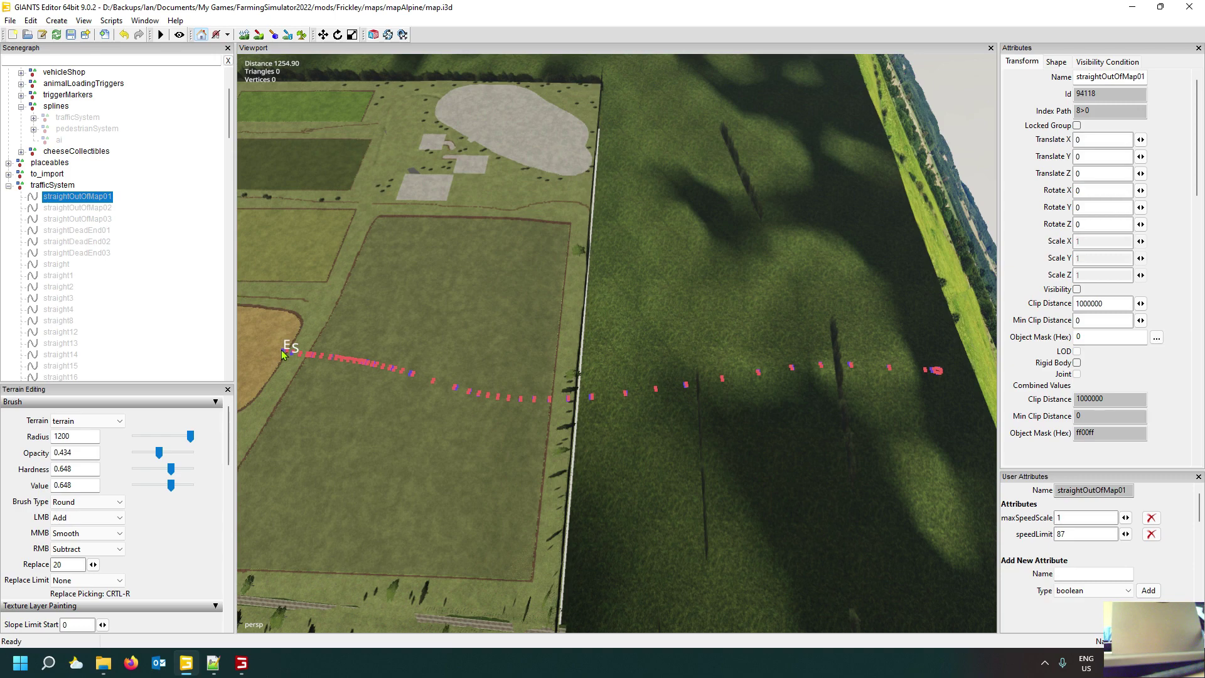
{"action": "left_click", "coordinate": [249, 665]}
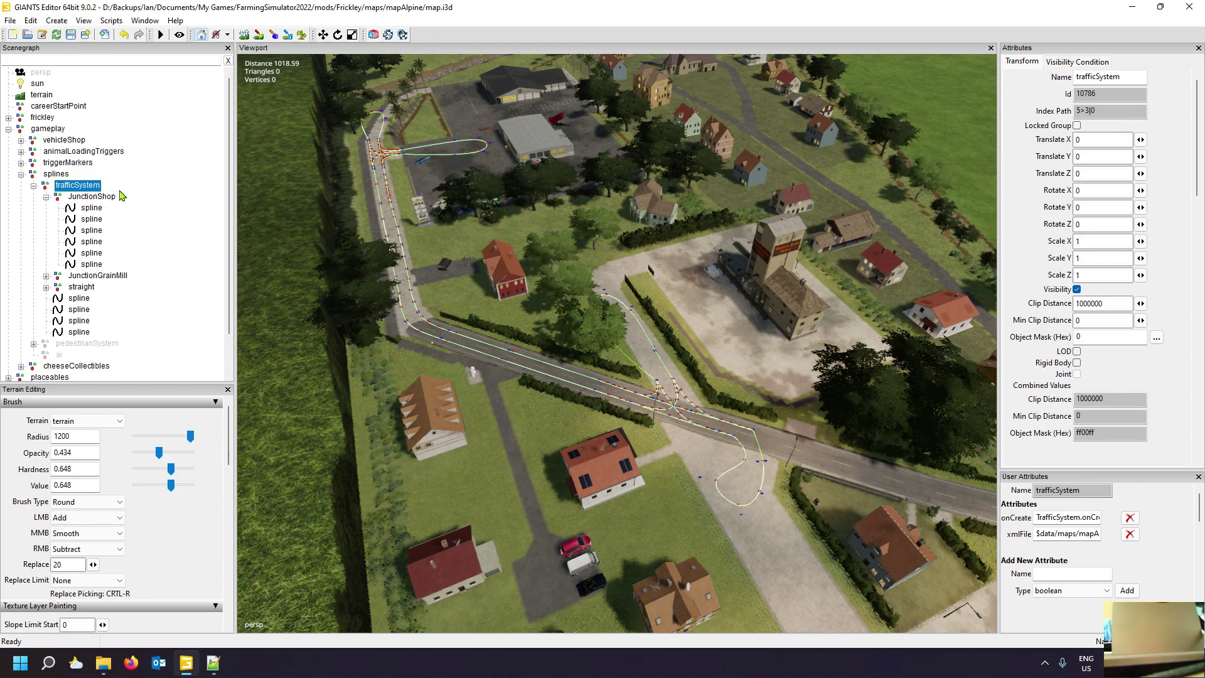
- Select the second spline in the straight group under trafficSystem and focus the view on it
{"action": "left_click", "coordinate": [673, 328]}
{"action": "key", "text": "f"}
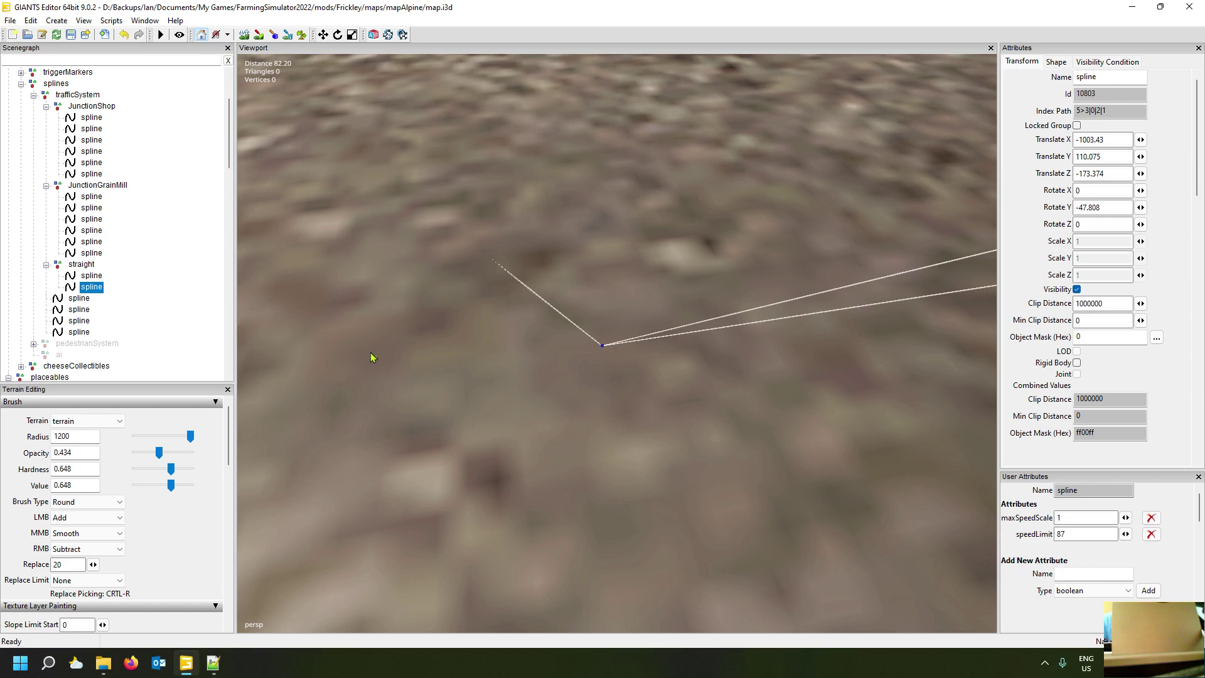
- Pull the end point of the last JunctionGrainMill spline slightly off the shared node and snap it back onto the adjoining splines
{"action": "left_click", "coordinate": [93, 276]}
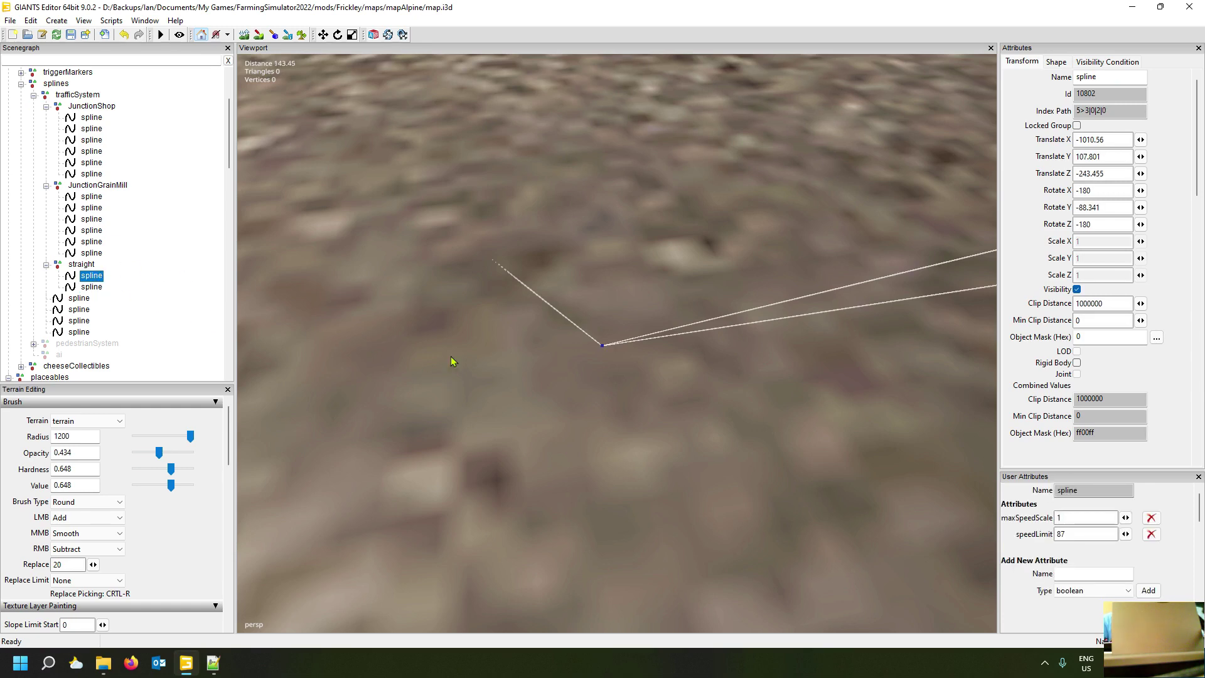
{"action": "middle_click_drag", "start_coordinate": [487, 380], "coordinate": [587, 377]}
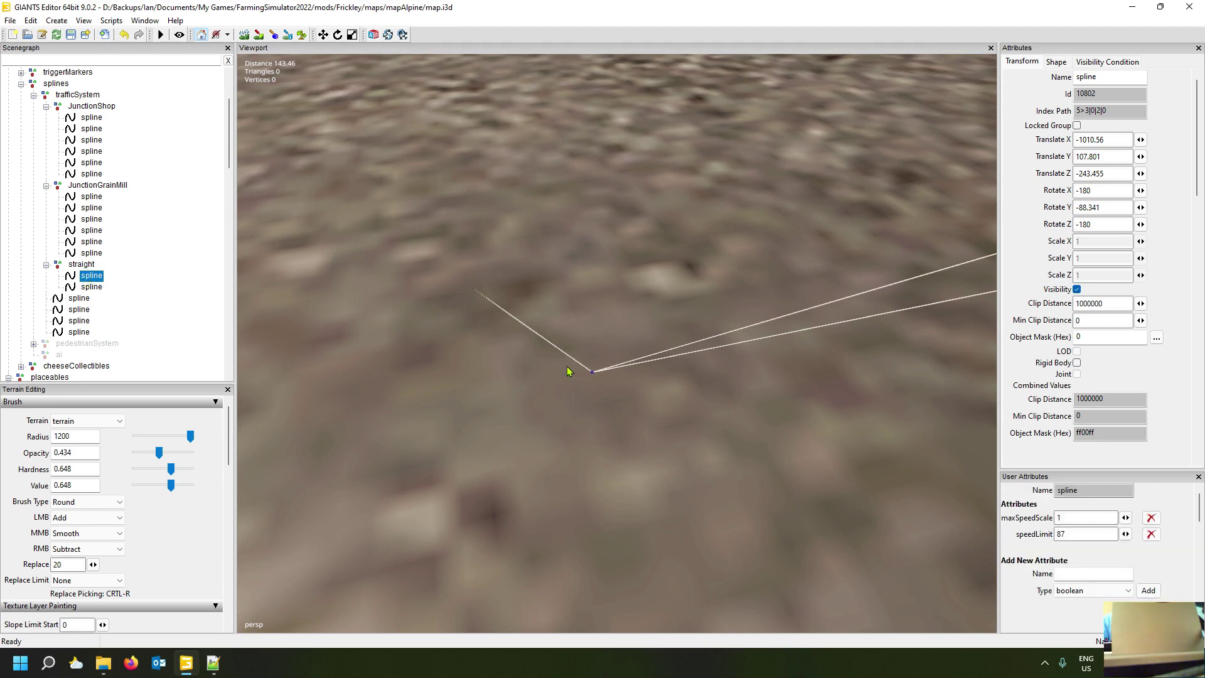
{"action": "left_click", "coordinate": [592, 371]}
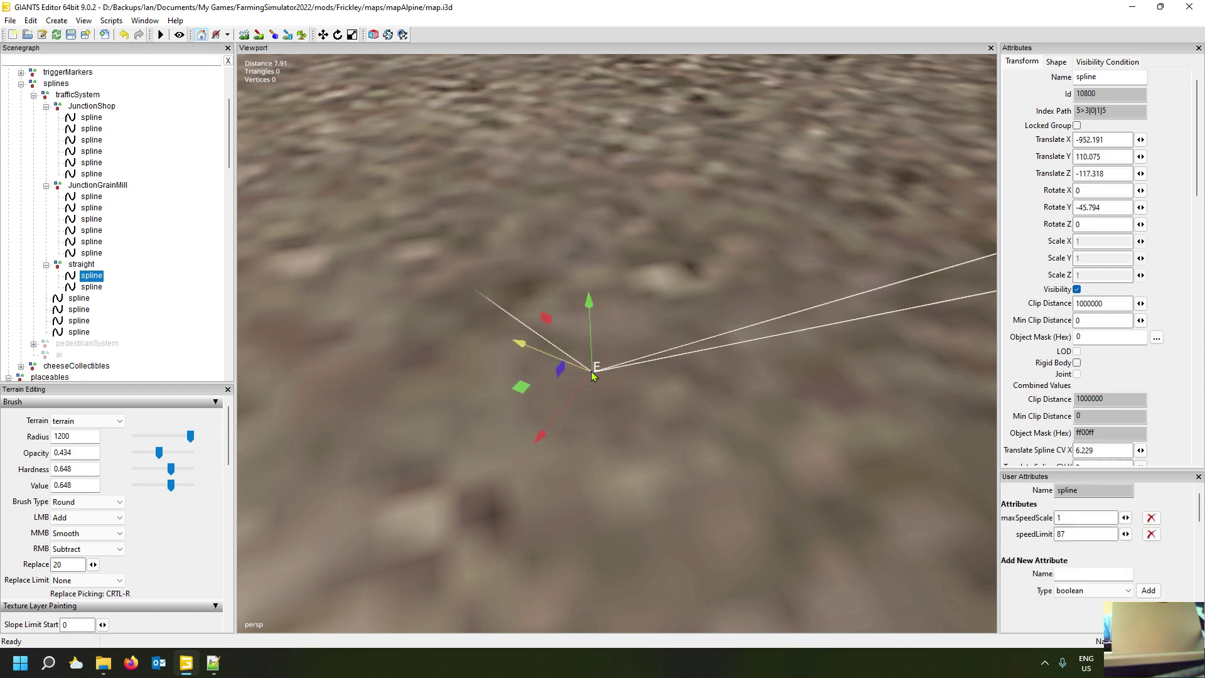
{"action": "left_click_drag", "start_coordinate": [615, 387], "coordinate": [593, 372]}
{"action": "left_click", "coordinate": [593, 376]}
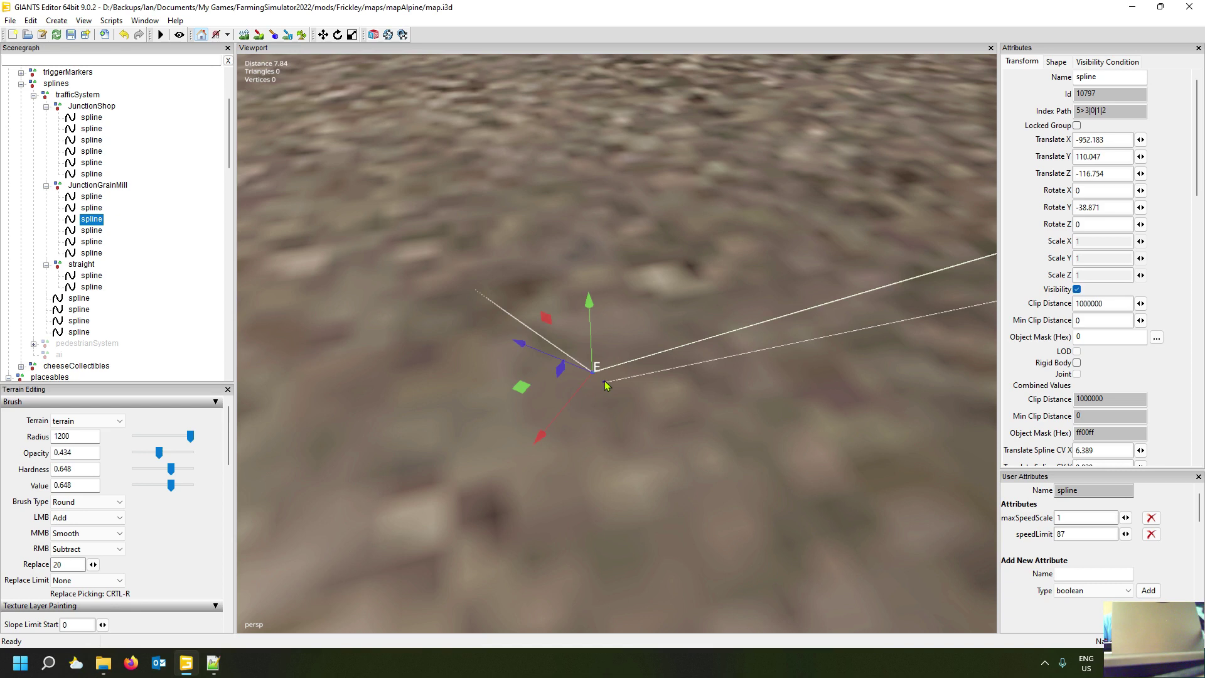
{"action": "left_click", "coordinate": [606, 384]}
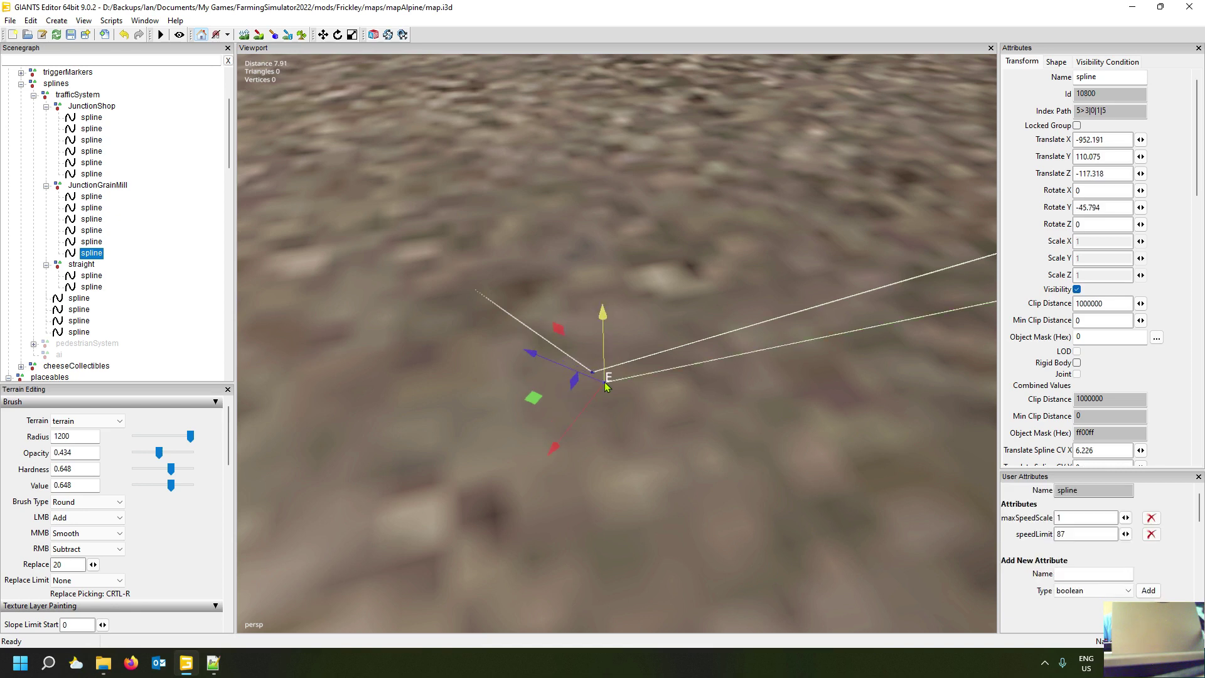
{"action": "left_click_drag", "start_coordinate": [606, 385], "coordinate": [595, 372]}
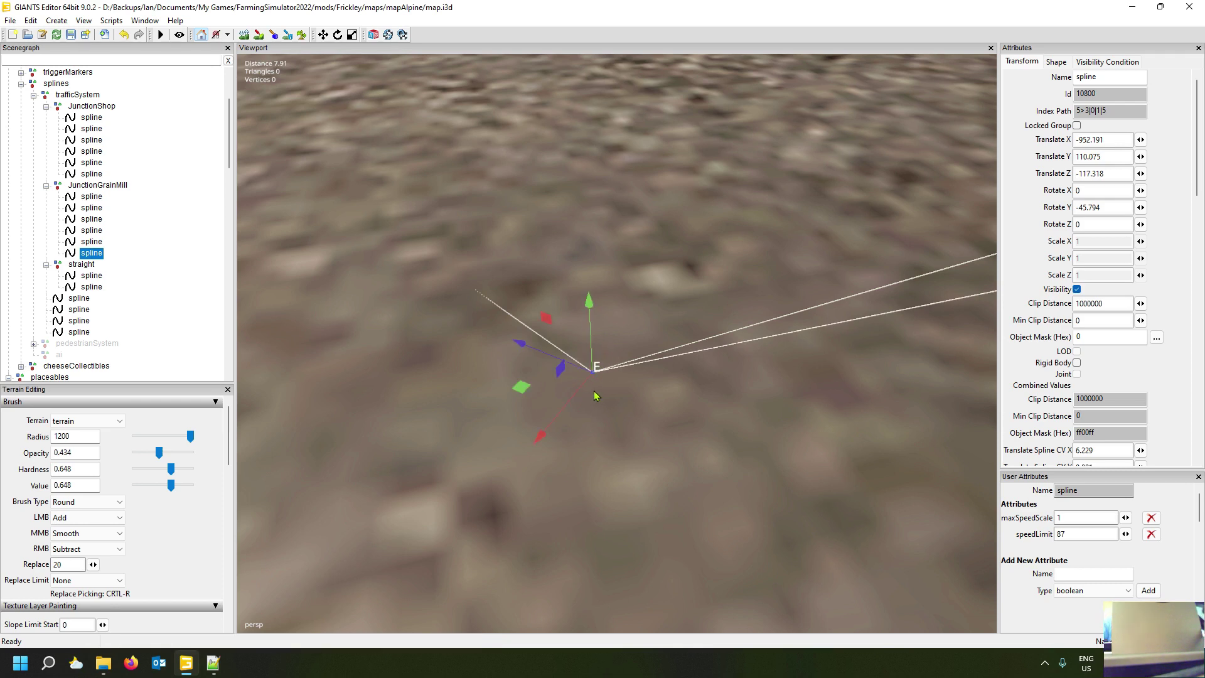
{"action": "left_click_drag", "start_coordinate": [604, 408], "coordinate": [811, 368], "text": "alt"}
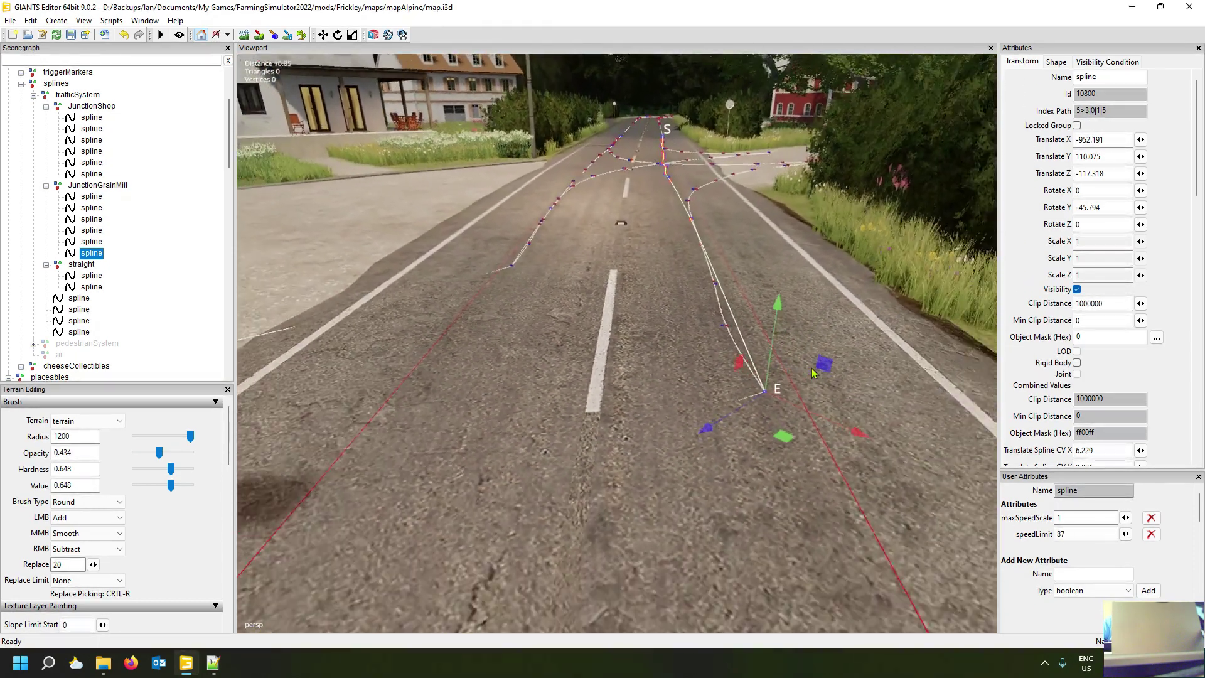
{"action": "scroll", "coordinate": [811, 367], "scroll_direction": "down", "scroll_amount": 3}
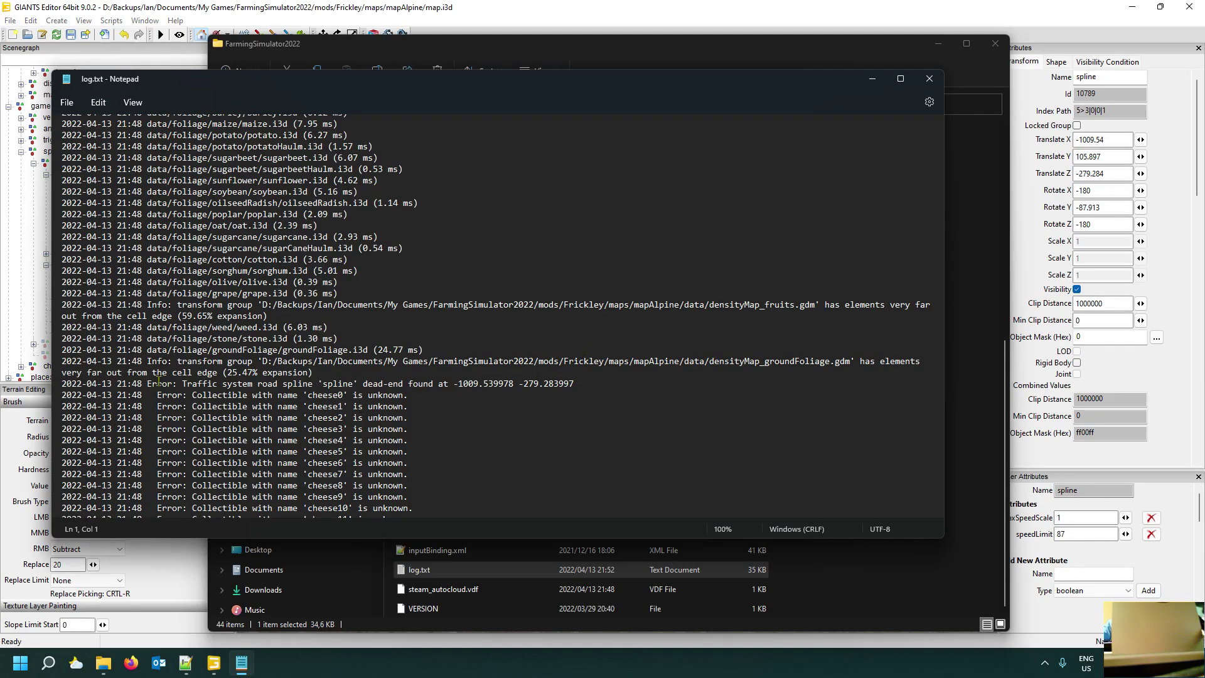
- Examine the traffic spline error coordinates in log.txt and the start point of the second JunctionShop spline in GIANTS Editor
{"action": "left_click", "coordinate": [471, 383]}
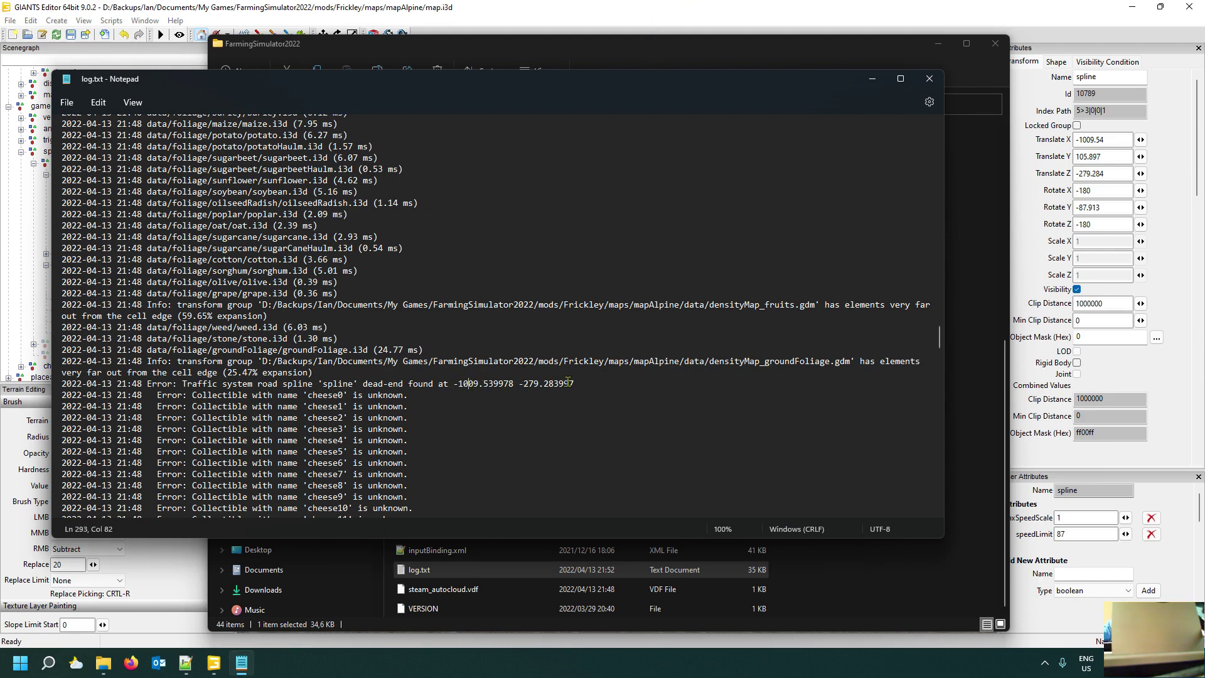
{"action": "left_click", "coordinate": [1048, 18]}
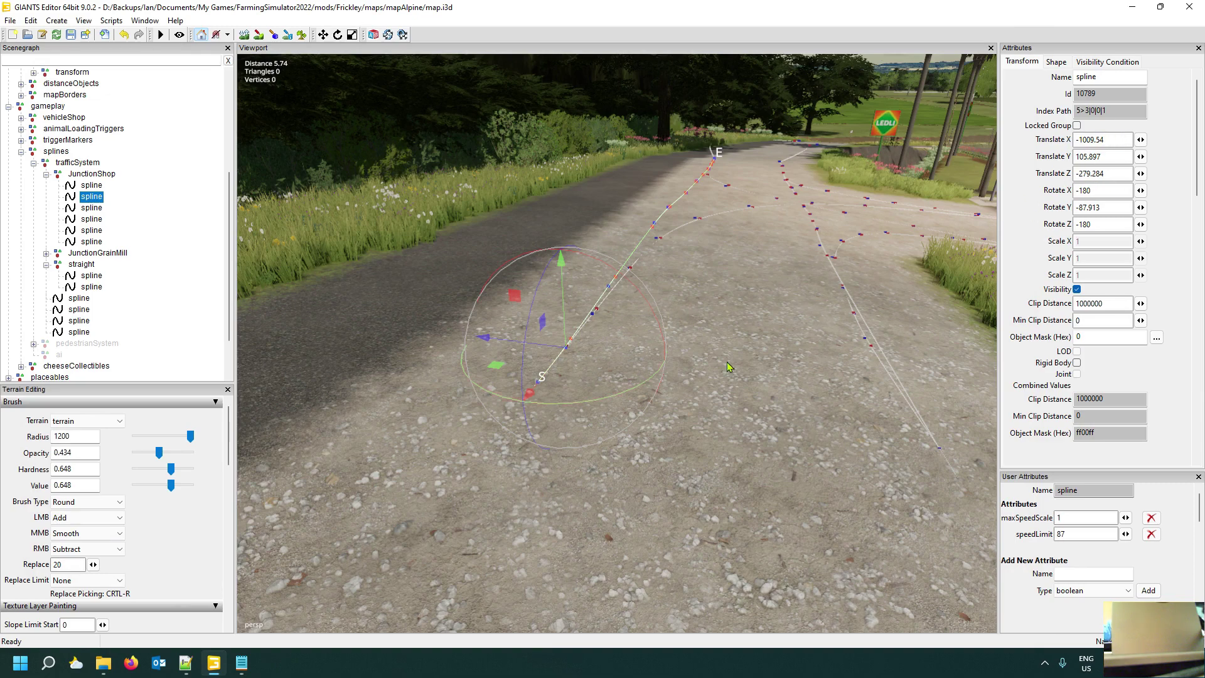
{"action": "left_click_drag", "start_coordinate": [761, 358], "coordinate": [538, 369], "text": "alt"}
{"action": "scroll", "coordinate": [744, 347], "scroll_direction": "up", "scroll_amount": 2}
{"action": "scroll", "coordinate": [544, 358], "scroll_direction": "up", "scroll_amount": 3}
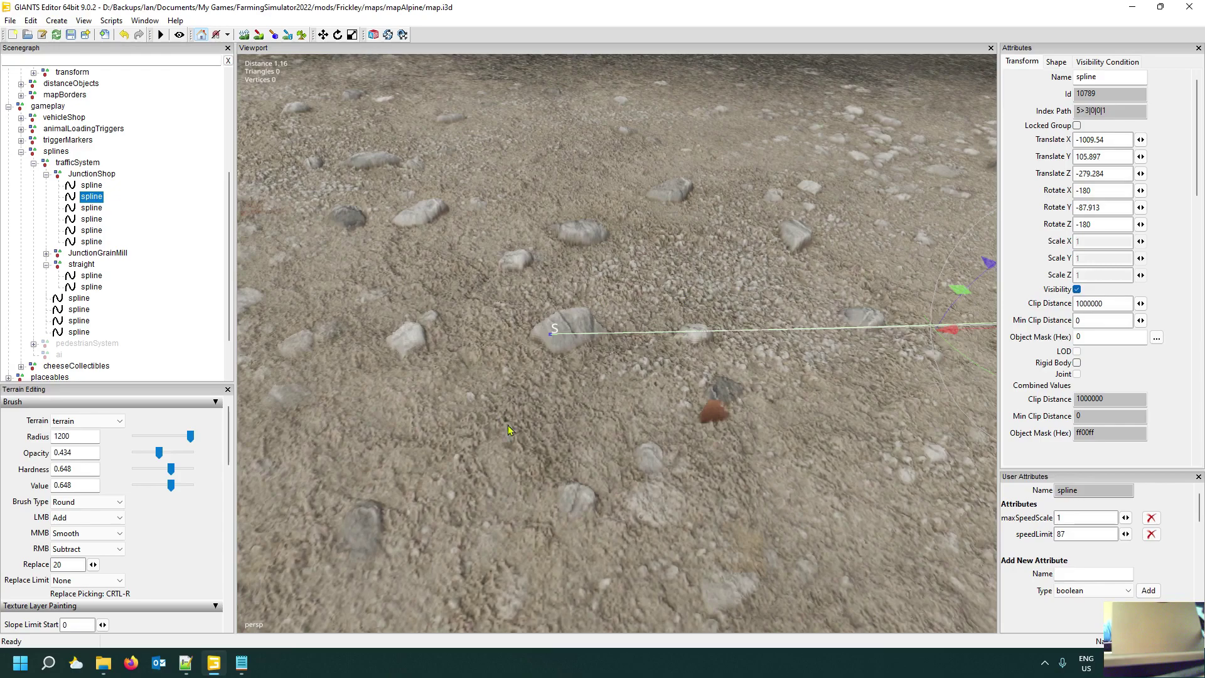
{"action": "scroll", "coordinate": [507, 424], "scroll_direction": "down", "scroll_amount": 4}
{"action": "scroll", "coordinate": [579, 422], "scroll_direction": "down", "scroll_amount": 4}
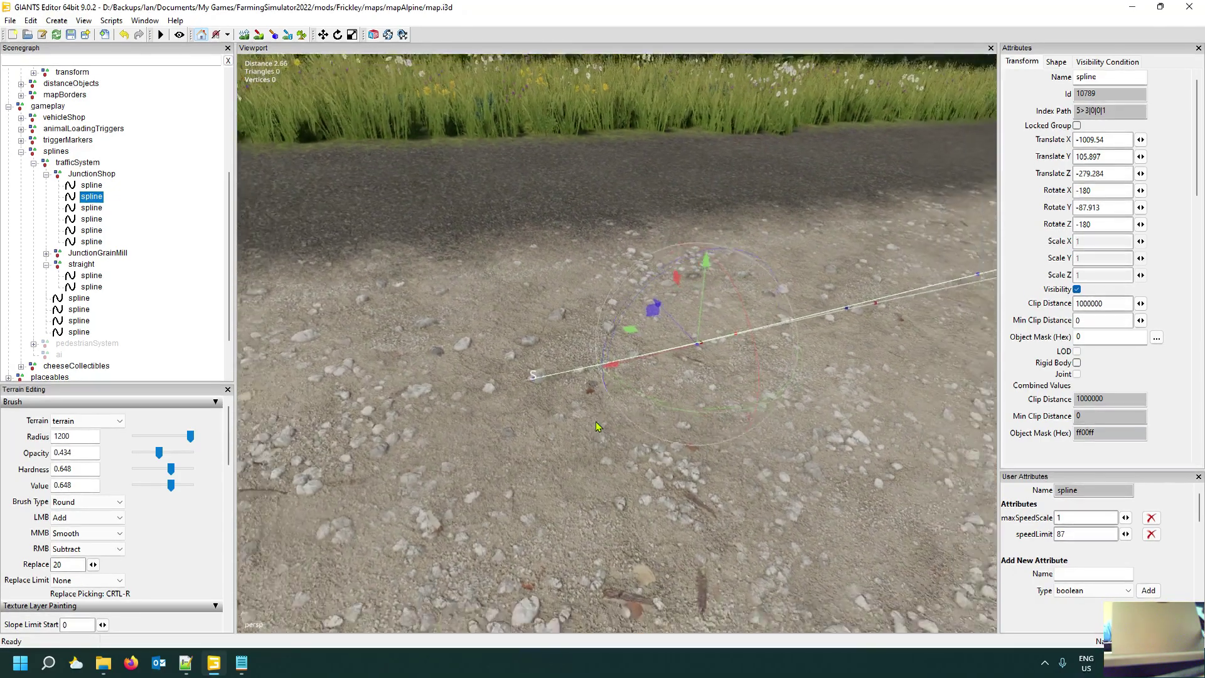
{"action": "left_click_drag", "start_coordinate": [579, 423], "coordinate": [633, 407], "text": "alt"}
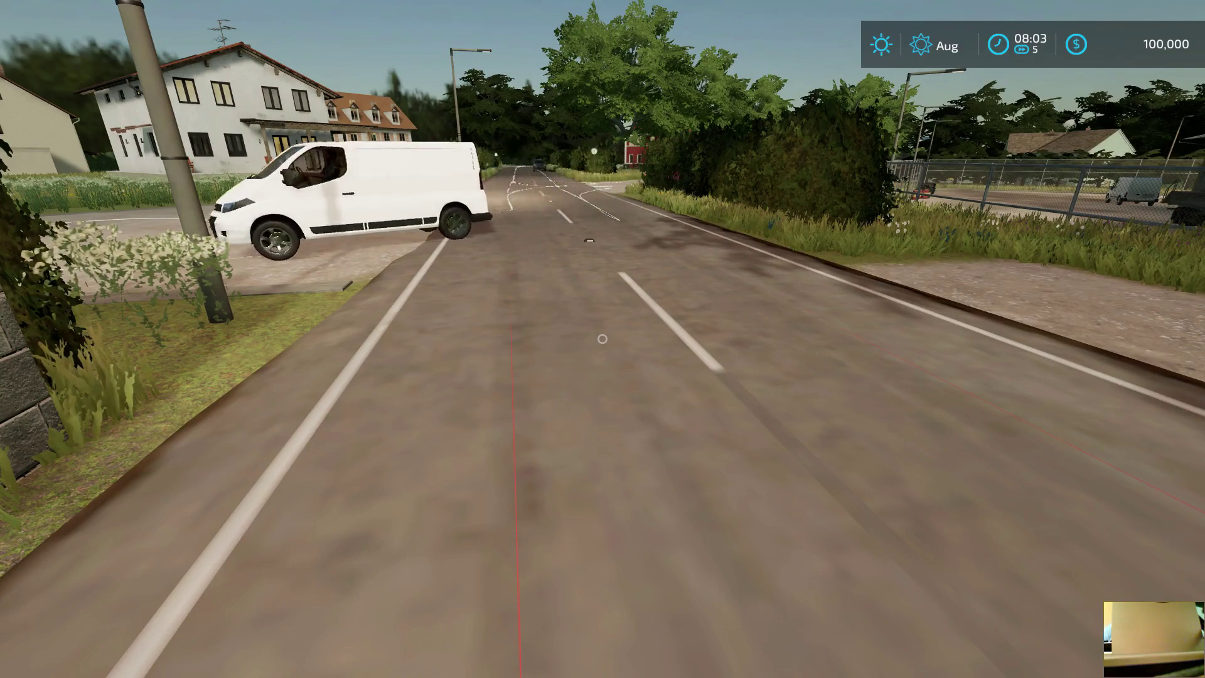
- Switch to Farming Simulator 22 and examine how traffic vehicles follow the splines around the gravel junction by the white house
{"action": "key", "text": "w"}
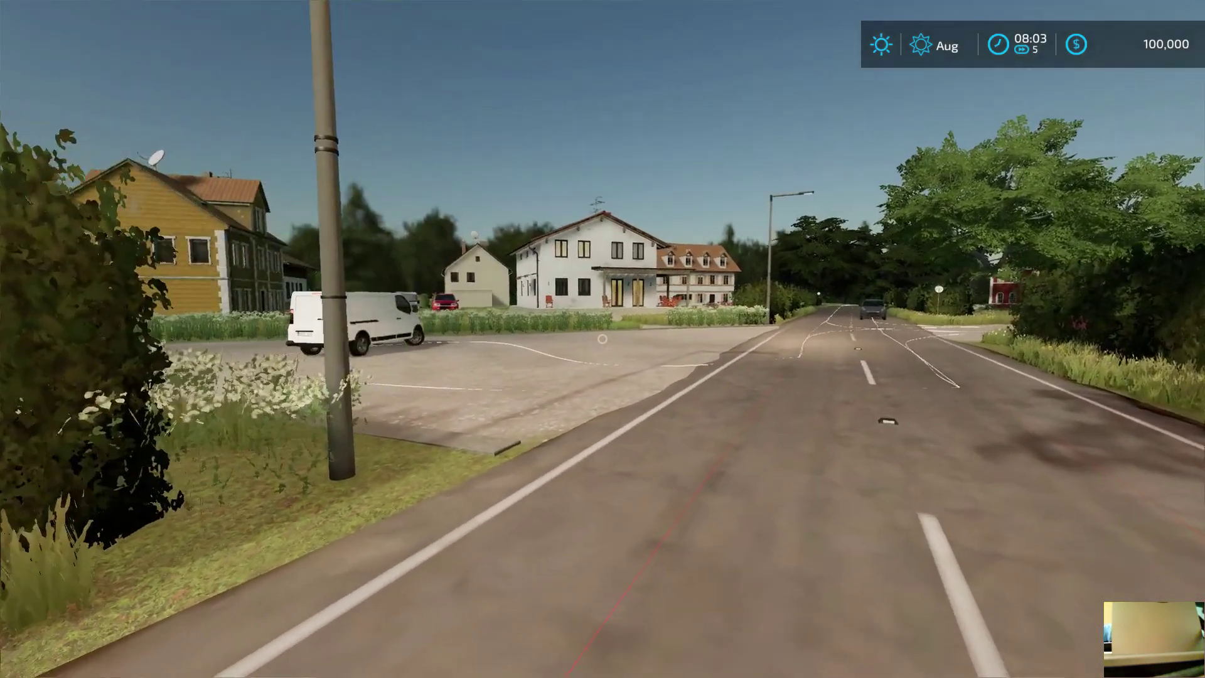
{"action": "key", "text": "w"}
{"action": "key", "text": "w"}
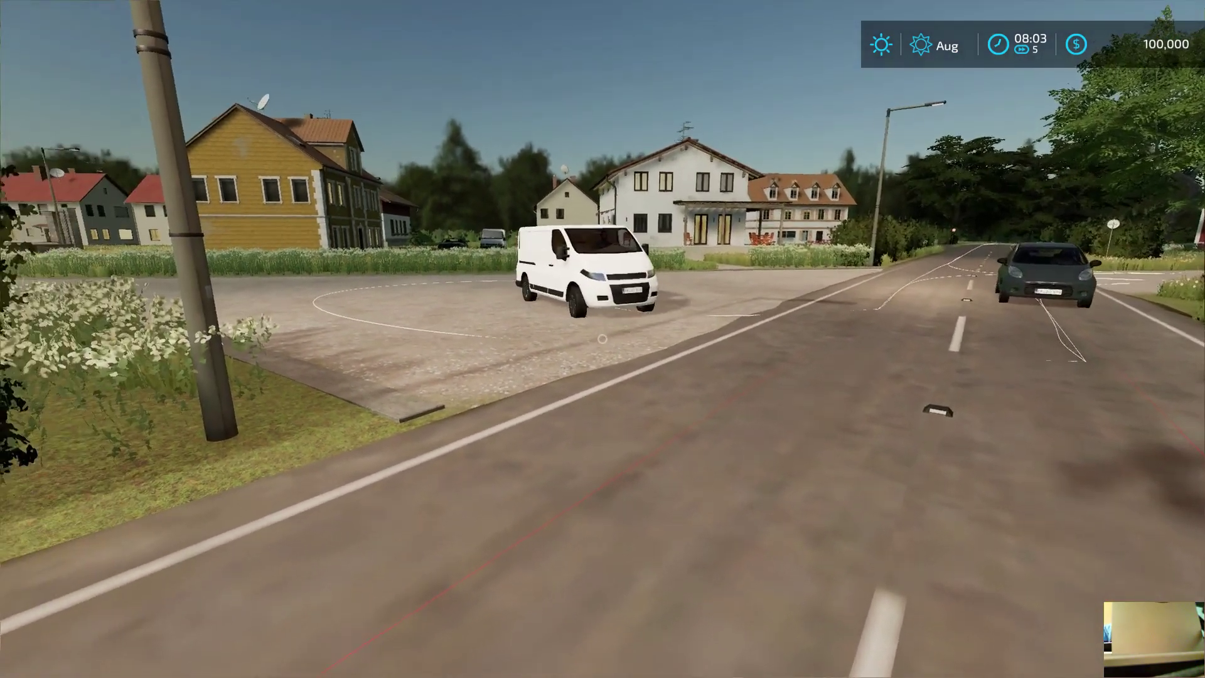
{"action": "key", "text": "w"}
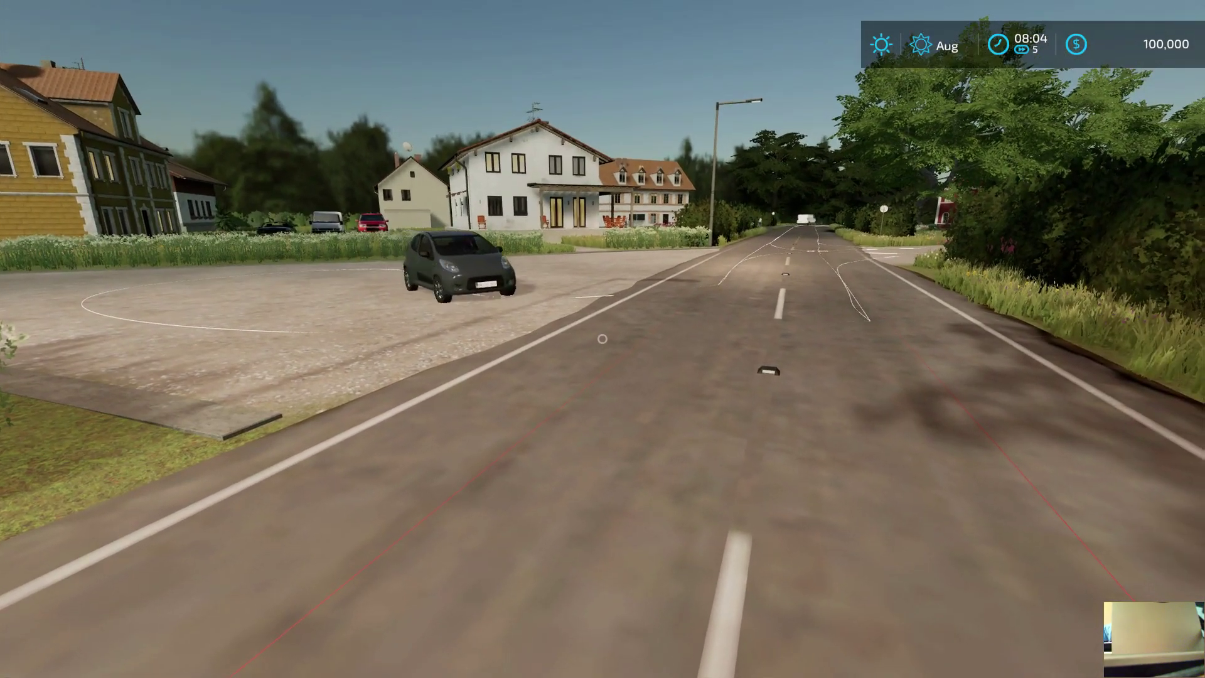
{"action": "key", "text": "w"}
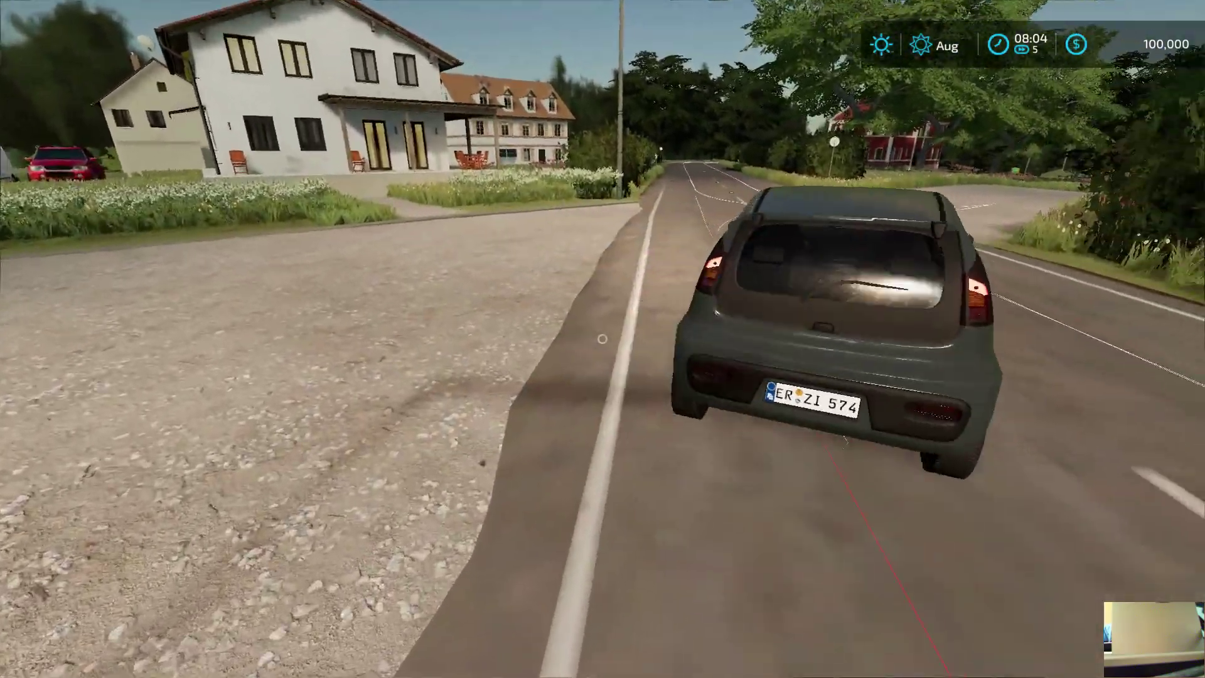
{"action": "key", "text": "w"}
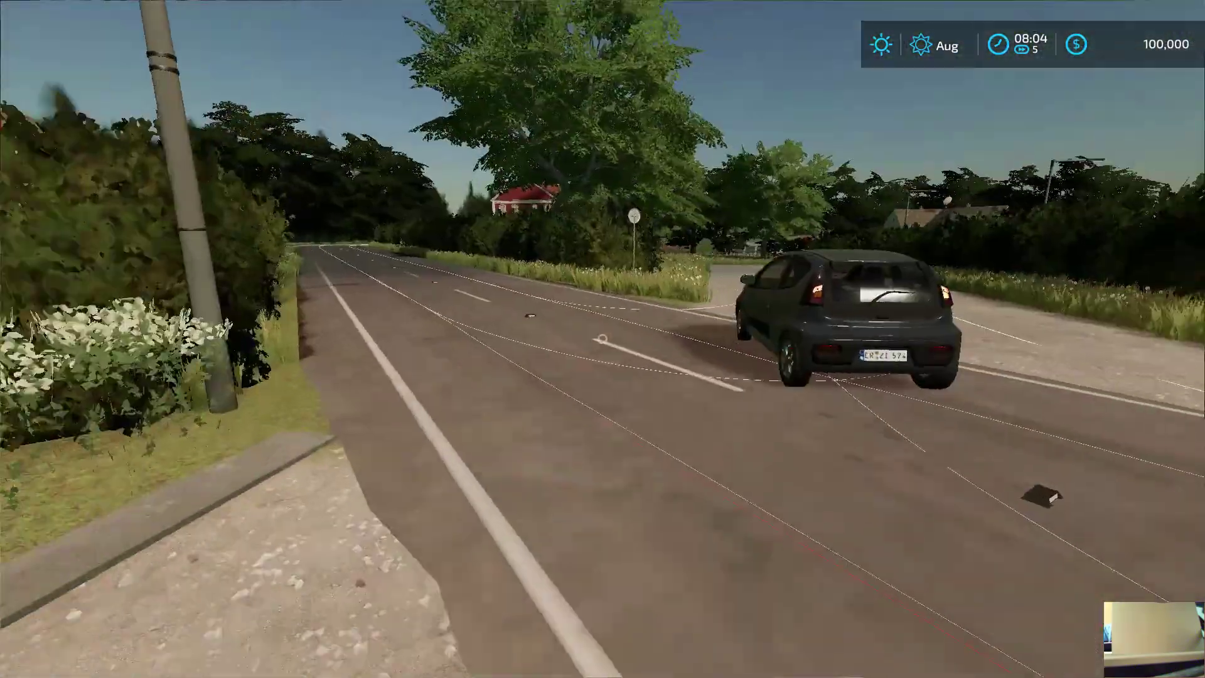
{"action": "key", "text": "w"}
{"action": "key", "text": "w"}
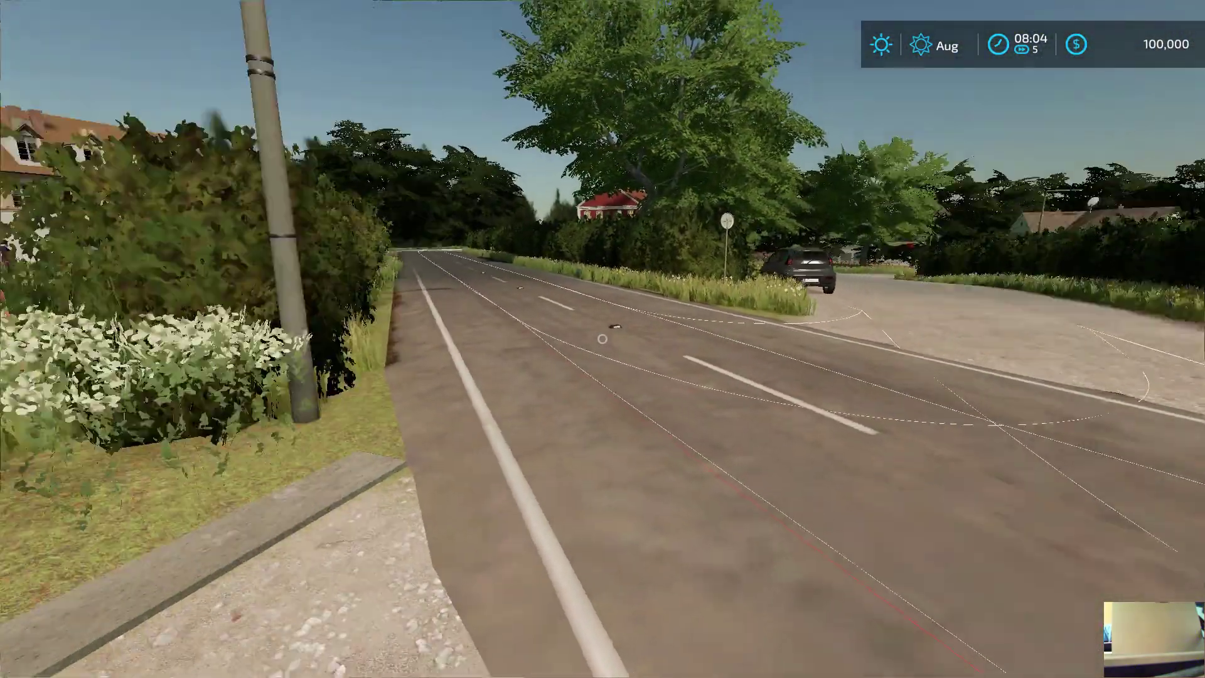
- Walk along the main road past the machinery shop signs and examine the road splines there, ending the in-game check
{"action": "key", "text": "w"}
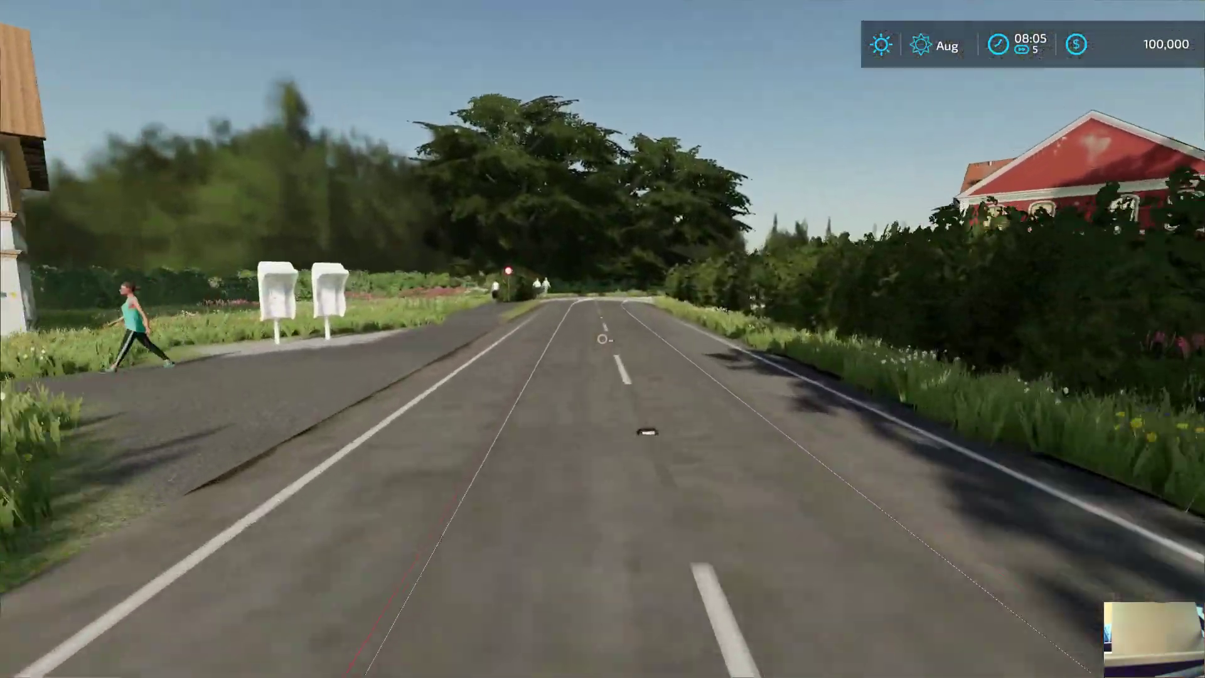
{"action": "key", "text": "w"}
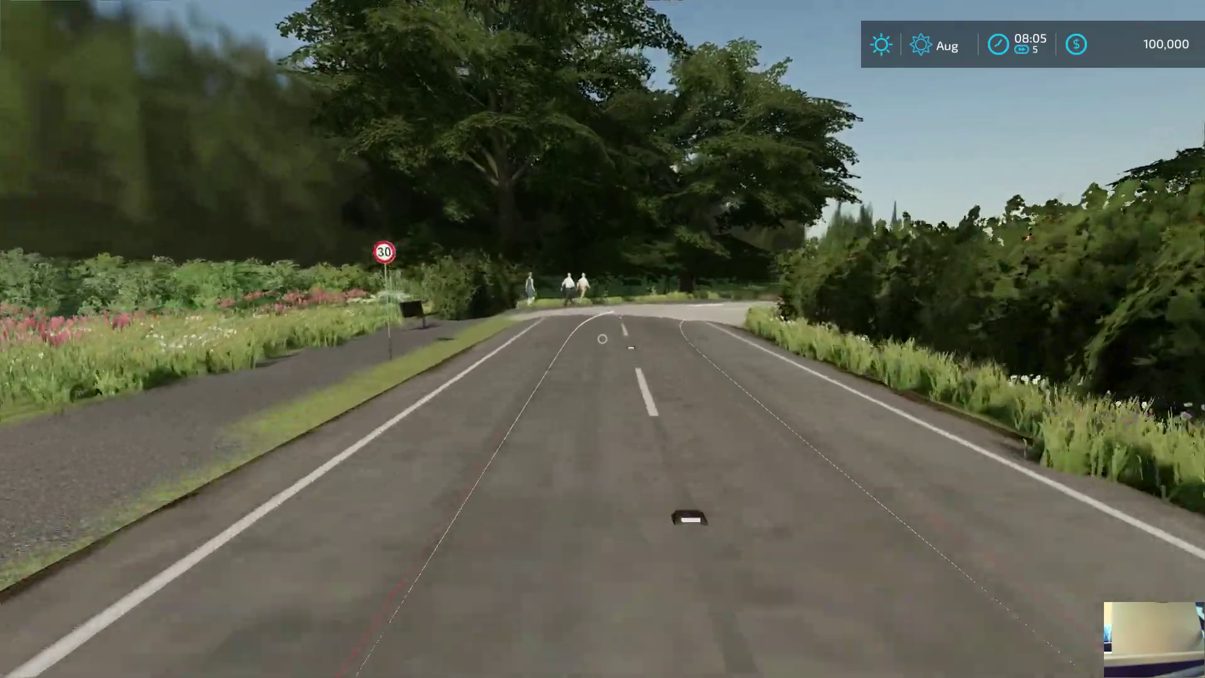
{"action": "key", "text": "w"}
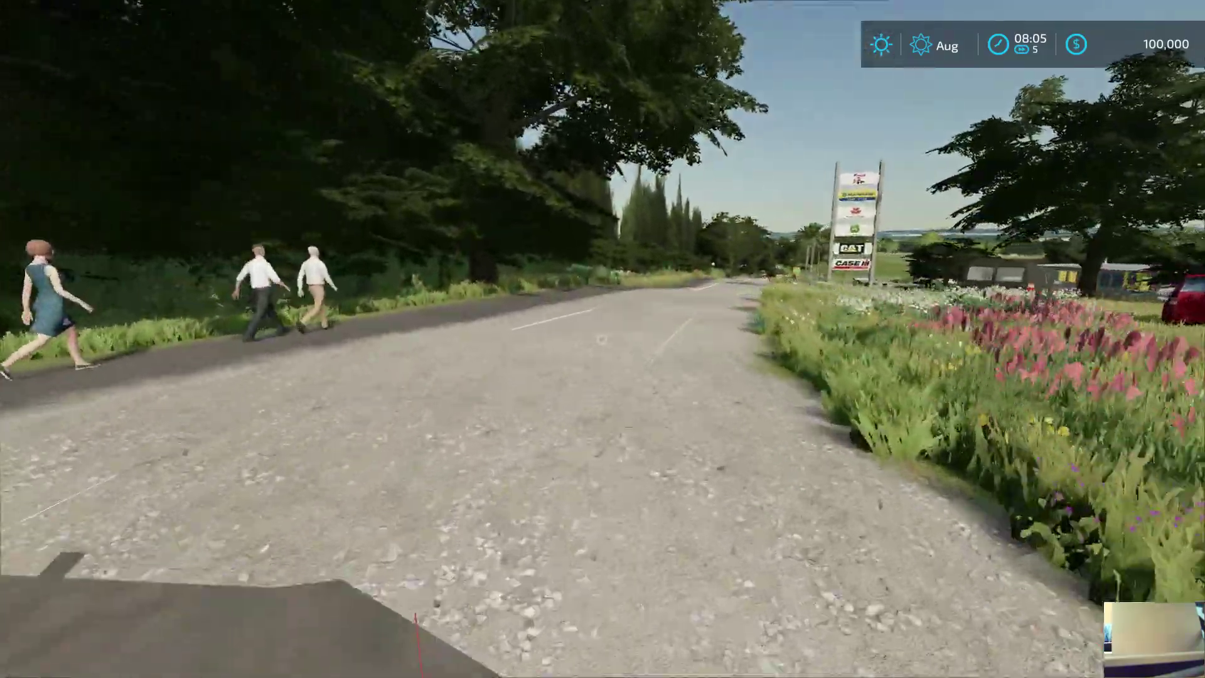
{"action": "key", "text": "w"}
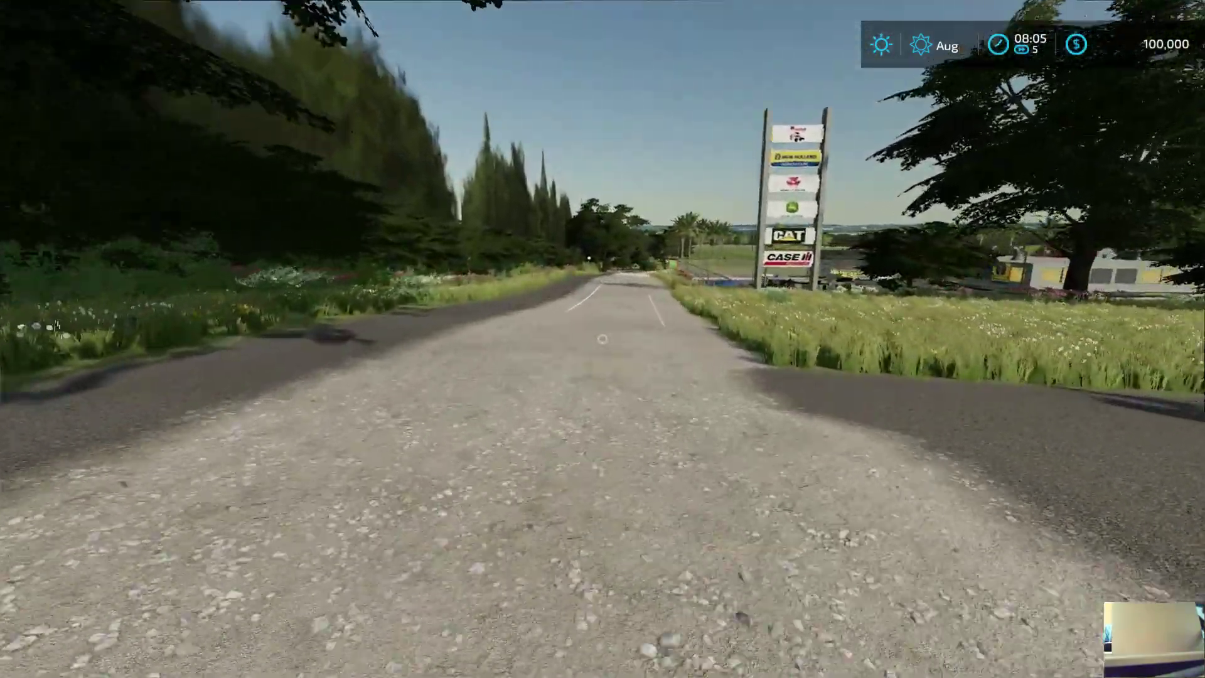
{"action": "key", "text": "w"}
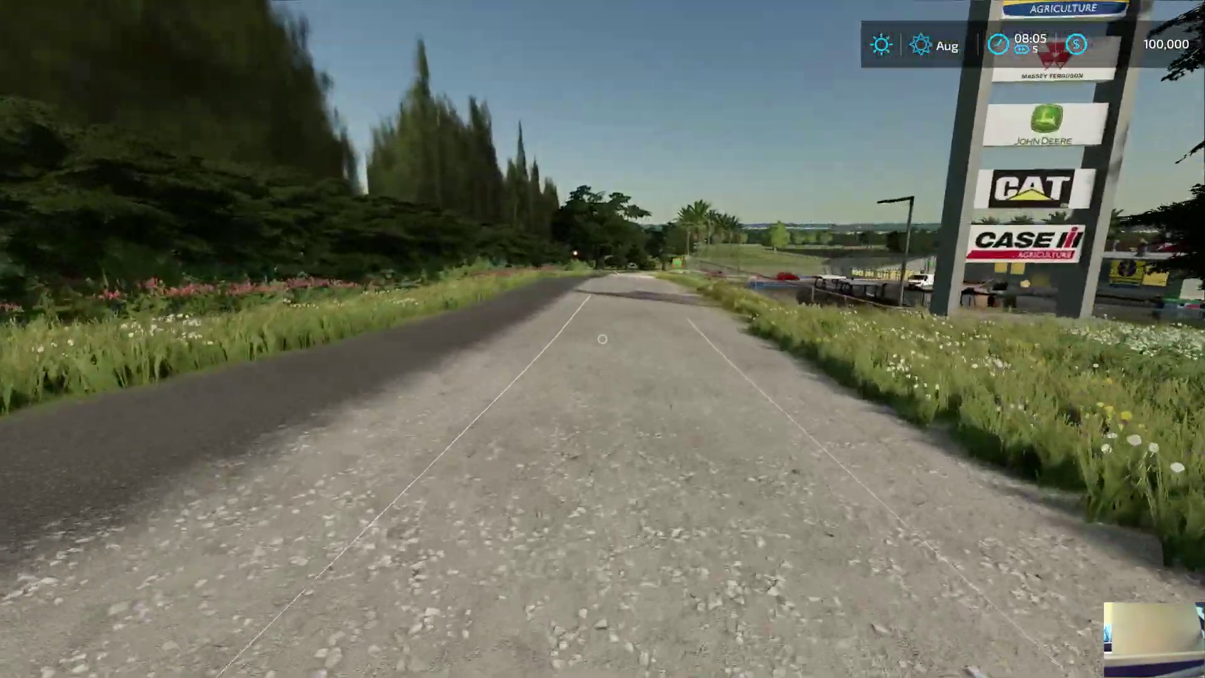
{"action": "key", "text": "w"}
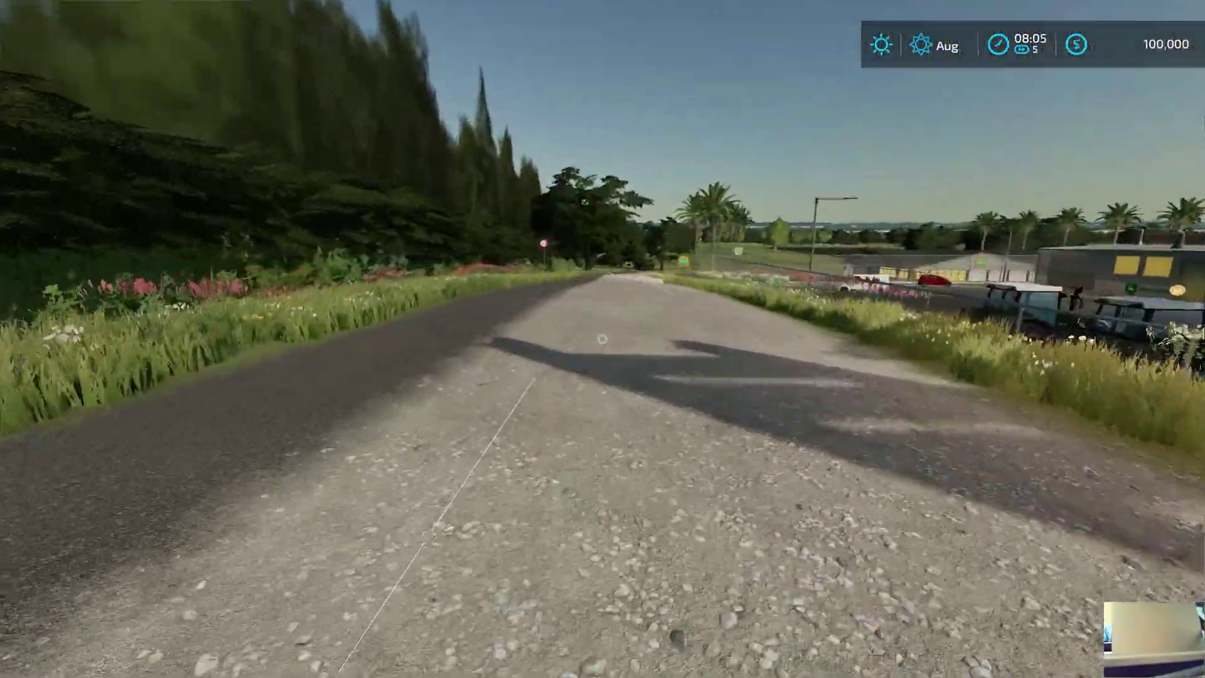
{"action": "key", "text": "w"}
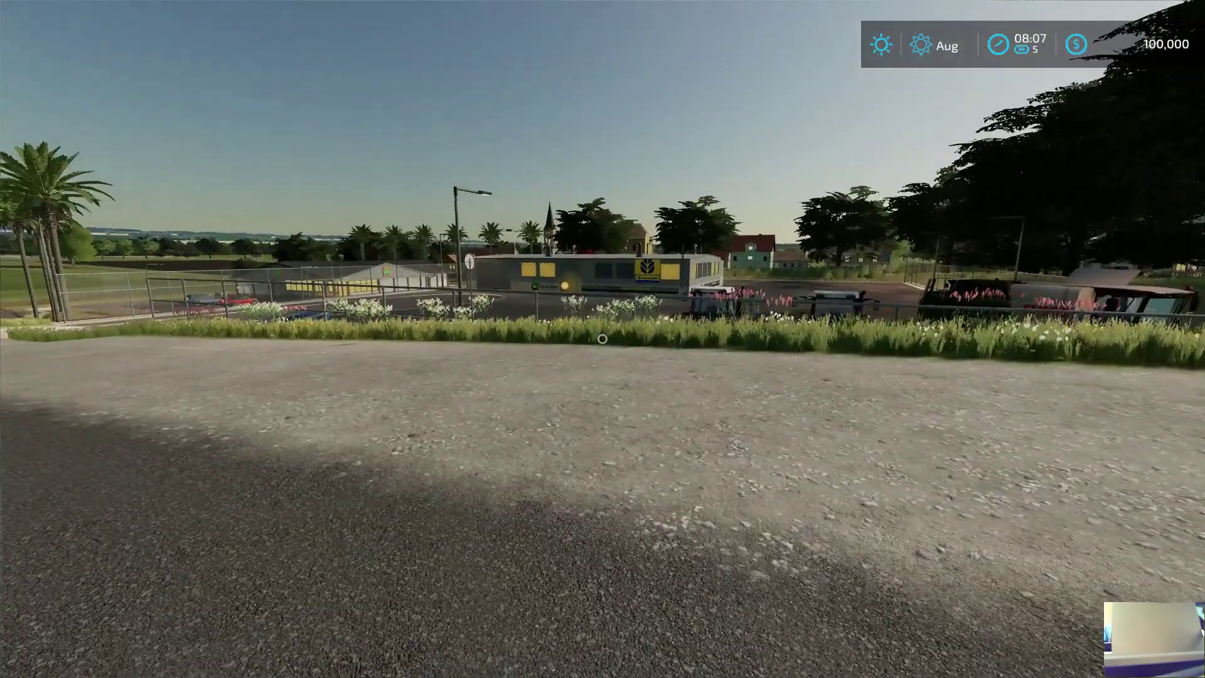
{"action": "key", "text": "Escape"}
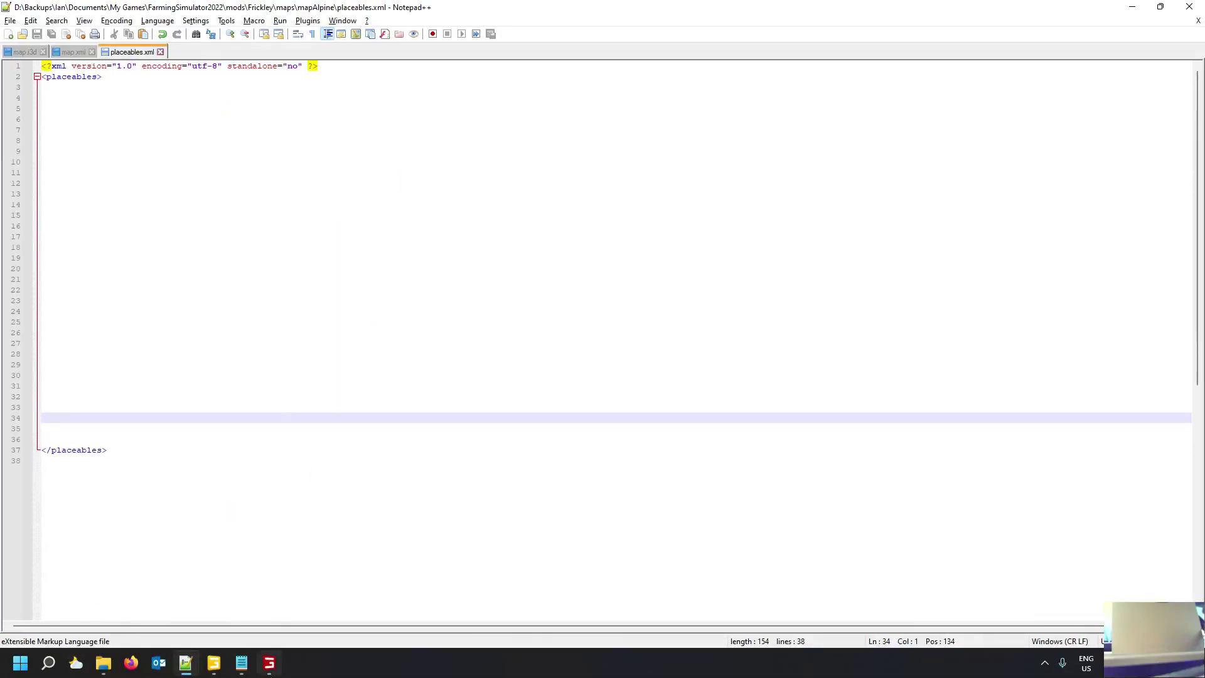
- Switch to GIANTS Editor and turn off visibility for the JunctionShop, JunctionGrainMill and straight groups under trafficSystem
{"action": "left_click", "coordinate": [213, 662]}
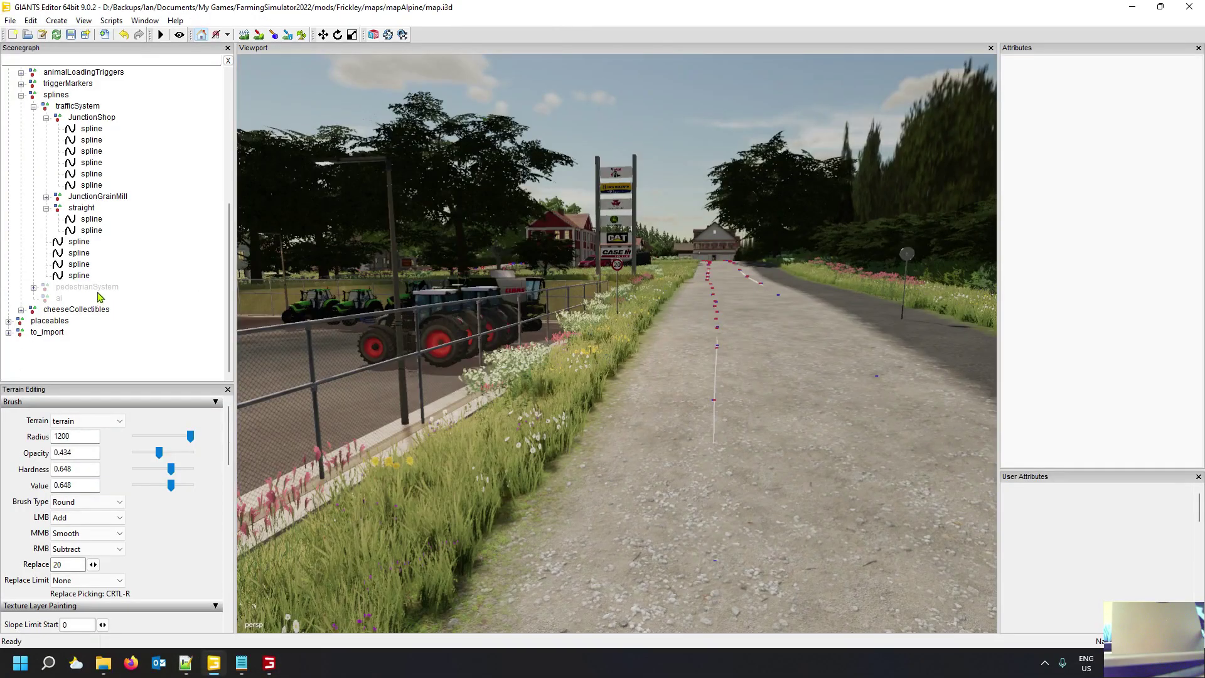
{"action": "left_click", "coordinate": [88, 118]}
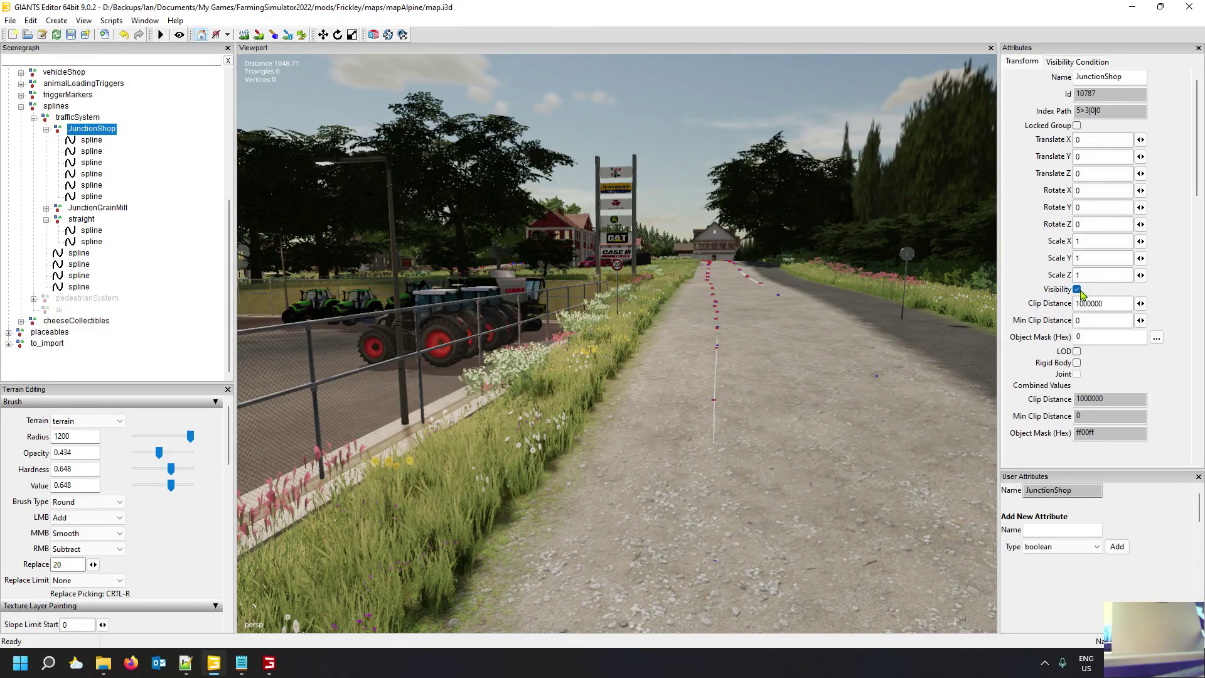
{"action": "left_click", "coordinate": [1076, 289]}
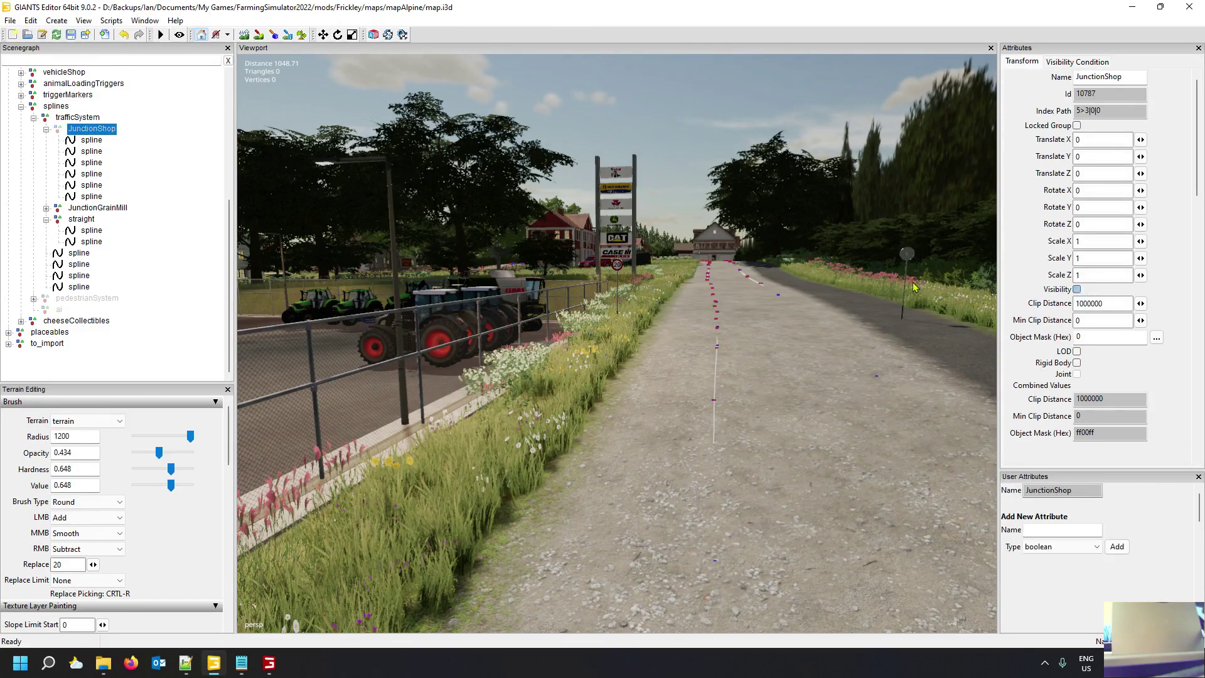
{"action": "left_click", "coordinate": [95, 209]}
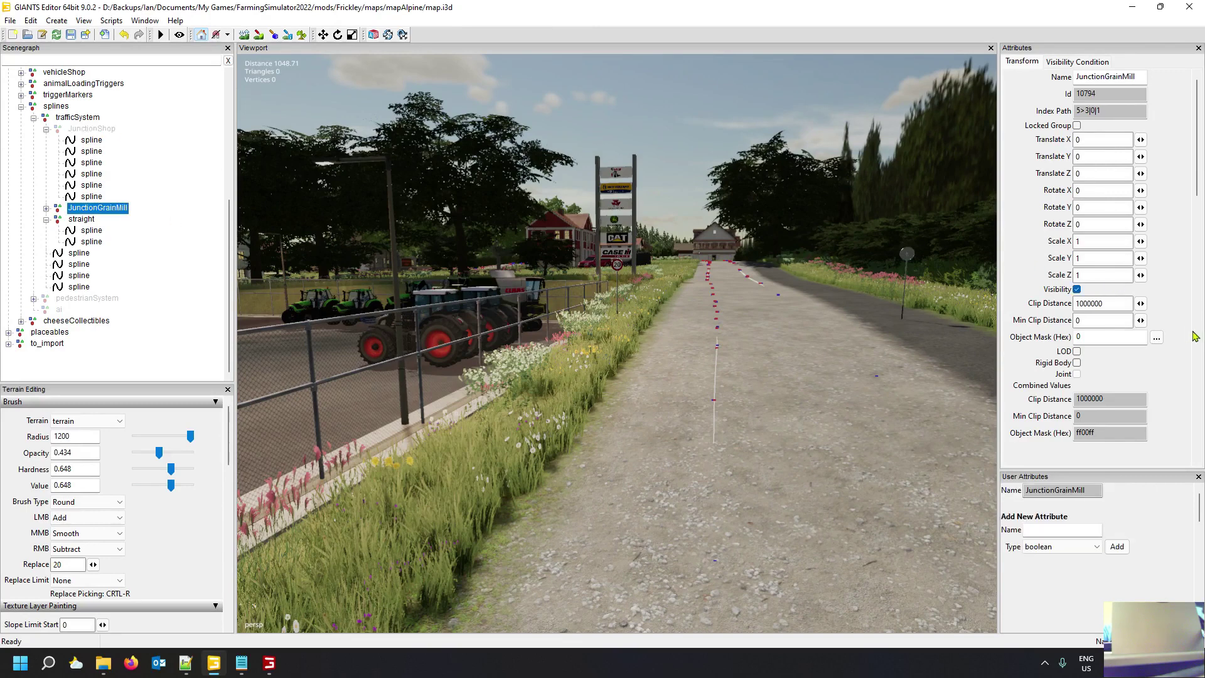
{"action": "left_click", "coordinate": [1077, 290]}
{"action": "mouse_move", "coordinate": [618, 441]}
{"action": "right_mouse_down"}
{"action": "mouse_move", "coordinate": [519, 444]}
{"action": "mouse_move", "coordinate": [472, 460]}
{"action": "mouse_move", "coordinate": [300, 455]}
{"action": "mouse_move", "coordinate": [556, 457]}
{"action": "mouse_move", "coordinate": [624, 436]}
{"action": "right_mouse_up"}
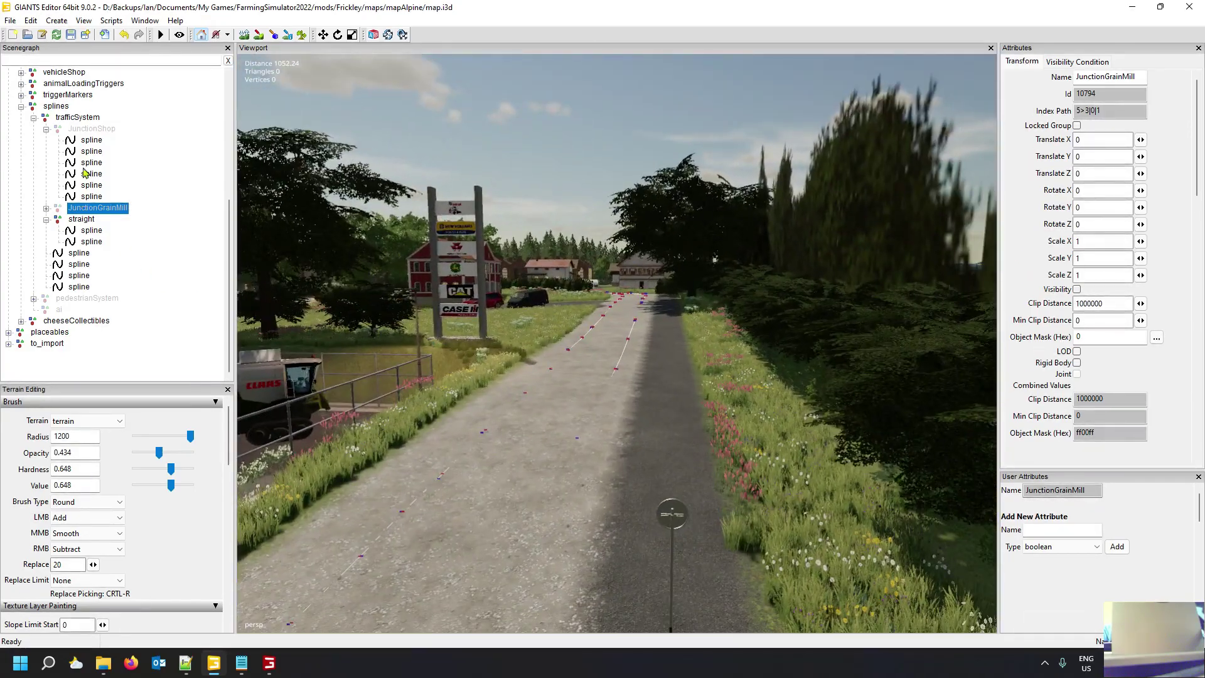
{"action": "left_click", "coordinate": [81, 221]}
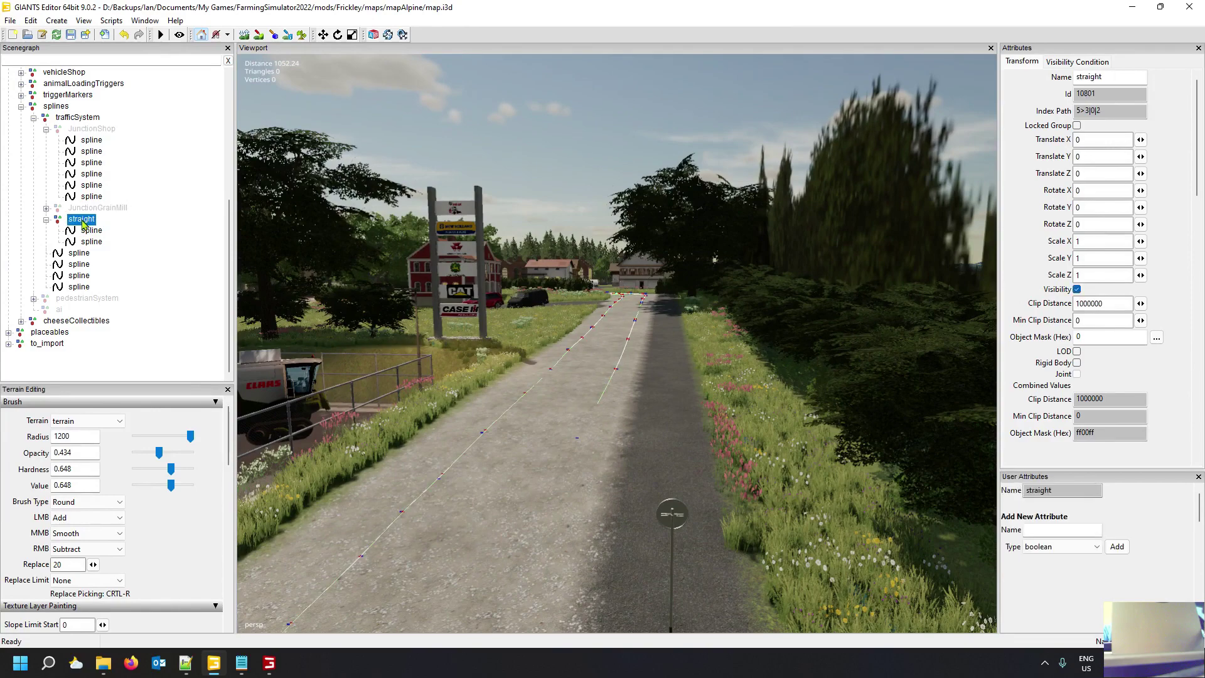
{"action": "left_click", "coordinate": [1077, 290]}
{"action": "left_click", "coordinate": [1077, 290]}
- Select the first ungrouped spline under trafficSystem, on the gravel road beyond the shop entrance
{"action": "left_click", "coordinate": [197, 224]}
{"action": "left_click_drag", "start_coordinate": [662, 429], "coordinate": [401, 362], "text": "alt"}
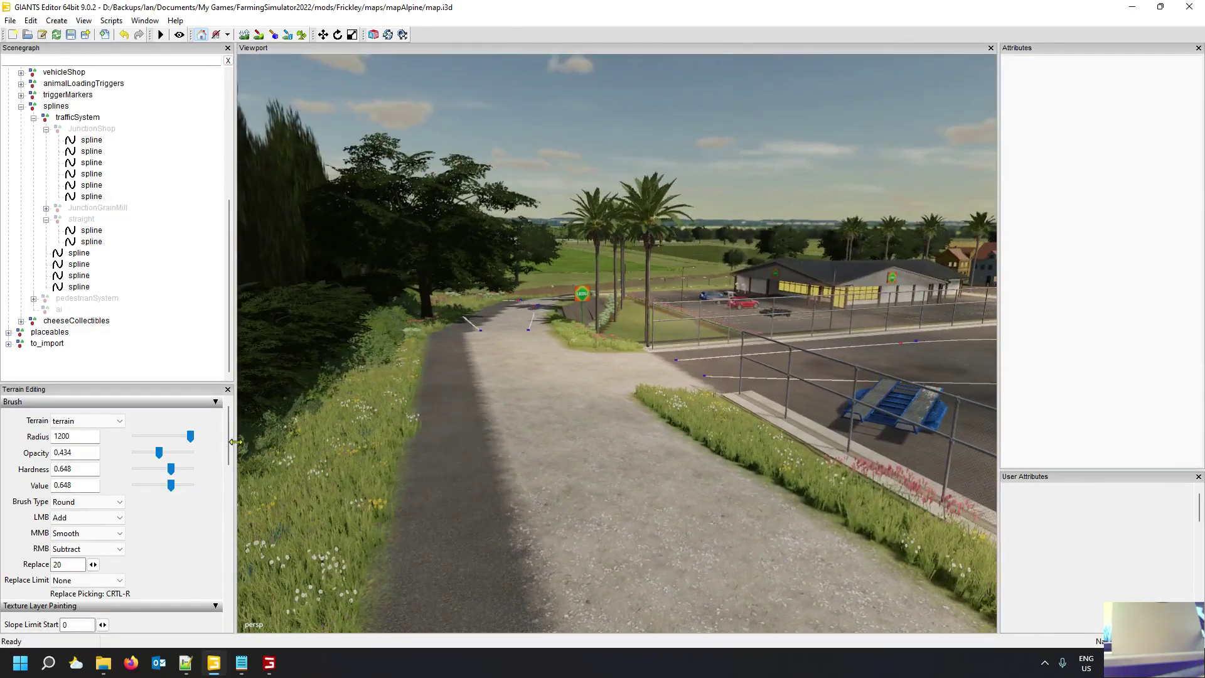
{"action": "left_click", "coordinate": [85, 263]}
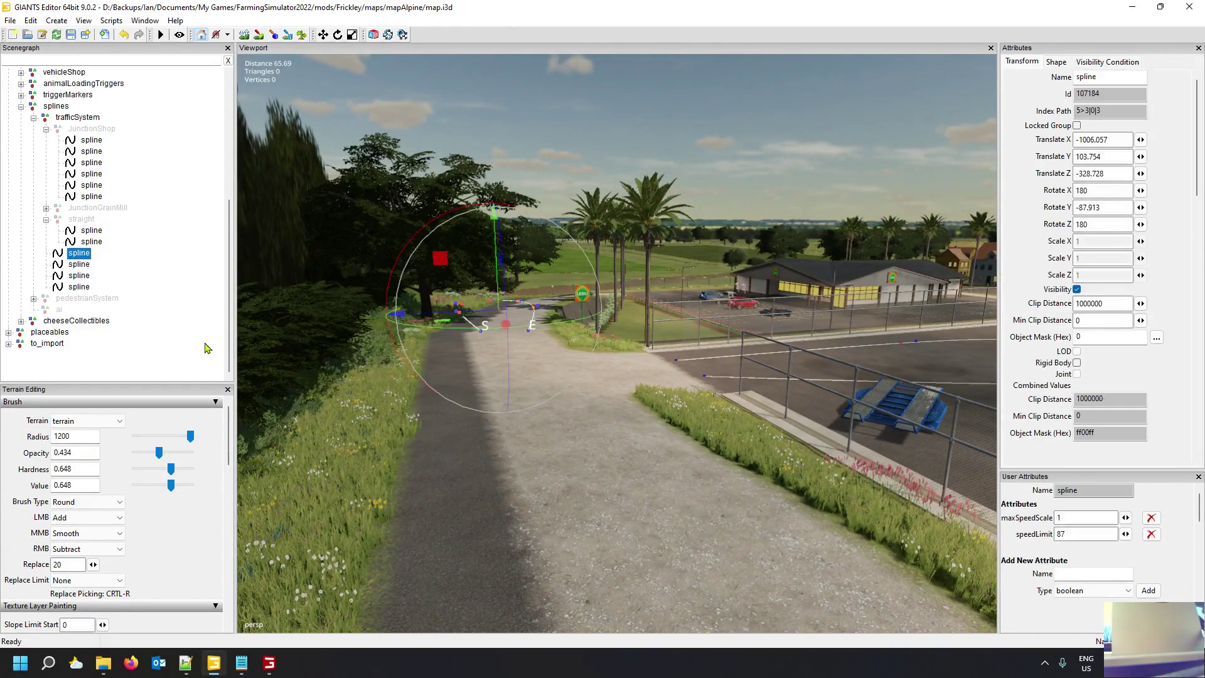
- Examine the Western Grain Mills yard around the parked van and flatbed truck from near and far
{"action": "left_click_drag", "start_coordinate": [685, 478], "coordinate": [829, 505], "text": "alt"}
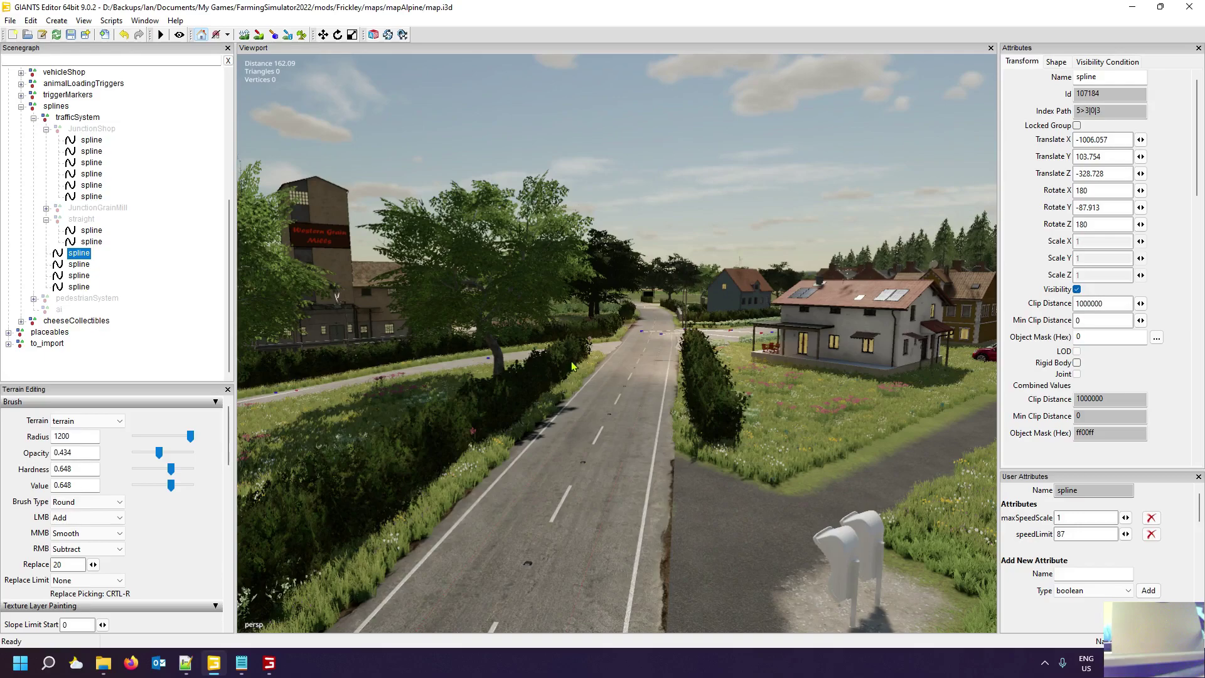
{"action": "left_click_drag", "start_coordinate": [590, 385], "coordinate": [454, 423], "text": "alt"}
{"action": "scroll", "coordinate": [563, 321], "scroll_direction": "up", "scroll_amount": 4}
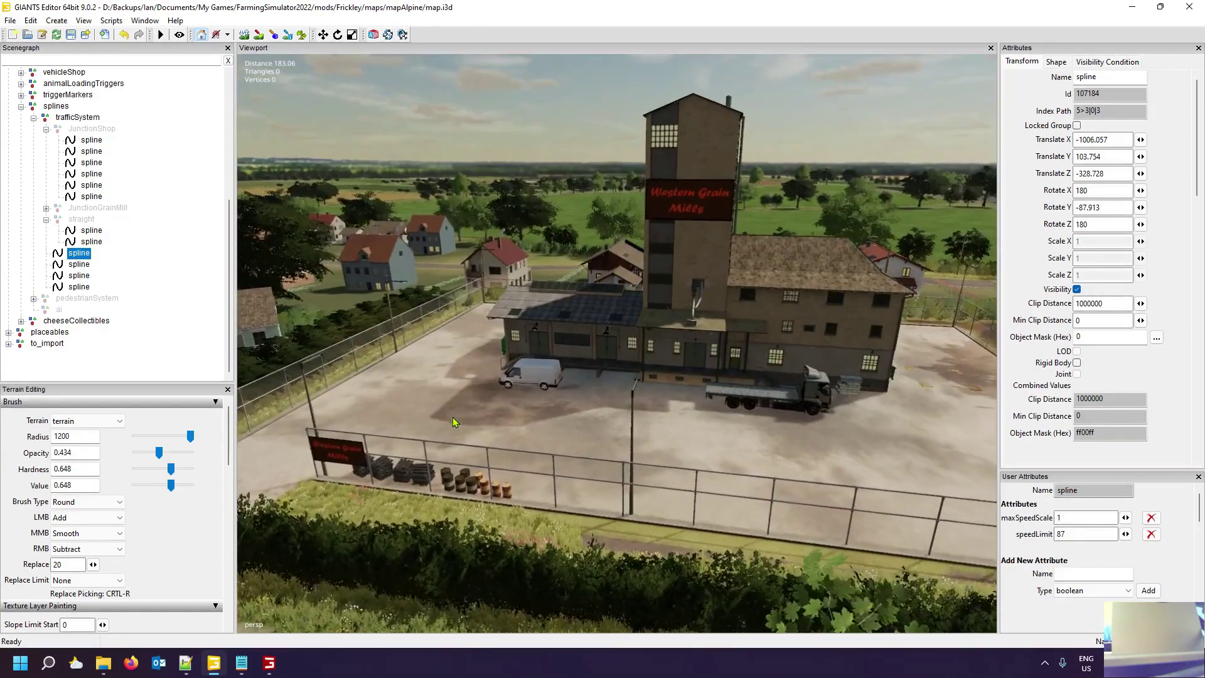
{"action": "scroll", "coordinate": [454, 423], "scroll_direction": "up", "scroll_amount": 8}
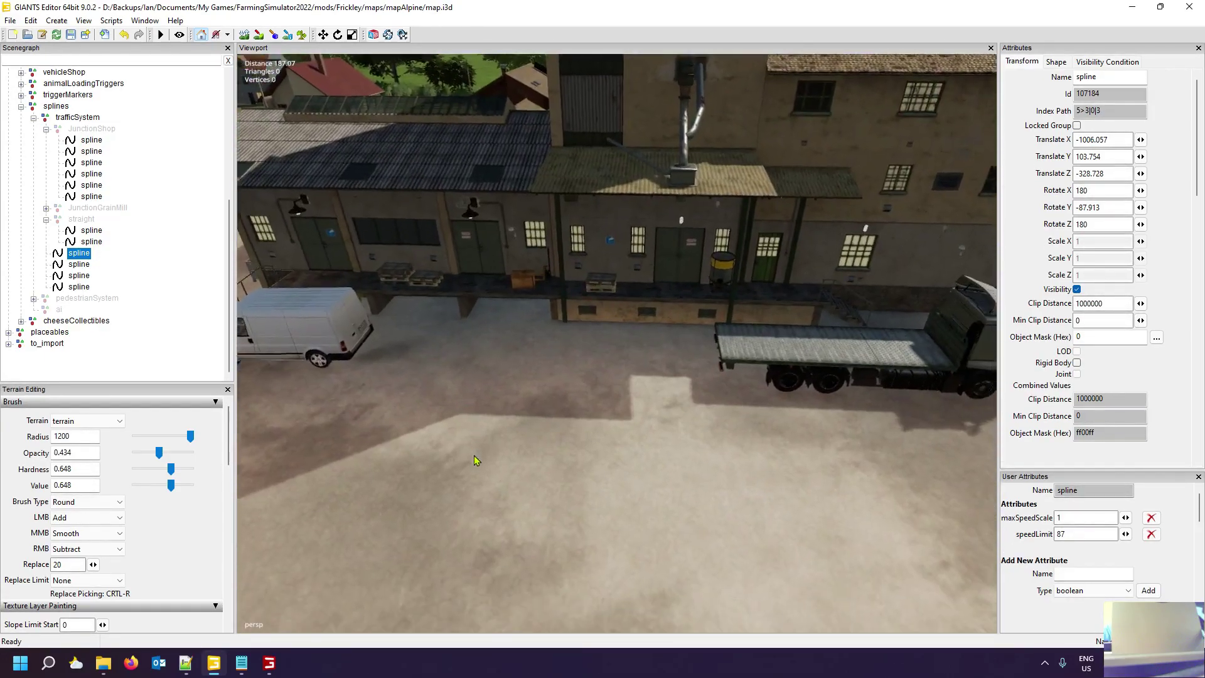
{"action": "scroll", "coordinate": [474, 460], "scroll_direction": "down", "scroll_amount": 5}
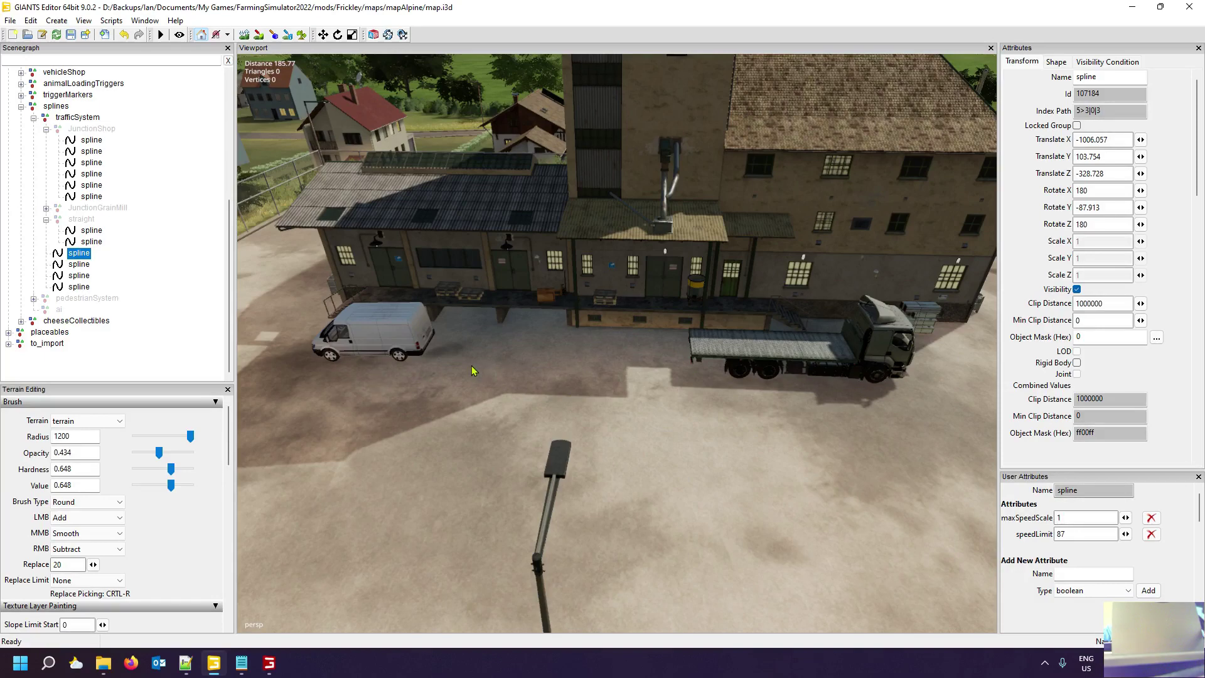
{"action": "scroll", "coordinate": [703, 419], "scroll_direction": "down", "scroll_amount": 5}
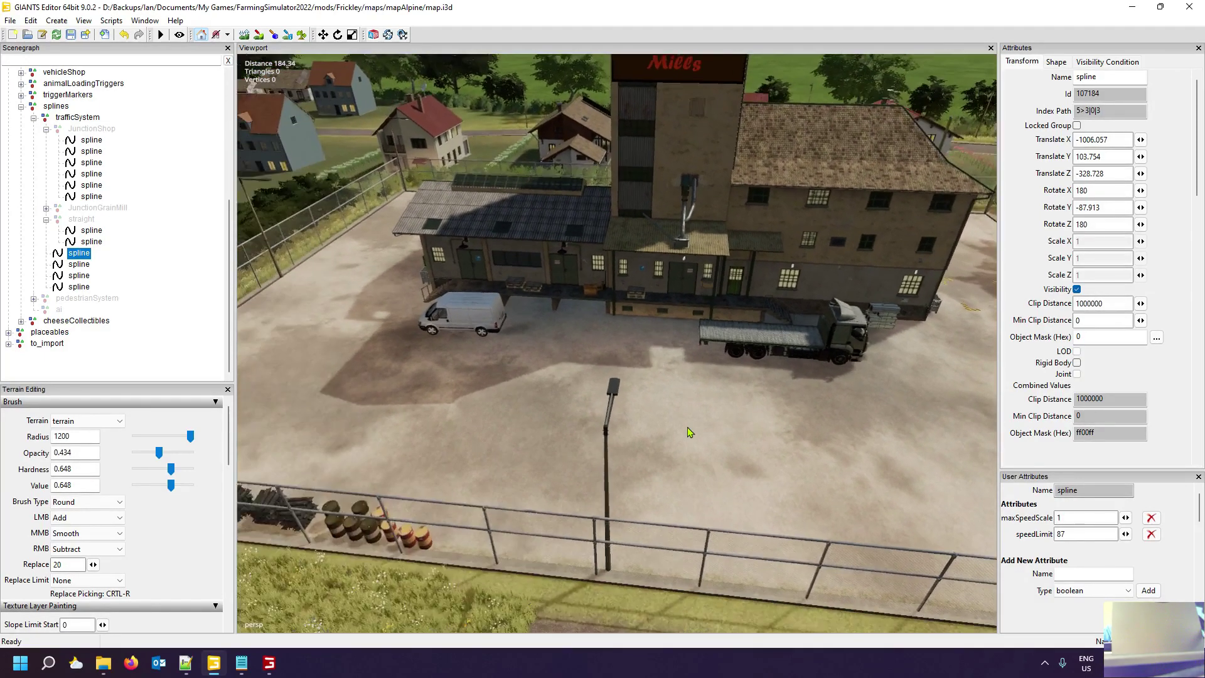
{"action": "right_click_drag", "start_coordinate": [687, 427], "coordinate": [443, 437], "text": "alt"}
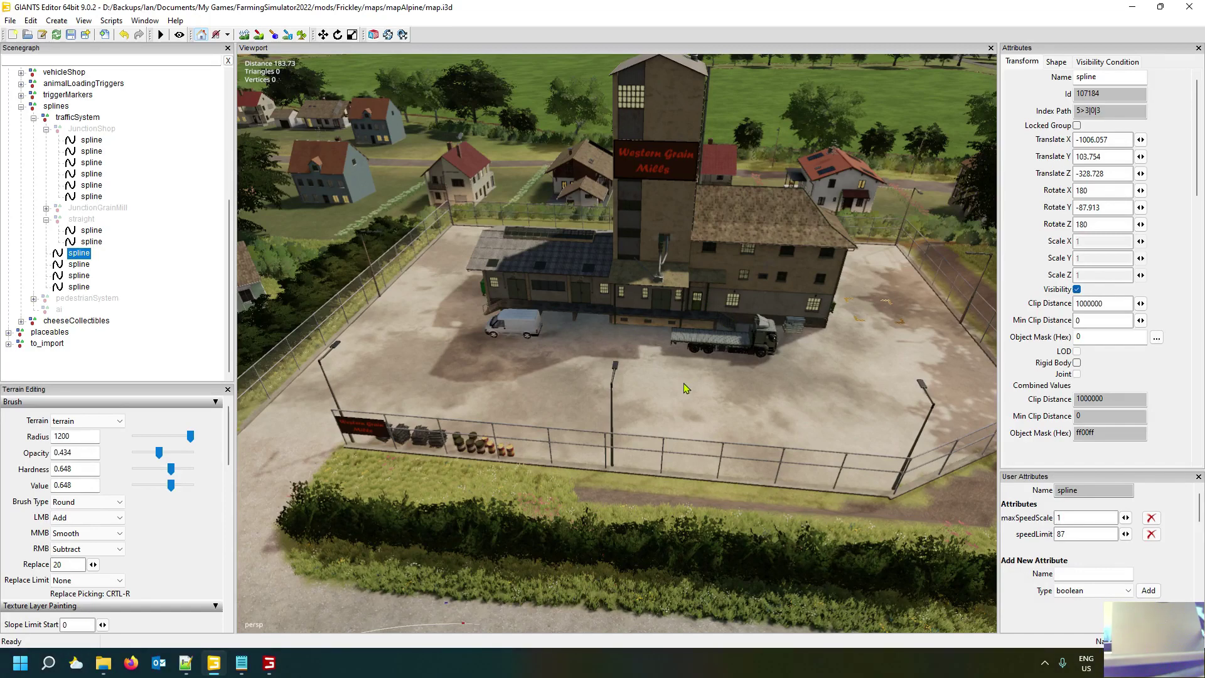
- Examine the road junction beside the grain mill, including the gravel side roads and the looped traffic spline
{"action": "left_click_drag", "start_coordinate": [683, 383], "coordinate": [714, 377], "text": "alt"}
{"action": "scroll", "coordinate": [745, 378], "scroll_direction": "down", "scroll_amount": 4}
{"action": "scroll", "coordinate": [740, 367], "scroll_direction": "up", "scroll_amount": 4}
{"action": "scroll", "coordinate": [908, 384], "scroll_direction": "down", "scroll_amount": 3}
{"action": "scroll", "coordinate": [838, 388], "scroll_direction": "up", "scroll_amount": 3}
{"action": "scroll", "coordinate": [838, 388], "scroll_direction": "down", "scroll_amount": 3}
{"action": "scroll", "coordinate": [768, 368], "scroll_direction": "up", "scroll_amount": 3}
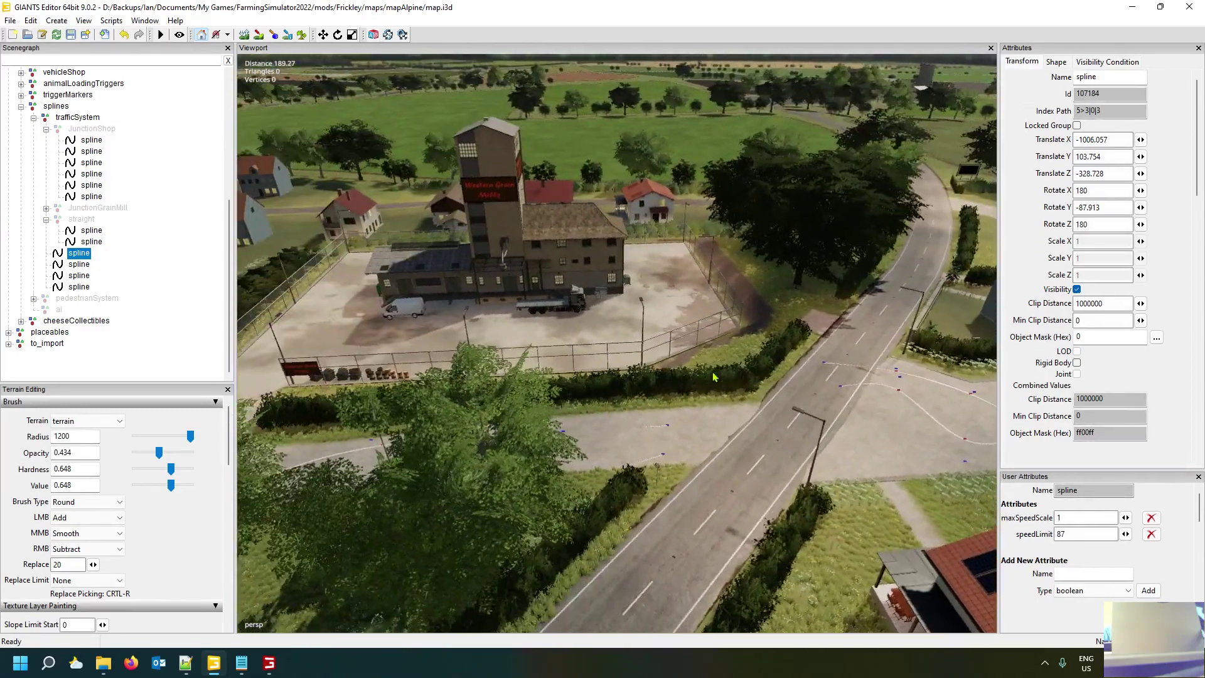
{"action": "scroll", "coordinate": [716, 378], "scroll_direction": "up", "scroll_amount": 3}
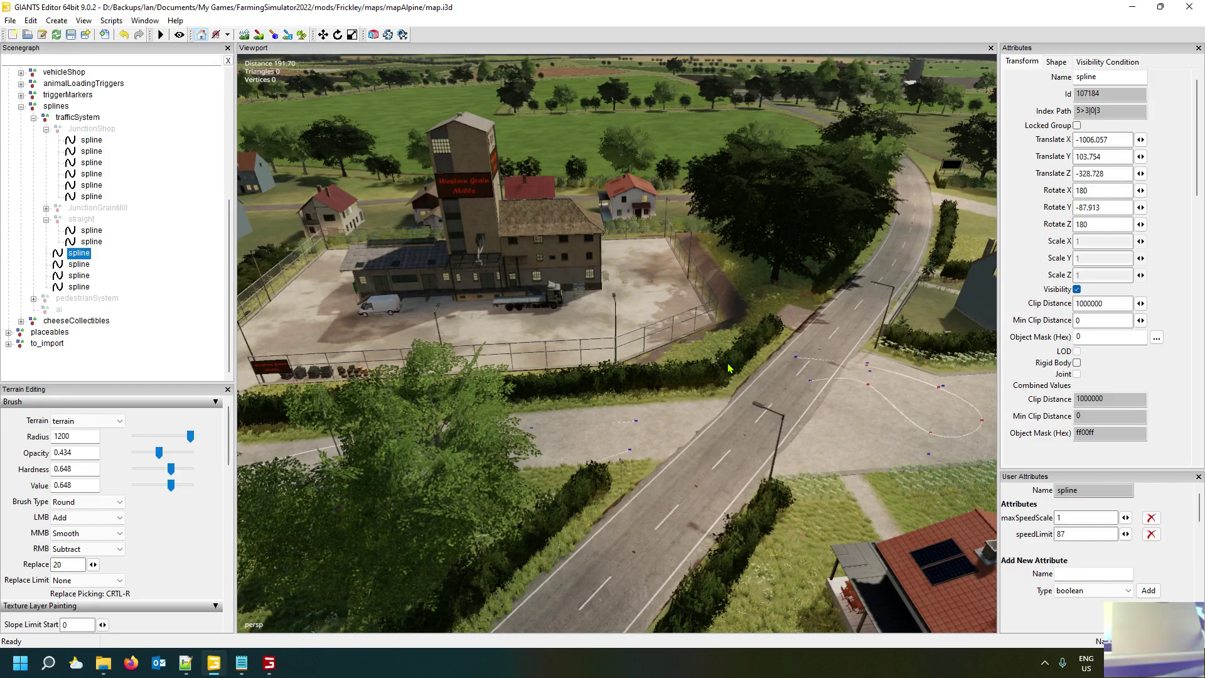
{"action": "left_click_drag", "start_coordinate": [750, 379], "coordinate": [728, 394], "text": "alt"}
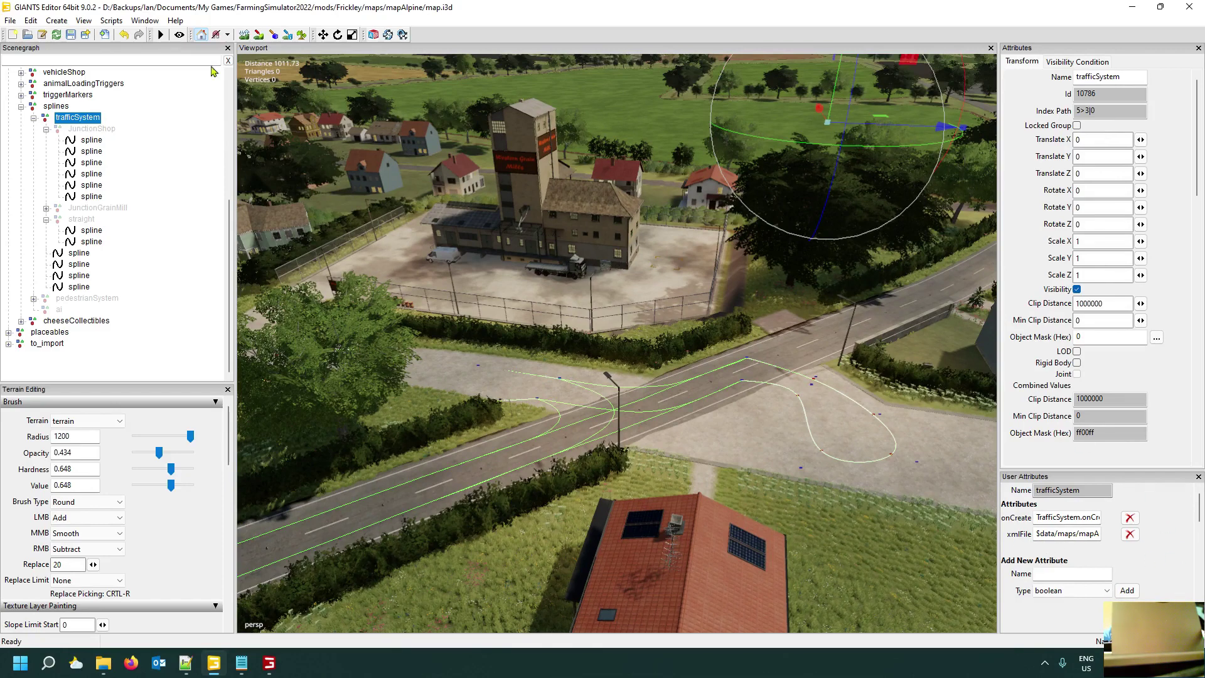
- Select the trafficSystem group and compare its xmlFile attribute with the vehicle list of trafficSystem.xml in Notepad++, returning to GIANTS Editor
{"action": "left_click", "coordinate": [77, 120]}
{"action": "left_click", "coordinate": [187, 664]}
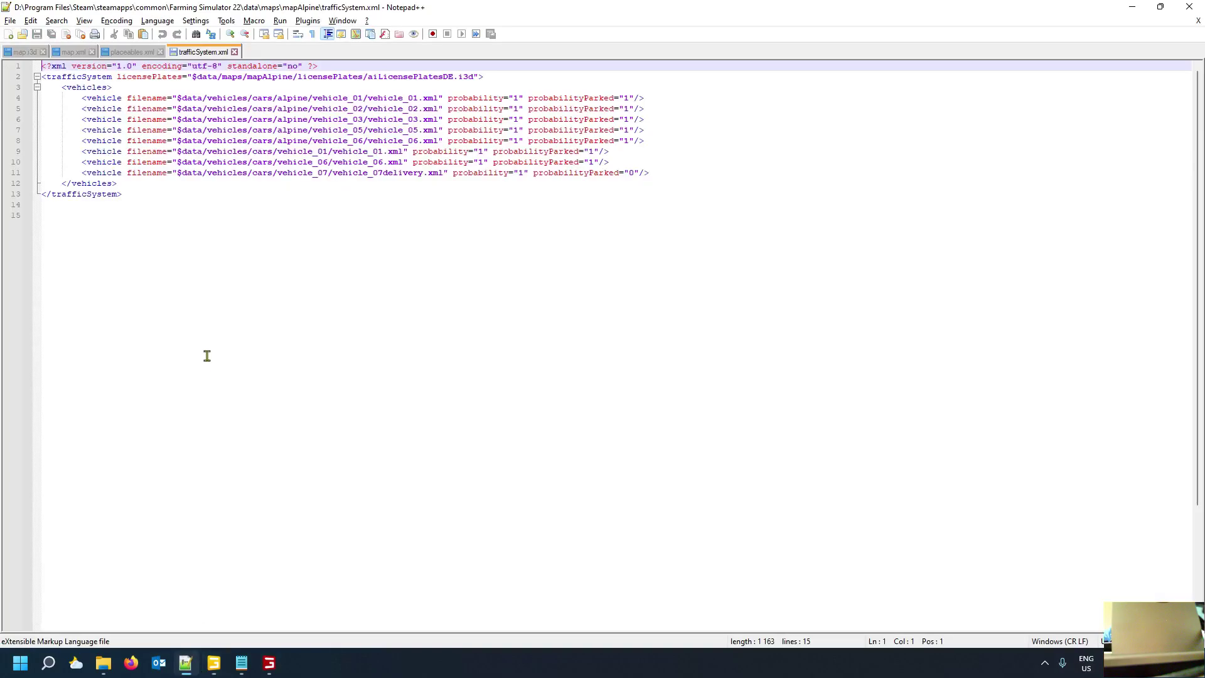
{"action": "left_click", "coordinate": [91, 88]}
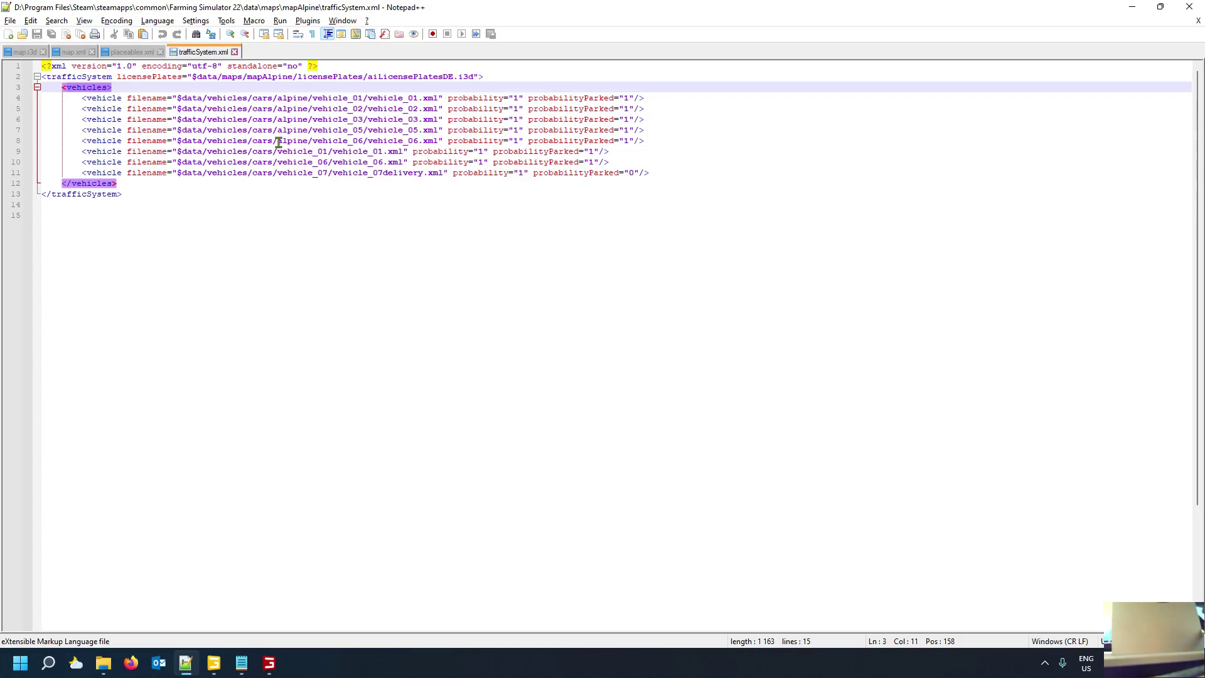
{"action": "left_click", "coordinate": [213, 663]}
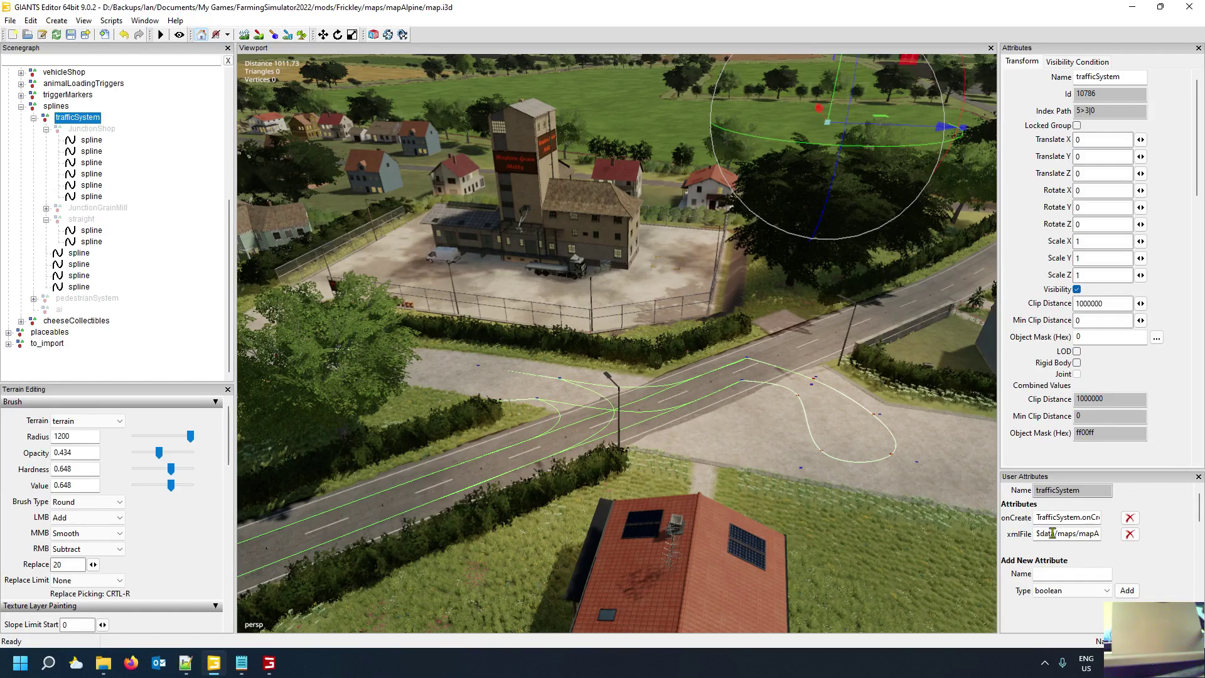
{"action": "left_click", "coordinate": [186, 662]}
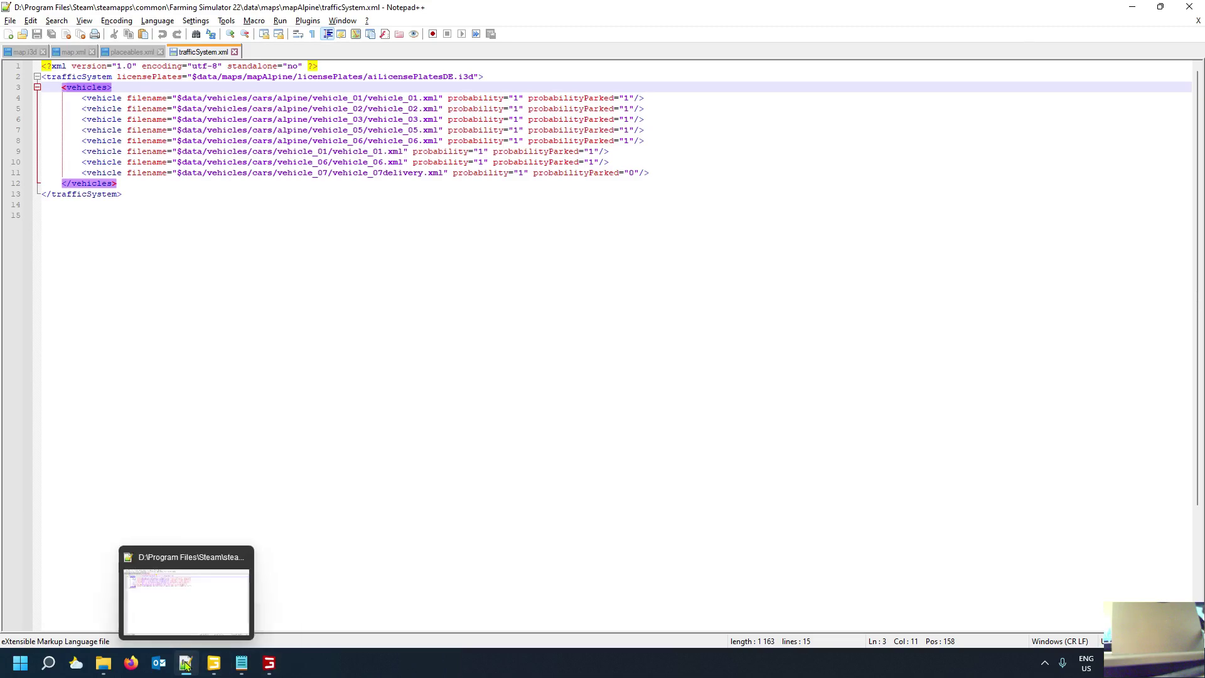
{"action": "left_click", "coordinate": [213, 663]}
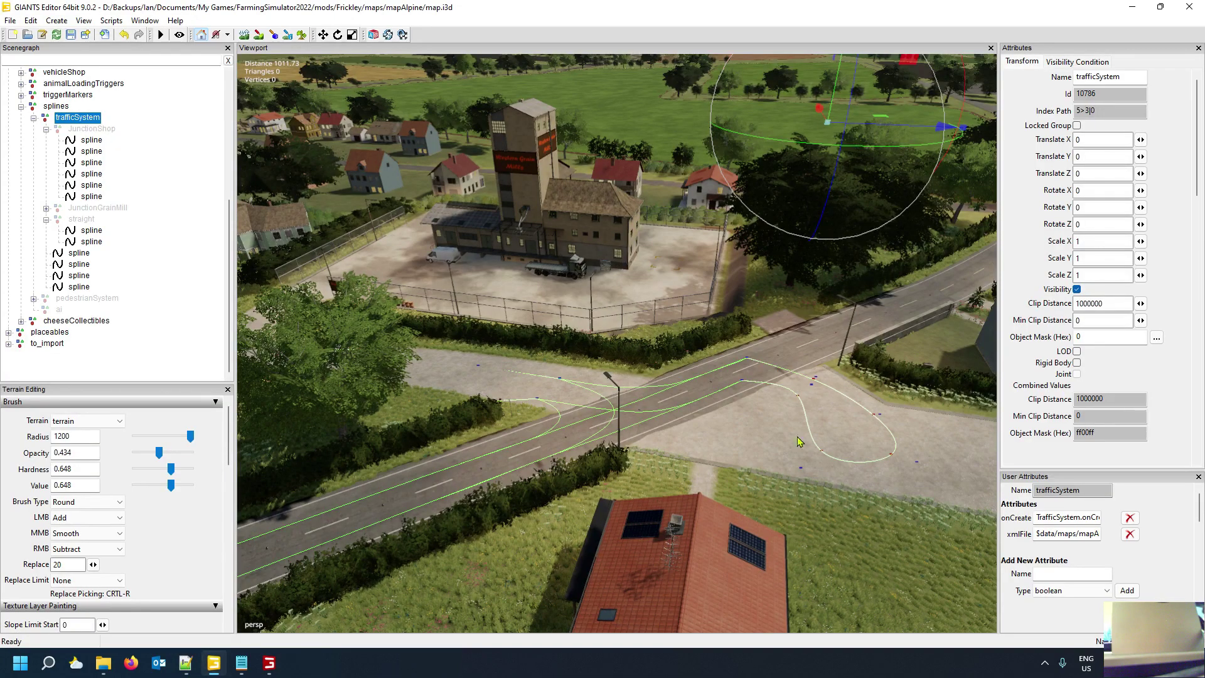
- Select the first three JunctionShop splines in turn and check their maxSpeedScale and speedLimit attributes
{"action": "left_click", "coordinate": [91, 140]}
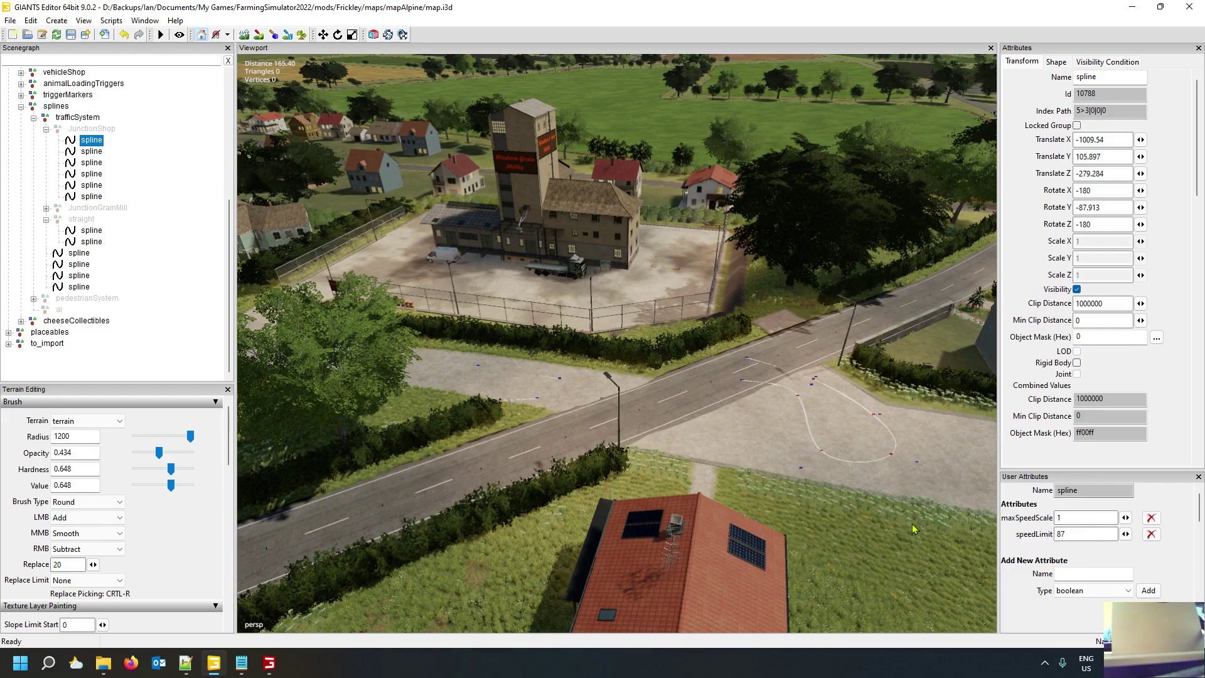
{"action": "right_click_drag", "start_coordinate": [916, 529], "coordinate": [770, 532]}
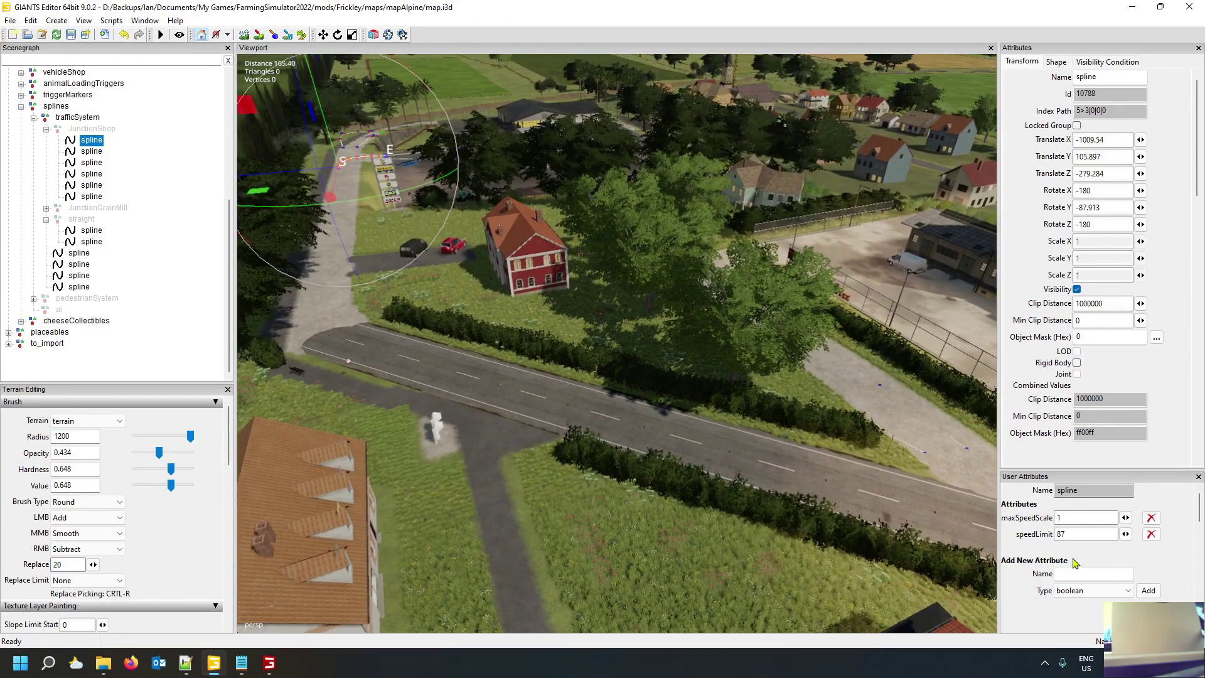
{"action": "left_click", "coordinate": [91, 152]}
{"action": "left_click", "coordinate": [98, 165]}
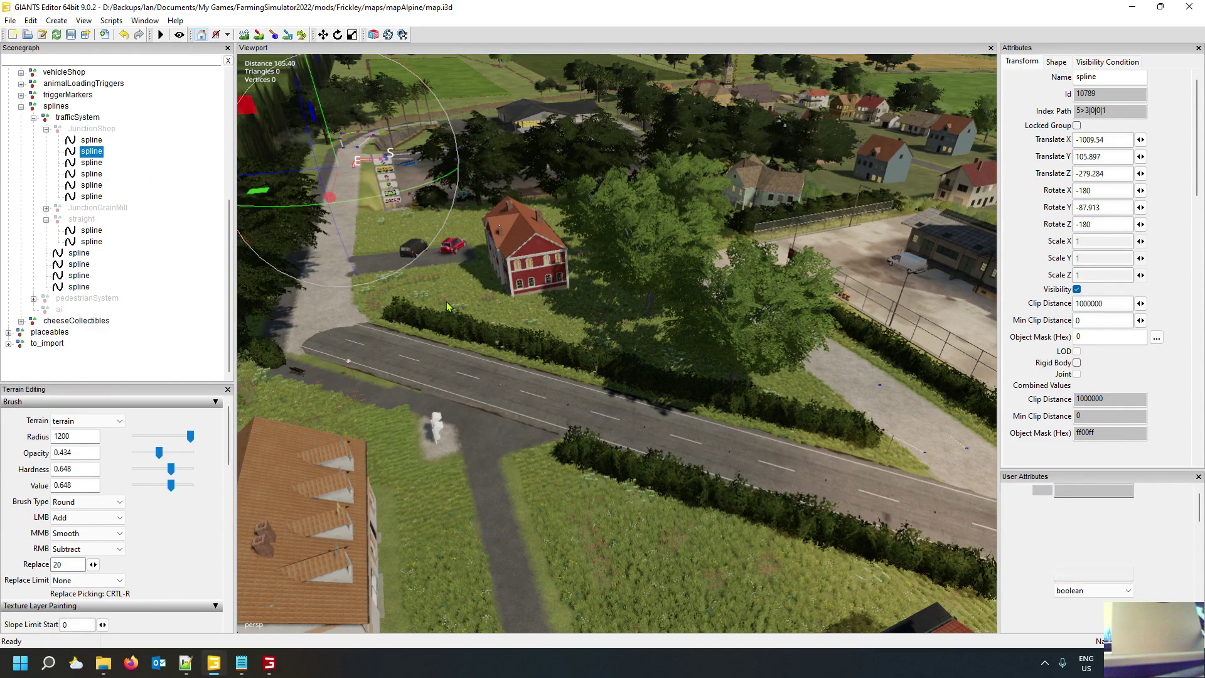
{"action": "right_click_drag", "start_coordinate": [449, 304], "coordinate": [706, 250]}
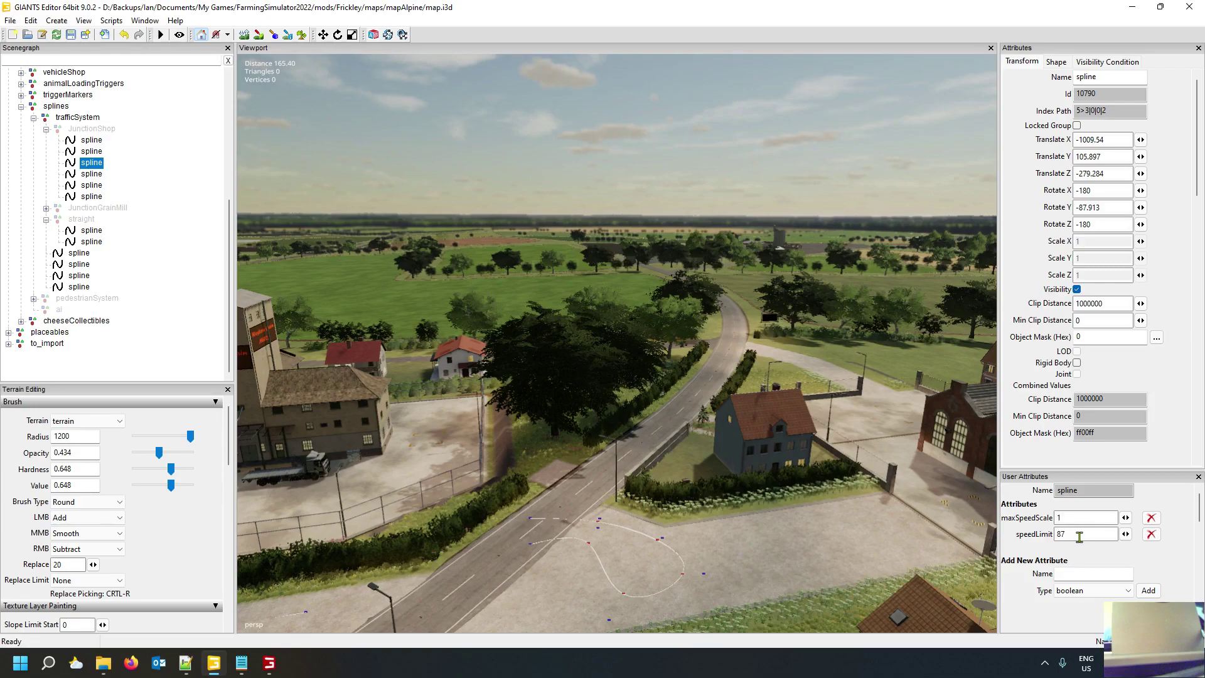
- Select the first ungrouped spline under trafficSystem and examine the loop on the gravel area across from the grain mill
{"action": "right_click_drag", "start_coordinate": [723, 432], "coordinate": [597, 479]}
{"action": "left_click_drag", "start_coordinate": [597, 479], "coordinate": [736, 485], "text": "alt"}
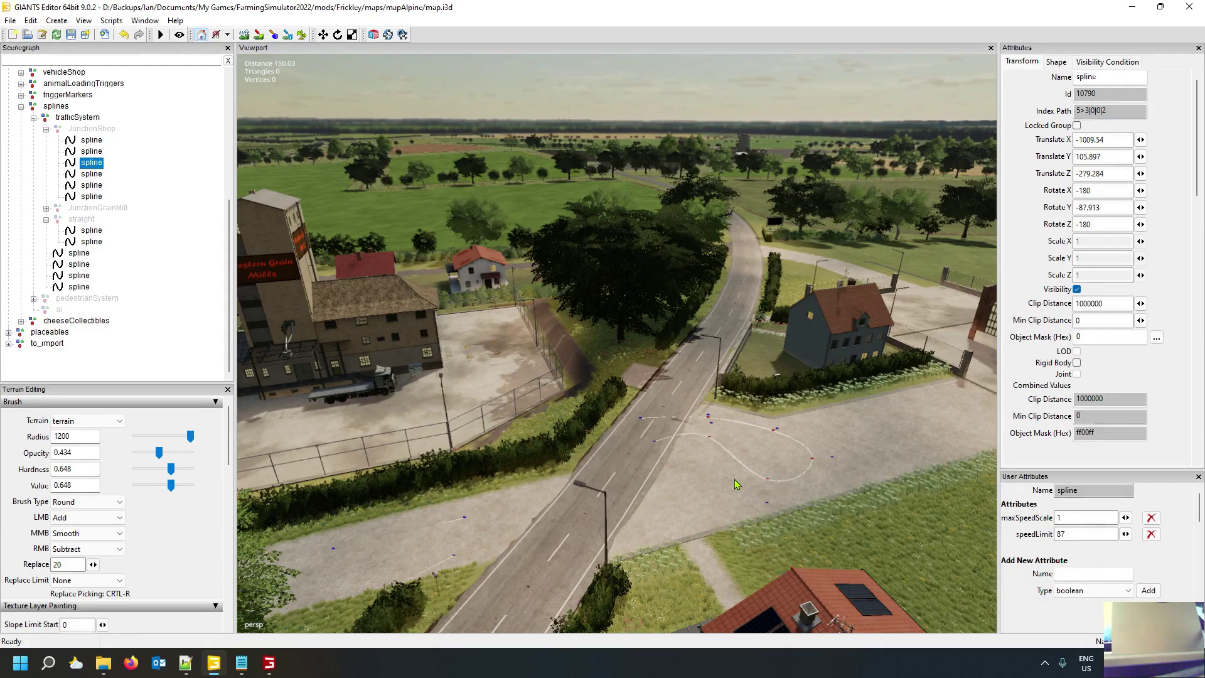
{"action": "left_click", "coordinate": [736, 485]}
{"action": "left_click_drag", "start_coordinate": [736, 485], "coordinate": [571, 382], "text": "alt"}
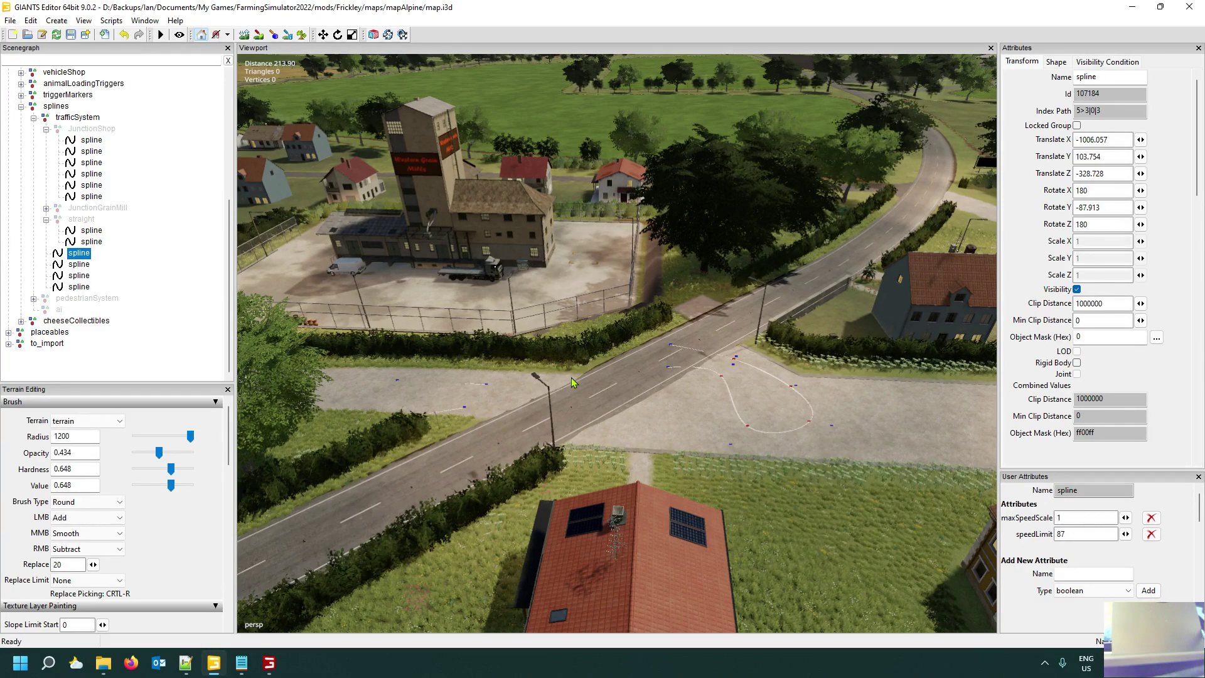
{"action": "mouse_move", "coordinate": [622, 378]}
{"action": "left_mouse_down", "text": "alt"}
{"action": "mouse_move", "coordinate": [687, 384]}
{"action": "mouse_move", "coordinate": [601, 398]}
{"action": "mouse_move", "coordinate": [615, 398]}
{"action": "left_mouse_up", "text": "alt"}
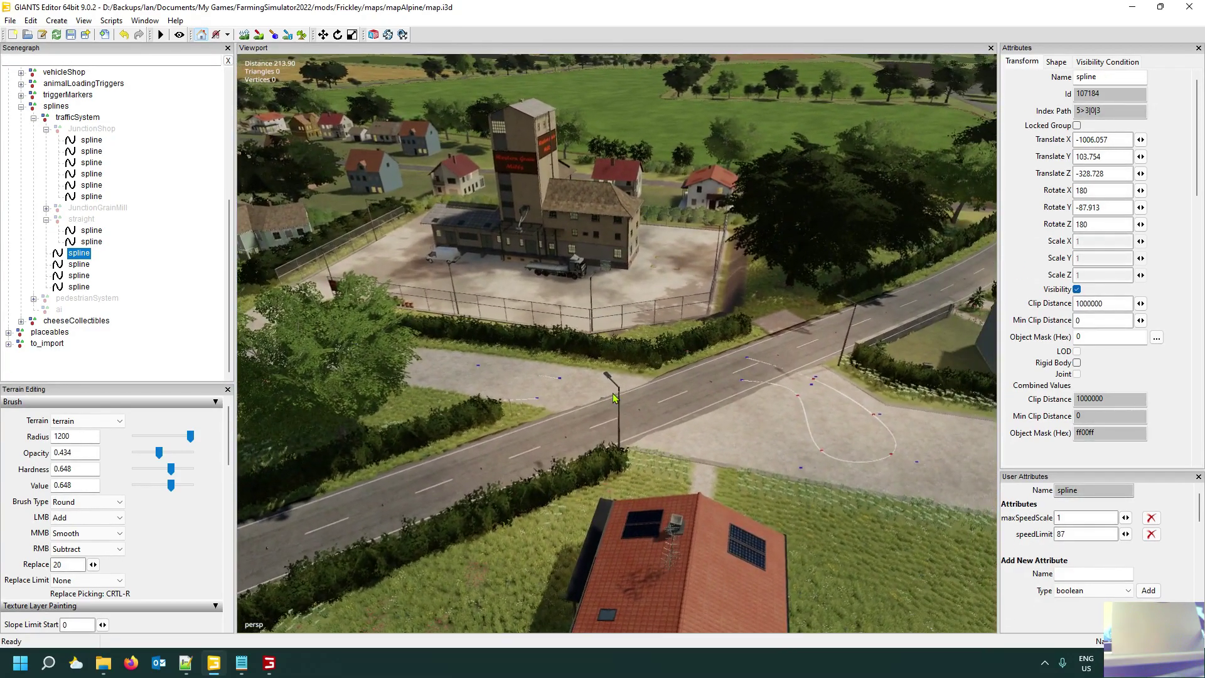